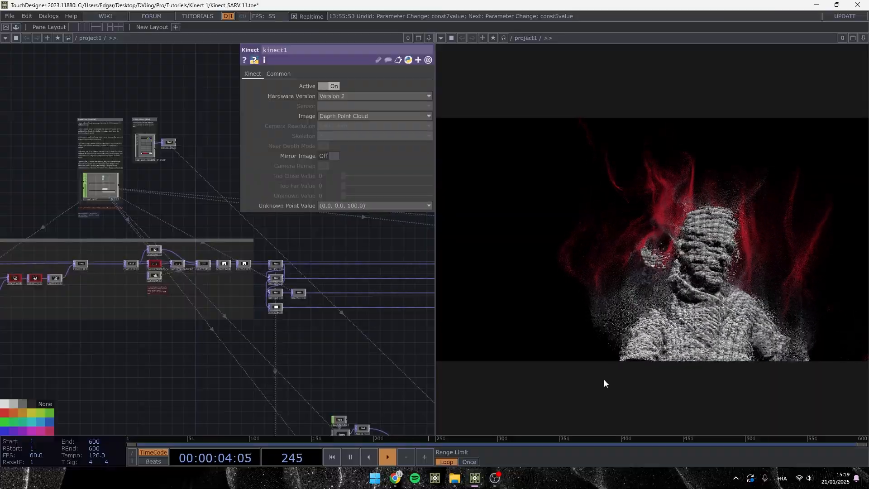
{"action": "left_click_drag", "start_coordinate": [158, 365], "coordinate": [288, 359]}
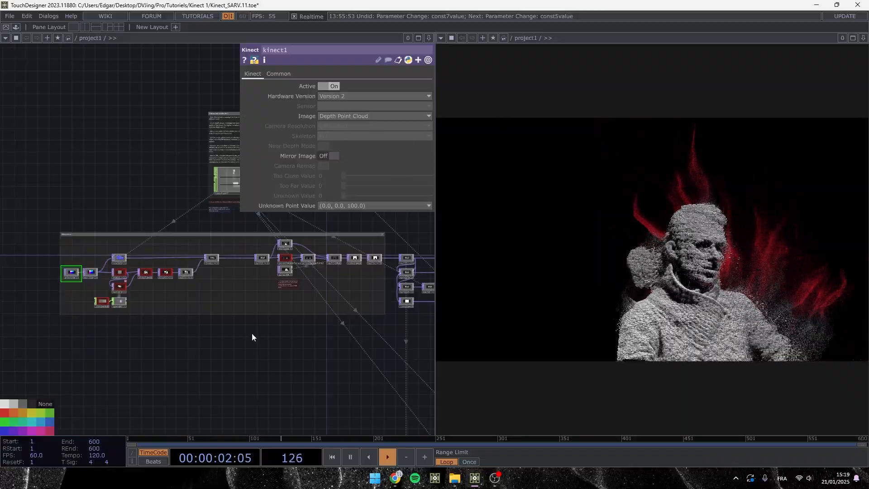
{"action": "left_click_drag", "start_coordinate": [361, 386], "coordinate": [178, 284]}
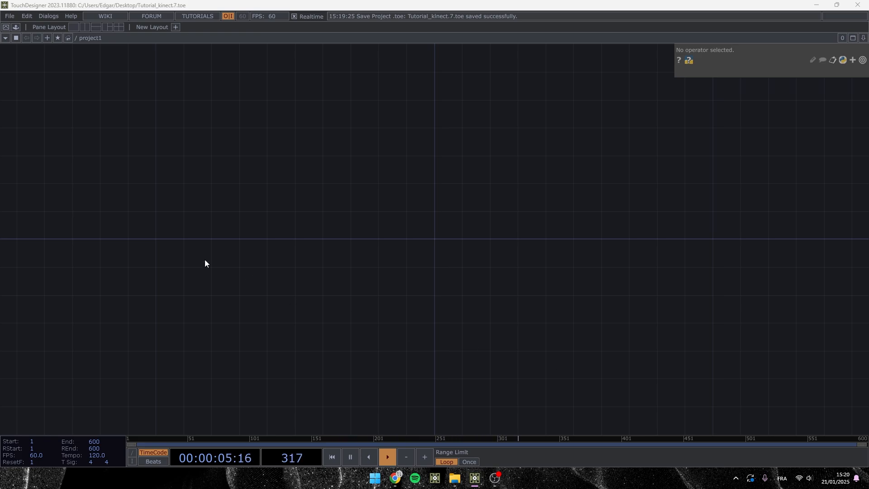
Add a Kinect TOP to the network and set its image to Depth Point Cloud
{"action": "key", "text": "Tab"}
{"action": "type", "text": "ki"}
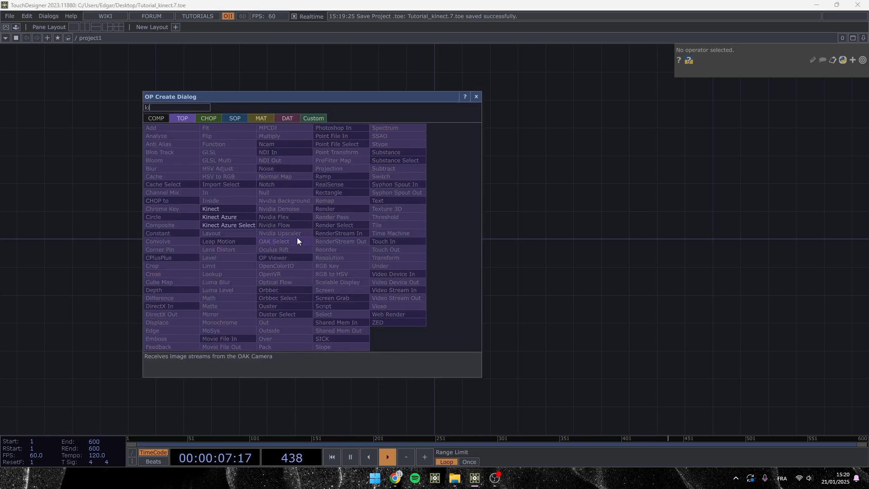
{"action": "left_click", "coordinate": [219, 208]}
{"action": "left_click", "coordinate": [436, 240]}
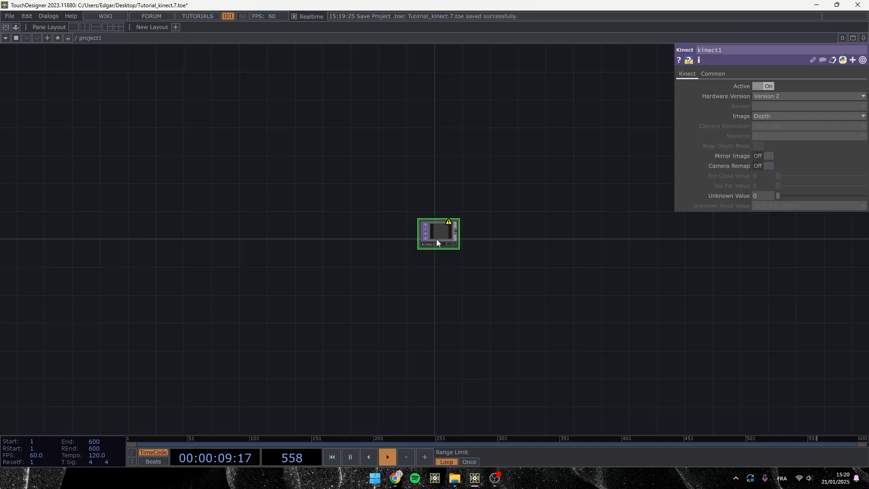
{"action": "scroll", "coordinate": [436, 239], "scroll_direction": "up", "scroll_amount": 6}
{"action": "left_click_drag", "start_coordinate": [436, 236], "coordinate": [377, 251]}
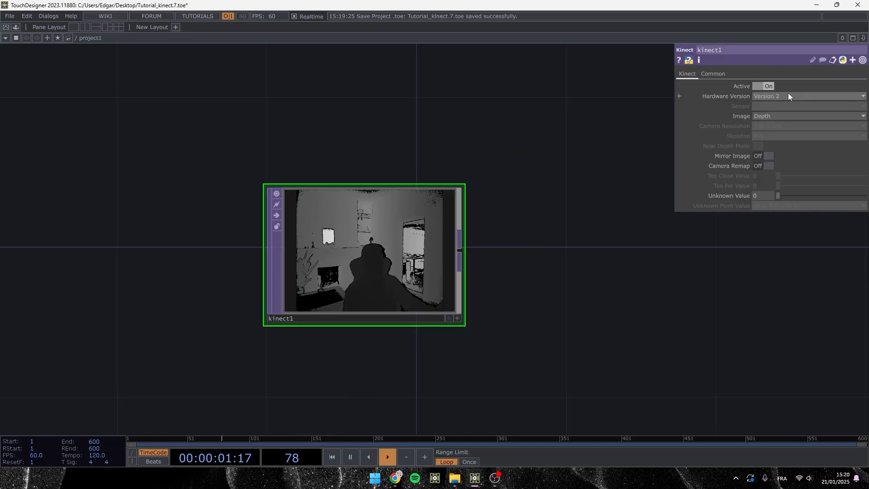
{"action": "left_click", "coordinate": [775, 116]}
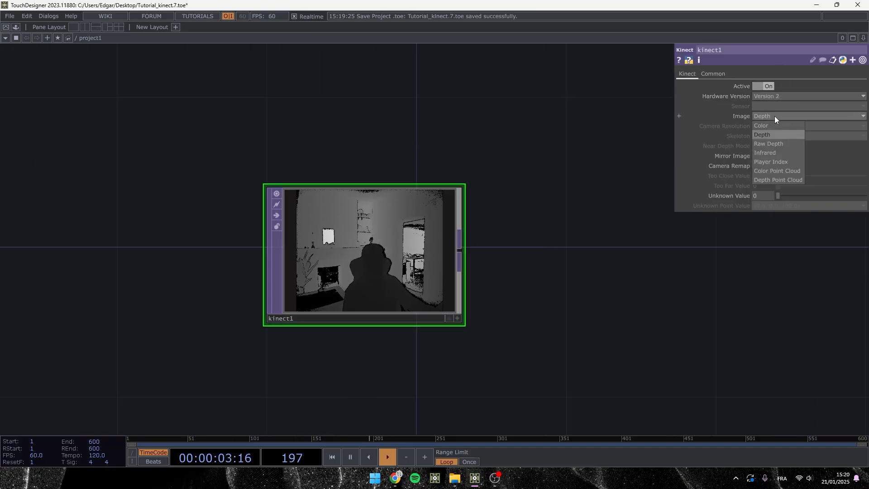
{"action": "left_click", "coordinate": [772, 179]}
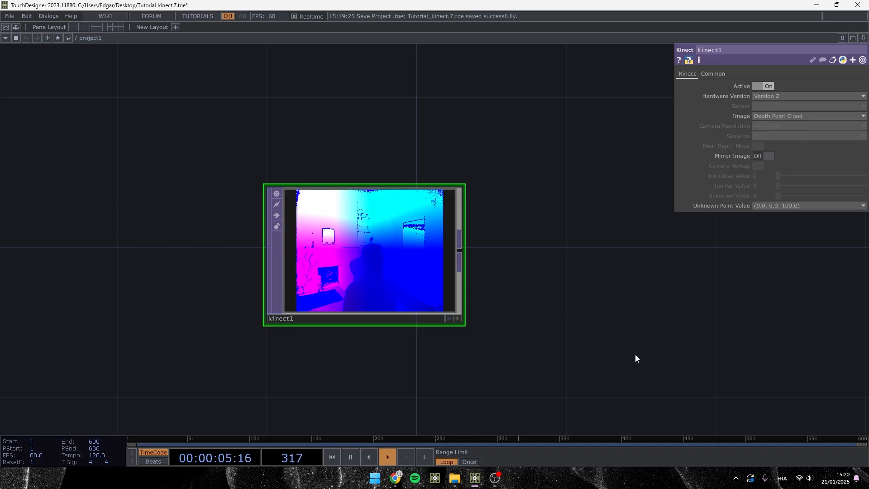
Split the workspace into two side-by-side panes, make the second a Geometry Viewer, and widen the network pane
{"action": "left_click_drag", "start_coordinate": [488, 323], "coordinate": [312, 310]}
{"action": "scroll", "coordinate": [311, 312], "scroll_direction": "down", "scroll_amount": 4}
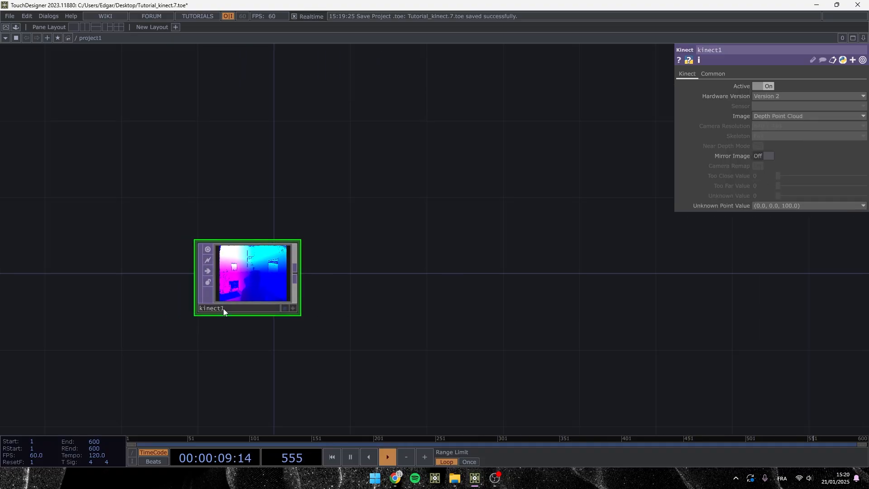
{"action": "scroll", "coordinate": [240, 303], "scroll_direction": "up", "scroll_amount": 5}
{"action": "scroll", "coordinate": [235, 226], "scroll_direction": "down", "scroll_amount": 6}
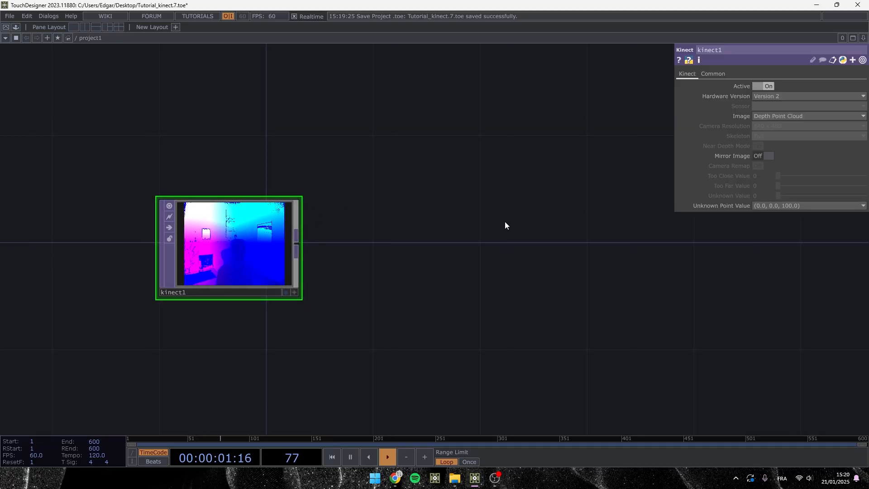
{"action": "middle_click_drag", "start_coordinate": [335, 191], "coordinate": [294, 164]}
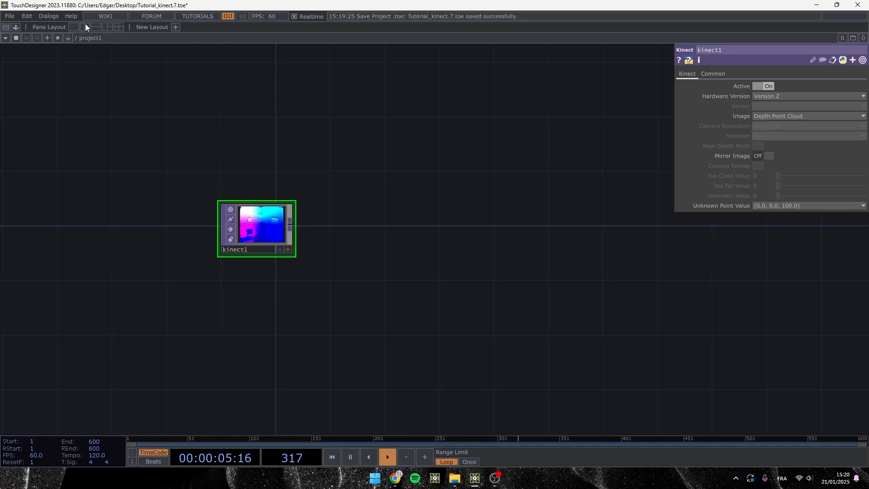
{"action": "left_click", "coordinate": [85, 26]}
{"action": "left_click", "coordinate": [441, 38]}
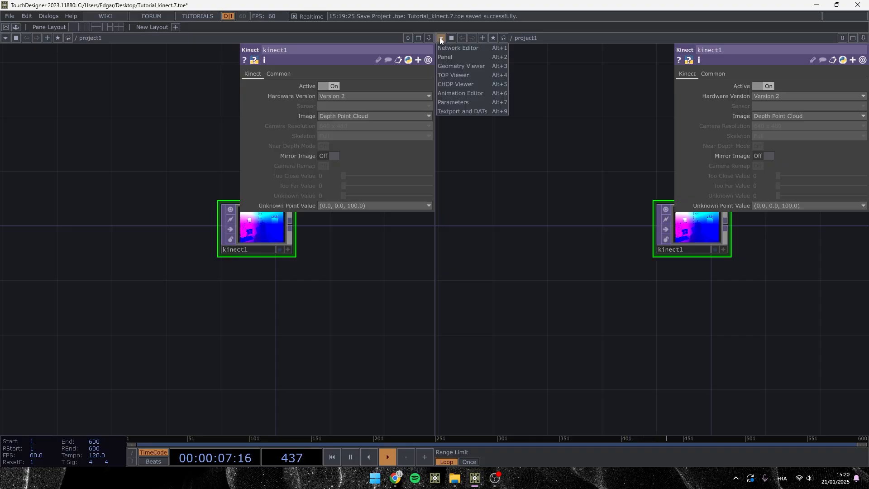
{"action": "left_click", "coordinate": [443, 67]}
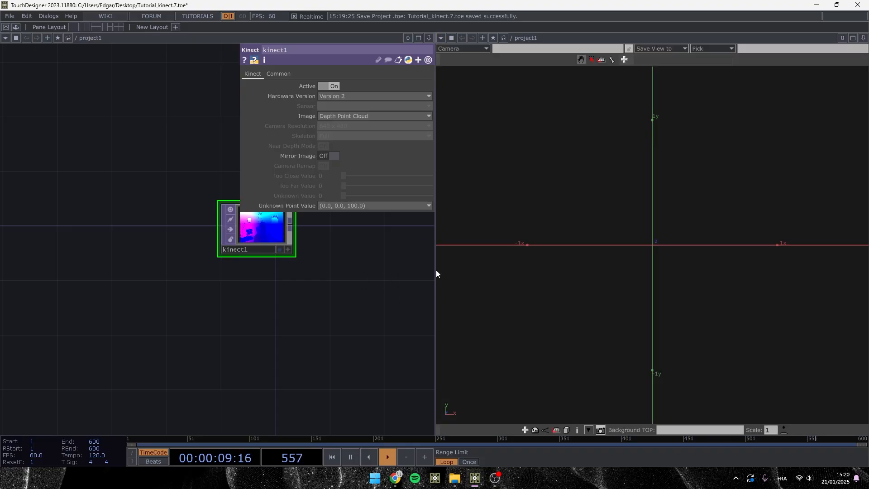
{"action": "left_click_drag", "start_coordinate": [437, 270], "coordinate": [628, 273]}
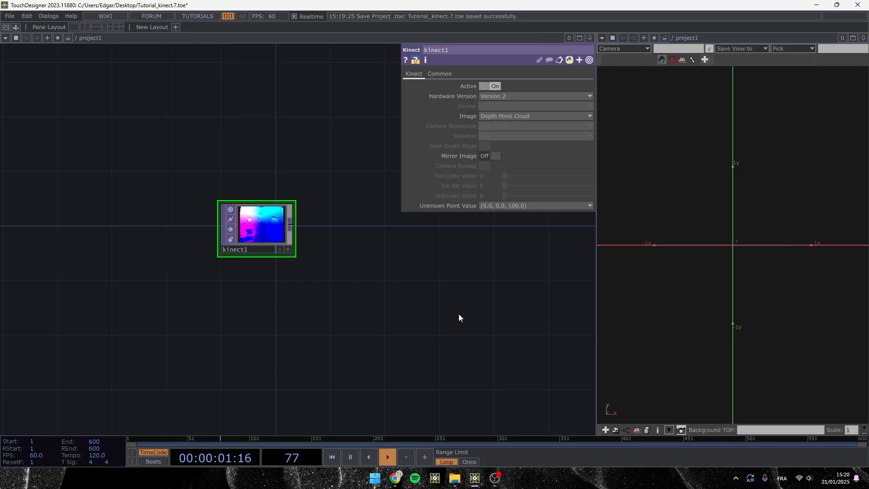
Append a Null TOP to the Kinect output, well apart from it, and rename it pos
{"action": "left_click_drag", "start_coordinate": [448, 303], "coordinate": [254, 308]}
{"action": "scroll", "coordinate": [247, 310], "scroll_direction": "down", "scroll_amount": 5}
{"action": "scroll", "coordinate": [154, 272], "scroll_direction": "up", "scroll_amount": 5}
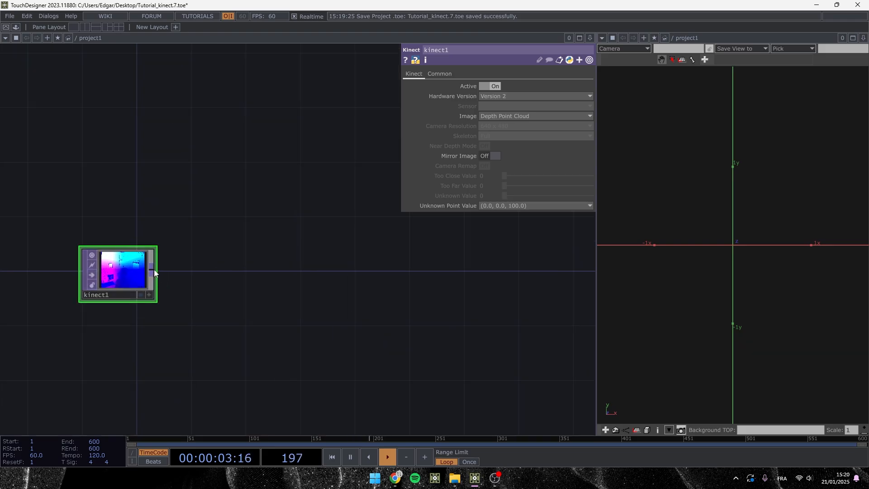
{"action": "right_click", "coordinate": [154, 271]}
{"action": "left_click", "coordinate": [141, 232]}
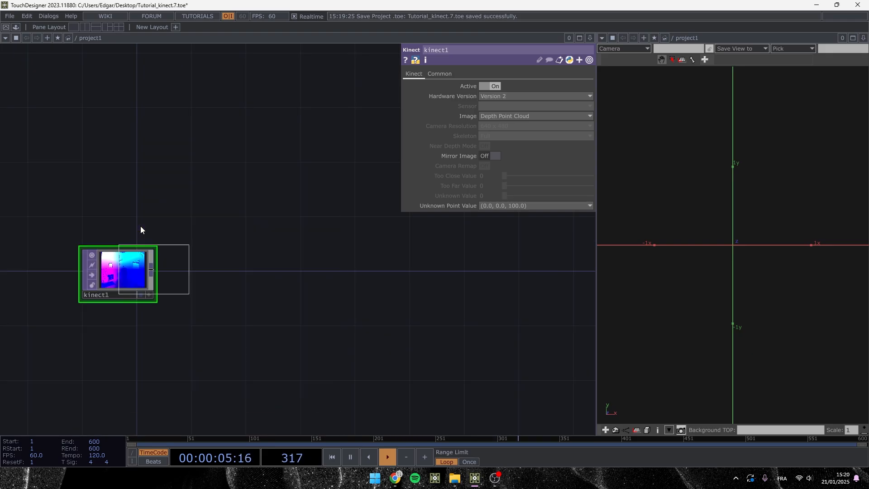
{"action": "left_click", "coordinate": [532, 271]}
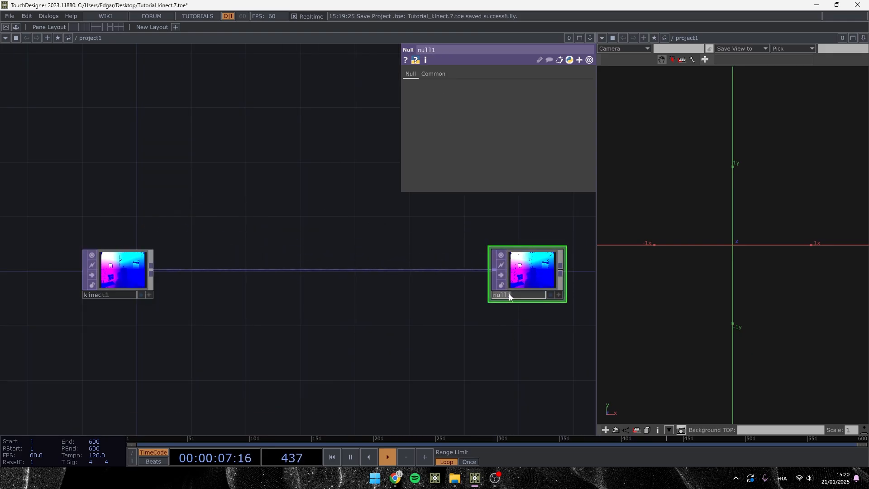
{"action": "type", "text": "pos"}
{"action": "key", "text": "Return"}
Move the Kinect node farther away from the pos null to leave more room between them
{"action": "left_click_drag", "start_coordinate": [388, 220], "coordinate": [316, 301]}
{"action": "scroll", "coordinate": [363, 229], "scroll_direction": "down", "scroll_amount": 3}
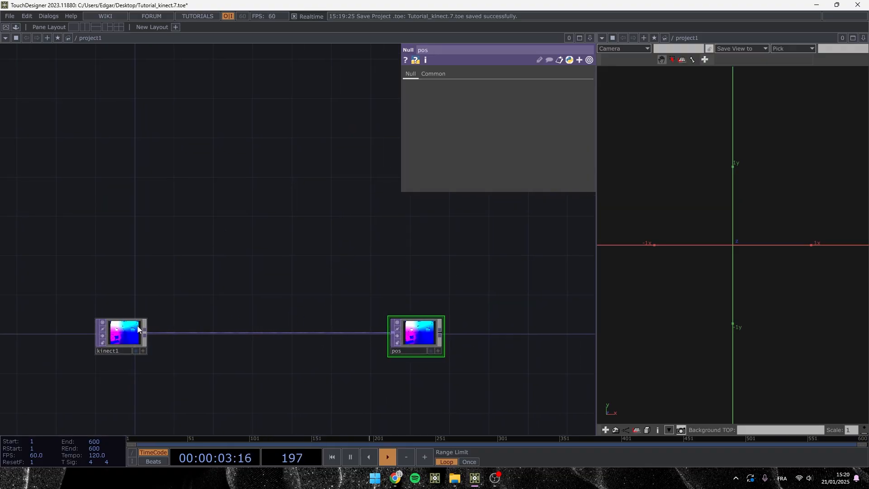
{"action": "left_click_drag", "start_coordinate": [137, 325], "coordinate": [78, 326]}
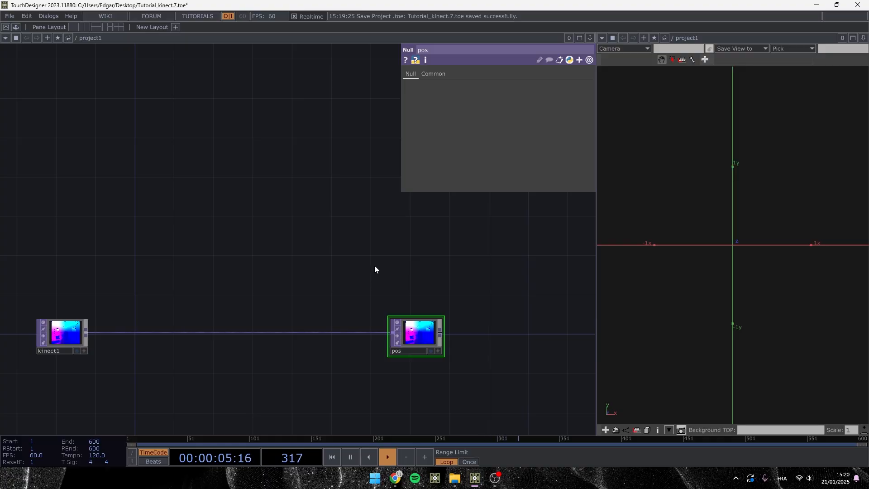
Place an Add SOP above the Kinect chain and enable its Add Points option
{"action": "key", "text": "Tab"}
{"action": "left_click", "coordinate": [339, 85]}
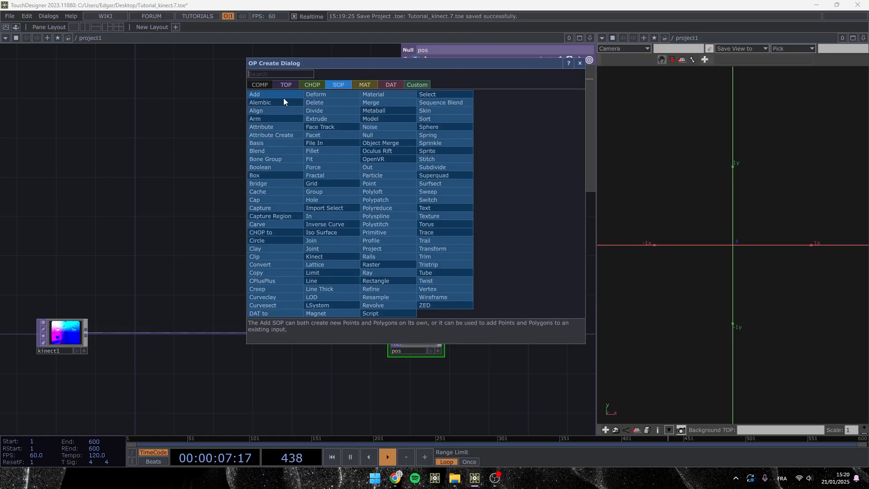
{"action": "left_click", "coordinate": [284, 95]}
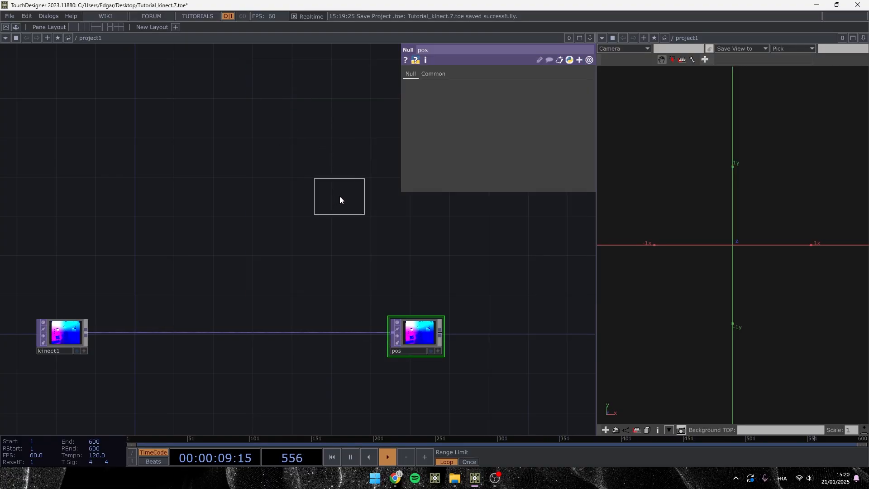
{"action": "left_click", "coordinate": [340, 198]}
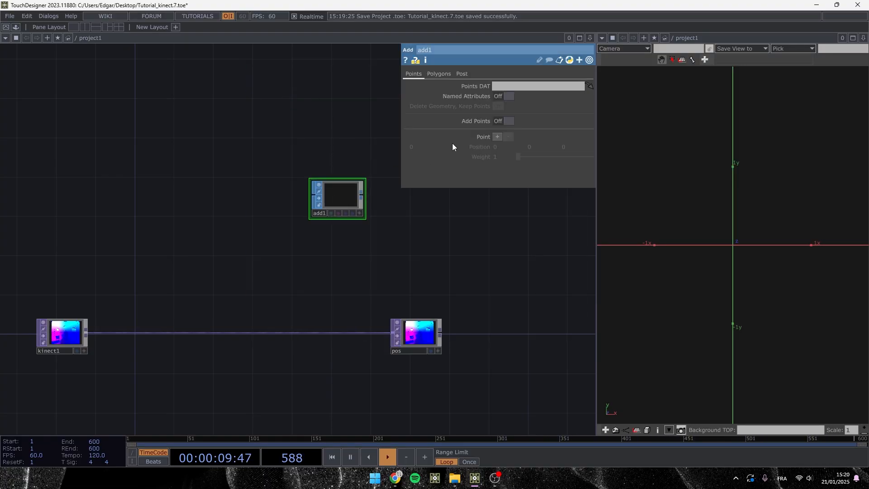
{"action": "left_click", "coordinate": [507, 121]}
Append a Convert SOP to the Add SOP and set it to convert to Particles Per Point
{"action": "right_click", "coordinate": [363, 195]}
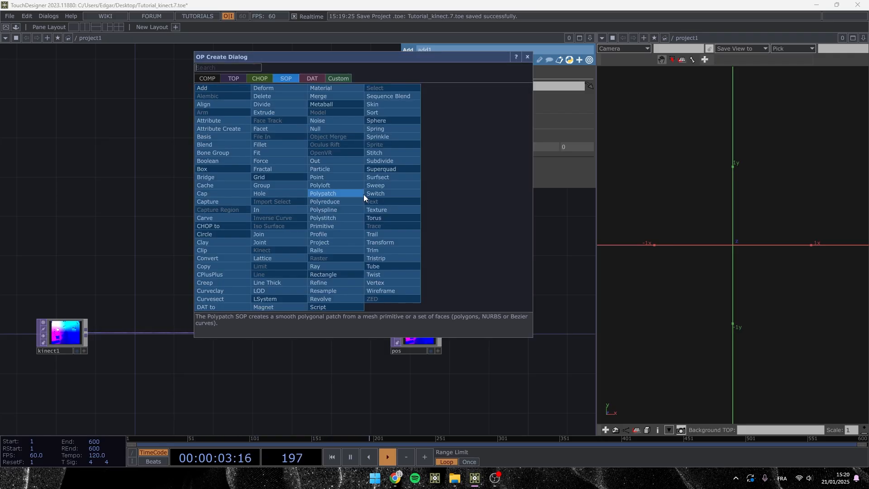
{"action": "left_click", "coordinate": [232, 258]}
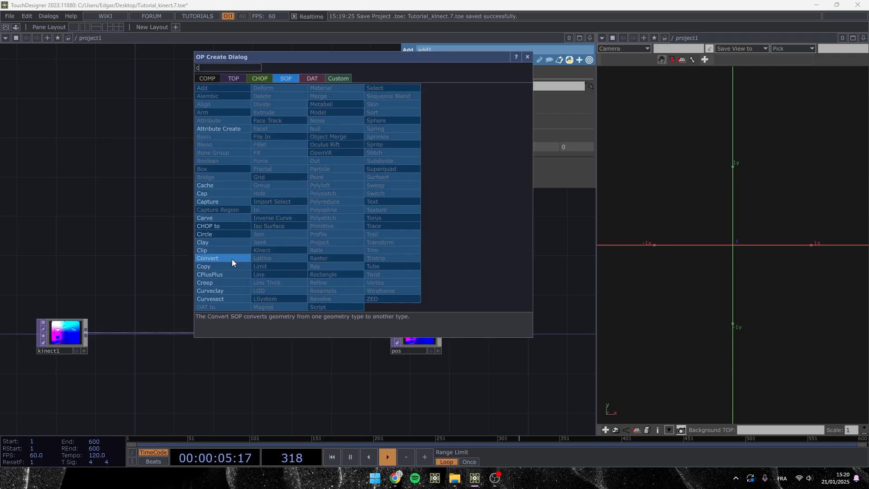
{"action": "left_click", "coordinate": [397, 202]}
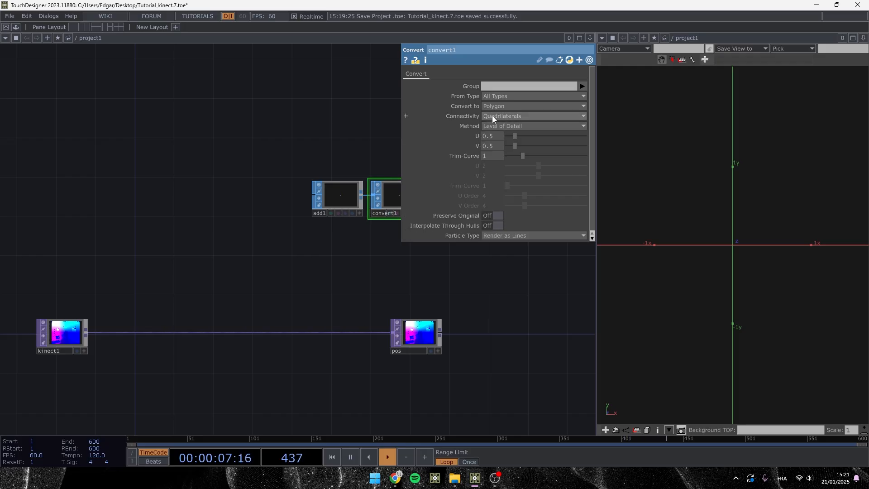
{"action": "left_click", "coordinate": [499, 105]}
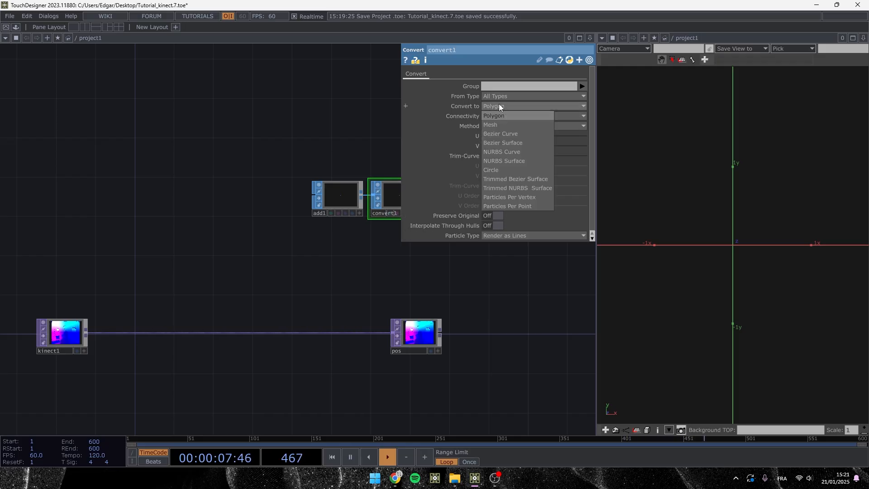
{"action": "left_click", "coordinate": [518, 206]}
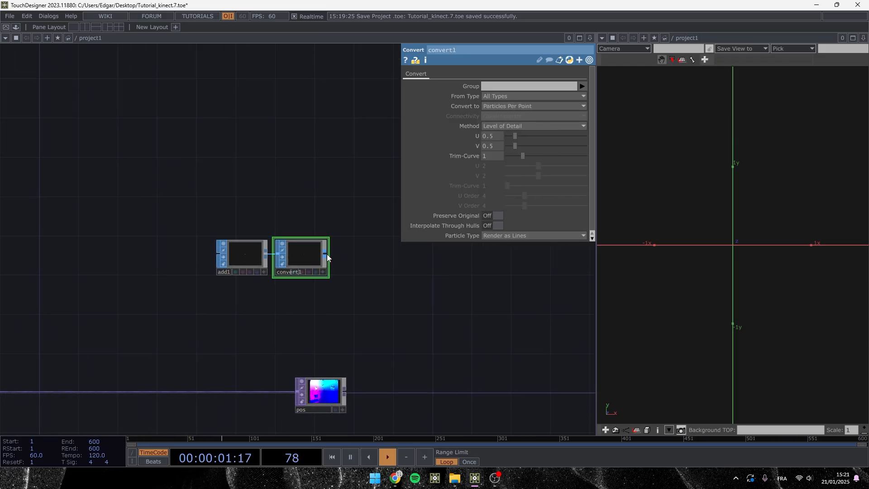
Append a Geometry COMP to the output of the Convert SOP
{"action": "right_click", "coordinate": [327, 254]}
{"action": "type", "text": "geo"}
{"action": "left_click", "coordinate": [179, 142]}
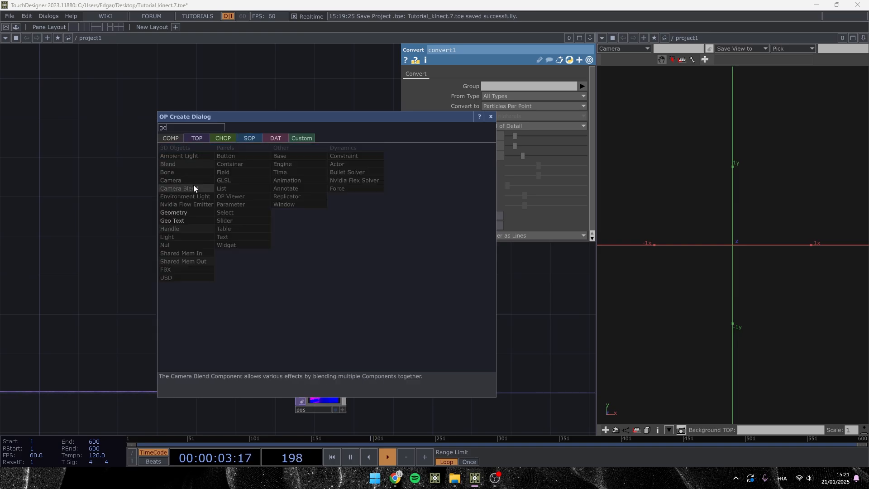
{"action": "left_click", "coordinate": [184, 213]}
{"action": "left_click", "coordinate": [383, 254]}
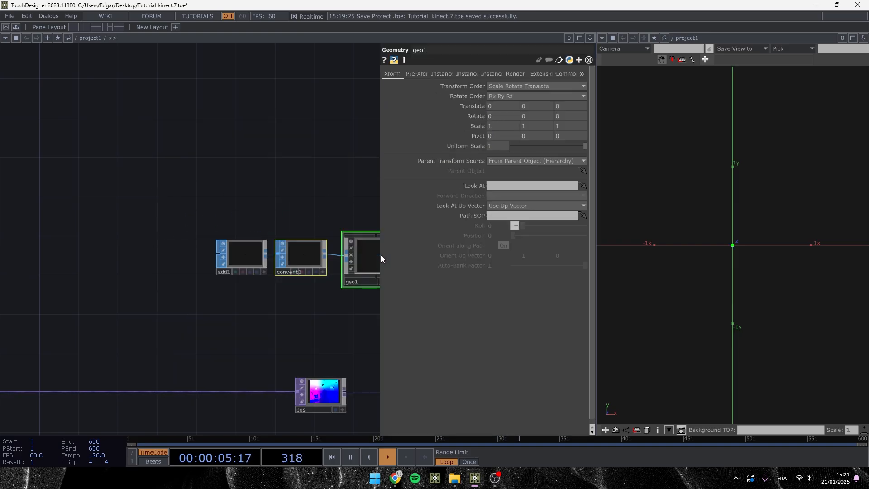
Turn on instancing for the Geometry COMP and assign the pos null as its Translate OP
{"action": "left_click_drag", "start_coordinate": [342, 335], "coordinate": [196, 316]}
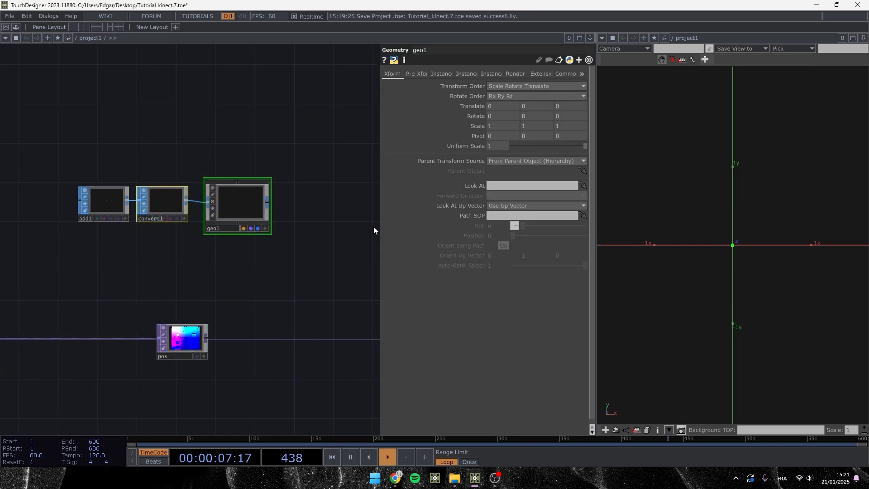
{"action": "left_click", "coordinate": [441, 74]}
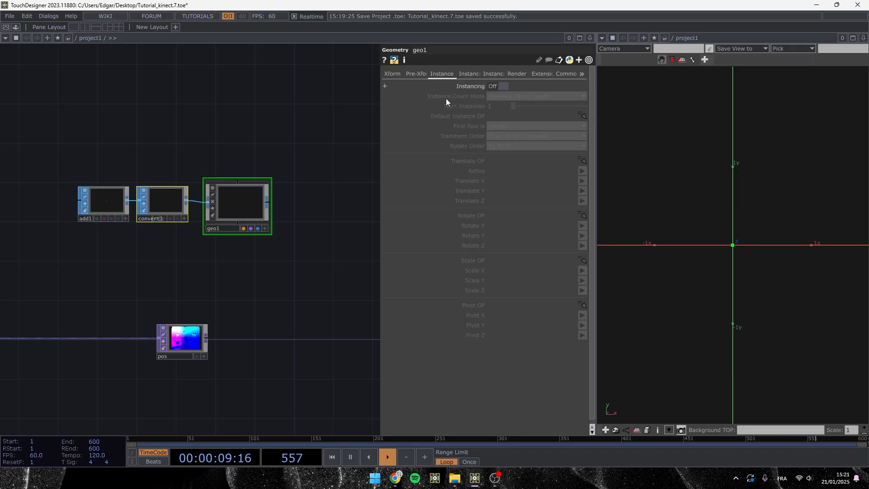
{"action": "left_click", "coordinate": [498, 87]}
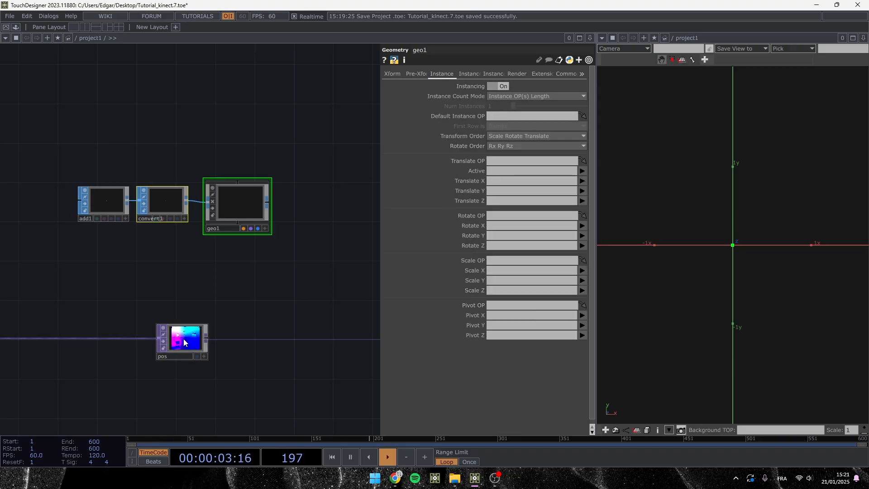
{"action": "left_click_drag", "start_coordinate": [182, 343], "coordinate": [500, 161]}
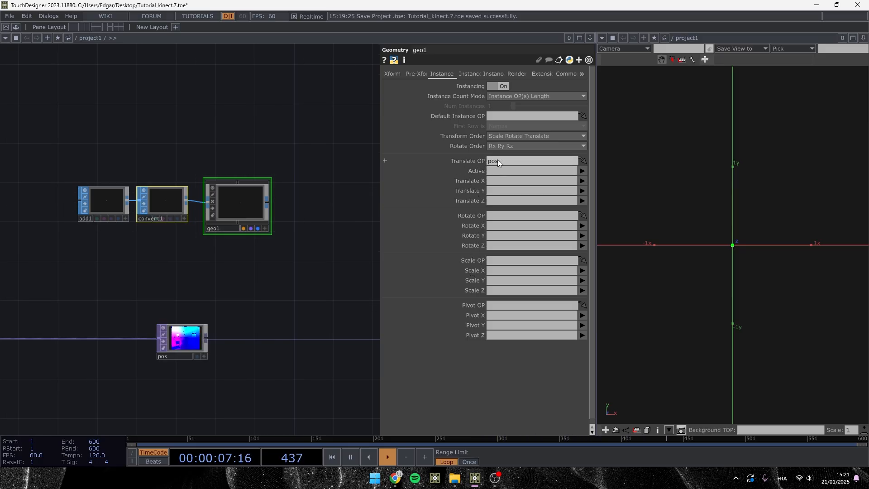
Map the instance Translate X, Y and Z of the Geometry COMP to the r, g and b channels
{"action": "left_click", "coordinate": [504, 182]}
{"action": "type", "text": "r"}
{"action": "left_click", "coordinate": [508, 190]}
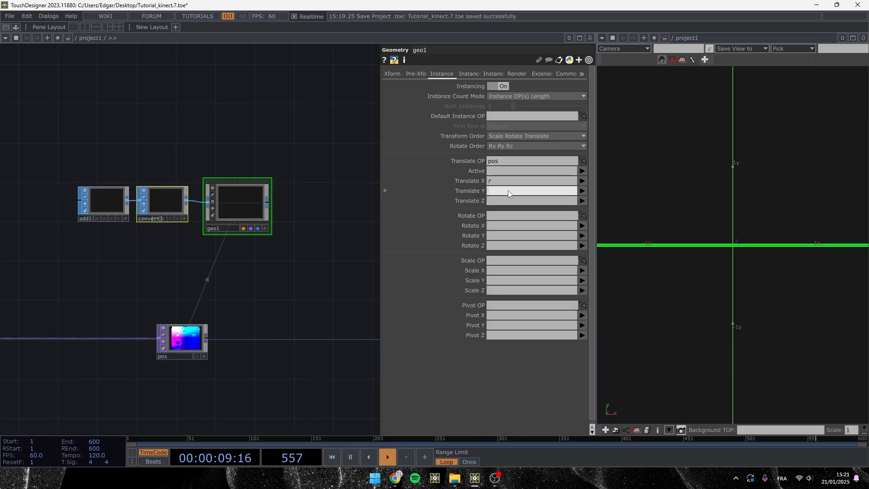
{"action": "type", "text": "g"}
{"action": "left_click", "coordinate": [504, 202]}
{"action": "type", "text": "b"}
{"action": "key", "text": "Return"}
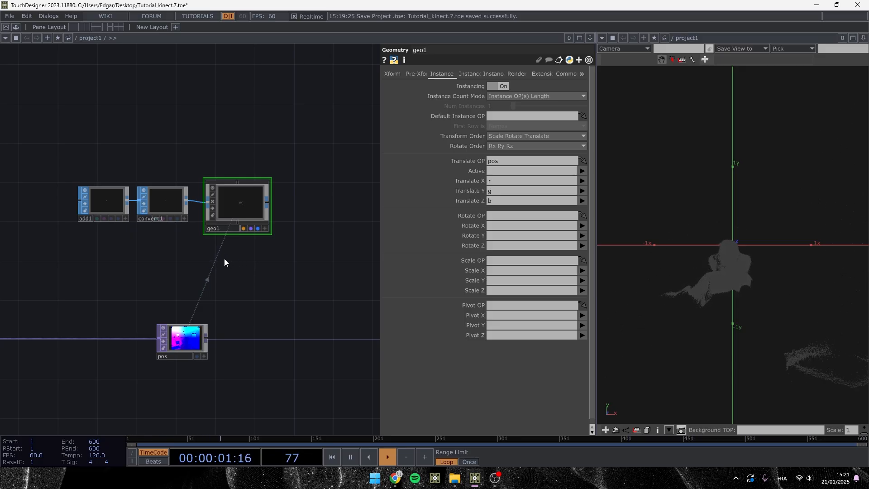
{"action": "scroll", "coordinate": [222, 258], "scroll_direction": "up", "scroll_amount": 2}
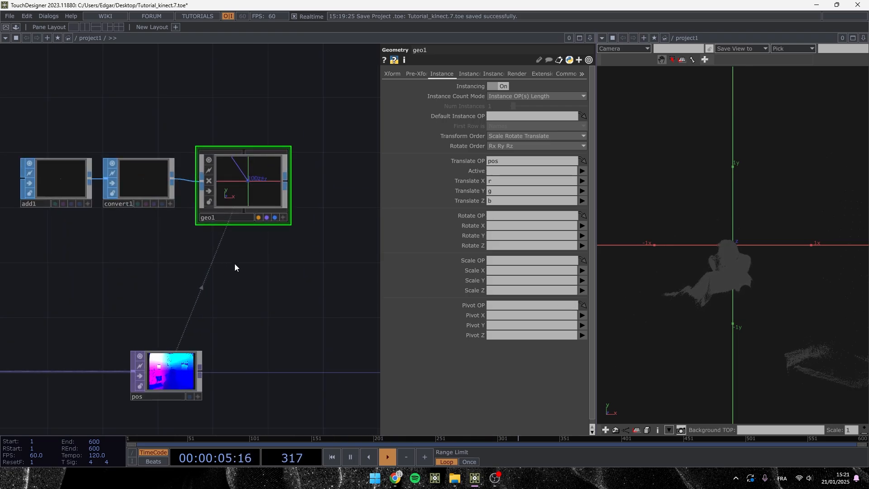
Create a Constant MAT below the Geometry COMP and assign it as the geometry's material
{"action": "key", "text": "Tab"}
{"action": "left_click", "coordinate": [180, 151]}
{"action": "left_click", "coordinate": [122, 164]}
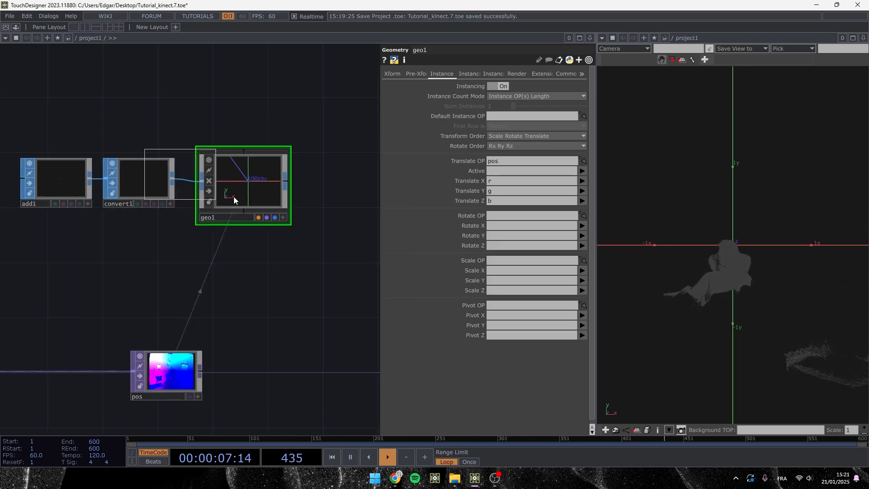
{"action": "left_click", "coordinate": [235, 256]}
{"action": "left_click_drag", "start_coordinate": [249, 254], "coordinate": [273, 175]}
{"action": "left_click", "coordinate": [266, 183]}
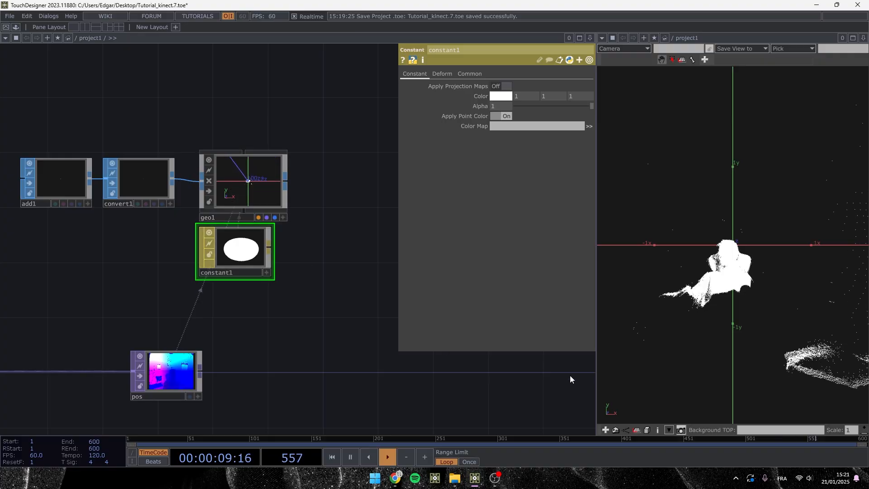
Examine the Kinect point cloud from several angles and at close range in the 3D viewer
{"action": "left_click_drag", "start_coordinate": [689, 268], "coordinate": [781, 266]}
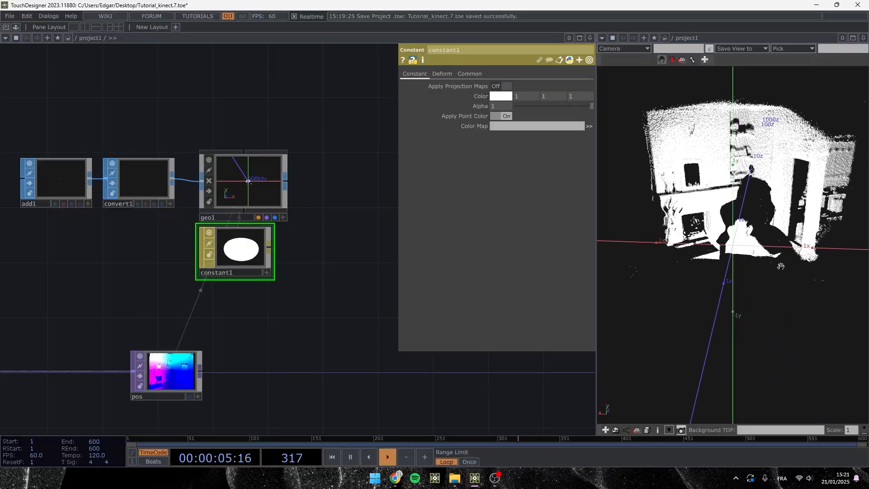
{"action": "left_click", "coordinate": [275, 217]}
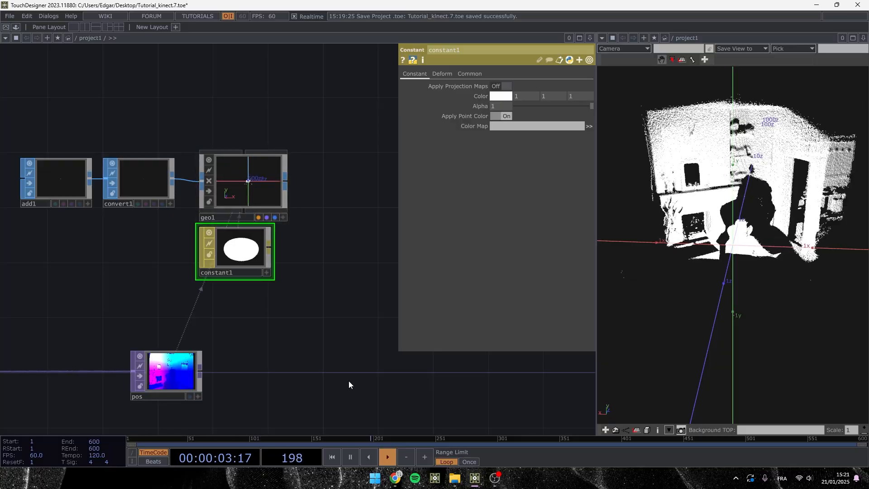
{"action": "scroll", "coordinate": [321, 354], "scroll_direction": "down", "scroll_amount": 5}
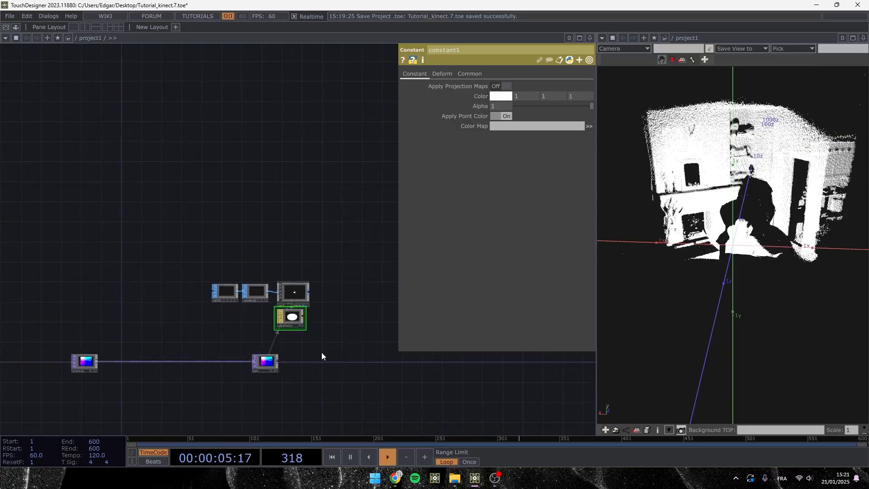
{"action": "left_click_drag", "start_coordinate": [210, 361], "coordinate": [291, 334]}
{"action": "left_click_drag", "start_coordinate": [726, 237], "coordinate": [737, 213]}
{"action": "scroll", "coordinate": [756, 190], "scroll_direction": "up", "scroll_amount": 3}
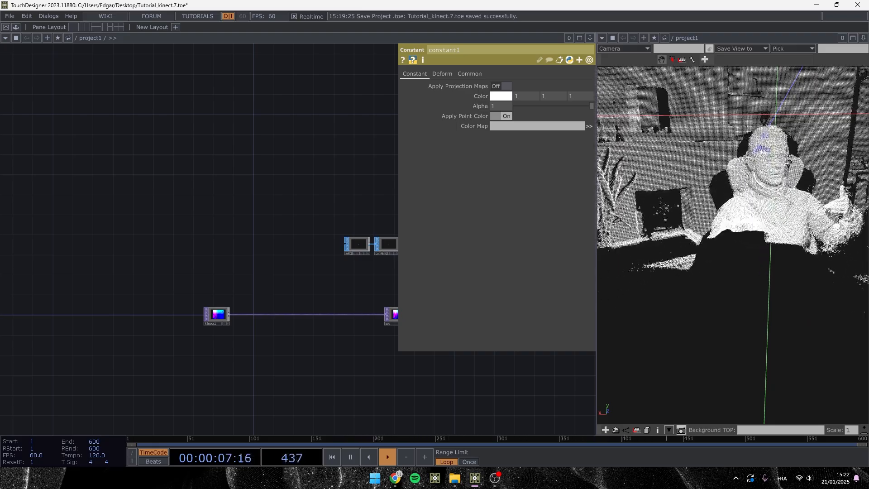
Move the Kinect TOP farther away from the pos null and set its pixel format to 32-bit float (RGBA)
{"action": "scroll", "coordinate": [209, 343], "scroll_direction": "up", "scroll_amount": 4}
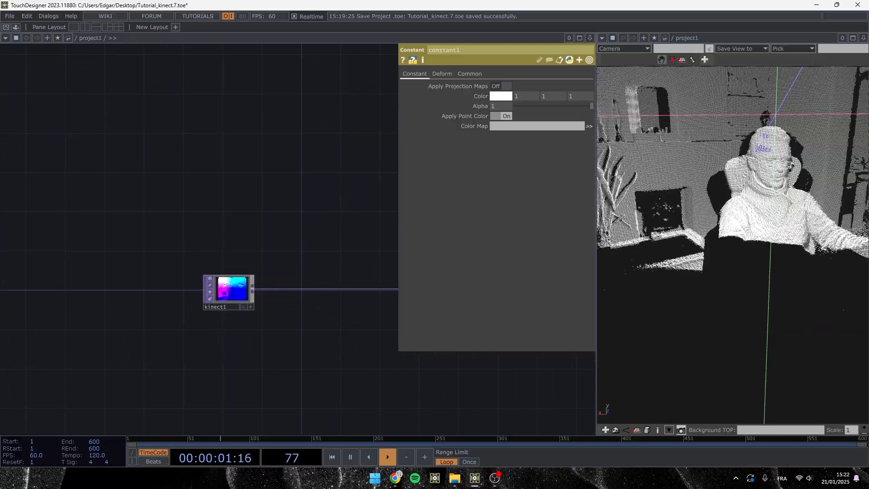
{"action": "left_click_drag", "start_coordinate": [232, 295], "coordinate": [68, 297]}
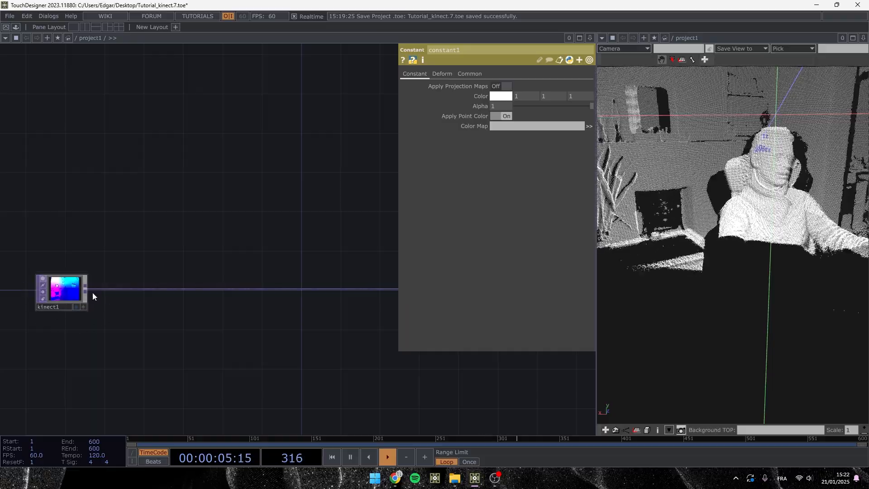
{"action": "scroll", "coordinate": [91, 299], "scroll_direction": "up", "scroll_amount": 3}
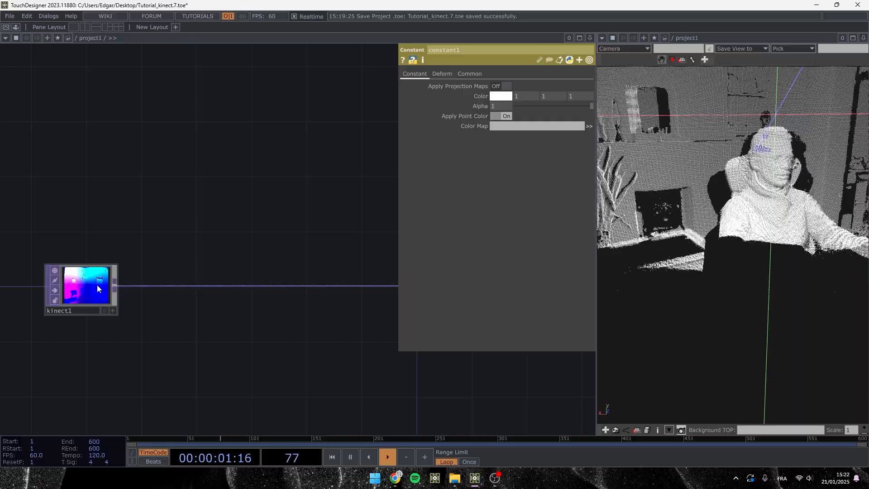
{"action": "middle_click_drag", "start_coordinate": [98, 289], "coordinate": [72, 339]}
{"action": "left_click", "coordinate": [79, 289]}
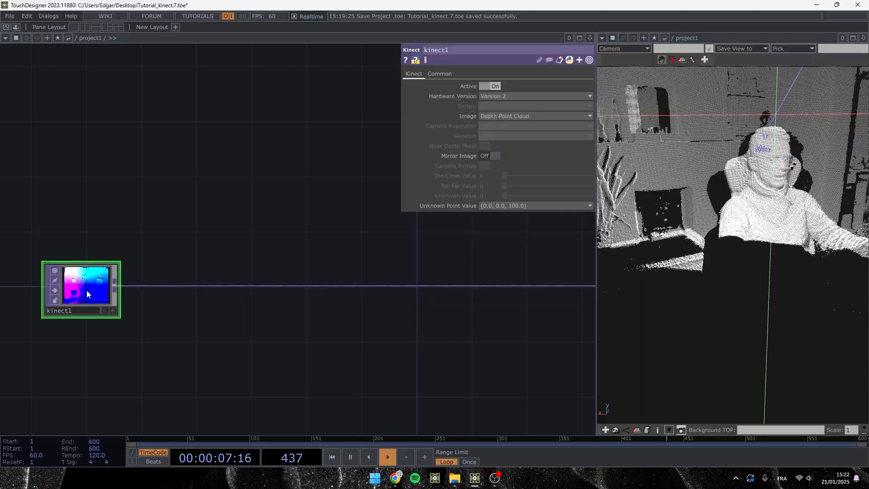
{"action": "left_click", "coordinate": [438, 73]}
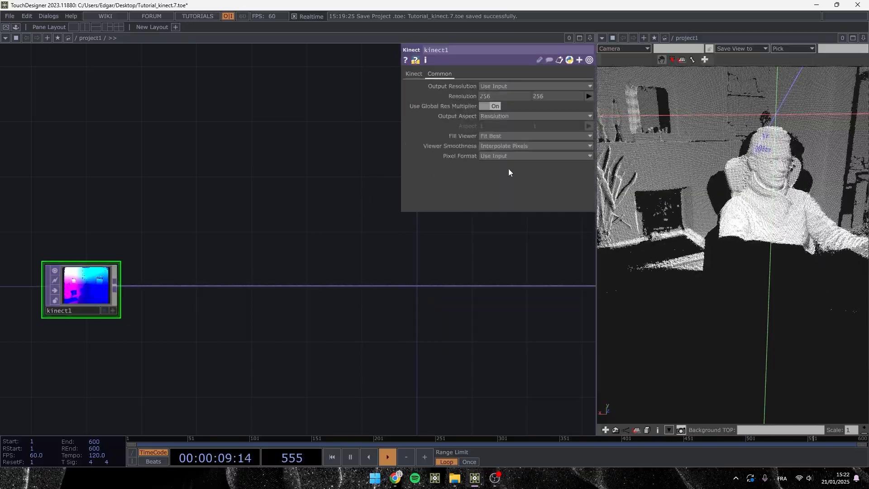
{"action": "left_click", "coordinate": [508, 157]}
{"action": "left_click", "coordinate": [496, 202]}
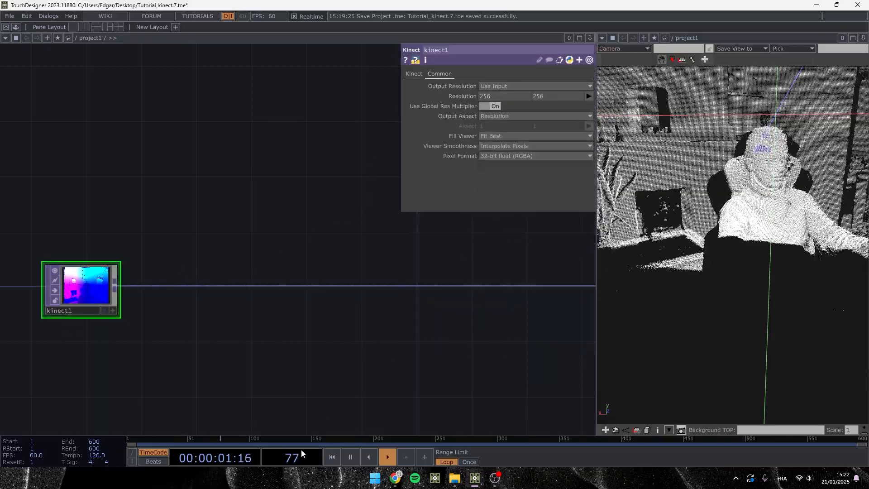
{"action": "middle_click_drag", "start_coordinate": [68, 285], "coordinate": [54, 204]}
{"action": "left_click", "coordinate": [413, 74]}
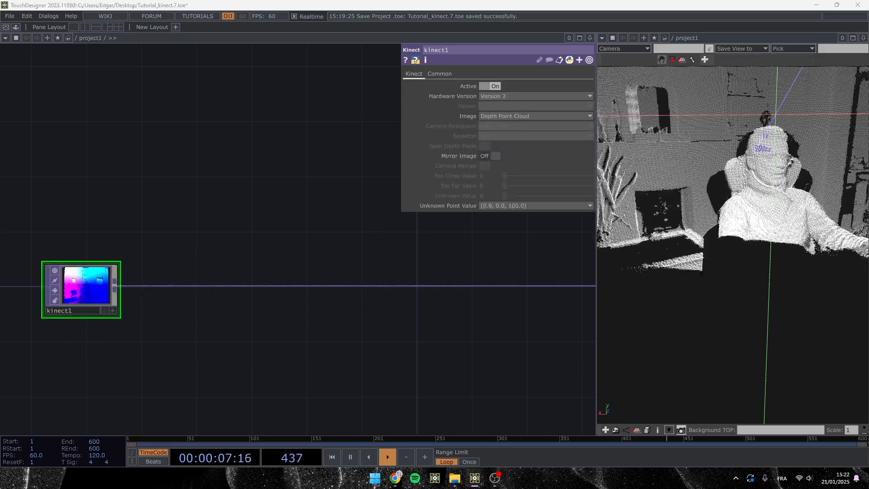
Add a Ramp TOP below the Kinect TOP, connect the Kinect output to it, and check the ramp's resolution and format
{"action": "key", "text": "Tab"}
{"action": "type", "text": "ra"}
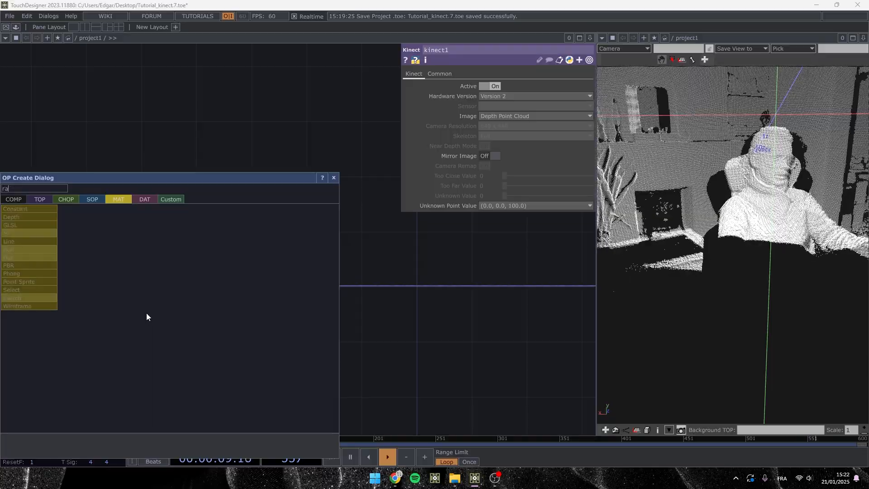
{"action": "left_click", "coordinate": [38, 200]}
{"action": "left_click", "coordinate": [192, 257]}
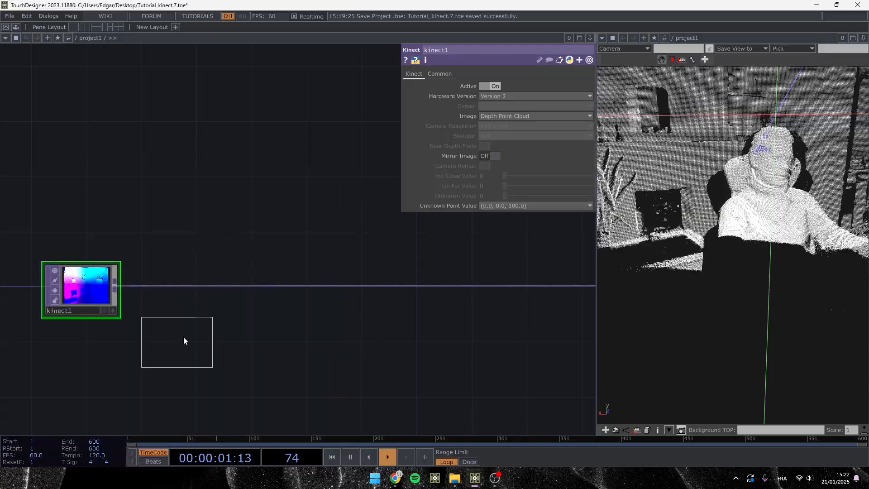
{"action": "left_click", "coordinate": [183, 335]}
{"action": "left_click_drag", "start_coordinate": [117, 285], "coordinate": [169, 327]}
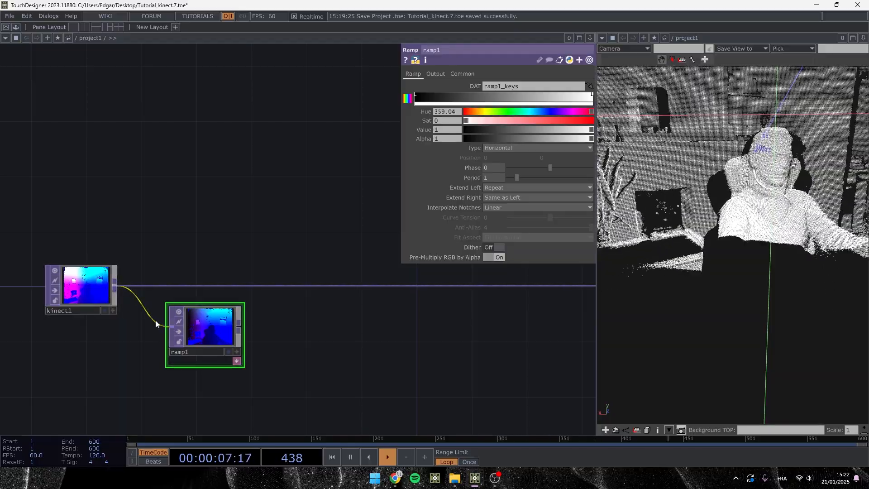
{"action": "middle_click", "coordinate": [199, 327]}
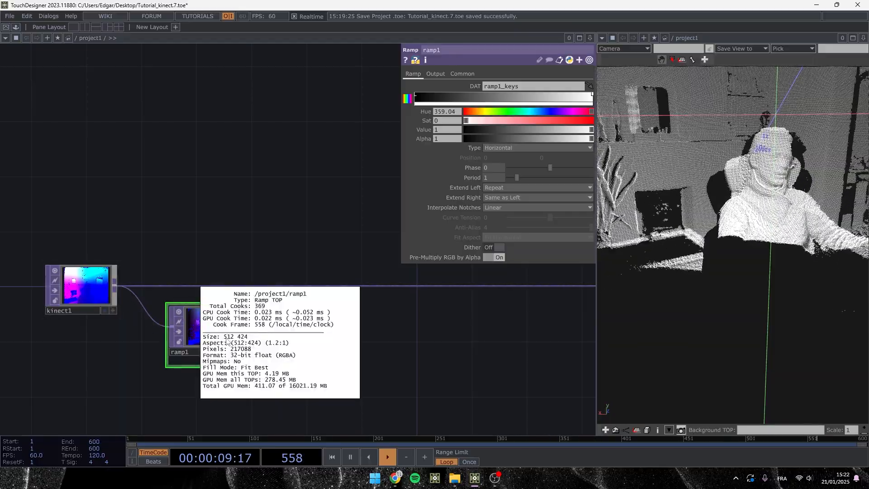
Disconnect the Kinect TOP from the Ramp TOP, check the ramp's own resolution, and reconnect it
{"action": "left_click_drag", "start_coordinate": [169, 326], "coordinate": [168, 367]}
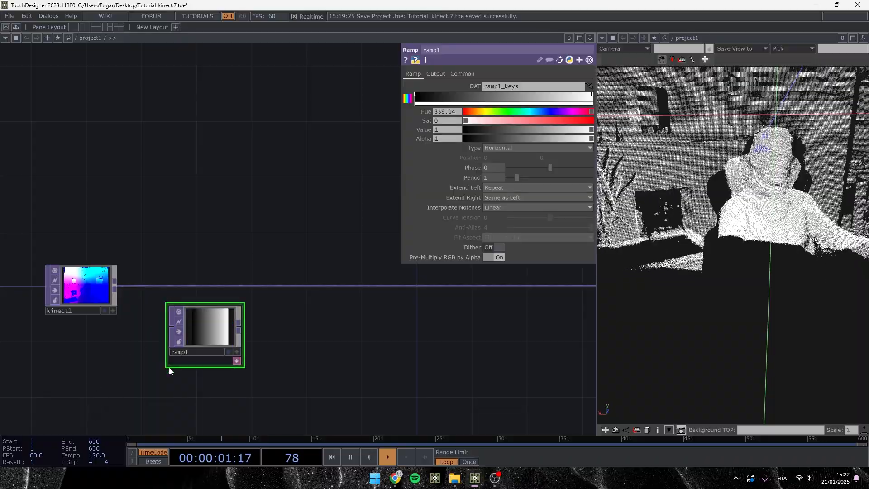
{"action": "middle_click", "coordinate": [218, 332]}
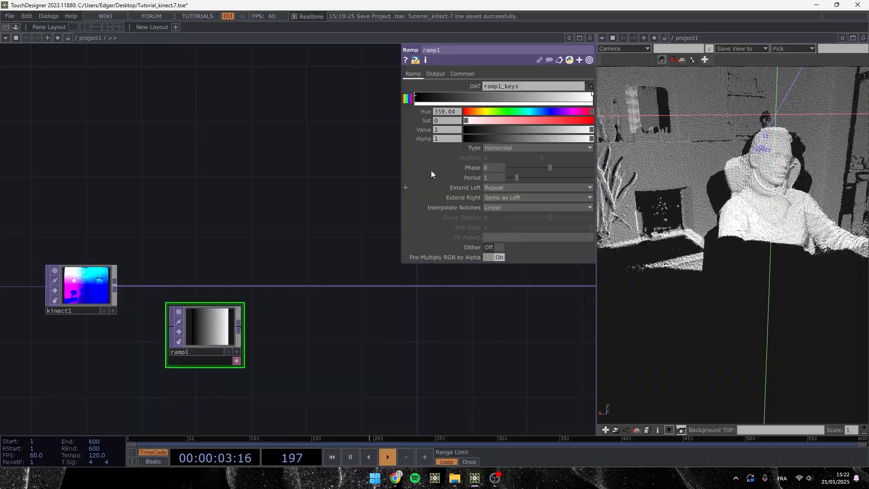
{"action": "left_click", "coordinate": [461, 74]}
{"action": "left_click", "coordinate": [413, 73]}
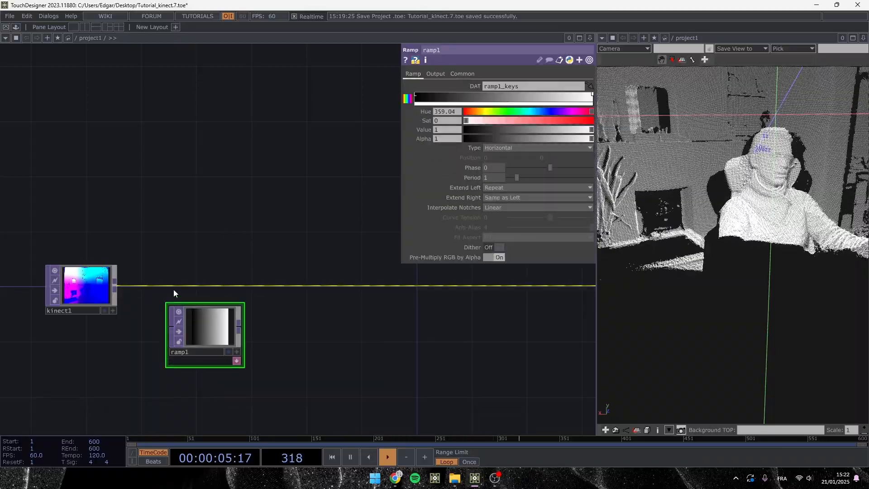
{"action": "left_click_drag", "start_coordinate": [116, 284], "coordinate": [170, 326]}
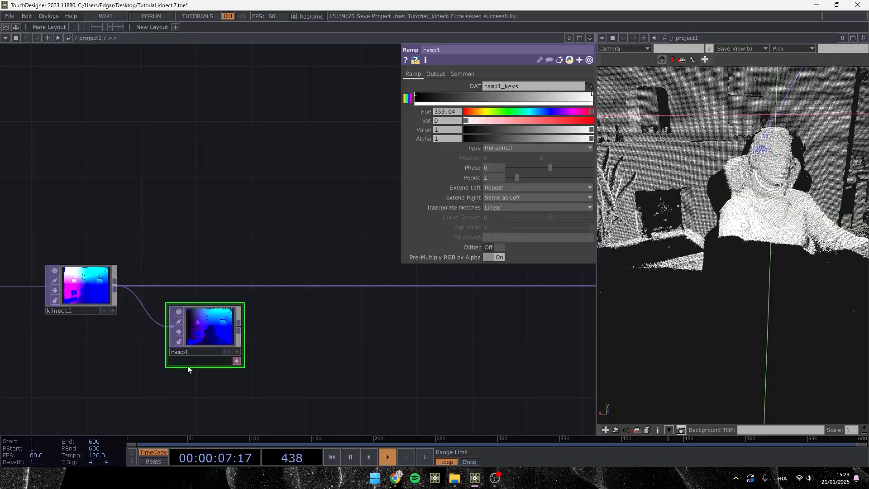
Set the Ramp TOP's Combine with Input to Set Resolution Only and place the ramp lower in the network
{"action": "left_click", "coordinate": [436, 74]}
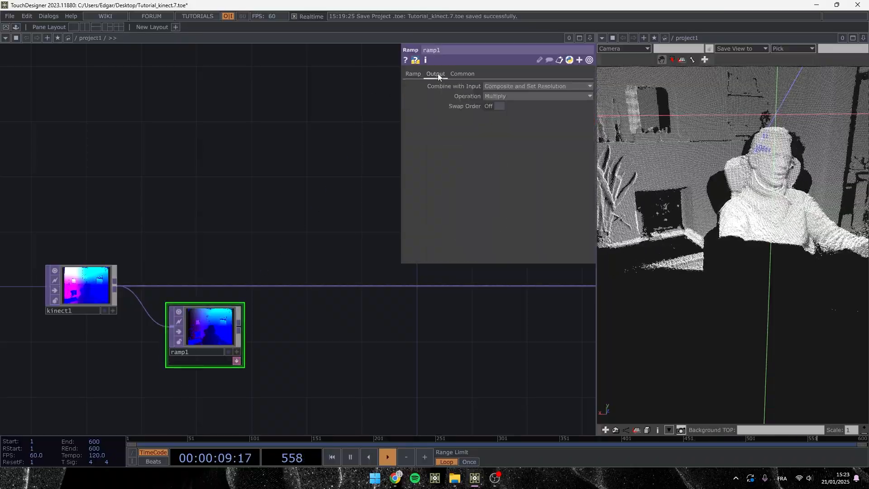
{"action": "left_click", "coordinate": [502, 86]}
{"action": "left_click", "coordinate": [498, 92]}
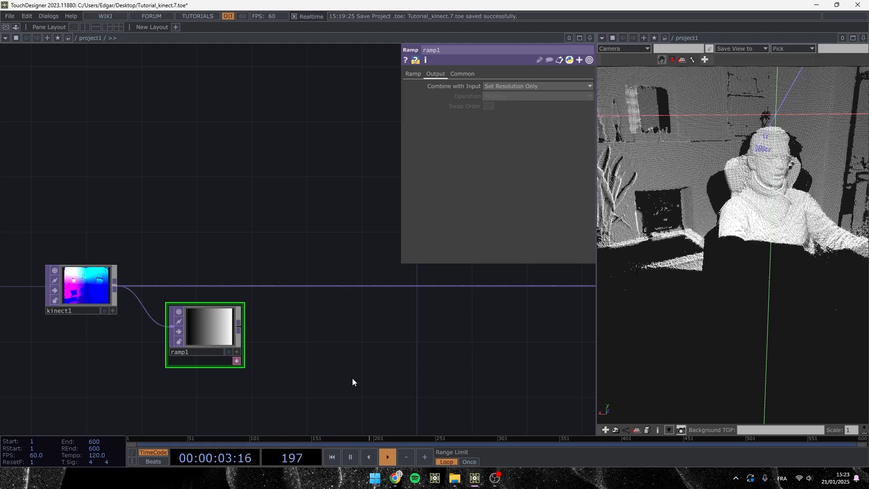
{"action": "left_click_drag", "start_coordinate": [211, 329], "coordinate": [213, 378]}
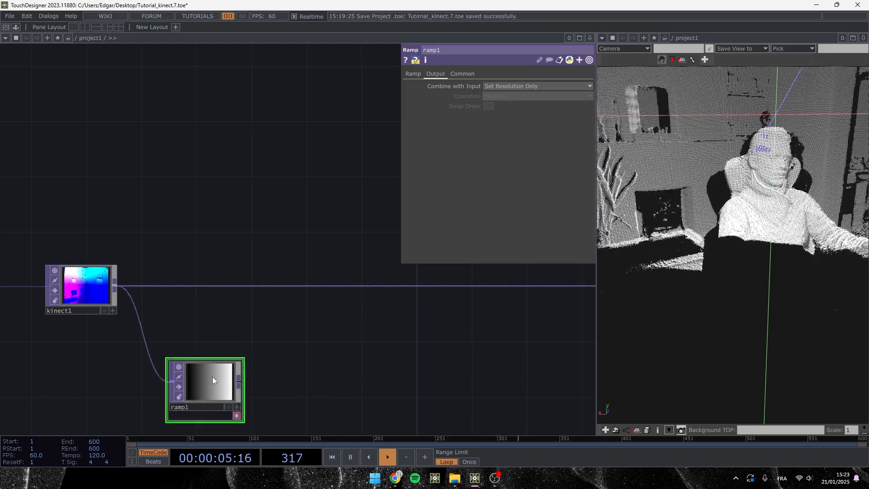
Add a Time Machine TOP and place a Texture 3D TOP just before it
{"action": "left_click_drag", "start_coordinate": [353, 385], "coordinate": [321, 388]}
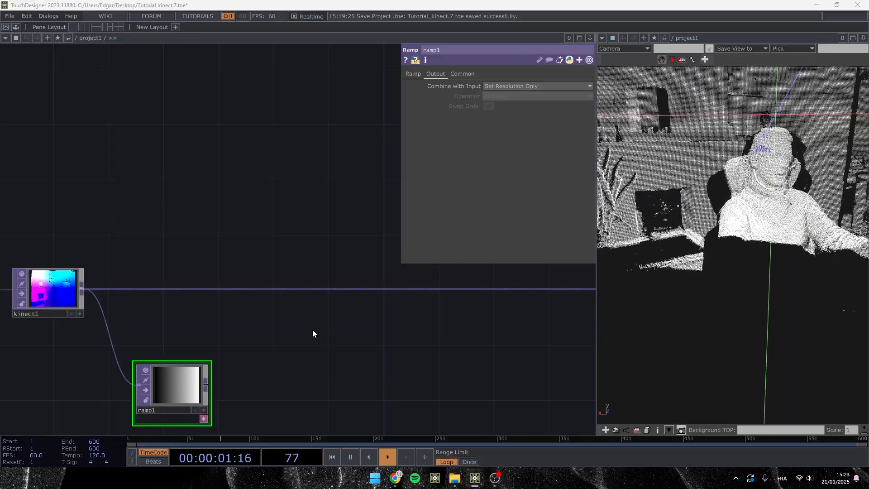
{"action": "key", "text": "Tab"}
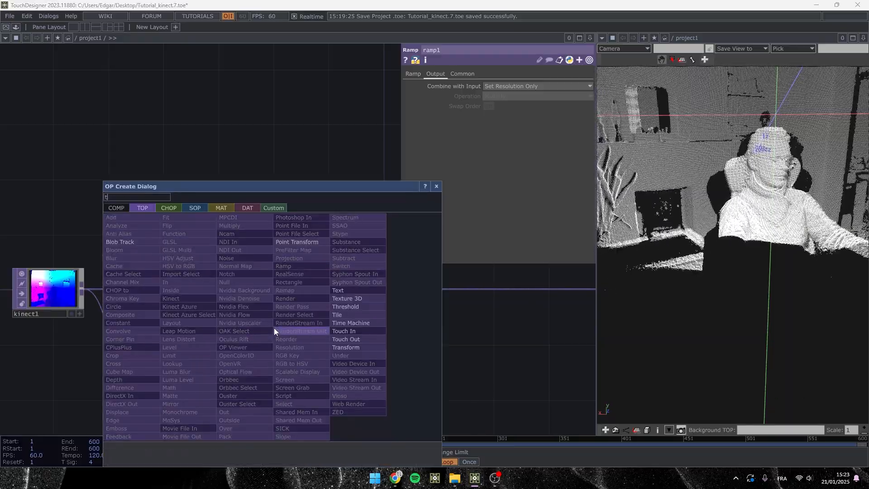
{"action": "left_click", "coordinate": [365, 324]}
{"action": "left_click", "coordinate": [360, 325]}
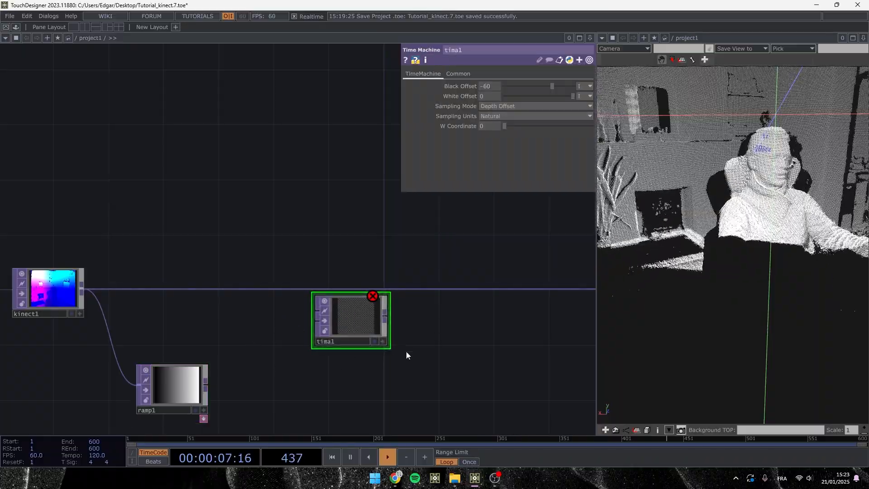
{"action": "key", "text": "Tab"}
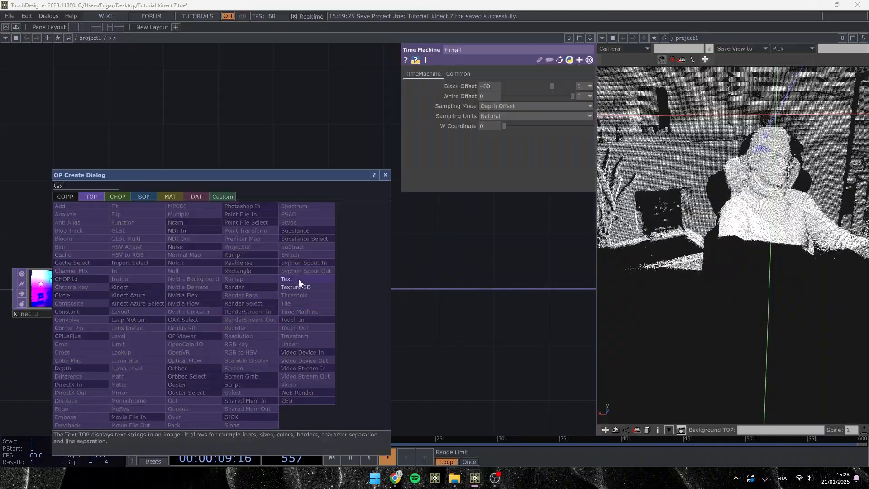
{"action": "left_click", "coordinate": [299, 278]}
{"action": "left_click", "coordinate": [257, 321]}
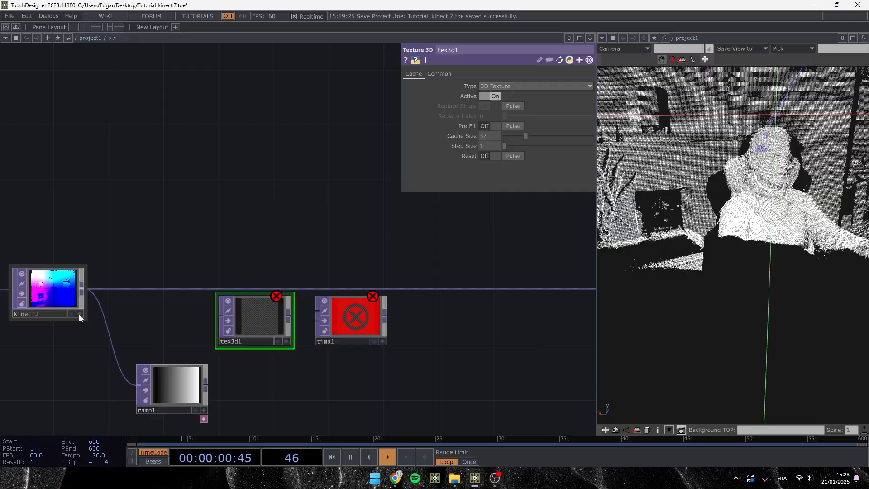
Connect the Kinect TOP to the Texture 3D TOP and the Texture 3D TOP to the Time Machine's first input
{"action": "left_click", "coordinate": [82, 287]}
{"action": "left_click", "coordinate": [218, 315]}
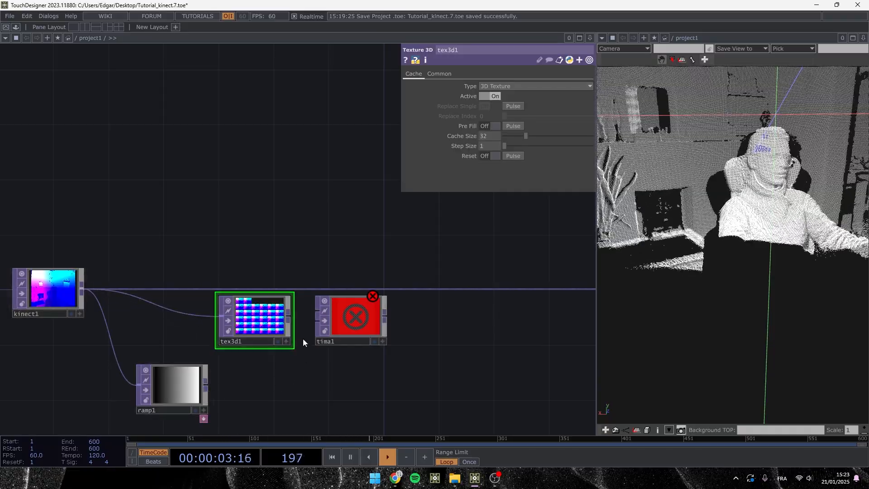
{"action": "left_click", "coordinate": [289, 319]}
{"action": "left_click", "coordinate": [317, 311]}
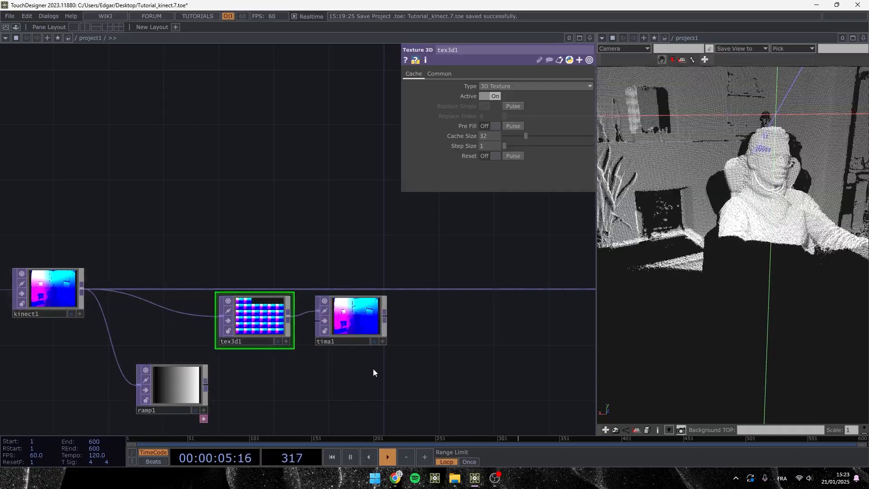
Examine the cached frames in the Texture 3D TOP and the Time Machine TOP's output
{"action": "scroll", "coordinate": [301, 348], "scroll_direction": "up", "scroll_amount": 5}
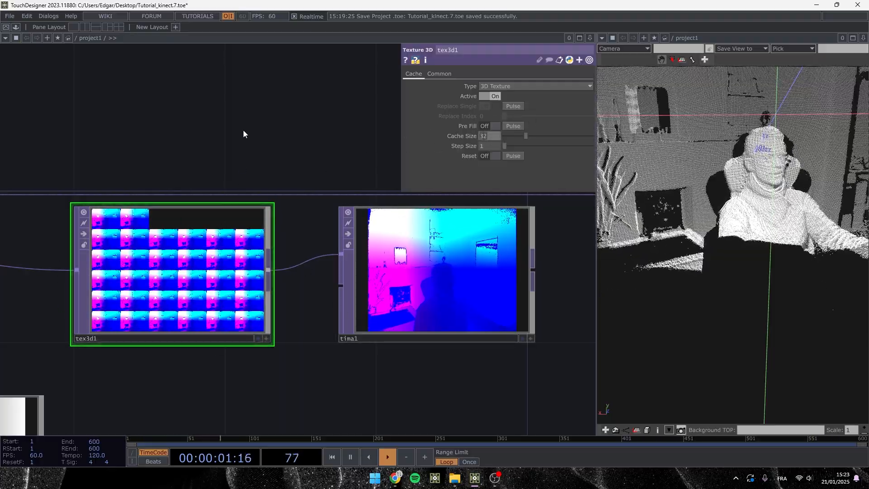
{"action": "scroll", "coordinate": [264, 340], "scroll_direction": "up", "scroll_amount": 5}
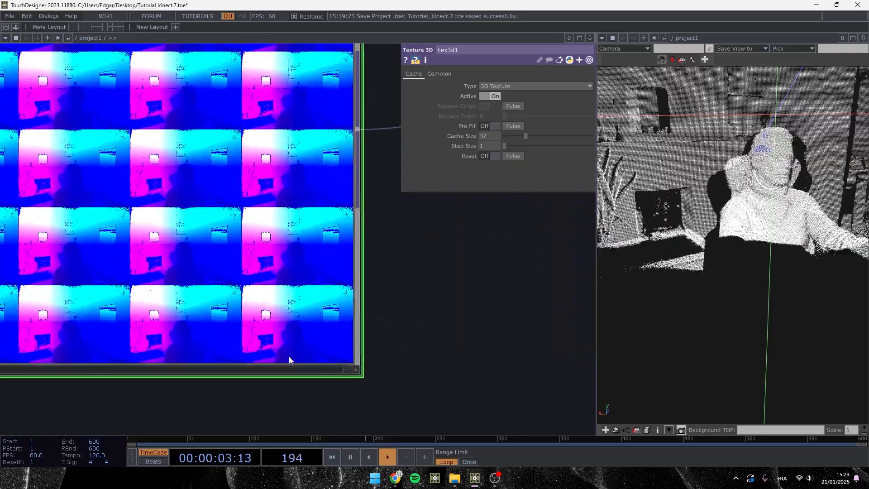
{"action": "scroll", "coordinate": [322, 372], "scroll_direction": "down", "scroll_amount": 8}
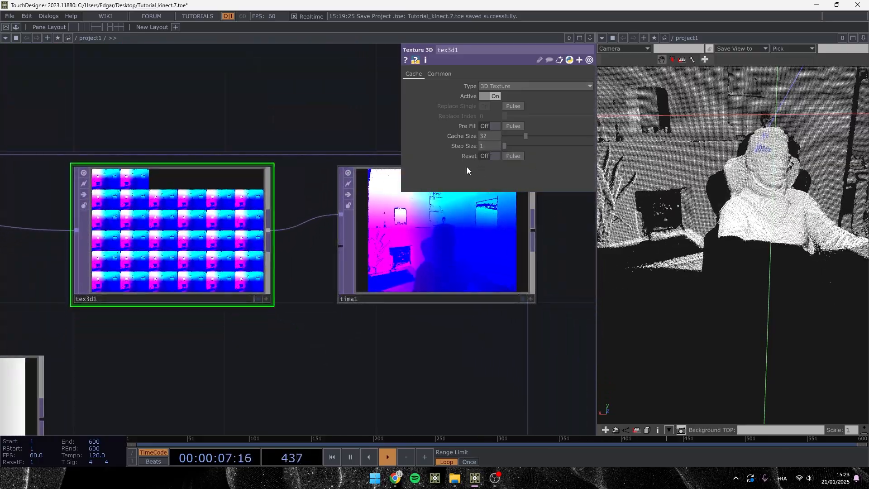
{"action": "left_click_drag", "start_coordinate": [417, 353], "coordinate": [288, 369]}
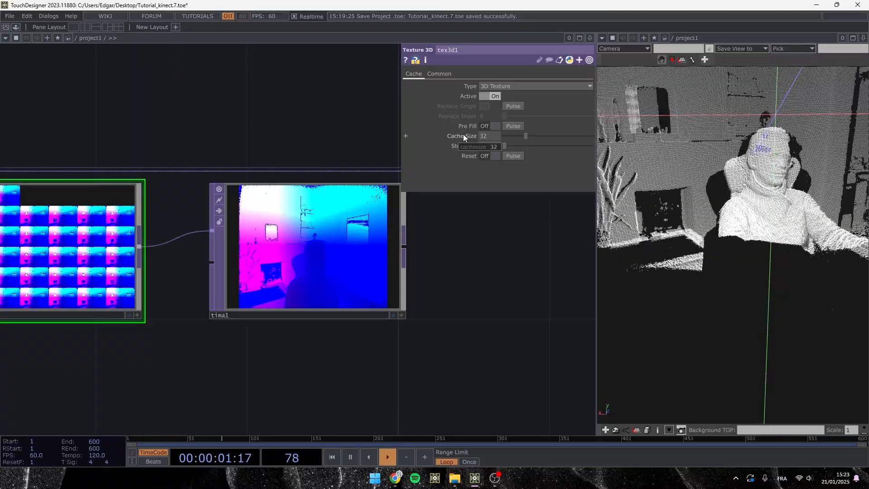
Drive the Time Machine TOP's Black Offset with the negative Texture 3D cache size, using the expression -op('tex3d1').par.cachesize
{"action": "left_click", "coordinate": [299, 220]}
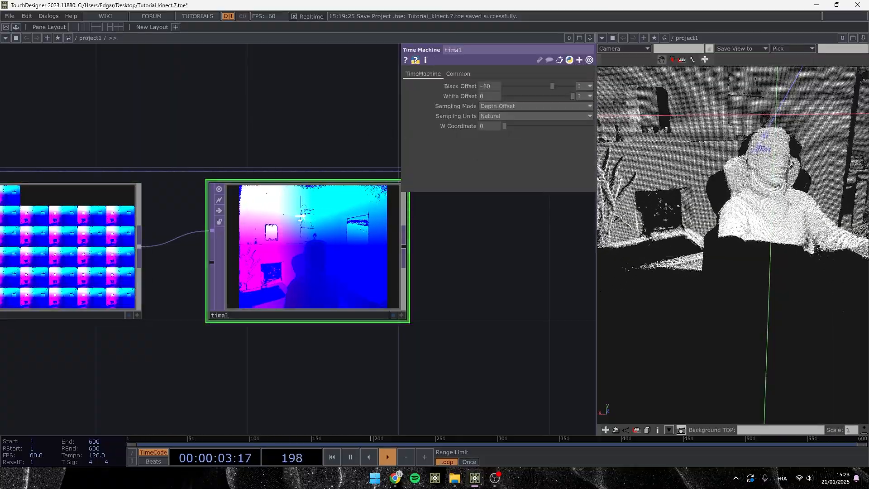
{"action": "left_click_drag", "start_coordinate": [491, 85], "coordinate": [497, 84]}
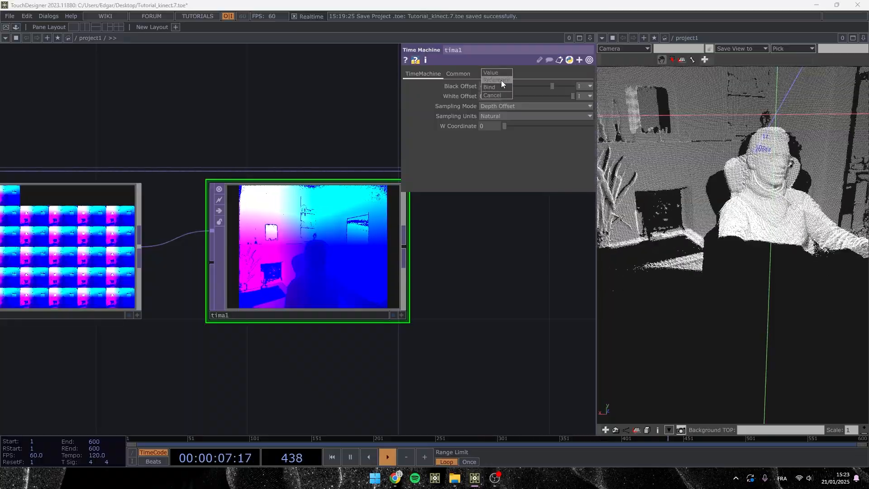
{"action": "left_click", "coordinate": [501, 81]}
{"action": "left_click", "coordinate": [462, 85]}
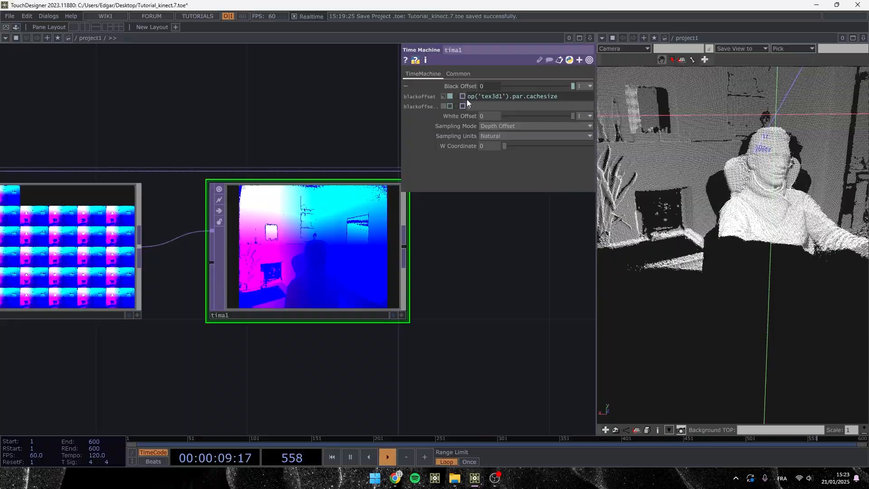
{"action": "left_click", "coordinate": [459, 87]}
{"action": "left_click", "coordinate": [458, 88]}
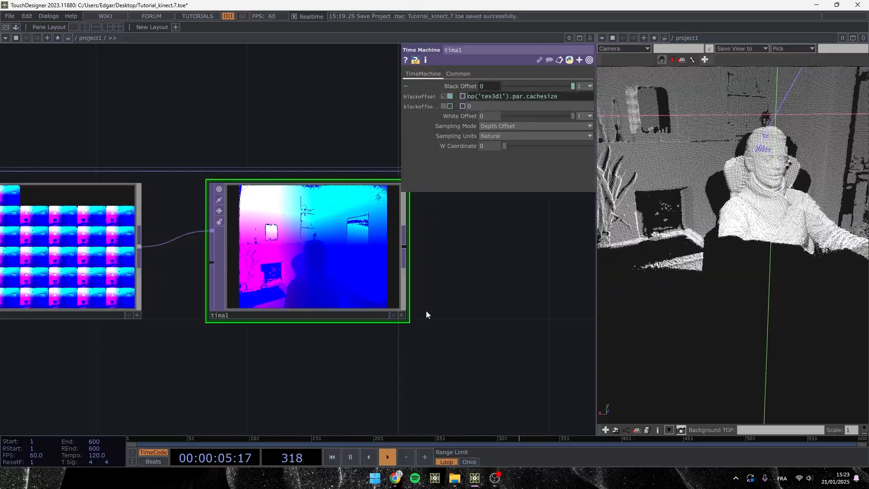
{"action": "type", "text": "-"}
{"action": "key", "text": "Return"}
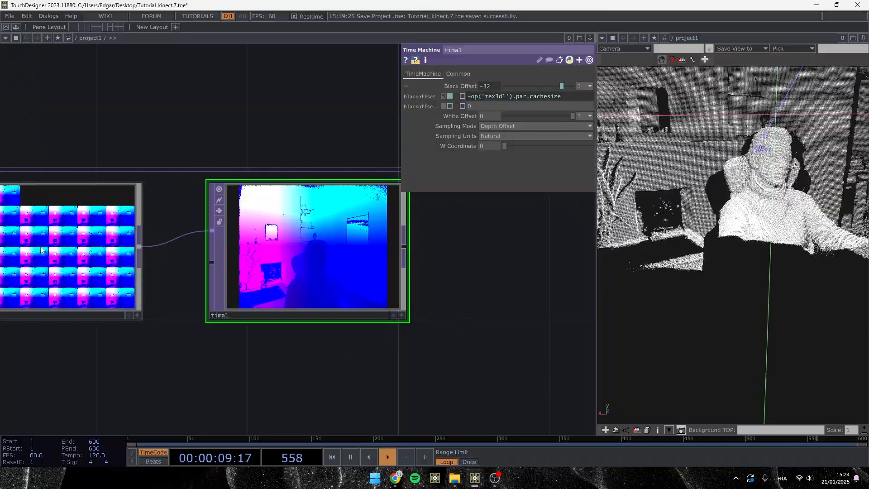
Set the Texture 3D TOP's Cache Size to 15 and check the Time Machine's Black Offset
{"action": "left_click", "coordinate": [100, 283]}
{"action": "left_click_drag", "start_coordinate": [487, 134], "coordinate": [398, 184]}
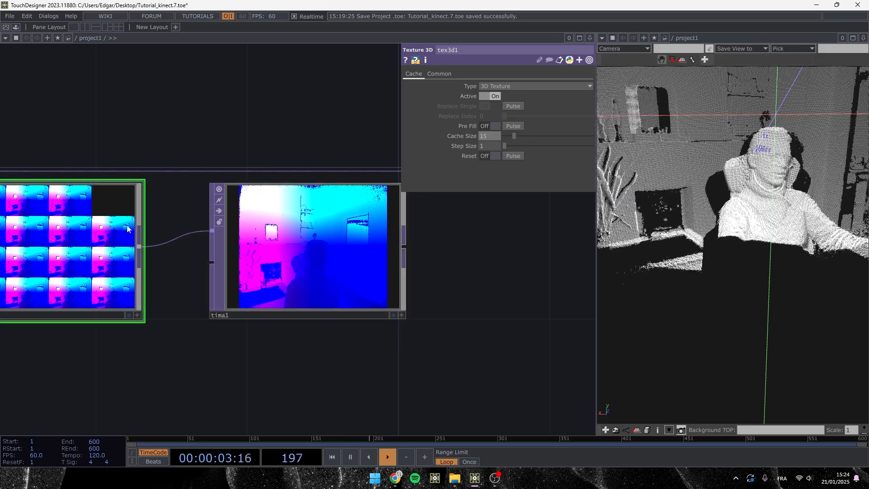
{"action": "left_click", "coordinate": [290, 248]}
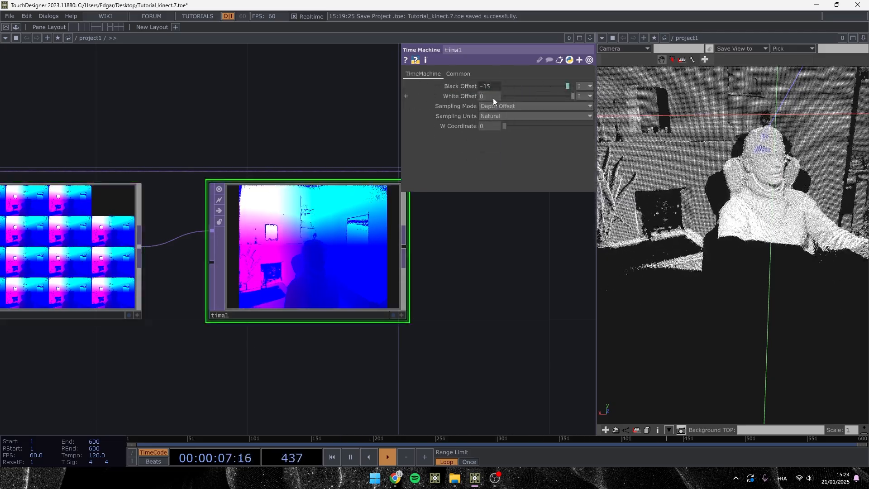
Connect the Time Machine's output to the downstream network and line up the Texture 3D and Time Machine TOPs with the main row
{"action": "scroll", "coordinate": [234, 262], "scroll_direction": "down", "scroll_amount": 5}
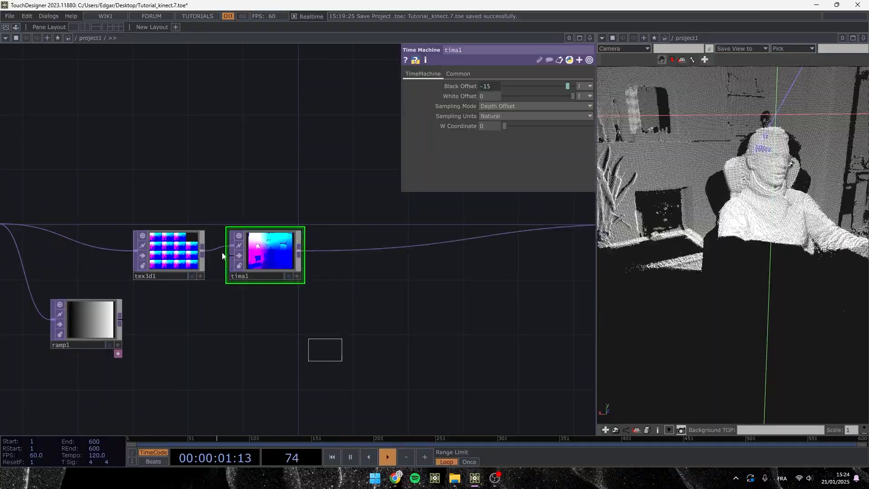
{"action": "right_click_drag", "start_coordinate": [222, 256], "coordinate": [195, 249]}
{"action": "left_click_drag", "start_coordinate": [266, 258], "coordinate": [294, 231]}
{"action": "left_click_drag", "start_coordinate": [268, 336], "coordinate": [434, 339]}
{"action": "left_click", "coordinate": [376, 312]}
{"action": "scroll", "coordinate": [469, 249], "scroll_direction": "up", "scroll_amount": 5}
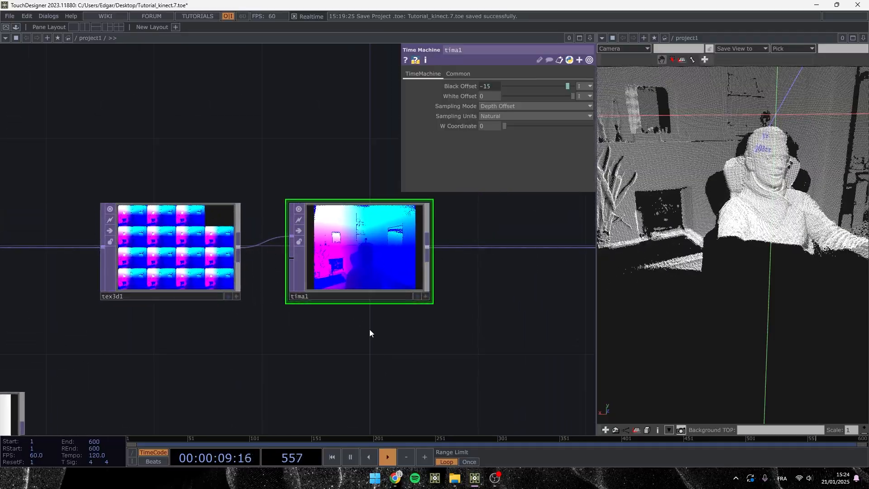
Connect the Ramp TOP to the Time Machine's second input and reframe the point cloud in the 3D view
{"action": "scroll", "coordinate": [312, 335], "scroll_direction": "down", "scroll_amount": 3}
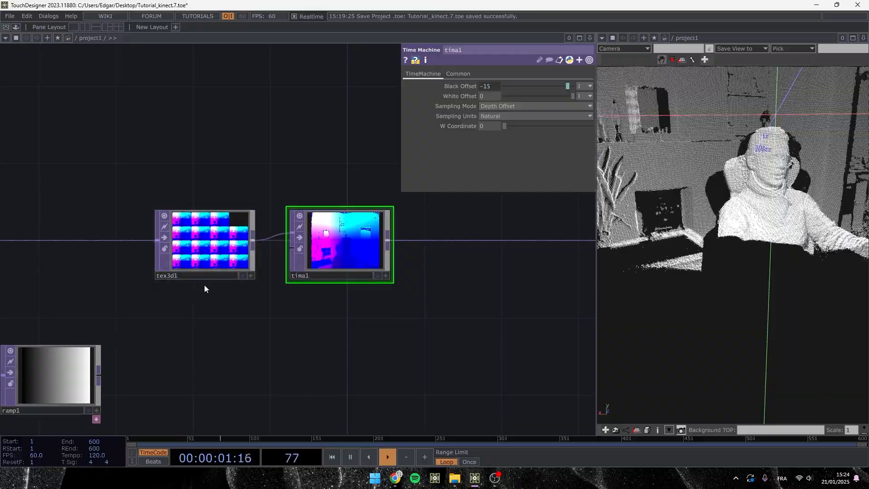
{"action": "left_click_drag", "start_coordinate": [99, 376], "coordinate": [292, 249]}
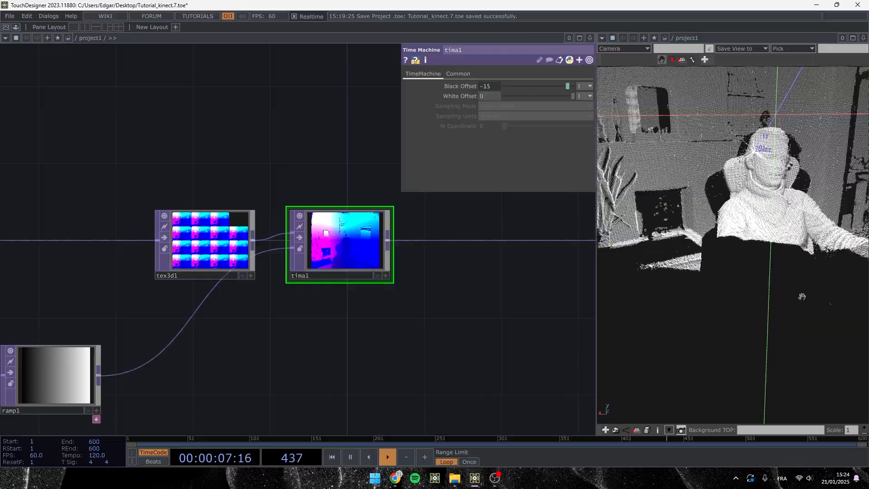
{"action": "left_click_drag", "start_coordinate": [787, 226], "coordinate": [867, 300]}
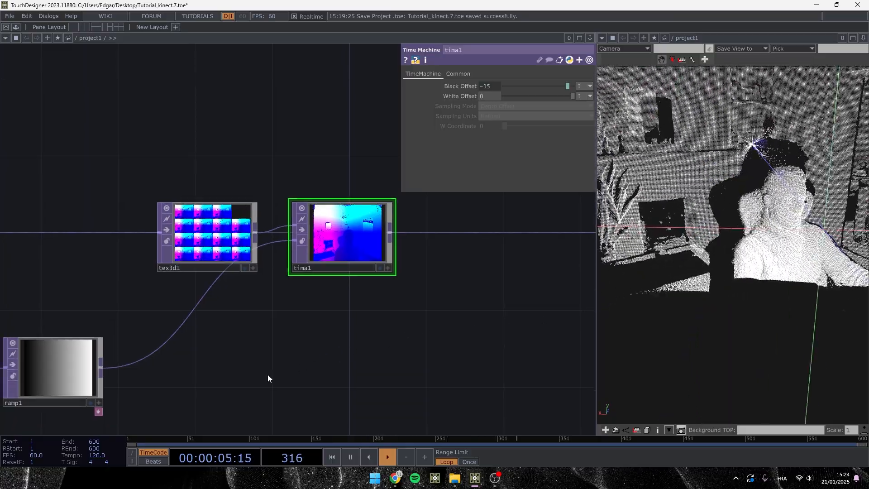
{"action": "scroll", "coordinate": [263, 369], "scroll_direction": "down", "scroll_amount": 3}
{"action": "left_click", "coordinate": [18, 273]}
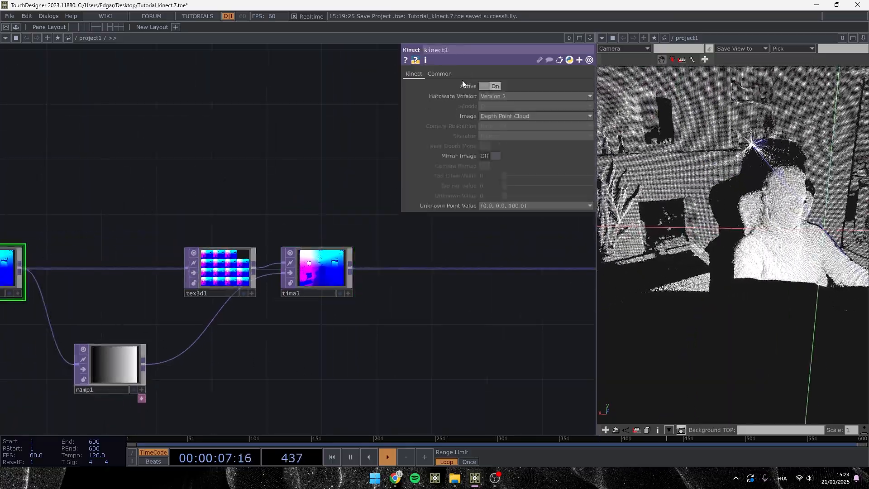
{"action": "left_click", "coordinate": [444, 74]}
{"action": "left_click", "coordinate": [506, 156]}
{"action": "left_click", "coordinate": [495, 167]}
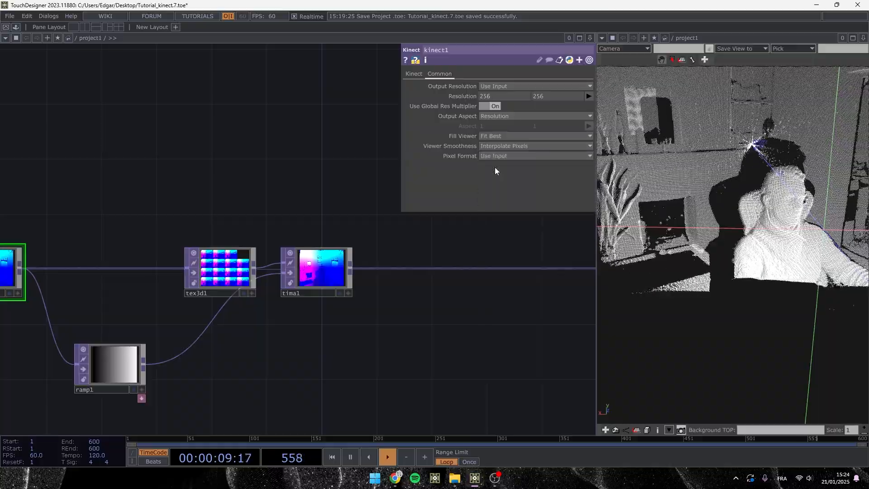
{"action": "key", "text": "ctrl+z"}
Set the Ramp TOP's Type to Vertical and invert its gradient so it runs from white to black
{"action": "left_click", "coordinate": [347, 285]}
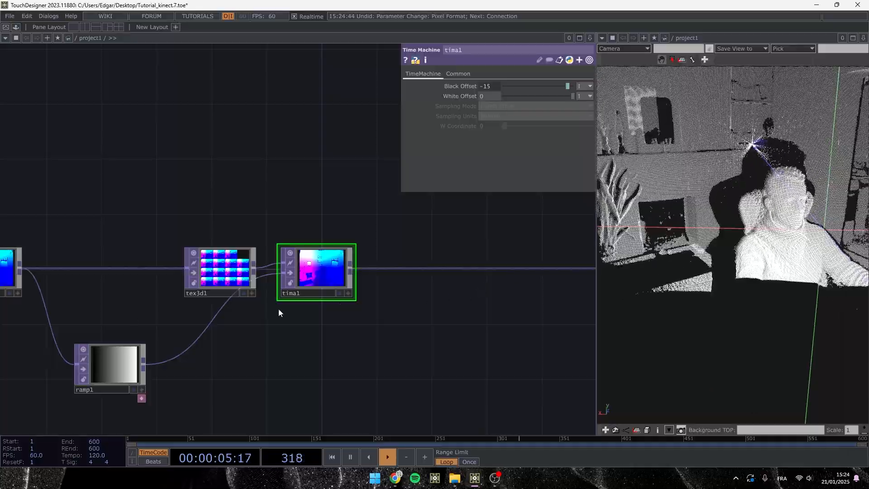
{"action": "left_click", "coordinate": [120, 365]}
{"action": "left_click", "coordinate": [413, 73]}
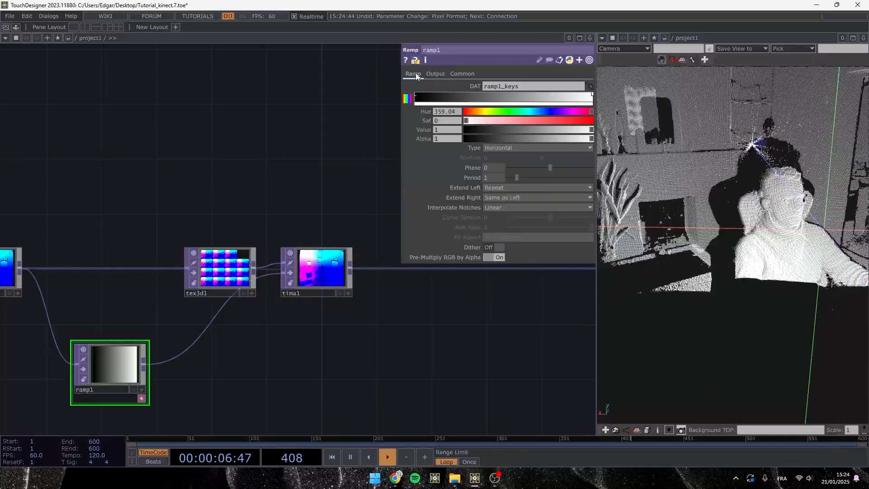
{"action": "left_click", "coordinate": [501, 148]}
{"action": "left_click", "coordinate": [498, 158]}
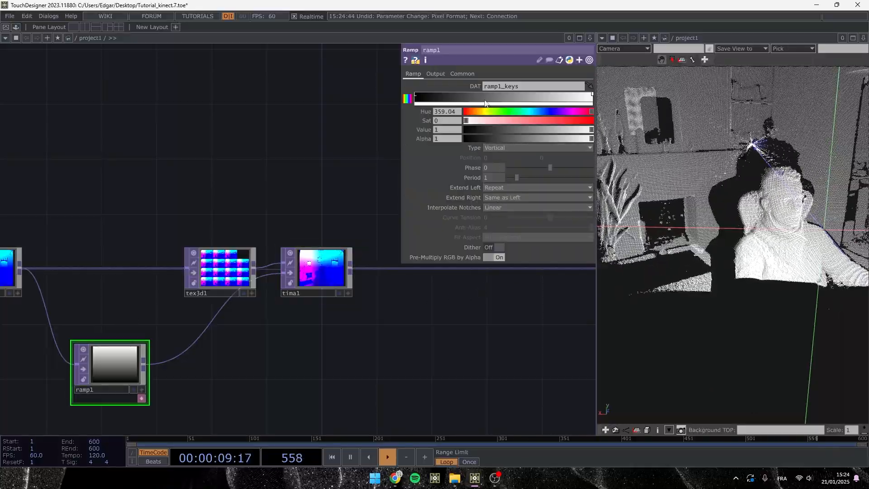
{"action": "left_click", "coordinate": [416, 95]}
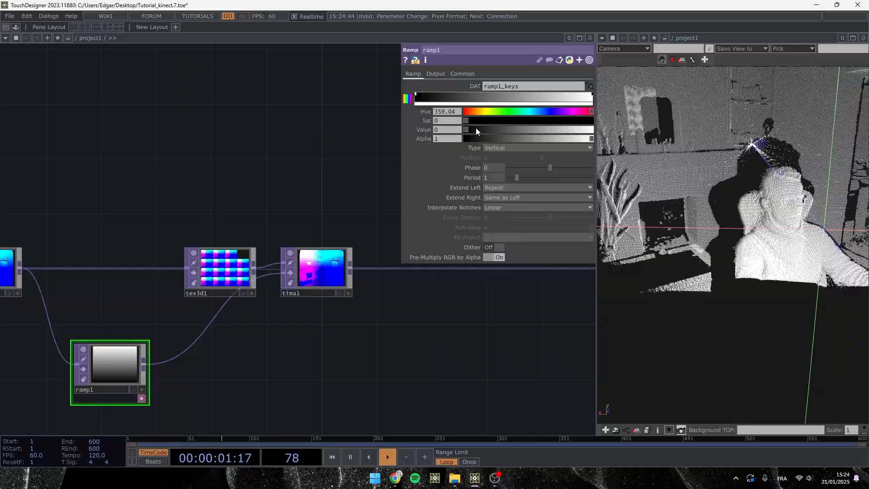
{"action": "mouse_move", "coordinate": [466, 130]}
{"action": "left_mouse_down"}
{"action": "mouse_move", "coordinate": [591, 130]}
{"action": "mouse_move", "coordinate": [463, 129]}
{"action": "left_mouse_up"}
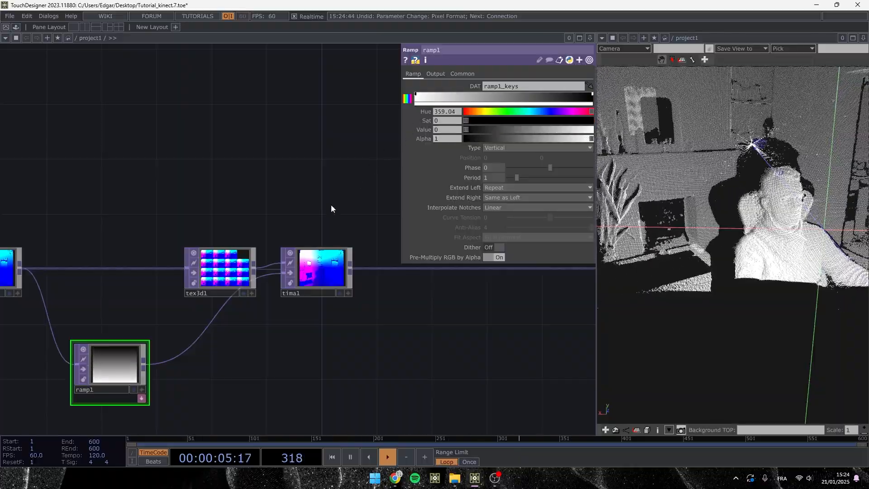
Add two keys near the middle of the ramp, the first with Value 1 and the second with Value 0
{"action": "left_click", "coordinate": [489, 94]}
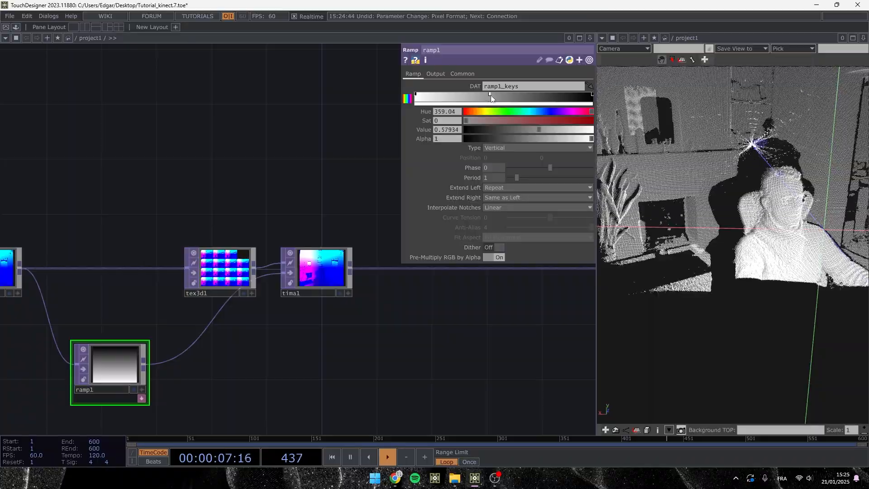
{"action": "left_click", "coordinate": [521, 95]}
{"action": "left_click", "coordinate": [490, 96]}
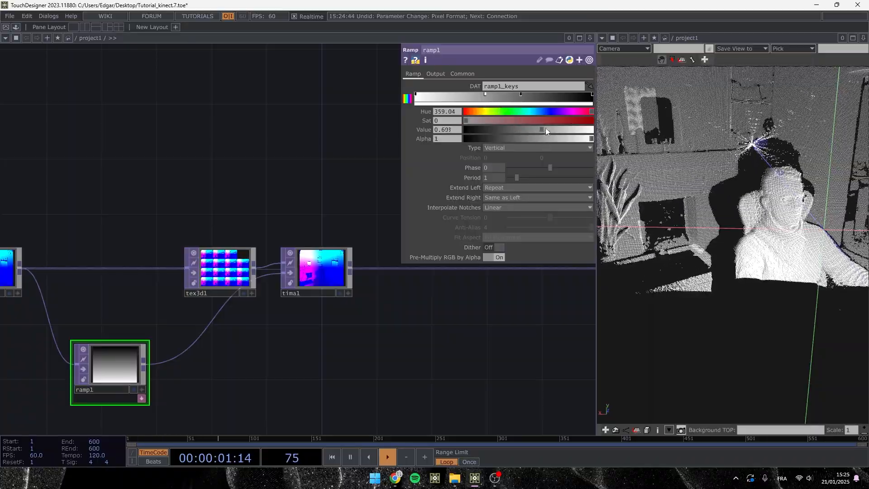
{"action": "left_click_drag", "start_coordinate": [544, 128], "coordinate": [593, 129]}
{"action": "left_click", "coordinate": [520, 93]}
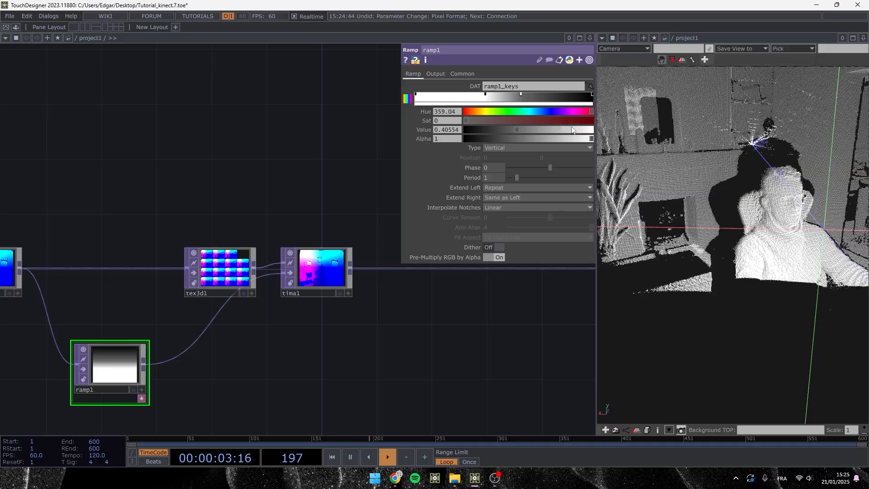
{"action": "left_click_drag", "start_coordinate": [525, 129], "coordinate": [463, 131]}
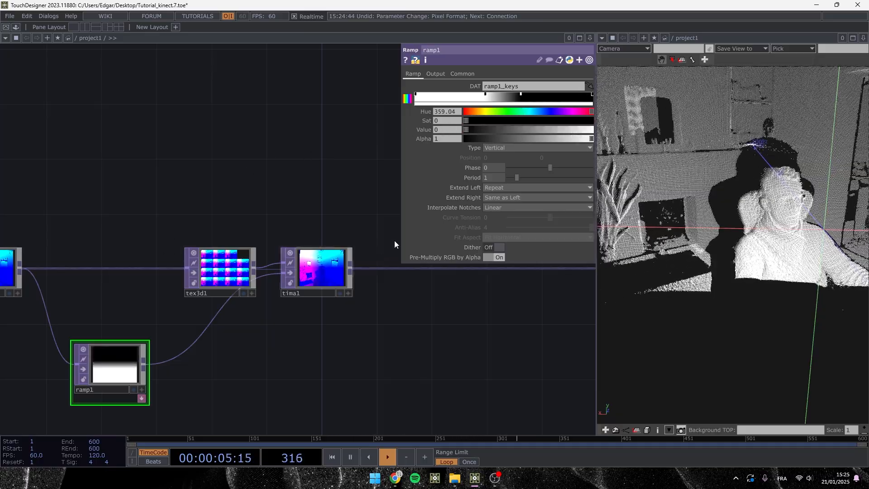
Set the Ramp TOP's Period to .03 and both Extend Left and Extend Right to Mirror
{"action": "left_click", "coordinate": [495, 177]}
{"action": "type", "text": ".03"}
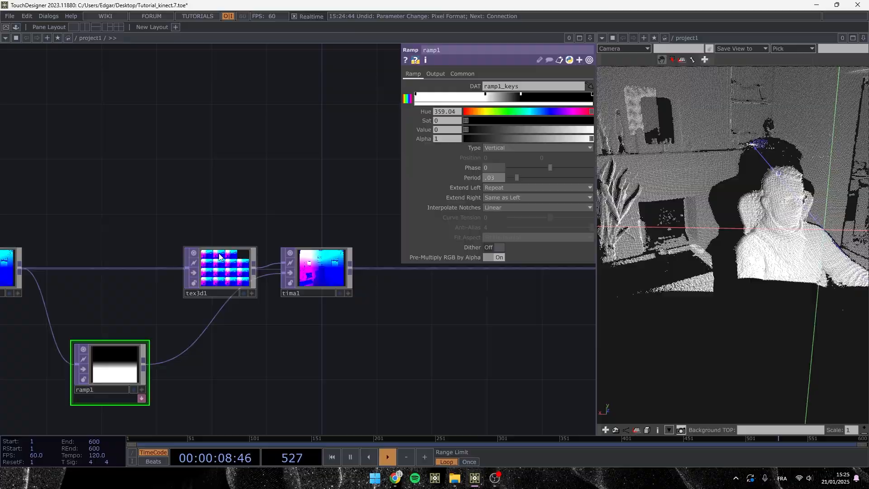
{"action": "key", "text": "Return"}
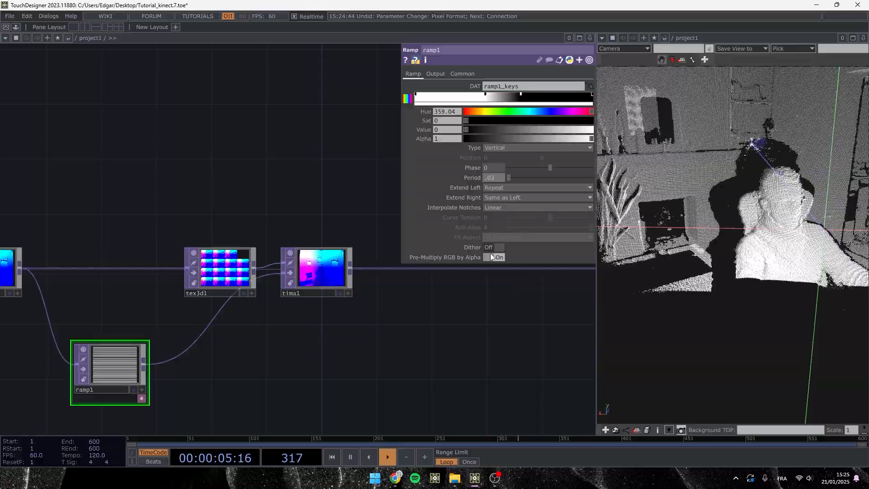
{"action": "left_click", "coordinate": [529, 187]}
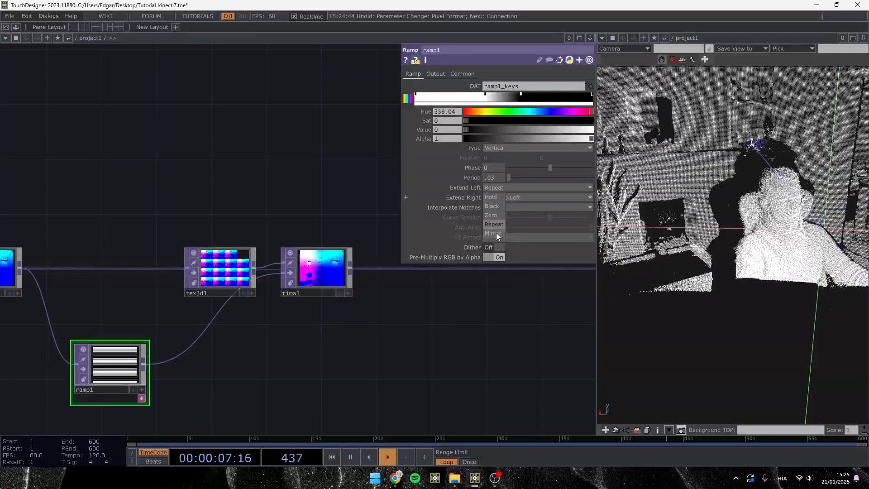
{"action": "left_click", "coordinate": [496, 233]}
{"action": "left_click", "coordinate": [515, 199]}
{"action": "left_click", "coordinate": [507, 246]}
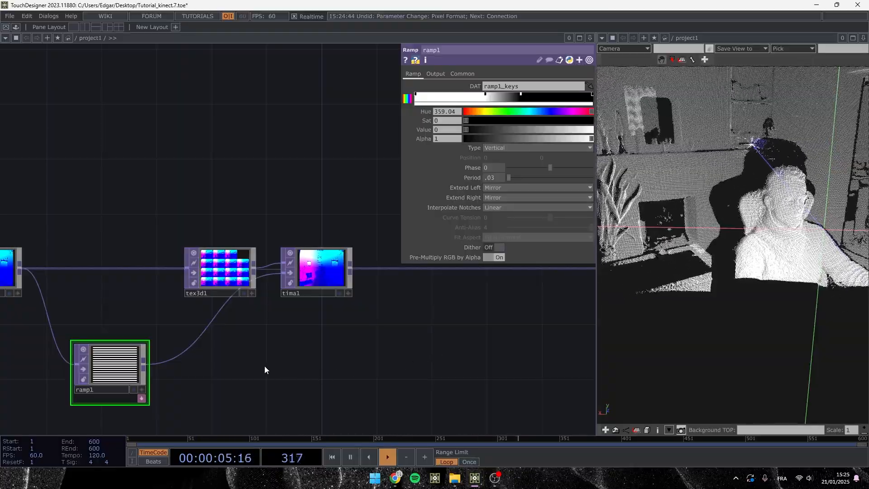
Insert a Blur TOP between the Ramp TOP and the Time Machine TOP
{"action": "scroll", "coordinate": [105, 409], "scroll_direction": "up", "scroll_amount": 10}
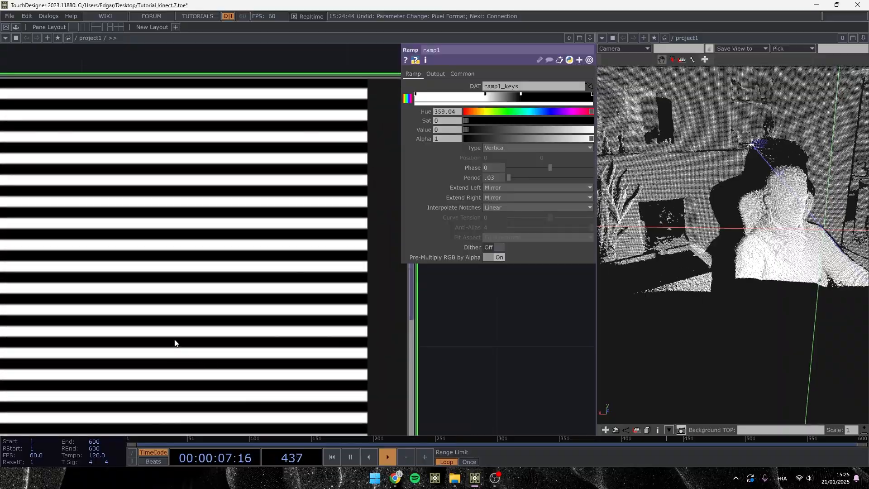
{"action": "scroll", "coordinate": [317, 346], "scroll_direction": "down", "scroll_amount": 10}
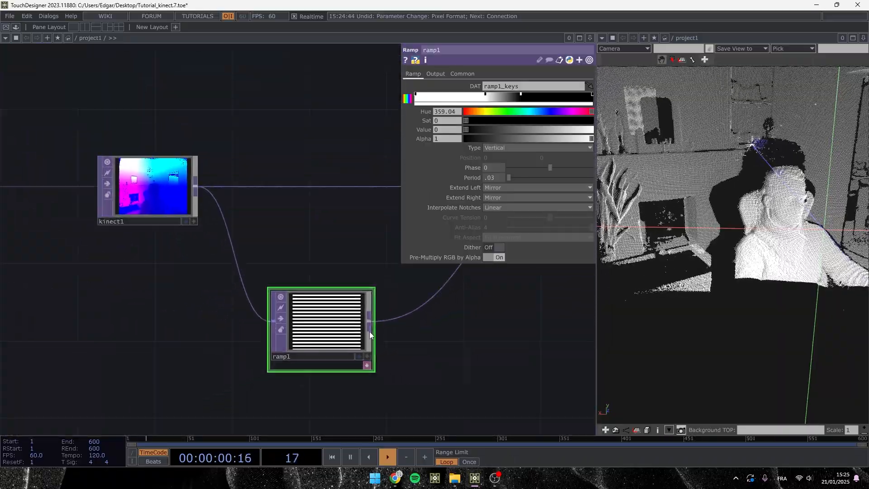
{"action": "right_click", "coordinate": [371, 321]}
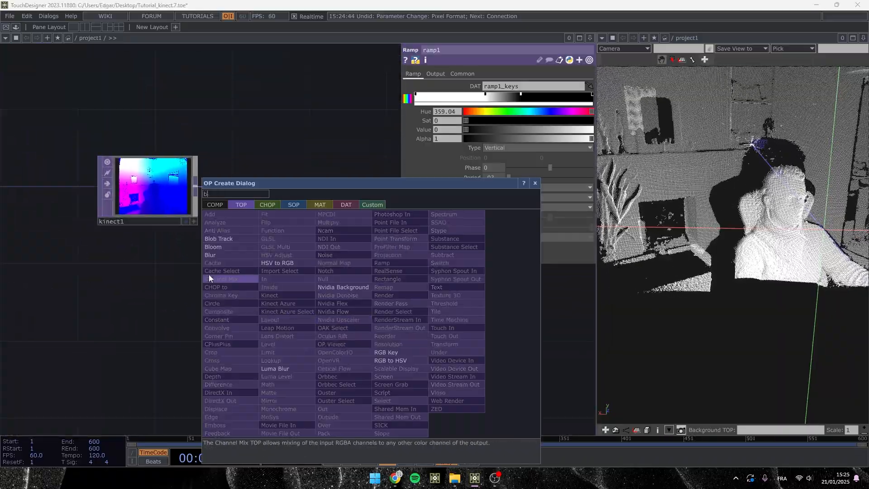
{"action": "left_click", "coordinate": [219, 254]}
{"action": "left_click", "coordinate": [453, 326]}
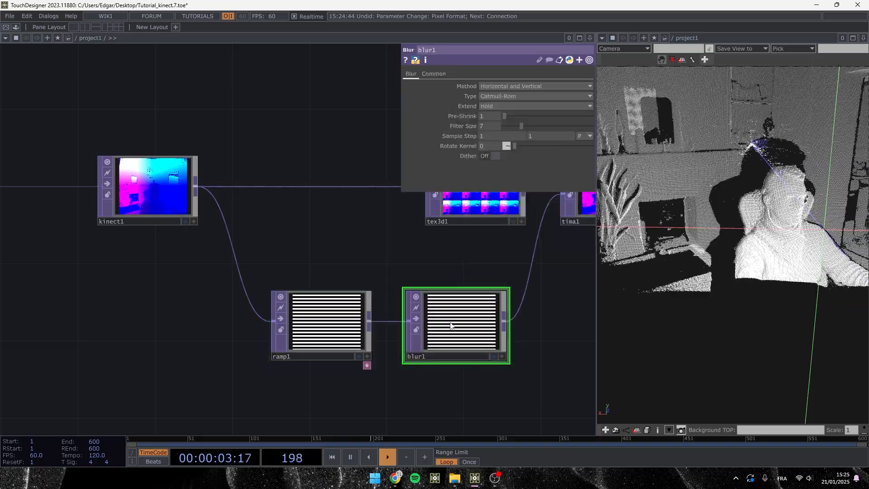
Set the Blur TOP's Pre-Shrink and Filter Size to 2 and align it under the Texture 3D TOP
{"action": "left_click", "coordinate": [485, 116]}
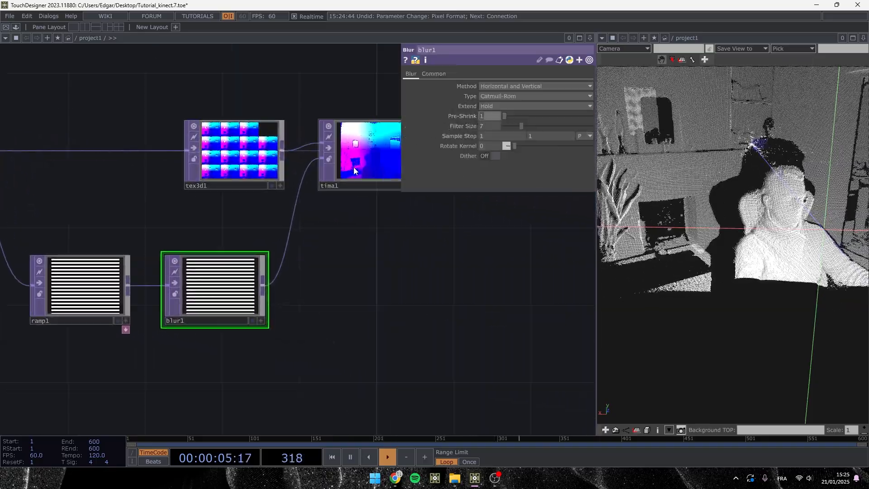
{"action": "type", "text": "2"}
{"action": "key", "text": "Tab"}
{"action": "type", "text": "2"}
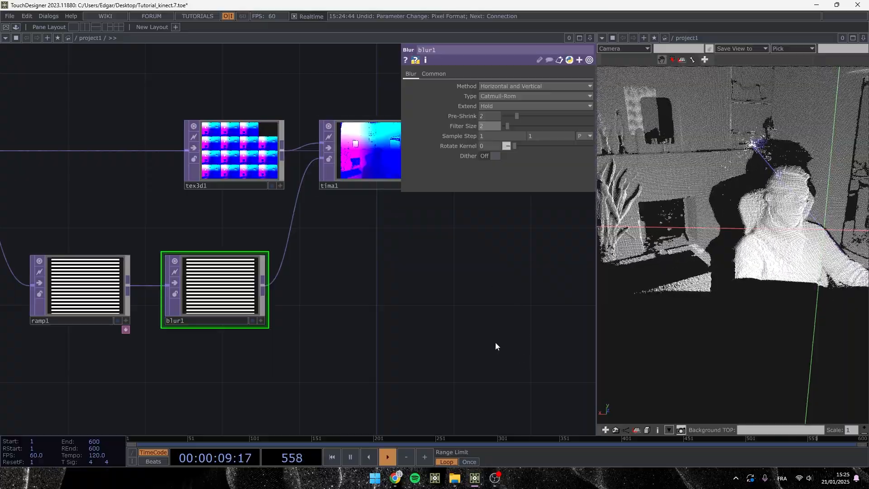
{"action": "left_click_drag", "start_coordinate": [213, 286], "coordinate": [232, 286]}
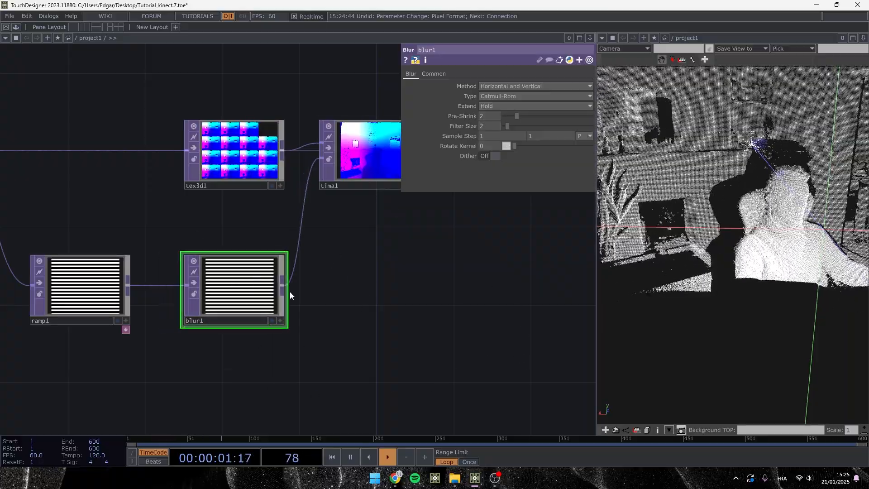
{"action": "key", "text": "h"}
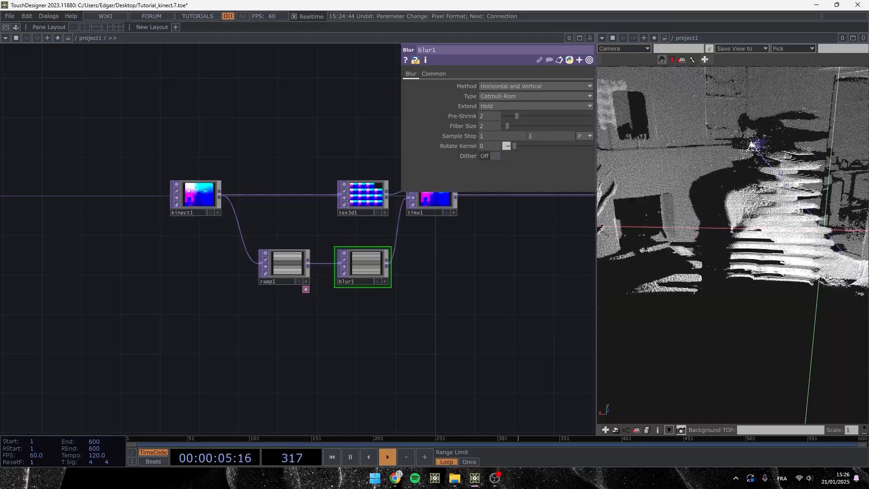
Examine the Texture 3D, Blur and Time Machine TOPs together with the Time Machine's Black Offset and White Offset
{"action": "left_click_drag", "start_coordinate": [512, 252], "coordinate": [466, 306]}
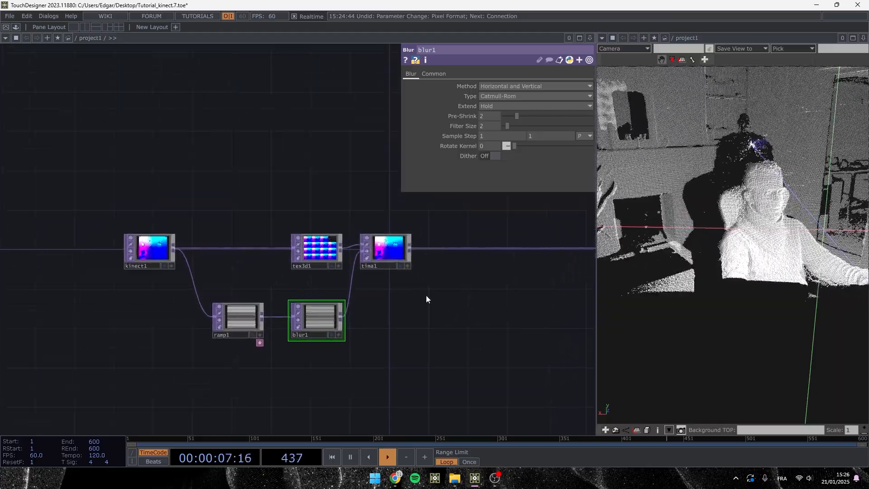
{"action": "left_click", "coordinate": [393, 253]}
{"action": "scroll", "coordinate": [339, 330], "scroll_direction": "up", "scroll_amount": 3}
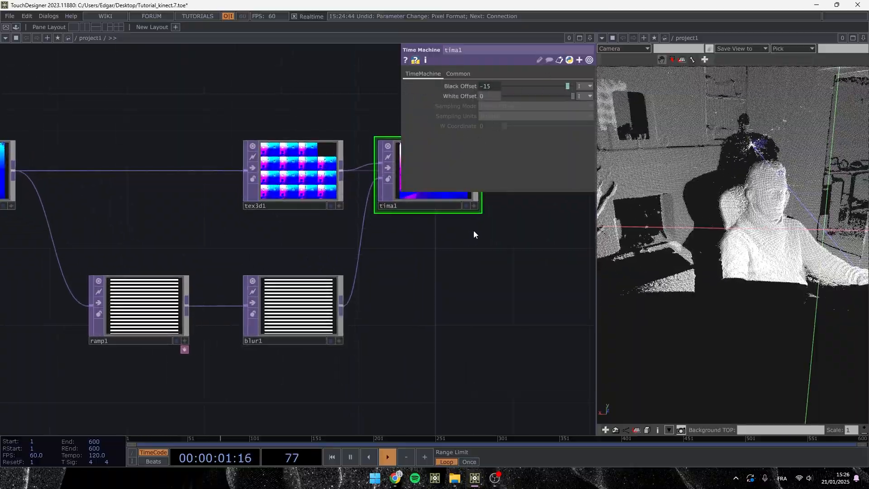
{"action": "left_click_drag", "start_coordinate": [493, 257], "coordinate": [379, 284]}
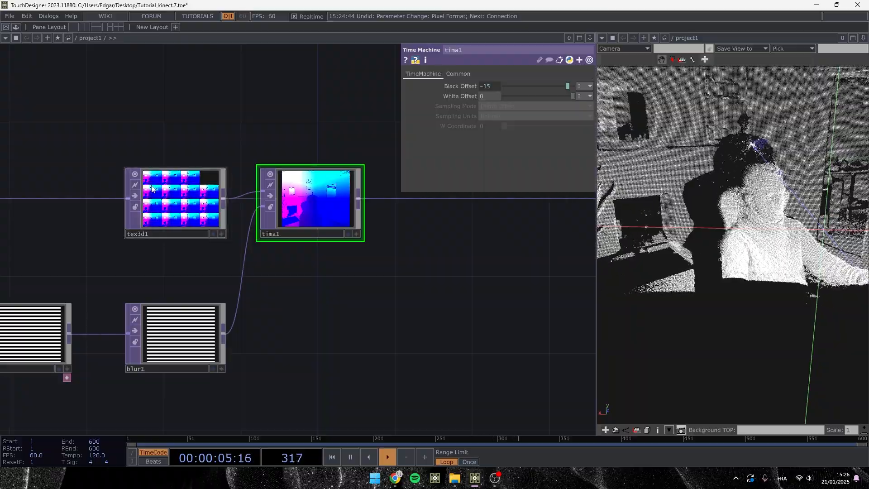
{"action": "scroll", "coordinate": [173, 383], "scroll_direction": "up", "scroll_amount": 2}
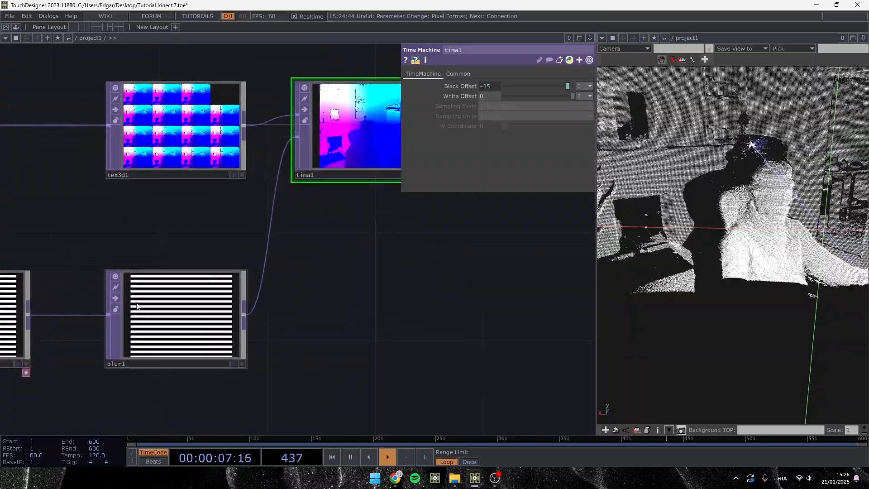
{"action": "scroll", "coordinate": [128, 307], "scroll_direction": "up", "scroll_amount": 2}
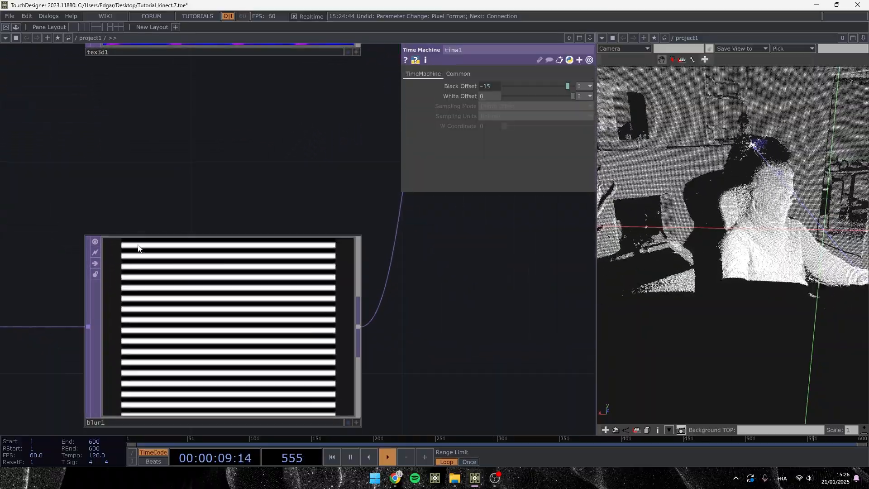
{"action": "left_click_drag", "start_coordinate": [363, 313], "coordinate": [195, 416]}
{"action": "scroll", "coordinate": [235, 308], "scroll_direction": "down", "scroll_amount": 2}
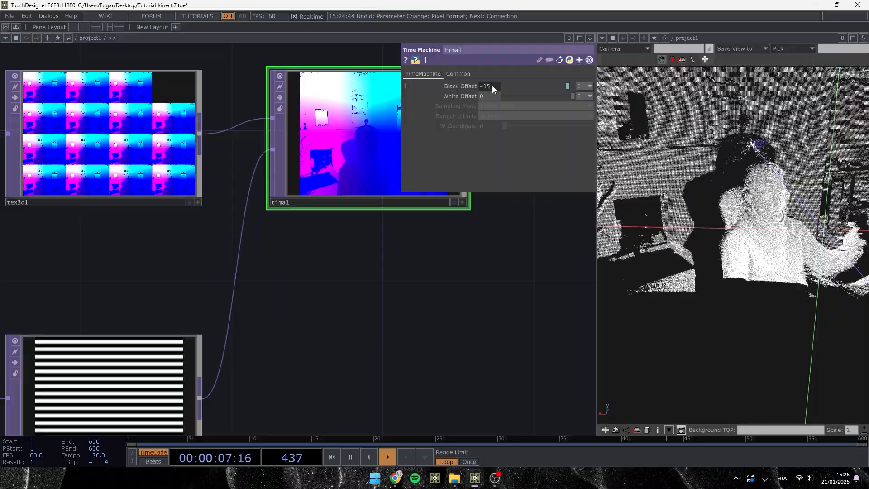
{"action": "left_click_drag", "start_coordinate": [384, 345], "coordinate": [418, 403]}
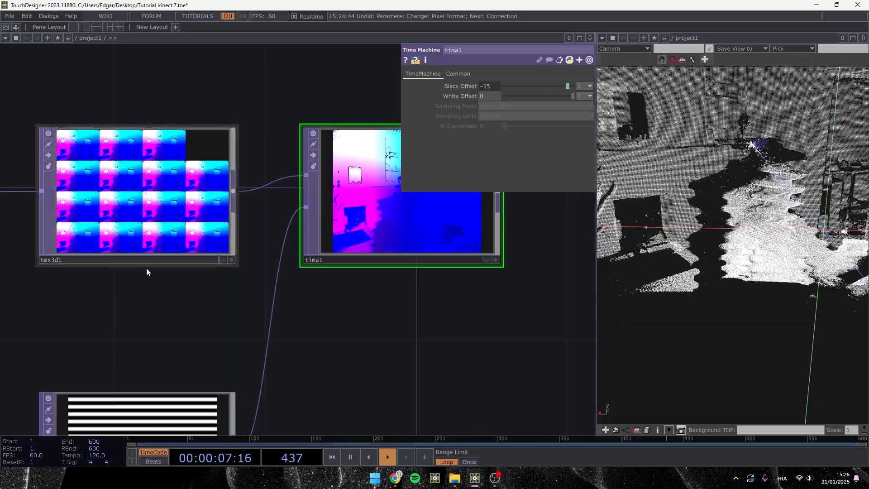
{"action": "left_click_drag", "start_coordinate": [196, 341], "coordinate": [231, 227]}
{"action": "middle_click_drag", "start_coordinate": [232, 227], "coordinate": [219, 267]}
Try a Period of 0.14 and the Horizontal type on the Ramp TOP, and undo both changes
{"action": "left_click", "coordinate": [32, 284]}
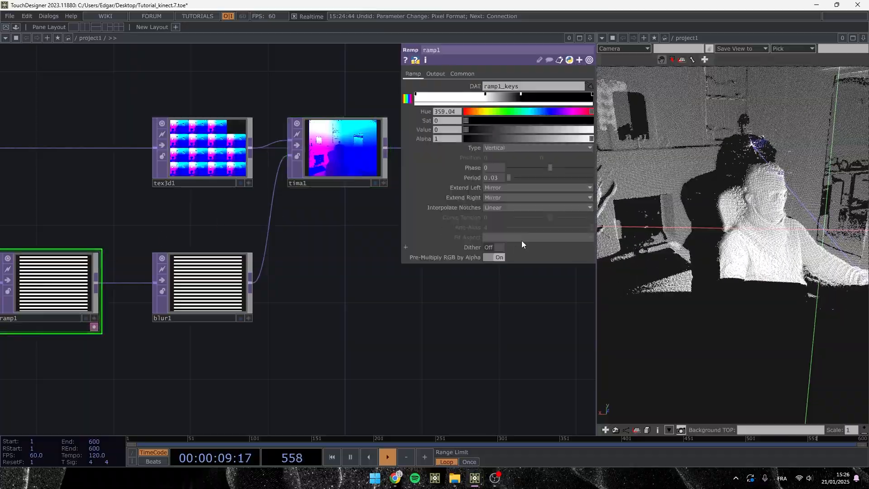
{"action": "middle_click_drag", "start_coordinate": [506, 187], "coordinate": [539, 187]}
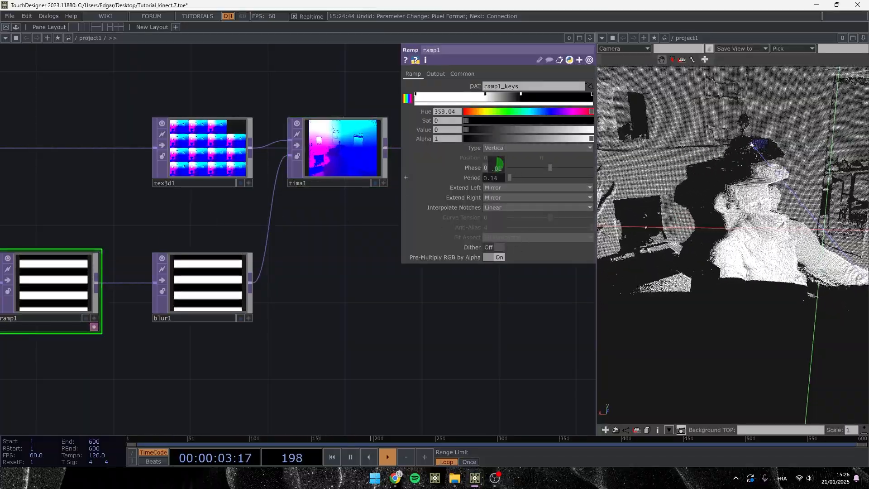
{"action": "left_click", "coordinate": [503, 148]}
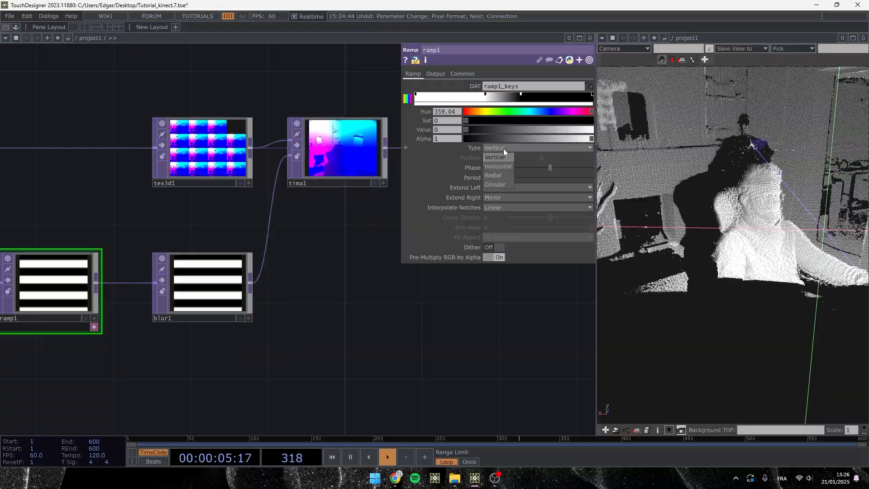
{"action": "left_click", "coordinate": [504, 166]}
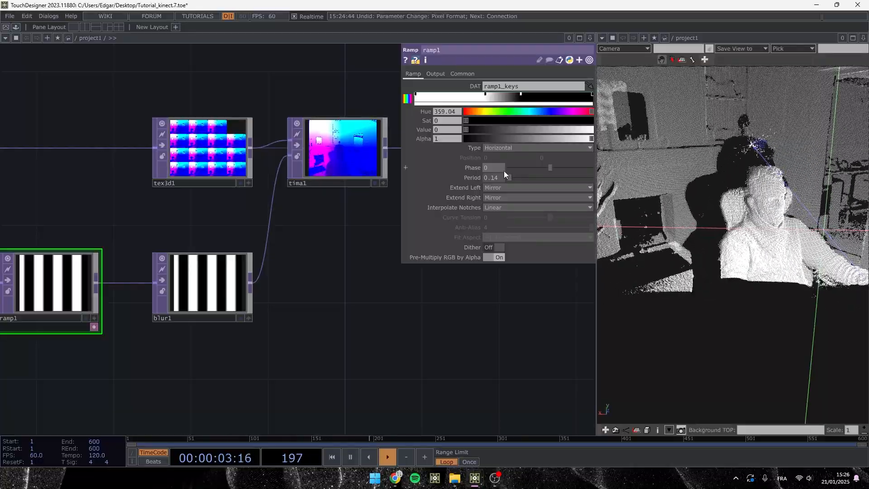
{"action": "key", "text": "ctrl+z"}
{"action": "key", "text": "ctrl+z"}
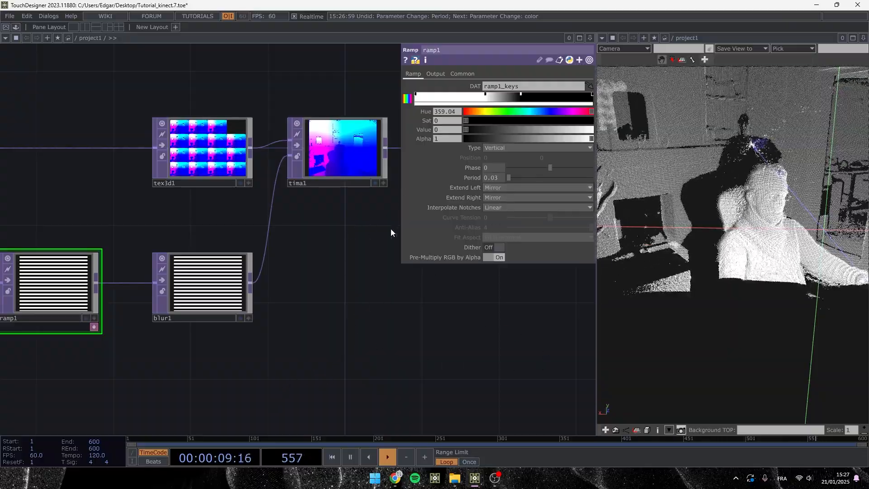
Add a Displace TOP and insert it between the Ramp TOP and the Blur TOP
{"action": "scroll", "coordinate": [180, 302], "scroll_direction": "up", "scroll_amount": 5}
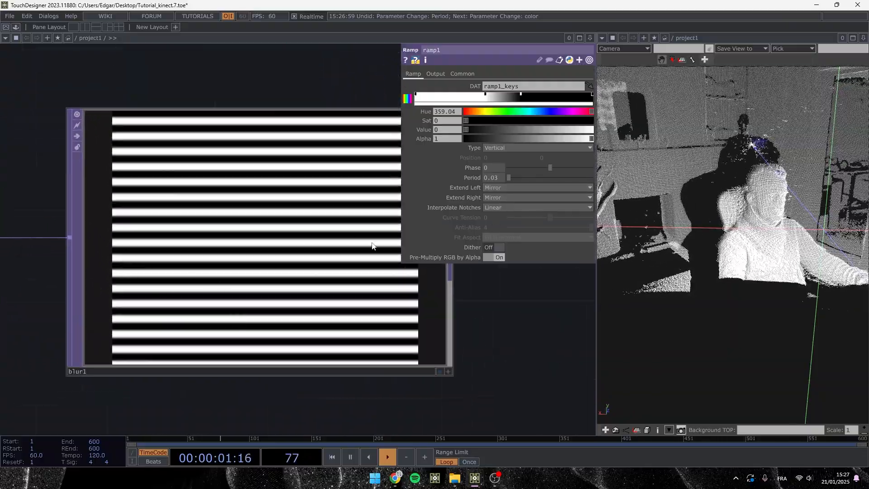
{"action": "scroll", "coordinate": [313, 268], "scroll_direction": "down", "scroll_amount": 5}
{"action": "scroll", "coordinate": [278, 259], "scroll_direction": "up", "scroll_amount": 4}
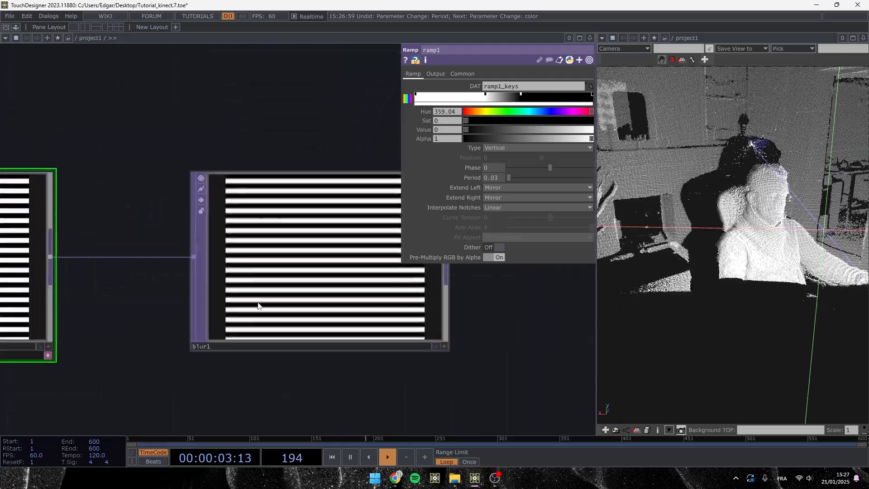
{"action": "scroll", "coordinate": [371, 284], "scroll_direction": "down", "scroll_amount": 4}
{"action": "right_click_drag", "start_coordinate": [255, 322], "coordinate": [104, 150]}
{"action": "left_click_drag", "start_coordinate": [267, 277], "coordinate": [113, 271]}
{"action": "left_click_drag", "start_coordinate": [212, 340], "coordinate": [253, 323]}
{"action": "left_click_drag", "start_coordinate": [429, 347], "coordinate": [379, 370]}
{"action": "key", "text": "Tab"}
{"action": "type", "text": "c"}
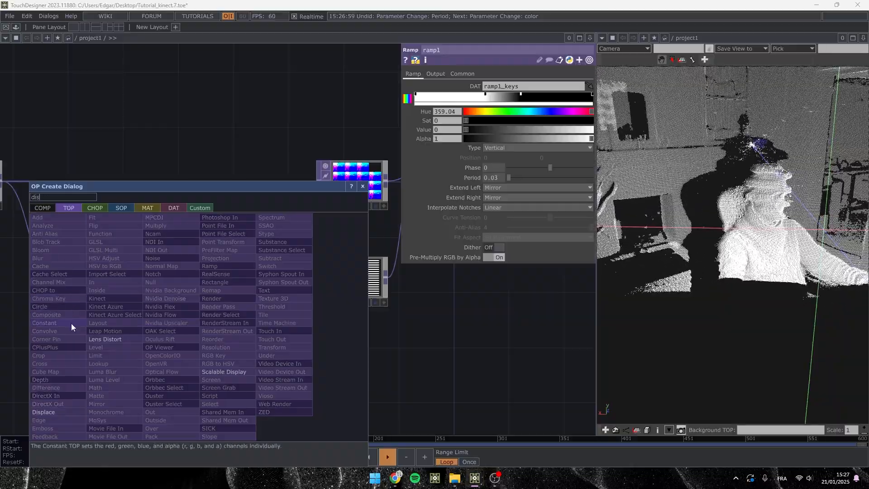
{"action": "left_click", "coordinate": [55, 411]}
{"action": "left_click", "coordinate": [213, 291]}
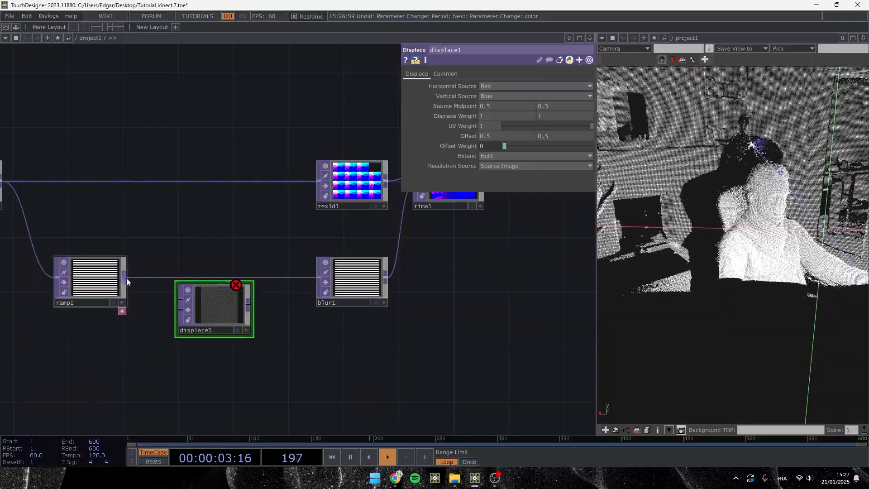
{"action": "left_click_drag", "start_coordinate": [174, 300], "coordinate": [176, 302]}
{"action": "left_click_drag", "start_coordinate": [248, 302], "coordinate": [211, 284]}
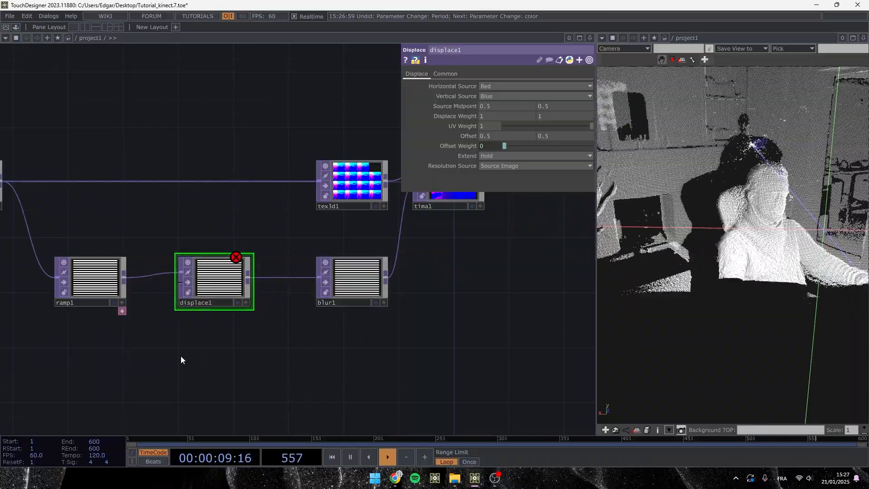
Add a Noise TOP below the Ramp TOP and connect the Ramp's output to its first input
{"action": "left_click_drag", "start_coordinate": [171, 350], "coordinate": [267, 334]}
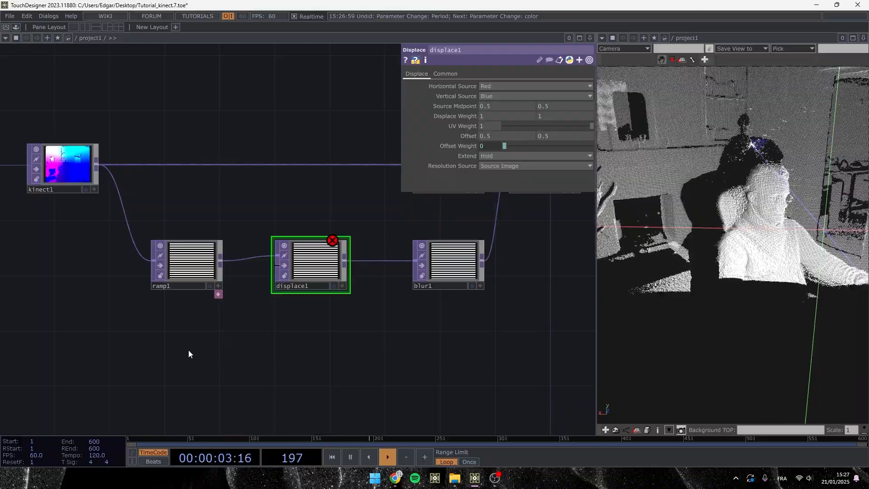
{"action": "key", "text": "Tab"}
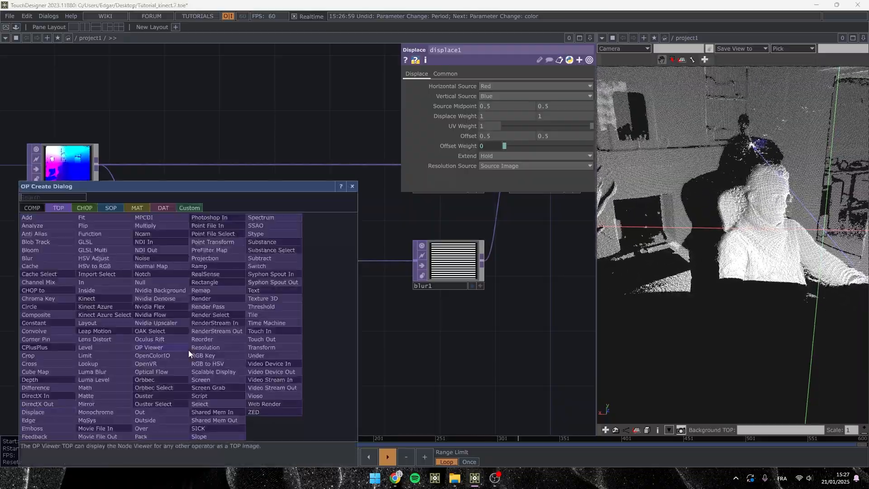
{"action": "type", "text": "noi"}
{"action": "left_click", "coordinate": [142, 257]}
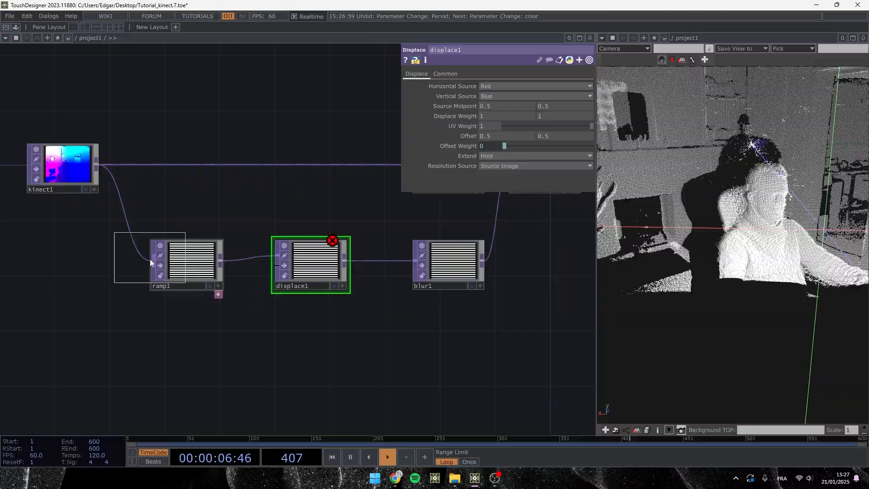
{"action": "left_click", "coordinate": [186, 333]}
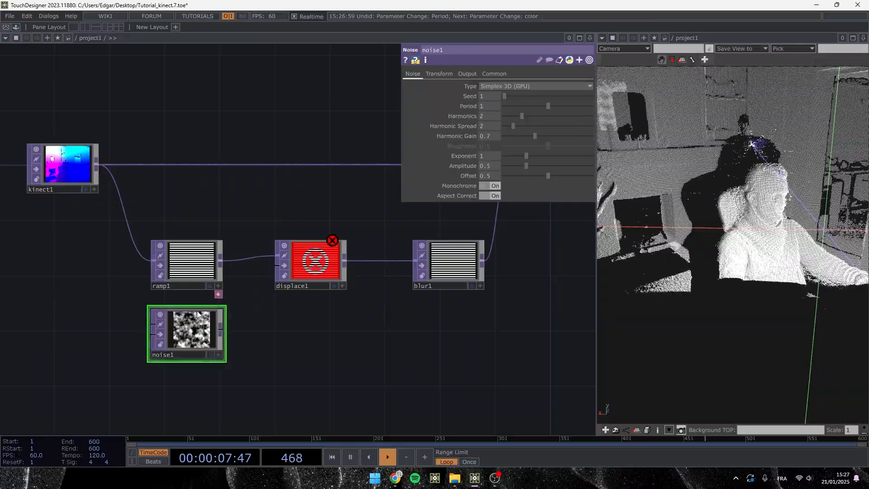
{"action": "left_click", "coordinate": [146, 322]}
Set the Noise TOP's output RGB to Noise and connect it to the Displace TOP's second input
{"action": "left_click", "coordinate": [468, 73]}
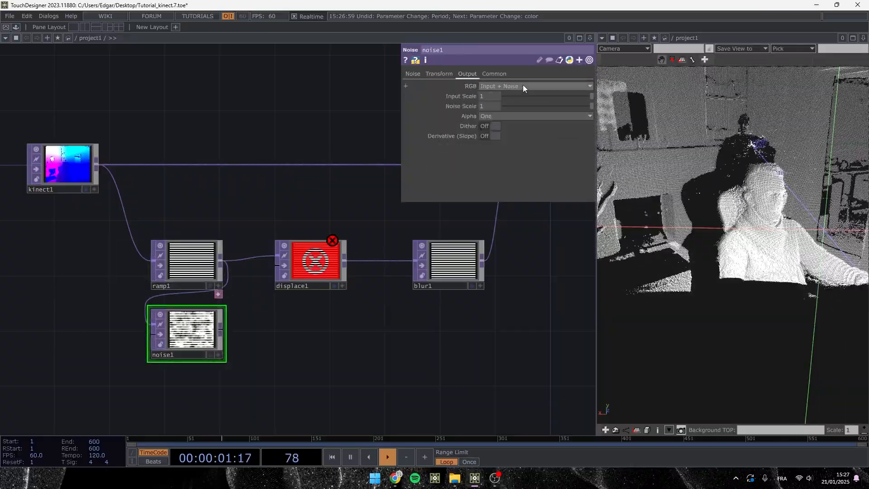
{"action": "left_click", "coordinate": [497, 97]}
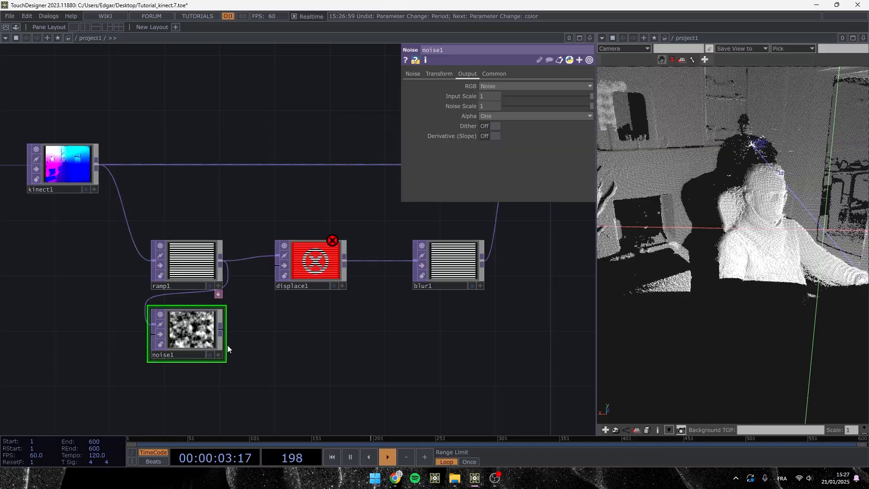
{"action": "left_click", "coordinate": [275, 270]}
Set the Noise TOP's Period to 3
{"action": "scroll", "coordinate": [112, 286], "scroll_direction": "up", "scroll_amount": 5}
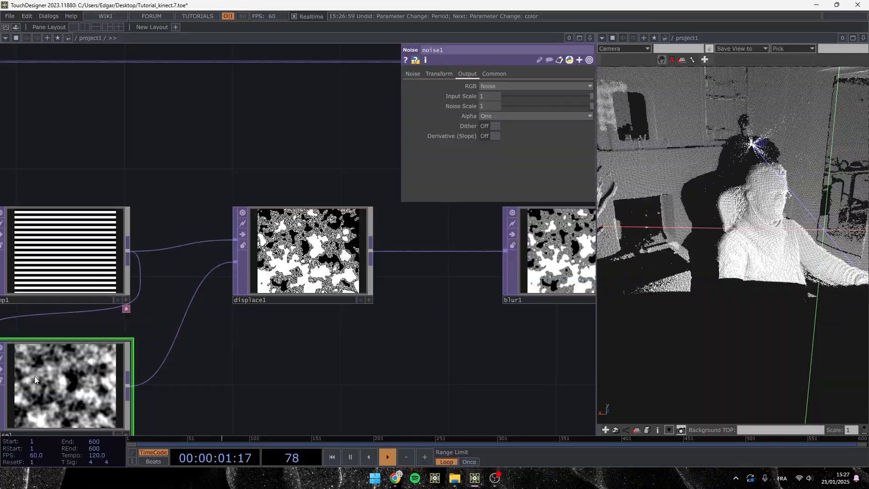
{"action": "left_click_drag", "start_coordinate": [211, 398], "coordinate": [248, 358]}
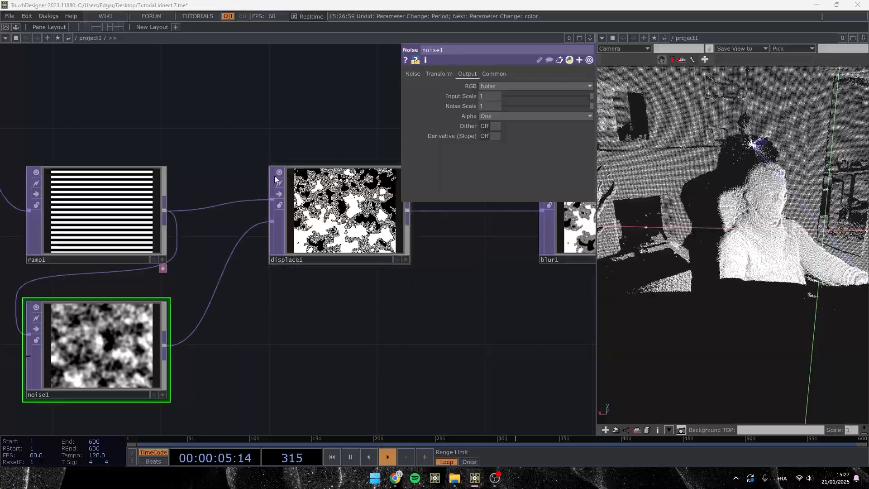
{"action": "left_click", "coordinate": [413, 75]}
{"action": "type", "text": "3"}
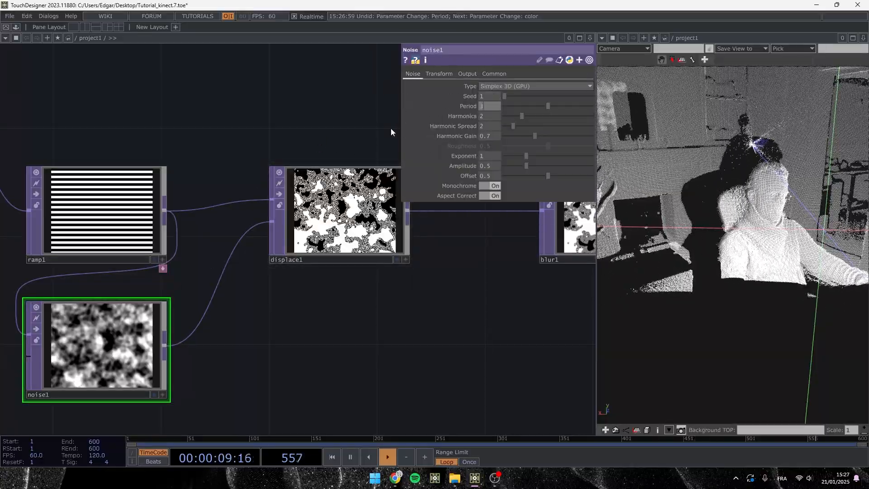
{"action": "key", "text": "Return"}
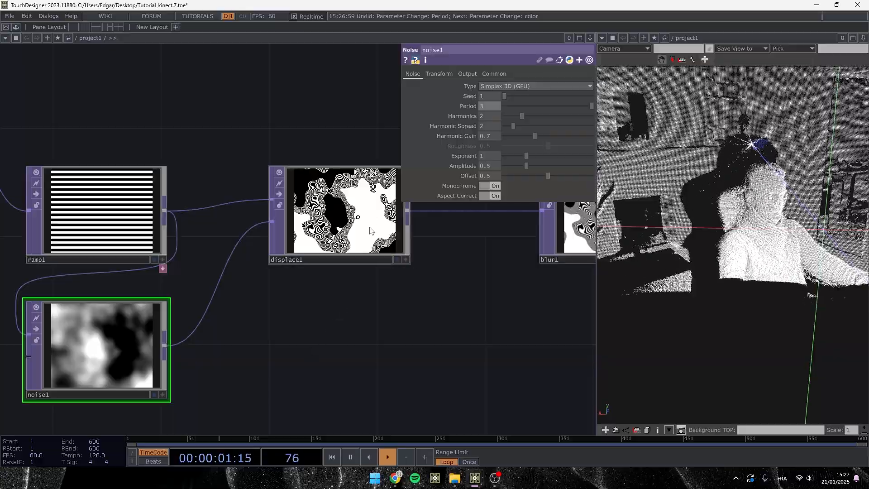
Set both Displace Weight values of the Displace TOP to .05
{"action": "left_click", "coordinate": [372, 212]}
{"action": "left_click_drag", "start_coordinate": [410, 304], "coordinate": [288, 330]}
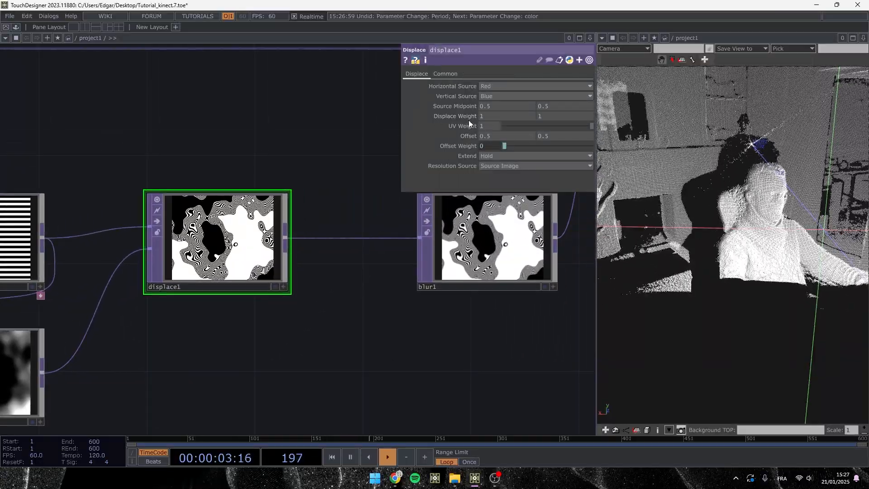
{"action": "left_click", "coordinate": [499, 115]}
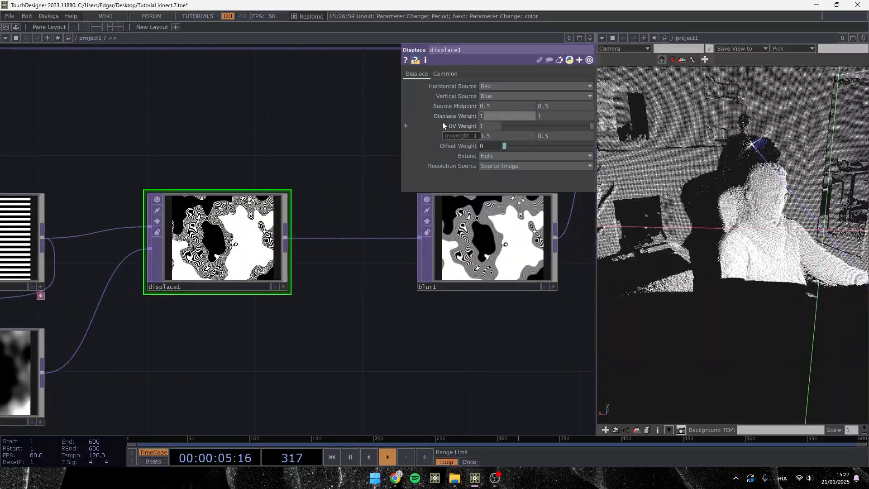
{"action": "type", "text": ".05"}
{"action": "key", "text": "Tab"}
{"action": "type", "text": ".05"}
{"action": "key", "text": "Return"}
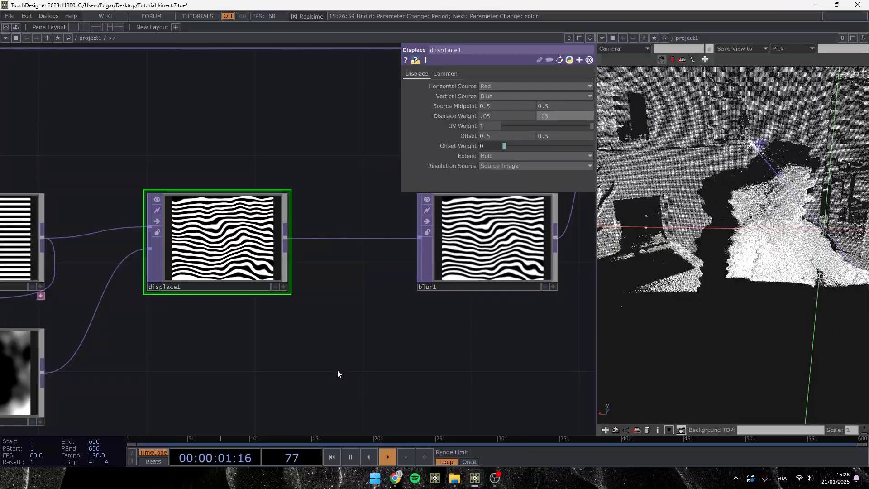
Add a Constant CHOP in the empty area below the Noise TOP
{"action": "scroll", "coordinate": [287, 335], "scroll_direction": "down", "scroll_amount": 4}
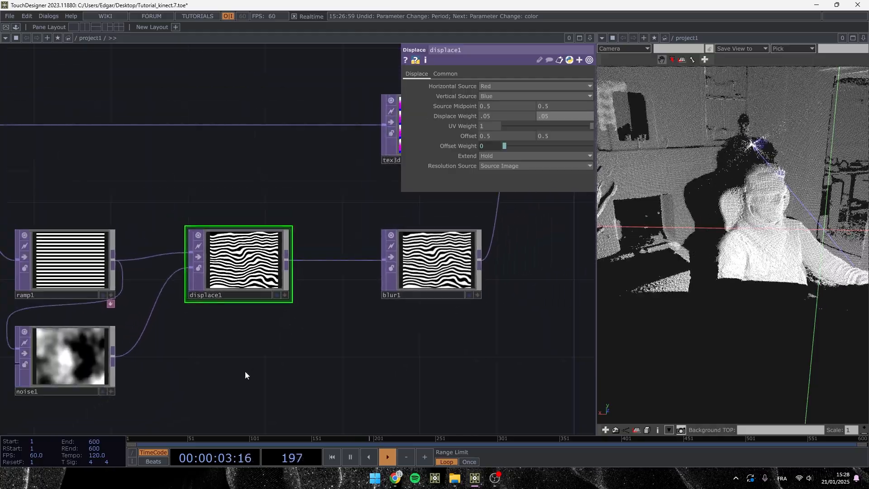
{"action": "left_click_drag", "start_coordinate": [246, 372], "coordinate": [417, 326]}
{"action": "scroll", "coordinate": [426, 302], "scroll_direction": "up", "scroll_amount": 1}
{"action": "scroll", "coordinate": [426, 302], "scroll_direction": "down", "scroll_amount": 1}
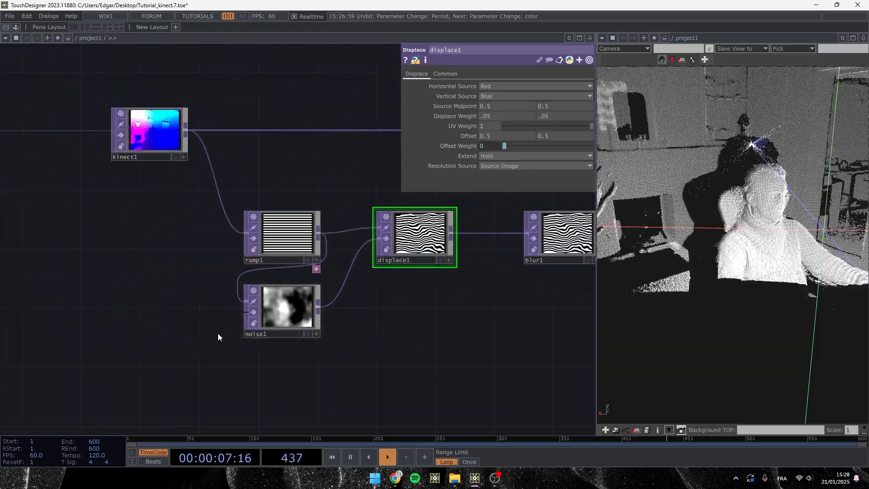
{"action": "left_click_drag", "start_coordinate": [200, 366], "coordinate": [254, 333]}
{"action": "key", "text": "Tab"}
{"action": "type", "text": "c"}
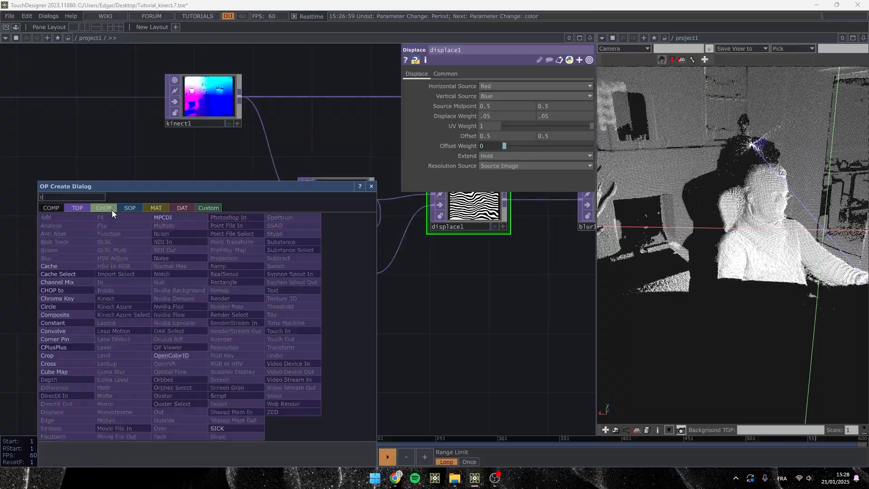
{"action": "left_click", "coordinate": [112, 210]}
{"action": "left_click", "coordinate": [117, 265]}
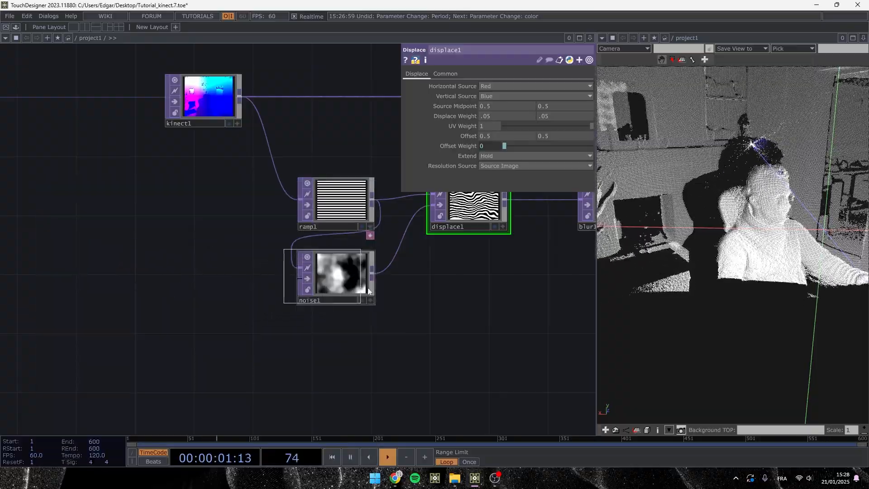
{"action": "left_click", "coordinate": [229, 353]}
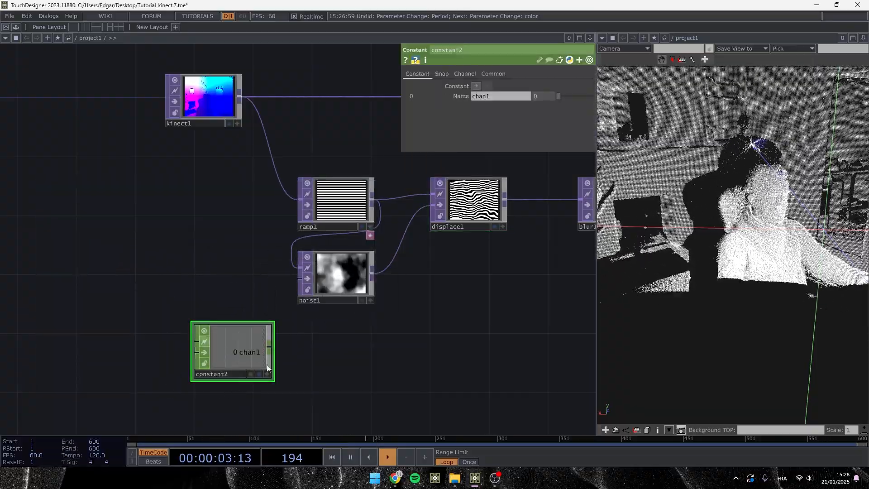
Add a Speed CHOP connected to the output of the Constant CHOP below the Noise TOP
{"action": "left_click_drag", "start_coordinate": [269, 348], "coordinate": [286, 350]}
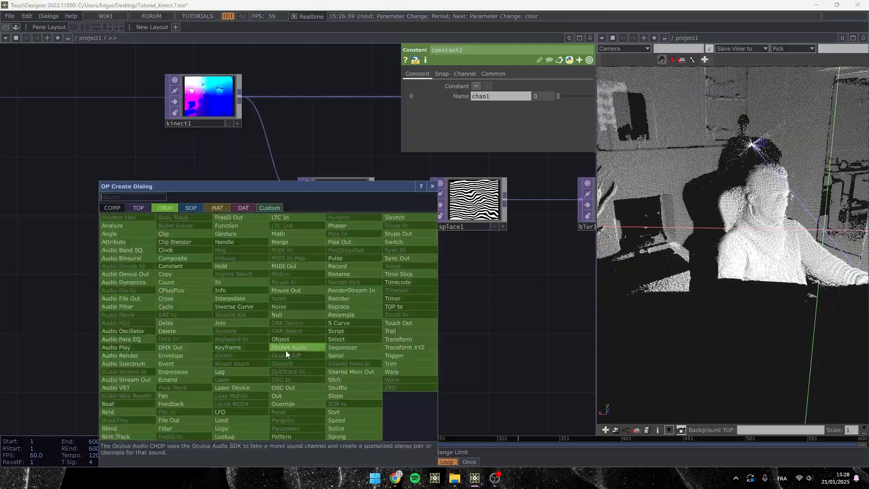
{"action": "left_click", "coordinate": [338, 419]}
{"action": "left_click", "coordinate": [335, 347]}
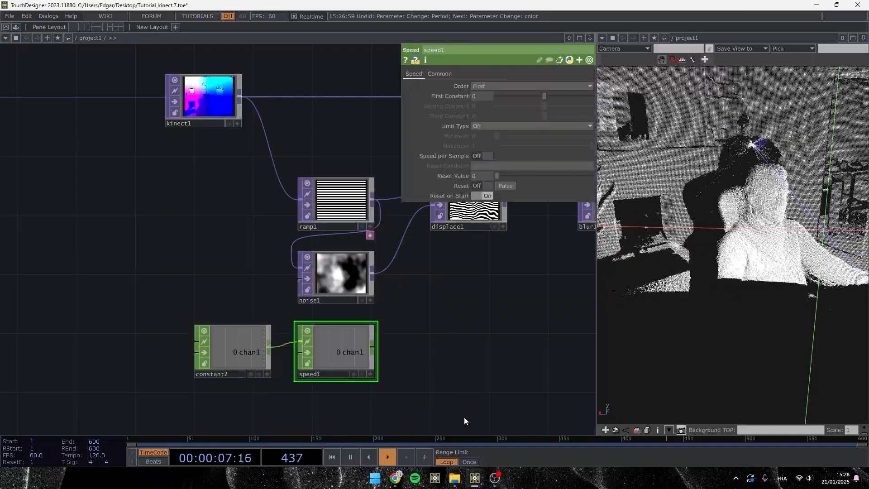
Link the Speed CHOP's chan1 channel to the Noise TOP's Translate Z as a CHOP reference
{"action": "left_click_drag", "start_coordinate": [446, 337], "coordinate": [381, 329]}
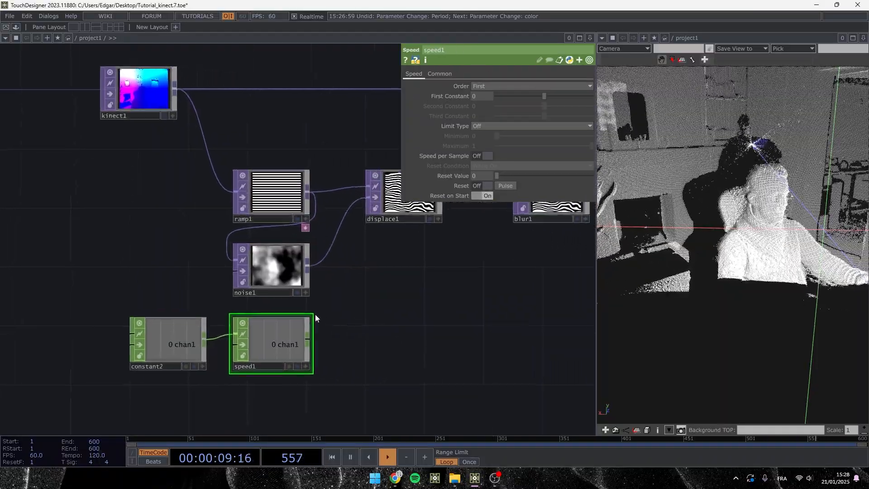
{"action": "left_click", "coordinate": [276, 272]}
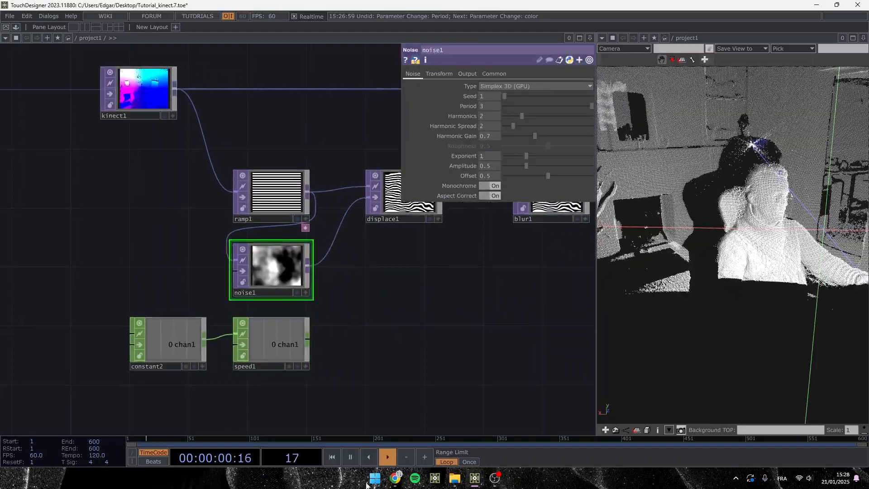
{"action": "left_click", "coordinate": [441, 73]}
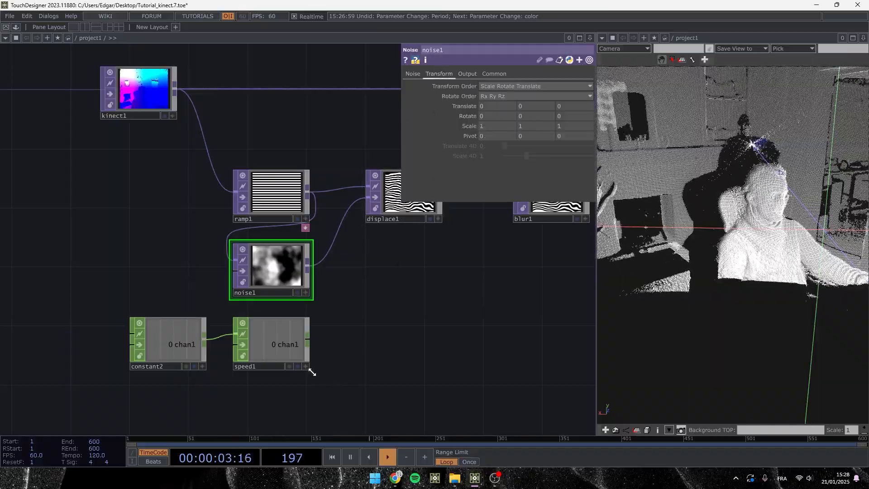
{"action": "scroll", "coordinate": [308, 366], "scroll_direction": "up", "scroll_amount": 2}
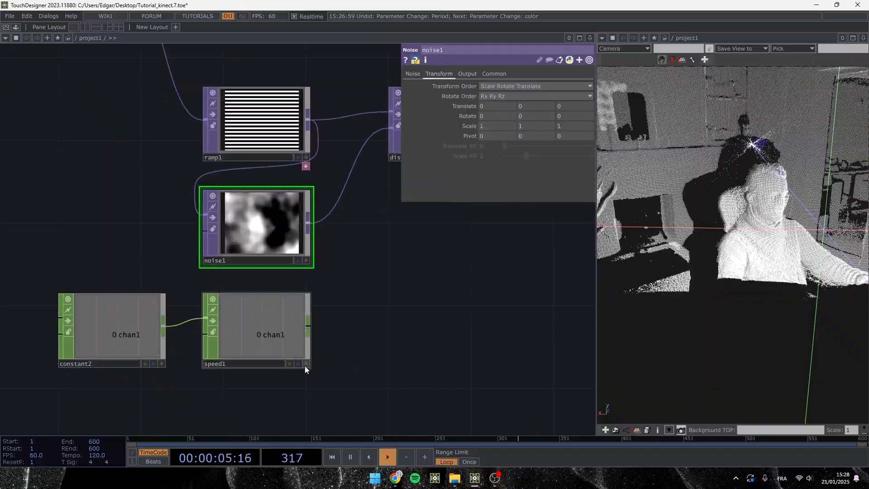
{"action": "left_click", "coordinate": [307, 366]}
{"action": "left_click_drag", "start_coordinate": [252, 331], "coordinate": [562, 104]}
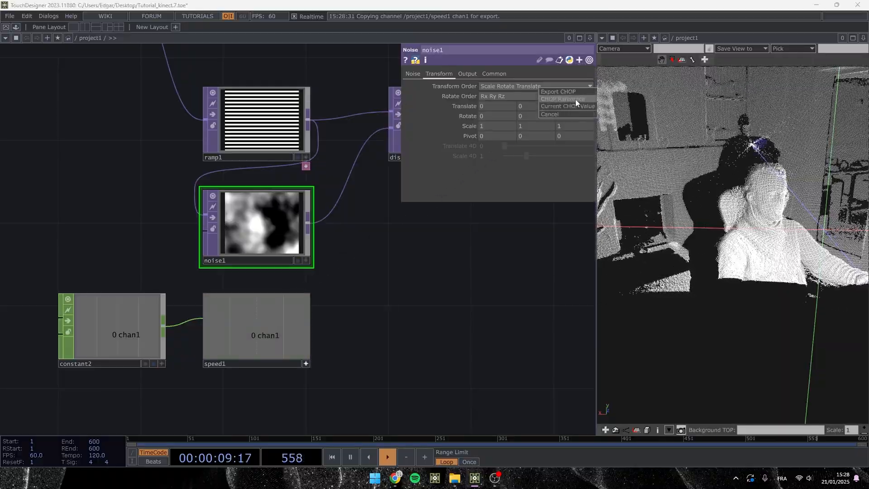
{"action": "left_click", "coordinate": [575, 99]}
{"action": "left_click", "coordinate": [306, 363]}
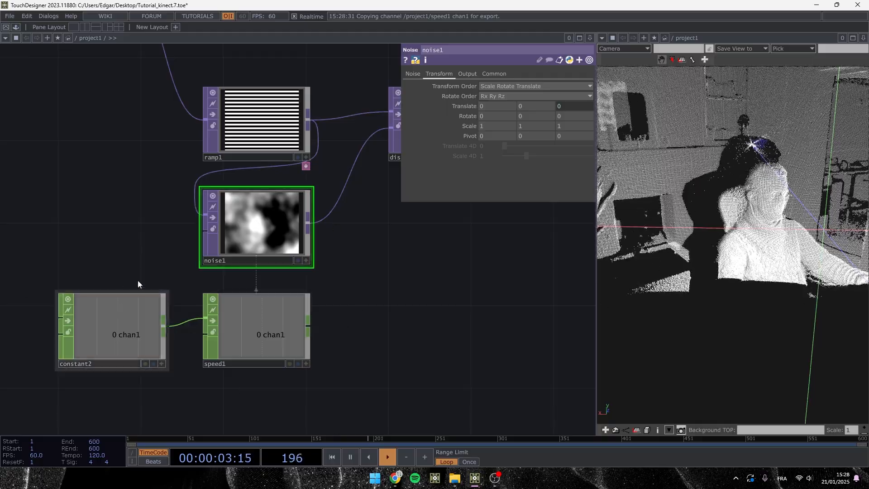
Add a Trail CHOP beside the Speed CHOP and connect the Speed output to it
{"action": "left_click_drag", "start_coordinate": [361, 410], "coordinate": [39, 168]}
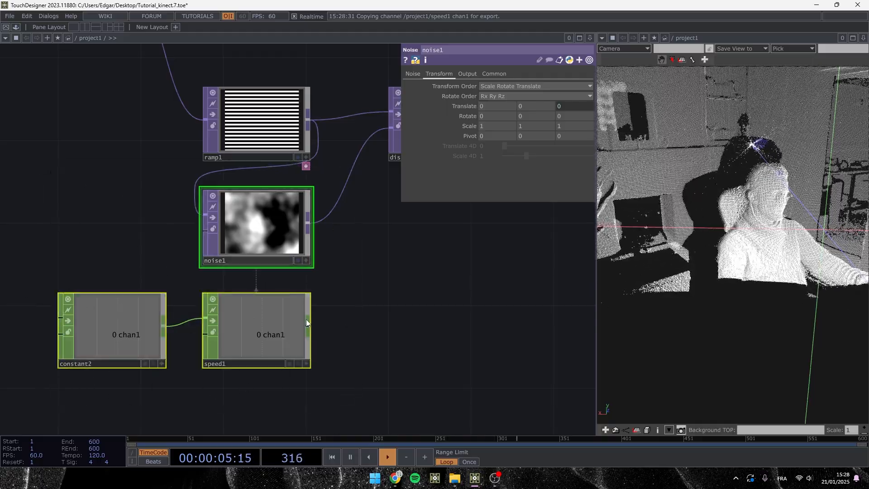
{"action": "left_click", "coordinate": [386, 360]}
{"action": "key", "text": "Tab"}
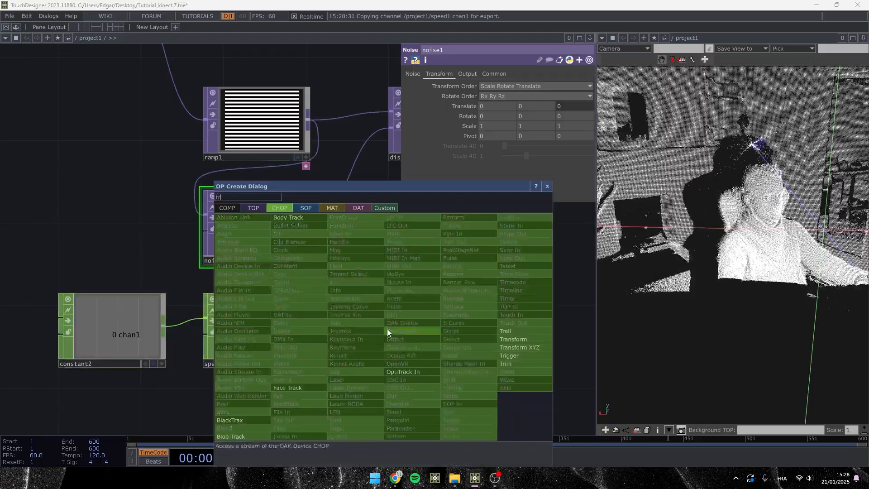
{"action": "left_click", "coordinate": [510, 330]}
{"action": "left_click", "coordinate": [367, 332]}
{"action": "left_click_drag", "start_coordinate": [331, 327], "coordinate": [316, 324]}
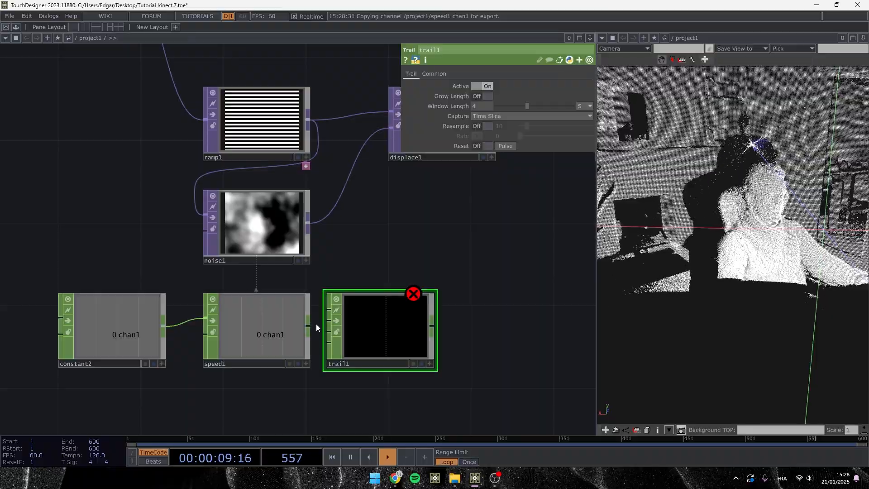
Set the chan1 value of the Constant CHOP feeding the Speed CHOP to .1
{"action": "left_click", "coordinate": [125, 333]}
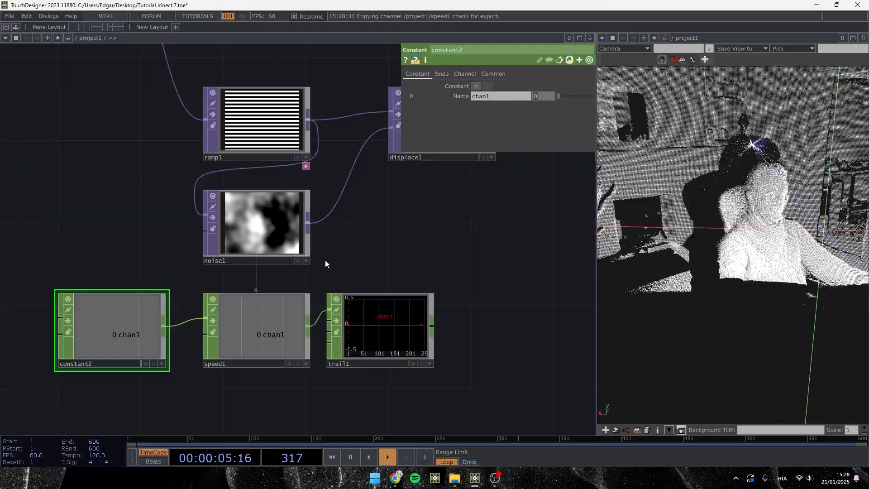
{"action": "type", "text": ".1"}
{"action": "key", "text": "Return"}
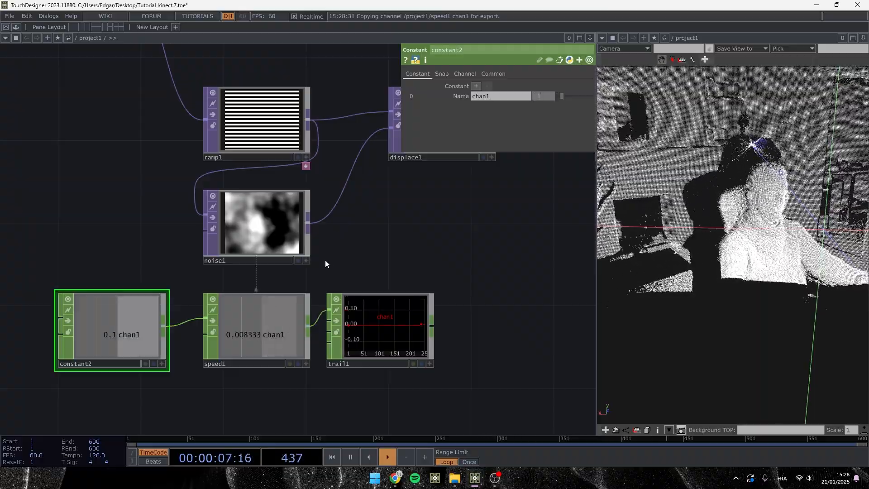
Try a chan1 value of 1 in the Constant CHOP and bring it back to 0.1
{"action": "scroll", "coordinate": [263, 355], "scroll_direction": "up", "scroll_amount": 3}
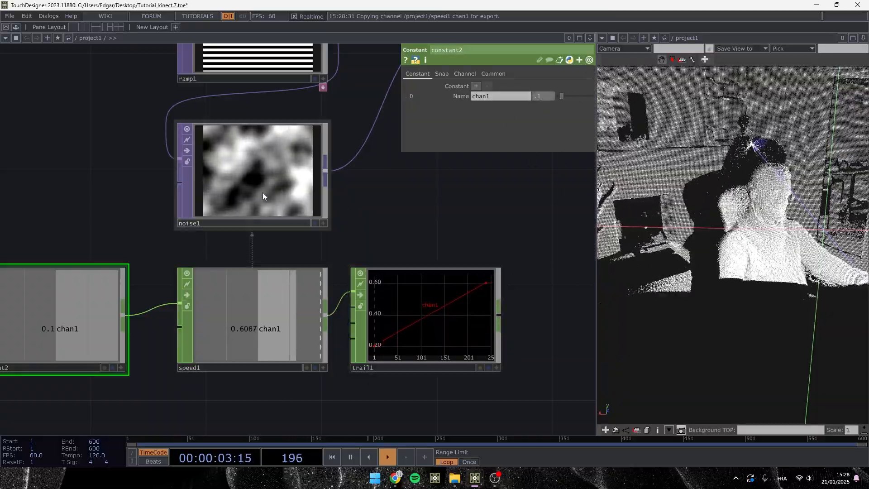
{"action": "left_click", "coordinate": [553, 97]}
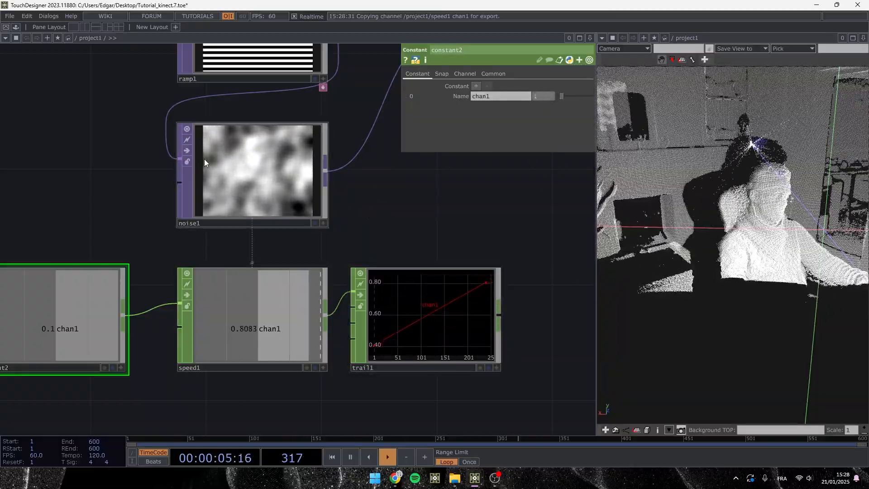
{"action": "type", "text": "1"}
{"action": "key", "text": "Return"}
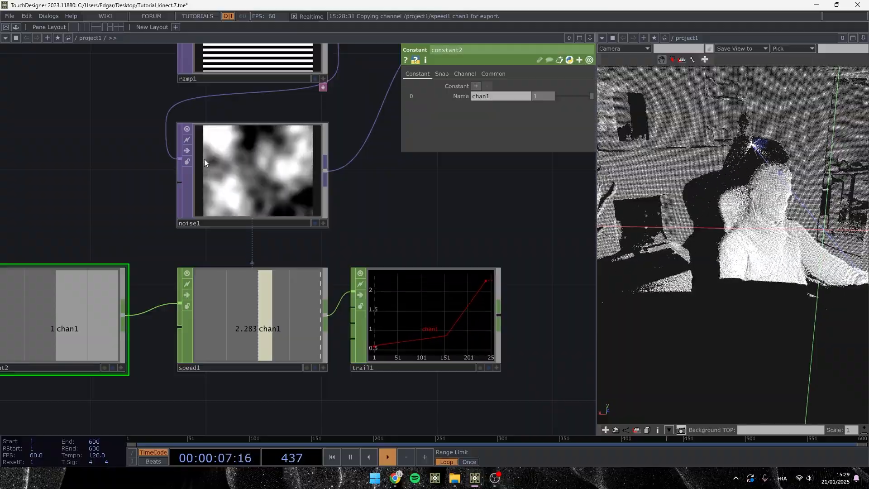
{"action": "left_click_drag", "start_coordinate": [545, 97], "coordinate": [538, 83]}
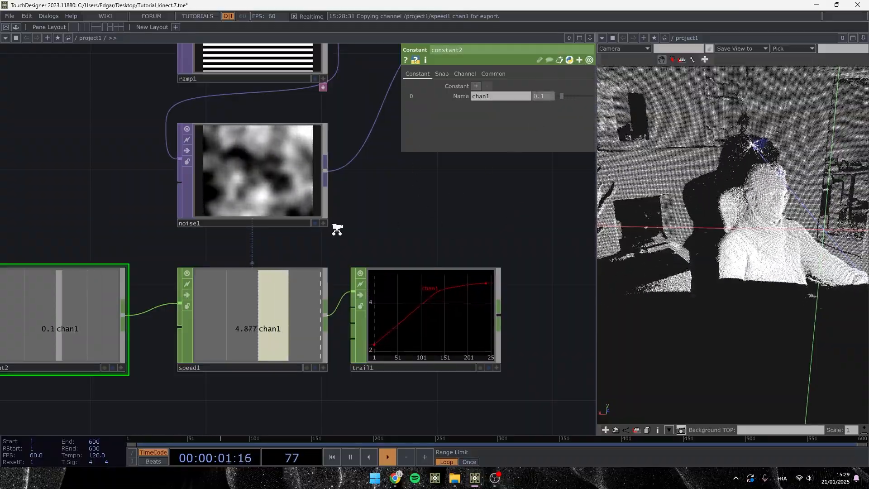
Delete the Trail CHOP connected to the Speed CHOP
{"action": "scroll", "coordinate": [335, 226], "scroll_direction": "down", "scroll_amount": 3}
{"action": "left_click", "coordinate": [388, 275]}
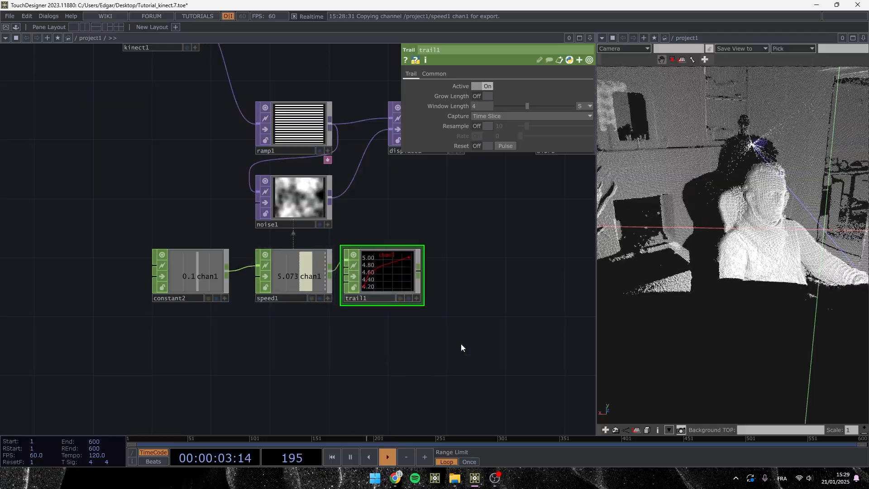
{"action": "scroll", "coordinate": [399, 279], "scroll_direction": "up", "scroll_amount": 4}
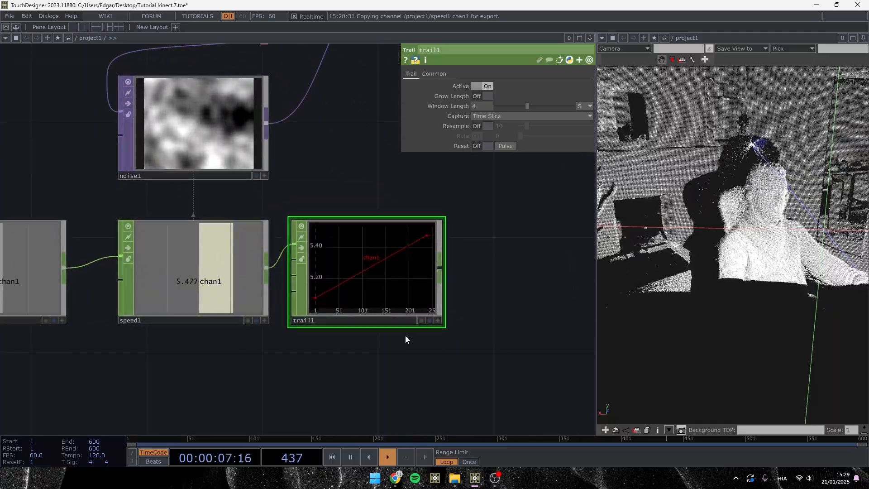
{"action": "key", "text": "Delete"}
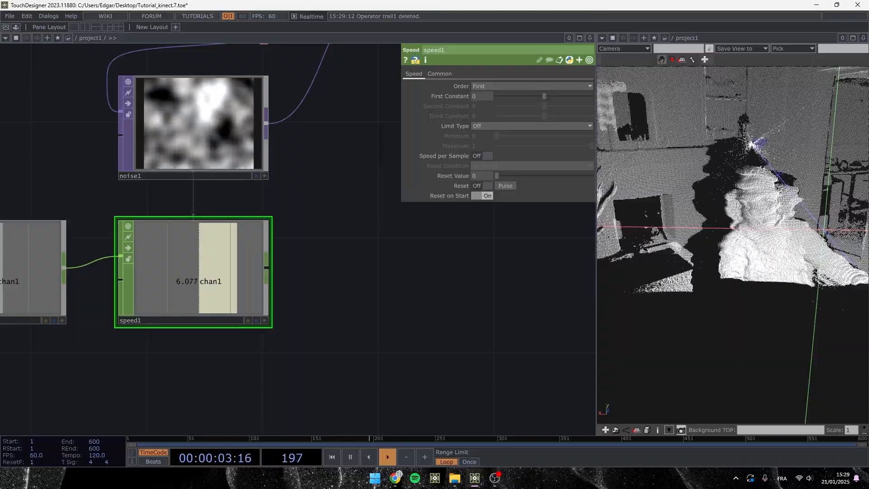
Examine the animated stripes in the Displace TOP together with the moving Noise TOP
{"action": "scroll", "coordinate": [414, 235], "scroll_direction": "down", "scroll_amount": 1}
{"action": "left_click_drag", "start_coordinate": [414, 235], "coordinate": [236, 346]}
{"action": "scroll", "coordinate": [236, 347], "scroll_direction": "down", "scroll_amount": 1}
{"action": "scroll", "coordinate": [257, 171], "scroll_direction": "up", "scroll_amount": 3}
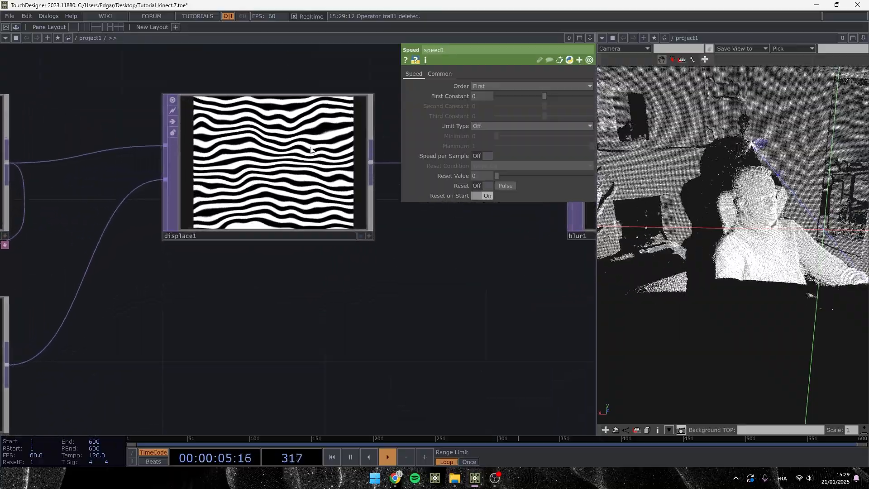
{"action": "scroll", "coordinate": [206, 307], "scroll_direction": "down", "scroll_amount": 1}
{"action": "left_click_drag", "start_coordinate": [206, 307], "coordinate": [288, 268]}
{"action": "scroll", "coordinate": [354, 289], "scroll_direction": "down", "scroll_amount": 2}
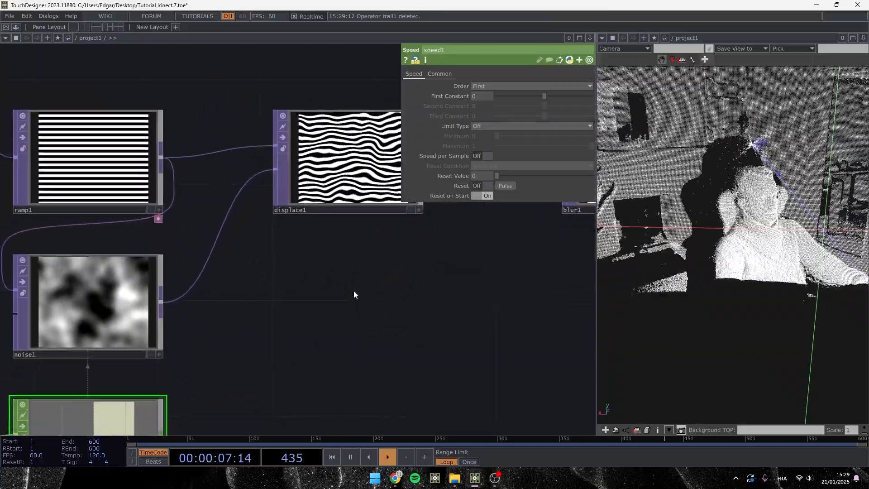
Test a faster noise animation with the Constant CHOP's chan1 raised to 1.9, and restore it to 0.1
{"action": "left_click", "coordinate": [66, 392]}
{"action": "middle_click_drag", "start_coordinate": [544, 96], "coordinate": [556, 97]}
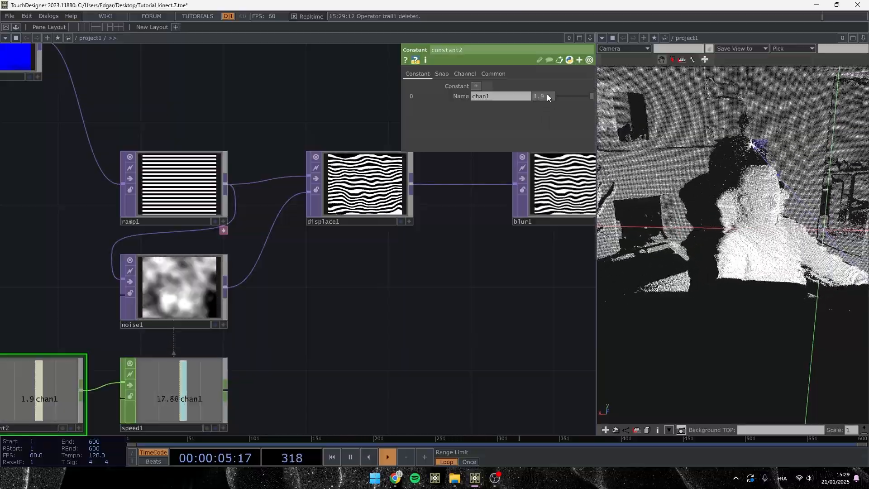
{"action": "middle_click_drag", "start_coordinate": [543, 102], "coordinate": [533, 86]}
Save the project and shift the ramp, noise, displace, blur, Texture 3D and Time Machine nodes away from the pos TOP
{"action": "scroll", "coordinate": [241, 291], "scroll_direction": "down", "scroll_amount": 5}
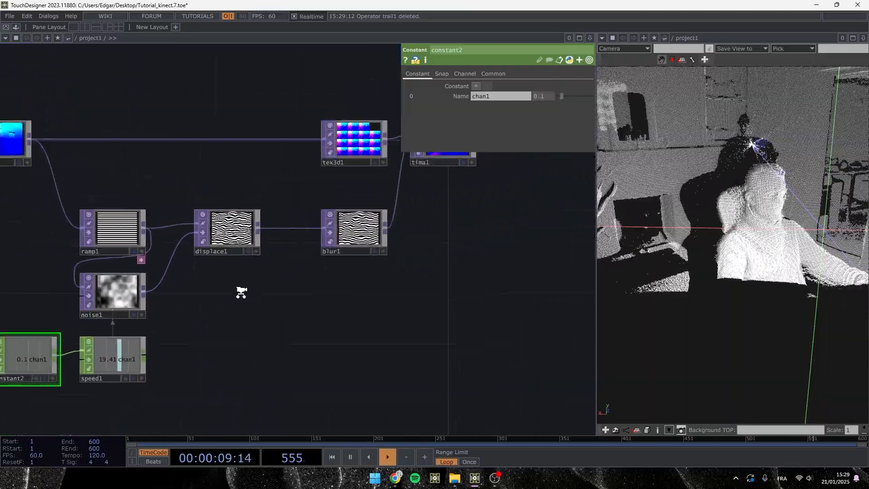
{"action": "scroll", "coordinate": [398, 310], "scroll_direction": "down", "scroll_amount": 3}
{"action": "key", "text": "ctrl+s"}
{"action": "right_click_drag", "start_coordinate": [401, 408], "coordinate": [23, 106]}
{"action": "left_click_drag", "start_coordinate": [356, 202], "coordinate": [266, 202]}
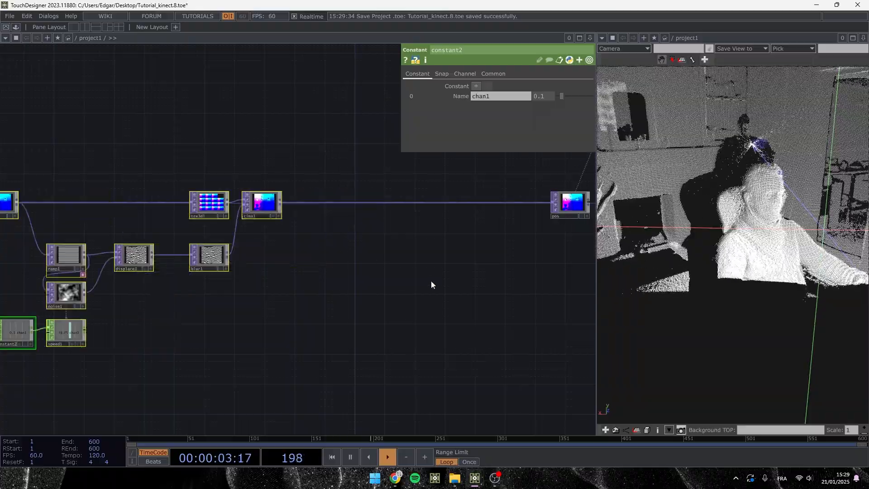
Examine the time-delayed point cloud from several angles and distances, along with the Time Machine TOP's output
{"action": "left_click_drag", "start_coordinate": [711, 263], "coordinate": [766, 248]}
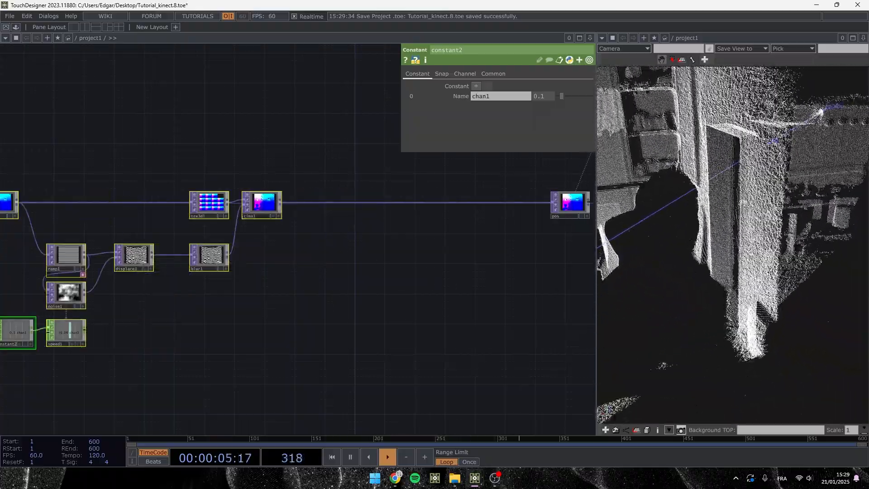
{"action": "scroll", "coordinate": [730, 224], "scroll_direction": "down", "scroll_amount": 5}
{"action": "left_click_drag", "start_coordinate": [730, 224], "coordinate": [736, 249]}
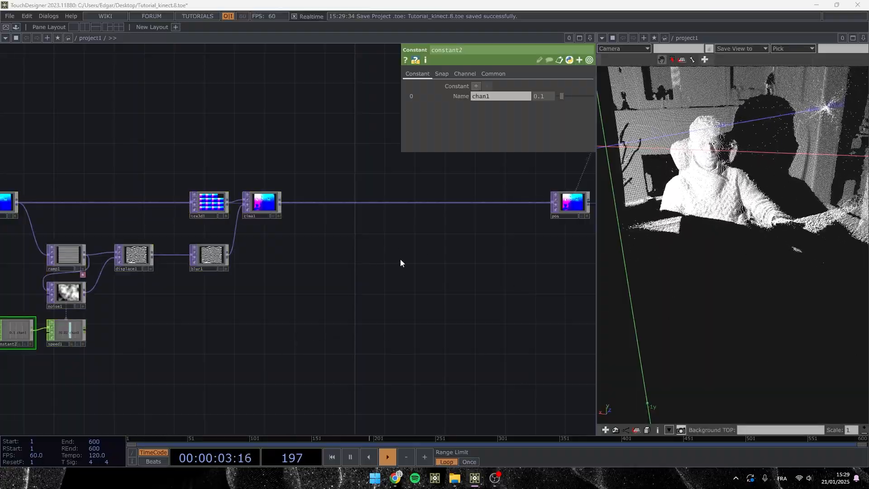
{"action": "left_click_drag", "start_coordinate": [385, 250], "coordinate": [322, 322]}
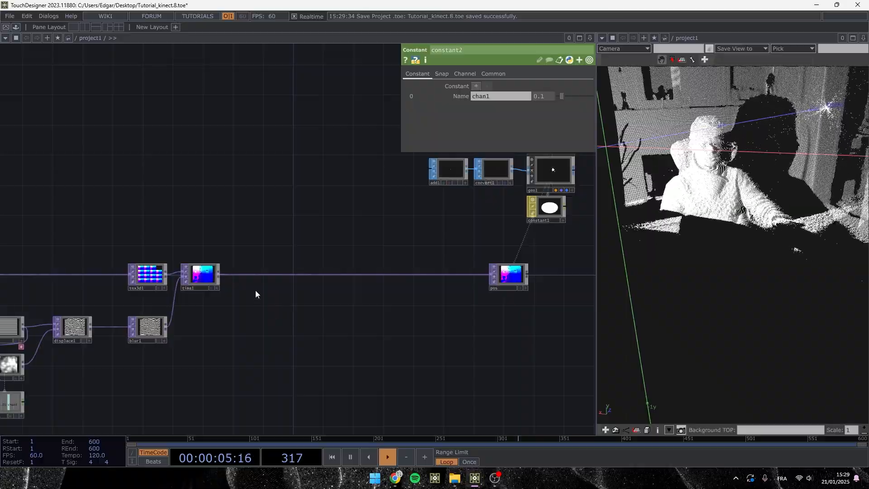
{"action": "scroll", "coordinate": [222, 277], "scroll_direction": "up", "scroll_amount": 2}
{"action": "scroll", "coordinate": [222, 277], "scroll_direction": "up", "scroll_amount": 2}
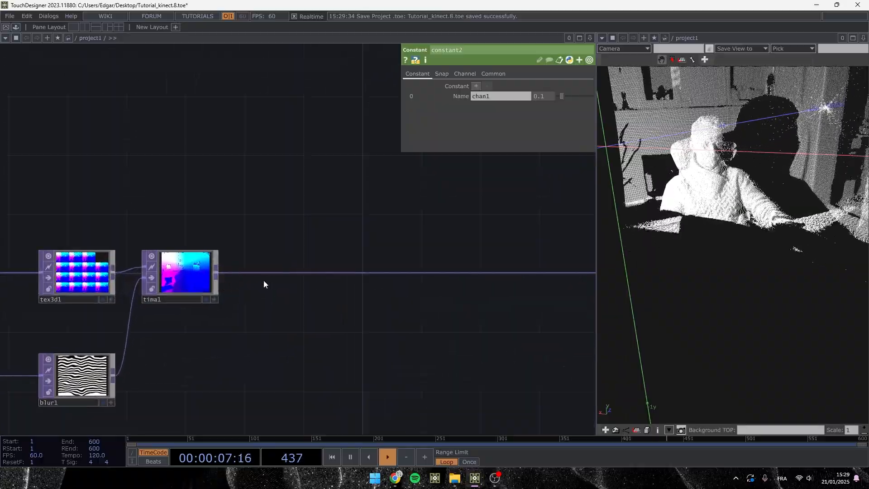
{"action": "left_click_drag", "start_coordinate": [663, 296], "coordinate": [687, 255]}
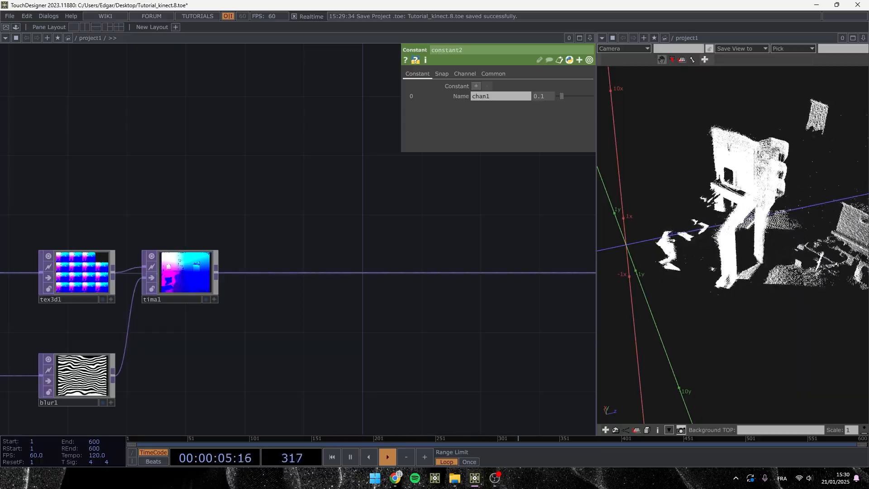
{"action": "scroll", "coordinate": [669, 238], "scroll_direction": "up", "scroll_amount": 8}
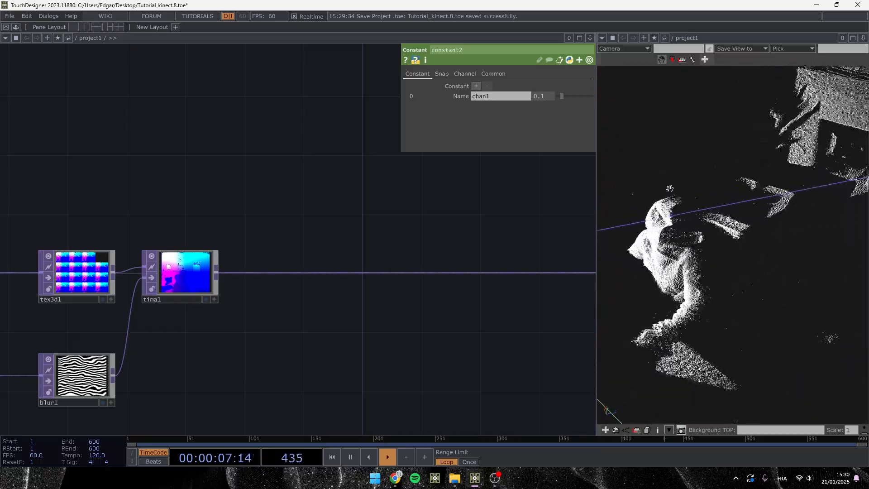
{"action": "scroll", "coordinate": [679, 200], "scroll_direction": "up", "scroll_amount": 5}
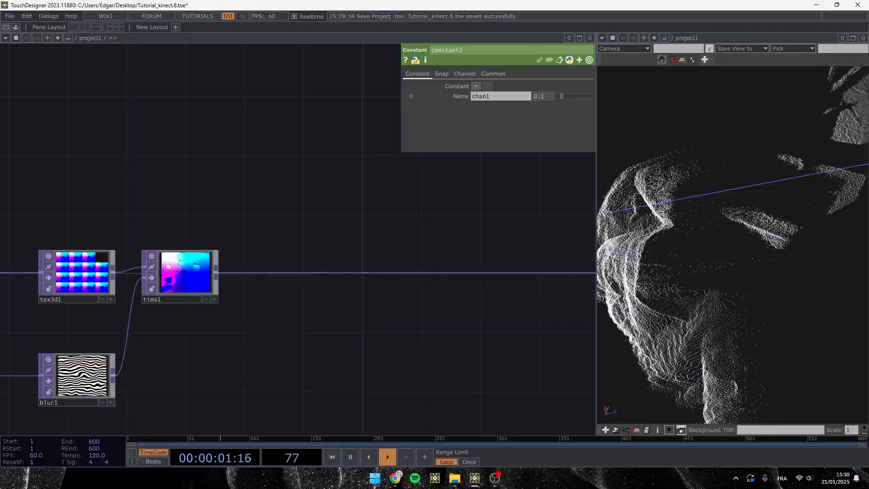
{"action": "scroll", "coordinate": [653, 203], "scroll_direction": "down", "scroll_amount": 7}
{"action": "right_click_drag", "start_coordinate": [820, 321], "coordinate": [687, 204]}
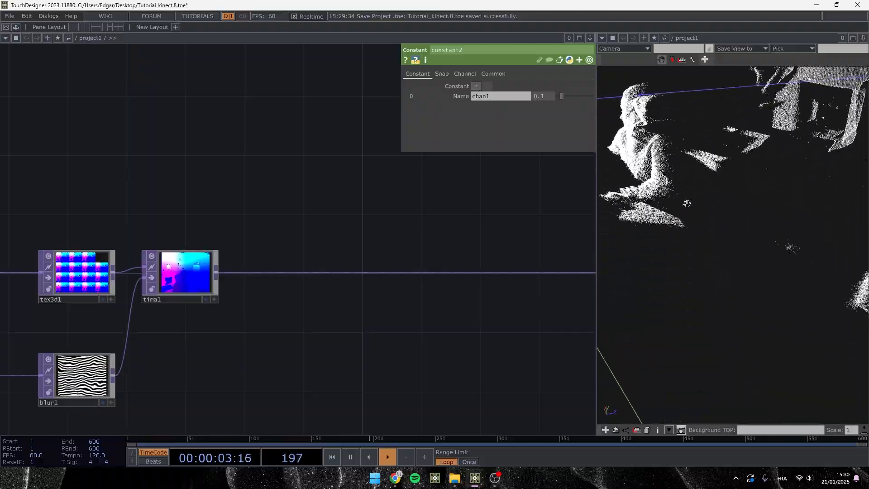
{"action": "middle_click_drag", "start_coordinate": [701, 204], "coordinate": [701, 246]}
{"action": "left_click_drag", "start_coordinate": [701, 217], "coordinate": [671, 183]}
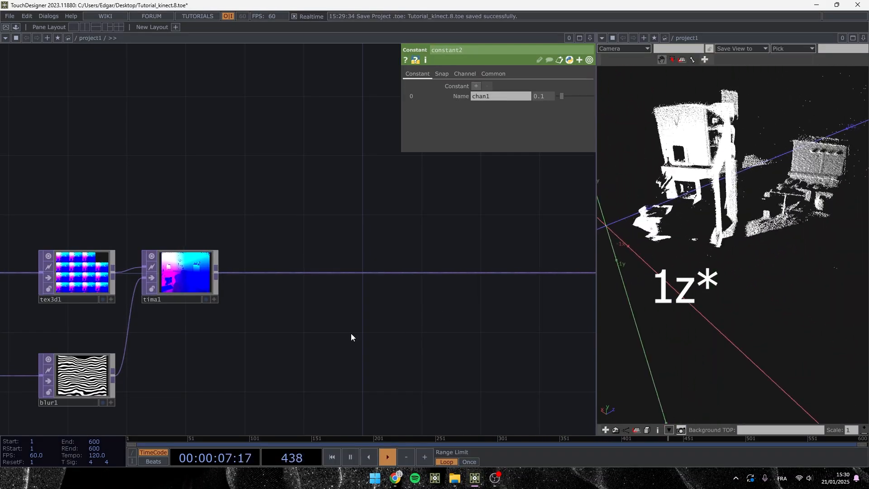
Add a Threshold TOP above the Time Machine's output wire and feed tima1 into it
{"action": "key", "text": "Tab"}
{"action": "type", "text": "th"}
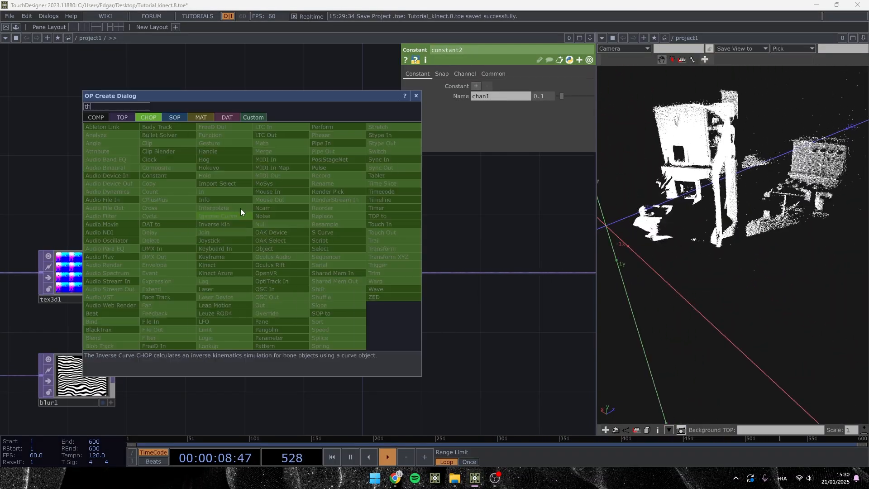
{"action": "left_click", "coordinate": [122, 117]}
{"action": "left_click", "coordinate": [368, 221]}
{"action": "left_click", "coordinate": [312, 216]}
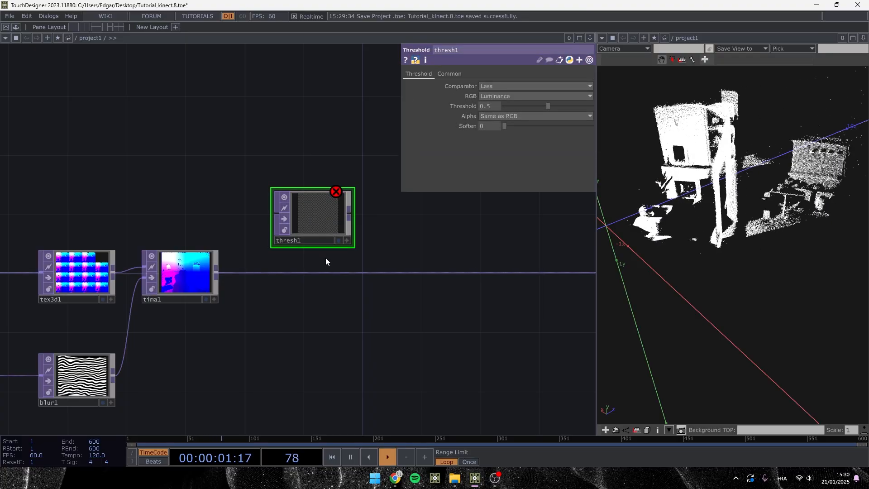
{"action": "left_click_drag", "start_coordinate": [217, 272], "coordinate": [277, 214]}
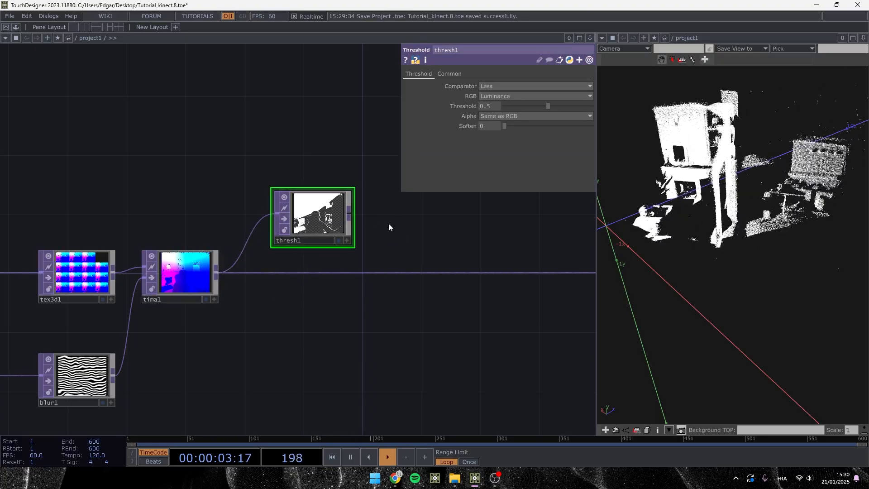
Configure thresh1 to compare the Blue channel with the Greater comparator and a threshold of 1
{"action": "scroll", "coordinate": [334, 210], "scroll_direction": "up", "scroll_amount": 3}
{"action": "scroll", "coordinate": [332, 210], "scroll_direction": "up", "scroll_amount": 2}
{"action": "left_click_drag", "start_coordinate": [488, 252], "coordinate": [435, 247]}
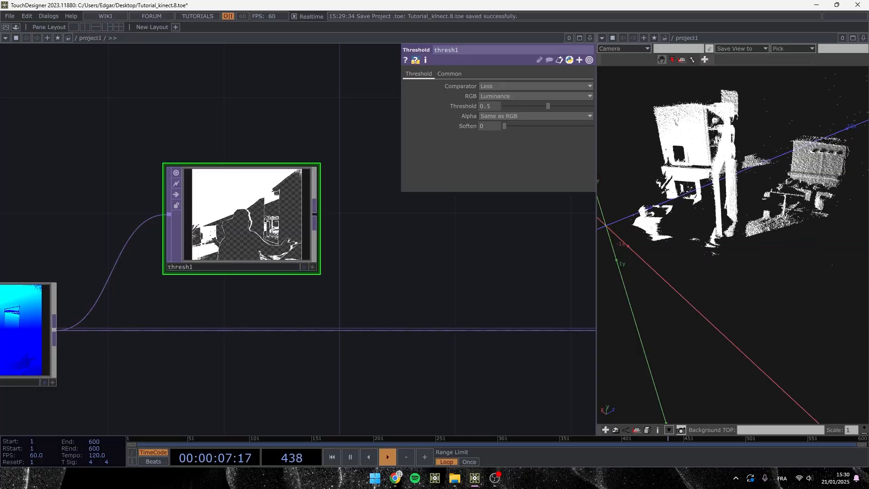
{"action": "left_click", "coordinate": [508, 97]}
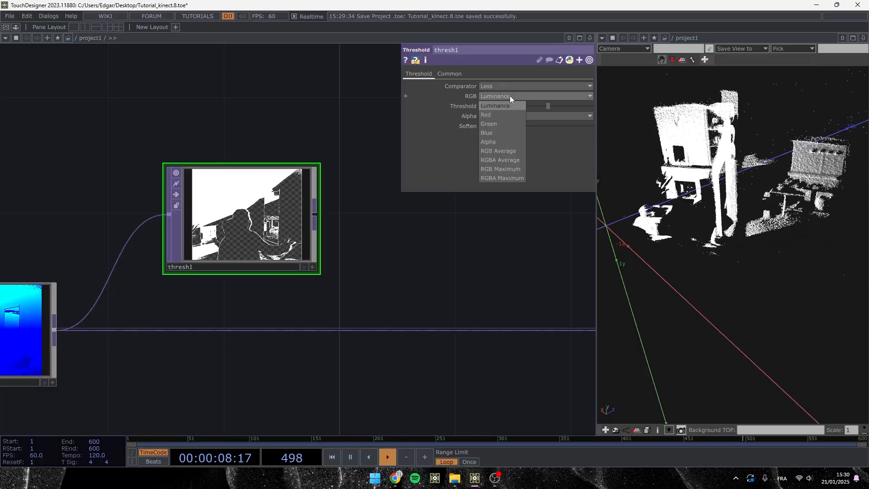
{"action": "left_click", "coordinate": [495, 132]}
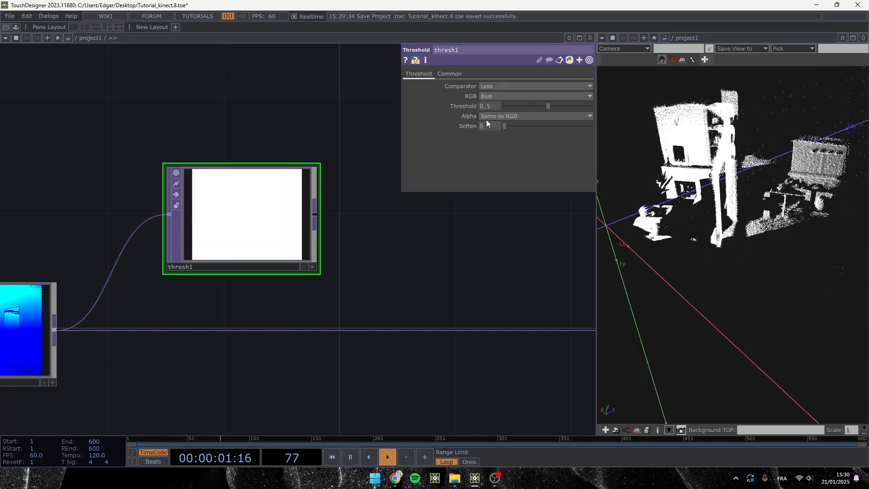
{"action": "left_click", "coordinate": [510, 85]}
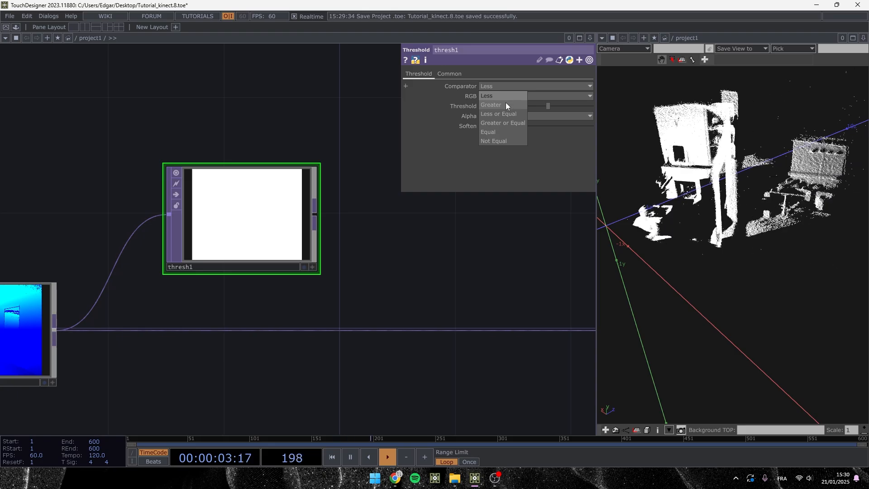
{"action": "left_click", "coordinate": [506, 104]}
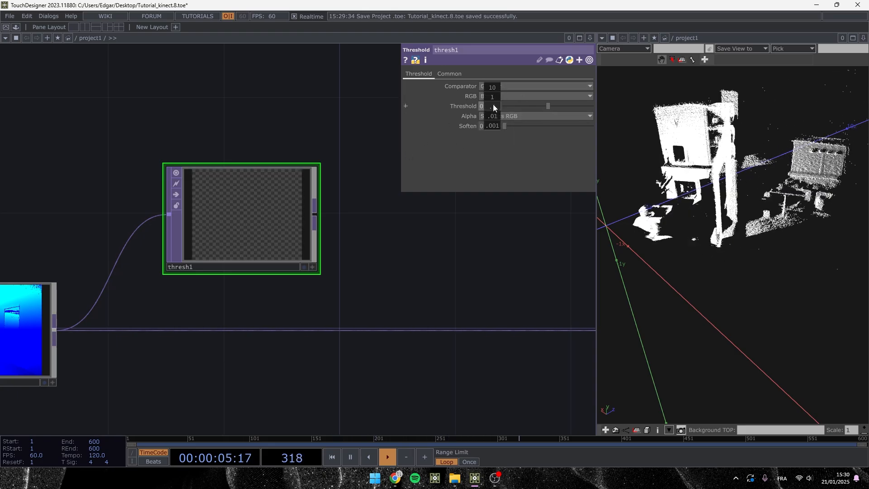
{"action": "left_click_drag", "start_coordinate": [492, 96], "coordinate": [504, 97]}
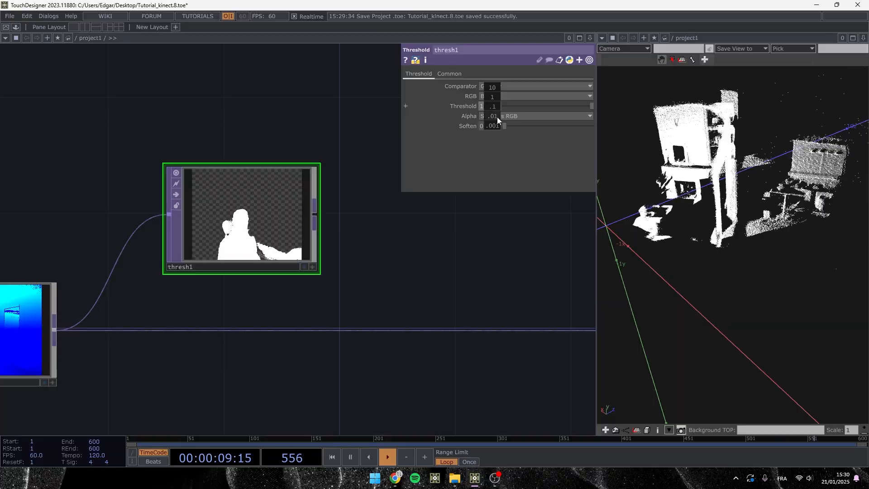
{"action": "middle_click_drag", "start_coordinate": [494, 106], "coordinate": [490, 97]}
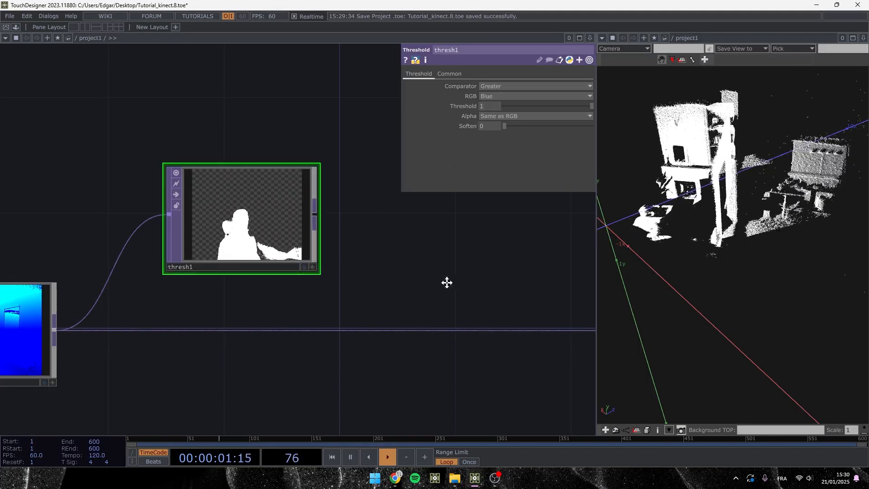
Add a Multiply TOP beside thresh1 and connect both thresh1 and tima1 as its inputs
{"action": "left_click_drag", "start_coordinate": [446, 283], "coordinate": [412, 263]}
{"action": "scroll", "coordinate": [383, 273], "scroll_direction": "down", "scroll_amount": 3}
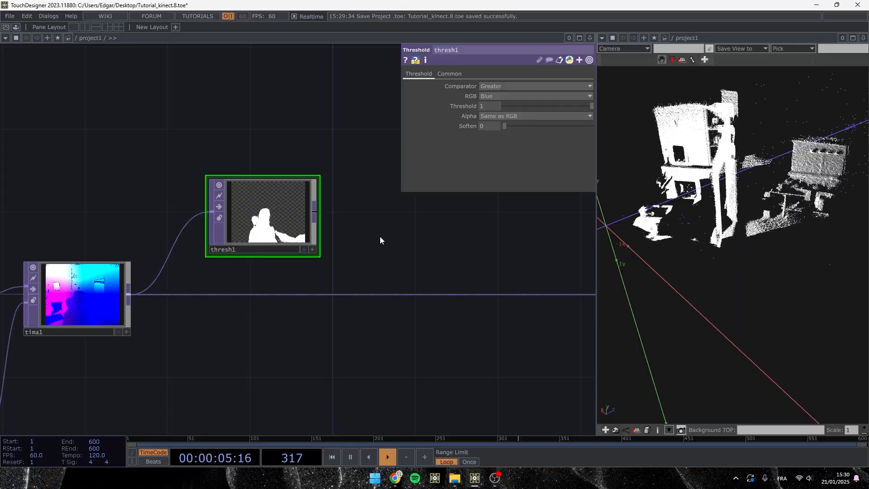
{"action": "key", "text": "Tab"}
{"action": "type", "text": "mul"}
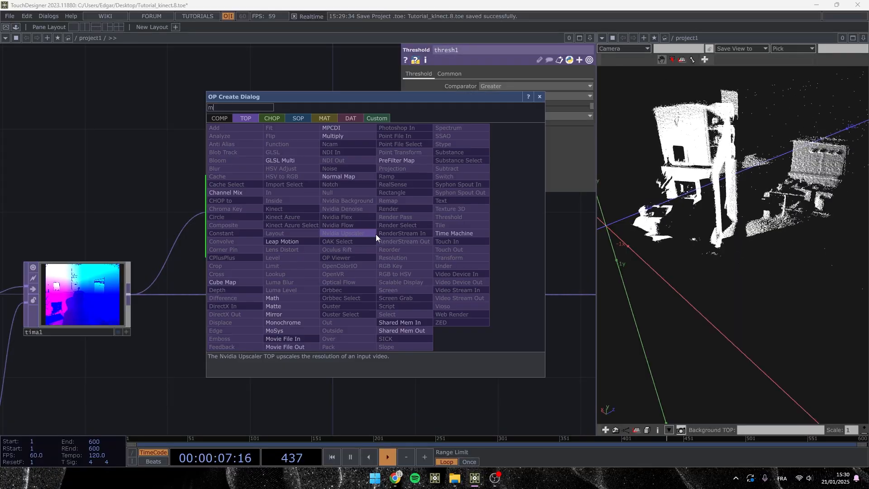
{"action": "left_click", "coordinate": [354, 136]}
{"action": "left_click", "coordinate": [406, 213]}
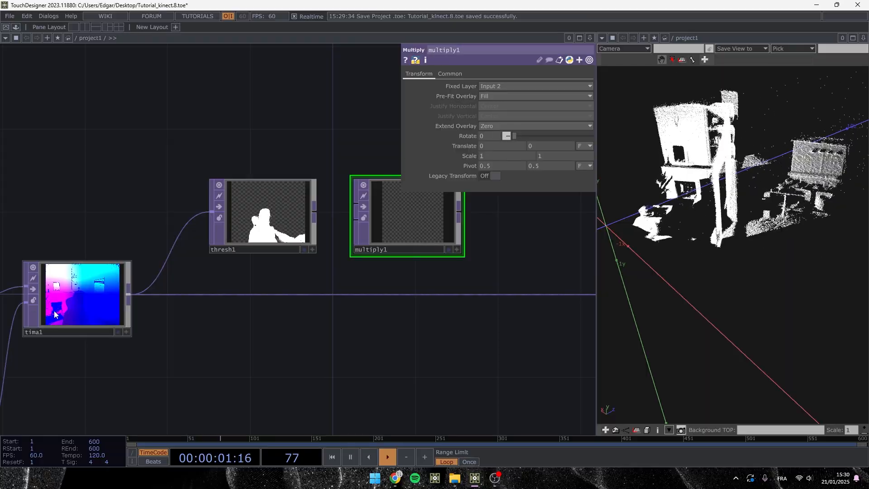
{"action": "left_click", "coordinate": [128, 295]}
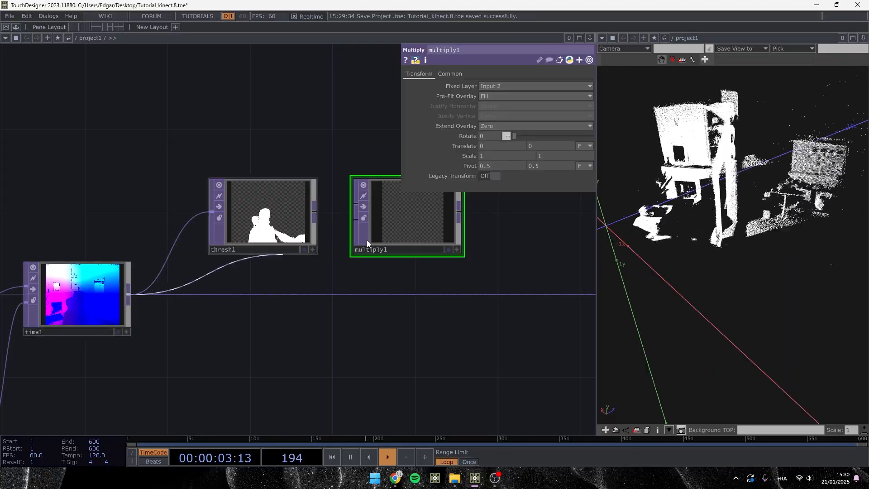
{"action": "left_click", "coordinate": [357, 226]}
{"action": "left_click", "coordinate": [315, 211]}
{"action": "left_click", "coordinate": [357, 204]}
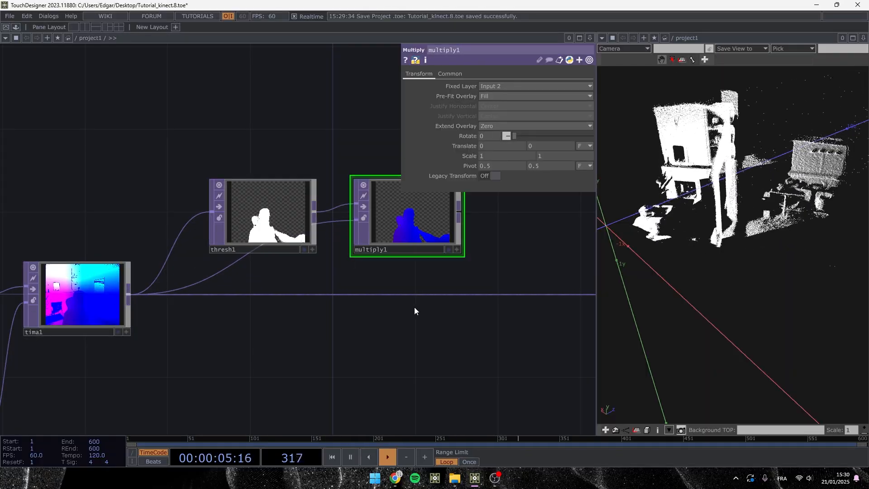
Insert multiply1 into the wire running from tima1 to pos and align it with that wire
{"action": "left_click_drag", "start_coordinate": [377, 314], "coordinate": [314, 302]}
{"action": "left_click", "coordinate": [398, 200]}
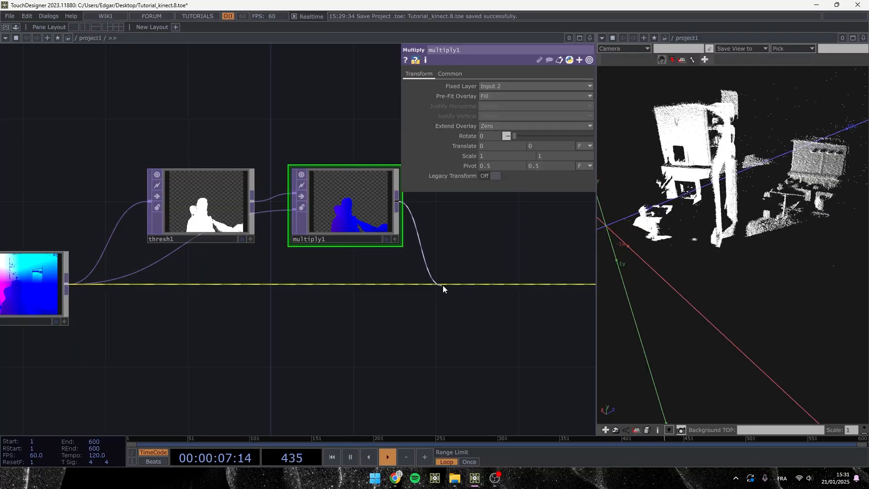
{"action": "left_click", "coordinate": [443, 285]}
{"action": "left_click_drag", "start_coordinate": [335, 186], "coordinate": [335, 269]}
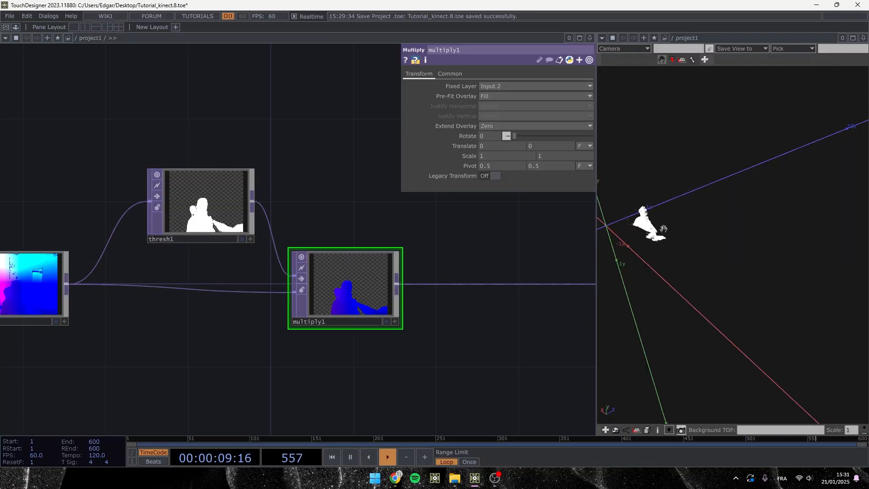
Set thresh1's threshold to 1.2, checking the isolated figure in the point cloud
{"action": "left_click_drag", "start_coordinate": [662, 230], "coordinate": [680, 245]}
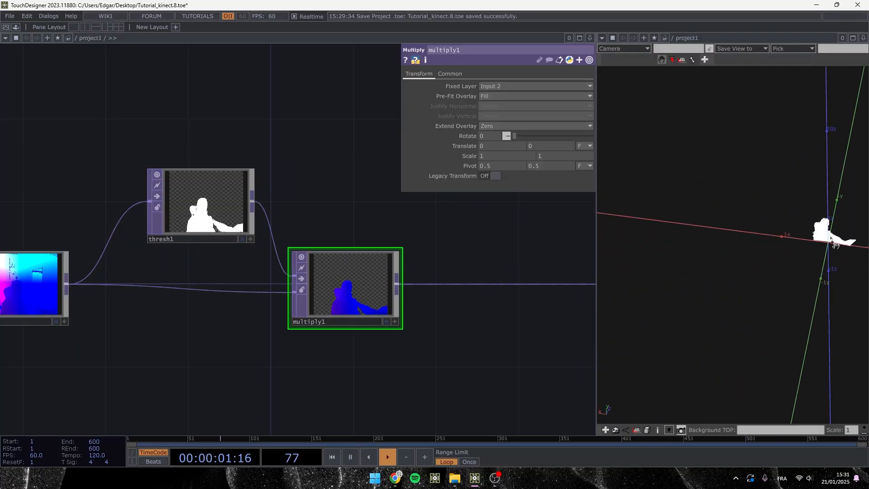
{"action": "left_click_drag", "start_coordinate": [836, 244], "coordinate": [774, 235]}
{"action": "scroll", "coordinate": [770, 190], "scroll_direction": "up", "scroll_amount": 8}
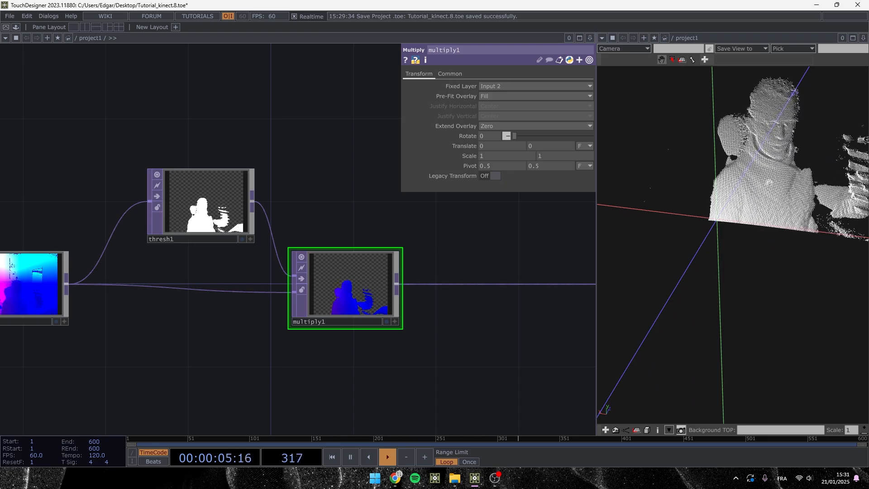
{"action": "left_click", "coordinate": [220, 205]}
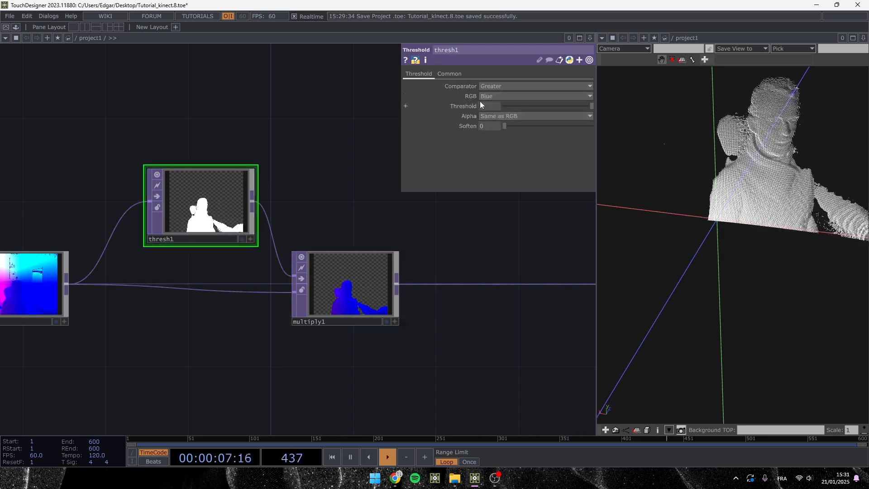
{"action": "mouse_move", "coordinate": [490, 105]}
{"action": "middle_mouse_down"}
{"action": "mouse_move", "coordinate": [490, 97]}
{"action": "mouse_move", "coordinate": [526, 97]}
{"action": "mouse_move", "coordinate": [480, 97]}
{"action": "middle_mouse_up"}
{"action": "scroll", "coordinate": [746, 204], "scroll_direction": "down", "scroll_amount": 5}
{"action": "left_click_drag", "start_coordinate": [746, 206], "coordinate": [721, 234]}
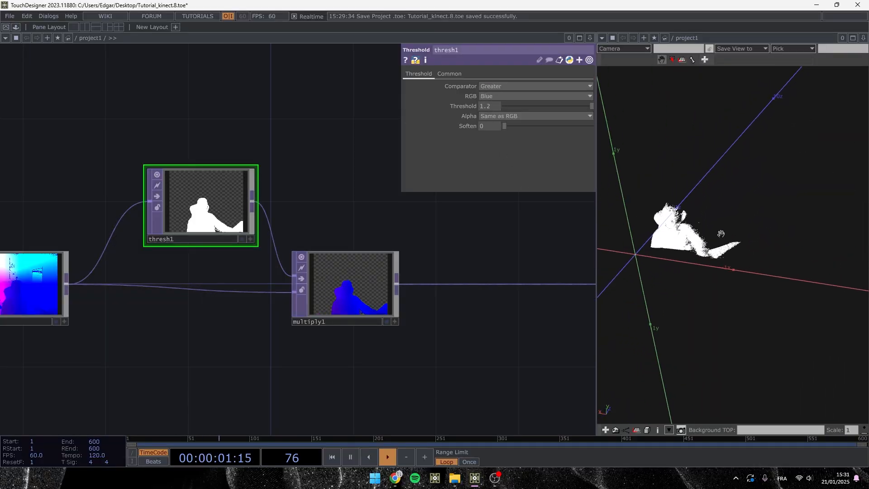
{"action": "scroll", "coordinate": [697, 245], "scroll_direction": "up", "scroll_amount": 5}
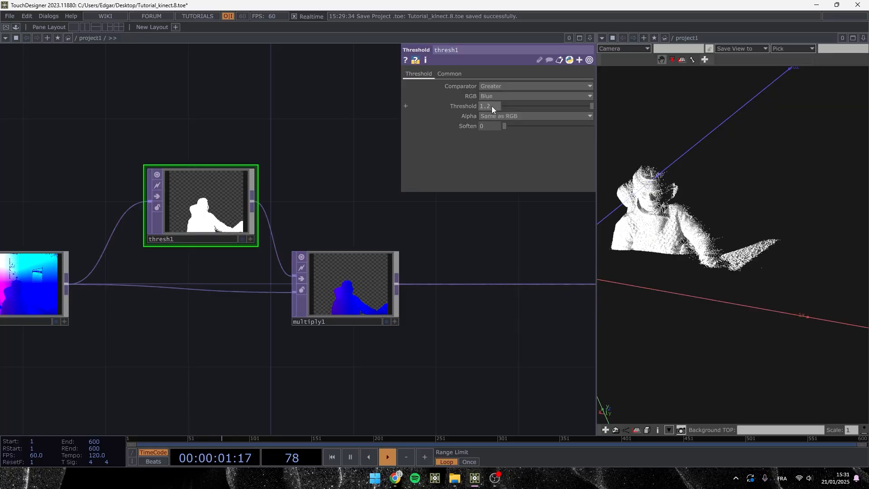
{"action": "middle_click_drag", "start_coordinate": [489, 89], "coordinate": [483, 108]}
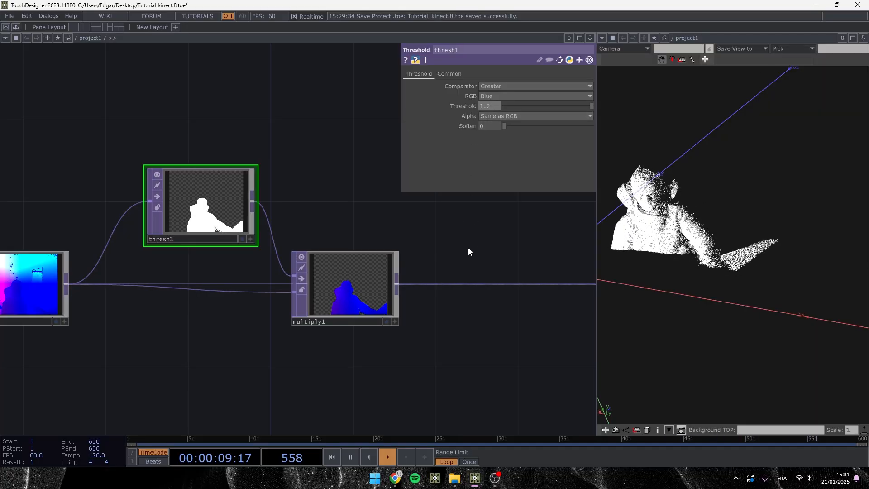
Save the project and examine the masked point cloud up close from different angles
{"action": "scroll", "coordinate": [468, 252], "scroll_direction": "down", "scroll_amount": 5}
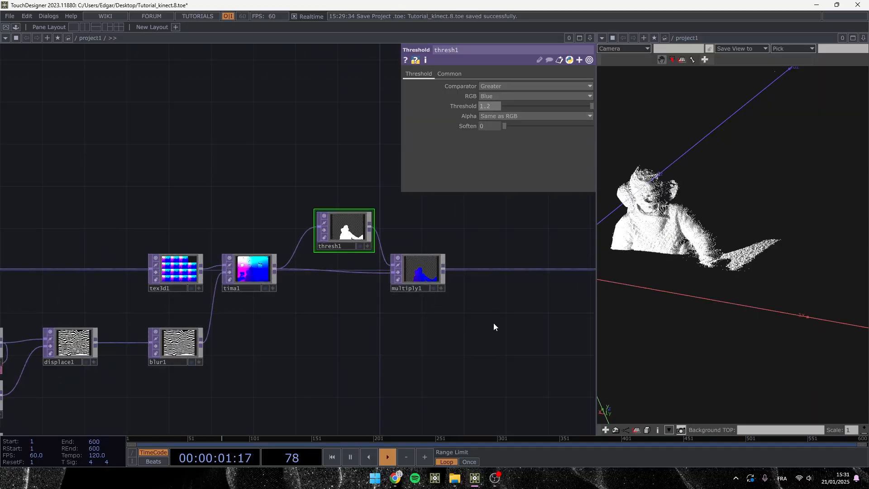
{"action": "key", "text": "ctrl+s"}
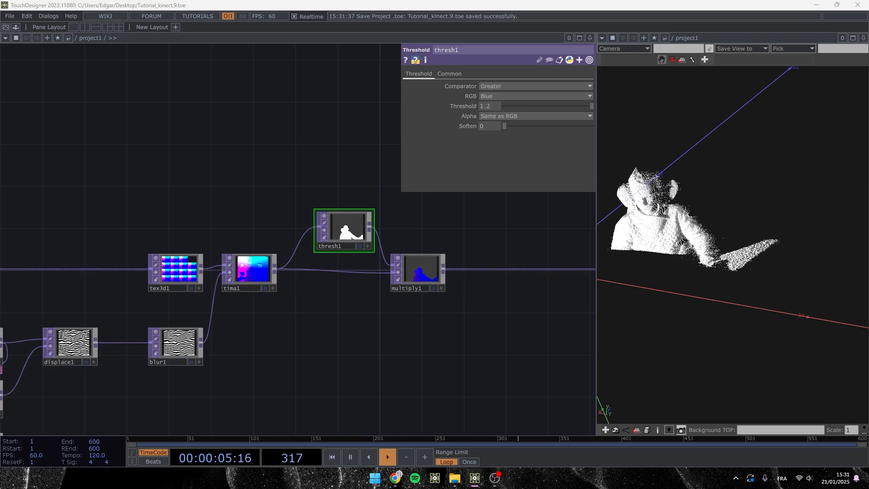
{"action": "left_click_drag", "start_coordinate": [435, 319], "coordinate": [225, 325]}
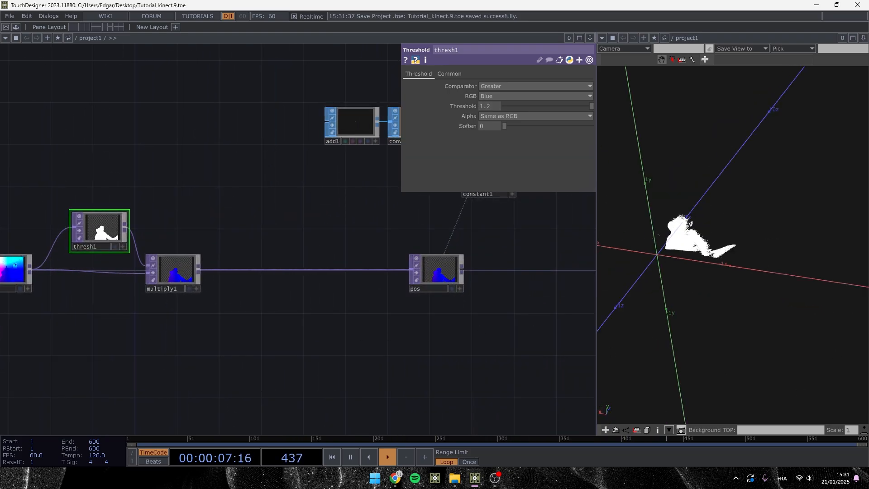
{"action": "left_click_drag", "start_coordinate": [742, 245], "coordinate": [705, 238]}
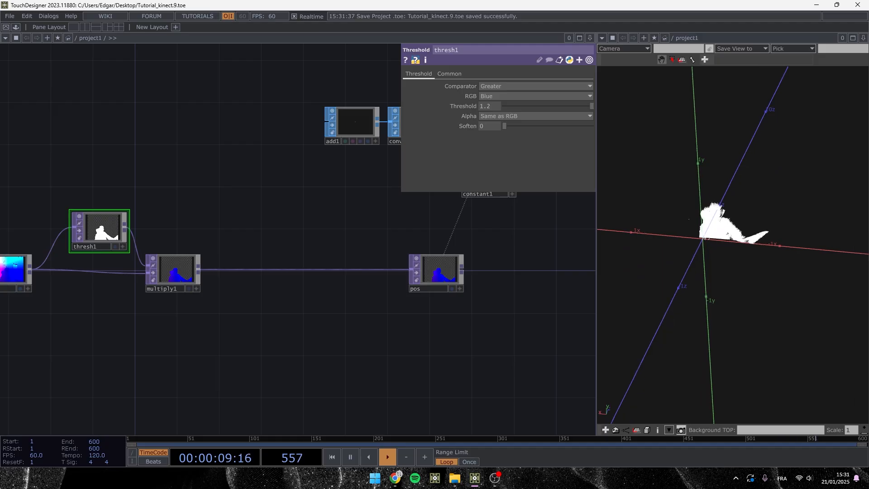
{"action": "scroll", "coordinate": [723, 210], "scroll_direction": "up", "scroll_amount": 8}
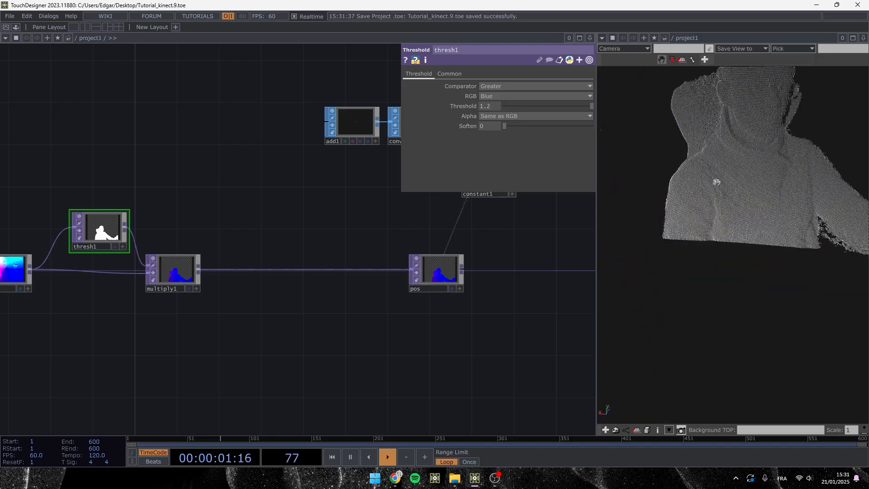
{"action": "left_click_drag", "start_coordinate": [751, 153], "coordinate": [754, 162]}
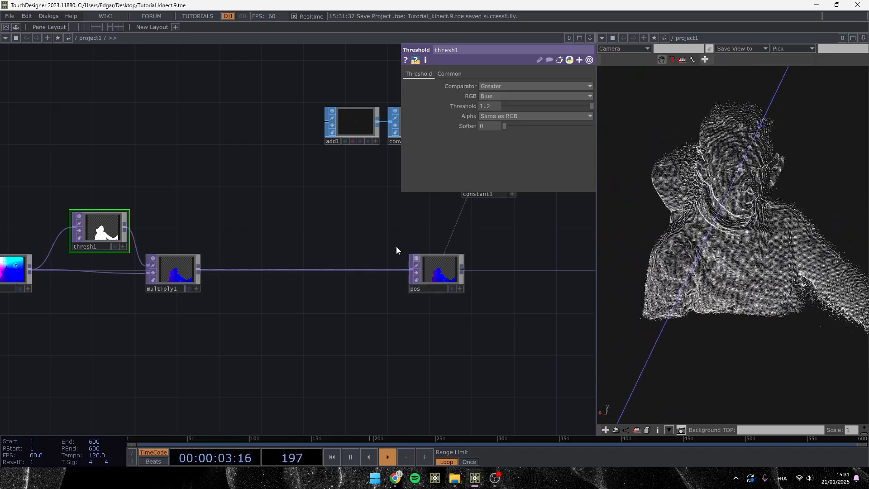
Add a Box SOP directly above add1, near the geo1 component
{"action": "left_click_drag", "start_coordinate": [334, 201], "coordinate": [276, 400]}
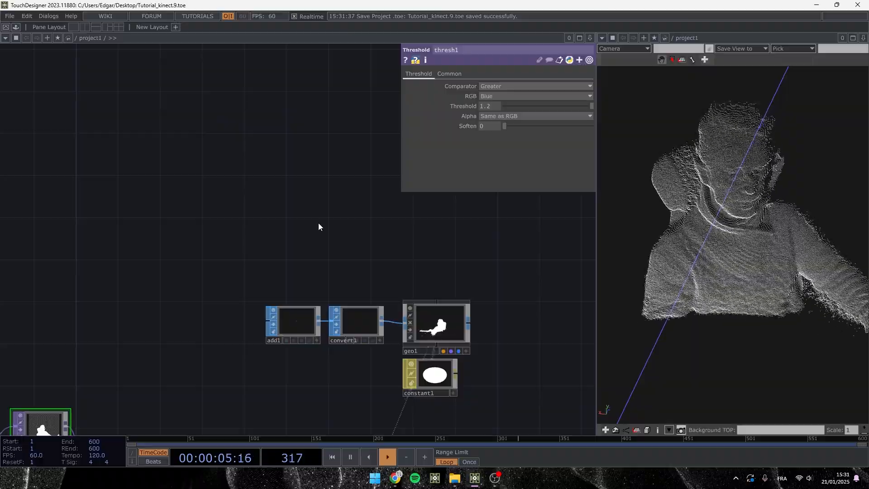
{"action": "key", "text": "Tab"}
{"action": "type", "text": "b"}
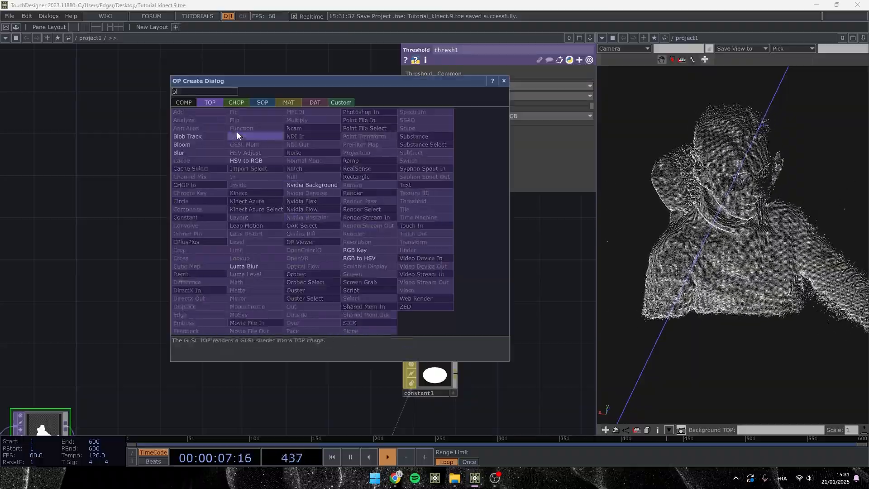
{"action": "left_click", "coordinate": [261, 102]}
{"action": "left_click", "coordinate": [183, 193]}
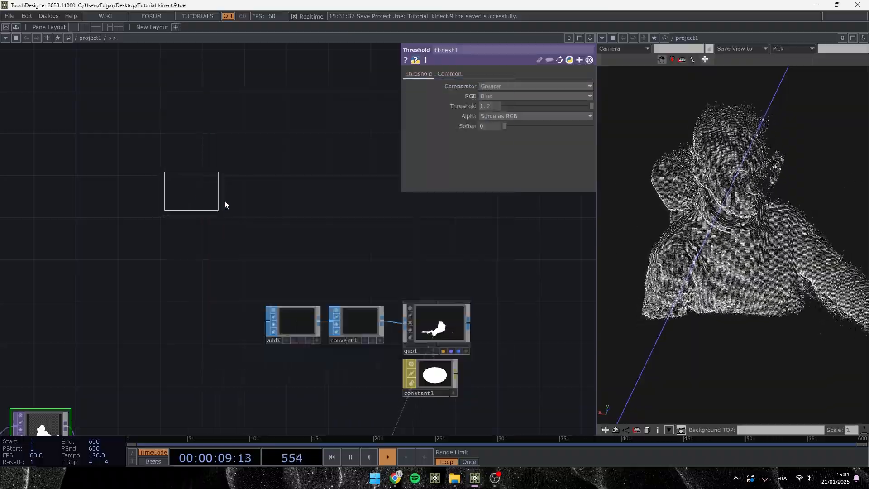
{"action": "left_click", "coordinate": [292, 279]}
{"action": "left_click_drag", "start_coordinate": [341, 407], "coordinate": [317, 343]}
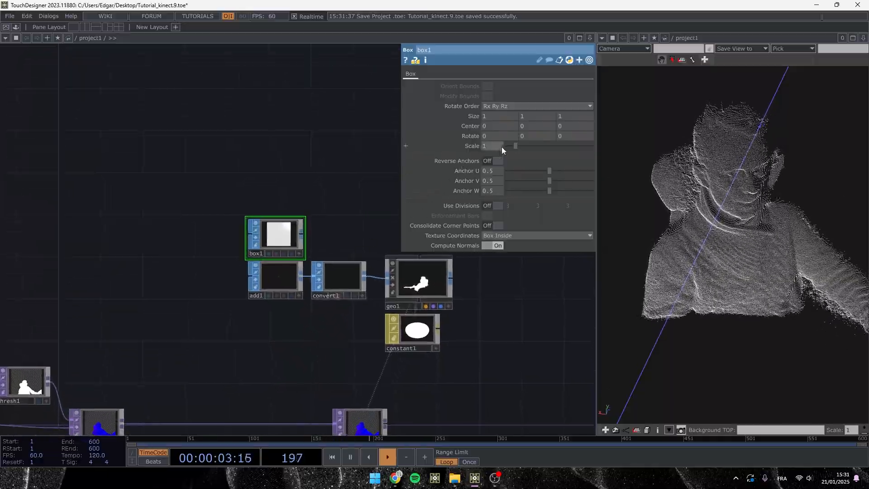
Set box1's scale to 0 and connect it to geo1's input in place of convert1
{"action": "left_click_drag", "start_coordinate": [515, 146], "coordinate": [507, 146]}
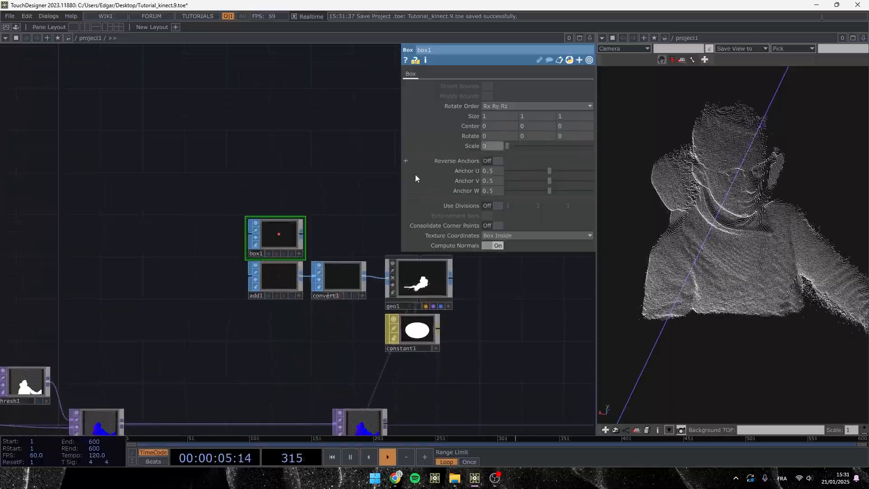
{"action": "left_click_drag", "start_coordinate": [302, 233], "coordinate": [386, 278]}
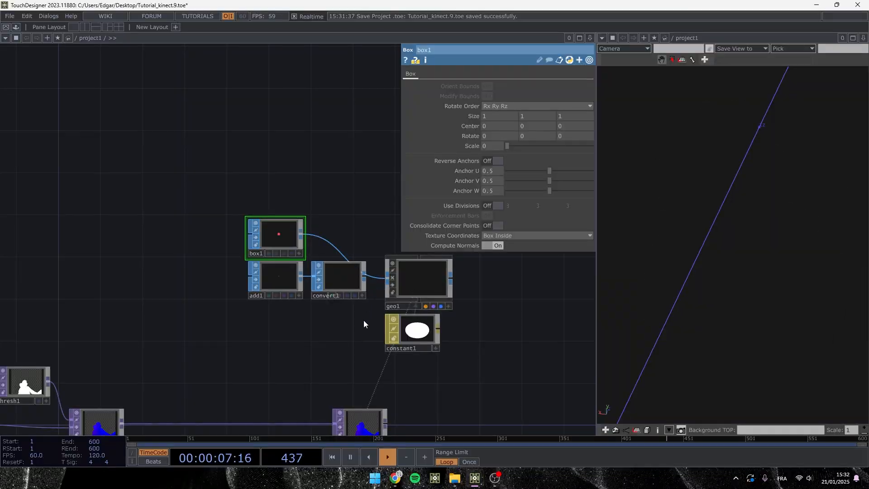
Set box1's scale to 0.002 so the instanced boxes become small
{"action": "left_click_drag", "start_coordinate": [340, 347], "coordinate": [317, 342]}
{"action": "middle_click_drag", "start_coordinate": [495, 145], "coordinate": [501, 120]}
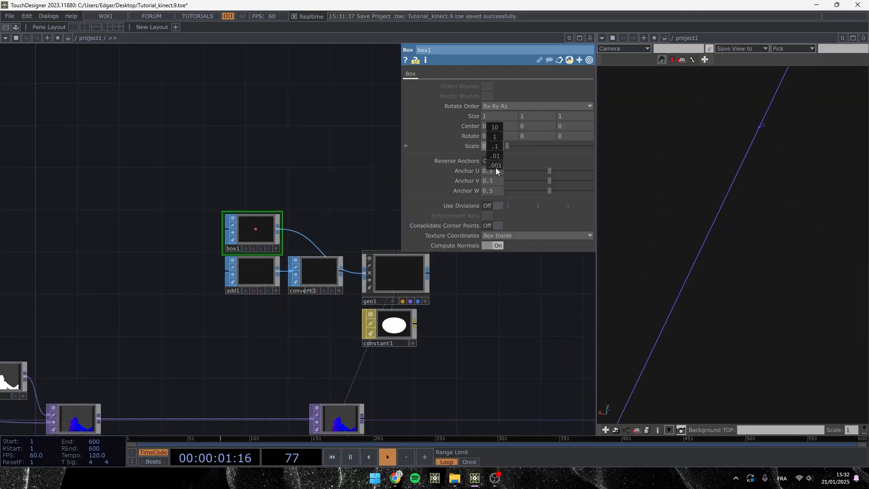
{"action": "middle_click_drag", "start_coordinate": [498, 155], "coordinate": [498, 126]}
{"action": "mouse_move", "coordinate": [500, 168]}
{"action": "middle_mouse_down"}
{"action": "mouse_move", "coordinate": [525, 167]}
{"action": "mouse_move", "coordinate": [498, 167]}
{"action": "middle_mouse_up"}
{"action": "middle_click_drag", "start_coordinate": [493, 165], "coordinate": [495, 147]}
{"action": "left_click_drag", "start_coordinate": [509, 145], "coordinate": [501, 147]}
{"action": "middle_click_drag", "start_coordinate": [495, 146], "coordinate": [499, 165]}
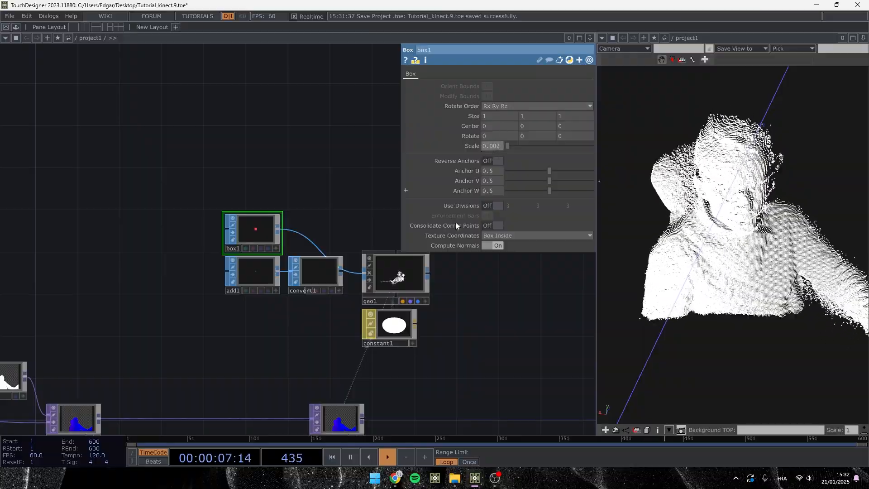
Add a Phong MAT below constant1 and assign it as geo1's material
{"action": "left_click_drag", "start_coordinate": [404, 347], "coordinate": [280, 324]}
{"action": "scroll", "coordinate": [310, 302], "scroll_direction": "up", "scroll_amount": 7}
{"action": "scroll", "coordinate": [358, 321], "scroll_direction": "down", "scroll_amount": 4}
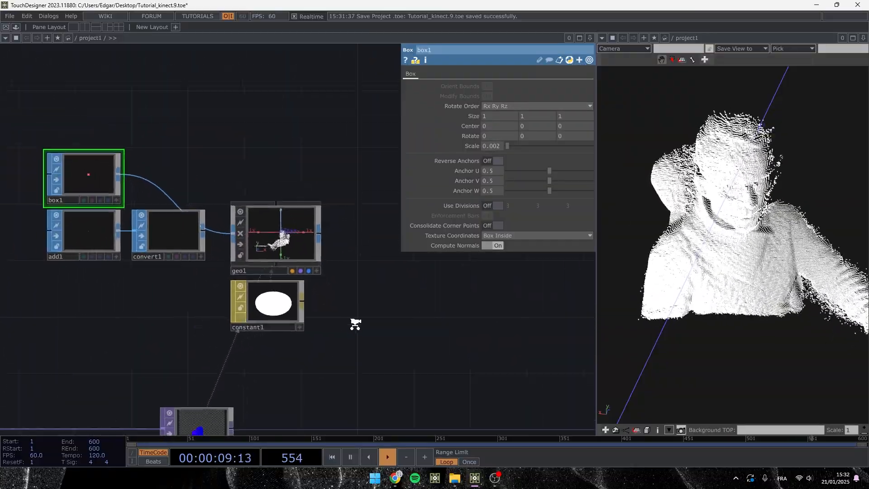
{"action": "scroll", "coordinate": [356, 321], "scroll_direction": "down", "scroll_amount": 3}
{"action": "right_click_drag", "start_coordinate": [359, 330], "coordinate": [93, 157]}
{"action": "left_click_drag", "start_coordinate": [295, 258], "coordinate": [295, 184]}
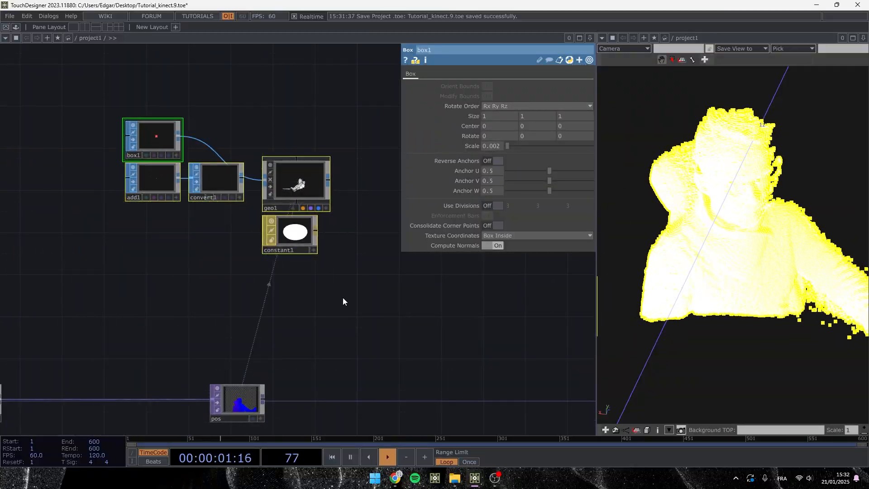
{"action": "left_click", "coordinate": [343, 298]}
{"action": "scroll", "coordinate": [341, 230], "scroll_direction": "up", "scroll_amount": 4}
{"action": "key", "text": "Tab"}
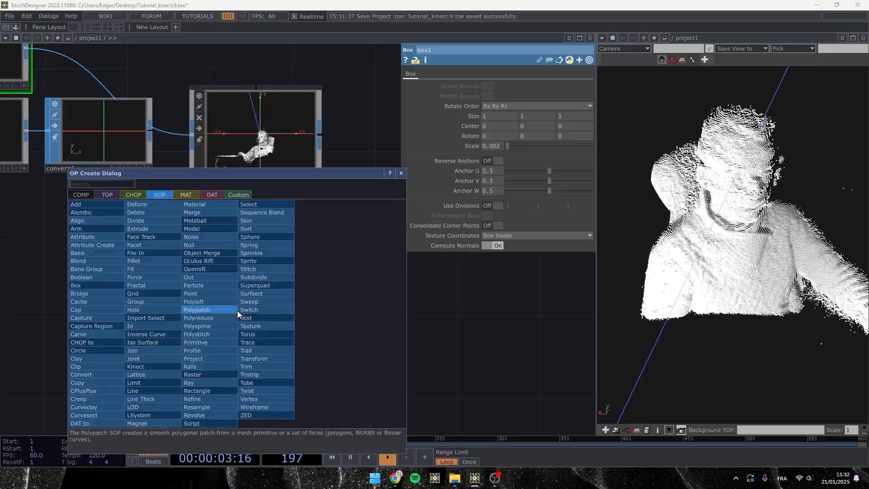
{"action": "left_click", "coordinate": [196, 197]}
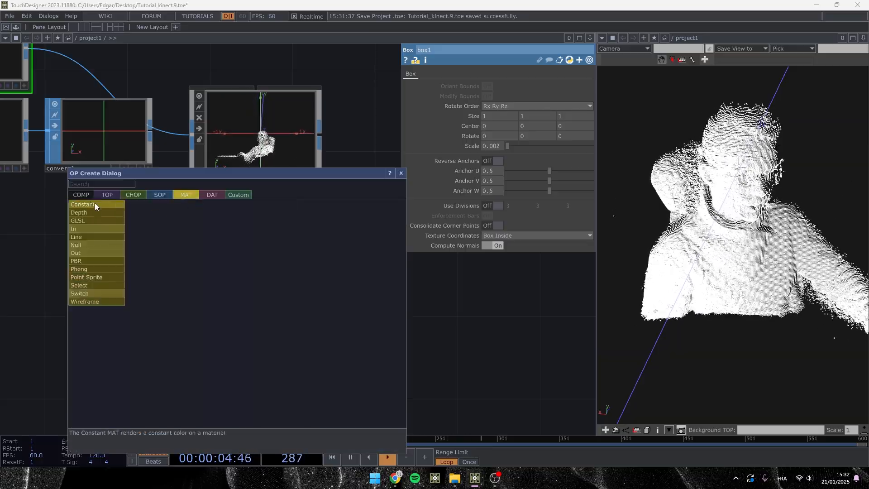
{"action": "left_click", "coordinate": [83, 270]}
{"action": "left_click", "coordinate": [240, 321]}
{"action": "mouse_move", "coordinate": [240, 322]}
{"action": "left_mouse_down"}
{"action": "mouse_move", "coordinate": [262, 196]}
{"action": "mouse_move", "coordinate": [255, 131]}
{"action": "left_mouse_up"}
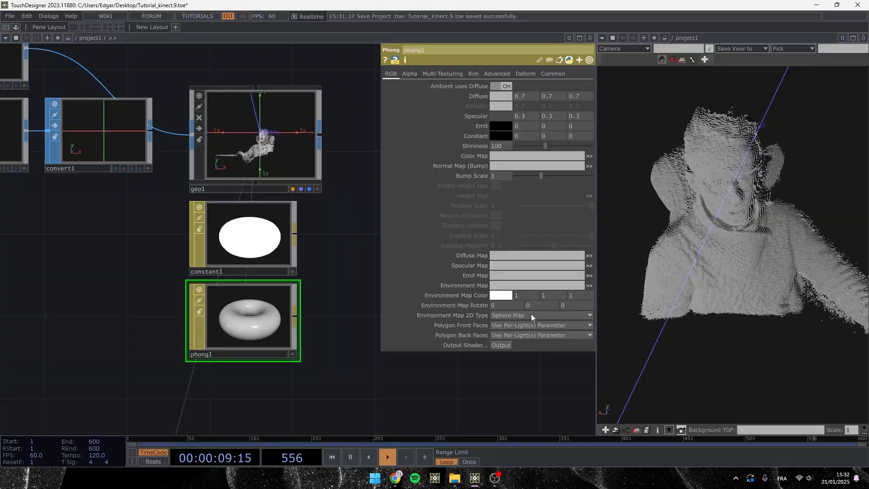
Add a Noise TOP directly below multiply1
{"action": "scroll", "coordinate": [306, 310], "scroll_direction": "down", "scroll_amount": 3}
{"action": "scroll", "coordinate": [307, 303], "scroll_direction": "down", "scroll_amount": 3}
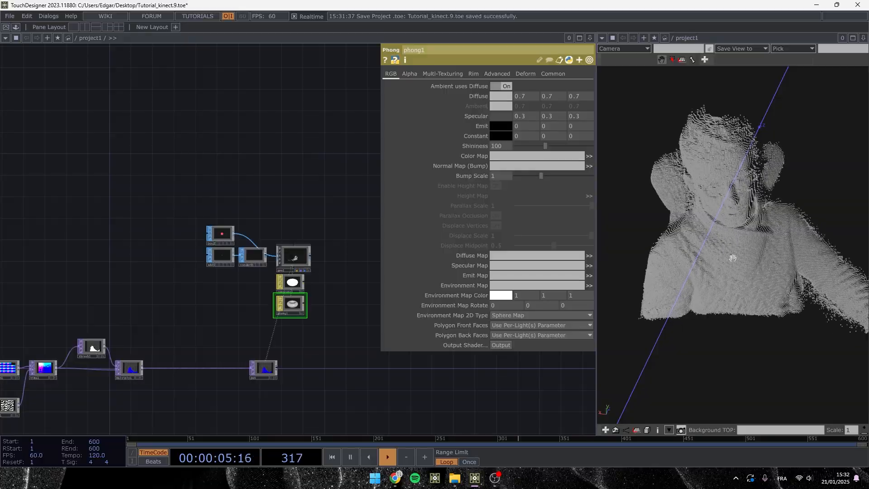
{"action": "scroll", "coordinate": [239, 253], "scroll_direction": "up", "scroll_amount": 3}
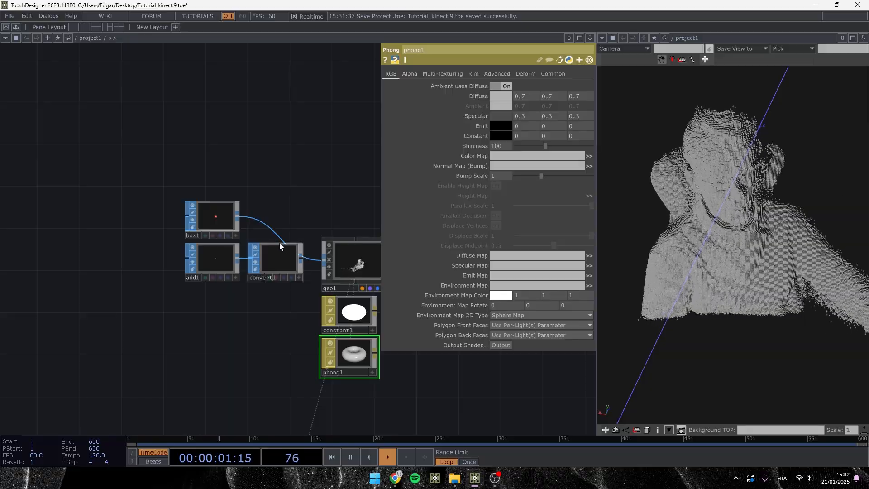
{"action": "left_click_drag", "start_coordinate": [243, 283], "coordinate": [262, 213]}
{"action": "scroll", "coordinate": [260, 221], "scroll_direction": "down", "scroll_amount": 5}
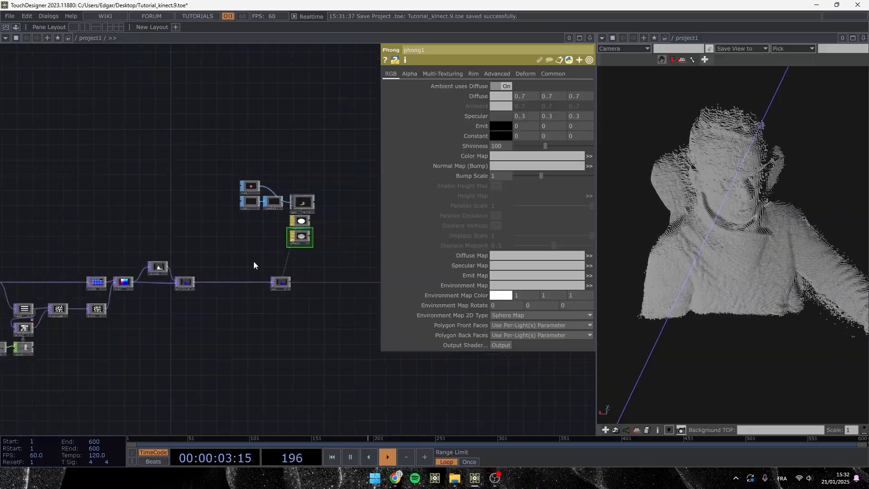
{"action": "scroll", "coordinate": [234, 298], "scroll_direction": "up", "scroll_amount": 3}
{"action": "scroll", "coordinate": [121, 309], "scroll_direction": "up", "scroll_amount": 2}
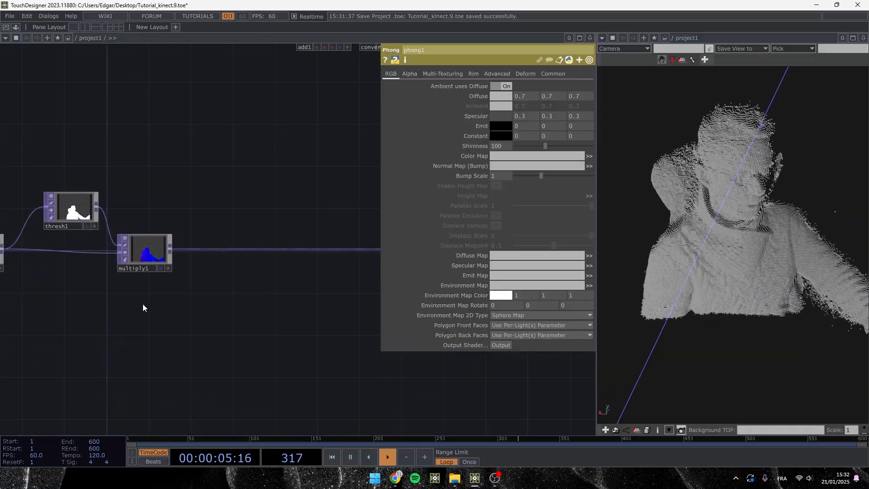
{"action": "key", "text": "Tab"}
{"action": "type", "text": "noi"}
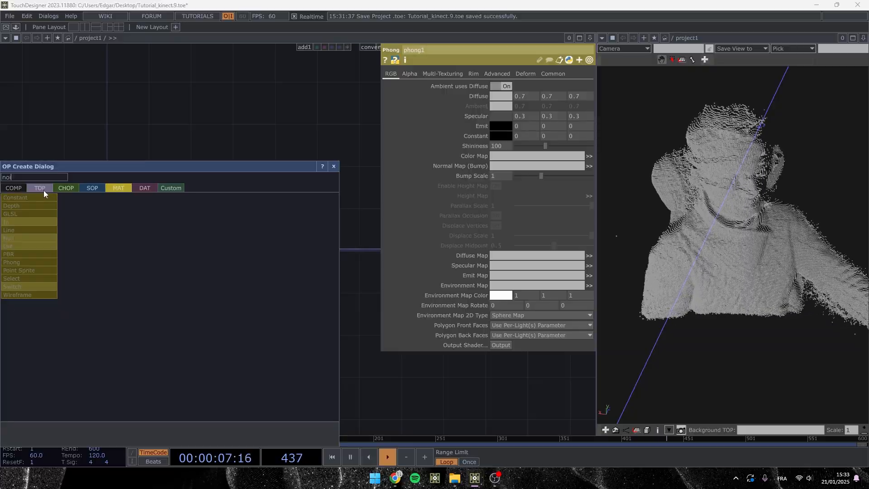
{"action": "left_click", "coordinate": [44, 188]}
{"action": "left_click", "coordinate": [143, 226]}
{"action": "left_click", "coordinate": [146, 300]}
{"action": "scroll", "coordinate": [145, 299], "scroll_direction": "up", "scroll_amount": 3}
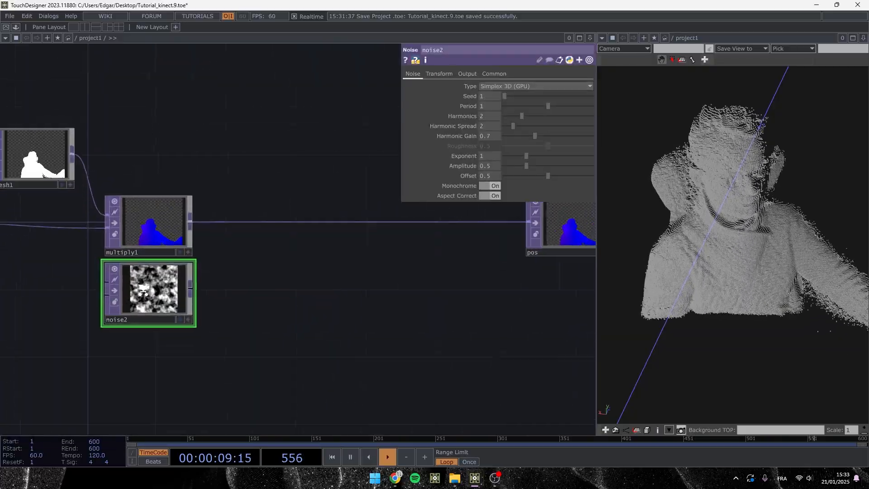
Move noise2 slightly lower and feed its first input from pos instead of multiply1
{"action": "left_click_drag", "start_coordinate": [203, 201], "coordinate": [105, 278]}
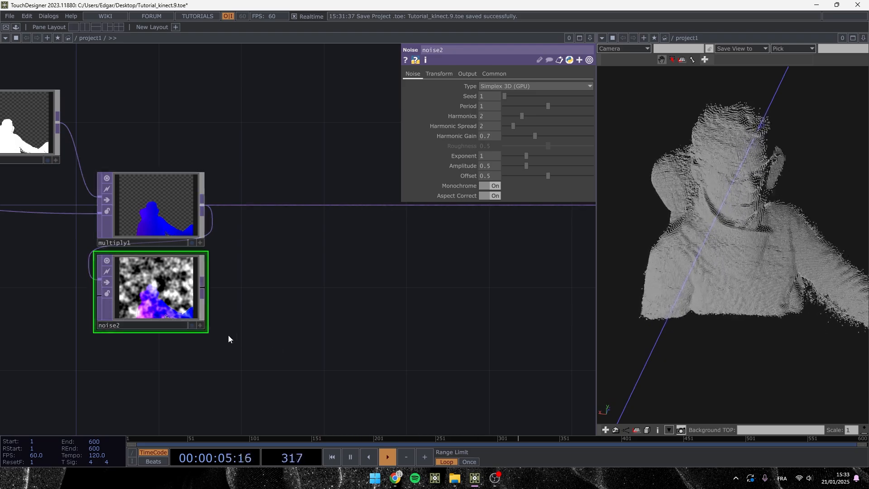
{"action": "left_click_drag", "start_coordinate": [150, 294], "coordinate": [150, 314]}
{"action": "scroll", "coordinate": [136, 209], "scroll_direction": "down", "scroll_amount": 3}
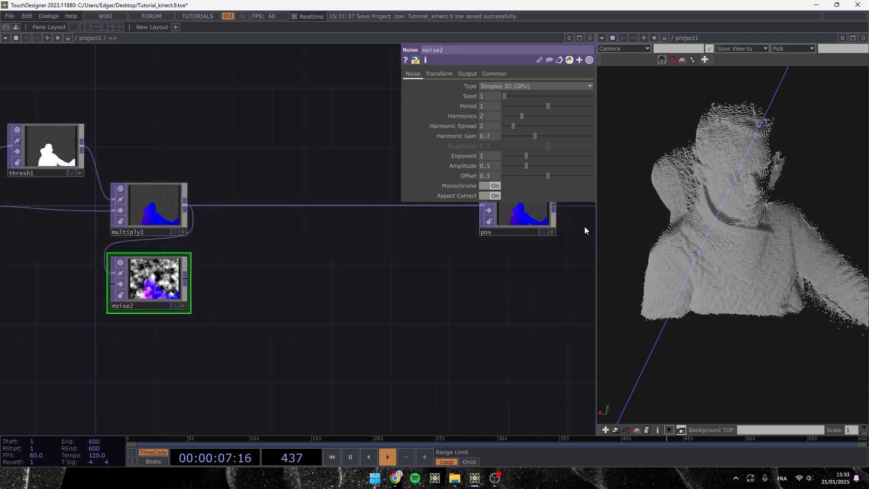
{"action": "left_click_drag", "start_coordinate": [554, 209], "coordinate": [145, 301]}
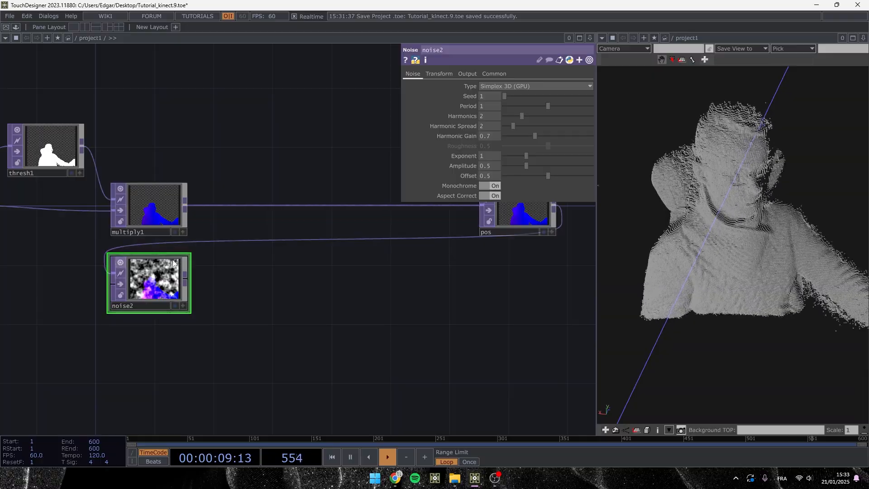
Set noise2's RGB output to Noise only, without adding the input image
{"action": "left_click", "coordinate": [468, 73]}
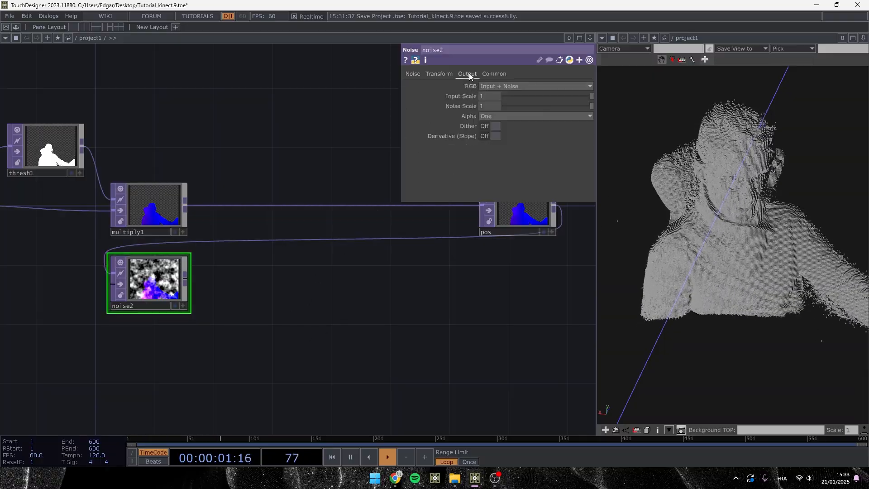
{"action": "left_click", "coordinate": [498, 86]}
{"action": "left_click", "coordinate": [488, 95]}
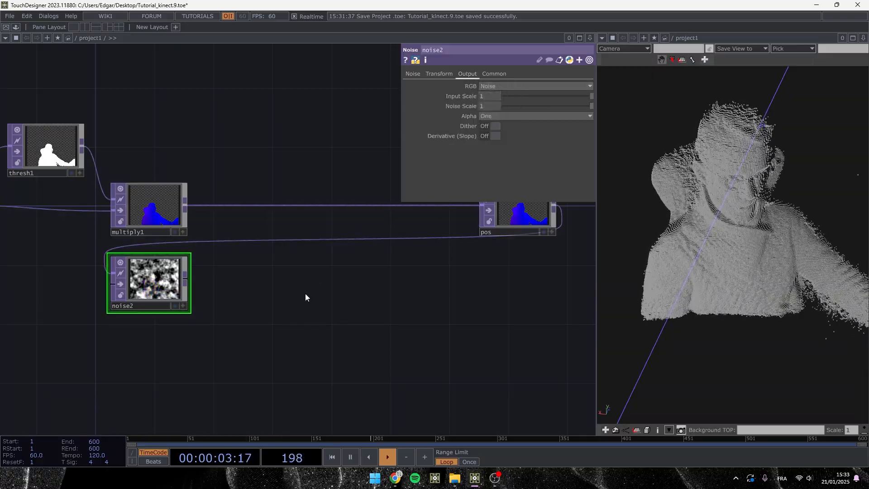
Set noise2's period to .001 and check the fine grain up close
{"action": "left_click", "coordinate": [413, 73]}
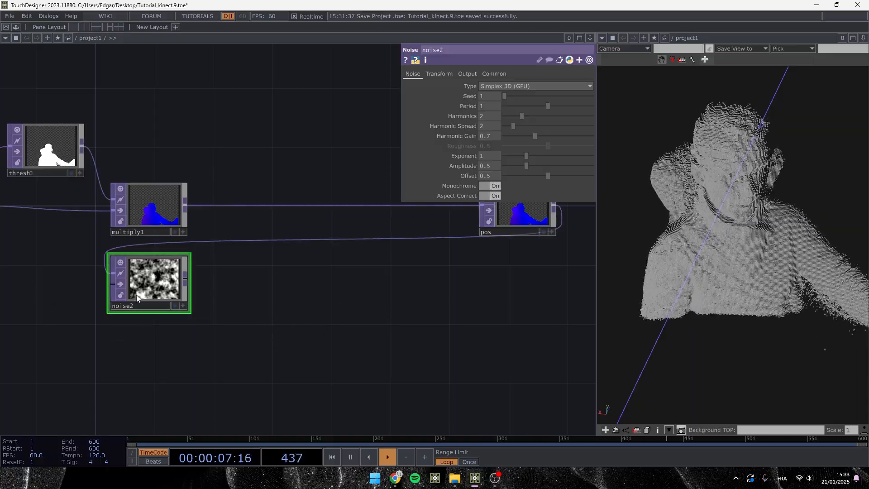
{"action": "scroll", "coordinate": [136, 294], "scroll_direction": "up", "scroll_amount": 4}
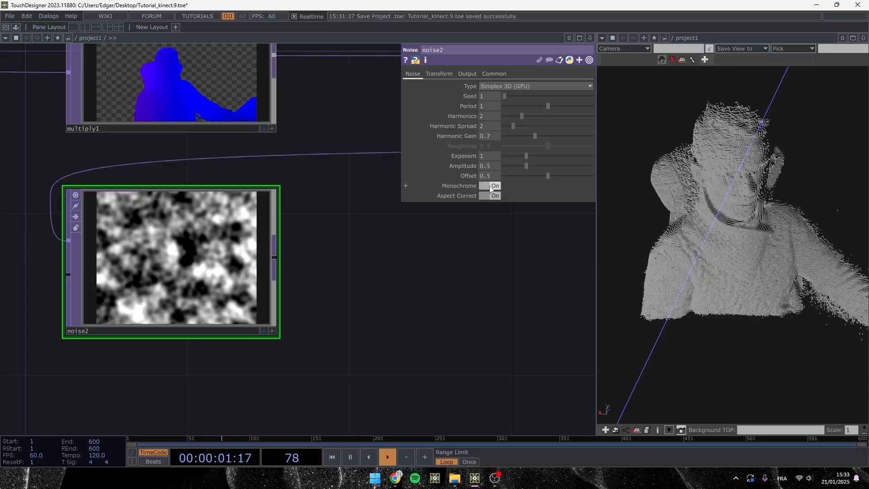
{"action": "left_click_drag", "start_coordinate": [433, 307], "coordinate": [403, 323]}
{"action": "scroll", "coordinate": [430, 310], "scroll_direction": "down", "scroll_amount": 2}
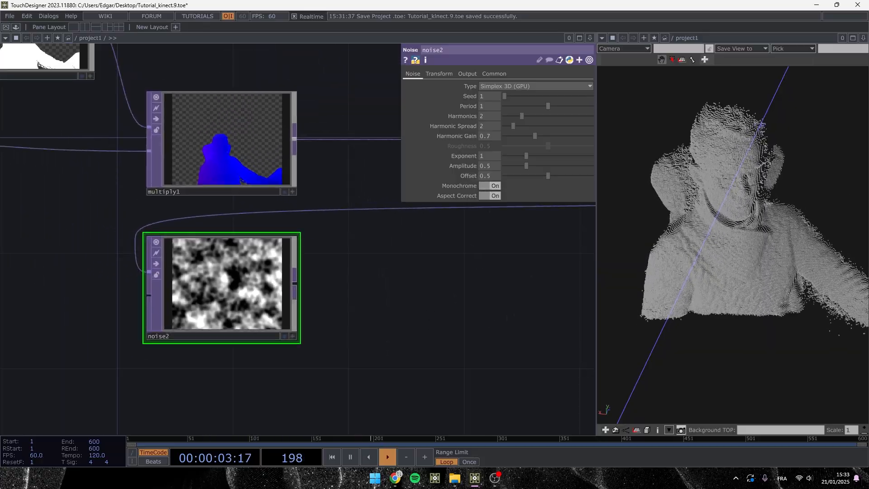
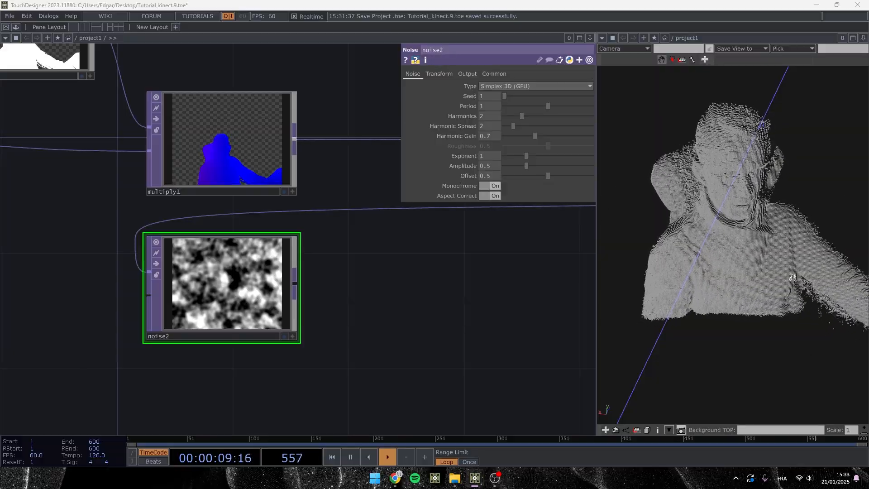
{"action": "left_click_drag", "start_coordinate": [497, 105], "coordinate": [444, 105]}
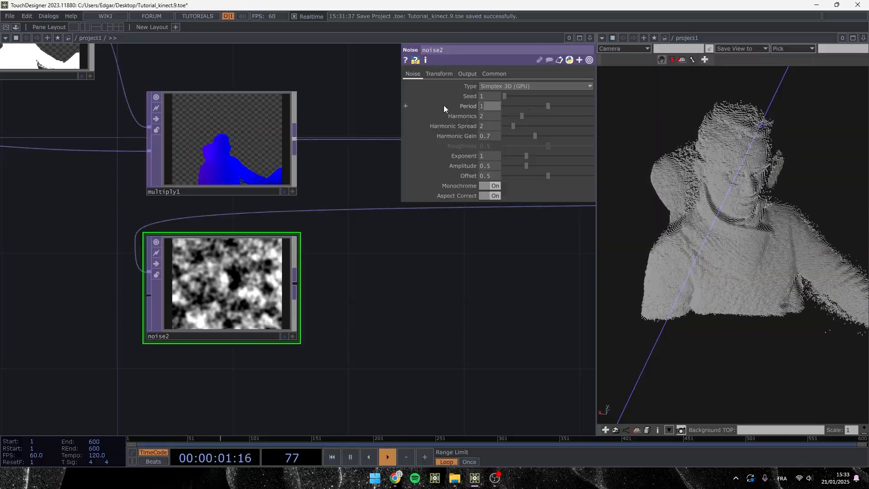
{"action": "type", "text": ".00"}
{"action": "key", "text": "Return"}
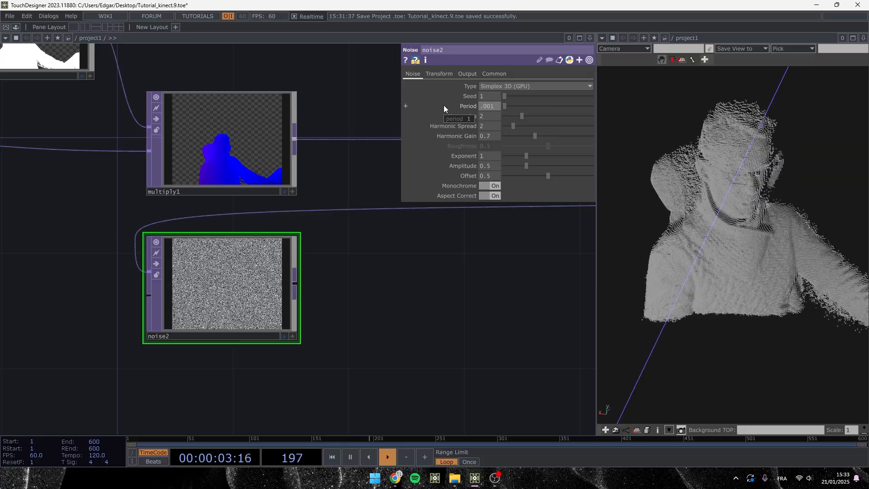
{"action": "scroll", "coordinate": [238, 318], "scroll_direction": "up", "scroll_amount": 8}
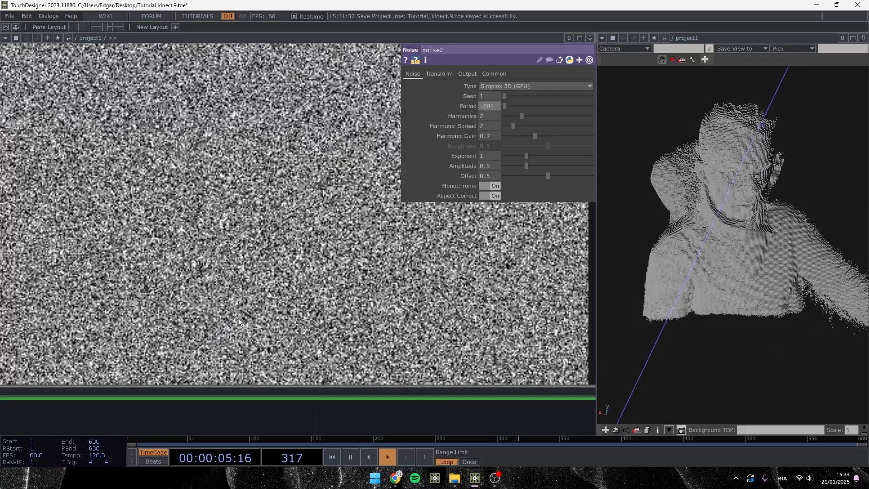
{"action": "scroll", "coordinate": [248, 317], "scroll_direction": "down", "scroll_amount": 8}
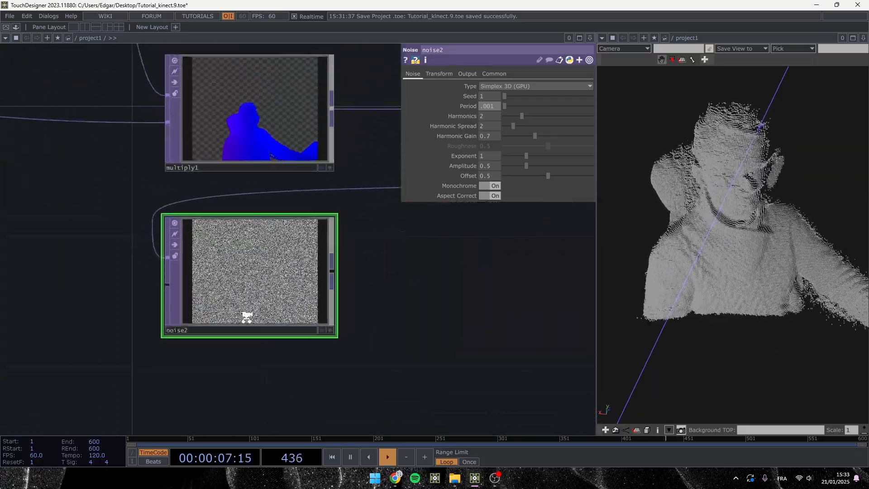
Add a Math TOP after noise2, connected to its output
{"action": "scroll", "coordinate": [248, 317], "scroll_direction": "down", "scroll_amount": 3}
{"action": "right_click", "coordinate": [281, 294]}
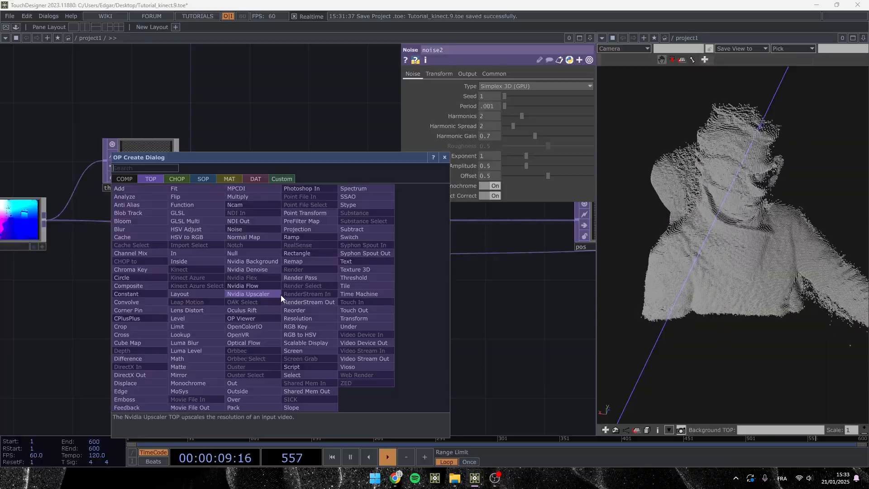
{"action": "type", "text": "math"}
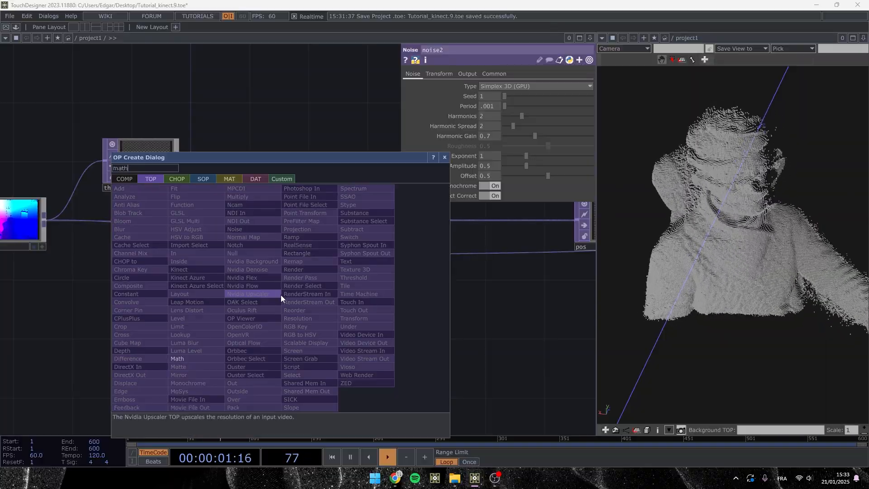
{"action": "left_click", "coordinate": [191, 358]}
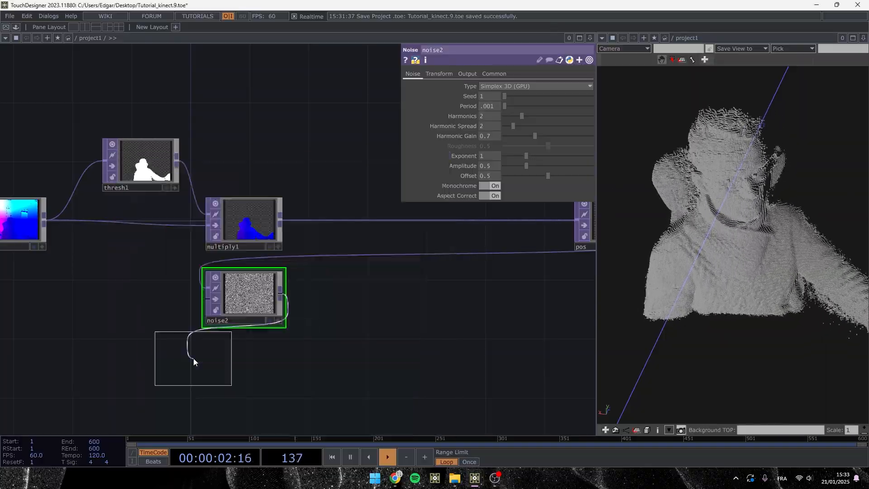
{"action": "left_click", "coordinate": [339, 296]}
{"action": "scroll", "coordinate": [340, 296], "scroll_direction": "up", "scroll_amount": 4}
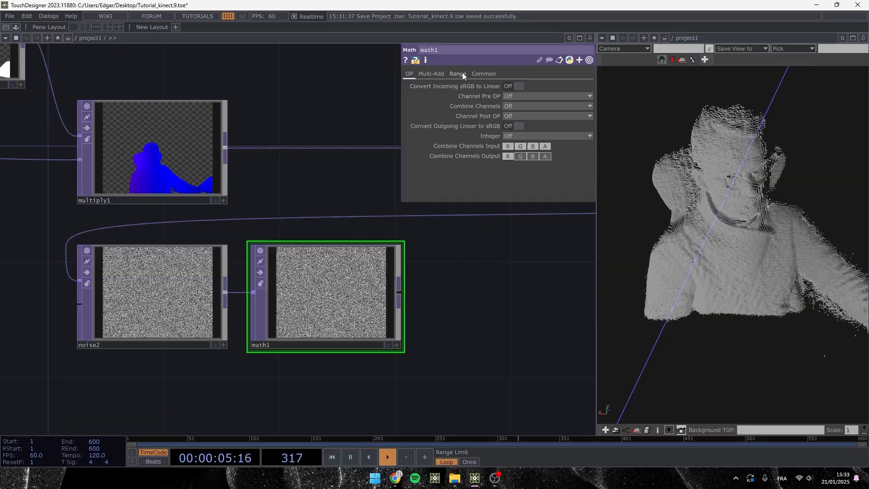
Reference noise2's amplitude parameter in the upper value of math1's From Range
{"action": "left_click", "coordinate": [458, 73]}
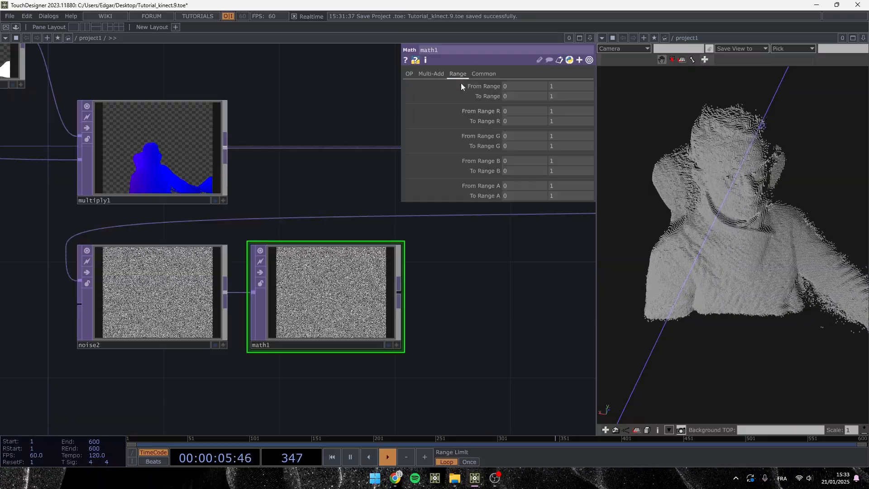
{"action": "left_click", "coordinate": [157, 298]}
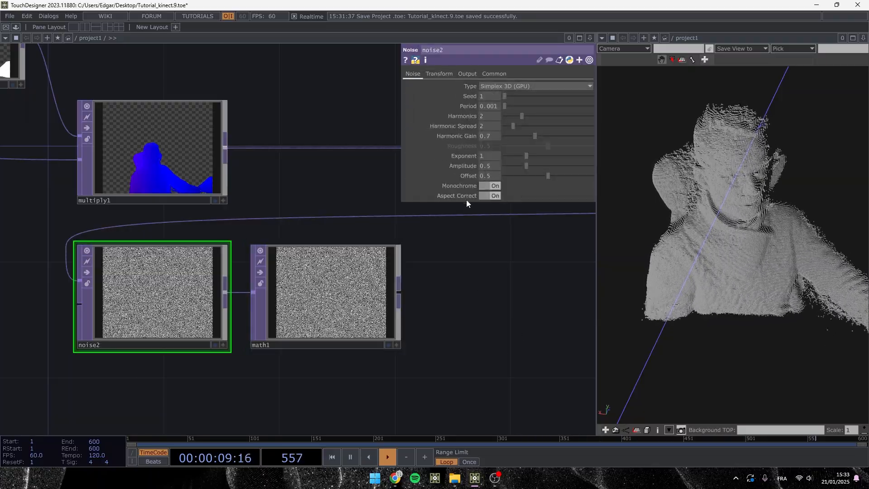
{"action": "left_click", "coordinate": [341, 265]}
{"action": "left_click_drag", "start_coordinate": [340, 265], "coordinate": [564, 85]}
{"action": "left_click", "coordinate": [569, 79]}
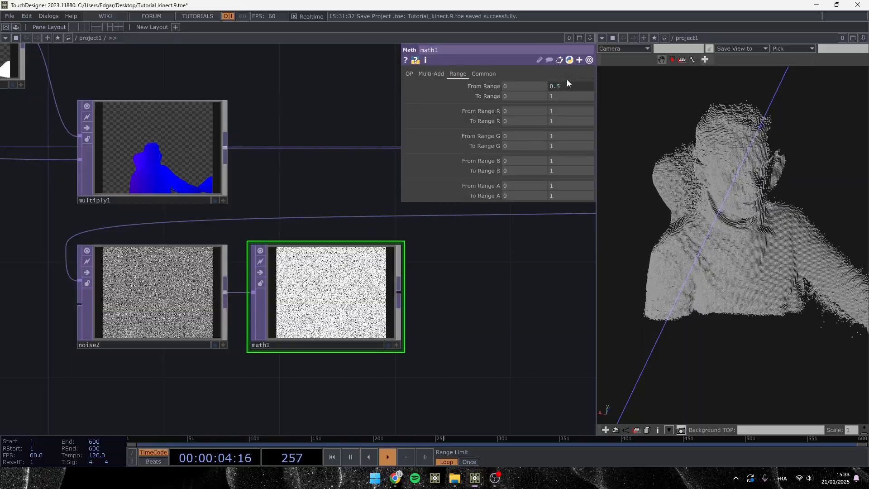
Multiply the noise2 amplitude reference in math1's upper From Range value by 2, giving op('noise2').par.amp*2
{"action": "left_click", "coordinate": [489, 85]}
{"action": "left_click", "coordinate": [490, 86]}
{"action": "left_click", "coordinate": [491, 85]}
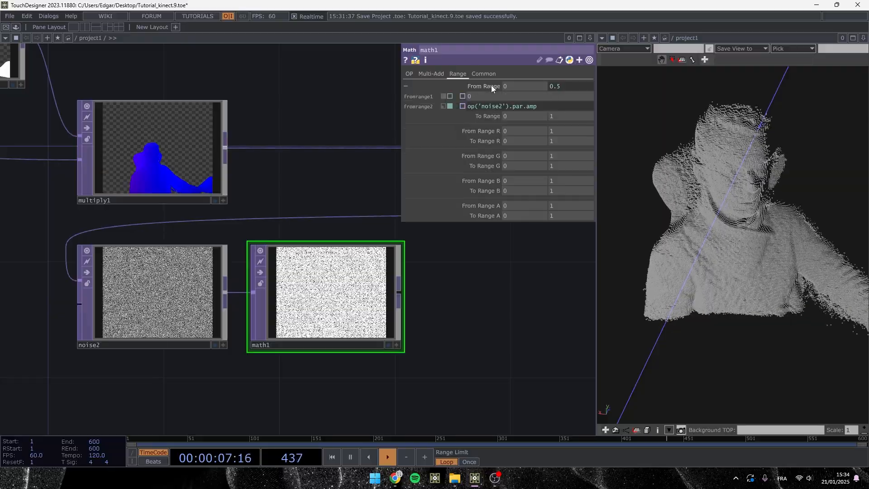
{"action": "left_click", "coordinate": [484, 85]}
{"action": "left_click", "coordinate": [484, 86]}
{"action": "left_click", "coordinate": [552, 107]}
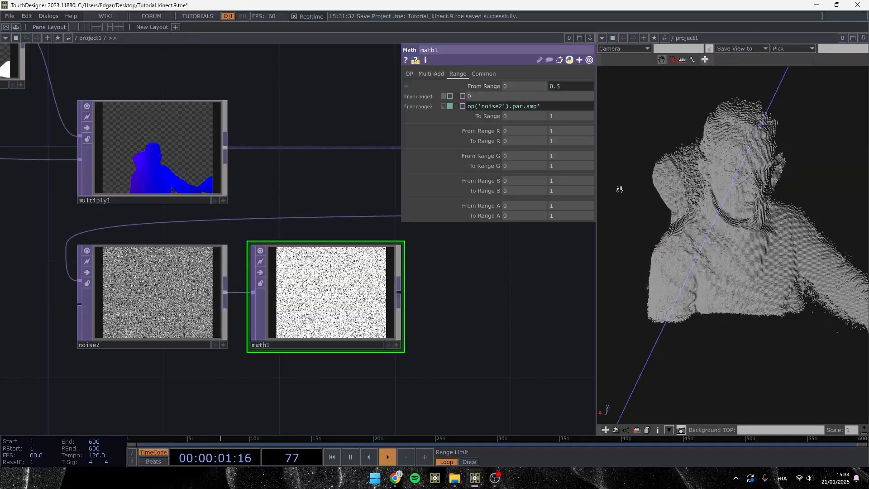
{"action": "key", "text": "Return"}
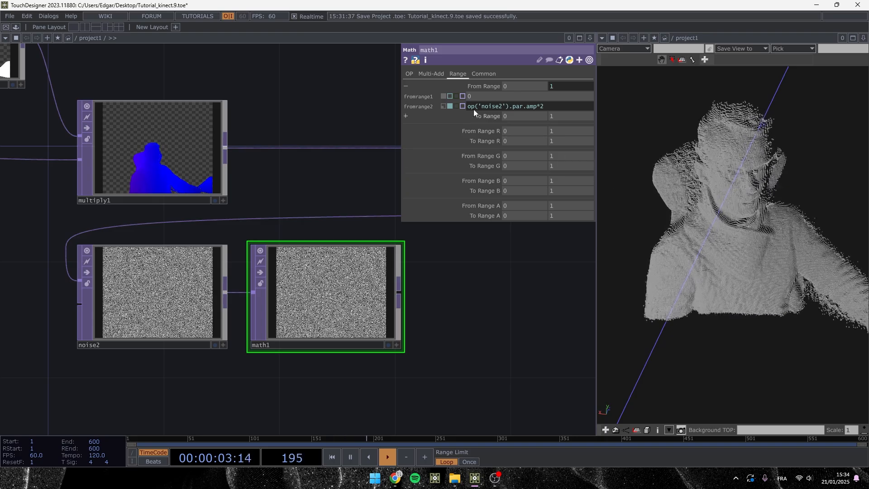
{"action": "left_click", "coordinate": [486, 86]}
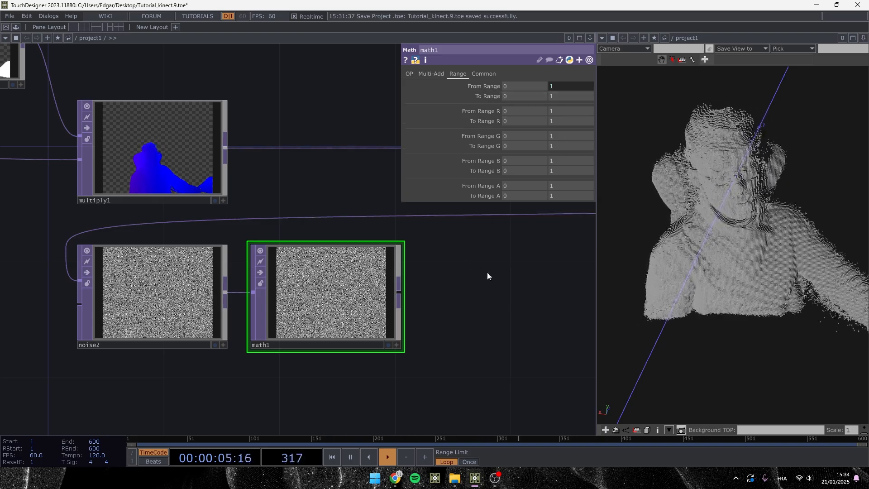
Add a Null TOP after math1, place it below pos and rename it scale
{"action": "scroll", "coordinate": [317, 276], "scroll_direction": "down", "scroll_amount": 4}
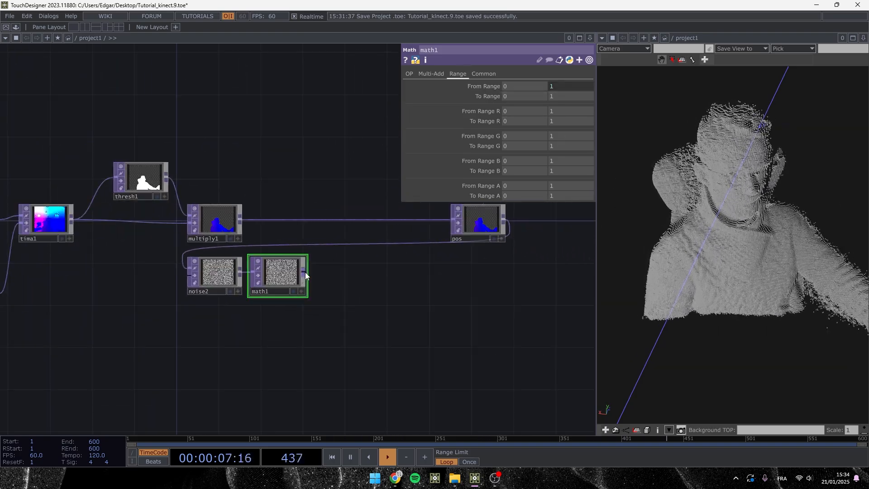
{"action": "right_click", "coordinate": [305, 272]}
{"action": "left_click", "coordinate": [284, 230]}
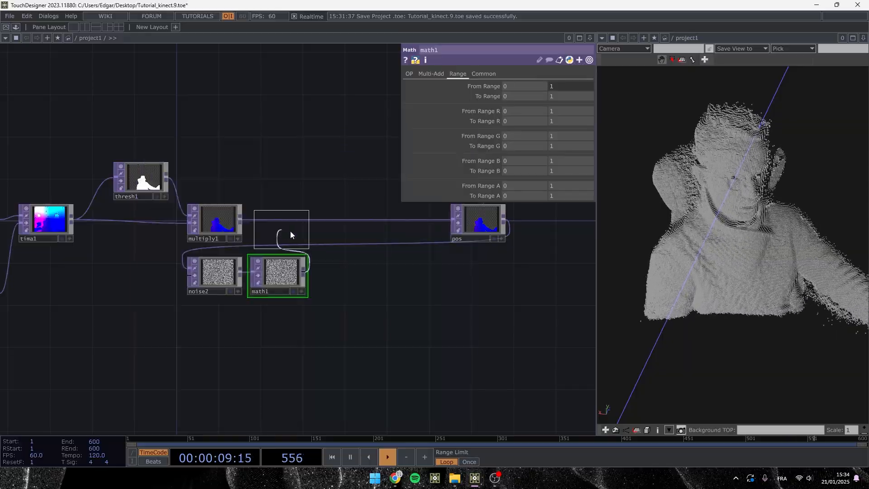
{"action": "left_click", "coordinate": [478, 268]}
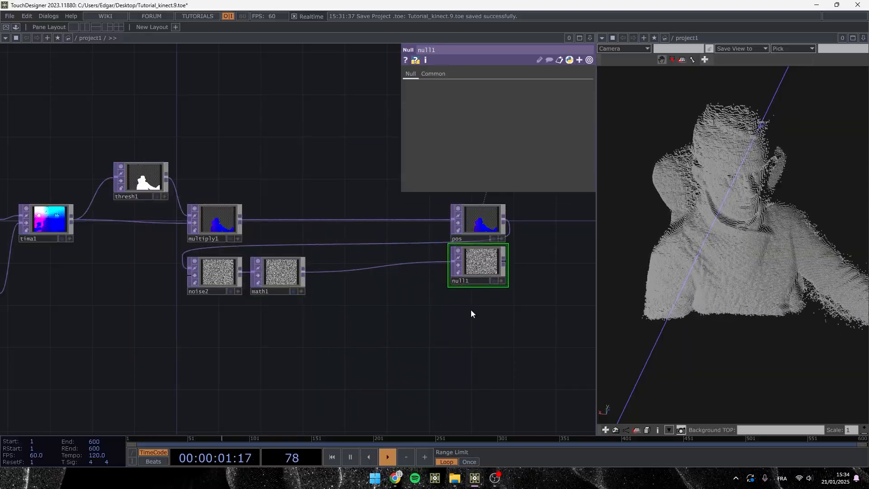
{"action": "left_click", "coordinate": [469, 291]}
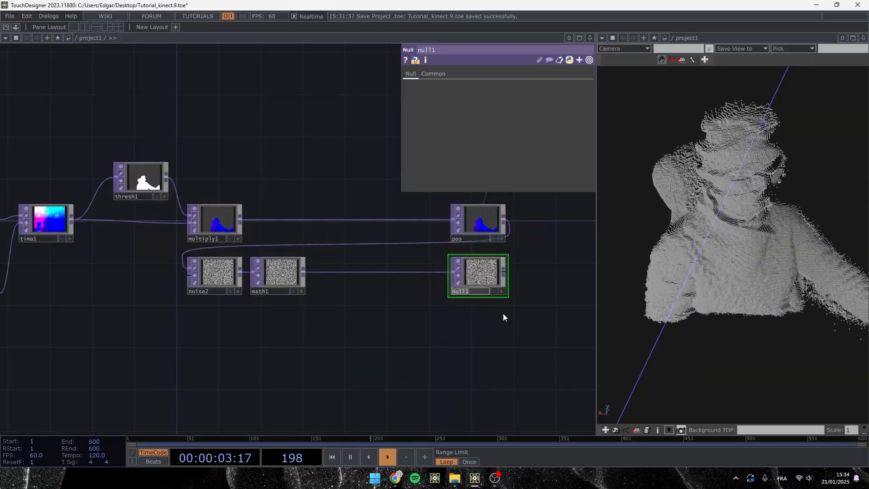
{"action": "type", "text": "scale"}
{"action": "key", "text": "Return"}
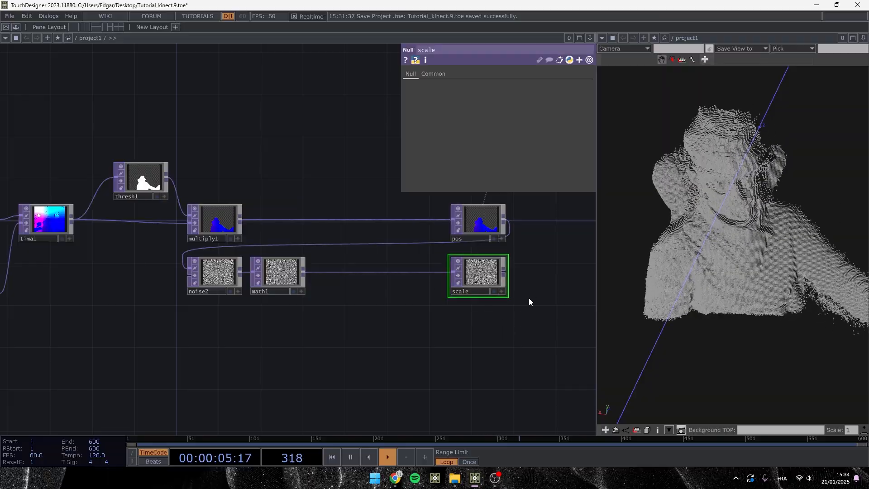
Assign the scale null as geo1's instance Scale OP, using the r channel for Scale X, Y and Z
{"action": "left_click_drag", "start_coordinate": [517, 275], "coordinate": [220, 332]}
{"action": "left_click", "coordinate": [245, 73]}
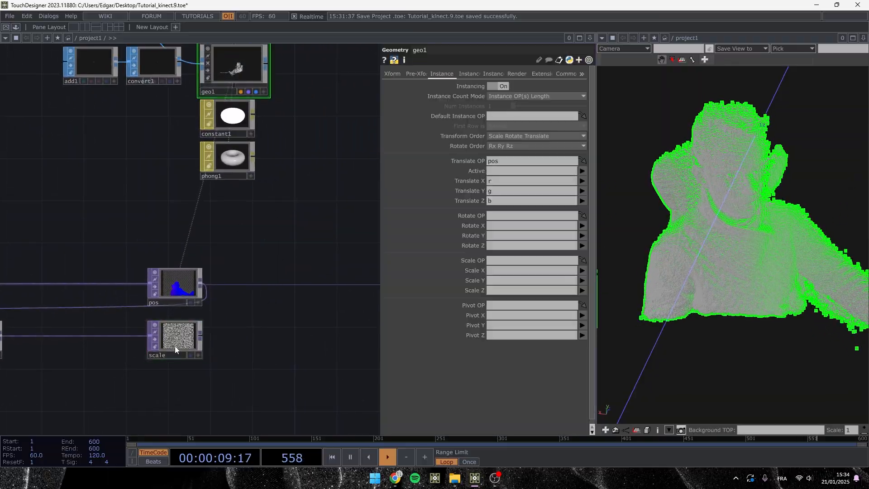
{"action": "left_click_drag", "start_coordinate": [174, 345], "coordinate": [473, 262]}
{"action": "left_click", "coordinate": [501, 270]}
{"action": "type", "text": "r"}
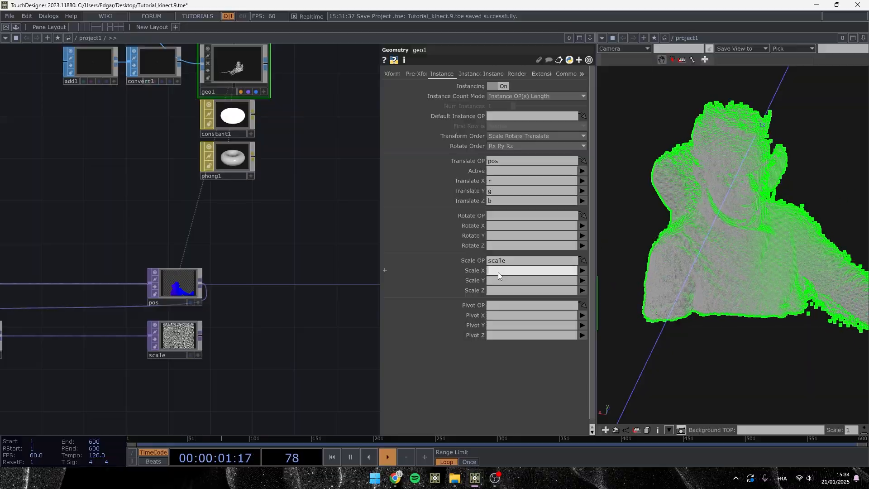
{"action": "left_click", "coordinate": [496, 281]}
{"action": "type", "text": "r"}
{"action": "left_click", "coordinate": [495, 290]}
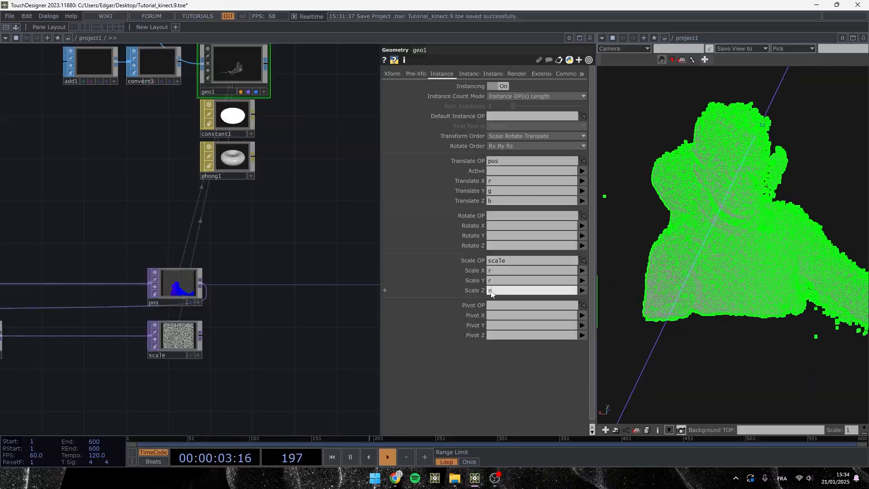
{"action": "type", "text": "r"}
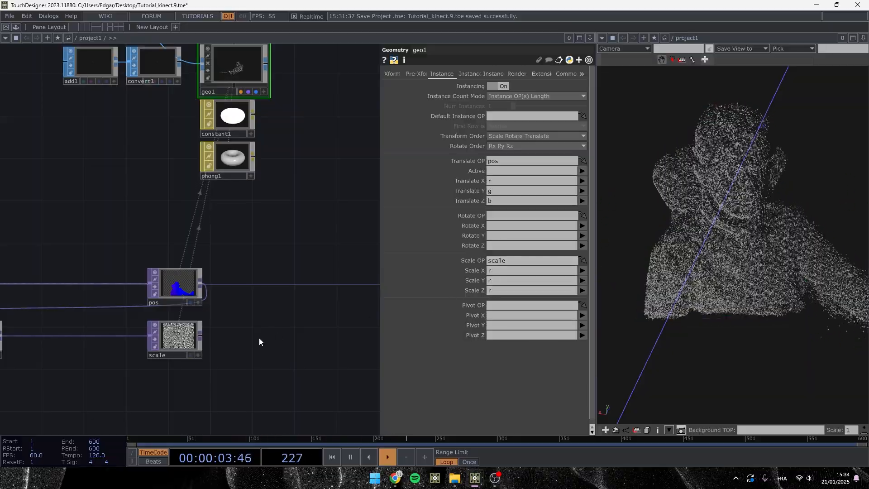
Try the g channel for geo1's Scale X and Y and the b channel for Scale Z
{"action": "left_click", "coordinate": [498, 290]}
{"action": "type", "text": "g"}
{"action": "left_click", "coordinate": [493, 280]}
{"action": "type", "text": "b"}
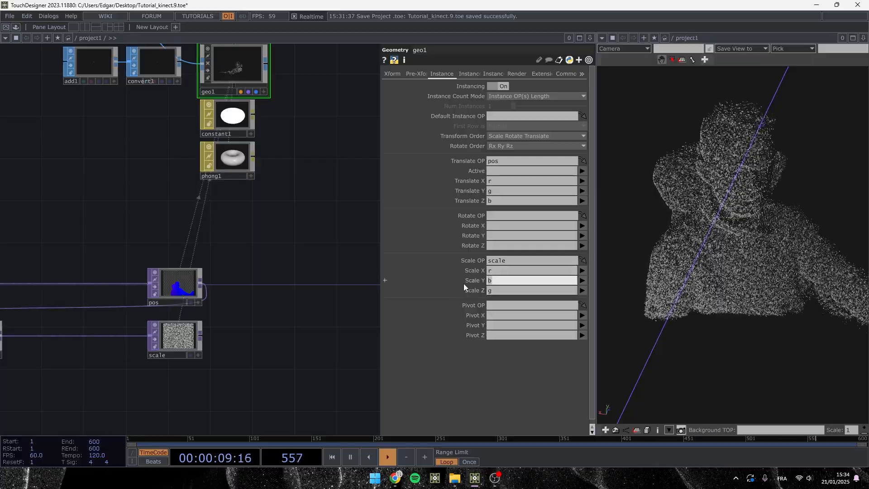
{"action": "left_click", "coordinate": [503, 271]}
{"action": "type", "text": "g"}
{"action": "left_click", "coordinate": [498, 290]}
{"action": "type", "text": "b"}
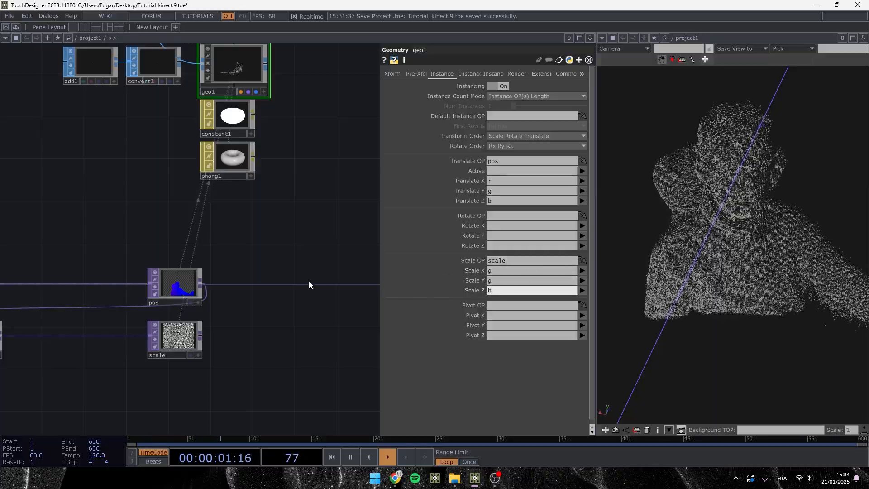
{"action": "key", "text": "Return"}
{"action": "scroll", "coordinate": [179, 363], "scroll_direction": "up", "scroll_amount": 10}
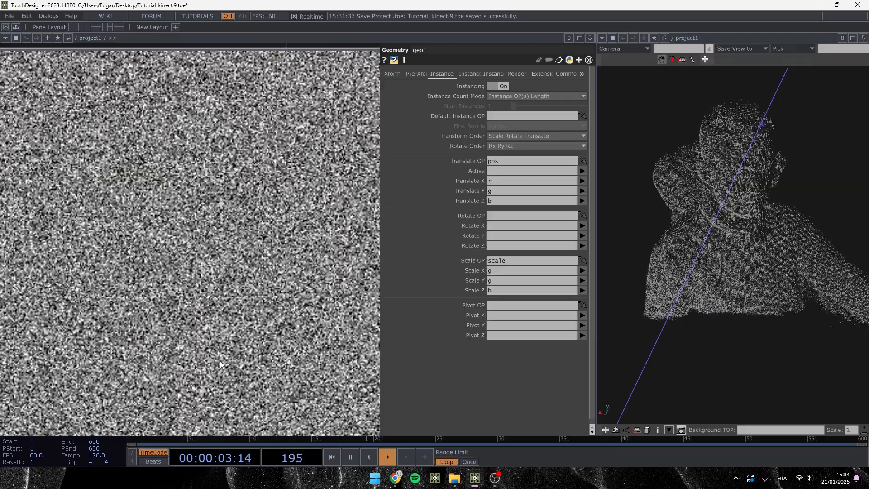
{"action": "scroll", "coordinate": [234, 312], "scroll_direction": "down", "scroll_amount": 8}
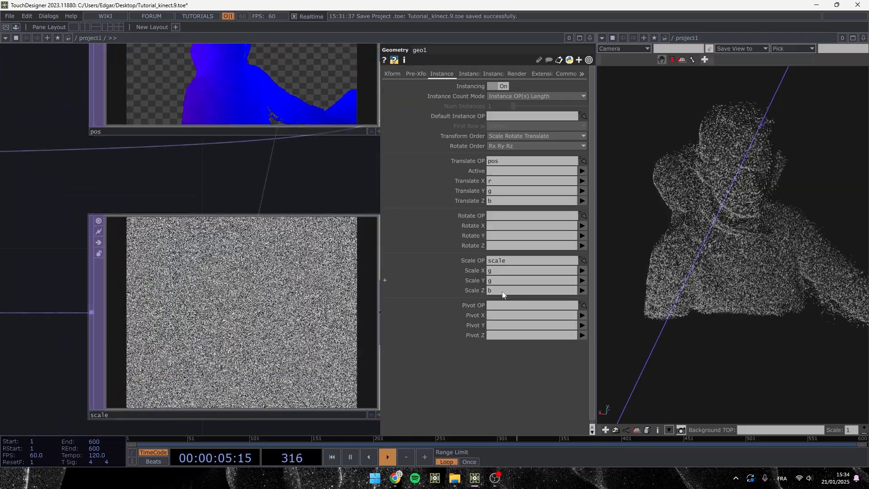
Return geo1's instance Scale X, Y and Z to the r channel
{"action": "left_click", "coordinate": [500, 270]}
{"action": "type", "text": "r"}
{"action": "left_click", "coordinate": [499, 279]}
{"action": "type", "text": "r"}
{"action": "left_click", "coordinate": [501, 291]}
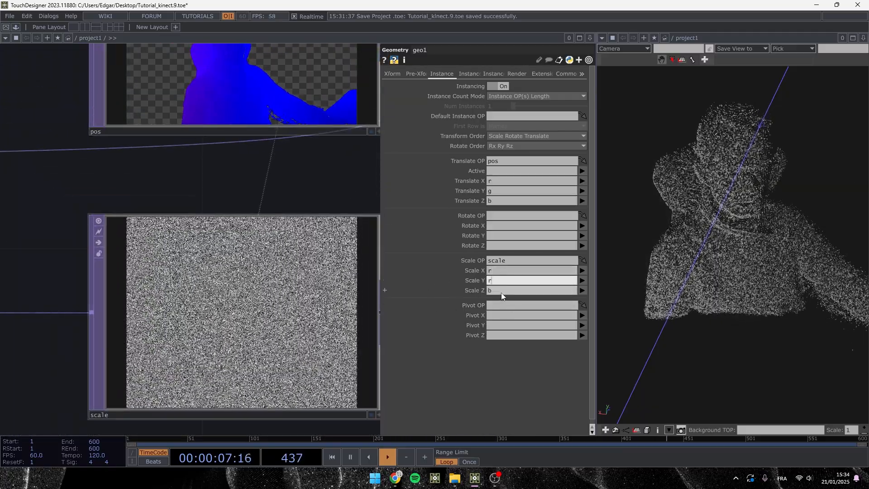
{"action": "type", "text": "r"}
{"action": "key", "text": "Return"}
{"action": "scroll", "coordinate": [278, 301], "scroll_direction": "down", "scroll_amount": 6}
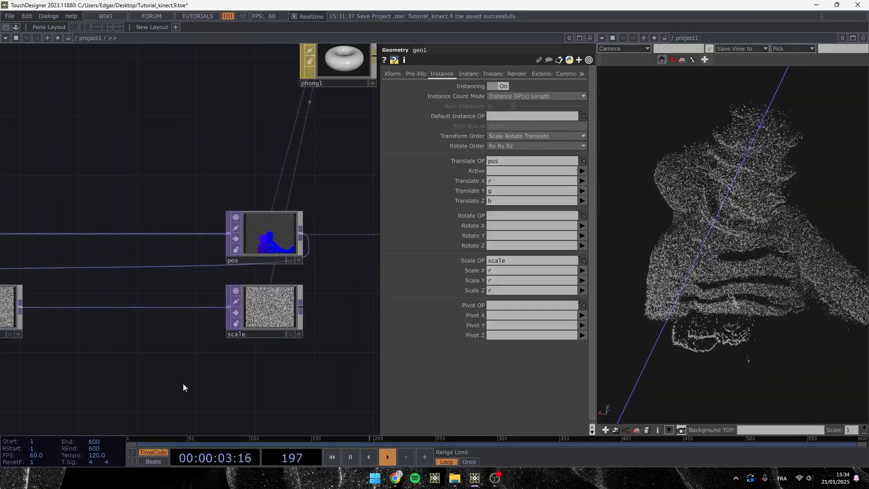
Try 1 as the lower To Range value of math1 and settle on 0.5
{"action": "left_click_drag", "start_coordinate": [138, 340], "coordinate": [205, 370]}
{"action": "left_click", "coordinate": [33, 263]}
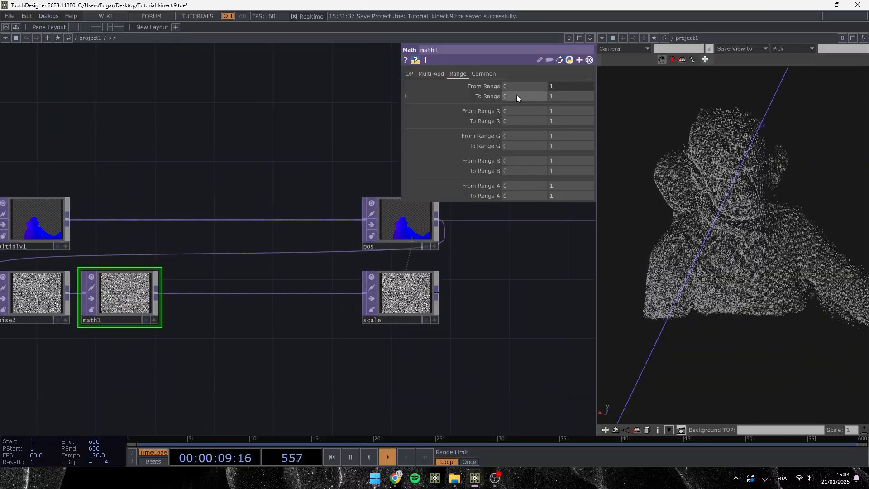
{"action": "middle_click_drag", "start_coordinate": [517, 96], "coordinate": [562, 97]}
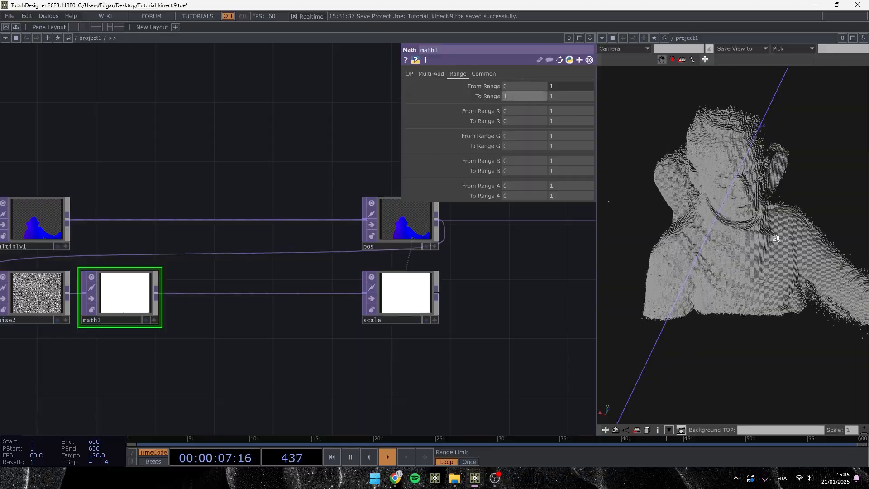
{"action": "left_click_drag", "start_coordinate": [776, 238], "coordinate": [692, 251]}
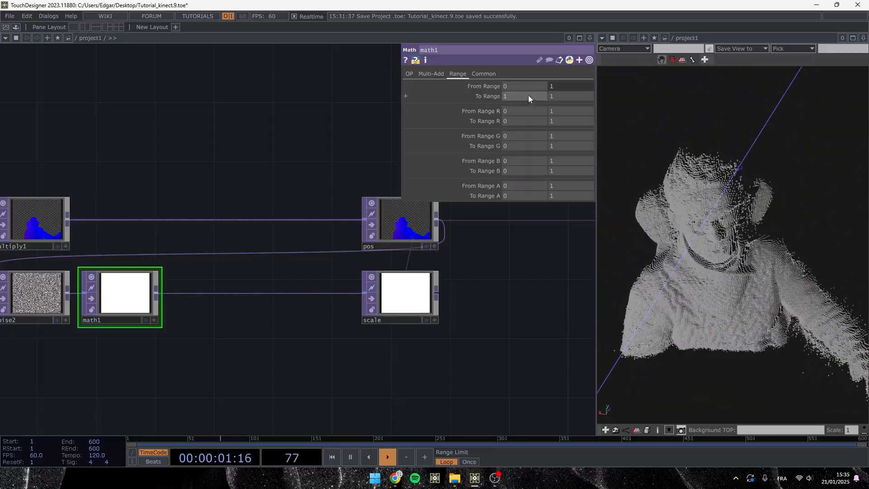
{"action": "middle_click_drag", "start_coordinate": [528, 96], "coordinate": [489, 96]}
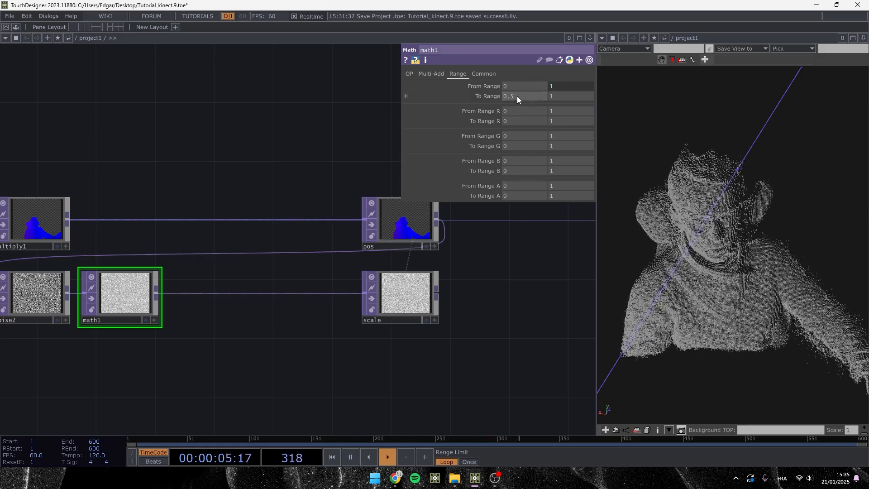
Try a period of 0.42 on noise2 and set it back to .001
{"action": "left_click", "coordinate": [42, 300]}
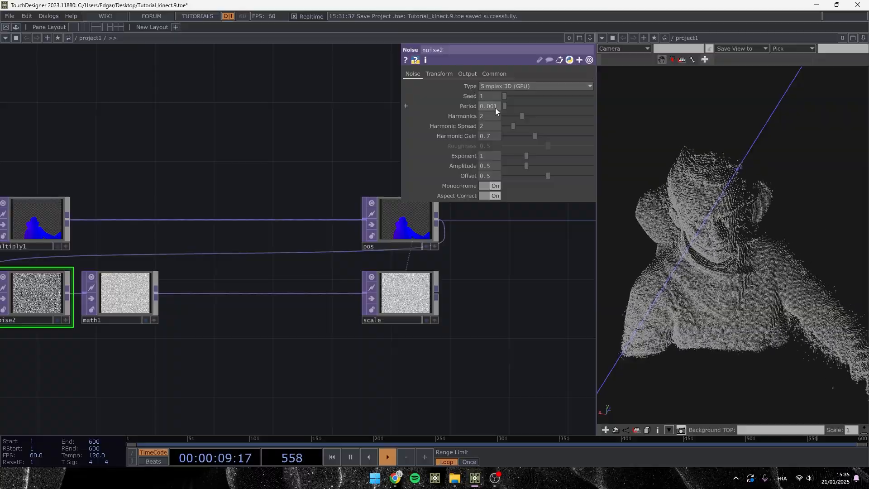
{"action": "left_click_drag", "start_coordinate": [509, 105], "coordinate": [523, 105]}
{"action": "scroll", "coordinate": [81, 260], "scroll_direction": "up", "scroll_amount": 5}
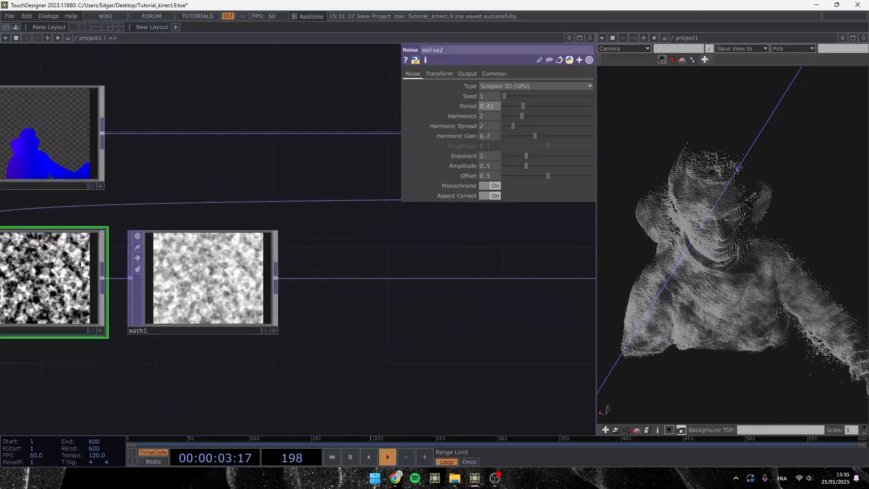
{"action": "scroll", "coordinate": [81, 271], "scroll_direction": "down", "scroll_amount": 5}
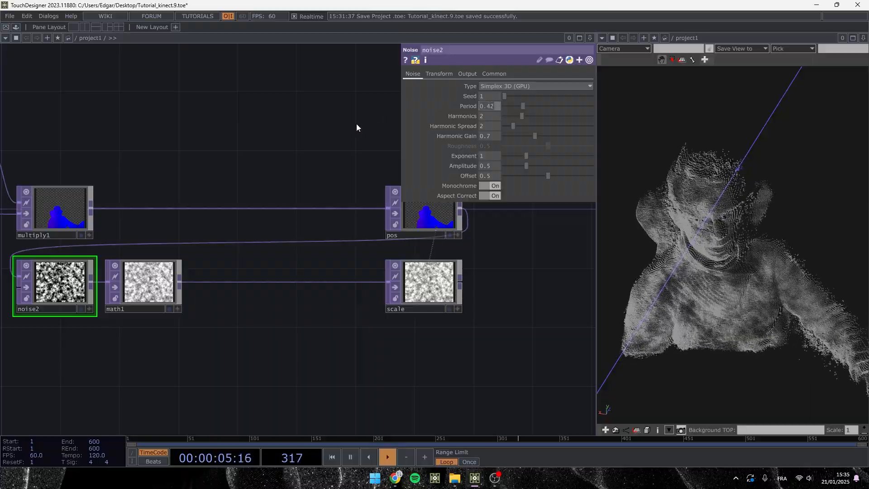
{"action": "type", "text": ".001"}
{"action": "key", "text": "Return"}
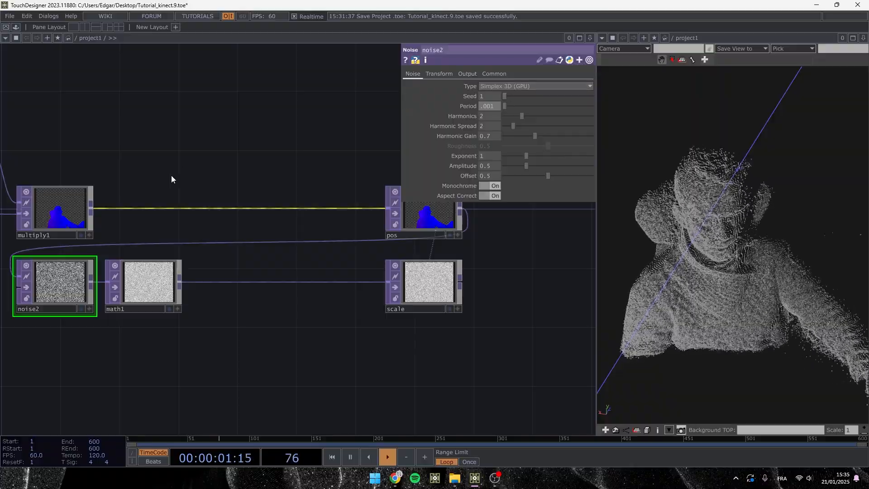
Raise the upper To Range value of math1 to 3
{"action": "left_click_drag", "start_coordinate": [714, 304], "coordinate": [733, 255]}
{"action": "right_click_drag", "start_coordinate": [733, 255], "coordinate": [733, 279]}
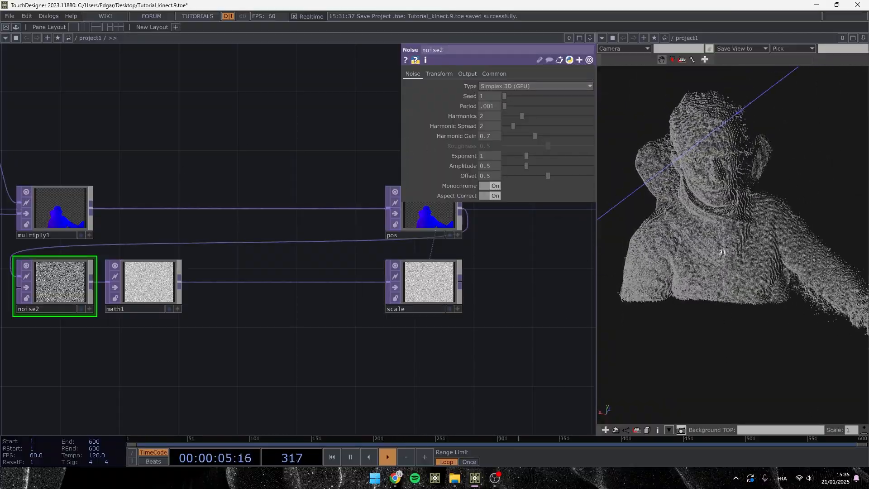
{"action": "scroll", "coordinate": [726, 230], "scroll_direction": "down", "scroll_amount": 5}
{"action": "scroll", "coordinate": [732, 234], "scroll_direction": "up", "scroll_amount": 2}
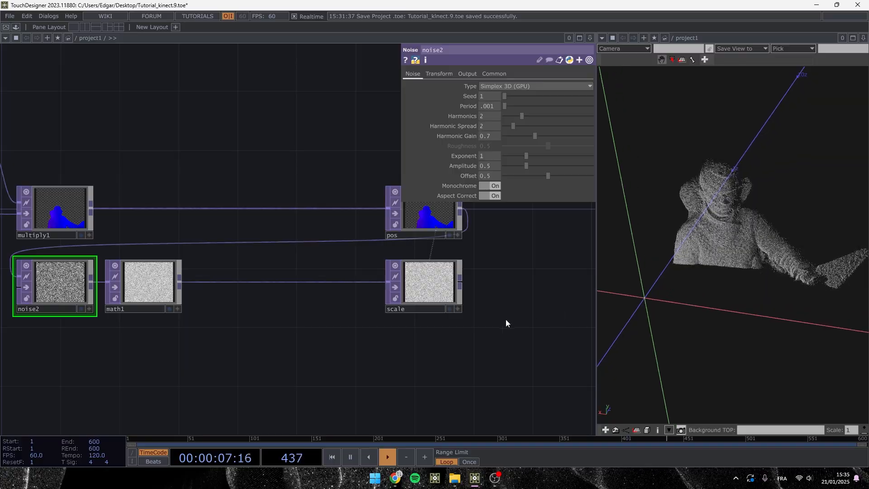
{"action": "left_click", "coordinate": [148, 282]}
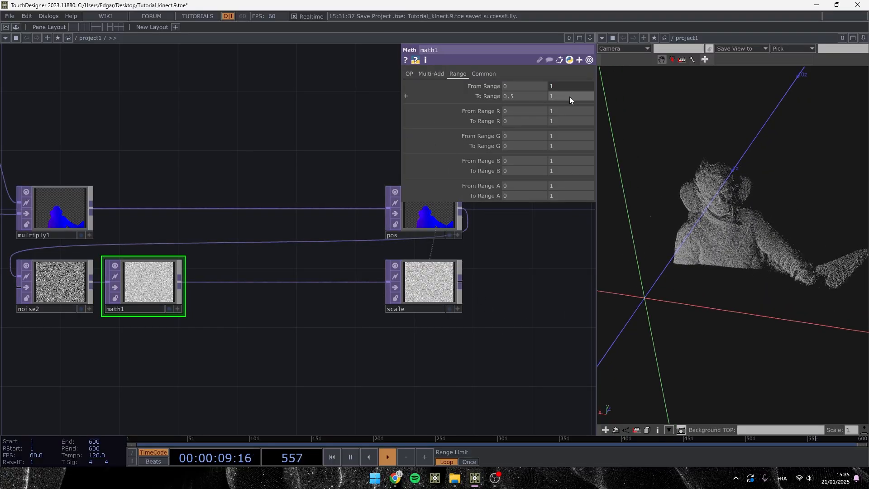
{"action": "mouse_move", "coordinate": [572, 97]}
{"action": "middle_mouse_down"}
{"action": "mouse_move", "coordinate": [601, 96]}
{"action": "mouse_move", "coordinate": [568, 96]}
{"action": "middle_mouse_up"}
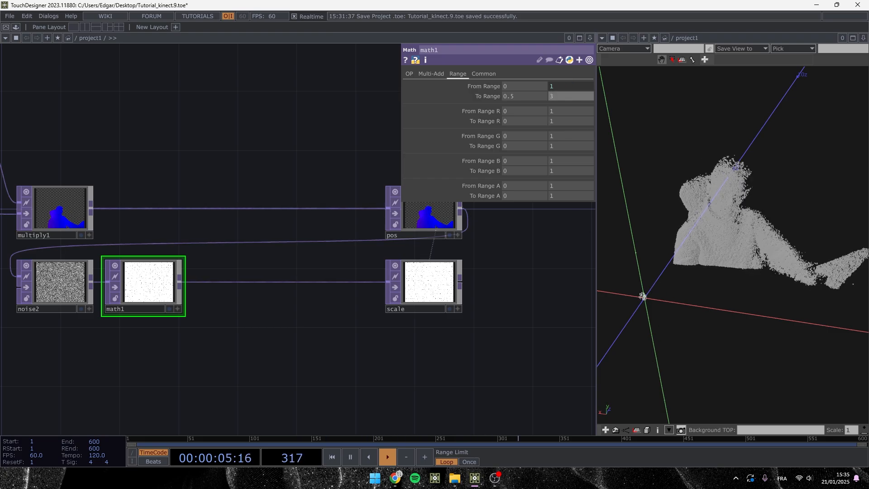
Examine the size variation of the instanced boxes on the figure up close in the 3D viewer
{"action": "scroll", "coordinate": [648, 296], "scroll_direction": "up", "scroll_amount": 5}
{"action": "scroll", "coordinate": [652, 290], "scroll_direction": "down", "scroll_amount": 3}
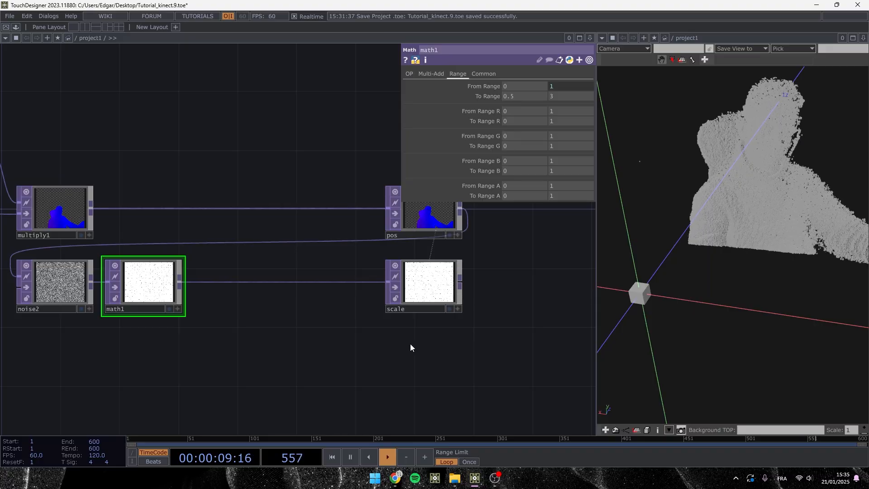
{"action": "scroll", "coordinate": [410, 348], "scroll_direction": "down", "scroll_amount": 3}
{"action": "left_click_drag", "start_coordinate": [494, 393], "coordinate": [214, 367]}
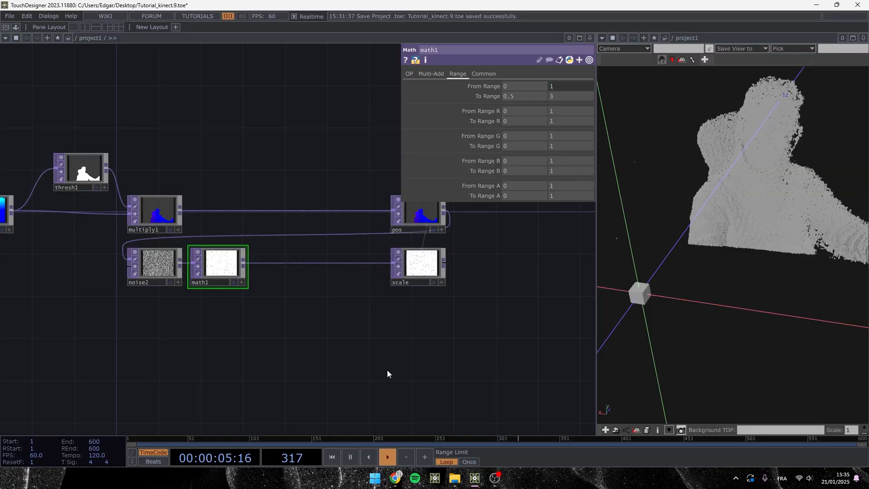
{"action": "scroll", "coordinate": [781, 182], "scroll_direction": "up", "scroll_amount": 8}
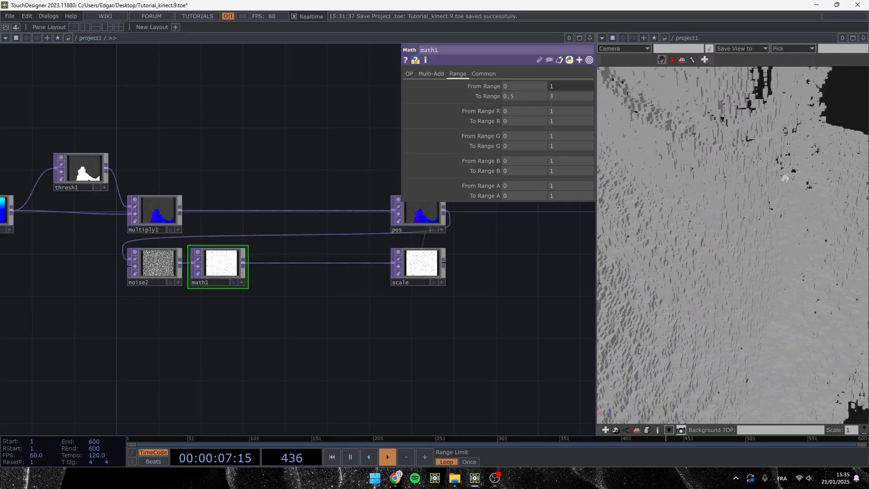
{"action": "scroll", "coordinate": [786, 175], "scroll_direction": "down", "scroll_amount": 2}
{"action": "left_click_drag", "start_coordinate": [786, 176], "coordinate": [727, 159]}
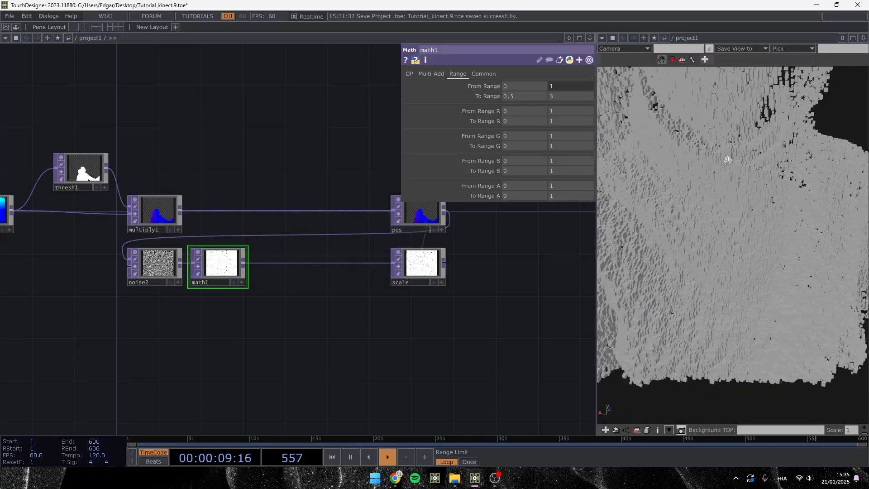
Pause the timeline and widen the 3D viewer pane to about half of the workspace
{"action": "right_click", "coordinate": [727, 159]}
{"action": "left_click", "coordinate": [463, 370]}
{"action": "key", "text": "space"}
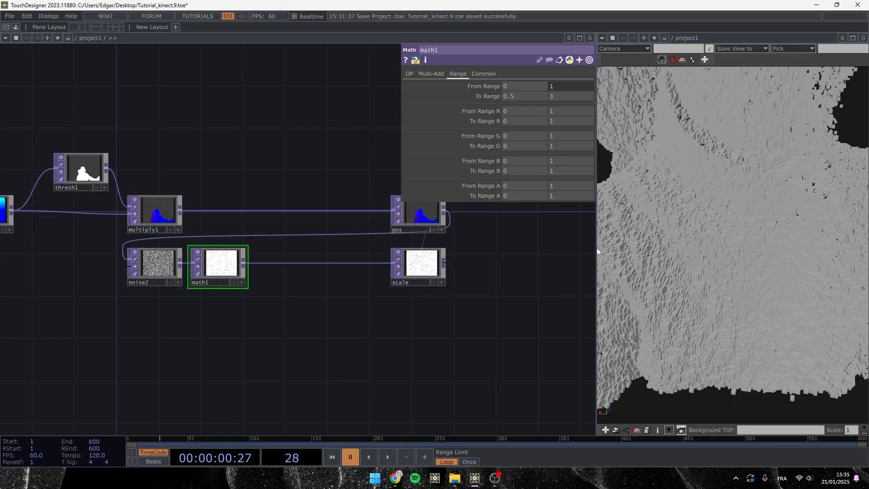
{"action": "left_click_drag", "start_coordinate": [597, 248], "coordinate": [377, 259]}
Inspect the paused point cloud of boxes from close up, then from far enough away to see the whole figure
{"action": "left_click_drag", "start_coordinate": [543, 264], "coordinate": [606, 240]}
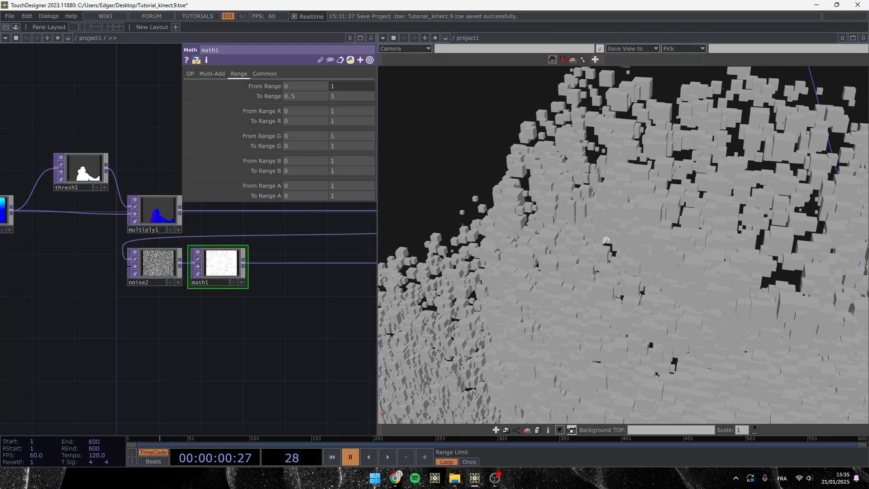
{"action": "scroll", "coordinate": [655, 207], "scroll_direction": "down", "scroll_amount": 5}
{"action": "left_click_drag", "start_coordinate": [656, 207], "coordinate": [633, 285]}
{"action": "scroll", "coordinate": [634, 281], "scroll_direction": "up", "scroll_amount": 5}
{"action": "scroll", "coordinate": [636, 276], "scroll_direction": "down", "scroll_amount": 2}
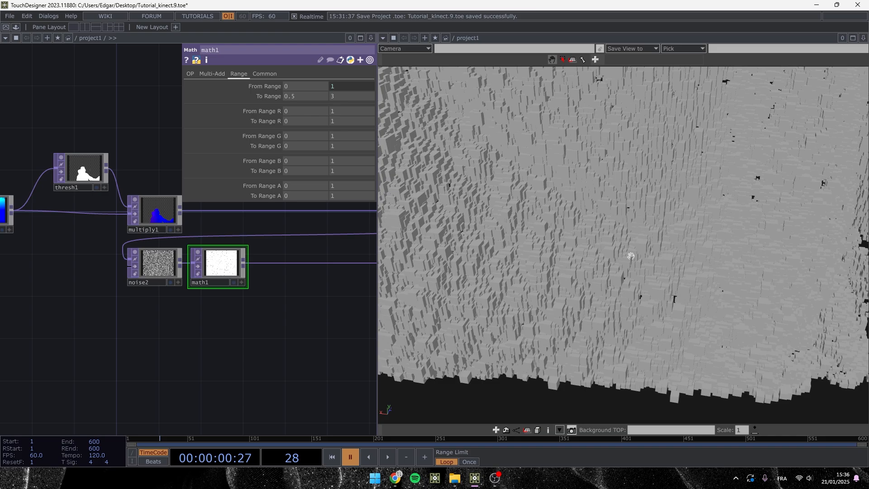
{"action": "scroll", "coordinate": [581, 204], "scroll_direction": "down", "scroll_amount": 8}
{"action": "right_click_drag", "start_coordinate": [591, 124], "coordinate": [597, 186]}
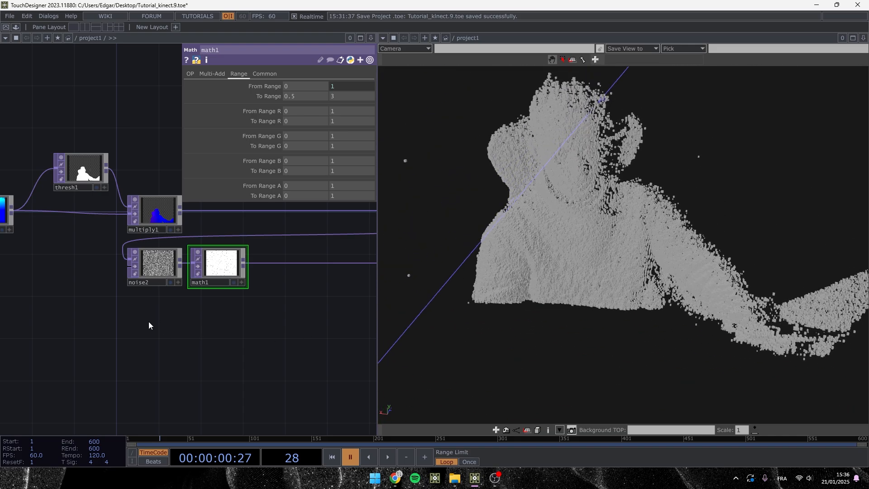
Duplicate the noise2, math1 and scale chain directly below the original and delete the copied Math node
{"action": "scroll", "coordinate": [245, 344], "scroll_direction": "down", "scroll_amount": 5}
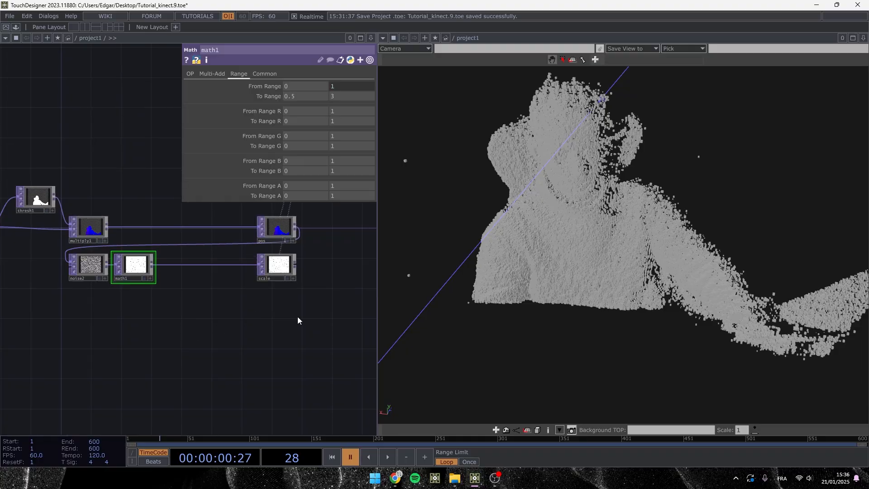
{"action": "left_click_drag", "start_coordinate": [298, 320], "coordinate": [62, 252]}
{"action": "key", "text": "ctrl+c"}
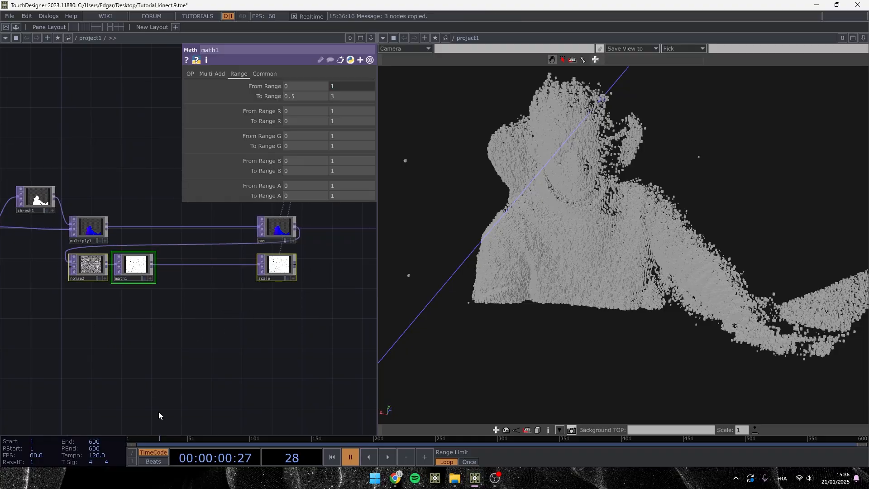
{"action": "key", "text": "ctrl+v"}
{"action": "left_click", "coordinate": [110, 357]}
{"action": "left_click", "coordinate": [137, 316]}
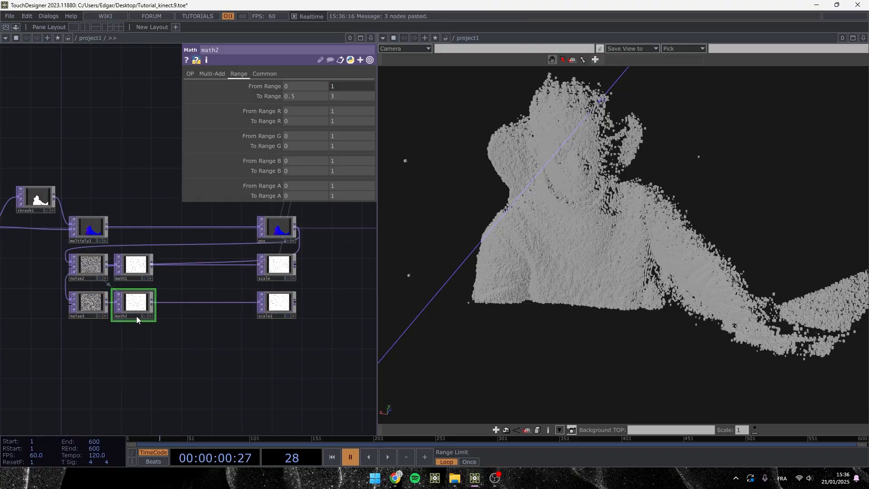
{"action": "key", "text": "Delete"}
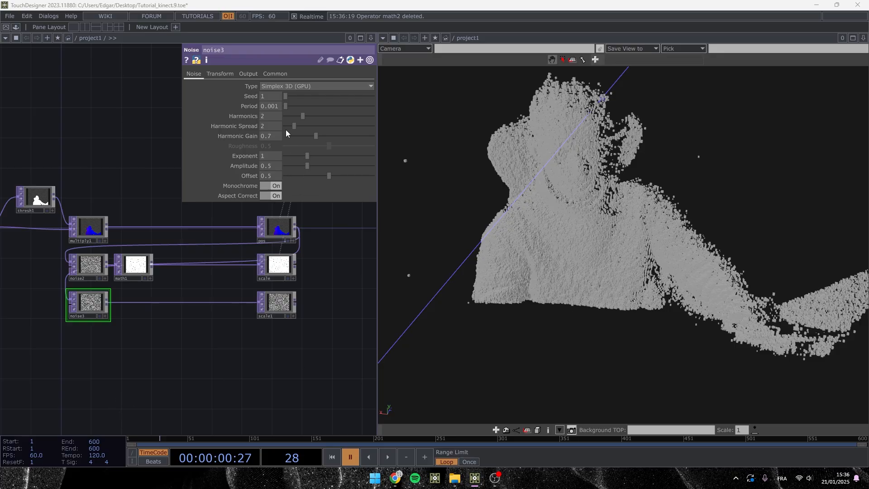
Set the noise3 operator's type to Random and turn Monochrome off
{"action": "left_click", "coordinate": [305, 85]}
{"action": "left_click", "coordinate": [281, 186]}
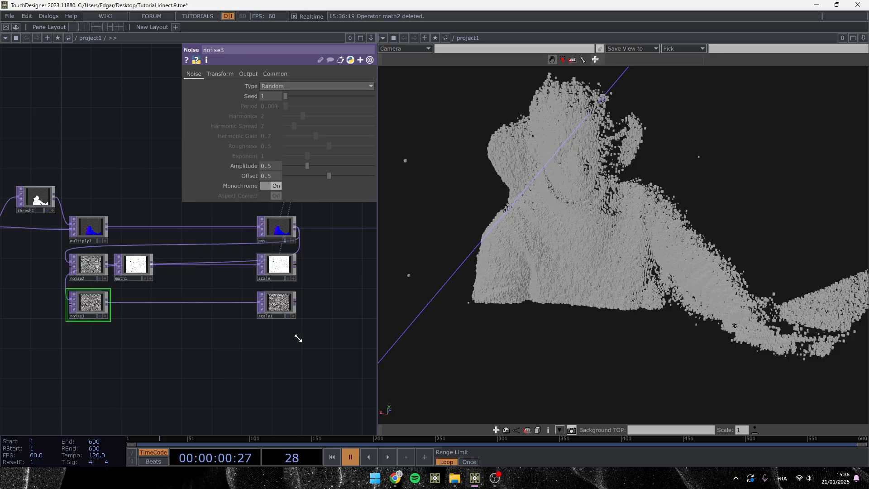
{"action": "left_click", "coordinate": [276, 186]}
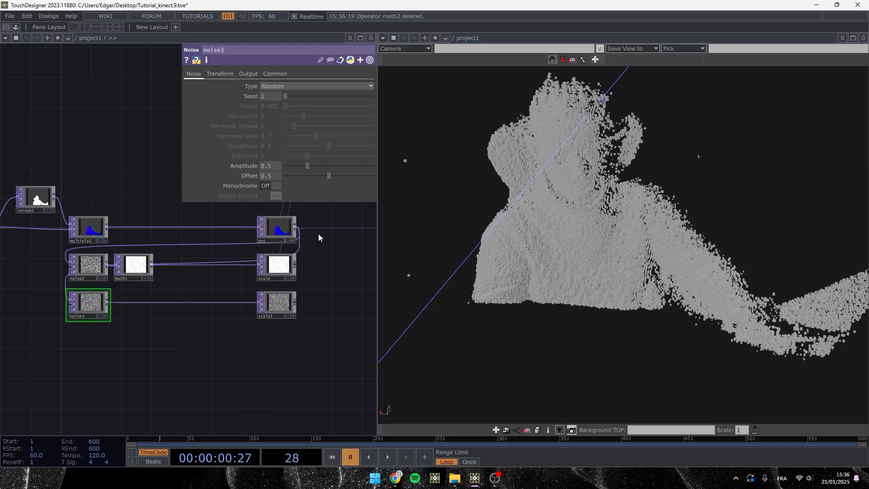
Resume playback and set noise3's offset to 0 and its amplitude to 180
{"action": "left_click", "coordinate": [387, 457]}
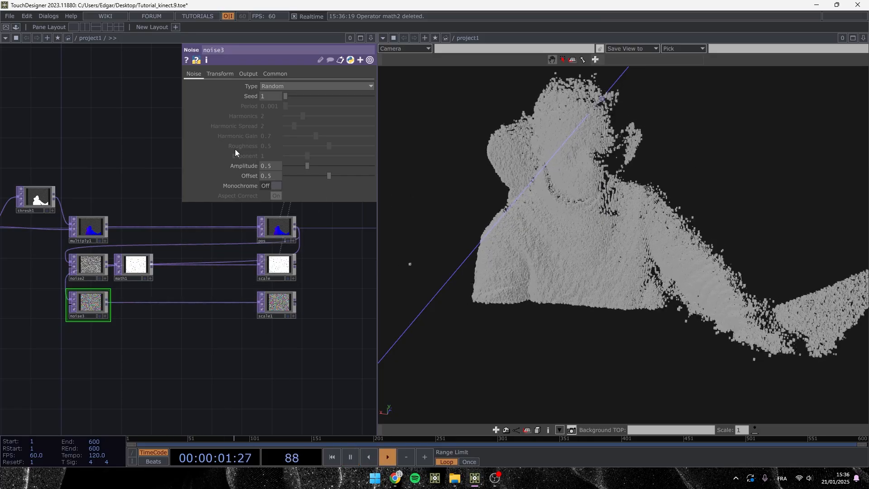
{"action": "left_click_drag", "start_coordinate": [332, 175], "coordinate": [238, 170]}
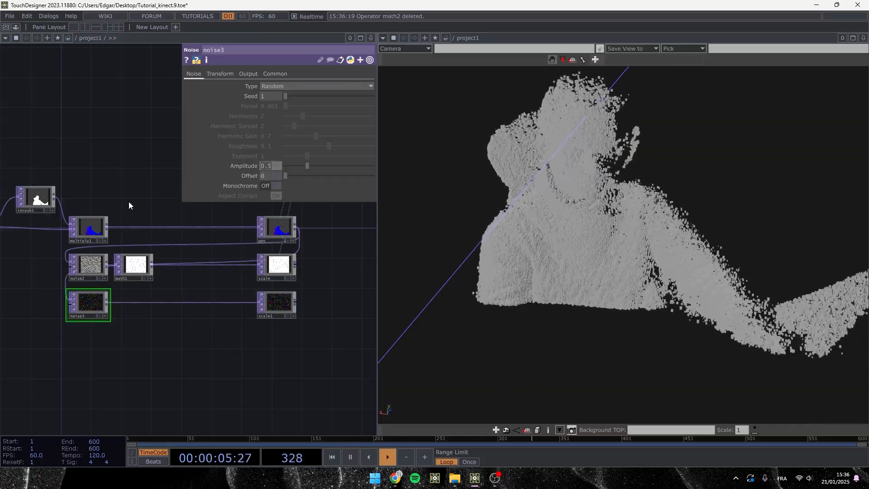
{"action": "type", "text": "180"}
{"action": "key", "text": "Return"}
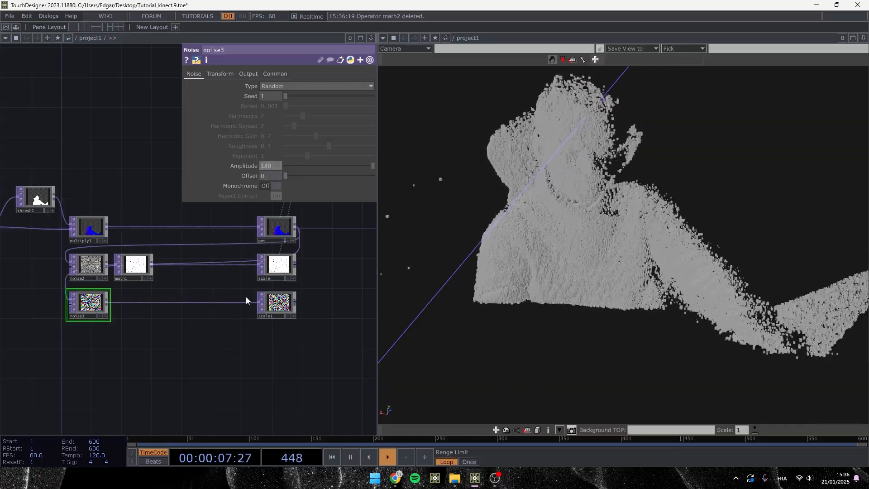
Examine the coloured noise texture of noise3 and its null output up close, comparing it with Monochrome on and off
{"action": "scroll", "coordinate": [284, 304], "scroll_direction": "up", "scroll_amount": 5}
{"action": "scroll", "coordinate": [284, 304], "scroll_direction": "up", "scroll_amount": 4}
{"action": "scroll", "coordinate": [277, 316], "scroll_direction": "down", "scroll_amount": 6}
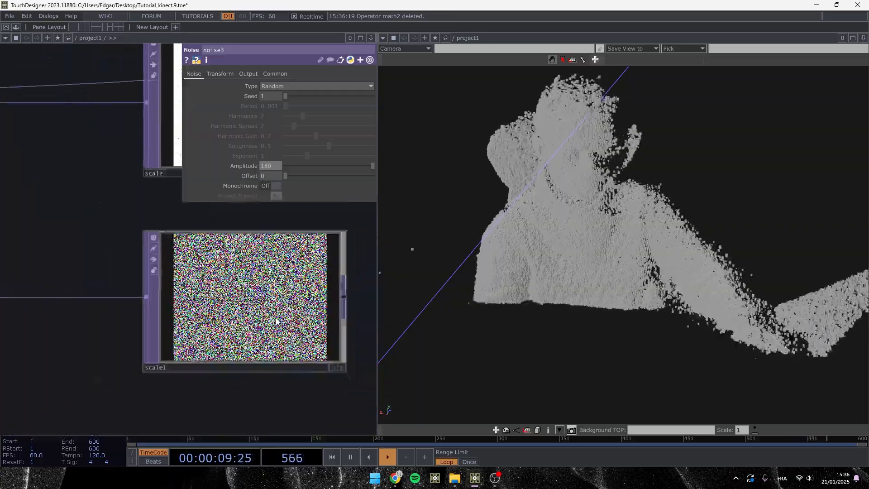
{"action": "left_click", "coordinate": [275, 186]}
{"action": "left_click", "coordinate": [274, 186]}
{"action": "scroll", "coordinate": [113, 322], "scroll_direction": "up", "scroll_amount": 8}
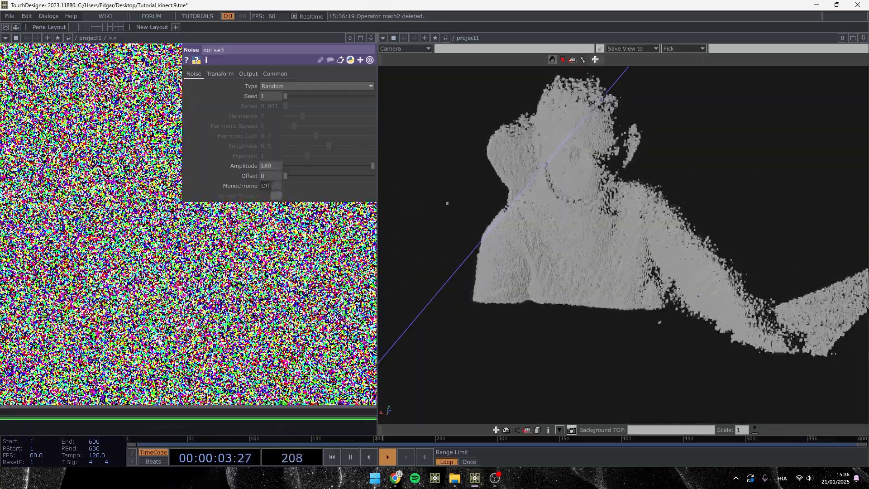
{"action": "scroll", "coordinate": [261, 290], "scroll_direction": "down", "scroll_amount": 5}
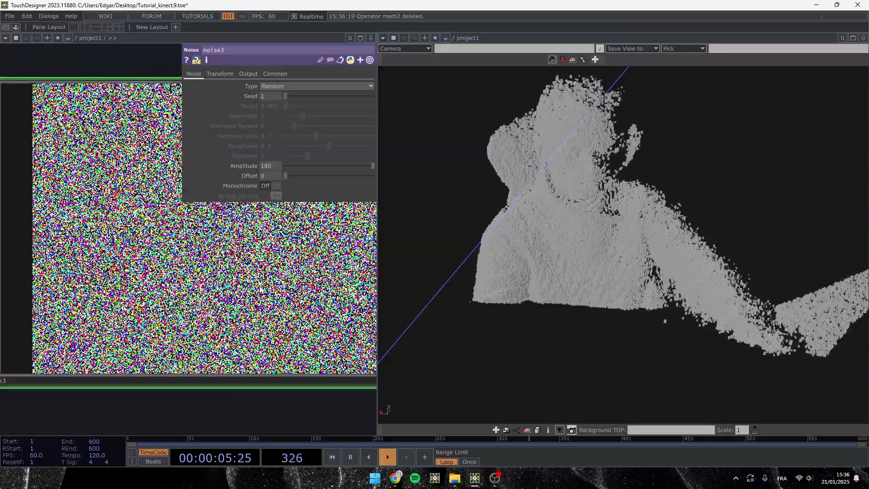
{"action": "scroll", "coordinate": [261, 289], "scroll_direction": "down", "scroll_amount": 2}
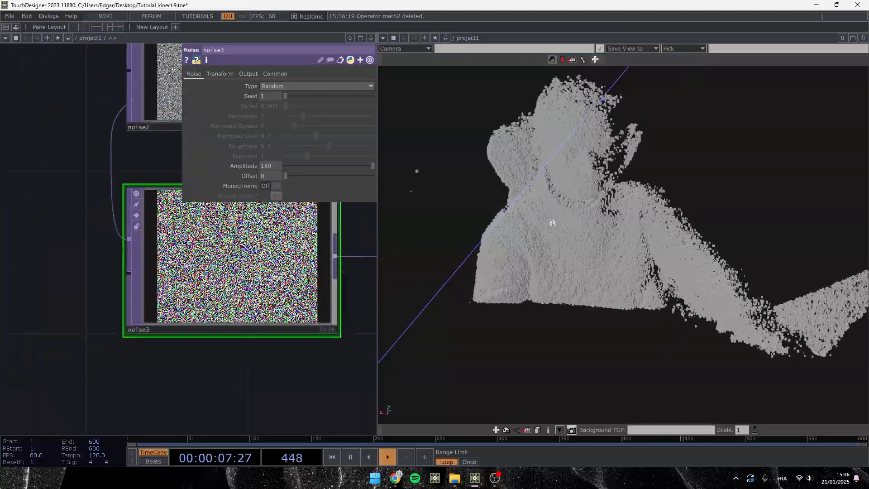
{"action": "scroll", "coordinate": [256, 316], "scroll_direction": "down", "scroll_amount": 4}
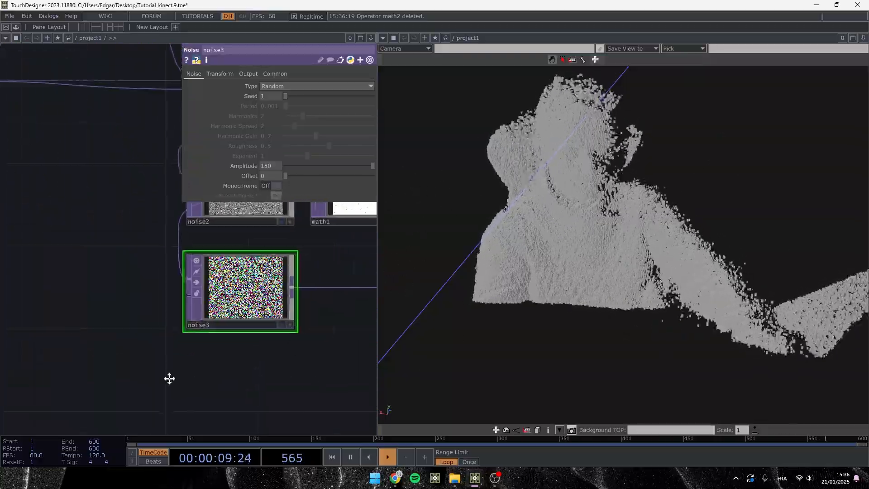
Rename the scale1 null operator fed by noise3 as rot
{"action": "left_click_drag", "start_coordinate": [169, 378], "coordinate": [36, 361]}
{"action": "scroll", "coordinate": [36, 360], "scroll_direction": "down", "scroll_amount": 3}
{"action": "left_click_drag", "start_coordinate": [146, 349], "coordinate": [23, 349]}
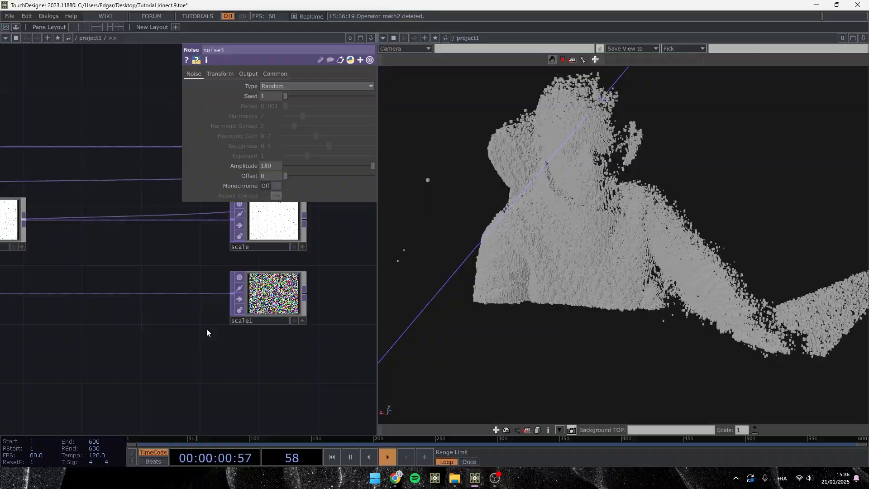
{"action": "double_click", "coordinate": [257, 319]}
{"action": "type", "text": "ro"}
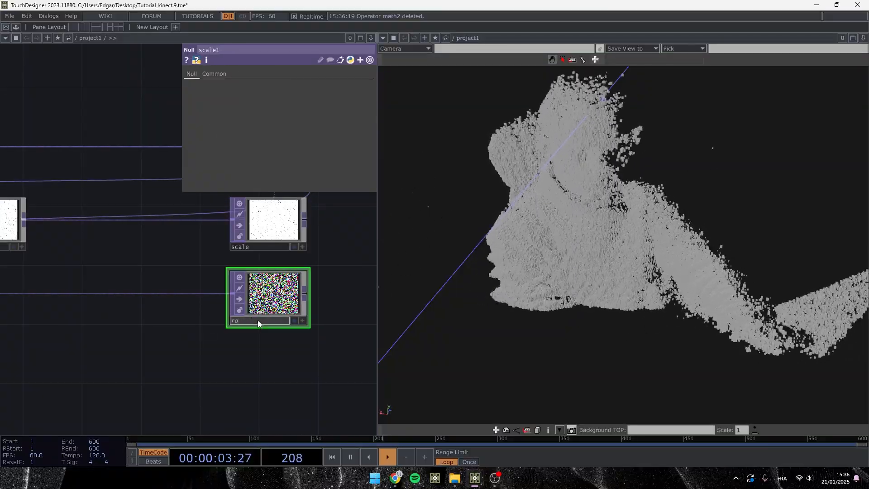
{"action": "type", "text": "t"}
{"action": "key", "text": "Return"}
{"action": "scroll", "coordinate": [253, 320], "scroll_direction": "down", "scroll_amount": 3}
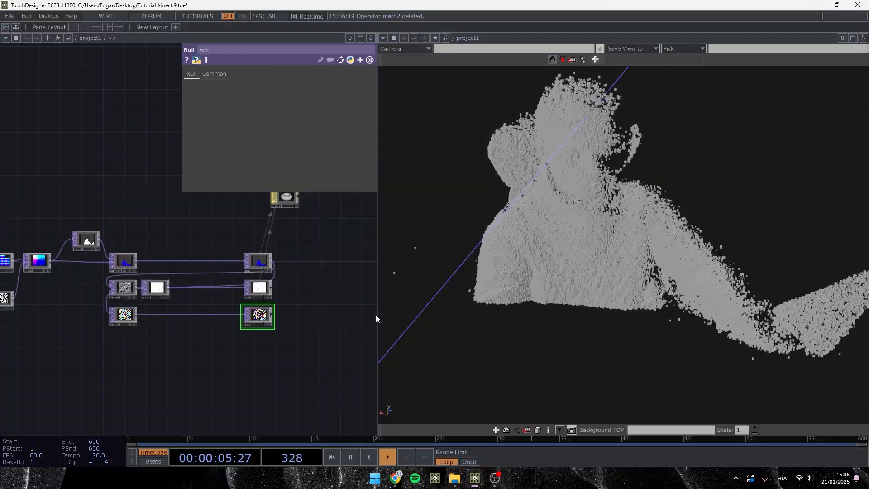
Assign rot as geo1's instance Rotate OP and map Rotate X, Y and Z to r, g and b
{"action": "left_click_drag", "start_coordinate": [377, 316], "coordinate": [564, 314]}
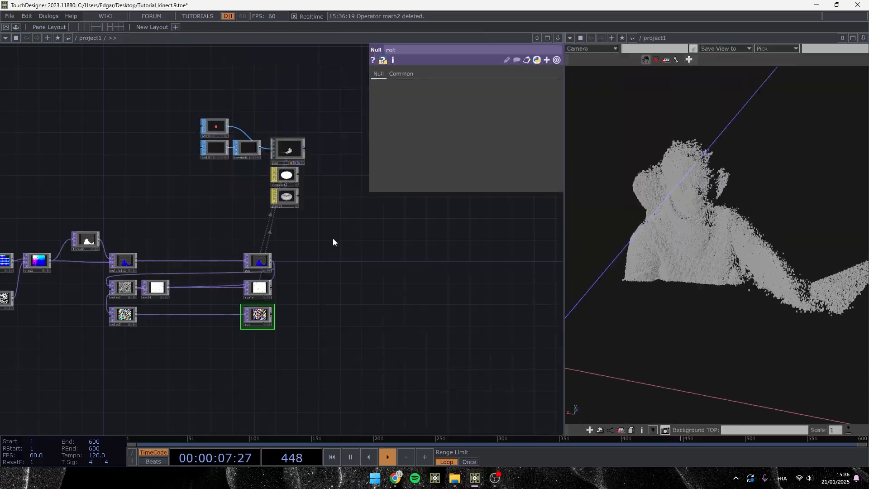
{"action": "left_click", "coordinate": [294, 156]}
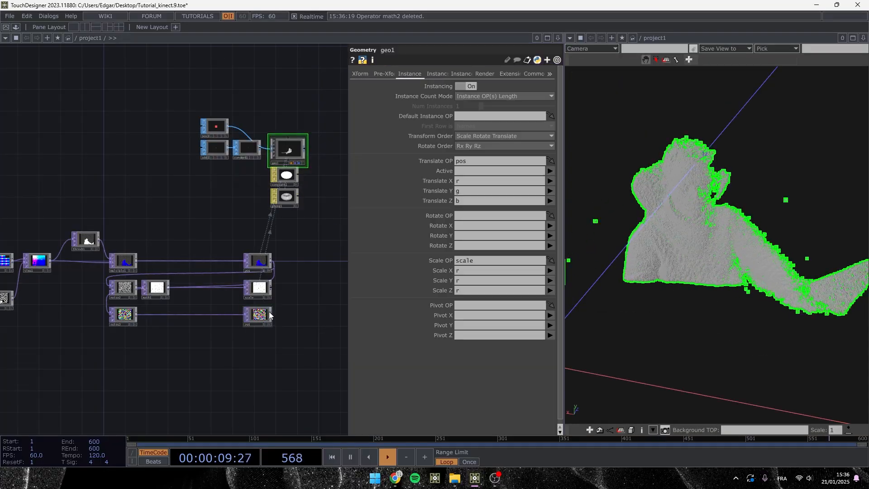
{"action": "left_click_drag", "start_coordinate": [270, 313], "coordinate": [468, 216]}
{"action": "left_click", "coordinate": [472, 225]}
{"action": "type", "text": "r"}
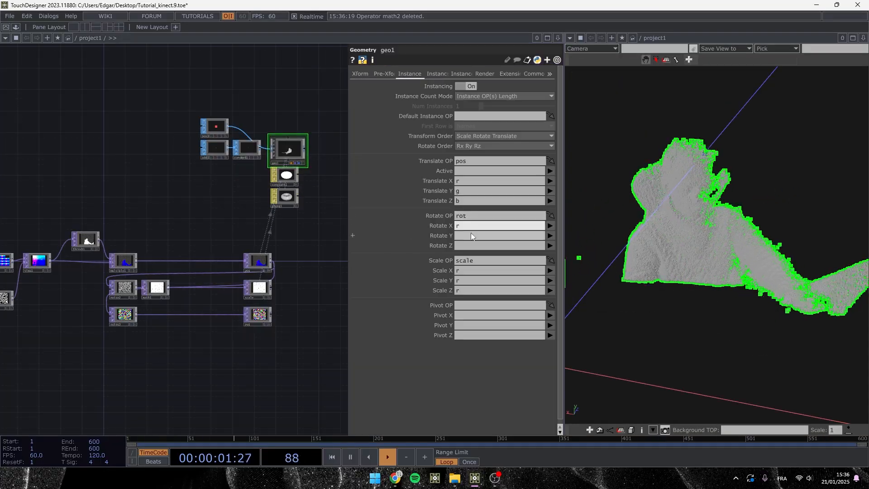
{"action": "left_click", "coordinate": [471, 236]}
{"action": "type", "text": "g"}
{"action": "left_click", "coordinate": [466, 245]}
{"action": "type", "text": "b"}
{"action": "key", "text": "Return"}
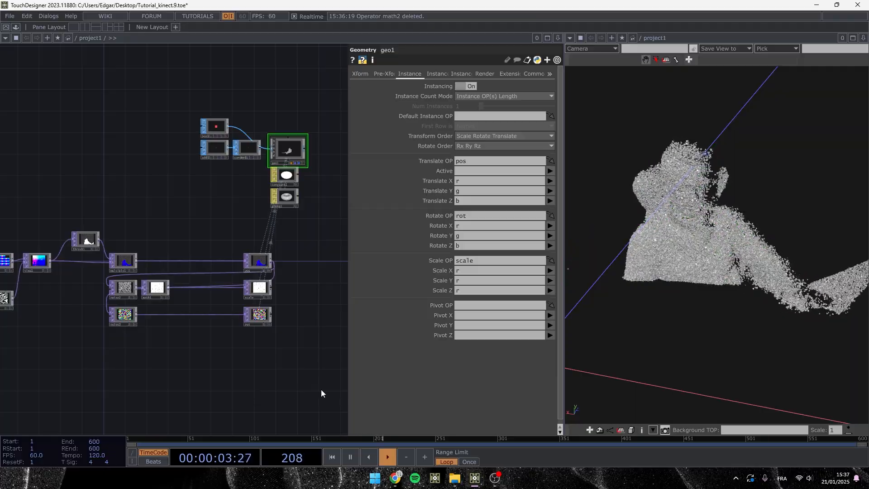
Pause playback and examine the rotated instances of the point cloud up close
{"action": "key", "text": "space"}
{"action": "scroll", "coordinate": [688, 217], "scroll_direction": "up", "scroll_amount": 5}
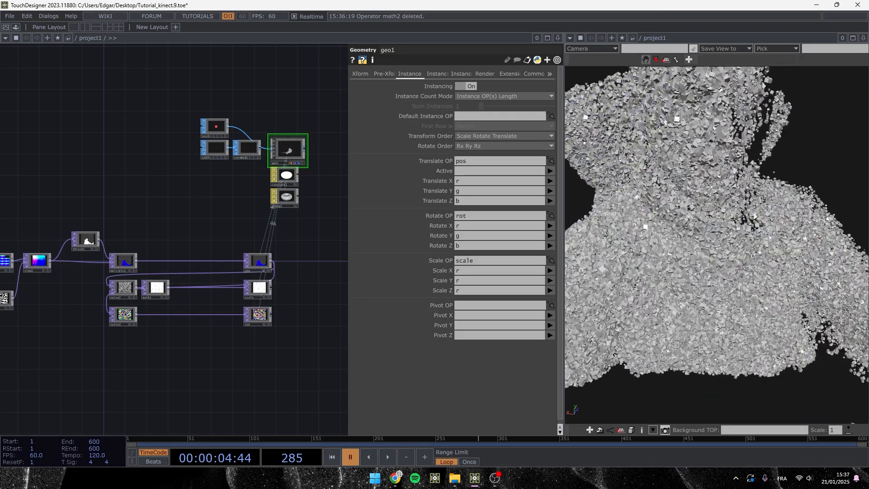
{"action": "scroll", "coordinate": [689, 218], "scroll_direction": "up", "scroll_amount": 3}
{"action": "scroll", "coordinate": [688, 218], "scroll_direction": "down", "scroll_amount": 3}
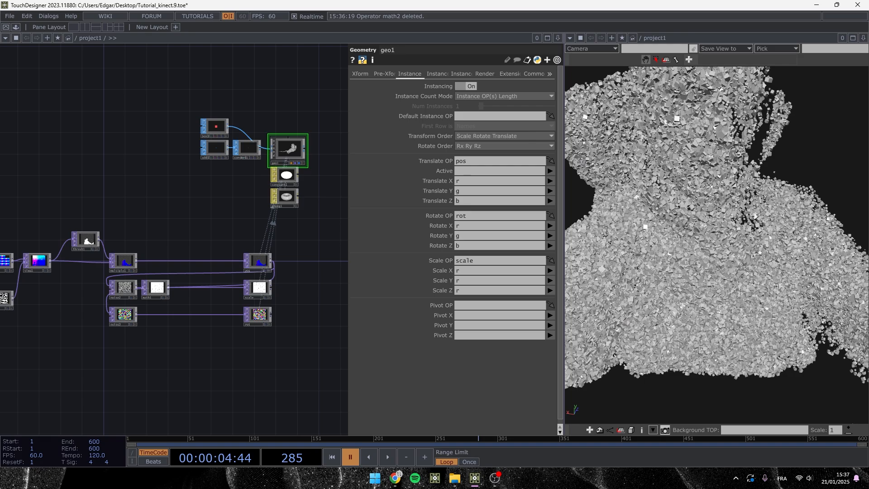
Try the Simplex 3D (GPU) type for the rotation noise in noise3
{"action": "left_click", "coordinate": [119, 321]}
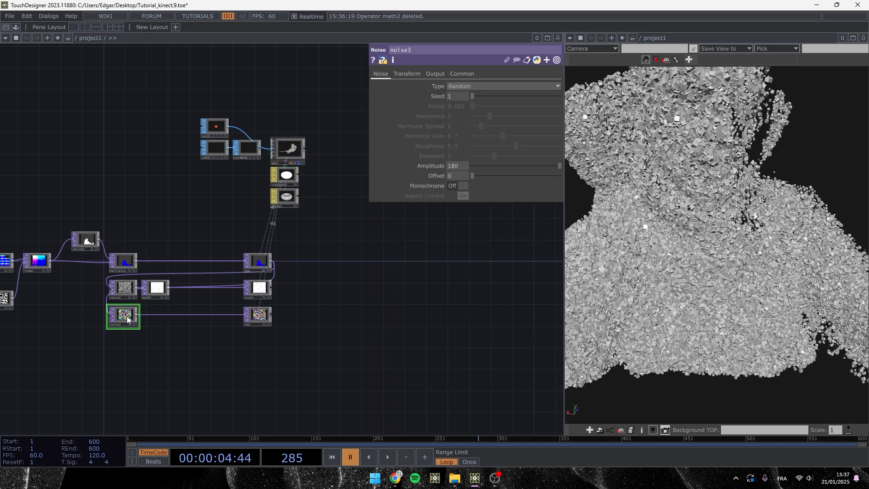
{"action": "left_click", "coordinate": [413, 74]}
{"action": "left_click", "coordinate": [388, 74]}
{"action": "left_click", "coordinate": [483, 86]}
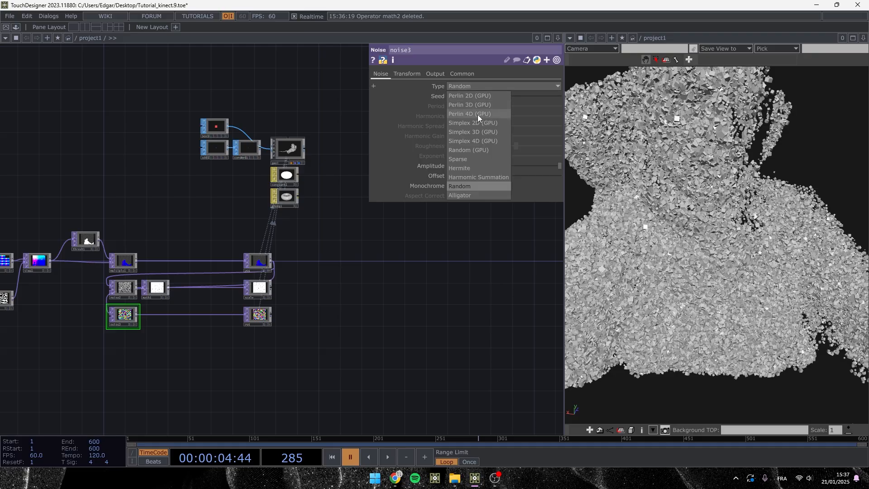
{"action": "left_click", "coordinate": [477, 132]}
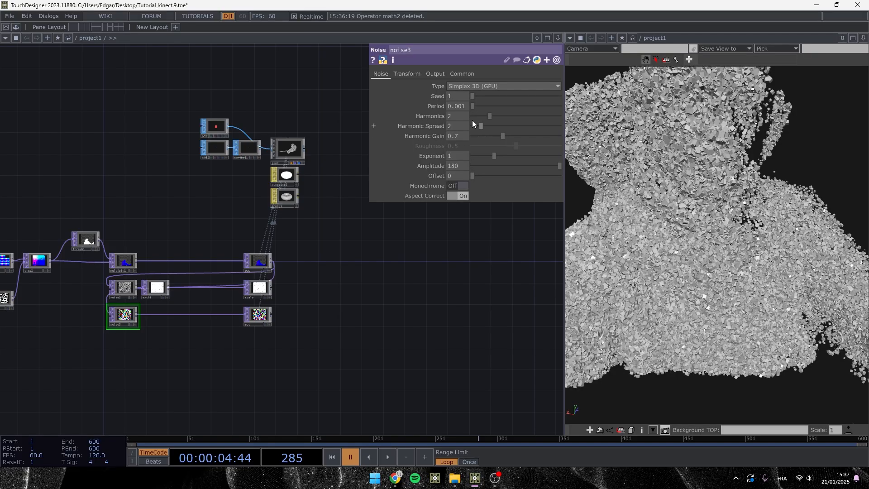
Try shifting noise3's Z translate to about 0.218 to animate the rotations, and undo the change
{"action": "left_click", "coordinate": [435, 74]}
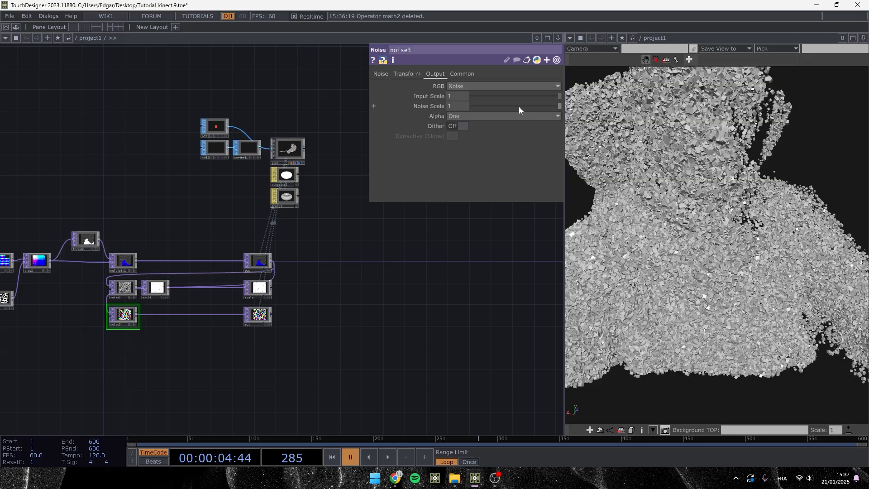
{"action": "left_click", "coordinate": [407, 74]}
{"action": "middle_click_drag", "start_coordinate": [534, 106], "coordinate": [562, 140]}
{"action": "scroll", "coordinate": [727, 206], "scroll_direction": "down", "scroll_amount": 10}
{"action": "scroll", "coordinate": [726, 206], "scroll_direction": "up", "scroll_amount": 10}
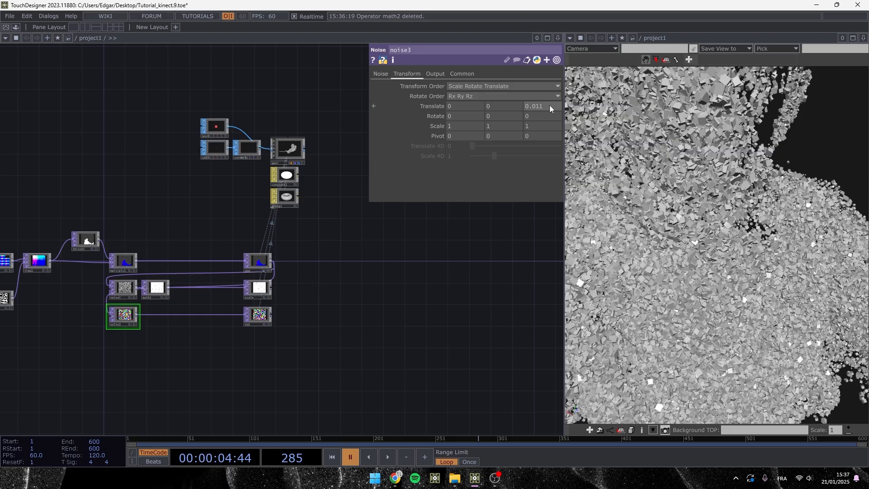
{"action": "middle_click_drag", "start_coordinate": [550, 125], "coordinate": [550, 106]}
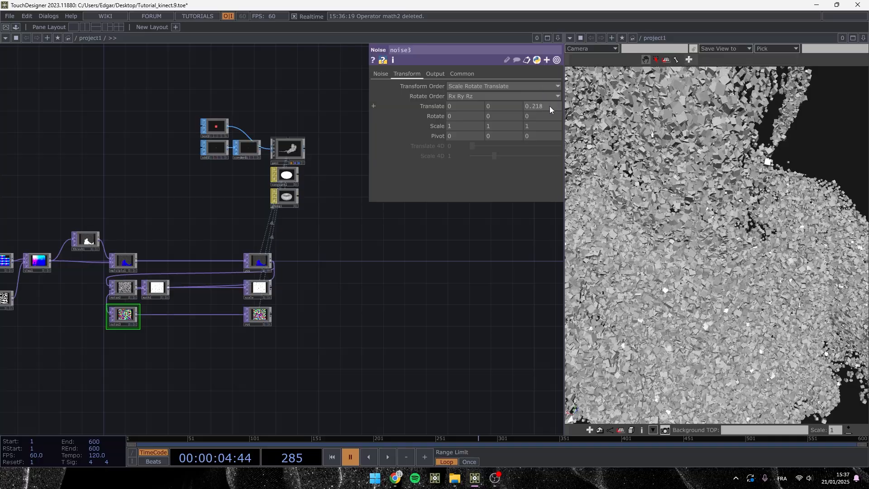
{"action": "key", "text": "ctrl+z"}
Set noise3's type back to Random
{"action": "left_click", "coordinate": [381, 73]}
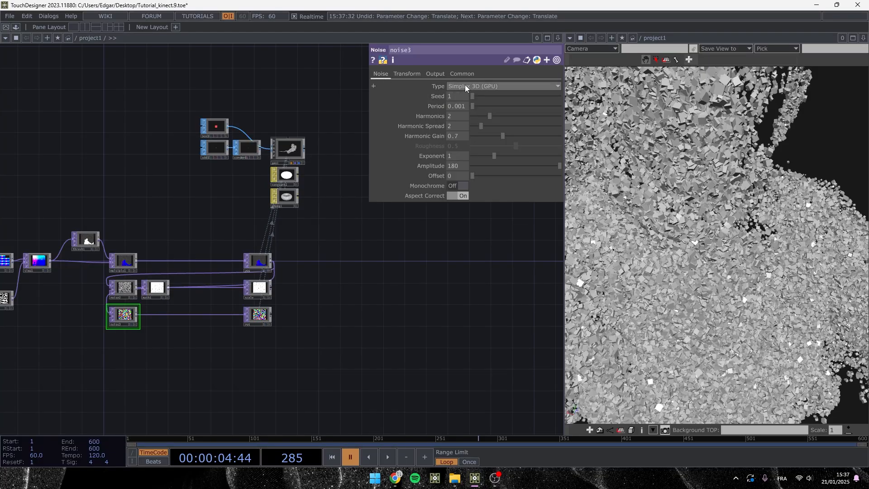
{"action": "left_click", "coordinate": [466, 85]}
{"action": "left_click", "coordinate": [465, 186]}
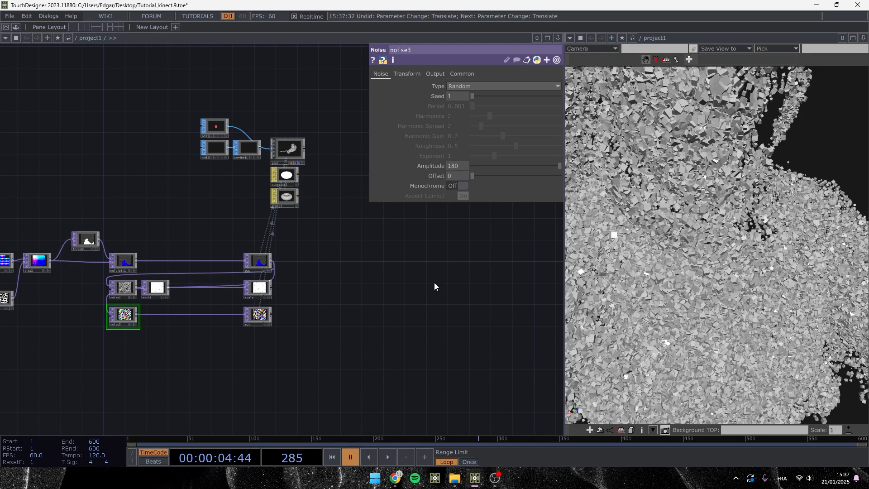
Resume playback and inspect the rotated point cloud from another angle
{"action": "key", "text": "space"}
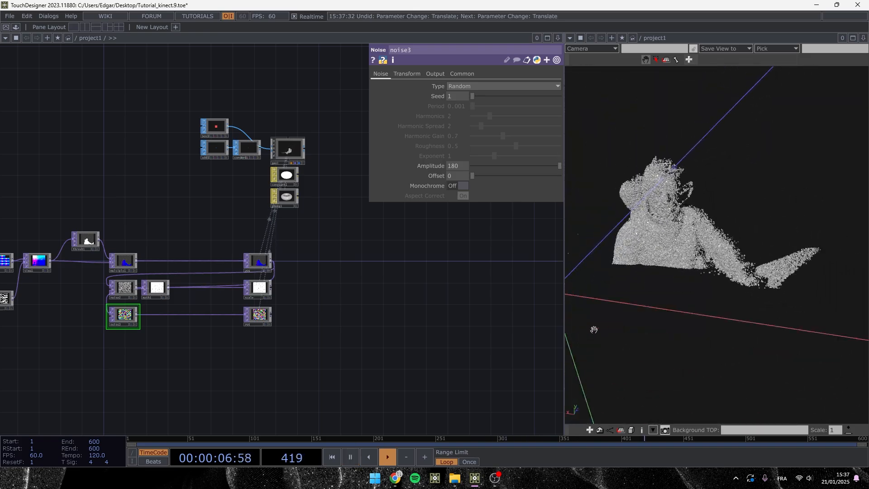
{"action": "right_click_drag", "start_coordinate": [629, 272], "coordinate": [665, 270]}
{"action": "scroll", "coordinate": [626, 293], "scroll_direction": "up", "scroll_amount": 4}
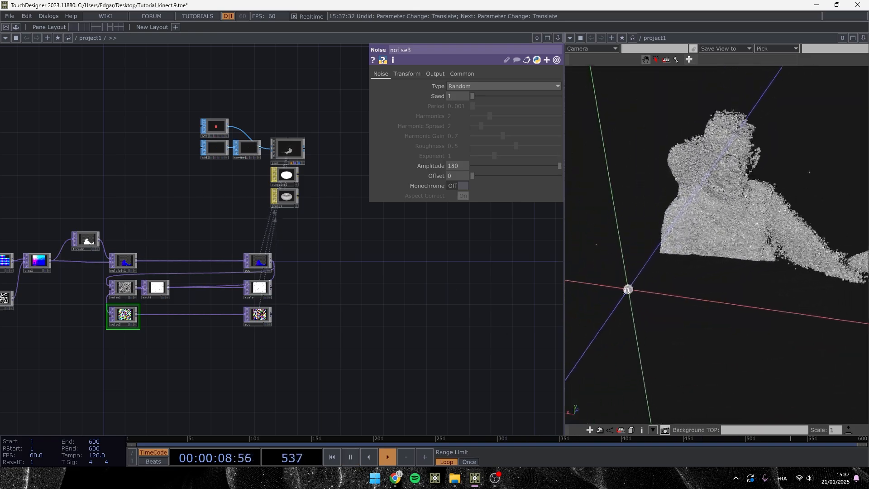
{"action": "scroll", "coordinate": [626, 294], "scroll_direction": "down", "scroll_amount": 1}
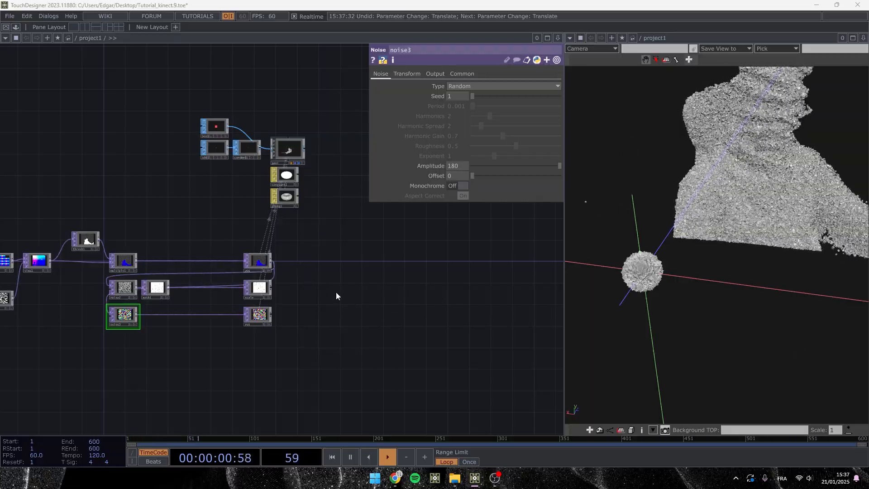
Move the operators from kinect1 to thresh1, followed by multiply1, away from the noise operators to make room in the network
{"action": "left_click_drag", "start_coordinate": [163, 351], "coordinate": [405, 337]}
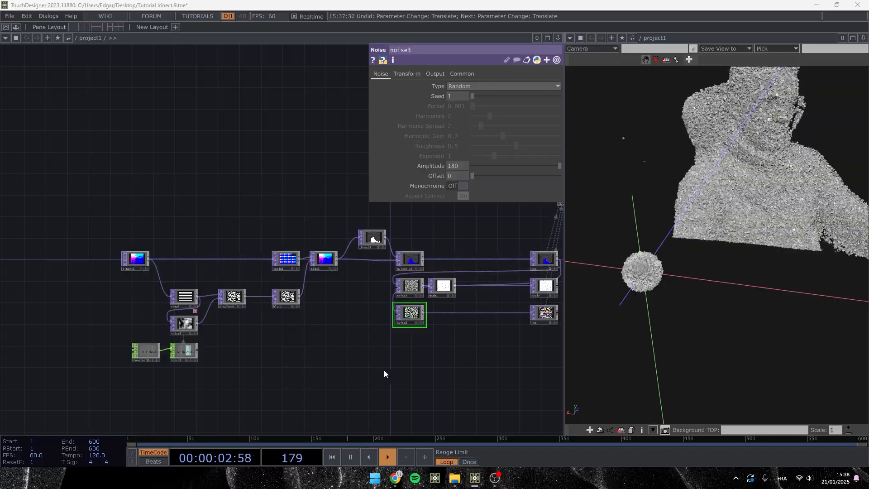
{"action": "left_click_drag", "start_coordinate": [372, 380], "coordinate": [74, 200]}
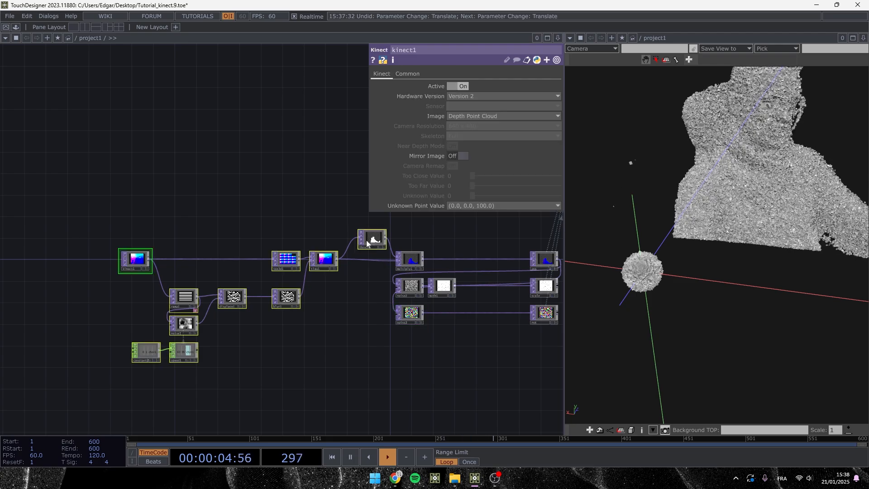
{"action": "left_click_drag", "start_coordinate": [360, 240], "coordinate": [175, 239]}
{"action": "left_click", "coordinate": [334, 287]}
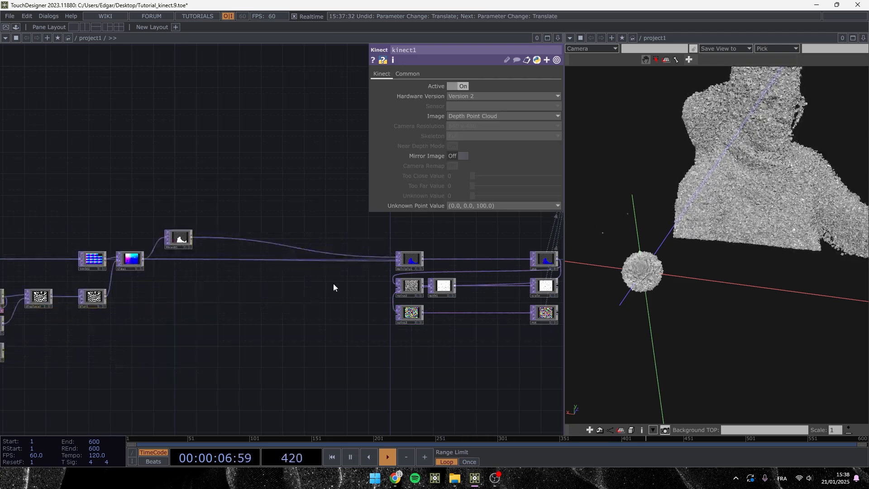
{"action": "left_click_drag", "start_coordinate": [410, 258], "coordinate": [208, 257]}
Add a Null TOP after multiply1, inserting it into the connection to the downstream operators
{"action": "scroll", "coordinate": [271, 273], "scroll_direction": "up", "scroll_amount": 4}
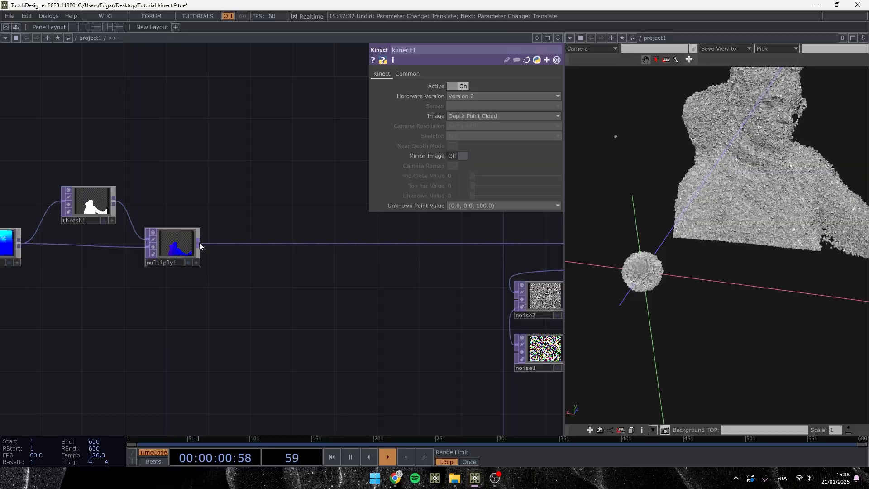
{"action": "right_click", "coordinate": [199, 245]}
{"action": "type", "text": "nu"}
{"action": "key", "text": "Return"}
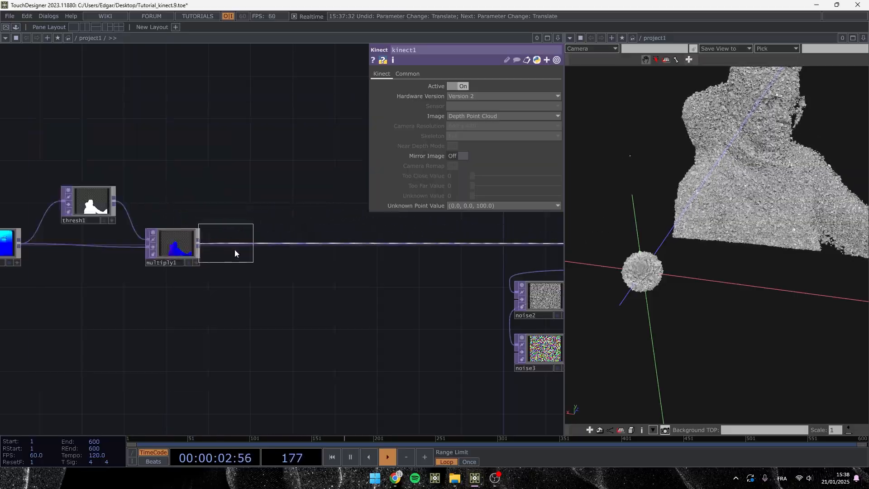
{"action": "left_click", "coordinate": [241, 251]}
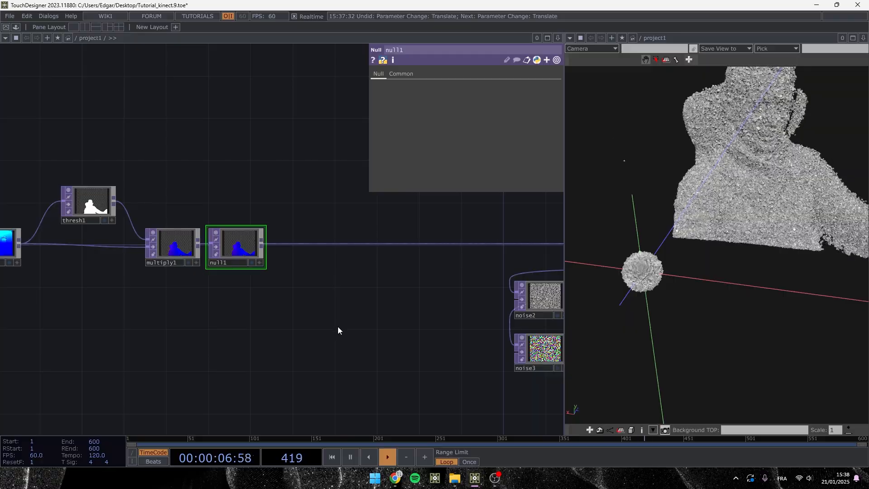
{"action": "left_click_drag", "start_coordinate": [361, 310], "coordinate": [315, 284]}
{"action": "scroll", "coordinate": [290, 294], "scroll_direction": "down", "scroll_amount": 5}
{"action": "left_click_drag", "start_coordinate": [255, 313], "coordinate": [391, 291]}
{"action": "right_click_drag", "start_coordinate": [427, 354], "coordinate": [49, 174]}
{"action": "scroll", "coordinate": [375, 233], "scroll_direction": "up", "scroll_amount": 6}
{"action": "left_click_drag", "start_coordinate": [367, 233], "coordinate": [251, 231]}
{"action": "left_click", "coordinate": [386, 268]}
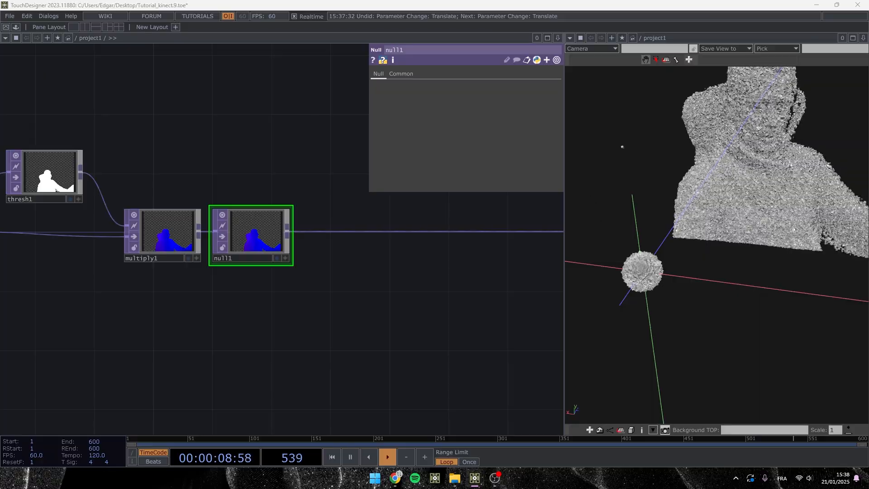
{"action": "left_click_drag", "start_coordinate": [397, 219], "coordinate": [315, 252]}
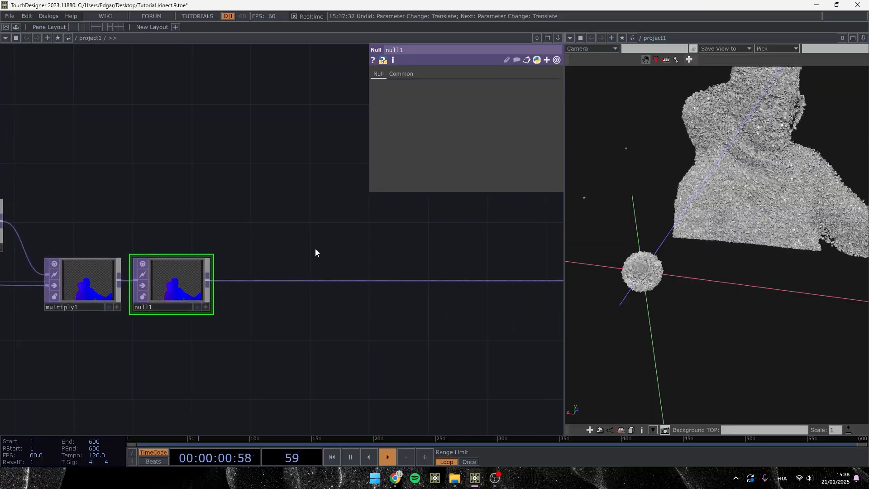
Make null1's viewer active, turn on the display of pixel values, and read the values of the transparent background
{"action": "scroll", "coordinate": [171, 303], "scroll_direction": "up", "scroll_amount": 6}
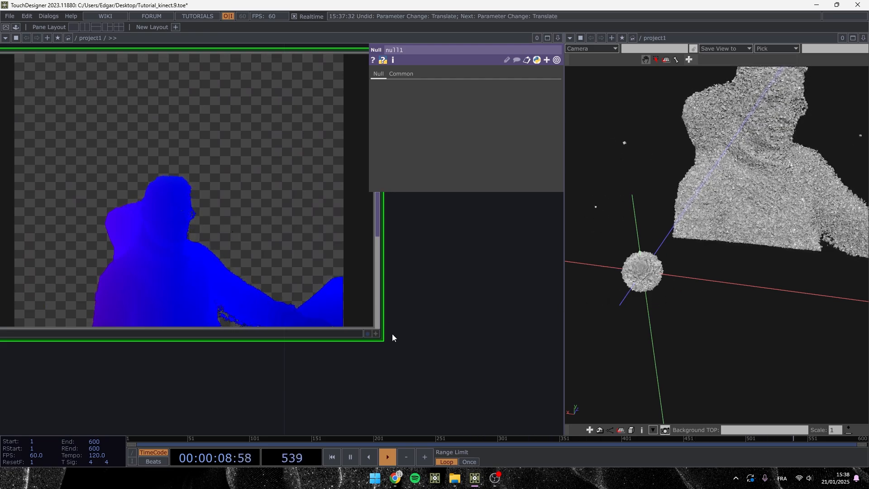
{"action": "scroll", "coordinate": [481, 299], "scroll_direction": "down", "scroll_amount": 3}
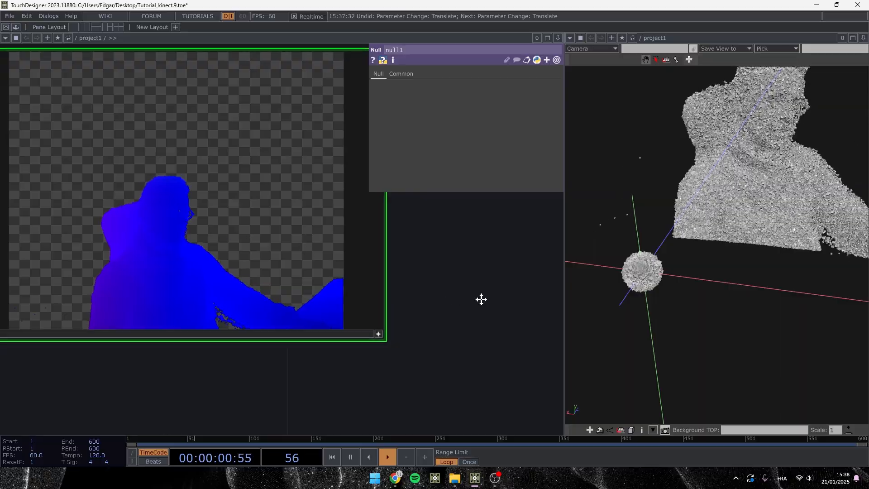
{"action": "left_click", "coordinate": [445, 335]}
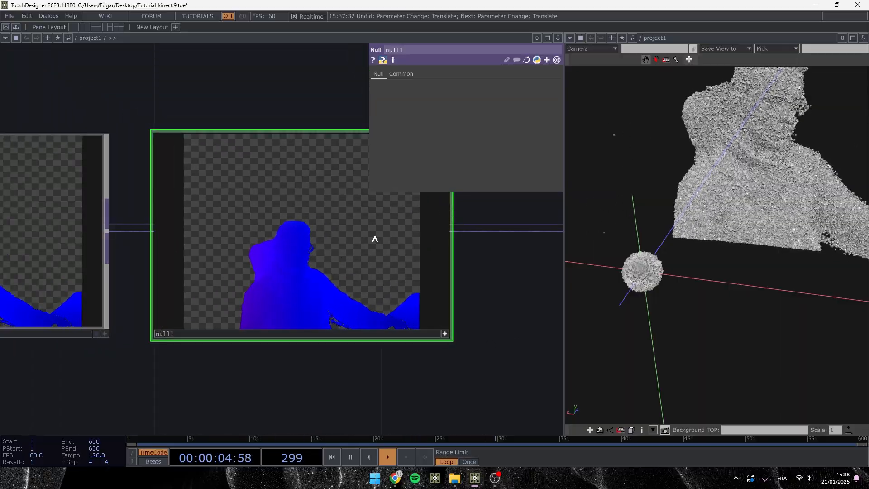
{"action": "right_click", "coordinate": [375, 238]}
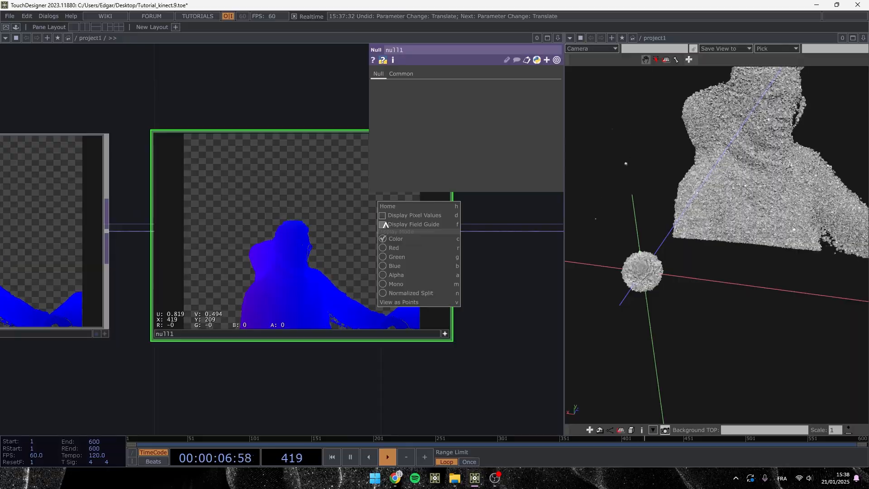
{"action": "right_click", "coordinate": [353, 216]}
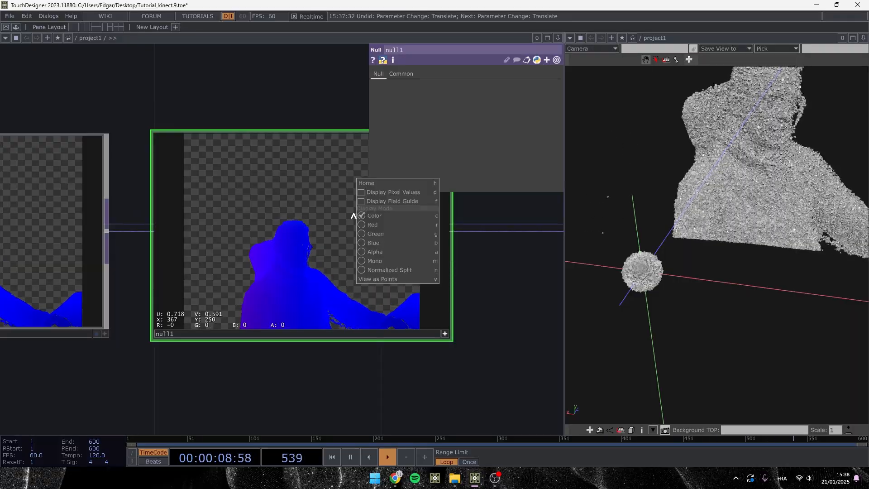
{"action": "left_click", "coordinate": [362, 196]}
{"action": "right_click", "coordinate": [334, 207]}
{"action": "left_click", "coordinate": [341, 188]}
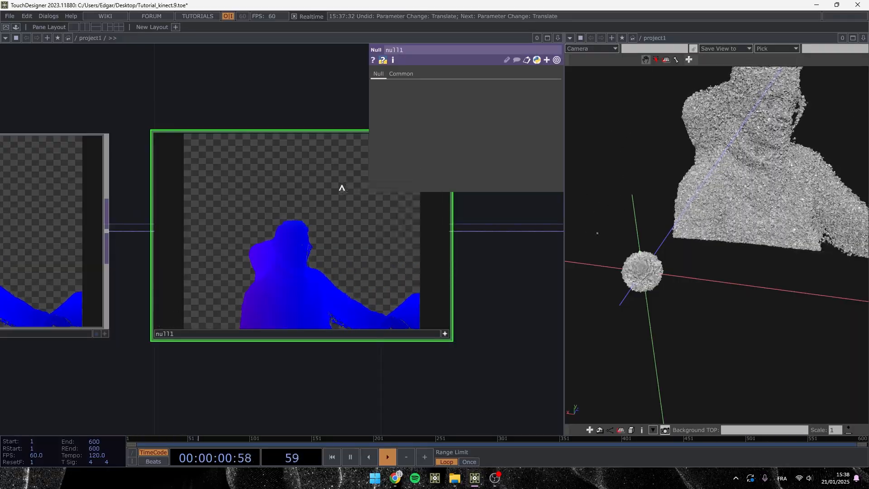
{"action": "right_click", "coordinate": [337, 212]}
{"action": "left_click", "coordinate": [345, 189]}
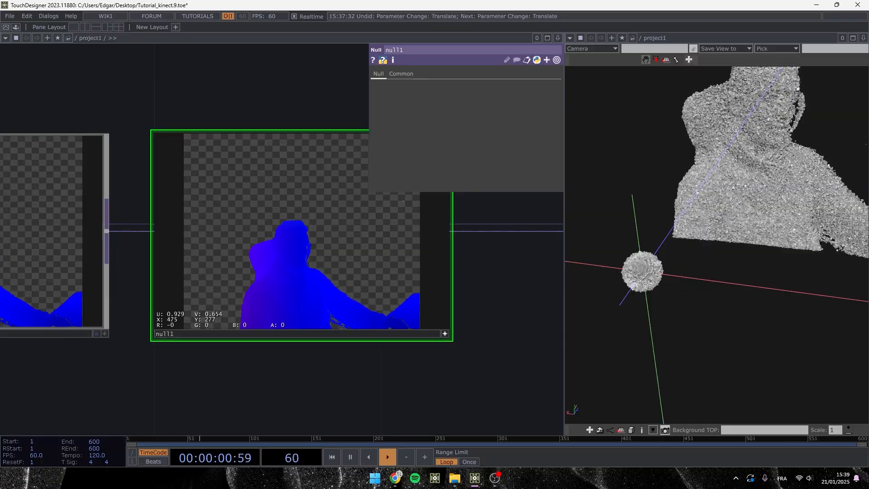
Add a Constant TOP fed by null1's output and place it beside null1
{"action": "scroll", "coordinate": [423, 287], "scroll_direction": "down", "scroll_amount": 3}
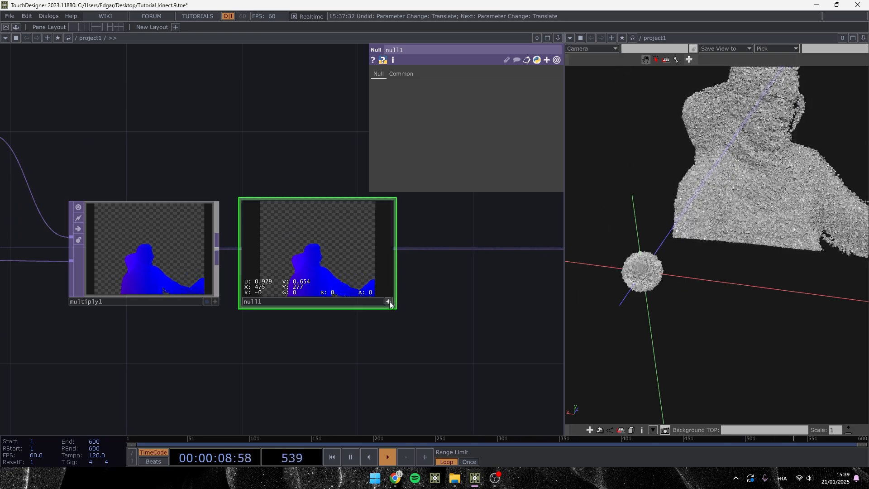
{"action": "scroll", "coordinate": [342, 310], "scroll_direction": "down", "scroll_amount": 3}
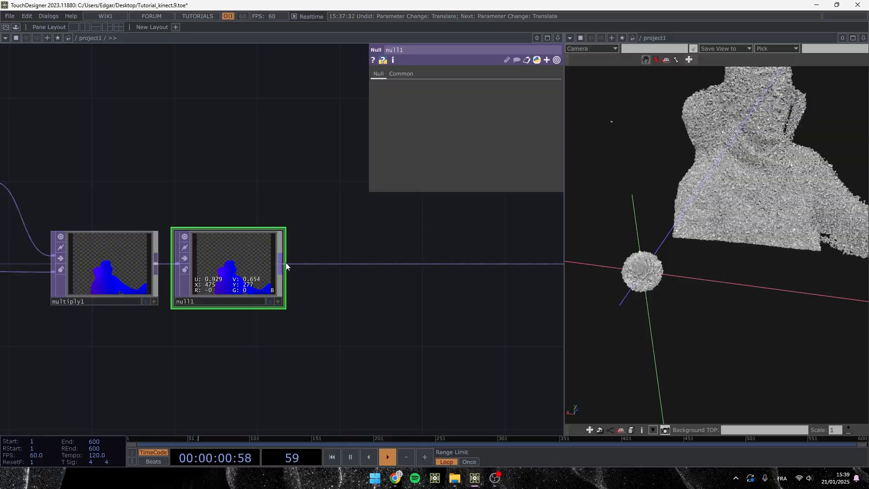
{"action": "right_click", "coordinate": [286, 266]}
{"action": "left_click", "coordinate": [183, 203]}
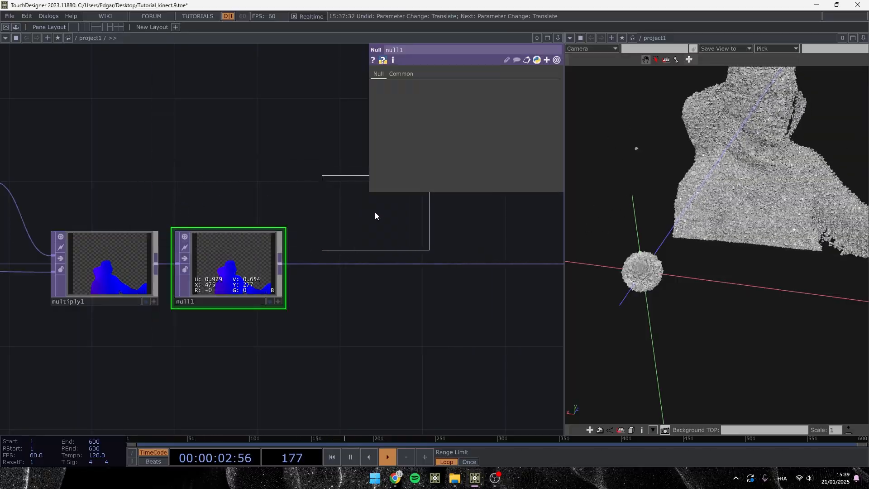
{"action": "left_click", "coordinate": [373, 205]}
{"action": "left_click_drag", "start_coordinate": [370, 334], "coordinate": [269, 352]}
{"action": "left_click_drag", "start_coordinate": [182, 282], "coordinate": [219, 221]}
Set constant3's output operation to Over and turn on Swap Order
{"action": "left_click", "coordinate": [413, 73]}
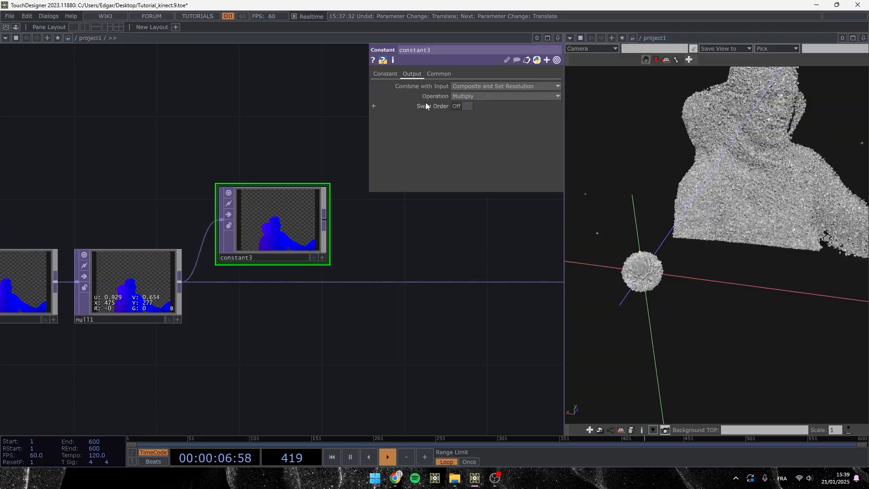
{"action": "left_click", "coordinate": [485, 96]}
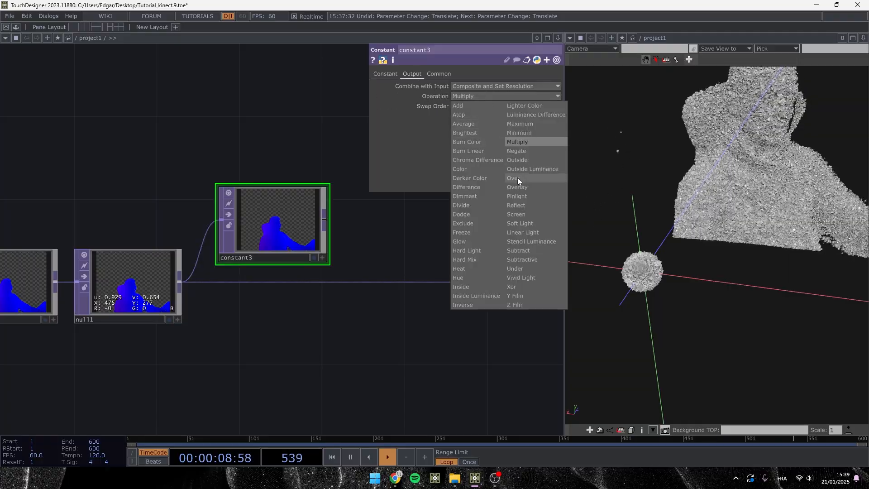
{"action": "left_click", "coordinate": [516, 177]}
{"action": "left_click", "coordinate": [466, 106]}
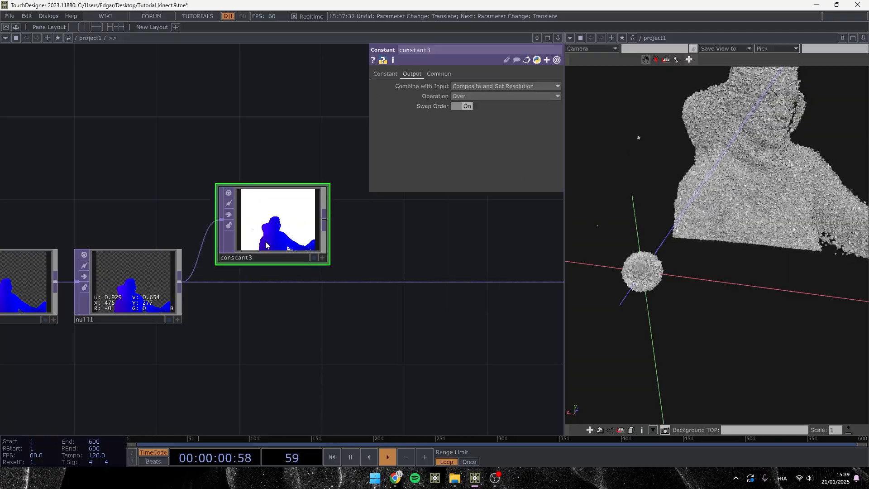
Insert constant3 into the connection from null1 to the downstream operators and align it in line with null1
{"action": "left_click", "coordinate": [324, 222]}
{"action": "left_click", "coordinate": [362, 281]}
{"action": "left_click_drag", "start_coordinate": [290, 238], "coordinate": [263, 285]}
Examine constant3's background pixel values and color settings alongside the position of the separate particle cluster in the point cloud
{"action": "scroll", "coordinate": [688, 212], "scroll_direction": "down", "scroll_amount": 2}
{"action": "scroll", "coordinate": [688, 213], "scroll_direction": "down", "scroll_amount": 5}
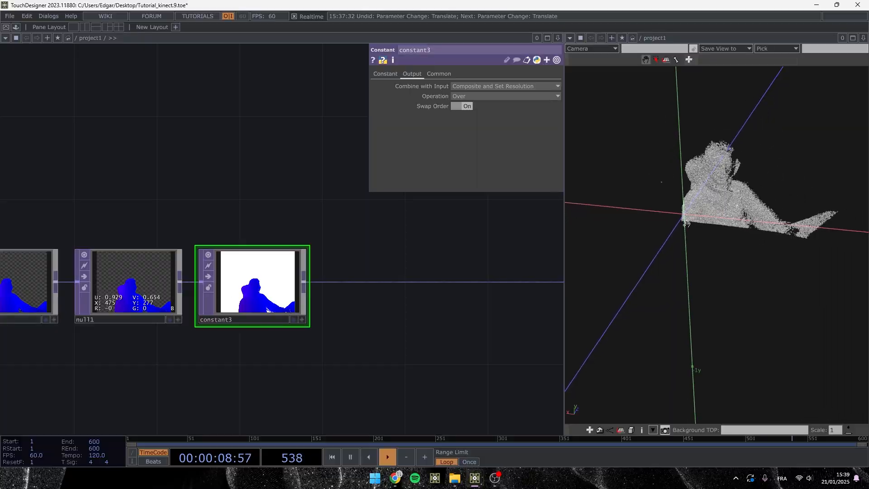
{"action": "scroll", "coordinate": [684, 245], "scroll_direction": "up", "scroll_amount": 4}
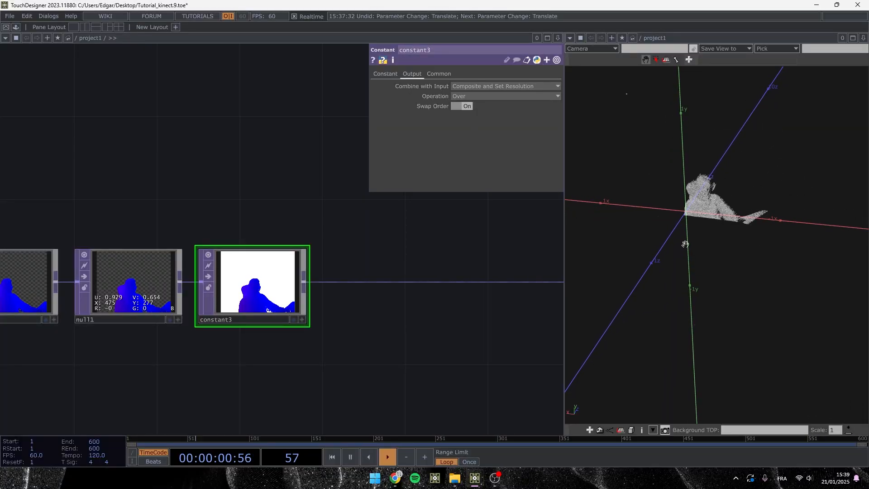
{"action": "left_click", "coordinate": [302, 320]}
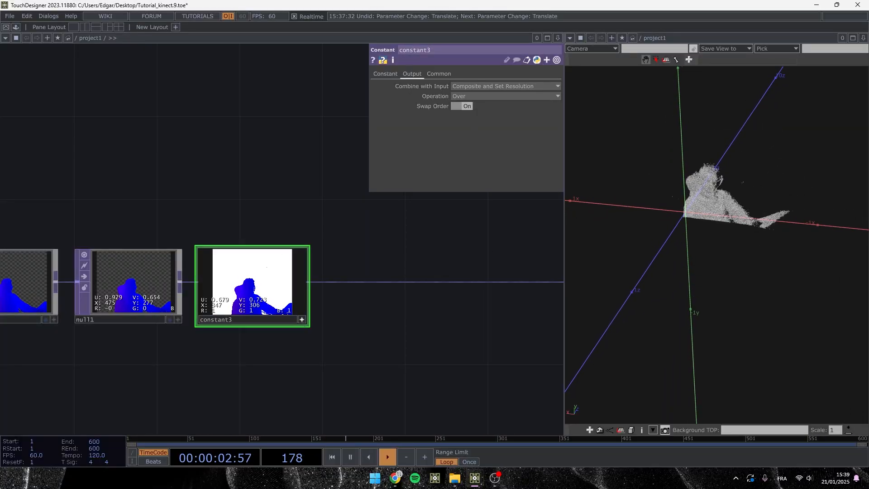
{"action": "left_click", "coordinate": [385, 74]}
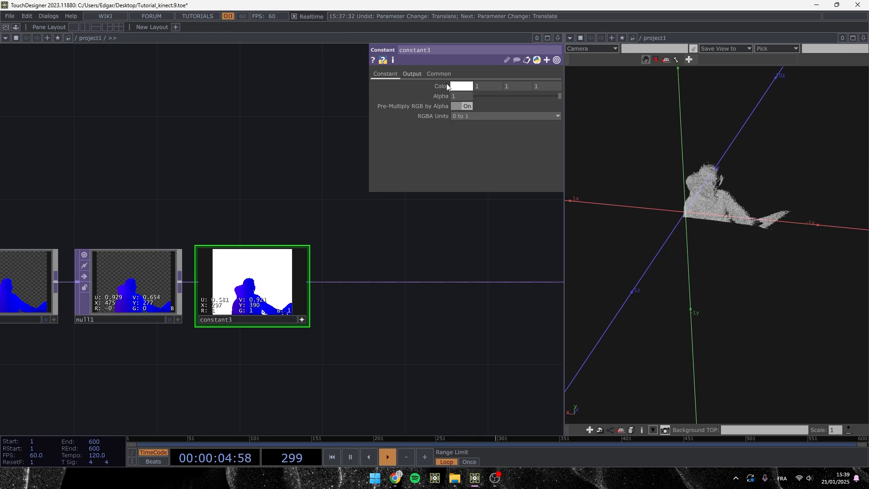
{"action": "left_click_drag", "start_coordinate": [650, 187], "coordinate": [637, 147]}
{"action": "middle_click_drag", "start_coordinate": [637, 149], "coordinate": [676, 103]}
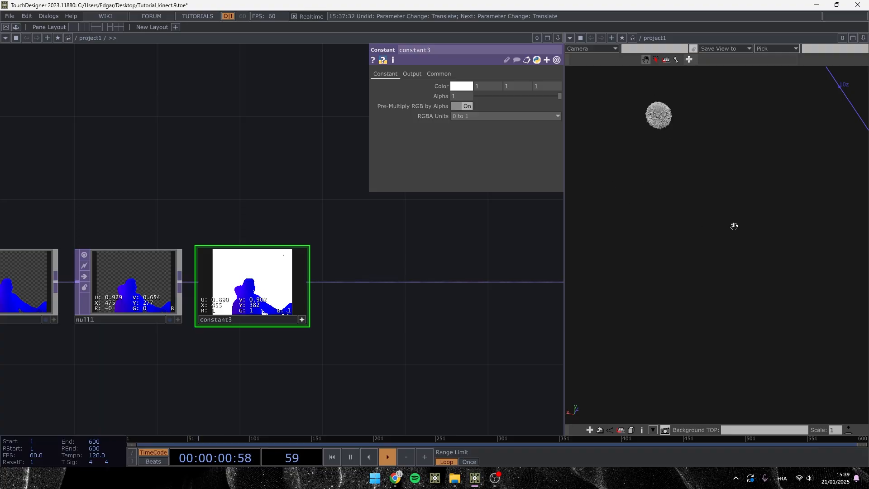
{"action": "scroll", "coordinate": [734, 226], "scroll_direction": "down", "scroll_amount": 10}
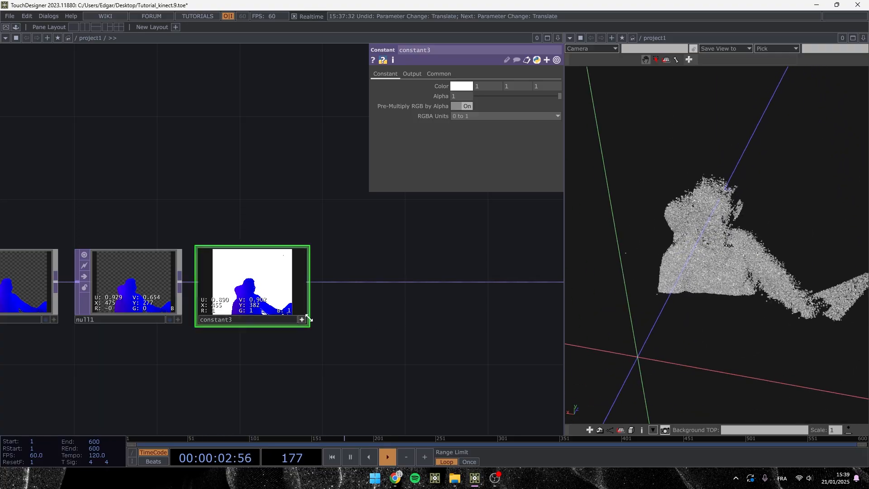
{"action": "left_click_drag", "start_coordinate": [706, 254], "coordinate": [752, 185]}
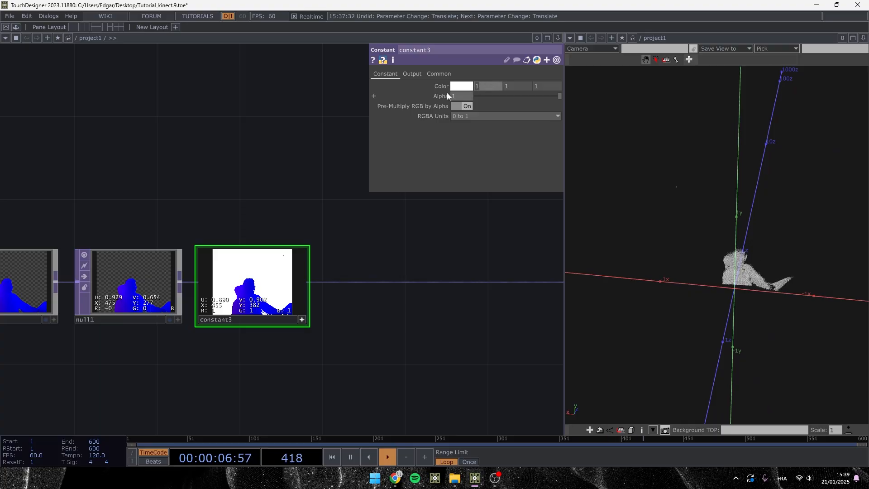
Try setting constant3's three color channels to 50, and return them to 1
{"action": "key", "text": "Tab"}
{"action": "type", "text": "50"}
{"action": "key", "text": "Tab"}
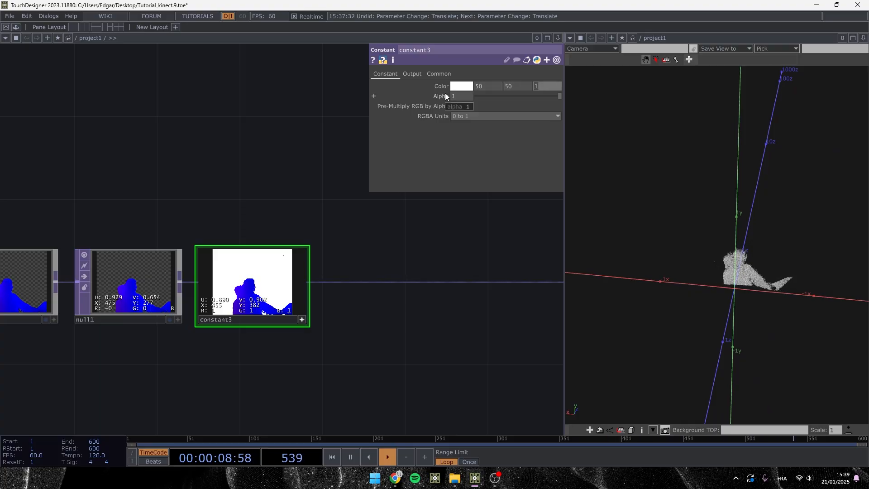
{"action": "type", "text": "50"}
{"action": "key", "text": "Return"}
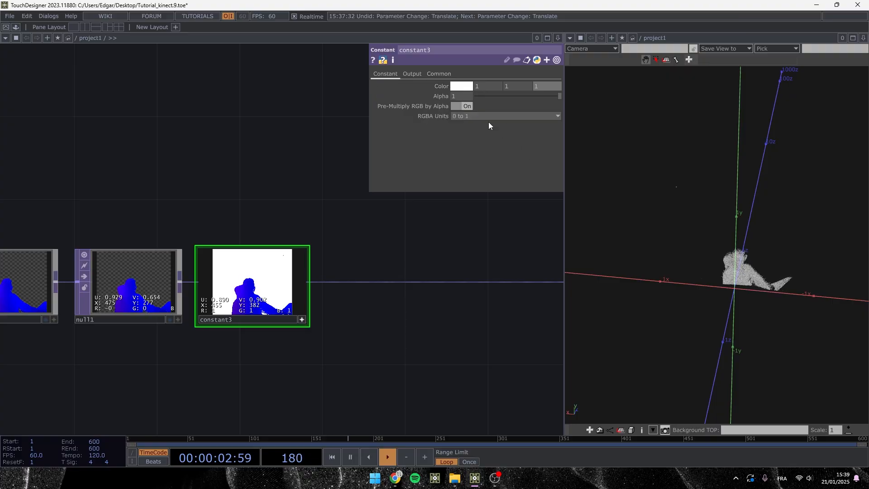
{"action": "mouse_move", "coordinate": [486, 84]}
{"action": "middle_mouse_down"}
{"action": "mouse_move", "coordinate": [470, 78]}
{"action": "mouse_move", "coordinate": [490, 86]}
{"action": "middle_mouse_up"}
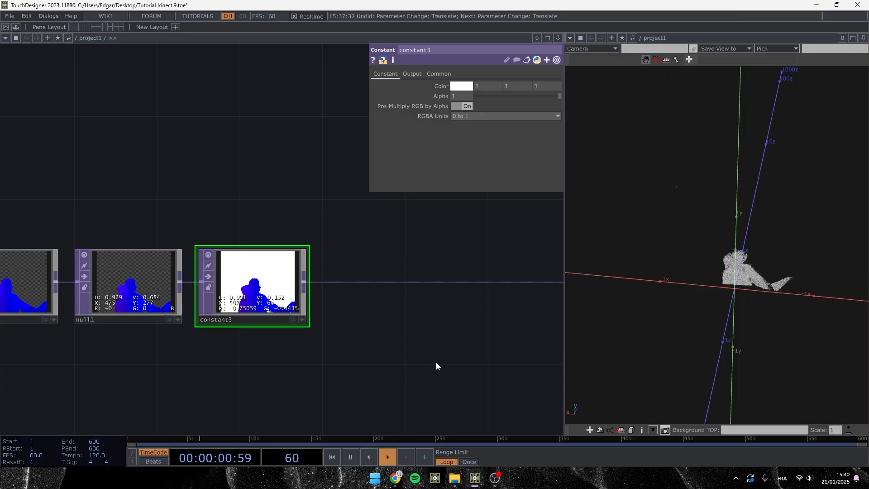
Examine the particle figure and the separate background particles in the point cloud, up close, from afar and at different angles
{"action": "left_click_drag", "start_coordinate": [436, 363], "coordinate": [354, 317]}
{"action": "scroll", "coordinate": [753, 272], "scroll_direction": "up", "scroll_amount": 8}
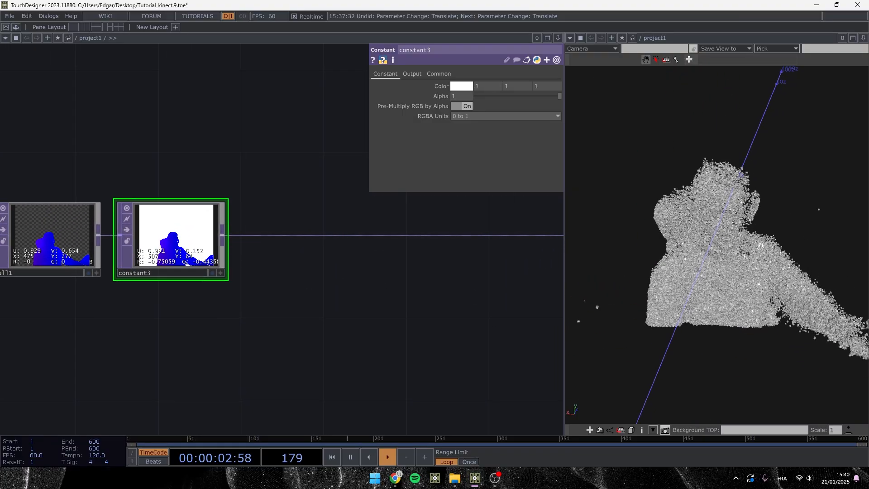
{"action": "scroll", "coordinate": [761, 246], "scroll_direction": "down", "scroll_amount": 10}
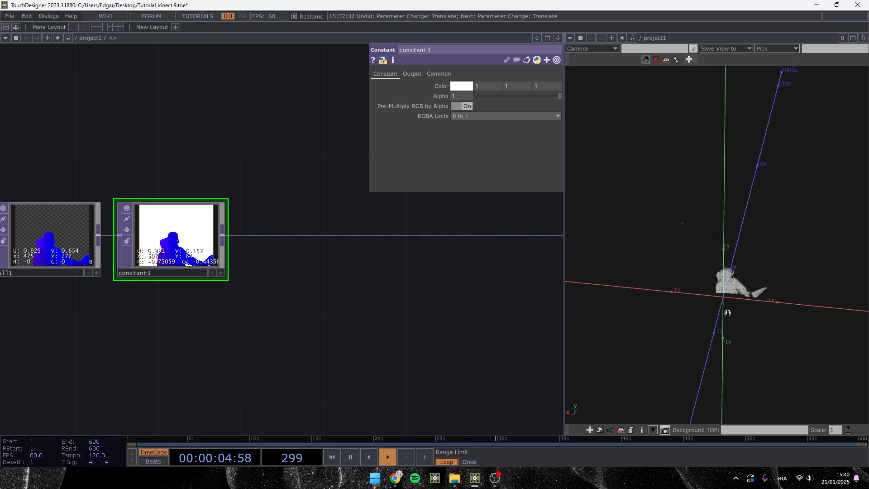
{"action": "scroll", "coordinate": [736, 317], "scroll_direction": "up", "scroll_amount": 4}
{"action": "scroll", "coordinate": [733, 215], "scroll_direction": "up", "scroll_amount": 8}
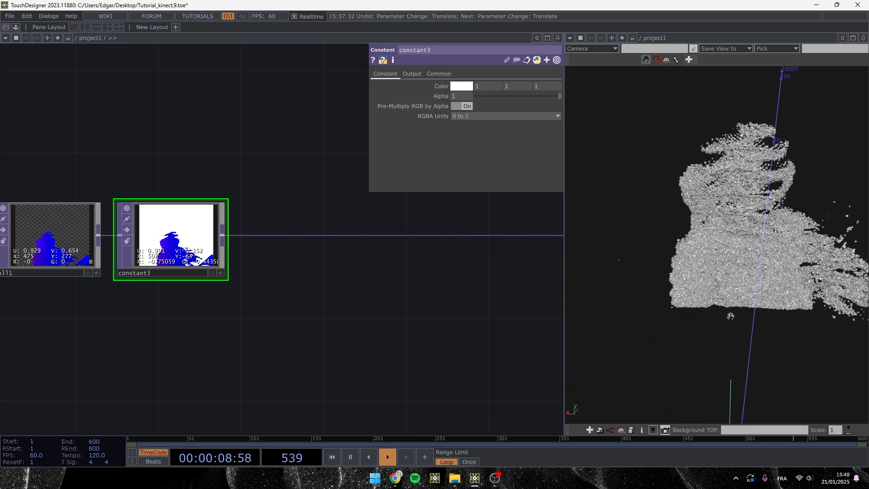
{"action": "scroll", "coordinate": [746, 325], "scroll_direction": "down", "scroll_amount": 4}
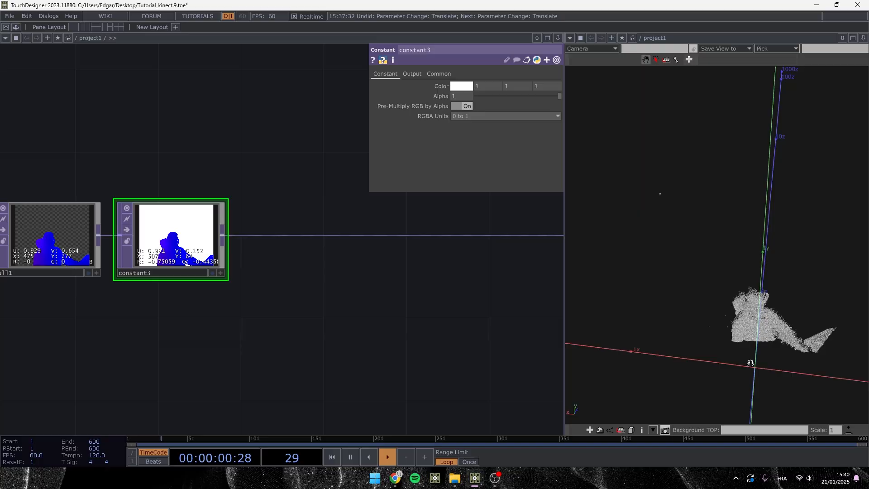
{"action": "right_click", "coordinate": [686, 326]}
{"action": "left_click", "coordinate": [683, 308]}
{"action": "left_click_drag", "start_coordinate": [683, 308], "coordinate": [702, 303]}
{"action": "right_click_drag", "start_coordinate": [702, 303], "coordinate": [682, 286]}
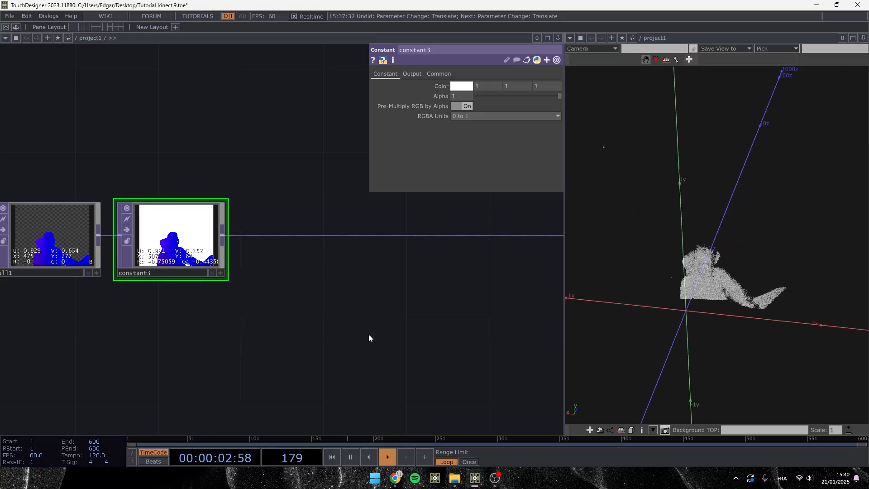
{"action": "left_click_drag", "start_coordinate": [368, 335], "coordinate": [289, 327]}
{"action": "right_click_drag", "start_coordinate": [721, 331], "coordinate": [667, 287]}
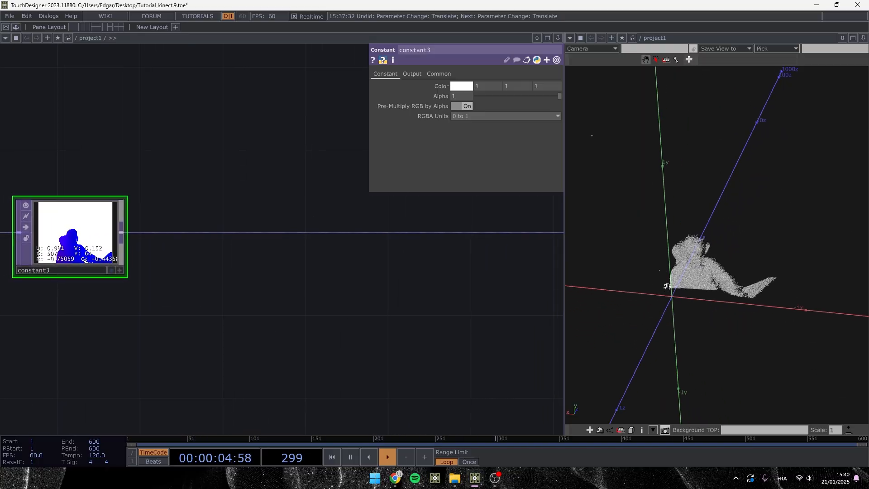
Switch the geometry viewer to the Top viewport and check the point cloud's position relative to the X and Z axes
{"action": "right_click", "coordinate": [662, 276]}
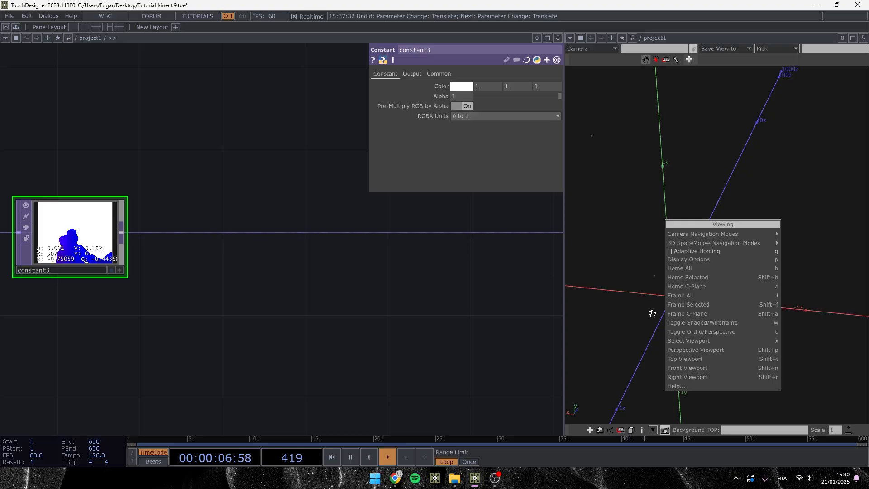
{"action": "left_click", "coordinate": [688, 358]}
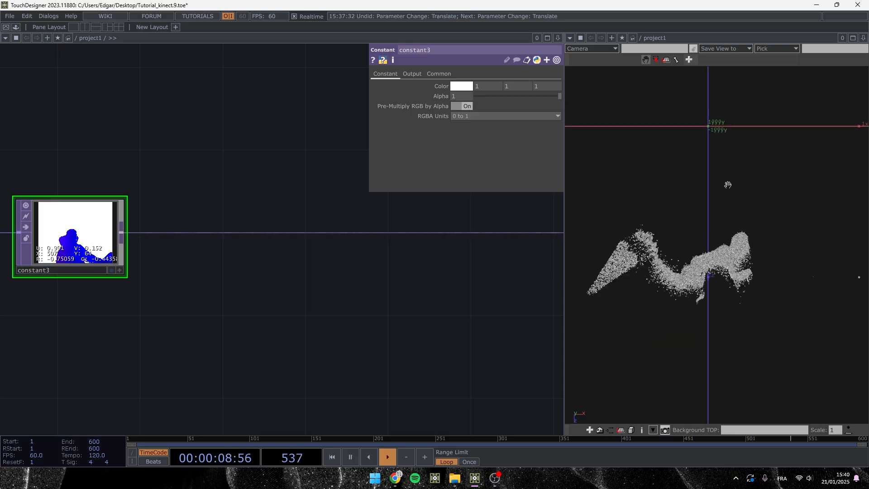
{"action": "middle_click_drag", "start_coordinate": [728, 185], "coordinate": [714, 226]}
{"action": "right_click_drag", "start_coordinate": [714, 227], "coordinate": [713, 232]}
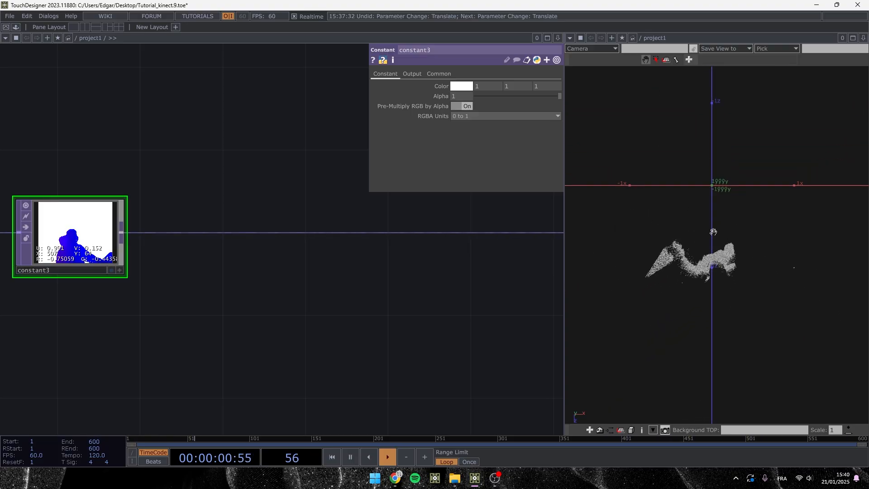
{"action": "scroll", "coordinate": [250, 275], "scroll_direction": "down", "scroll_amount": 2}
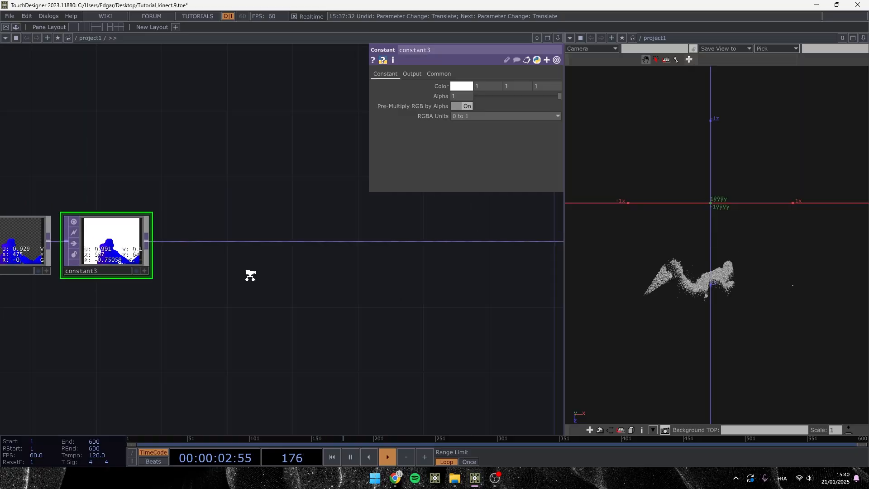
Insert a Point Transform TOP into the connection directly after constant3
{"action": "scroll", "coordinate": [250, 275], "scroll_direction": "down", "scroll_amount": 5}
{"action": "left_click_drag", "start_coordinate": [271, 310], "coordinate": [339, 315]}
{"action": "left_click_drag", "start_coordinate": [212, 303], "coordinate": [226, 307]}
{"action": "scroll", "coordinate": [293, 266], "scroll_direction": "up", "scroll_amount": 5}
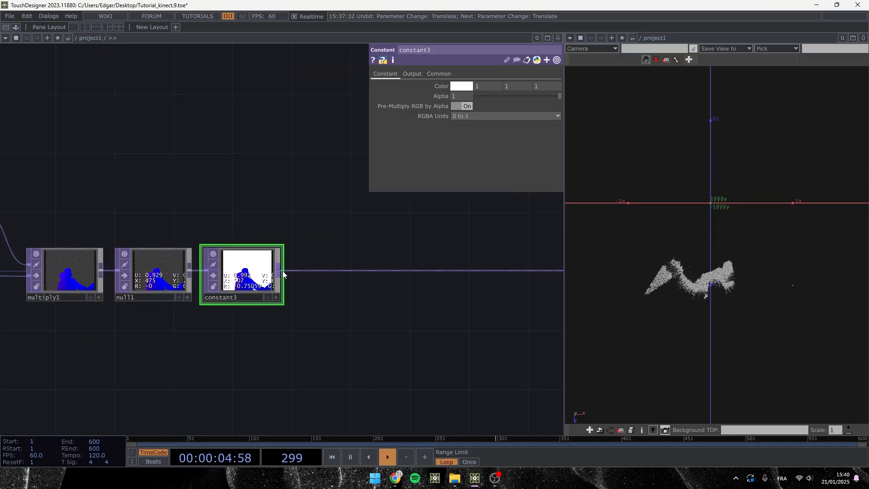
{"action": "right_click", "coordinate": [282, 272]}
{"action": "type", "text": "po"}
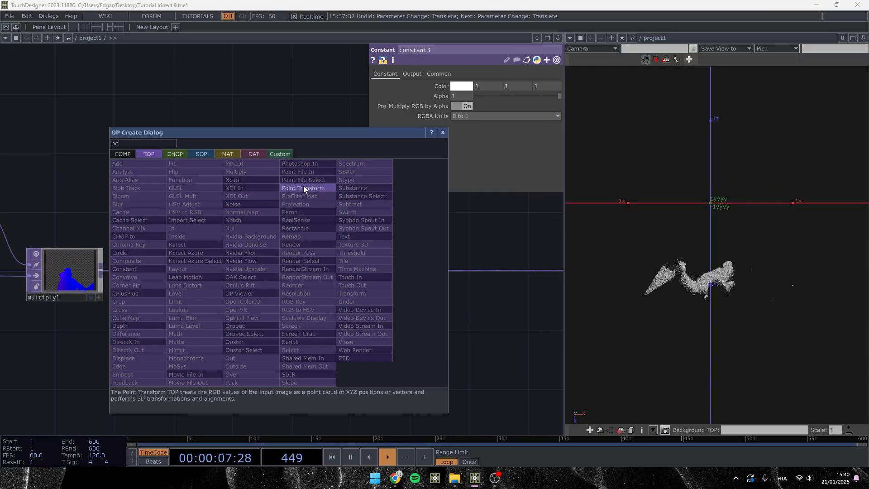
{"action": "left_click", "coordinate": [303, 188]}
{"action": "left_click", "coordinate": [344, 275]}
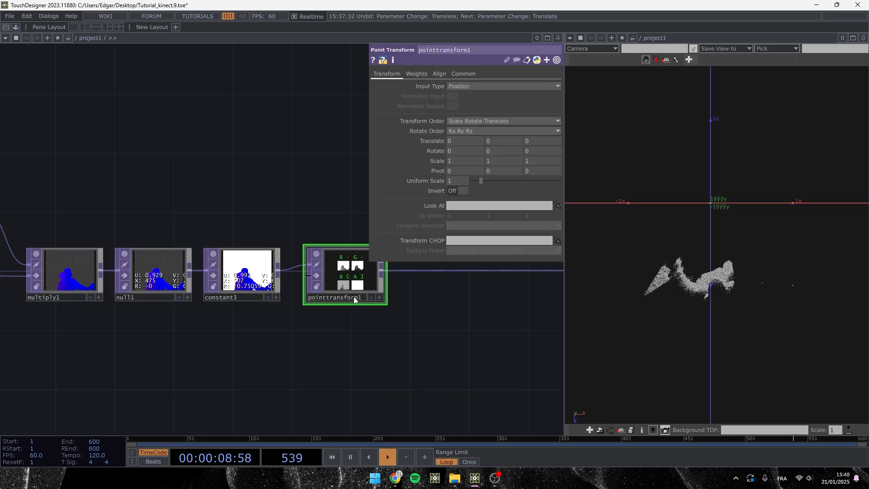
{"action": "left_click_drag", "start_coordinate": [389, 347], "coordinate": [305, 352]}
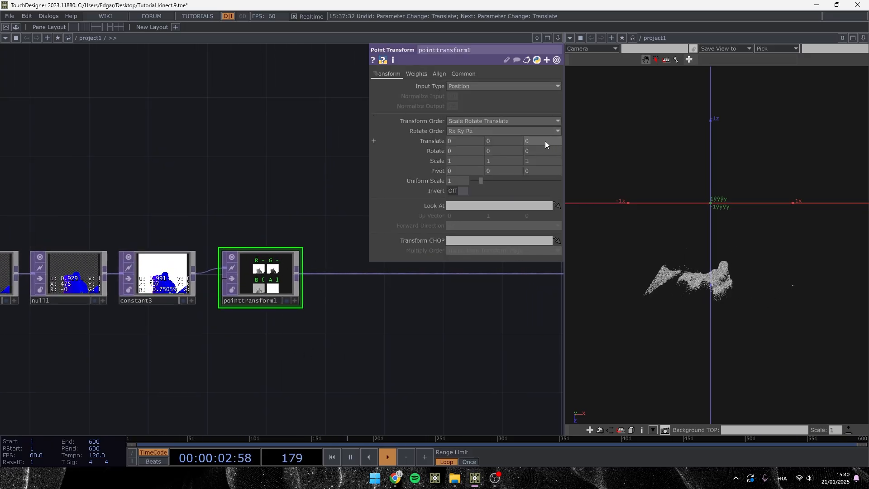
Set pointtransform1's Translate Z to -0.92 and Translate X to 0.07 to bring the cloud to the origin
{"action": "middle_click_drag", "start_coordinate": [545, 140], "coordinate": [545, 128]}
{"action": "scroll", "coordinate": [747, 174], "scroll_direction": "up", "scroll_amount": 3}
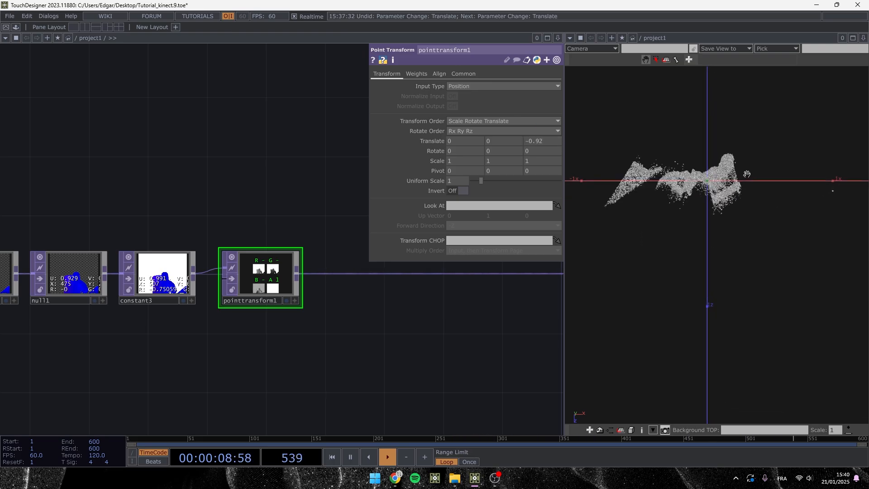
{"action": "middle_click_drag", "start_coordinate": [466, 149], "coordinate": [469, 127]}
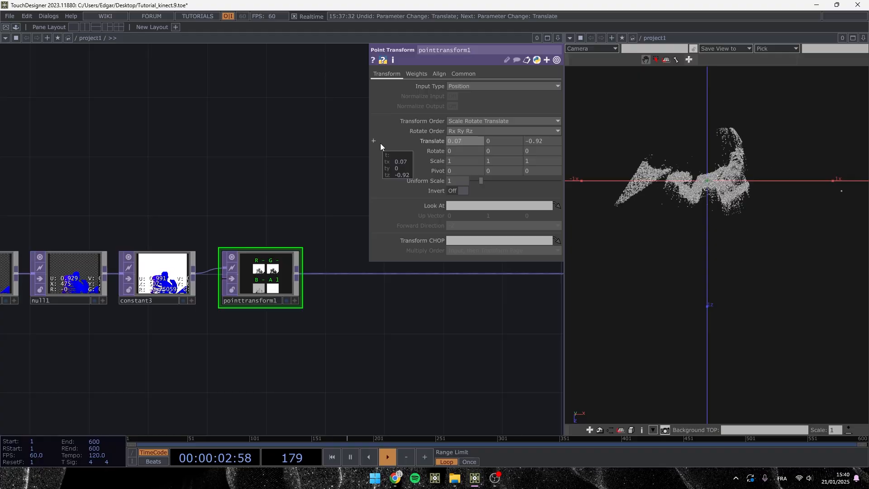
Using the Front viewport, center the figure by setting pointtransform1's Translate Y to 0.27 and Translate X to -0.04
{"action": "right_click", "coordinate": [684, 204]}
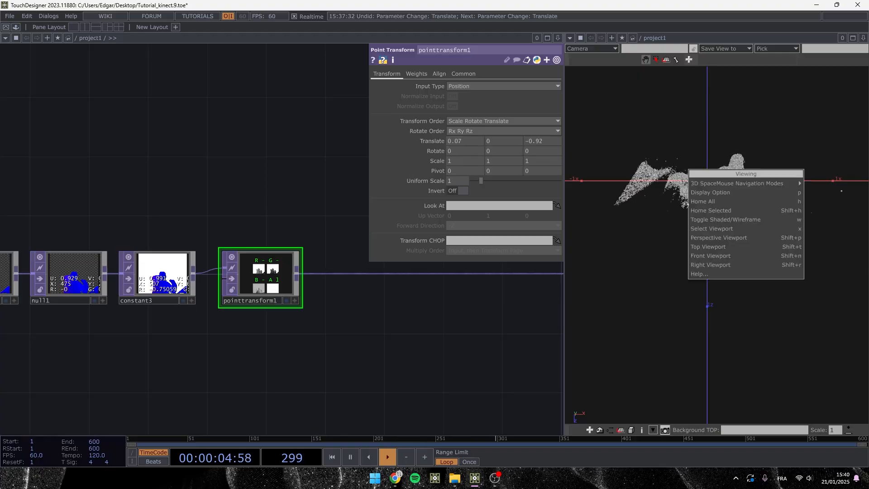
{"action": "left_click", "coordinate": [711, 259]}
{"action": "middle_click_drag", "start_coordinate": [504, 139], "coordinate": [505, 129]}
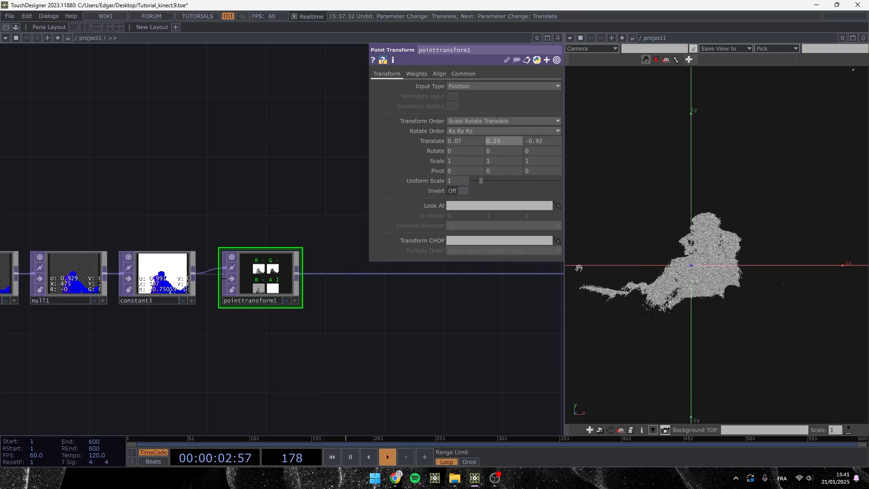
{"action": "right_click_drag", "start_coordinate": [685, 257], "coordinate": [699, 251]}
{"action": "scroll", "coordinate": [699, 252], "scroll_direction": "up", "scroll_amount": 5}
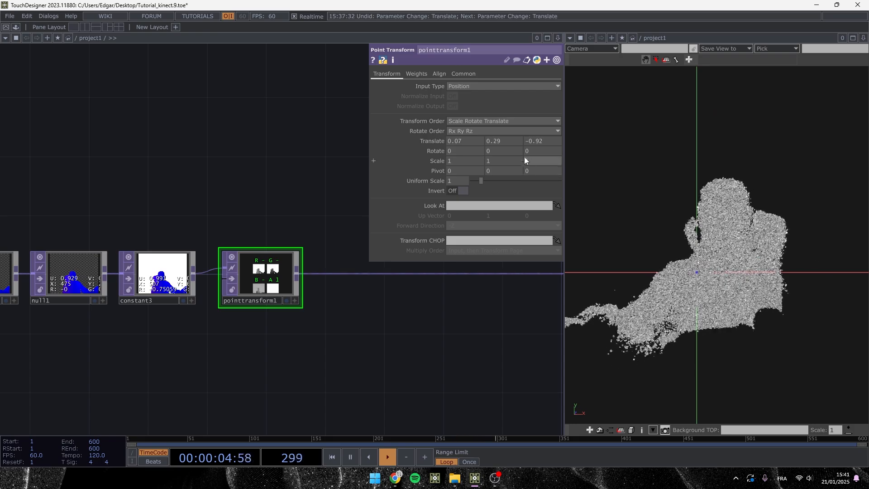
{"action": "middle_click_drag", "start_coordinate": [503, 141], "coordinate": [464, 144]}
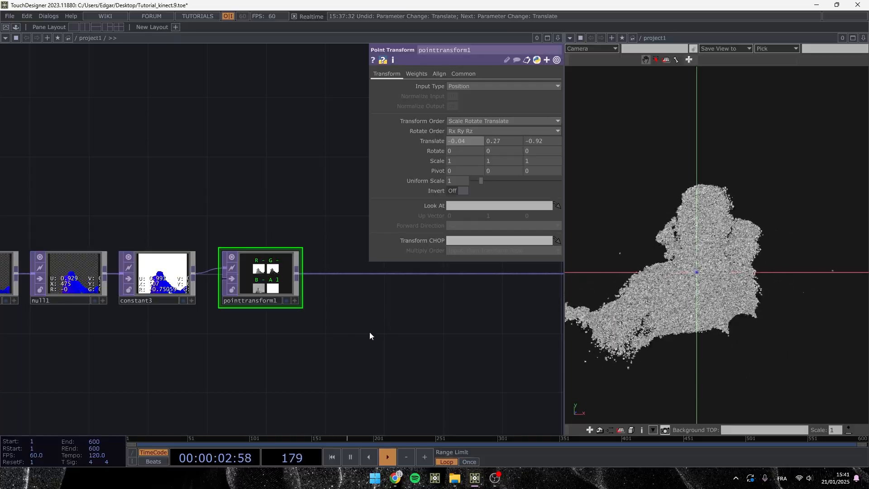
Set math1's To Range values to 0.0015 and 0.002
{"action": "left_click_drag", "start_coordinate": [313, 298], "coordinate": [196, 296]}
{"action": "scroll", "coordinate": [196, 299], "scroll_direction": "down", "scroll_amount": 3}
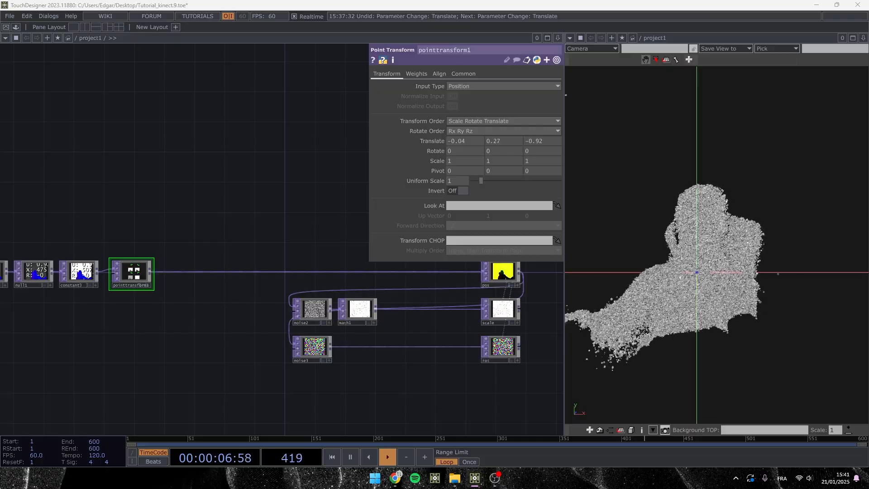
{"action": "scroll", "coordinate": [381, 341], "scroll_direction": "up", "scroll_amount": 3}
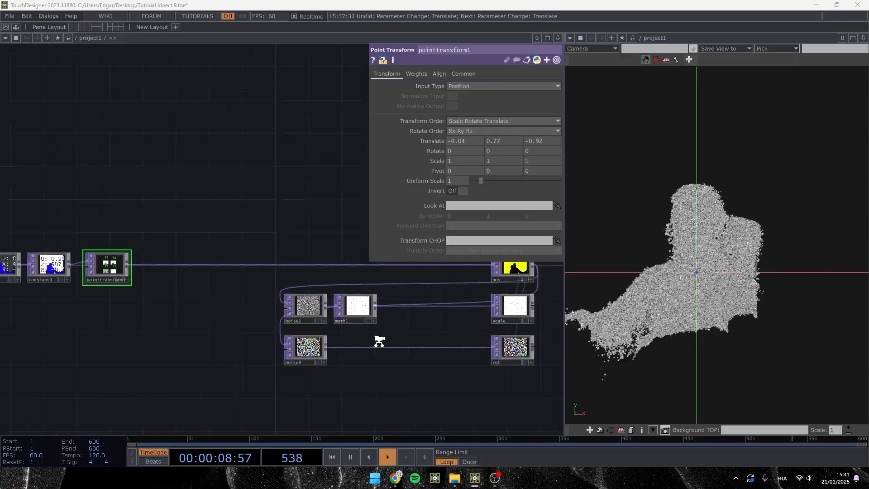
{"action": "left_click", "coordinate": [349, 301]}
{"action": "left_click_drag", "start_coordinate": [362, 356], "coordinate": [233, 345]}
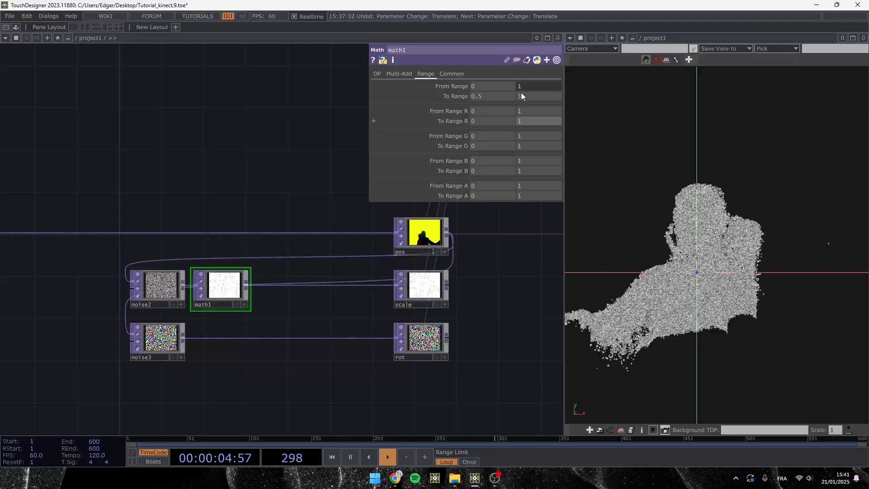
{"action": "type", "text": "0.000"}
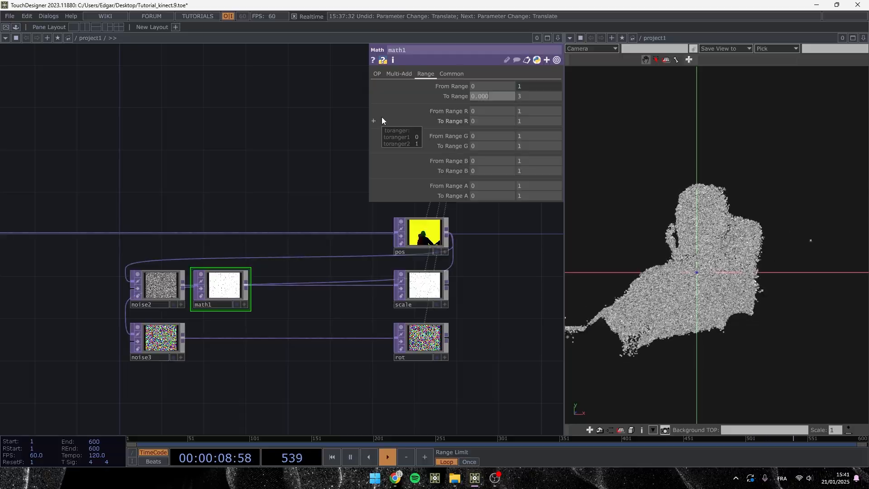
{"action": "key", "text": "BackSpace"}
{"action": "type", "text": "15"}
{"action": "key", "text": "Tab"}
{"action": "type", "text": "0.0"}
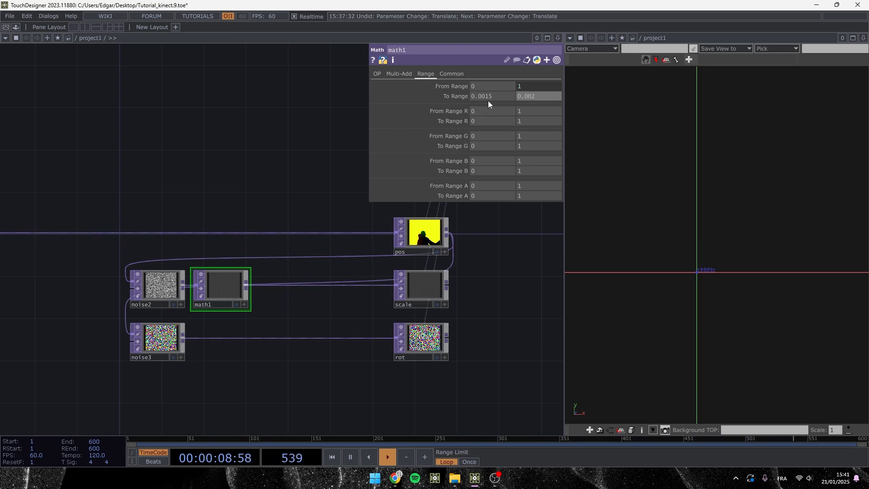
{"action": "scroll", "coordinate": [247, 285], "scroll_direction": "up", "scroll_amount": 4}
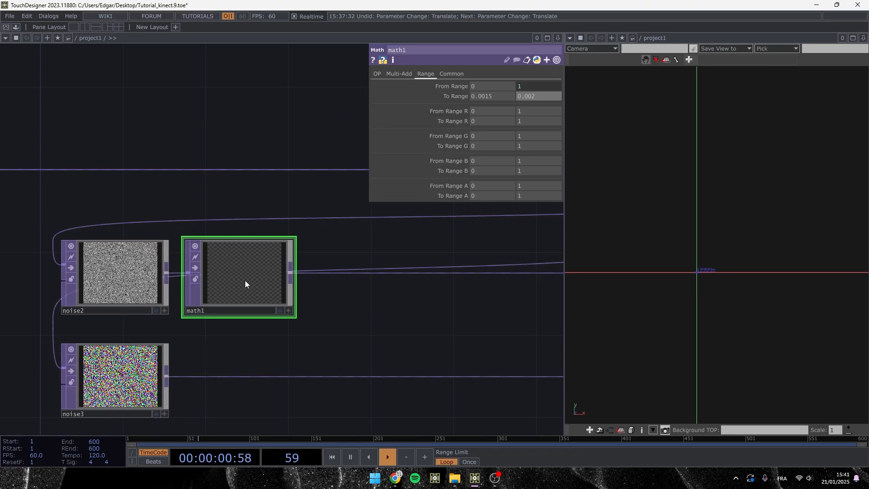
{"action": "left_click_drag", "start_coordinate": [493, 347], "coordinate": [115, 288]}
{"action": "scroll", "coordinate": [116, 286], "scroll_direction": "down", "scroll_amount": 5}
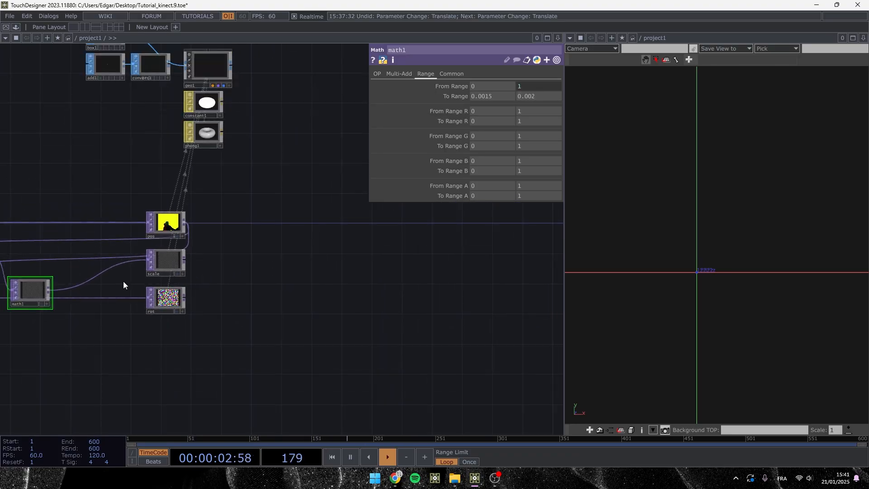
{"action": "key", "text": "ctrl+z"}
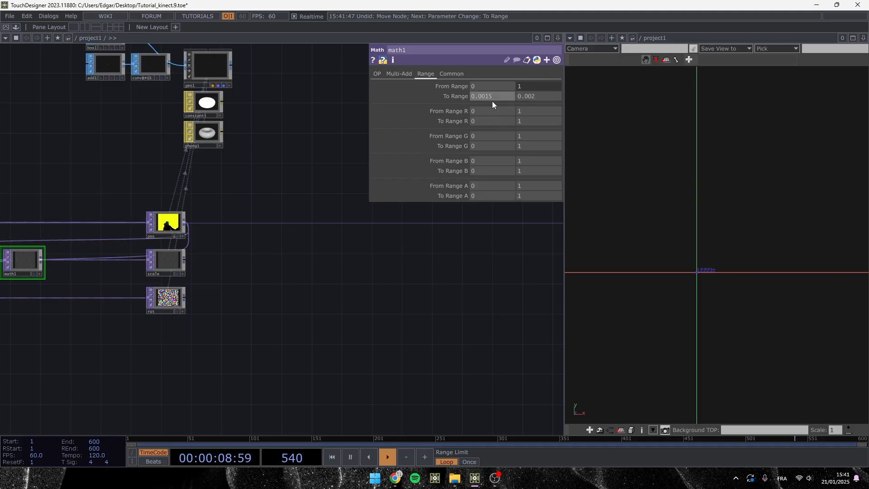
Try setting math1's To Range values to 0.006 and 0.007, and inspect box1's parameters
{"action": "type", "text": "1"}
{"action": "middle_click_drag", "start_coordinate": [542, 95], "coordinate": [556, 94]}
{"action": "middle_click_drag", "start_coordinate": [495, 96], "coordinate": [501, 80]}
{"action": "left_click_drag", "start_coordinate": [289, 326], "coordinate": [428, 363]}
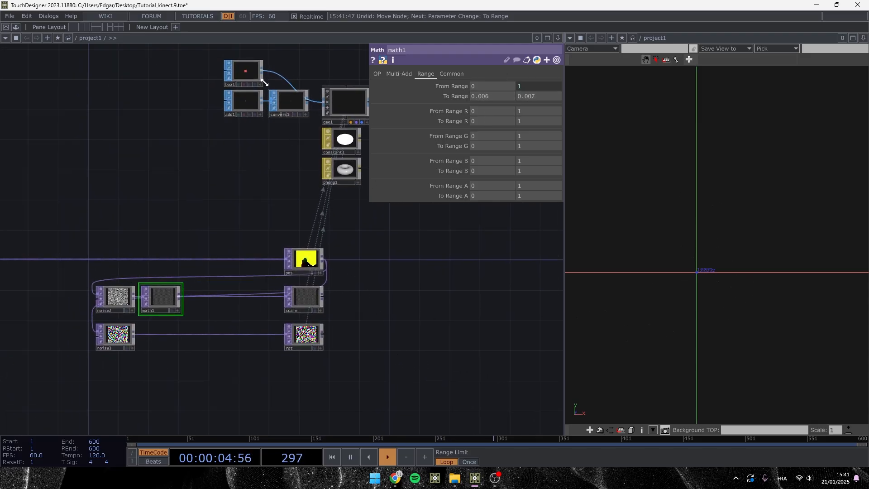
{"action": "left_click", "coordinate": [253, 69]}
{"action": "left_click_drag", "start_coordinate": [252, 69], "coordinate": [247, 71]}
Return math1's To Range values to 0.0015 and 0.002
{"action": "left_click", "coordinate": [161, 297]}
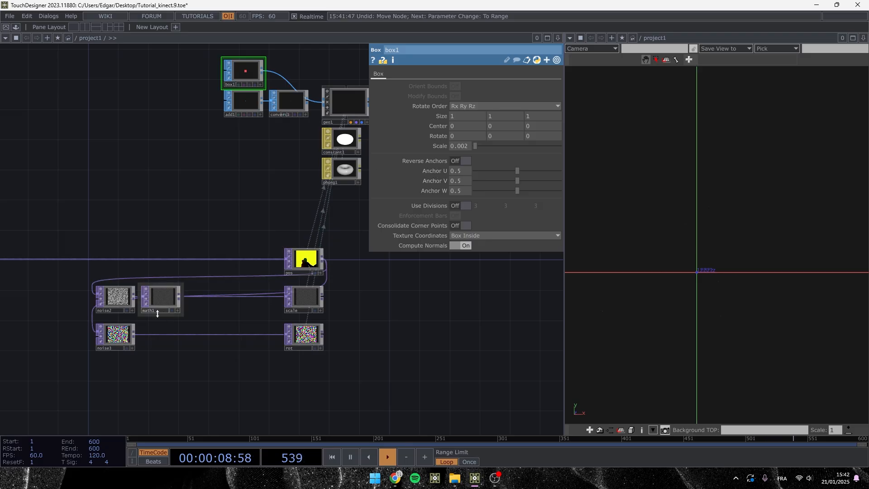
{"action": "type", "text": "15"}
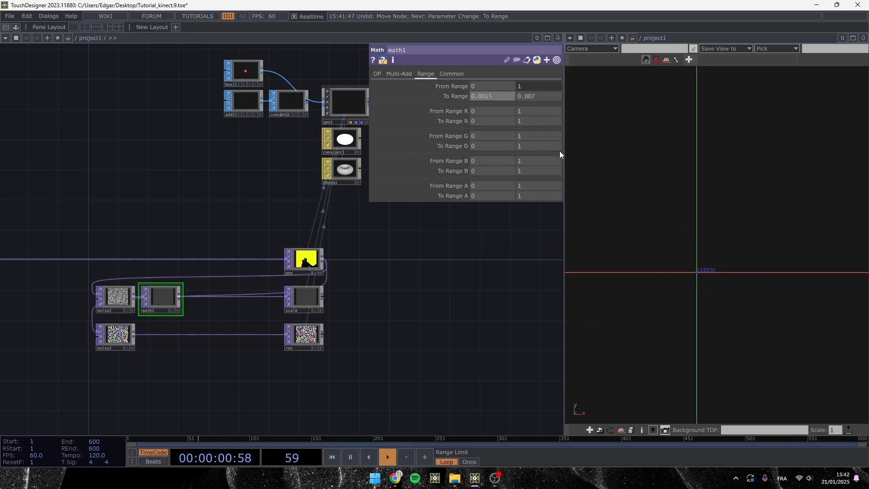
{"action": "key", "text": "Tab"}
{"action": "type", "text": "0.002"}
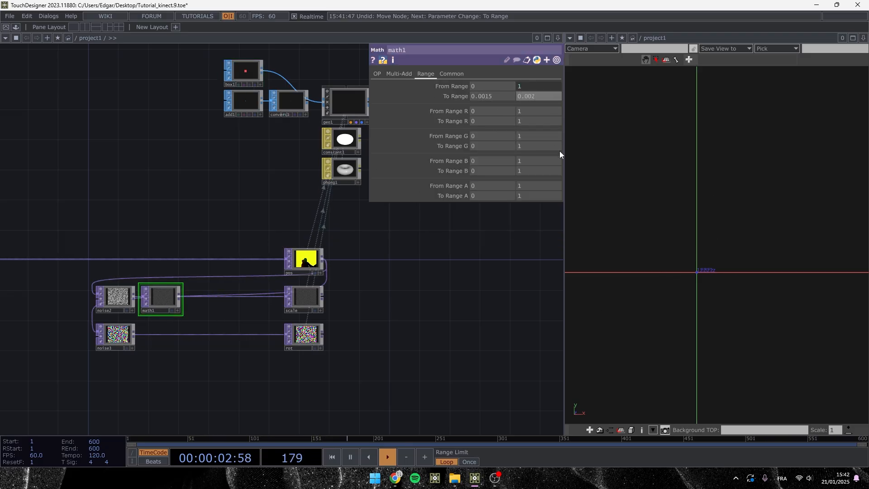
{"action": "key", "text": "Return"}
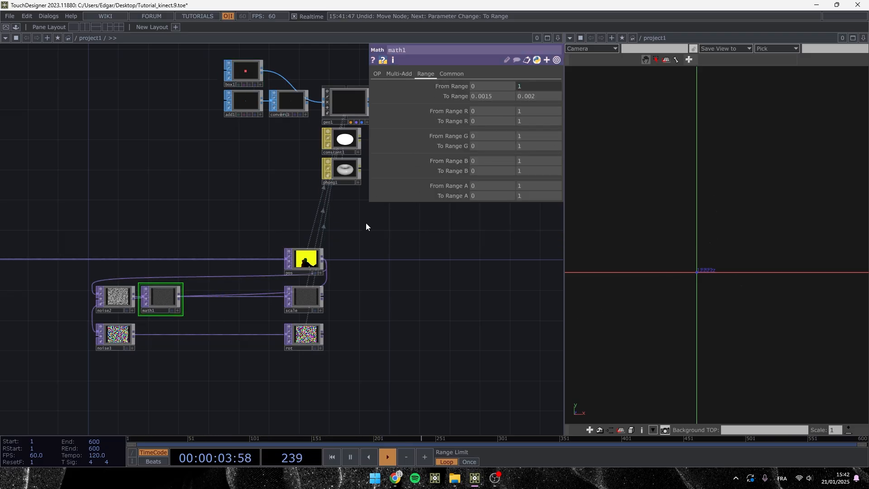
Set box1's Scale to 1
{"action": "left_click", "coordinate": [243, 72]}
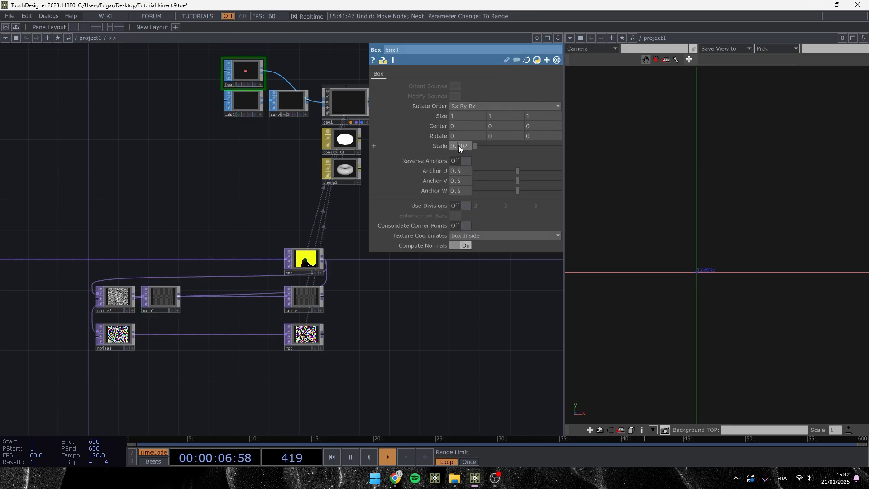
{"action": "type", "text": "1"}
{"action": "key", "text": "Return"}
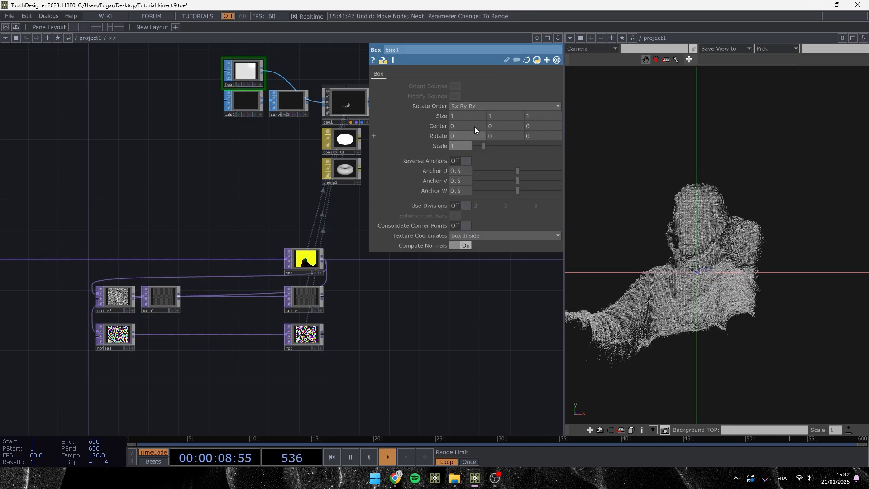
Add a Camera component directly above geo1
{"action": "mouse_move", "coordinate": [712, 272]}
{"action": "right_mouse_down"}
{"action": "mouse_move", "coordinate": [720, 263]}
{"action": "mouse_move", "coordinate": [717, 276]}
{"action": "right_mouse_up"}
{"action": "middle_click_drag", "start_coordinate": [716, 275], "coordinate": [723, 293]}
{"action": "left_click_drag", "start_coordinate": [420, 304], "coordinate": [321, 361]}
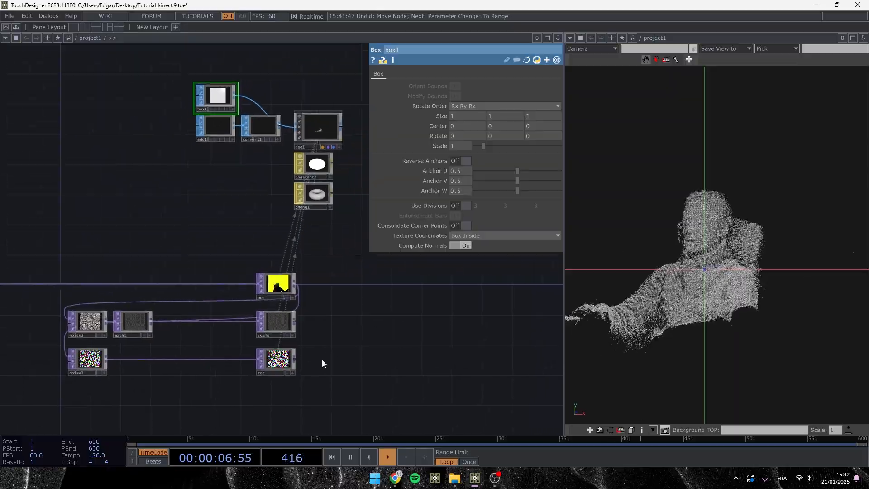
{"action": "scroll", "coordinate": [298, 254], "scroll_direction": "up", "scroll_amount": 5}
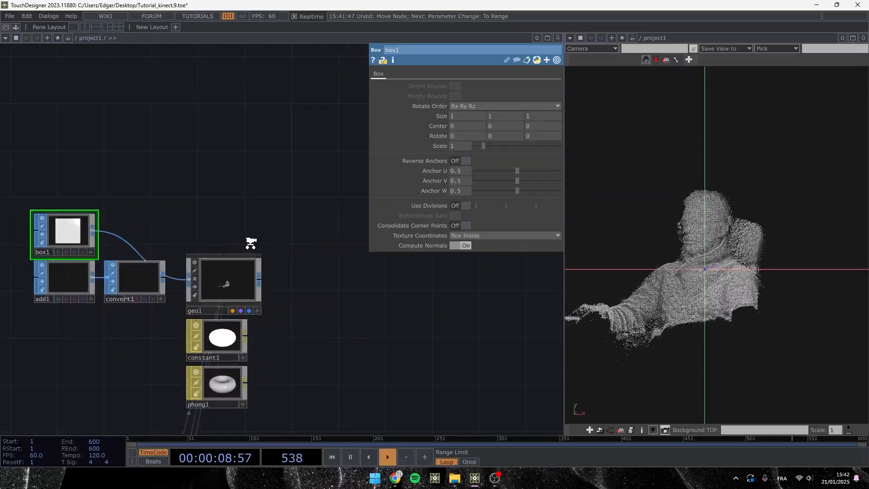
{"action": "key", "text": "Tab"}
{"action": "type", "text": "ca"}
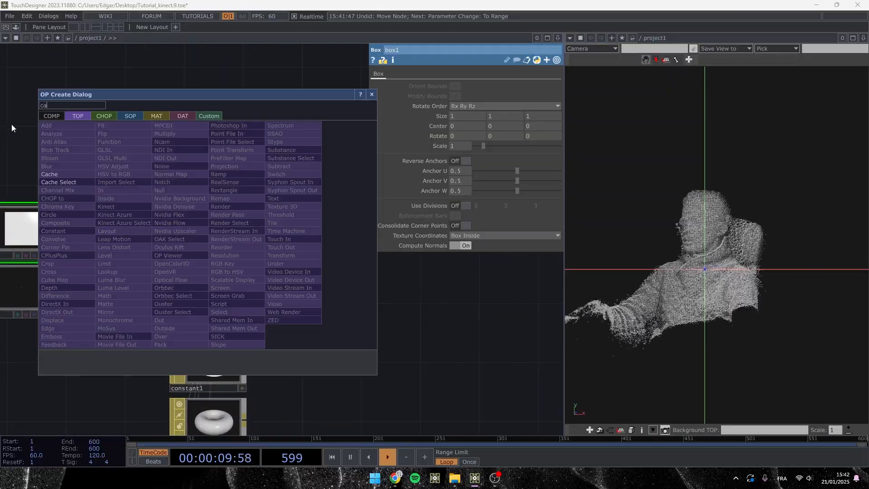
{"action": "left_click", "coordinate": [51, 115]}
{"action": "left_click", "coordinate": [50, 159]}
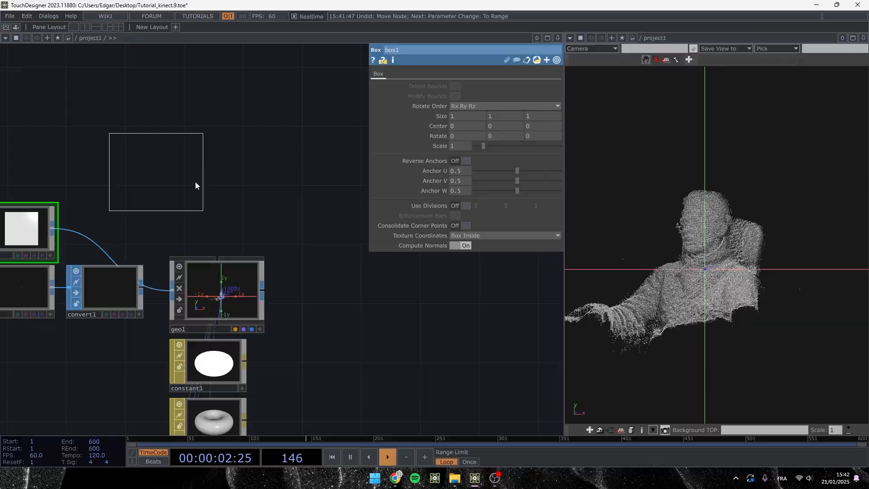
{"action": "left_click", "coordinate": [219, 199]}
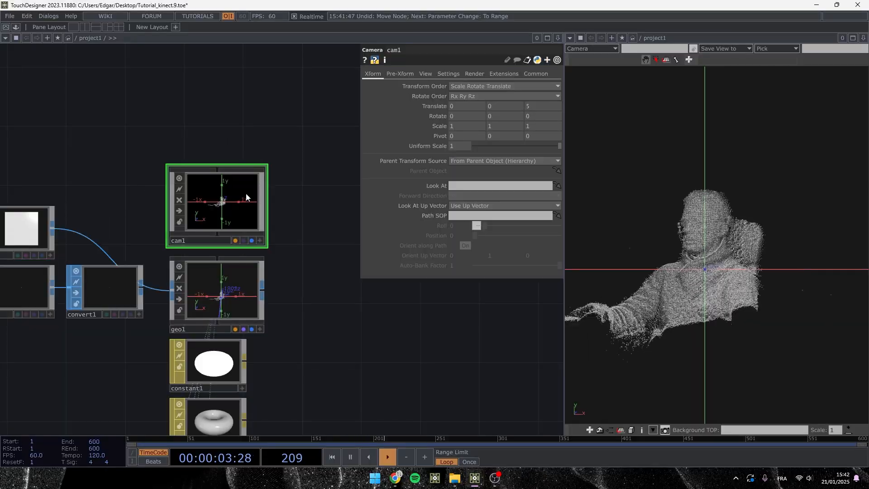
Close the geometry viewer pane and add a Light component beside cam1
{"action": "left_click", "coordinate": [864, 37]}
{"action": "left_click", "coordinate": [802, 97]}
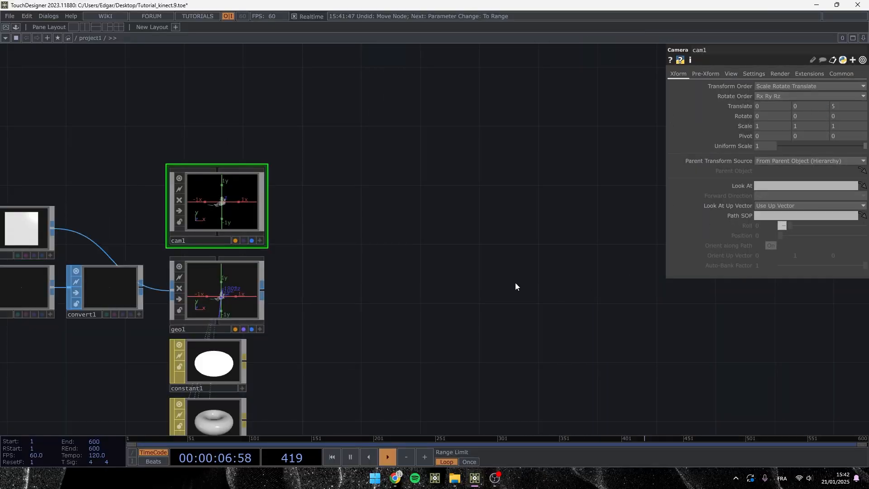
{"action": "left_click_drag", "start_coordinate": [478, 305], "coordinate": [312, 268]}
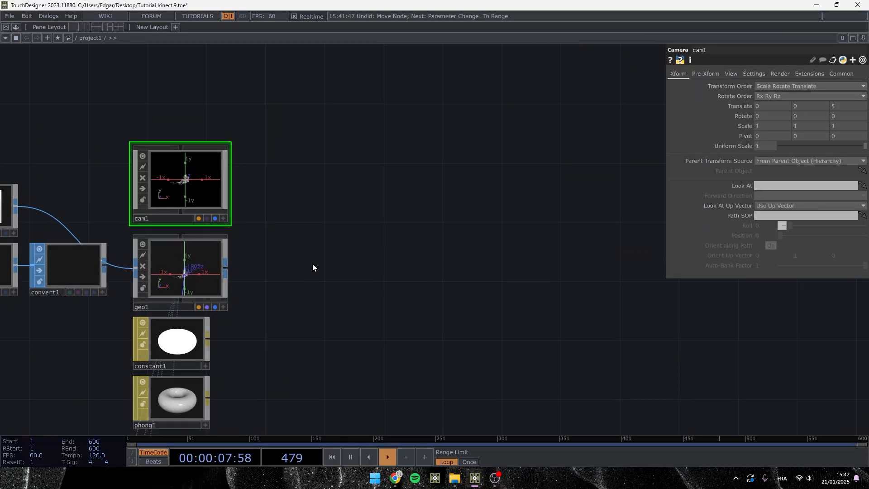
{"action": "double_click", "coordinate": [294, 197]}
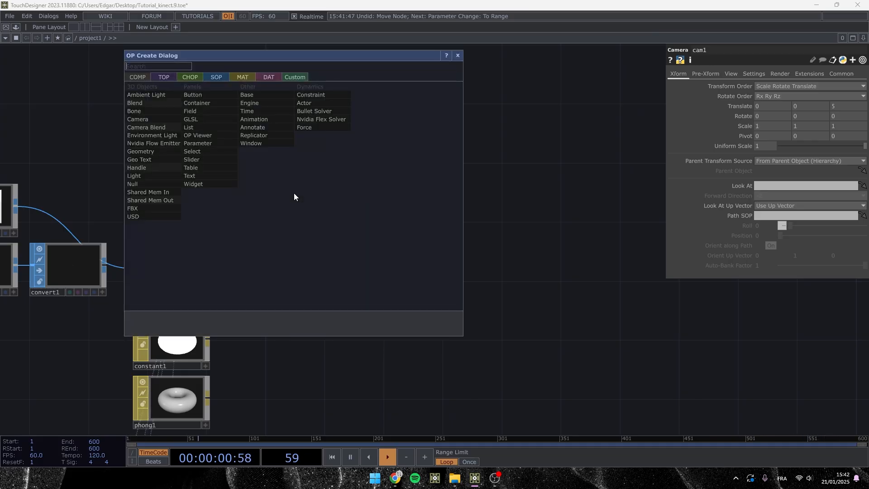
{"action": "left_click", "coordinate": [140, 176]}
{"action": "left_click", "coordinate": [291, 179]}
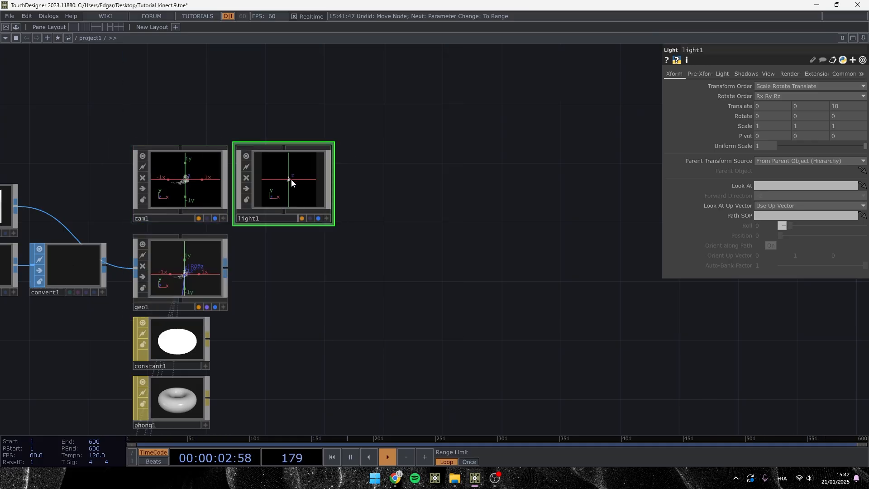
Add a Render TOP below light1, beside geo1
{"action": "key", "text": "Tab"}
{"action": "type", "text": "render"}
{"action": "left_click", "coordinate": [178, 152]}
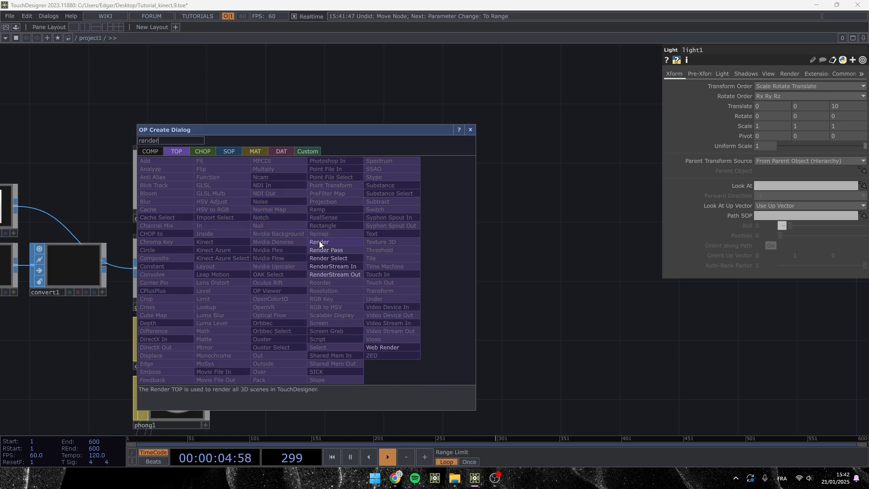
{"action": "left_click", "coordinate": [320, 242]}
{"action": "left_click", "coordinate": [279, 275]}
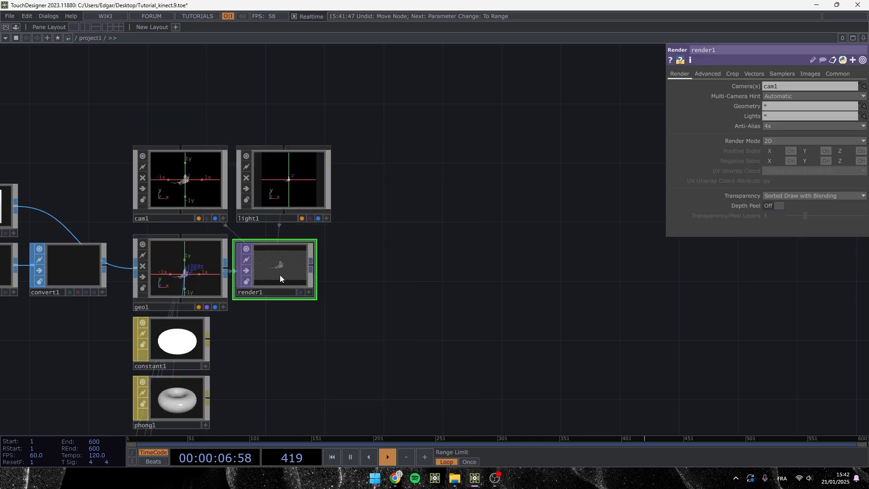
Set render1's Resolution to 1920 by 1080
{"action": "scroll", "coordinate": [280, 275], "scroll_direction": "up", "scroll_amount": 8}
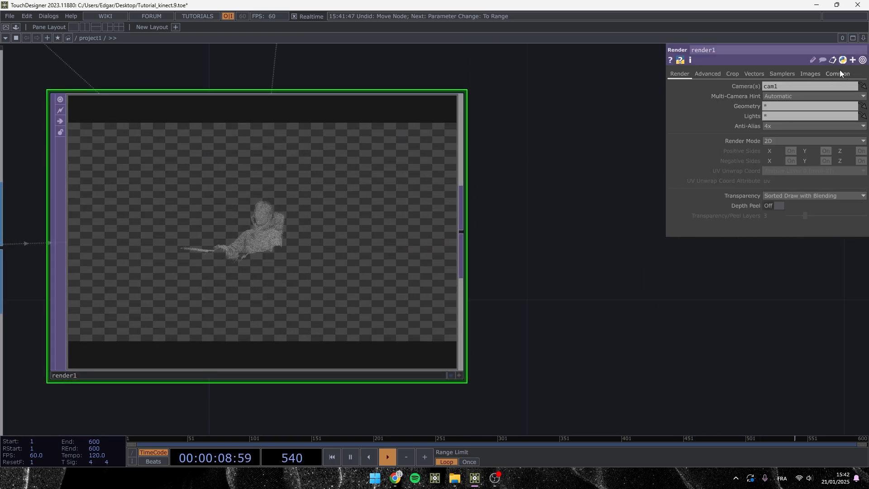
{"action": "left_click", "coordinate": [838, 73]}
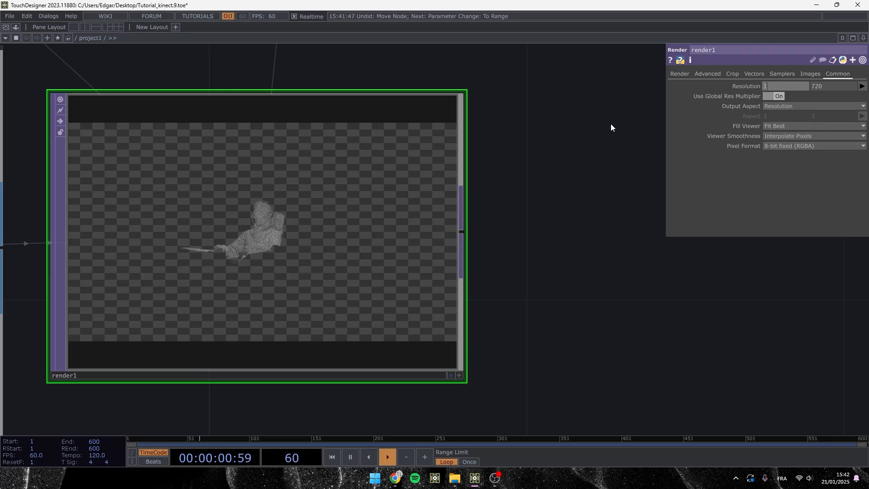
{"action": "type", "text": "1920"}
{"action": "key", "text": "Tab"}
{"action": "type", "text": "108"}
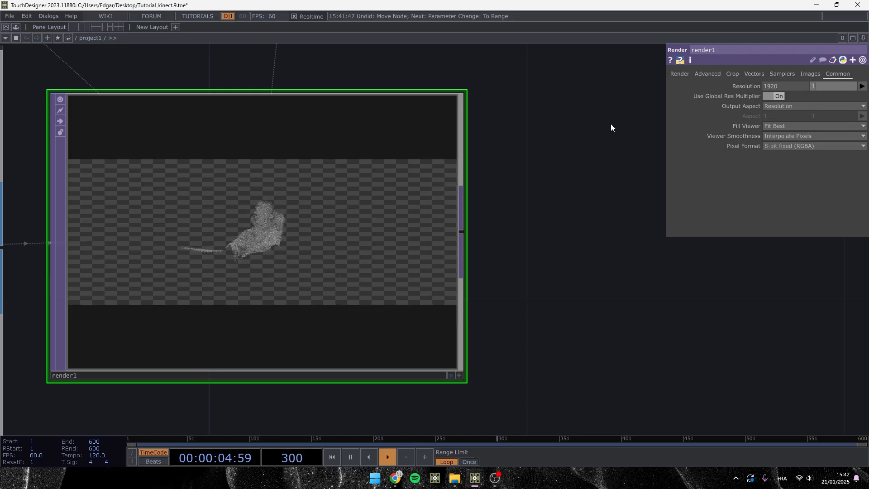
{"action": "type", "text": "0"}
{"action": "key", "text": "Return"}
Connect a new Transform TOP to render1's output
{"action": "scroll", "coordinate": [262, 214], "scroll_direction": "down", "scroll_amount": 5}
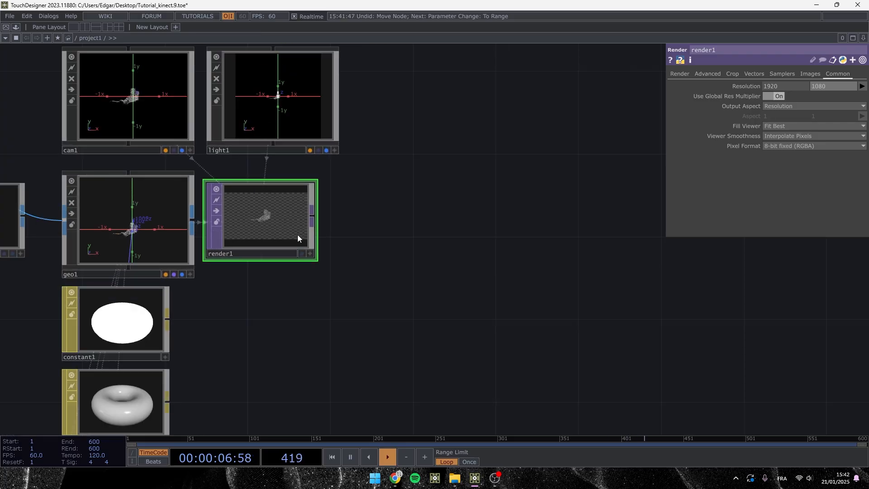
{"action": "right_click", "coordinate": [313, 216]}
{"action": "left_click", "coordinate": [382, 251]}
{"action": "left_click", "coordinate": [476, 218]}
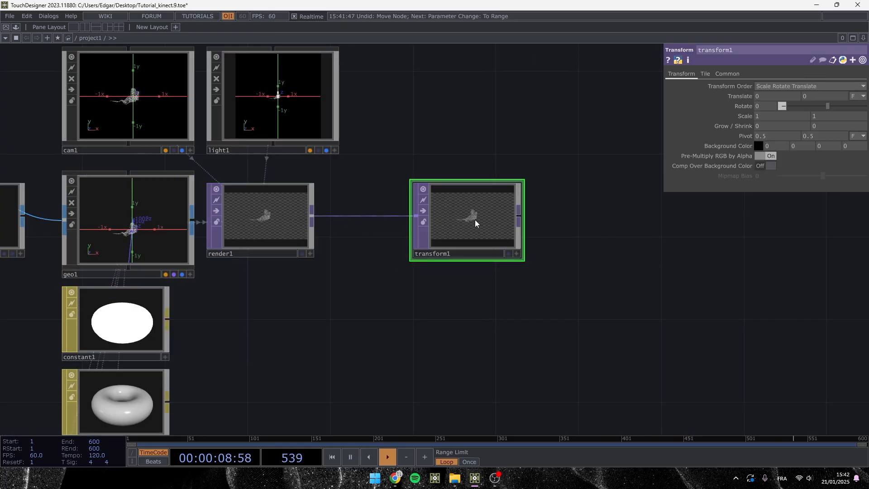
Give transform1 an opaque black background by setting its Background Color alpha to 1 and enabling Comp Over Background Color
{"action": "middle_click_drag", "start_coordinate": [860, 146], "coordinate": [867, 137]}
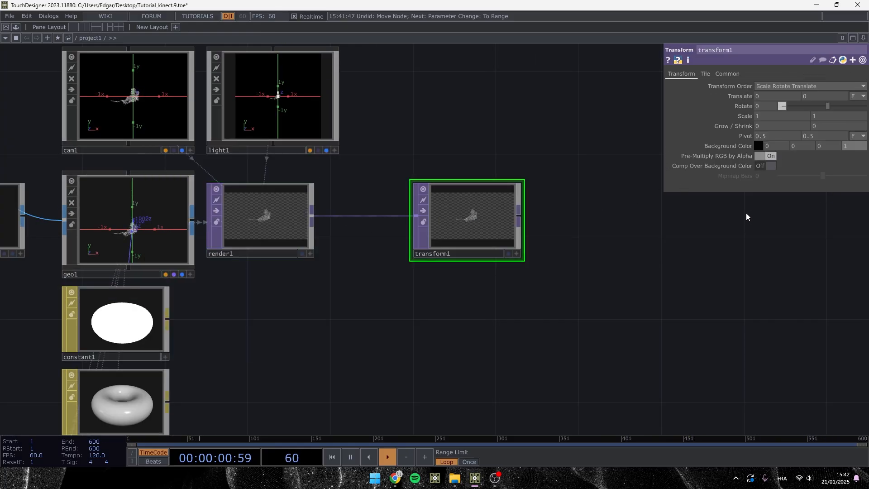
{"action": "scroll", "coordinate": [515, 219], "scroll_direction": "up", "scroll_amount": 5}
{"action": "left_click", "coordinate": [762, 165]}
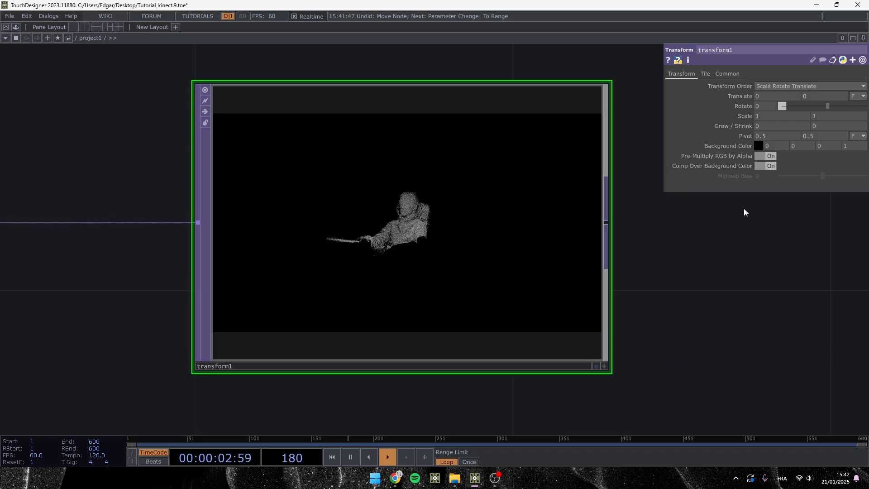
Connect a Null TOP to transform1's output and display it as the network background
{"action": "scroll", "coordinate": [725, 306], "scroll_direction": "down", "scroll_amount": 4}
{"action": "scroll", "coordinate": [466, 272], "scroll_direction": "down", "scroll_amount": 3}
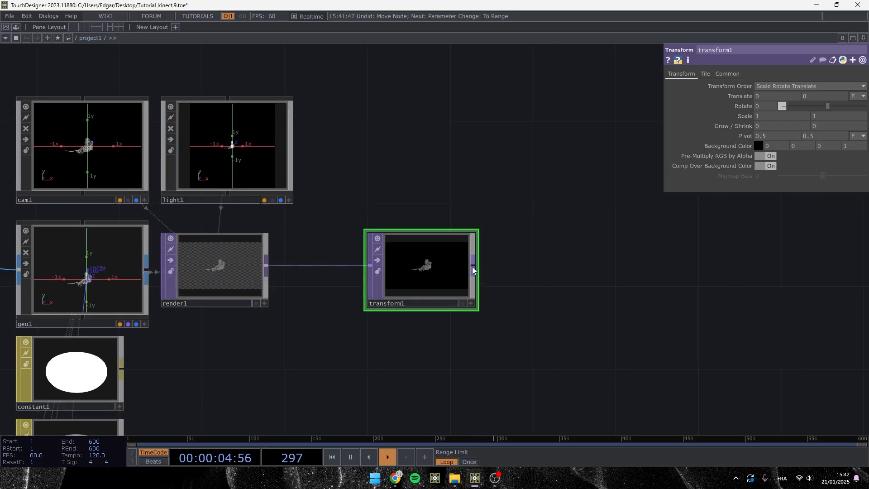
{"action": "key", "text": "Tab"}
{"action": "type", "text": "nu"}
{"action": "left_click", "coordinate": [430, 227]}
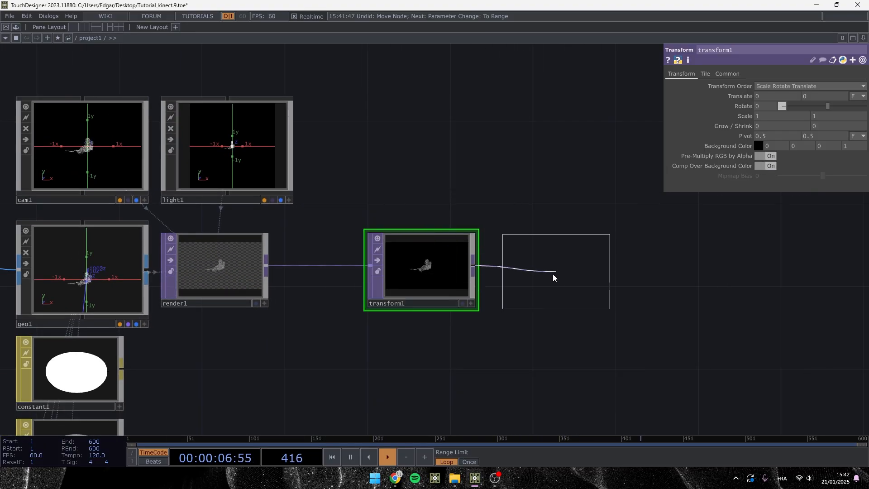
{"action": "left_click", "coordinate": [553, 272]}
{"action": "left_click", "coordinate": [587, 304]}
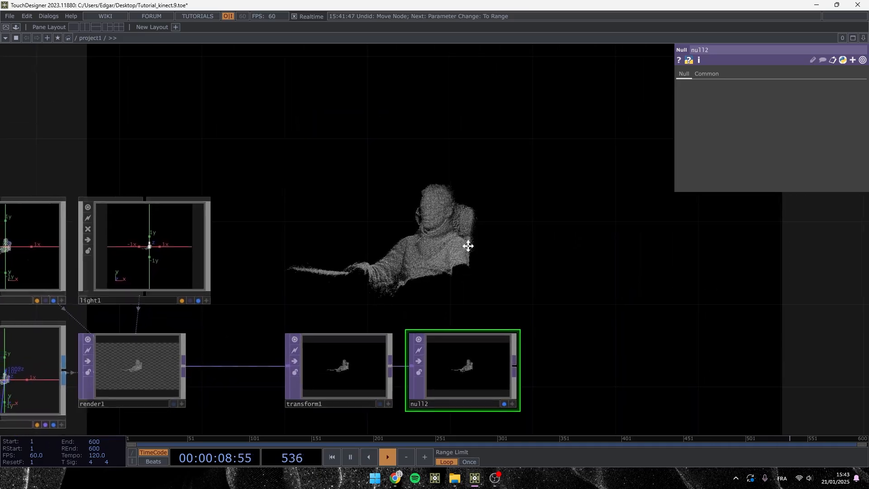
Turn cam1 to the opposite side of the figure and set its Rotate to 0, -180, 0
{"action": "scroll", "coordinate": [467, 245], "scroll_direction": "down", "scroll_amount": 2}
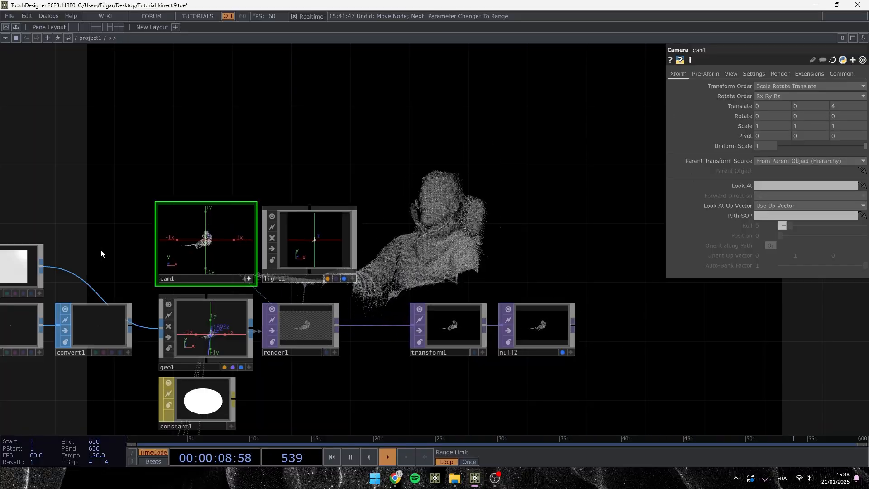
{"action": "scroll", "coordinate": [101, 253], "scroll_direction": "up", "scroll_amount": 6}
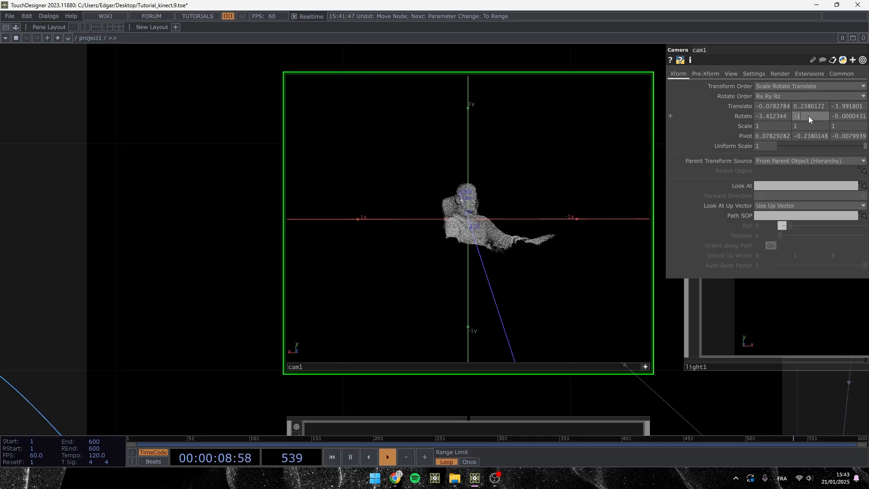
{"action": "type", "text": "80"}
{"action": "key", "text": "Tab"}
{"action": "type", "text": "0"}
{"action": "key", "text": "Tab"}
{"action": "type", "text": "0"}
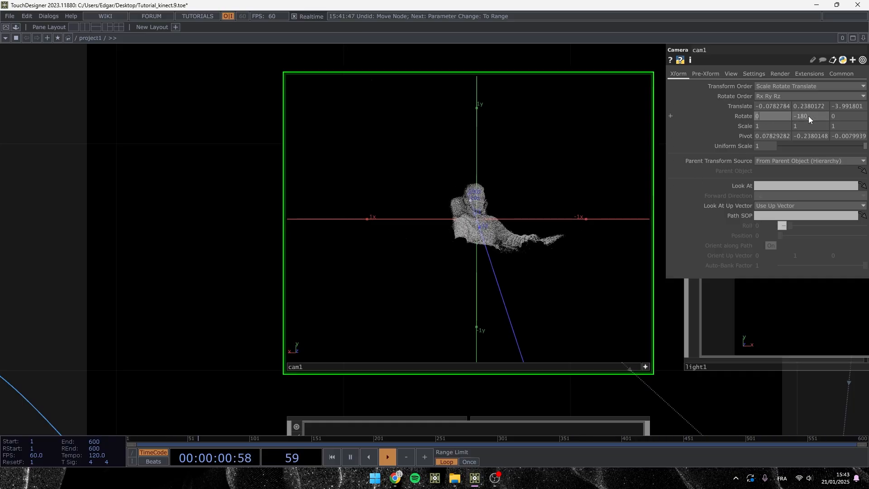
Reset cam1's Pivot to 0, 0, 0
{"action": "key", "text": "Tab"}
{"action": "key", "text": "Tab"}
{"action": "key", "text": "Tab"}
{"action": "key", "text": "Tab"}
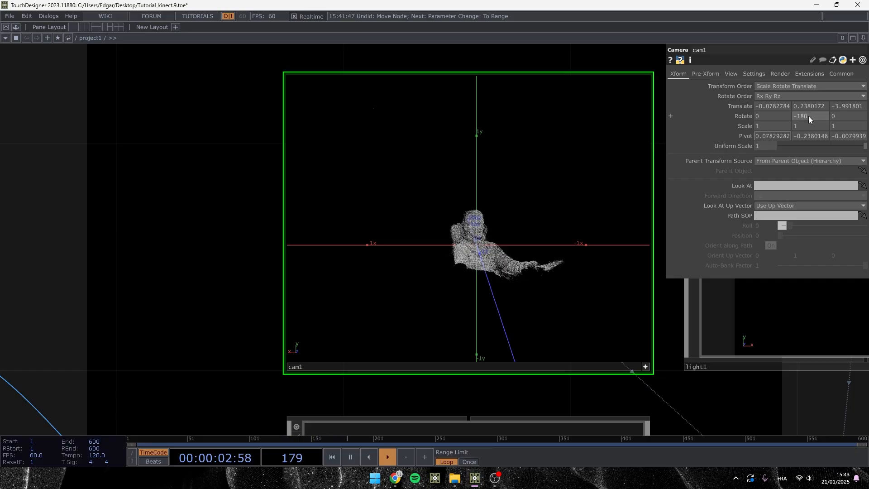
{"action": "type", "text": "0"}
{"action": "key", "text": "Tab"}
{"action": "type", "text": "0"}
{"action": "key", "text": "Tab"}
{"action": "type", "text": "0"}
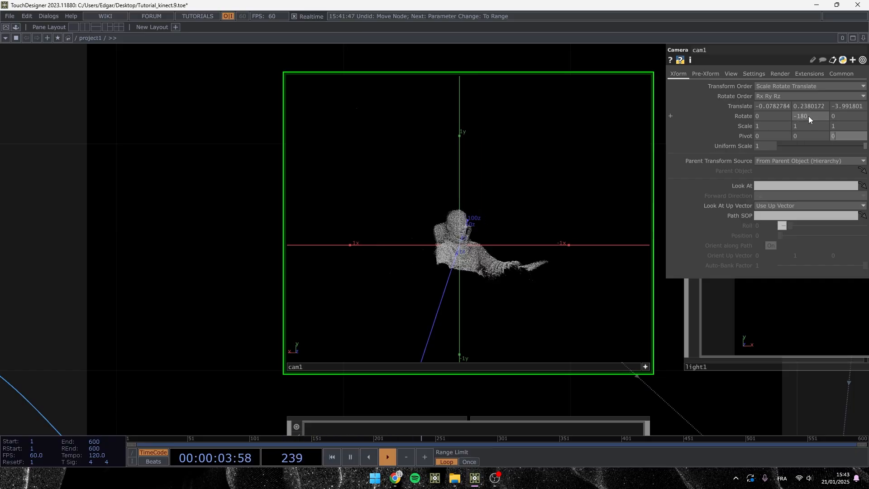
{"action": "key", "text": "Return"}
Set cam1's Translate to 0, 0, -4
{"action": "left_click", "coordinate": [779, 106]}
{"action": "type", "text": "0"}
{"action": "key", "text": "Tab"}
{"action": "type", "text": "0"}
{"action": "key", "text": "Return"}
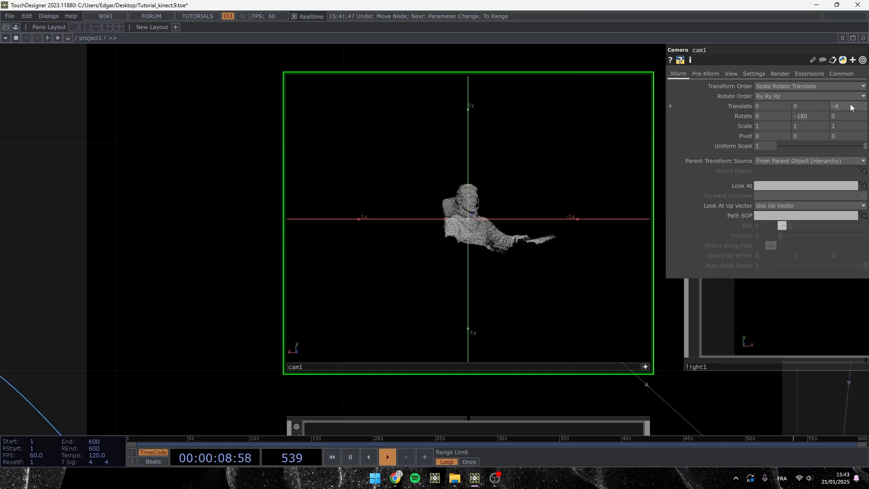
Reposition light1 from its viewer and bring cam1 closer to the figure with a Translate Z of -2.3
{"action": "scroll", "coordinate": [183, 203], "scroll_direction": "down", "scroll_amount": 3}
{"action": "left_click_drag", "start_coordinate": [173, 186], "coordinate": [198, 277]}
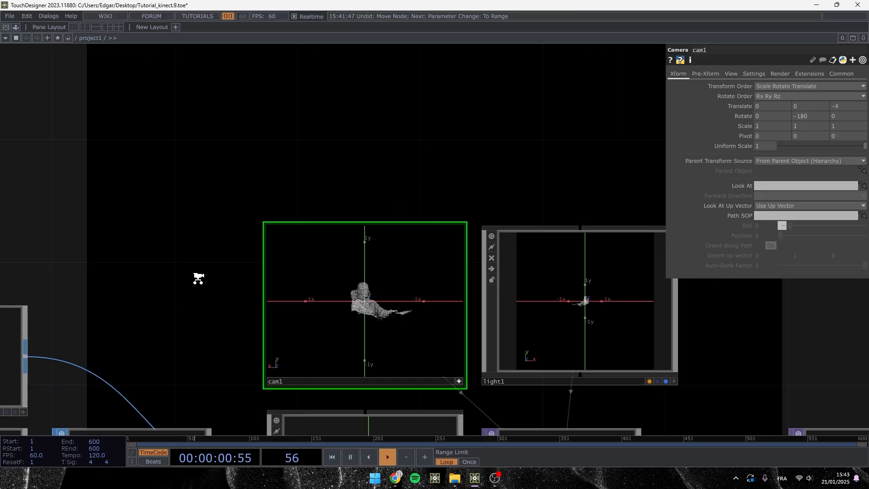
{"action": "scroll", "coordinate": [198, 278], "scroll_direction": "down", "scroll_amount": 2}
{"action": "left_click_drag", "start_coordinate": [422, 118], "coordinate": [277, 111]}
{"action": "left_click_drag", "start_coordinate": [390, 153], "coordinate": [377, 124]}
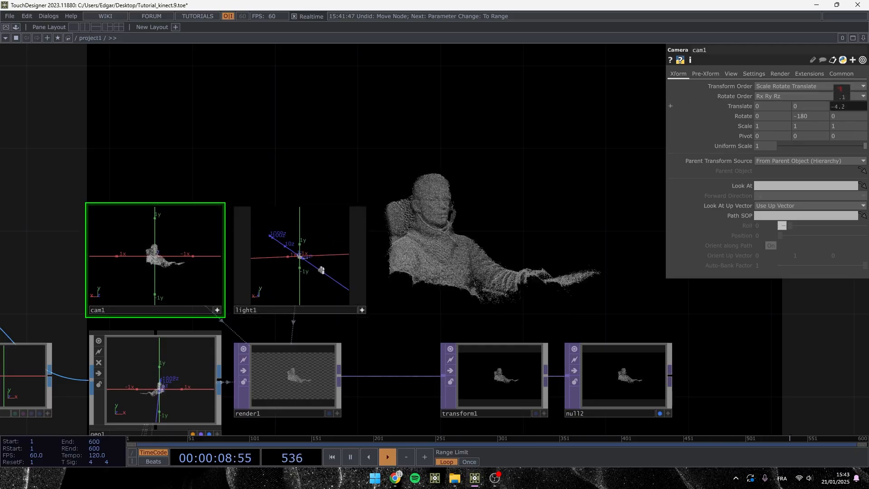
{"action": "mouse_move", "coordinate": [842, 105]}
{"action": "middle_mouse_down"}
{"action": "mouse_move", "coordinate": [860, 106]}
{"action": "mouse_move", "coordinate": [842, 106]}
{"action": "middle_mouse_up"}
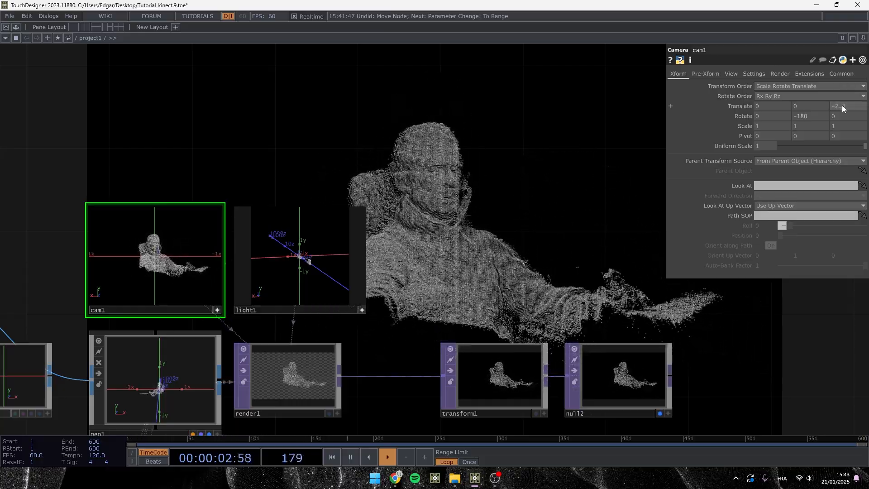
{"action": "left_click", "coordinate": [217, 311]}
Save the project
{"action": "left_click_drag", "start_coordinate": [409, 315], "coordinate": [399, 273]}
{"action": "scroll", "coordinate": [388, 274], "scroll_direction": "down", "scroll_amount": 2}
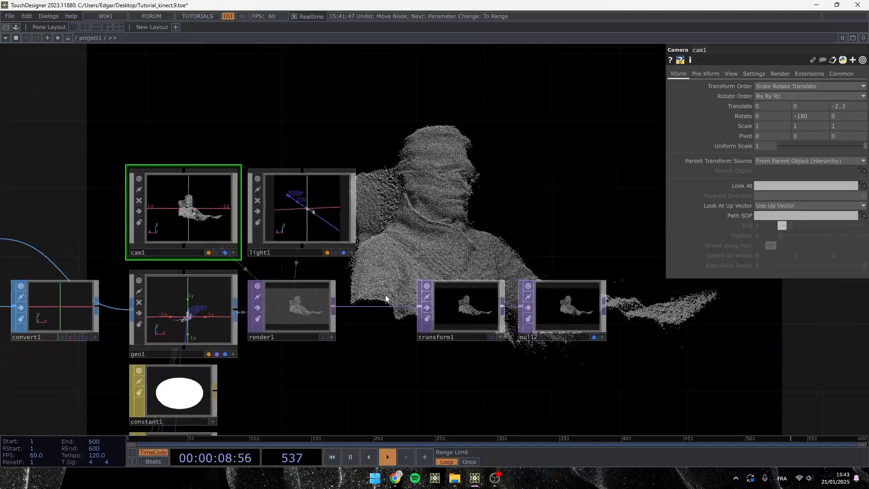
{"action": "left_click_drag", "start_coordinate": [413, 308], "coordinate": [468, 269]}
{"action": "scroll", "coordinate": [446, 303], "scroll_direction": "down", "scroll_amount": 2}
{"action": "left_click_drag", "start_coordinate": [436, 336], "coordinate": [515, 139]}
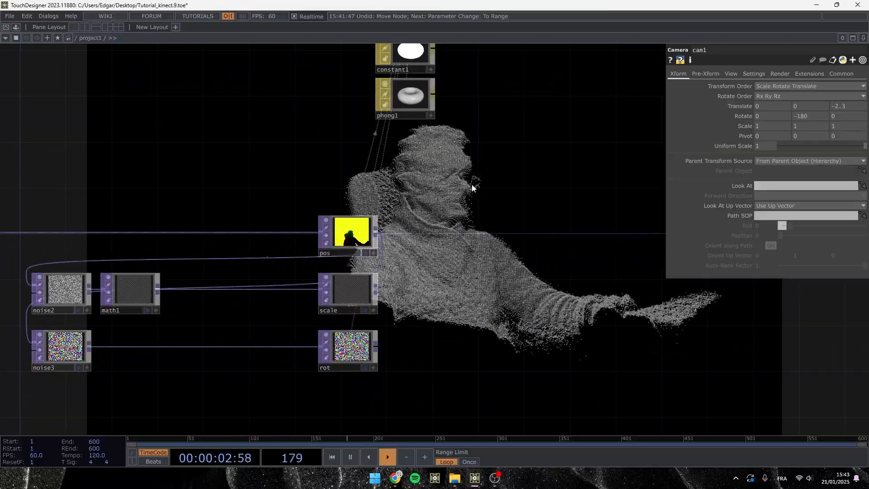
{"action": "key", "text": "ctrl+s"}
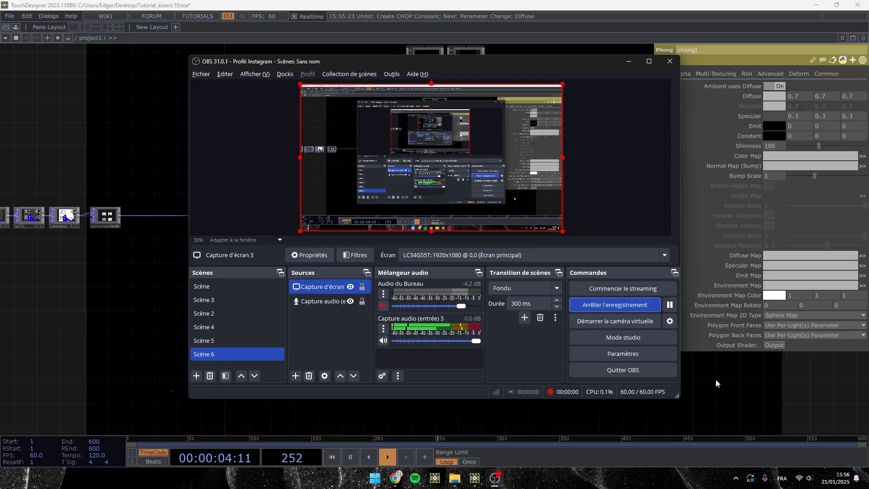
Return to TouchDesigner from OBS and bring the whole operator network into view
{"action": "left_click", "coordinate": [715, 379]}
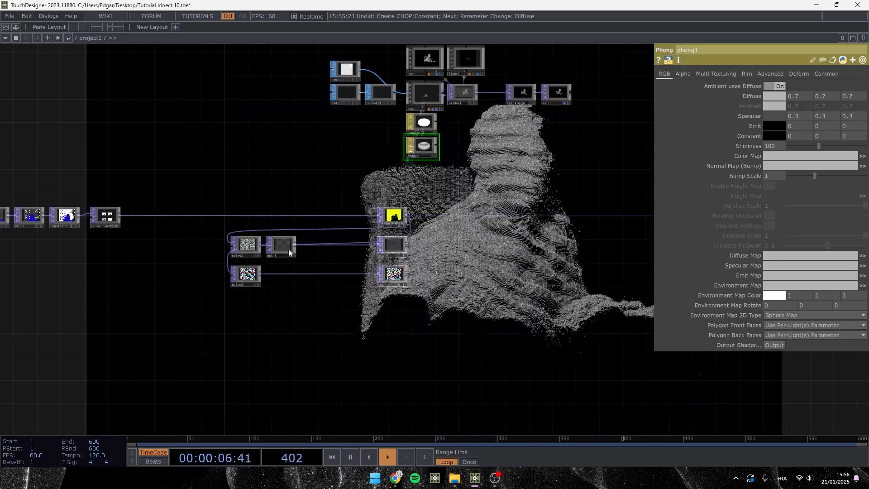
{"action": "left_click_drag", "start_coordinate": [124, 153], "coordinate": [431, 247]}
{"action": "scroll", "coordinate": [253, 218], "scroll_direction": "down", "scroll_amount": 4}
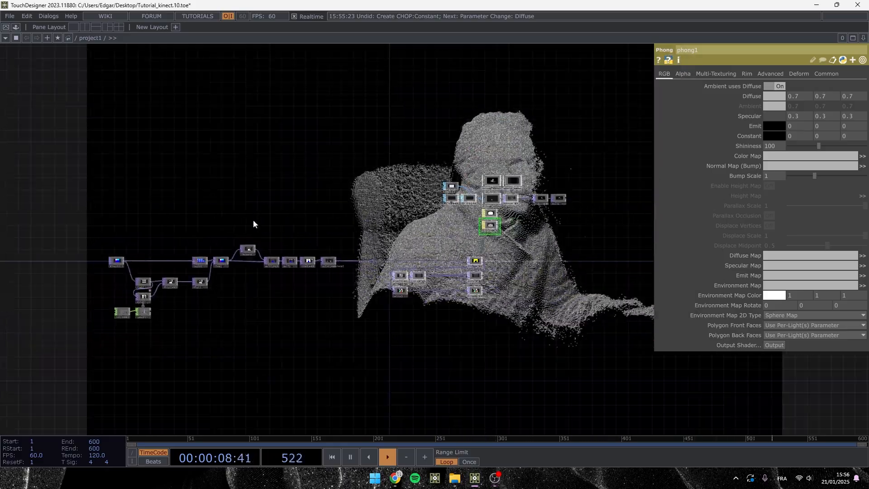
Add a Constant CHOP in the empty area above the tex3d1 operator
{"action": "scroll", "coordinate": [303, 287], "scroll_direction": "up", "scroll_amount": 2}
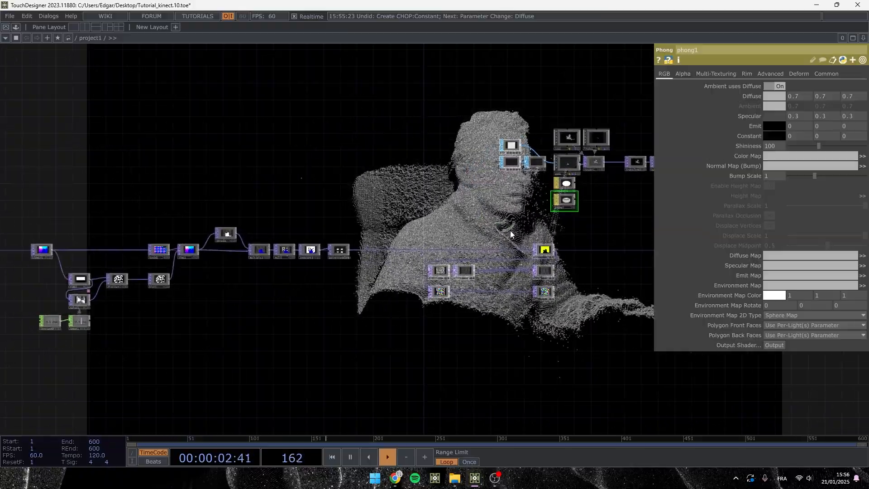
{"action": "left_click_drag", "start_coordinate": [162, 196], "coordinate": [279, 198]}
{"action": "key", "text": "Tab"}
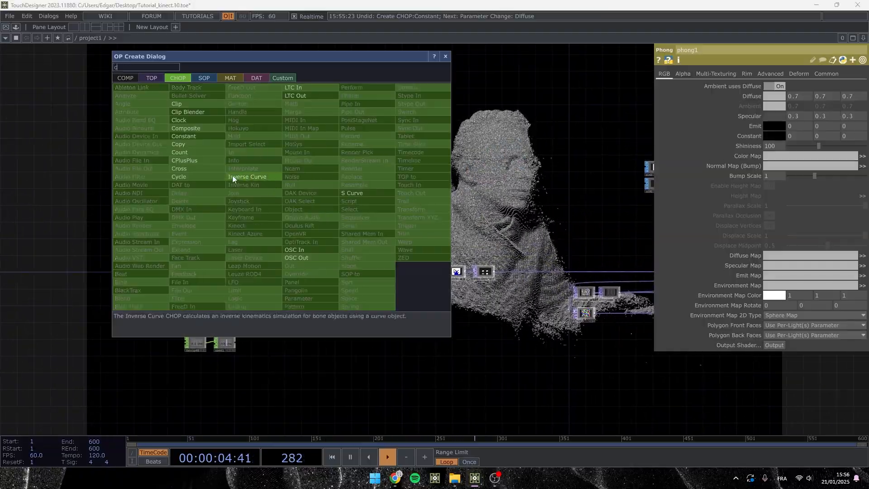
{"action": "left_click", "coordinate": [198, 135]}
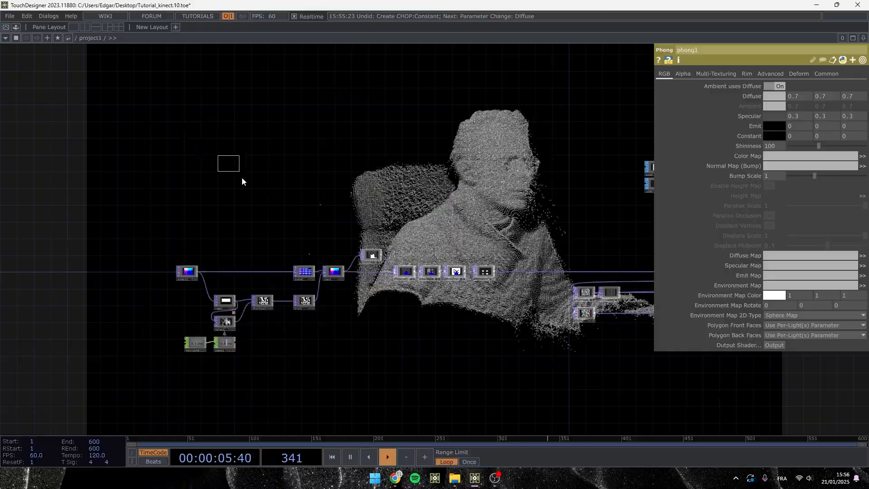
{"action": "left_click", "coordinate": [306, 229]}
{"action": "scroll", "coordinate": [305, 229], "scroll_direction": "up", "scroll_amount": 5}
{"action": "scroll", "coordinate": [417, 285], "scroll_direction": "down", "scroll_amount": 4}
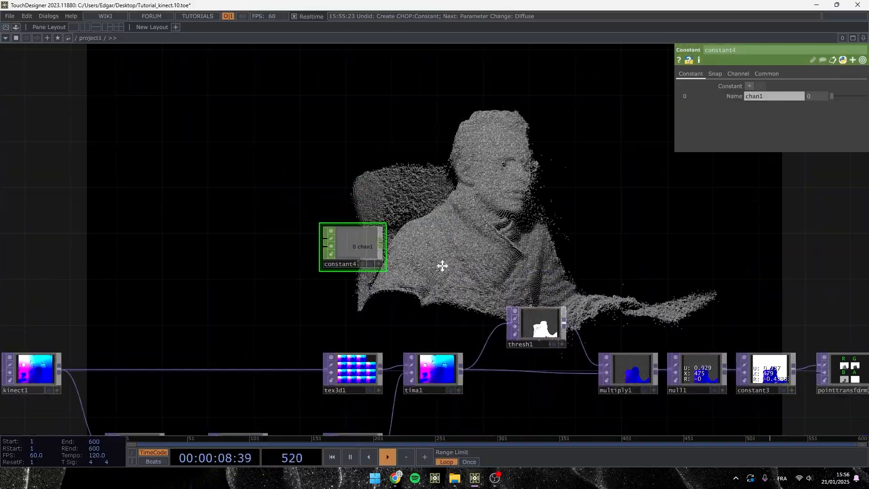
Name the first channel of the new Constant CHOP time_slices
{"action": "left_click_drag", "start_coordinate": [653, 295], "coordinate": [556, 288]}
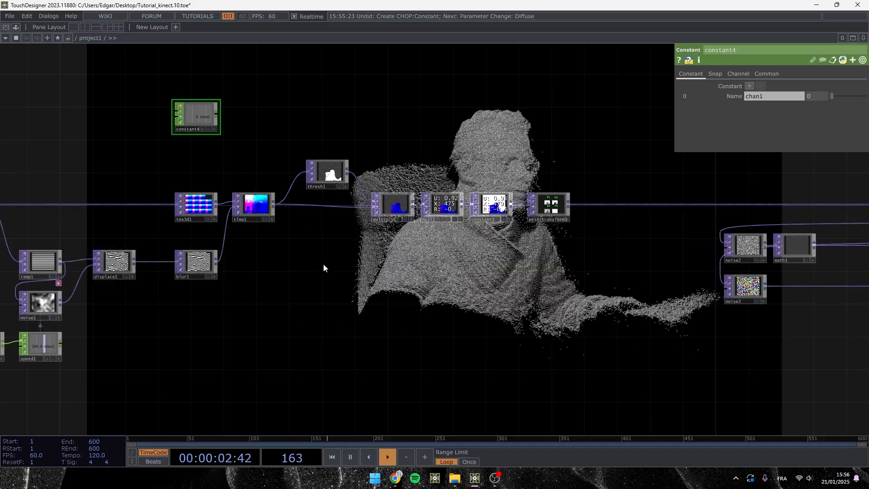
{"action": "left_click_drag", "start_coordinate": [365, 288], "coordinate": [471, 359]}
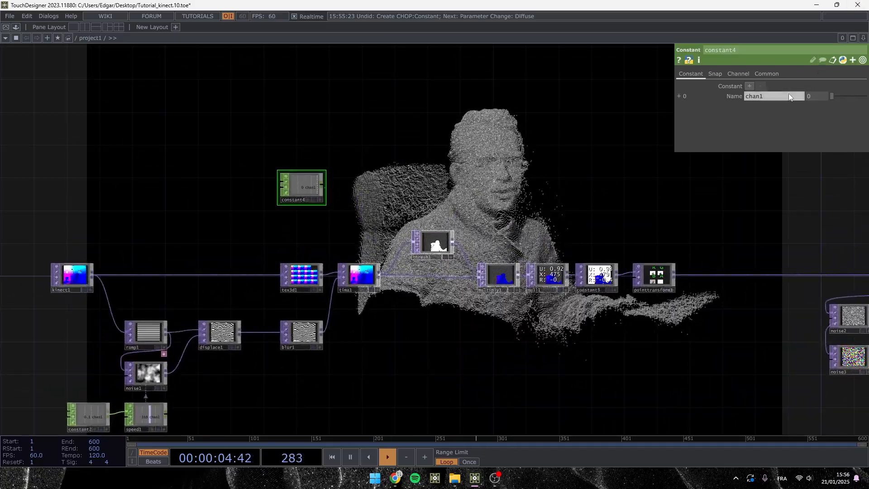
{"action": "type", "text": "tim"}
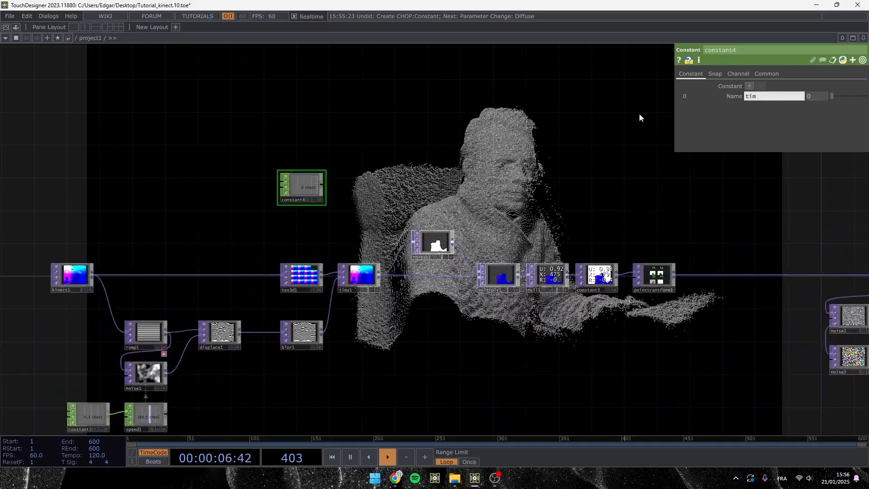
{"action": "type", "text": "e_slices"}
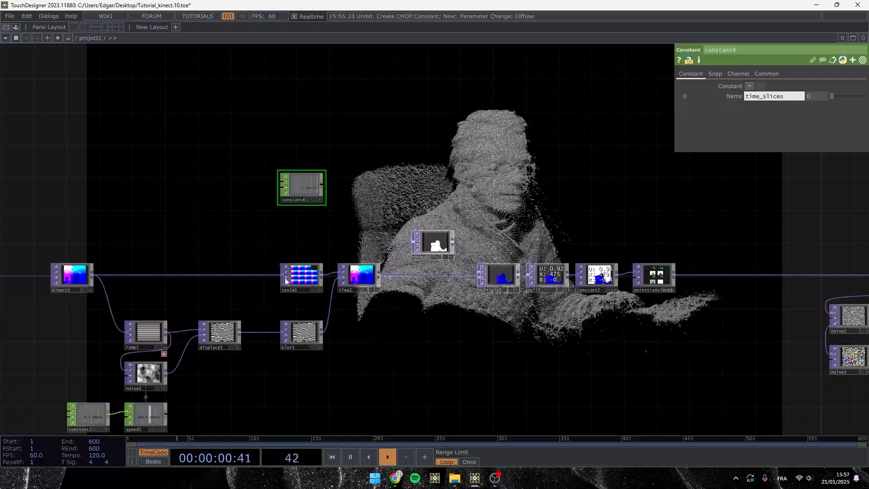
Check tex3d1's Cache Size and enter the same value, 15, for constant4's time_slices channel
{"action": "scroll", "coordinate": [320, 294], "scroll_direction": "up", "scroll_amount": 5}
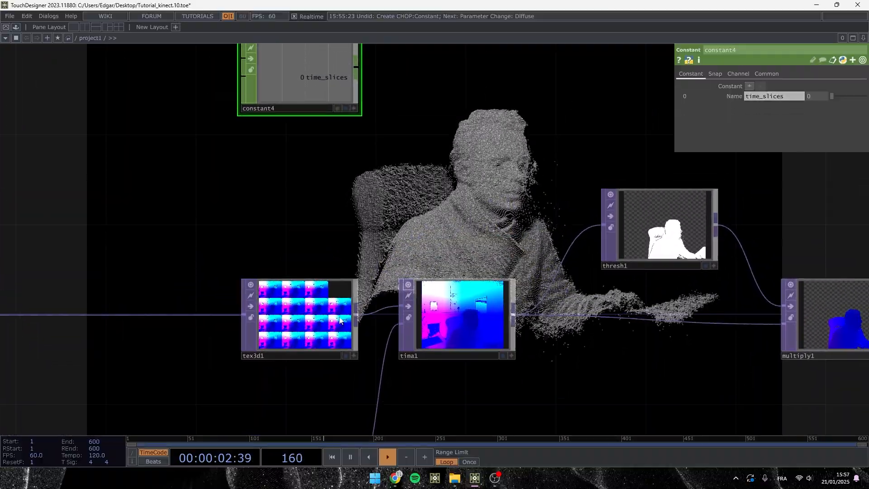
{"action": "left_click", "coordinate": [280, 339]}
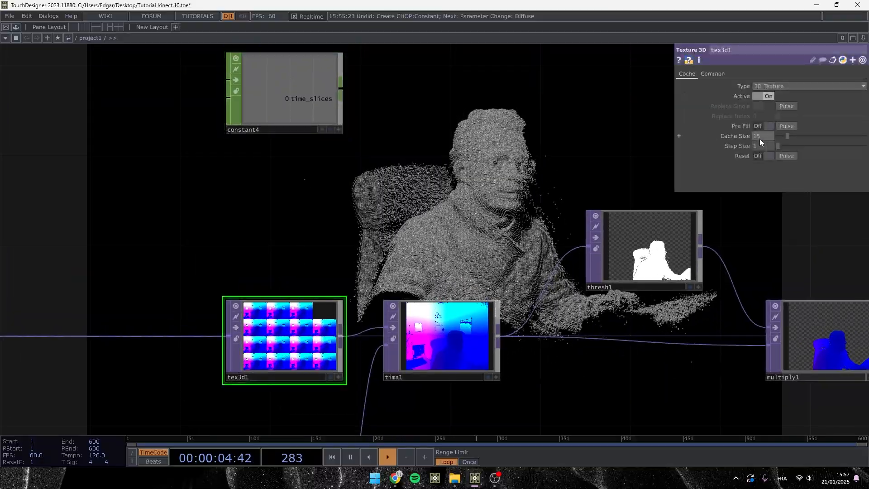
{"action": "left_click", "coordinate": [334, 127]}
{"action": "left_click", "coordinate": [813, 96]}
{"action": "type", "text": "15"}
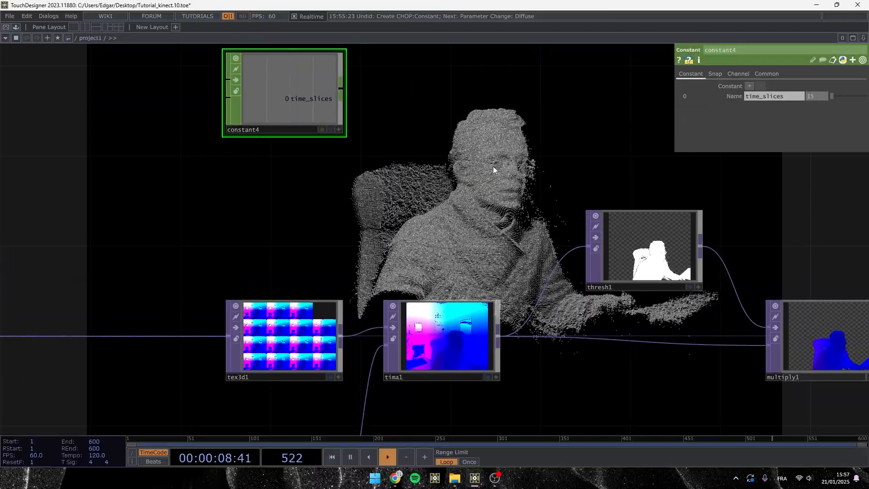
Link constant4's time_slices channel to tex3d1's Cache Size as a CHOP Reference
{"action": "left_click", "coordinate": [338, 130]}
{"action": "left_click_drag", "start_coordinate": [290, 85], "coordinate": [762, 135]}
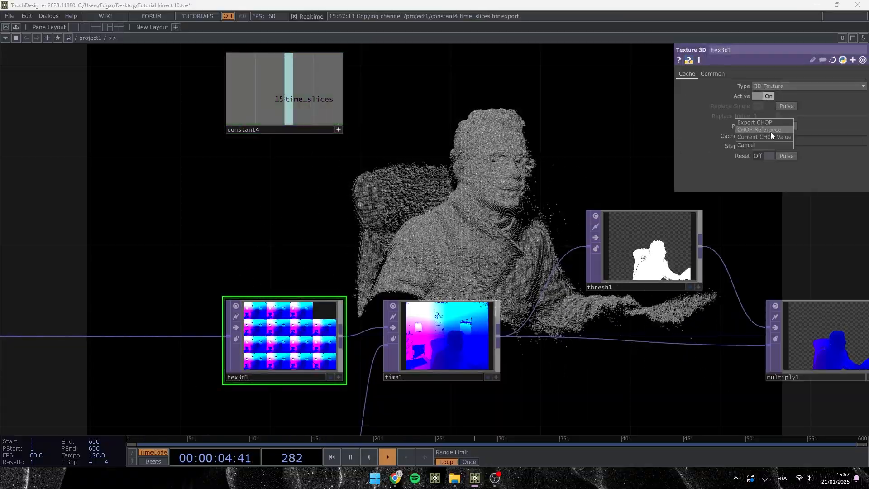
{"action": "left_click", "coordinate": [771, 133]}
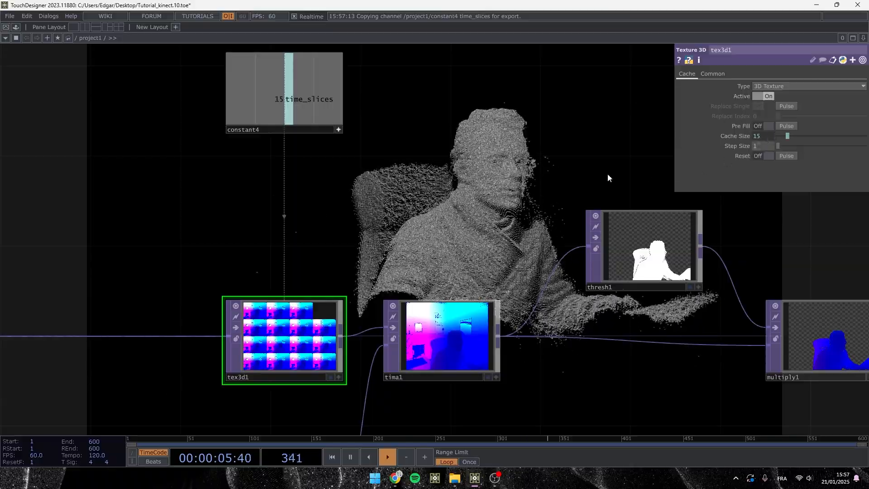
Try time_slices values of 5, 0 and 30 in constant4, check the effect on tex3d1, and set it back to 15
{"action": "left_click", "coordinate": [297, 102]}
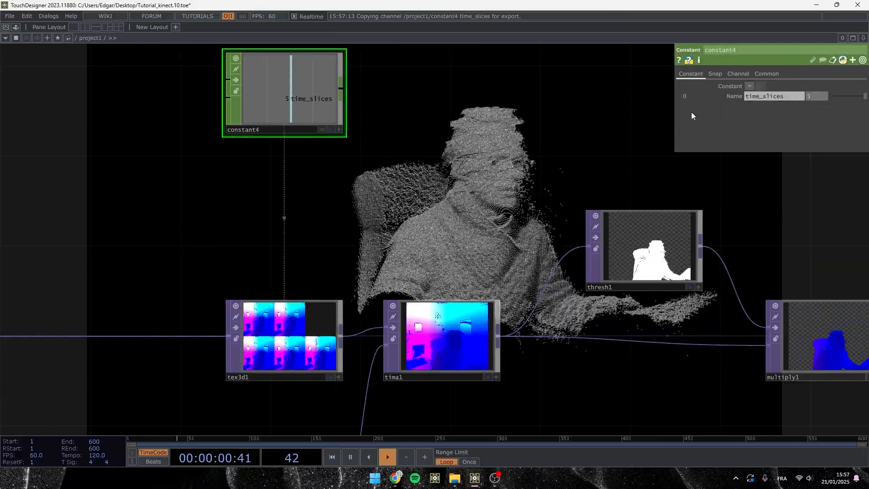
{"action": "left_click", "coordinate": [840, 97]}
{"action": "left_click_drag", "start_coordinate": [841, 98], "coordinate": [759, 175]}
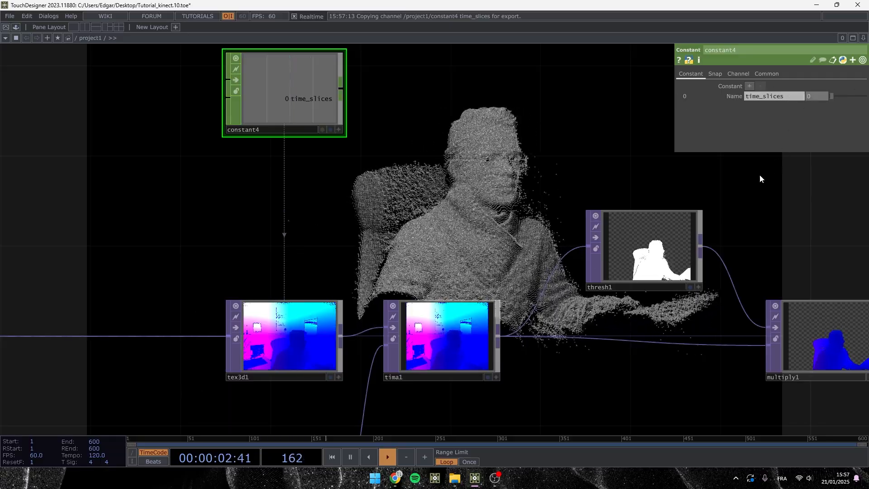
{"action": "left_click_drag", "start_coordinate": [813, 98], "coordinate": [793, 97]}
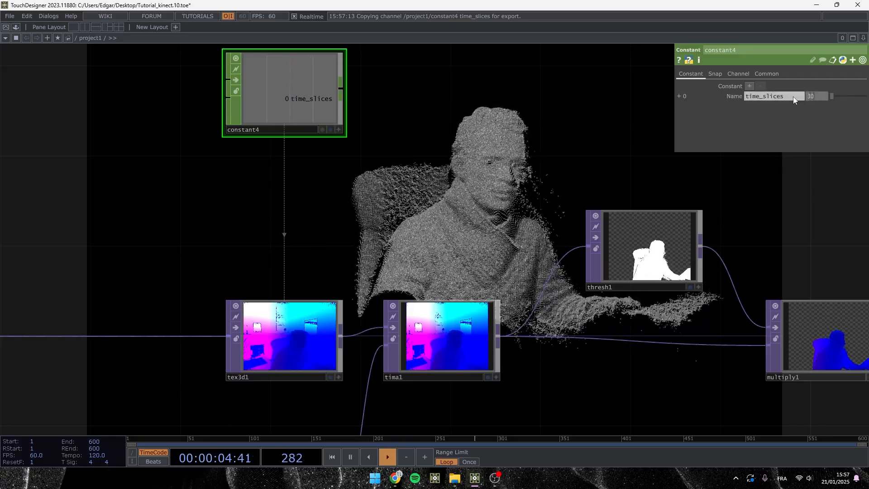
{"action": "type", "text": "30"}
{"action": "key", "text": "Return"}
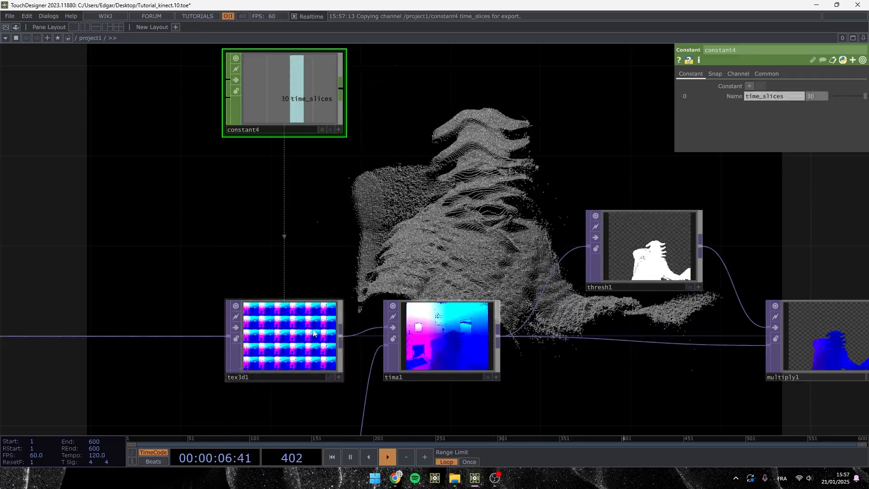
{"action": "scroll", "coordinate": [296, 372], "scroll_direction": "up", "scroll_amount": 3}
{"action": "scroll", "coordinate": [295, 372], "scroll_direction": "up", "scroll_amount": 2}
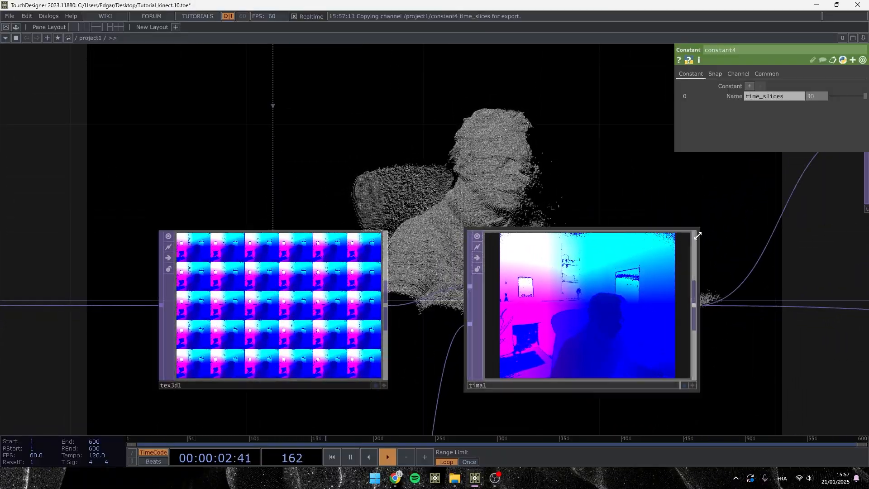
{"action": "scroll", "coordinate": [404, 206], "scroll_direction": "down", "scroll_amount": 4}
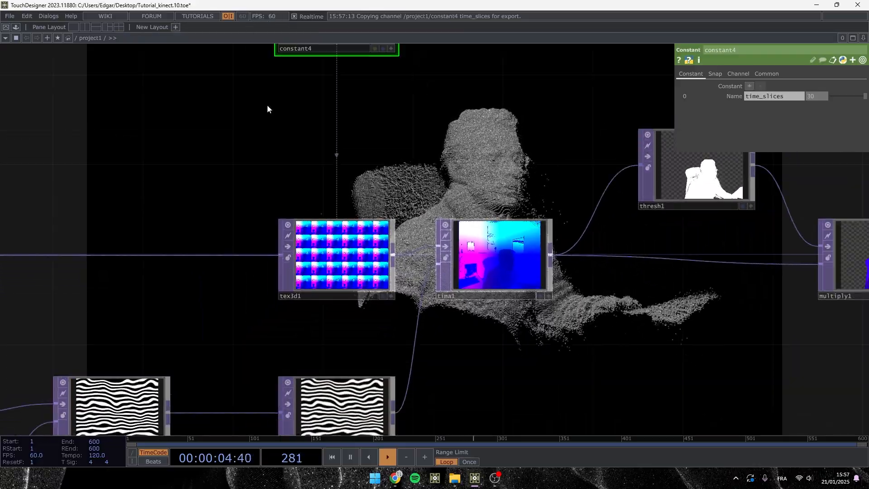
{"action": "left_click_drag", "start_coordinate": [431, 242], "coordinate": [374, 318]}
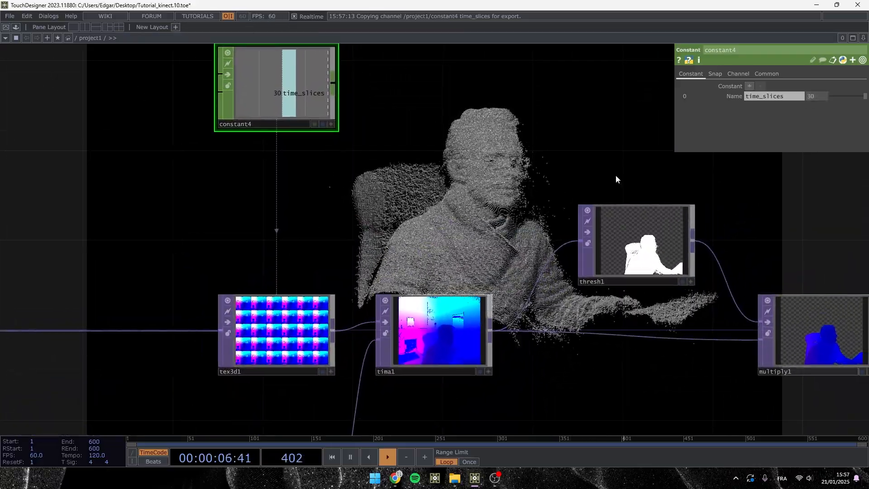
{"action": "type", "text": "15"}
{"action": "key", "text": "Return"}
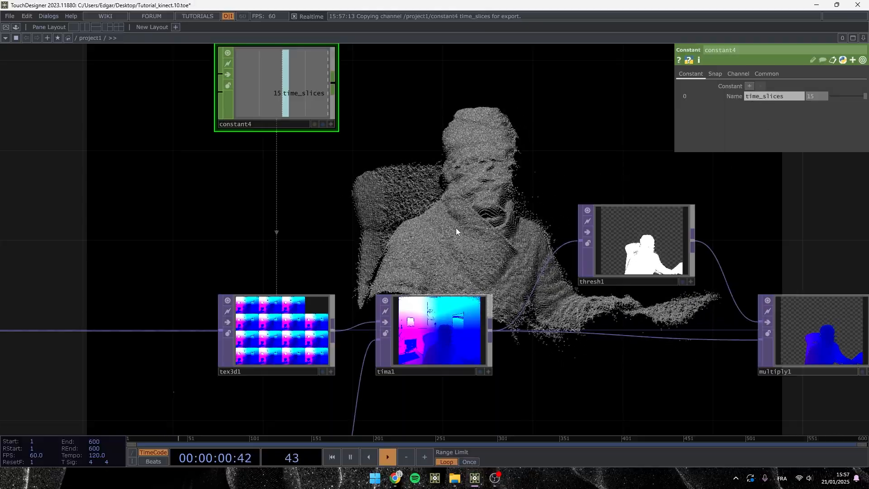
Check thresh1's Threshold parameter and add a second channel named kinect_depth to constant4
{"action": "scroll", "coordinate": [396, 225], "scroll_direction": "down", "scroll_amount": 3}
{"action": "left_click", "coordinate": [500, 237]}
{"action": "scroll", "coordinate": [505, 239], "scroll_direction": "up", "scroll_amount": 3}
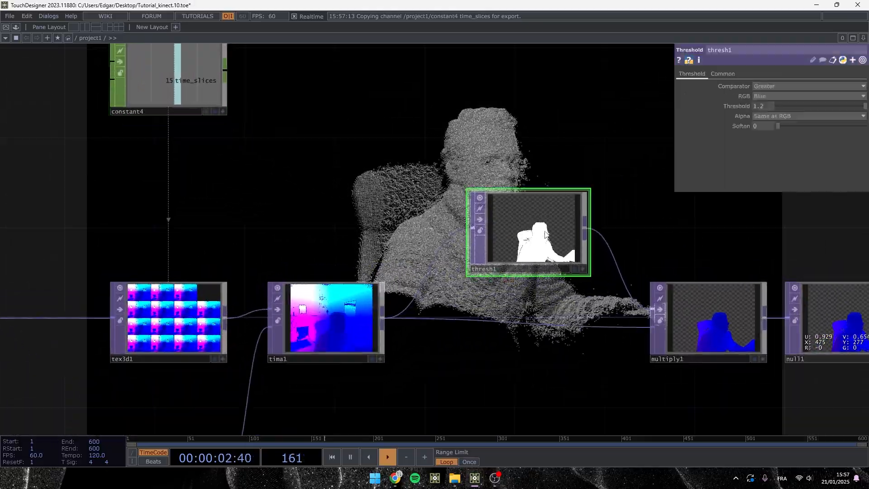
{"action": "left_click_drag", "start_coordinate": [430, 172], "coordinate": [449, 248]}
{"action": "middle_click_drag", "start_coordinate": [765, 107], "coordinate": [745, 93]}
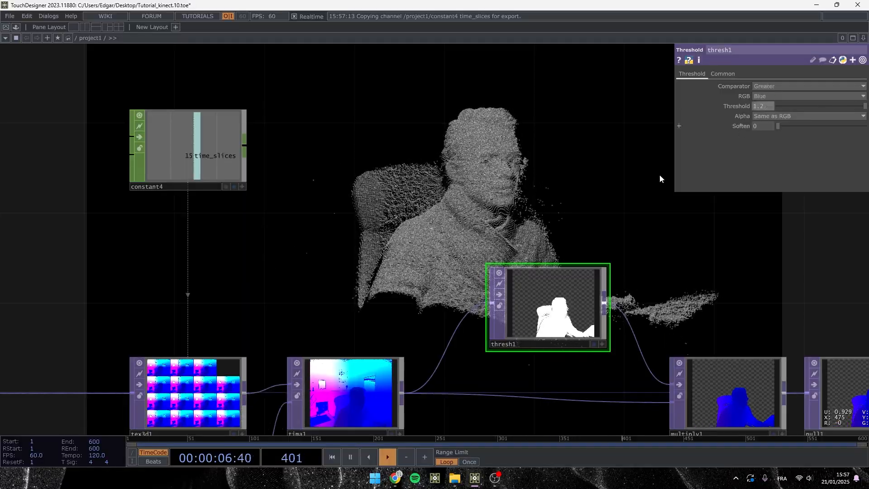
{"action": "left_click", "coordinate": [188, 149]}
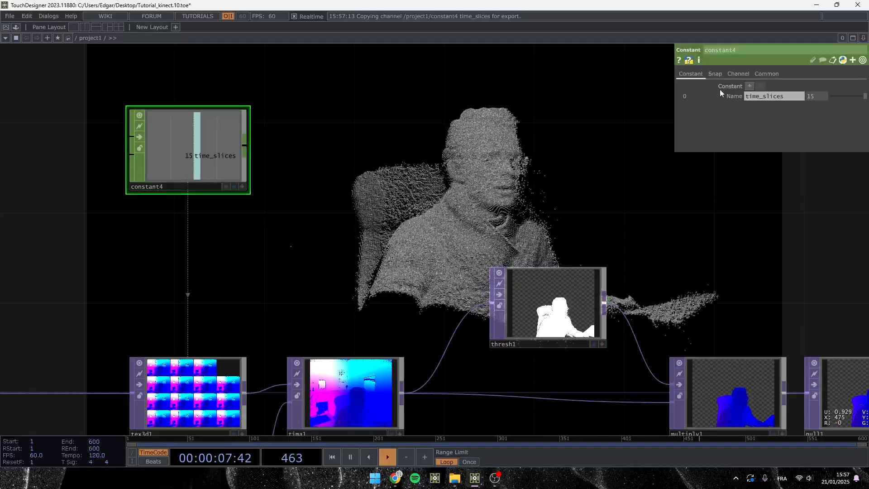
{"action": "left_click", "coordinate": [750, 86]}
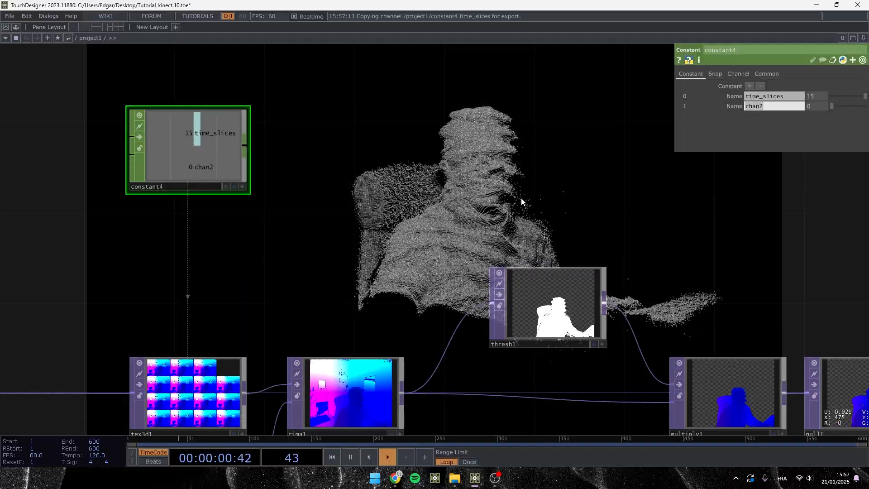
{"action": "type", "text": "kinect"}
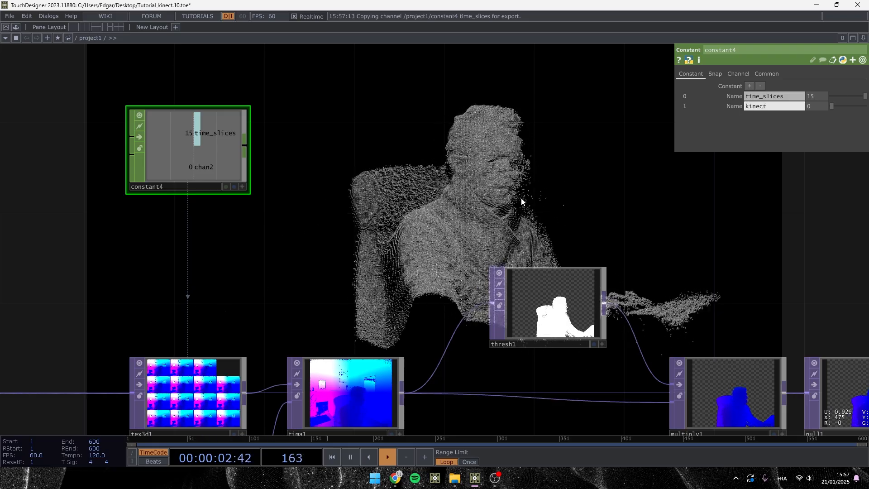
{"action": "type", "text": "_depth"}
{"action": "key", "text": "Return"}
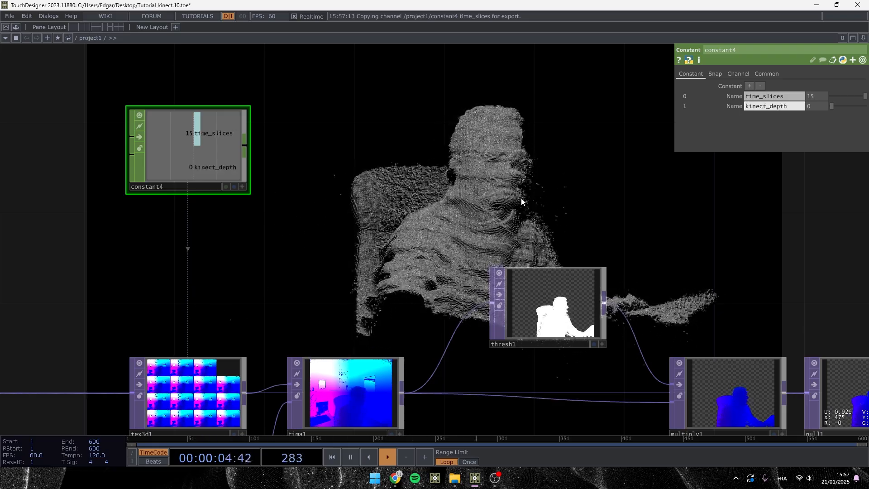
Set constant4's kinect_depth channel to 1.2
{"action": "left_click", "coordinate": [816, 105]}
{"action": "type", "text": "1.2"}
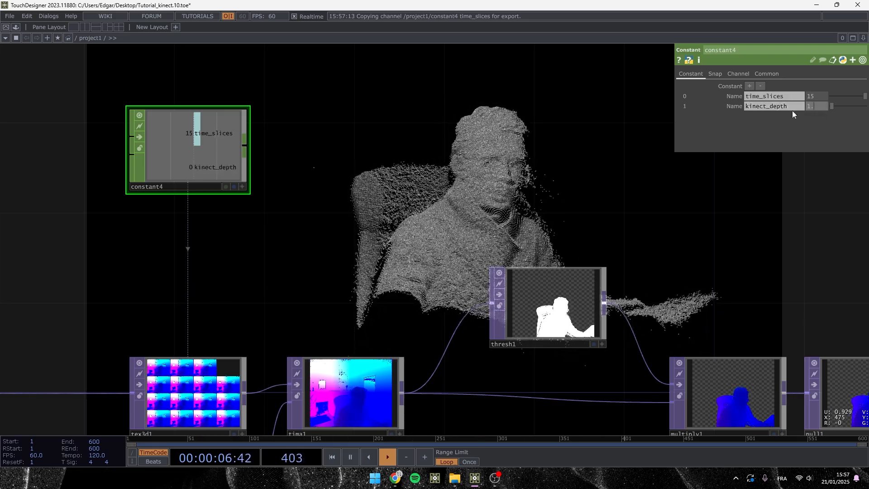
{"action": "key", "text": "Return"}
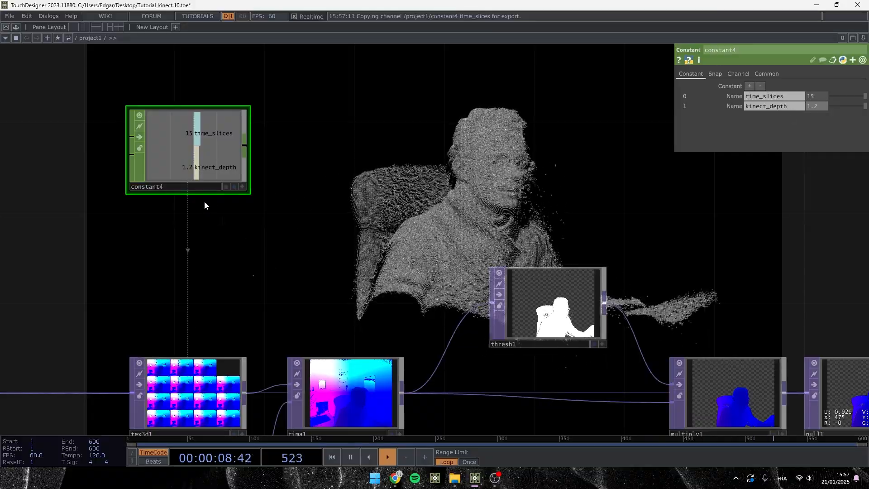
Link constant4's kinect_depth channel to thresh1's Threshold as a CHOP Reference
{"action": "left_click", "coordinate": [242, 186]}
{"action": "left_click_drag", "start_coordinate": [199, 169], "coordinate": [726, 125]}
{"action": "left_click", "coordinate": [771, 99]}
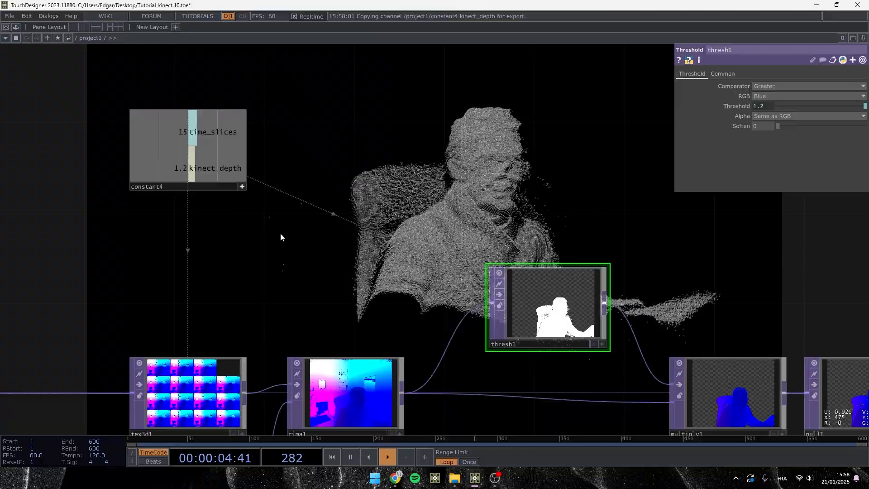
{"action": "left_click", "coordinate": [243, 187]}
Check math1's To Range parameter and add two more channels to constant4
{"action": "scroll", "coordinate": [272, 220], "scroll_direction": "down", "scroll_amount": 5}
{"action": "left_click_drag", "start_coordinate": [418, 347], "coordinate": [267, 327]}
{"action": "left_click_drag", "start_coordinate": [366, 357], "coordinate": [273, 359]}
{"action": "left_click", "coordinate": [604, 324]}
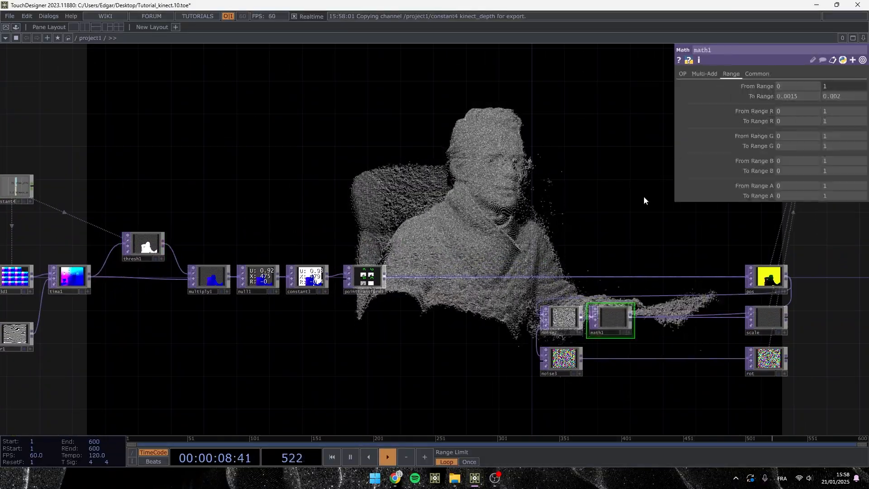
{"action": "left_click_drag", "start_coordinate": [305, 192], "coordinate": [525, 201]}
{"action": "scroll", "coordinate": [213, 208], "scroll_direction": "up", "scroll_amount": 5}
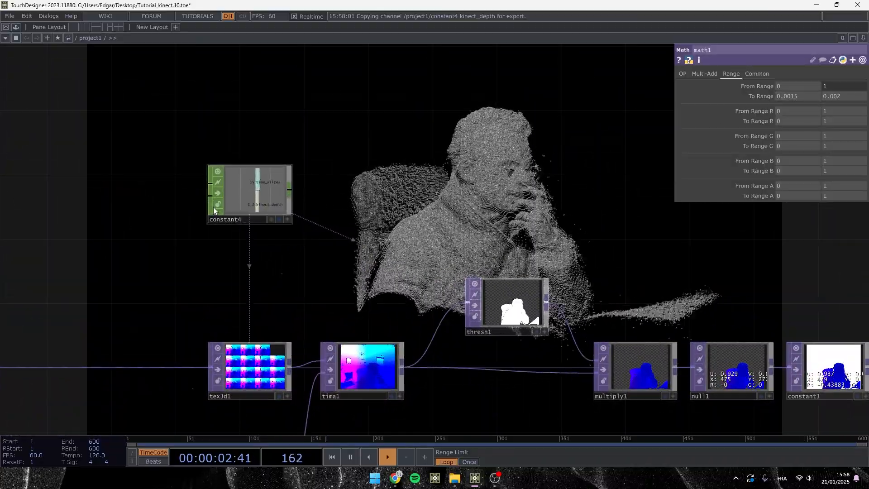
{"action": "left_click", "coordinate": [242, 195]}
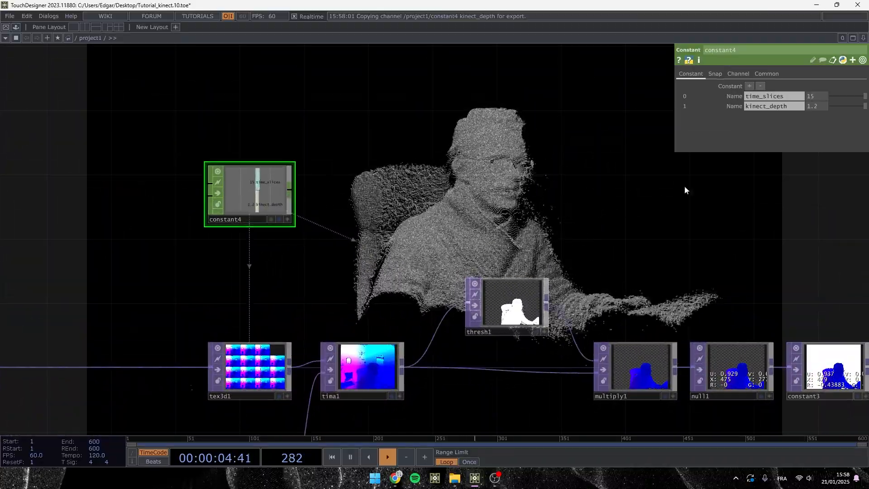
{"action": "left_click", "coordinate": [750, 86]}
{"action": "left_click", "coordinate": [749, 86]}
Name constant4's third channel min_inst_scale and its fourth channel max_inst_scale
{"action": "left_click", "coordinate": [761, 116]}
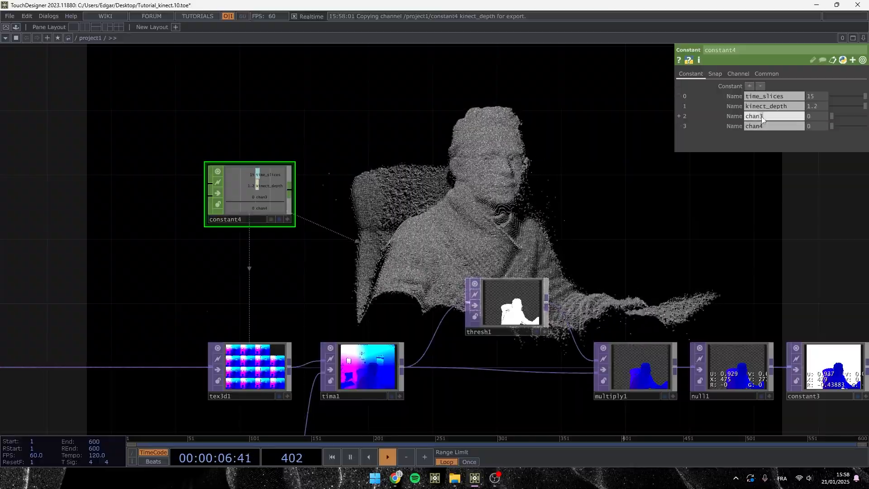
{"action": "type", "text": "min_o"}
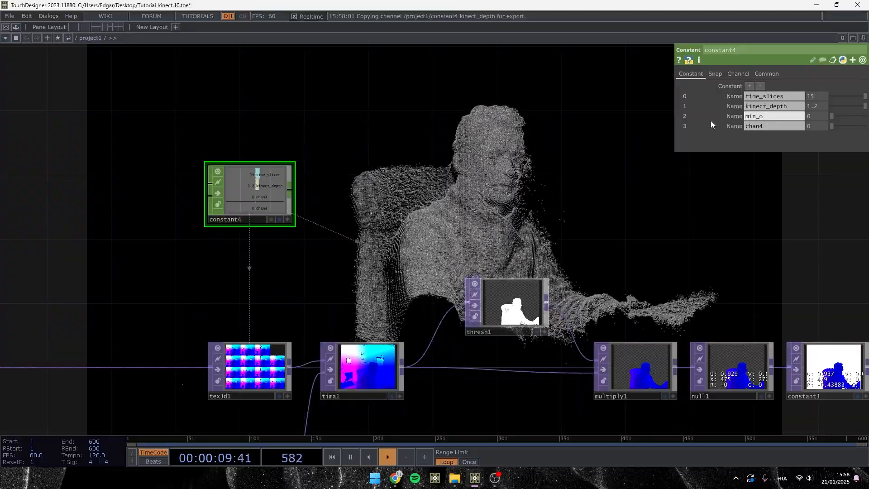
{"action": "key", "text": "BackSpace"}
{"action": "type", "text": "inst"}
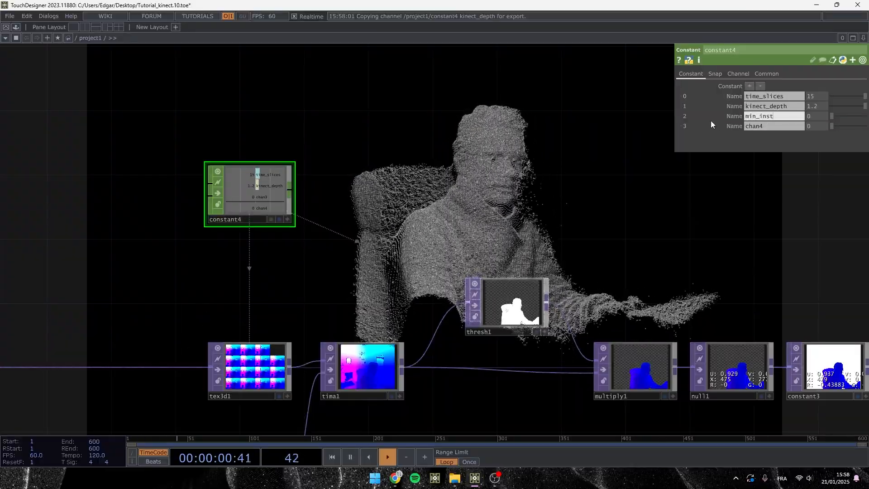
{"action": "type", "text": "_scale"}
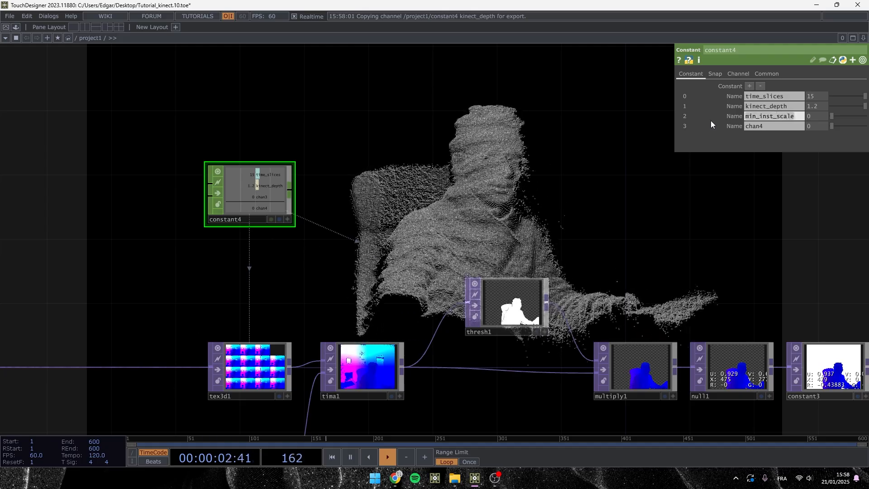
{"action": "left_click", "coordinate": [768, 128]}
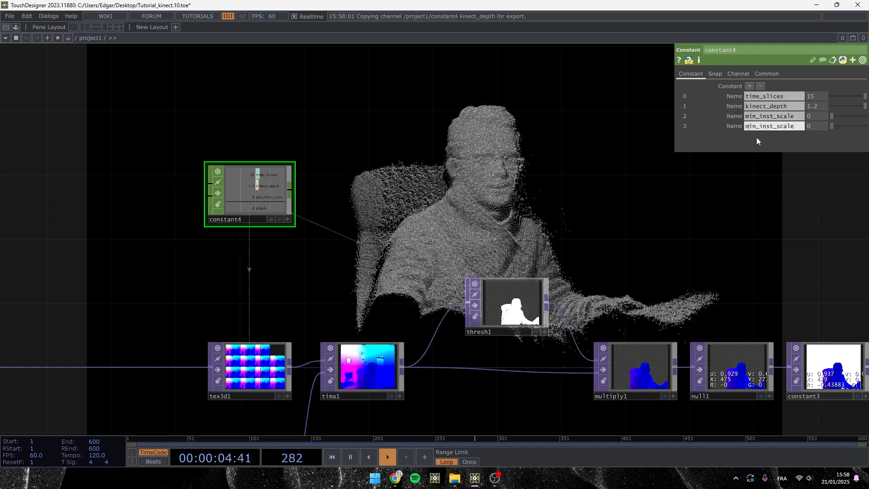
{"action": "key", "text": "Delete"}
{"action": "key", "text": "Delete"}
{"action": "type", "text": "ax"}
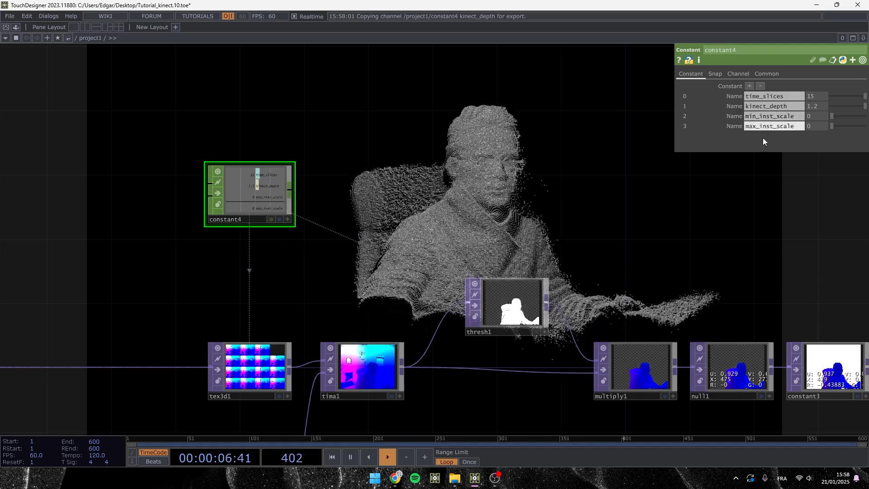
Set constant4's min_inst_scale to 0.0015 and max_inst_scale to 0.002, matching math1's To Range
{"action": "left_click_drag", "start_coordinate": [659, 233], "coordinate": [525, 225]}
{"action": "scroll", "coordinate": [523, 224], "scroll_direction": "down", "scroll_amount": 4}
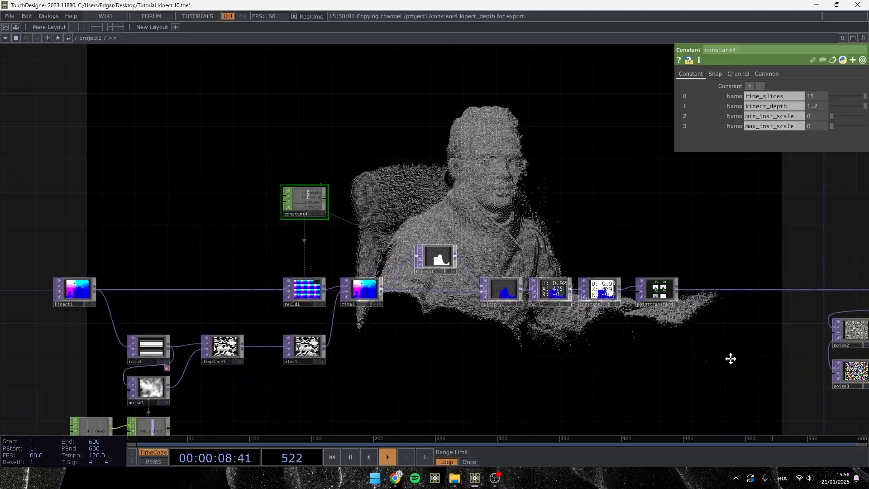
{"action": "left_click_drag", "start_coordinate": [729, 359], "coordinate": [668, 358]}
{"action": "left_click", "coordinate": [835, 334]}
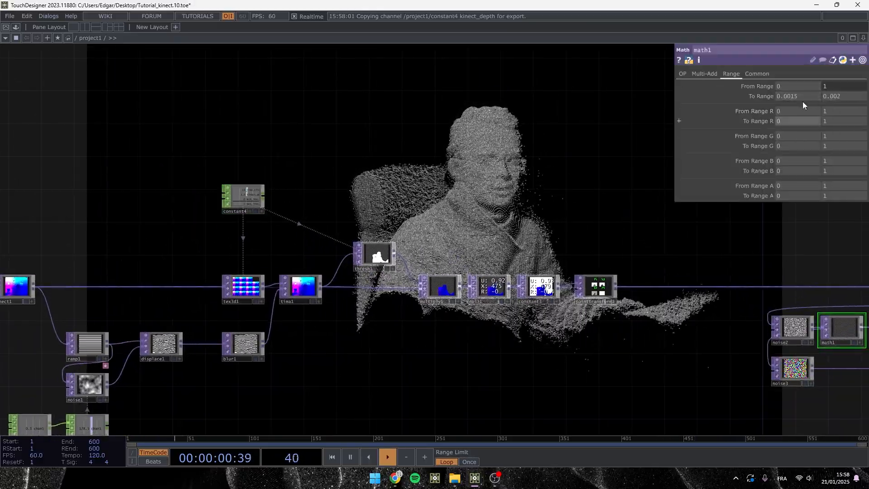
{"action": "left_click", "coordinate": [254, 199]}
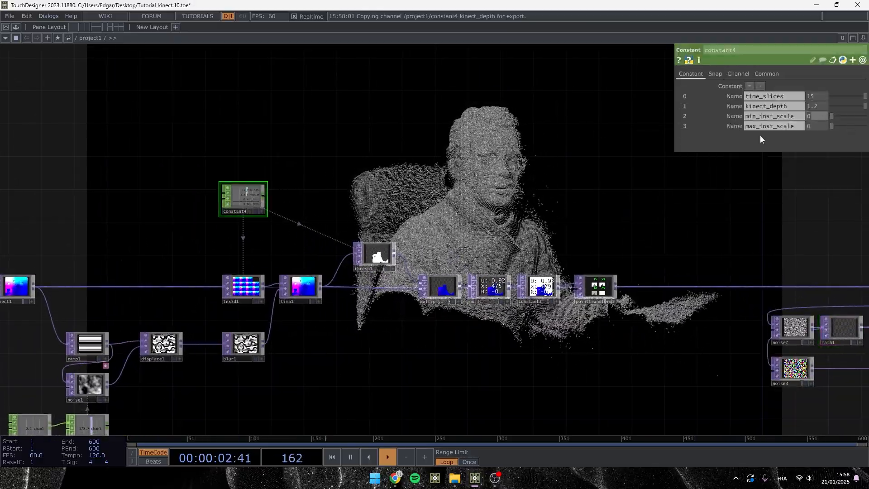
{"action": "key", "text": "Return"}
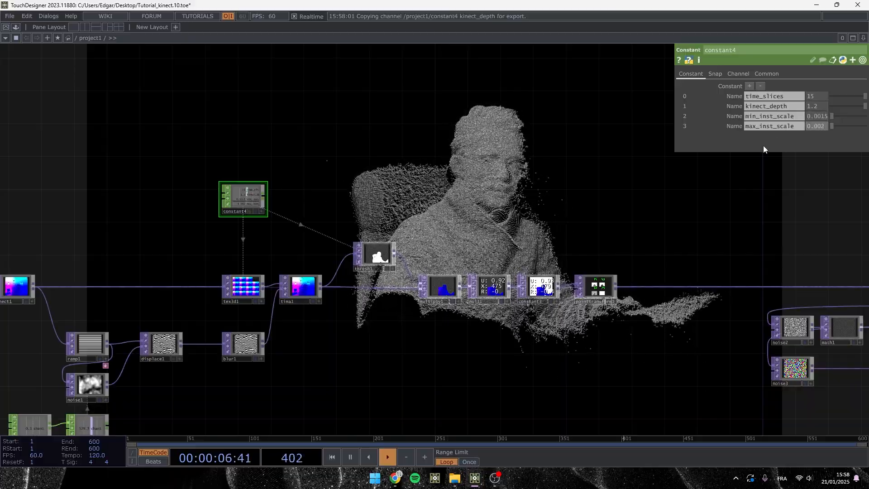
Link constant4's min_inst_scale and max_inst_scale channels to the two To Range values of math1 as CHOP References
{"action": "left_click", "coordinate": [840, 338]}
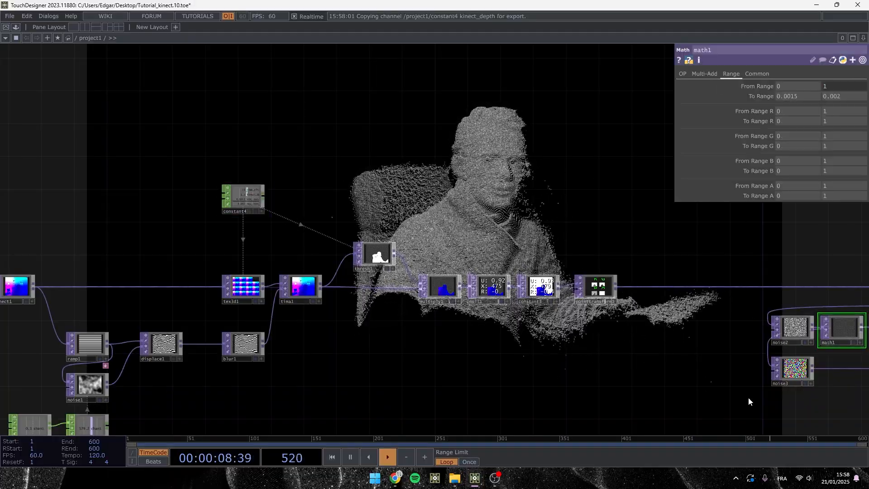
{"action": "scroll", "coordinate": [250, 199], "scroll_direction": "up", "scroll_amount": 5}
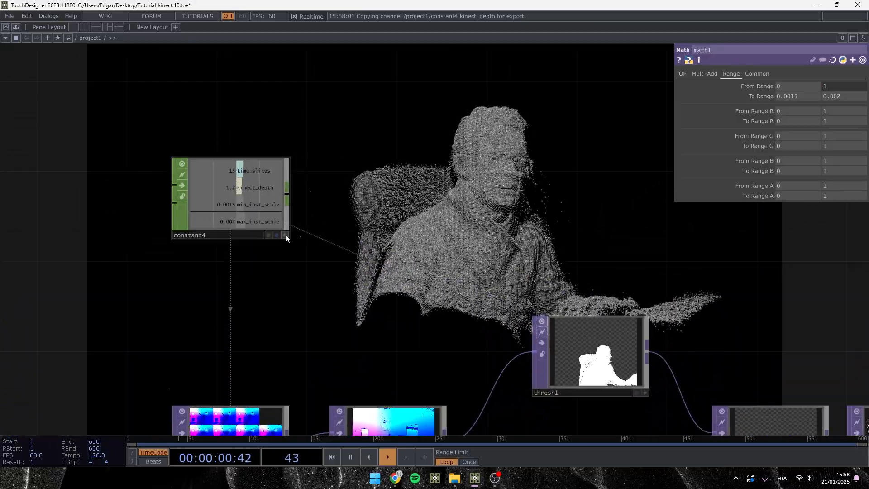
{"action": "left_click", "coordinate": [285, 235]}
{"action": "left_click_drag", "start_coordinate": [269, 207], "coordinate": [289, 196]}
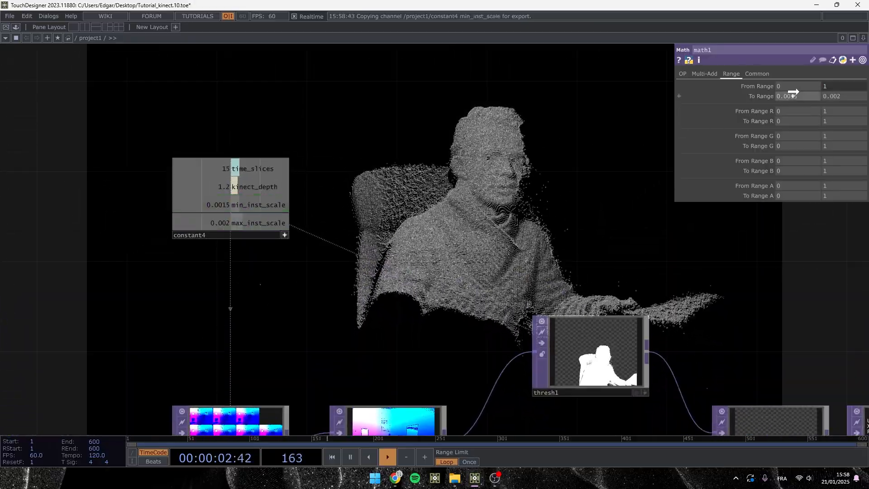
{"action": "left_click_drag", "start_coordinate": [842, 96], "coordinate": [843, 96]}
{"action": "left_click", "coordinate": [856, 90]}
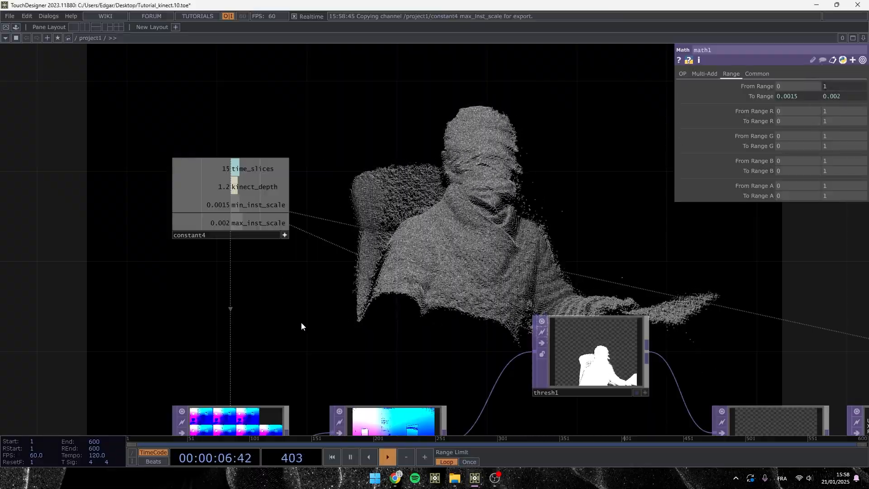
Try a max_inst_scale of 0.005 in constant4 and set it back to 0.002
{"action": "scroll", "coordinate": [288, 239], "scroll_direction": "down", "scroll_amount": 5}
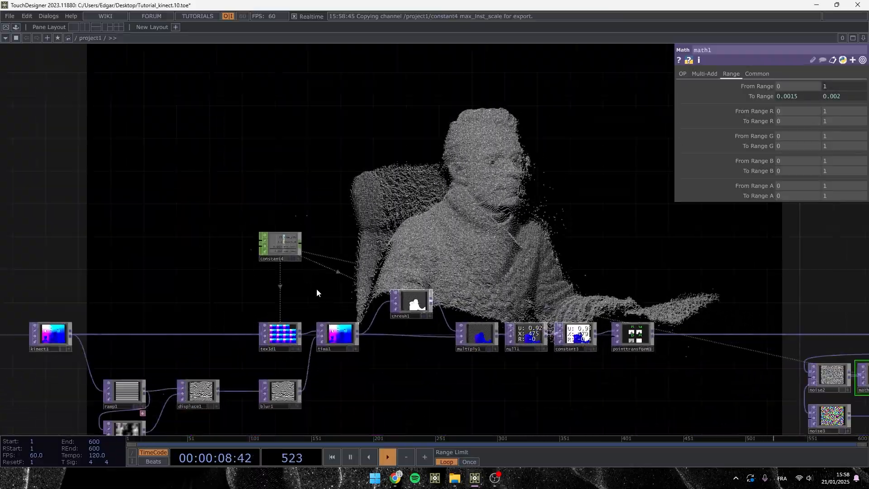
{"action": "left_click", "coordinate": [286, 243]}
{"action": "scroll", "coordinate": [287, 243], "scroll_direction": "up", "scroll_amount": 5}
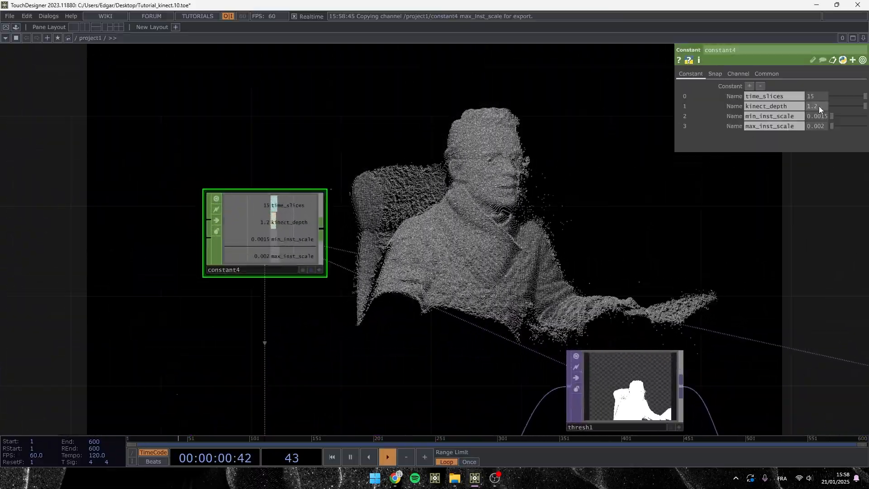
{"action": "left_click_drag", "start_coordinate": [813, 89], "coordinate": [817, 89]}
{"action": "scroll", "coordinate": [617, 251], "scroll_direction": "down", "scroll_amount": 6}
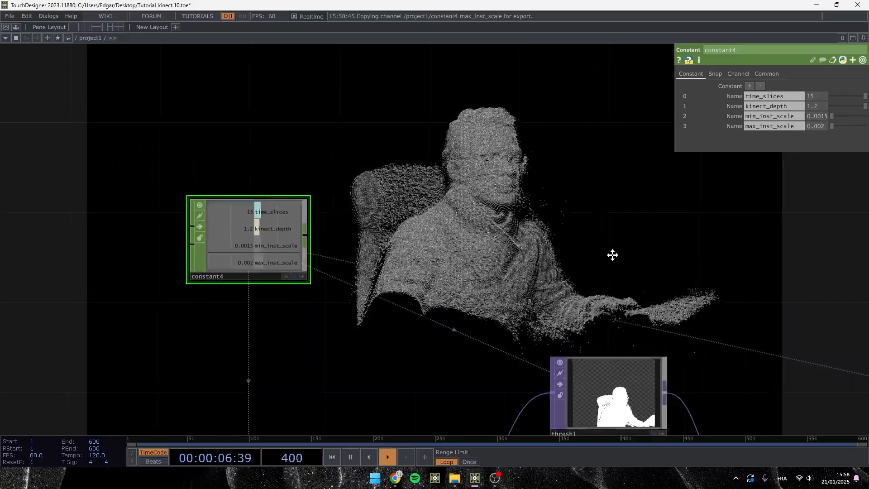
{"action": "scroll", "coordinate": [439, 284], "scroll_direction": "up", "scroll_amount": 4}
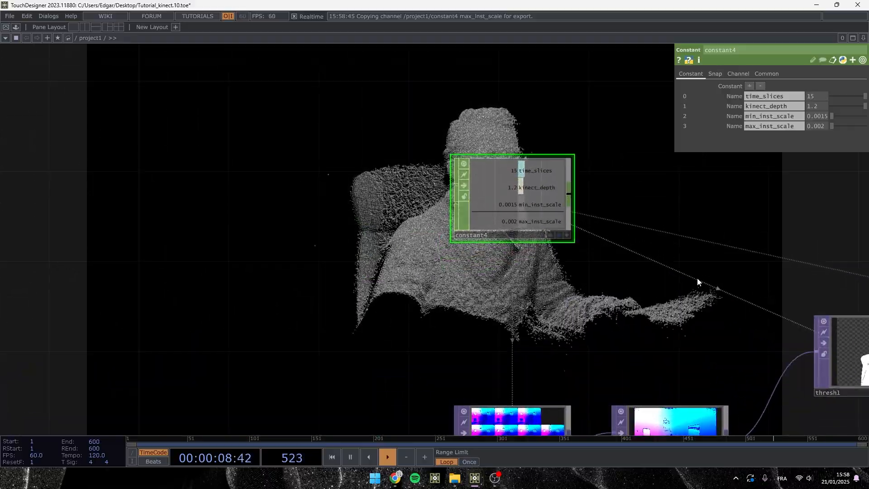
{"action": "middle_click_drag", "start_coordinate": [816, 126], "coordinate": [823, 145]}
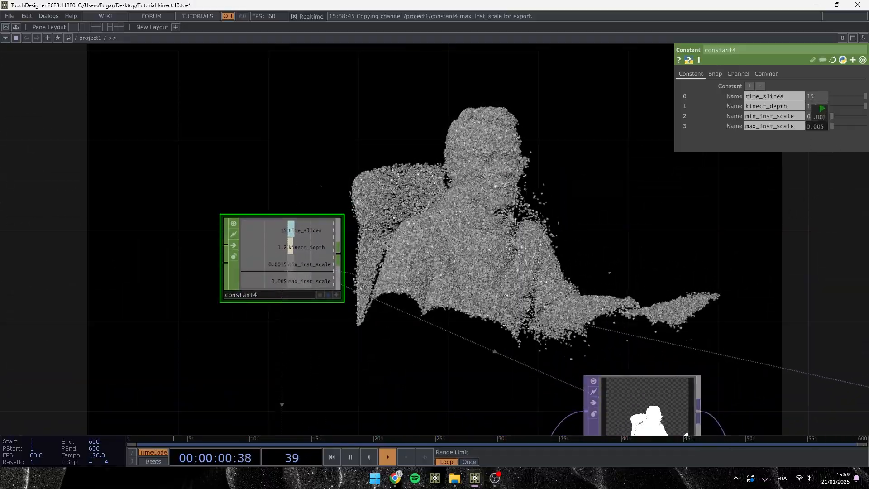
{"action": "middle_click_drag", "start_coordinate": [340, 230], "coordinate": [266, 234]}
Set phong1's Diffuse color to 1, 1, 1 and its Specular color to 0, 0, 0
{"action": "scroll", "coordinate": [465, 254], "scroll_direction": "down", "scroll_amount": 5}
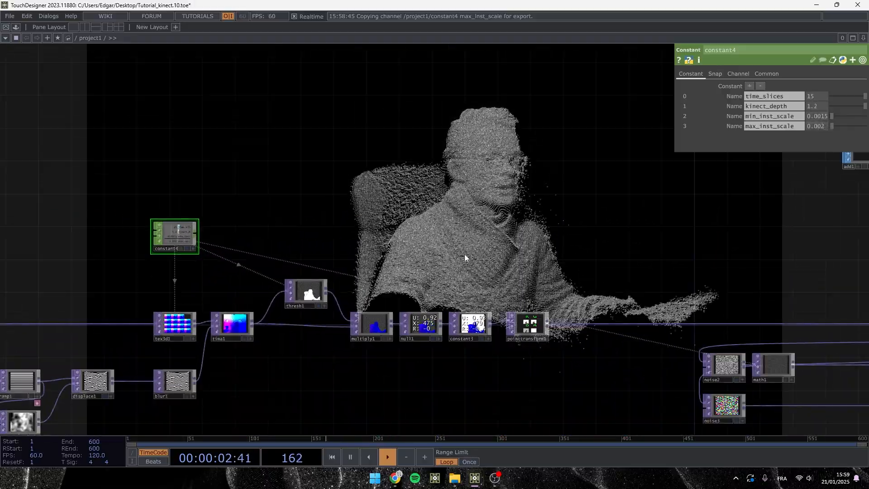
{"action": "scroll", "coordinate": [305, 301], "scroll_direction": "up", "scroll_amount": 4}
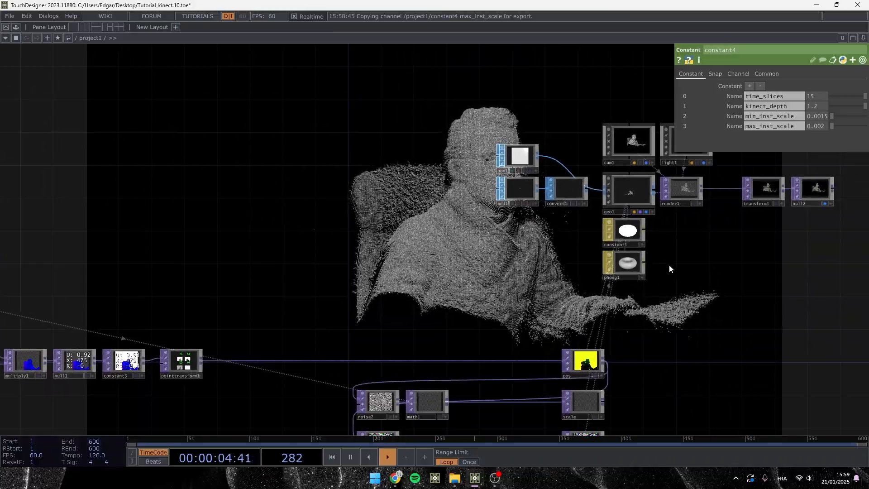
{"action": "left_click", "coordinate": [628, 263]}
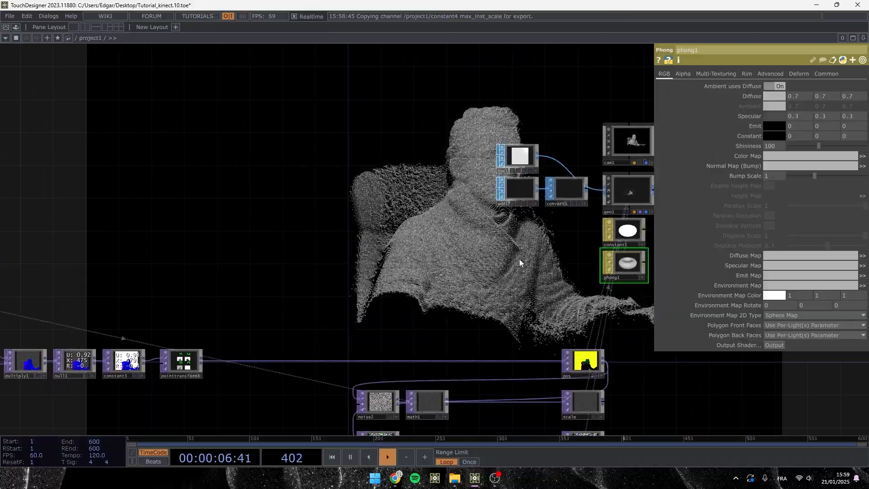
{"action": "left_click_drag", "start_coordinate": [521, 262], "coordinate": [352, 326]}
{"action": "left_click_drag", "start_coordinate": [577, 192], "coordinate": [462, 276]}
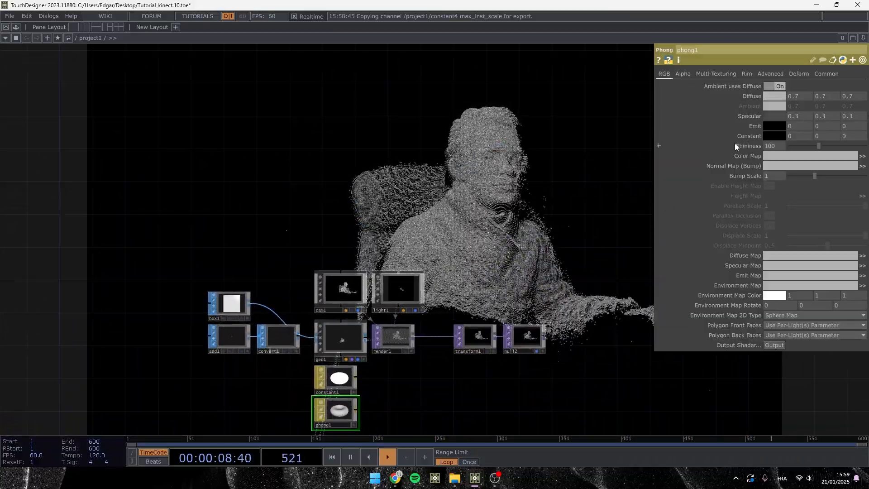
{"action": "mouse_move", "coordinate": [755, 96]}
{"action": "left_mouse_down"}
{"action": "mouse_move", "coordinate": [733, 88]}
{"action": "mouse_move", "coordinate": [750, 81]}
{"action": "left_mouse_up"}
{"action": "left_click_drag", "start_coordinate": [752, 116], "coordinate": [753, 82]}
{"action": "key", "text": "ctrl+z"}
Add a Select TOP in the empty area below null1
{"action": "scroll", "coordinate": [329, 200], "scroll_direction": "down", "scroll_amount": 5}
{"action": "left_click_drag", "start_coordinate": [238, 266], "coordinate": [263, 219]}
{"action": "scroll", "coordinate": [178, 301], "scroll_direction": "up", "scroll_amount": 4}
{"action": "scroll", "coordinate": [181, 303], "scroll_direction": "up", "scroll_amount": 2}
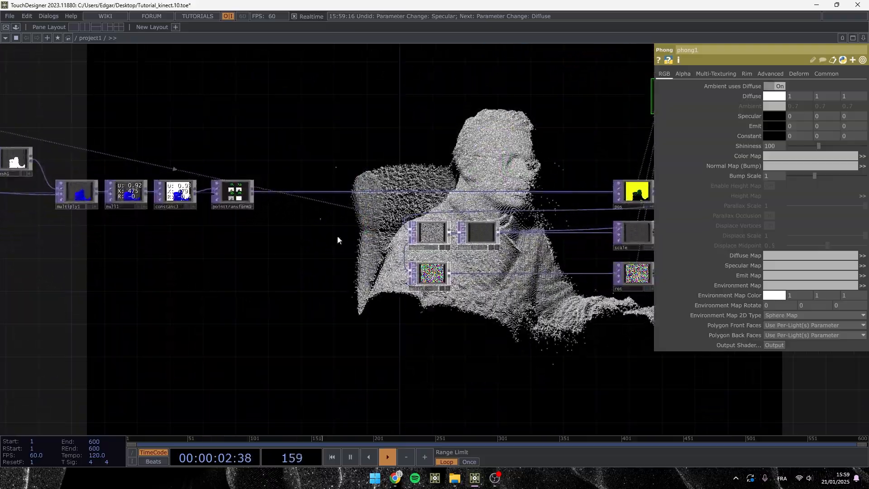
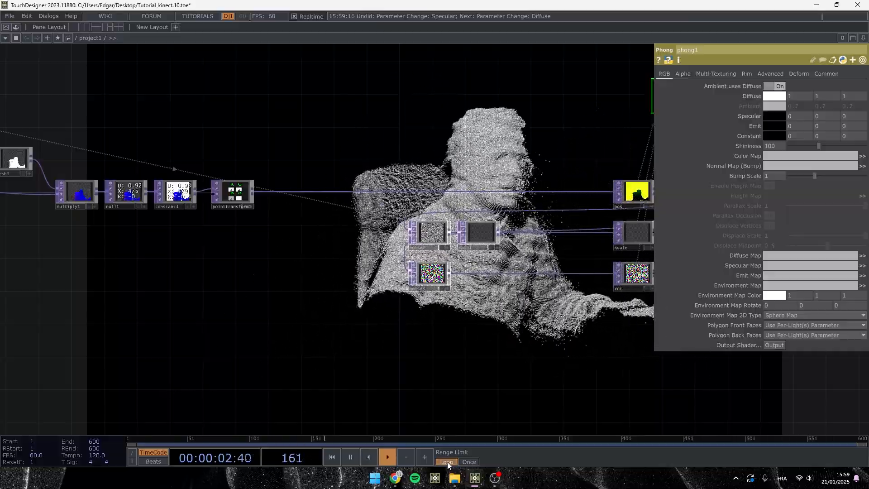
{"action": "left_click_drag", "start_coordinate": [312, 285], "coordinate": [491, 297]}
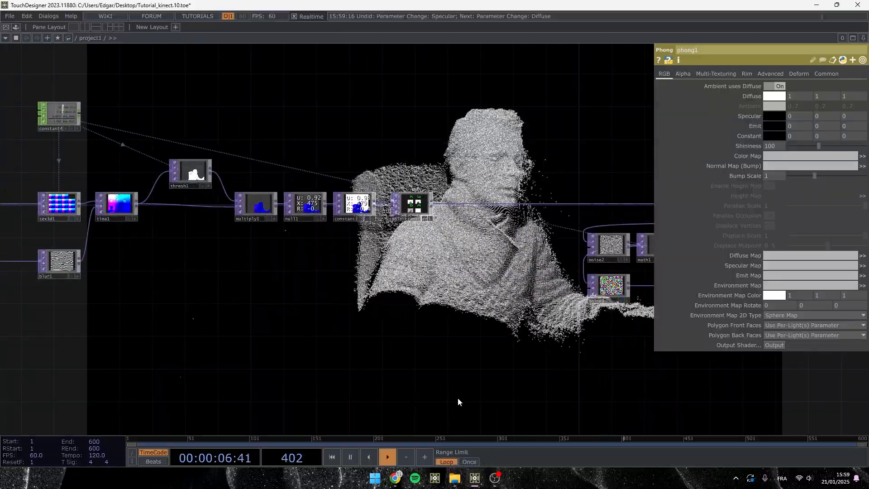
{"action": "key", "text": "Tab"}
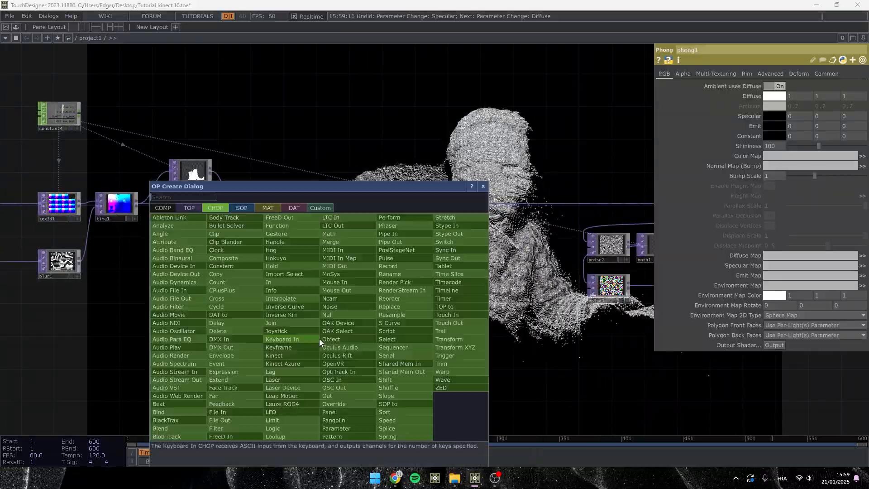
{"action": "type", "text": "se"}
{"action": "left_click", "coordinate": [190, 208]}
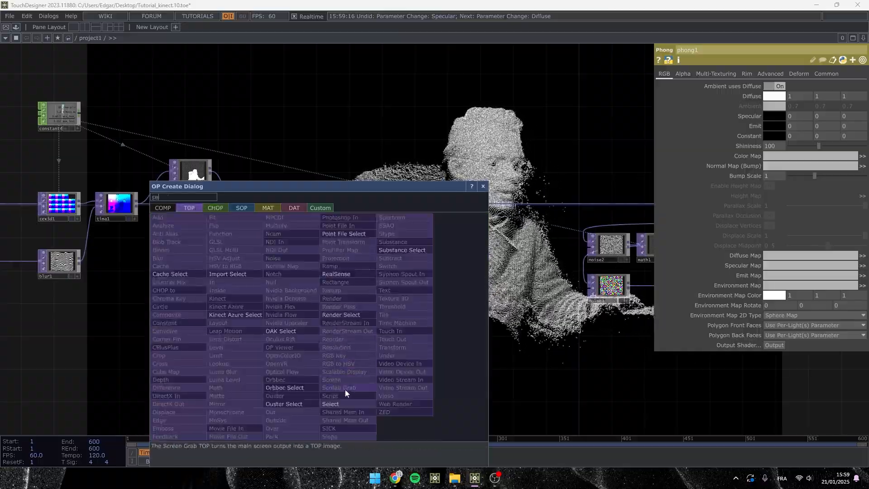
{"action": "left_click", "coordinate": [334, 404]}
{"action": "left_click", "coordinate": [313, 322]}
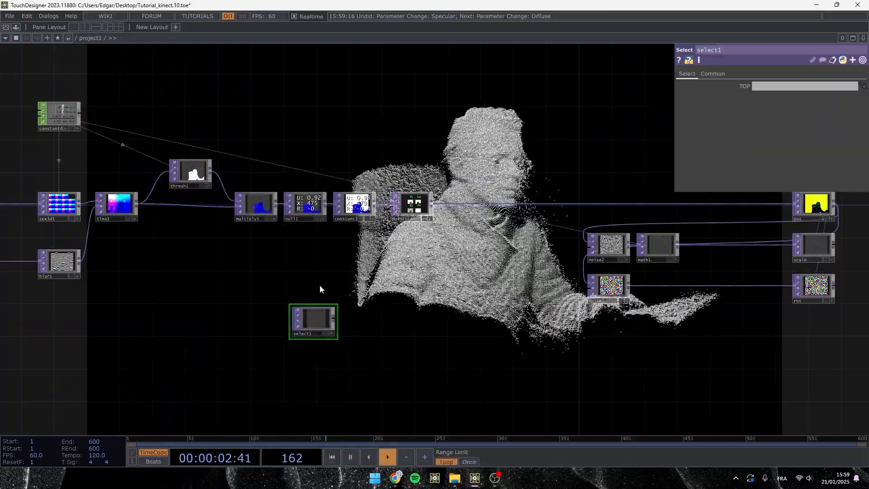
Move select1 below pointtransform1 and set pointtransform1 as its source TOP
{"action": "left_click_drag", "start_coordinate": [324, 331], "coordinate": [421, 334]}
{"action": "scroll", "coordinate": [420, 324], "scroll_direction": "up", "scroll_amount": 3}
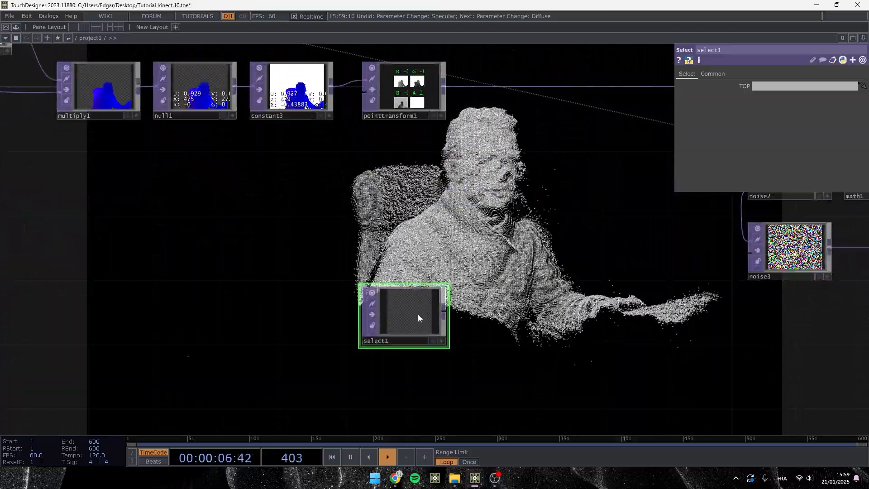
{"action": "left_click_drag", "start_coordinate": [409, 164], "coordinate": [413, 312]}
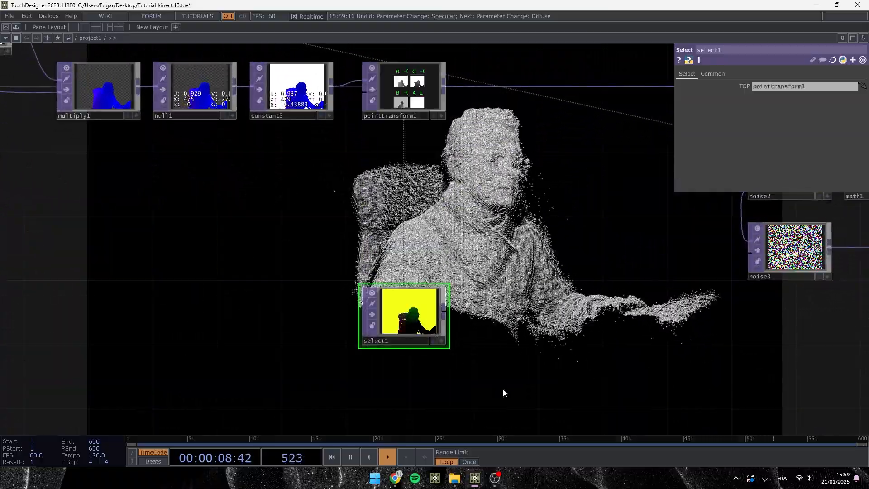
Move the select1 TOP further down into the empty area below pointtransform1
{"action": "left_click_drag", "start_coordinate": [503, 392], "coordinate": [467, 274]}
{"action": "key", "text": "Tab"}
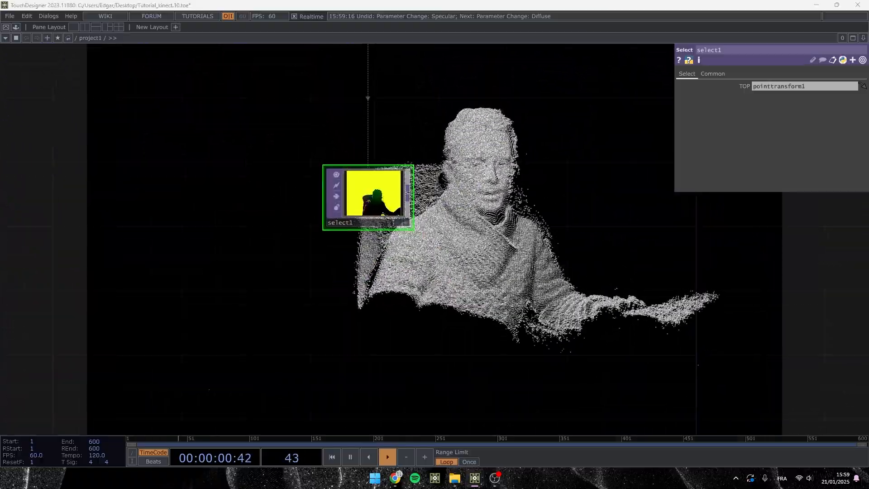
{"action": "left_click_drag", "start_coordinate": [385, 191], "coordinate": [373, 319]}
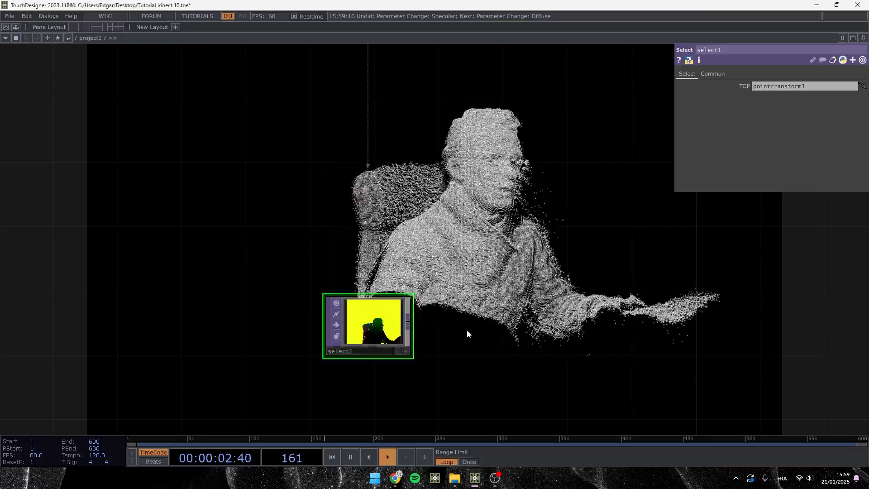
{"action": "scroll", "coordinate": [502, 330], "scroll_direction": "down", "scroll_amount": 5}
{"action": "left_click_drag", "start_coordinate": [544, 333], "coordinate": [507, 288]}
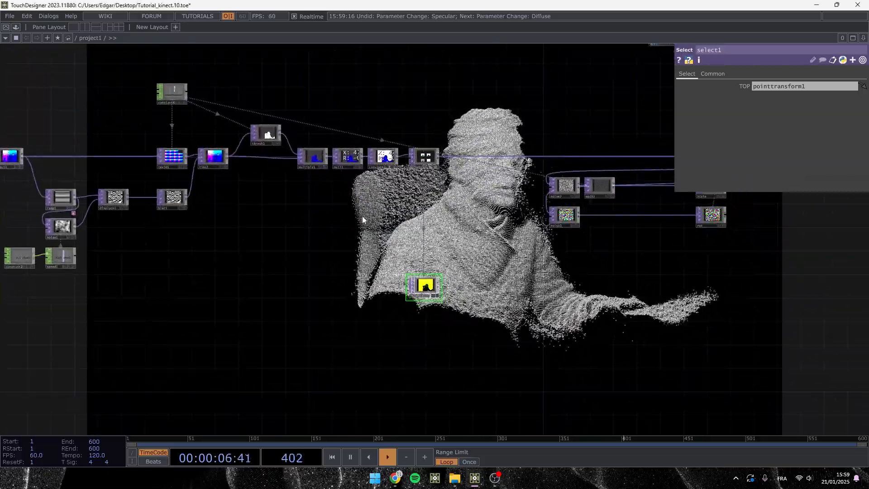
Add a Resolution TOP beside select1 and feed it with select1's output
{"action": "scroll", "coordinate": [463, 301], "scroll_direction": "up", "scroll_amount": 2}
{"action": "scroll", "coordinate": [430, 290], "scroll_direction": "up", "scroll_amount": 8}
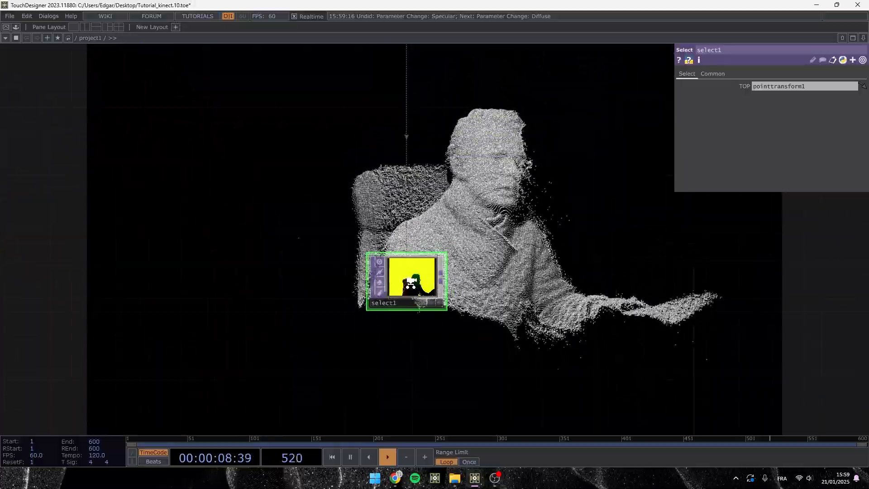
{"action": "scroll", "coordinate": [411, 315], "scroll_direction": "down", "scroll_amount": 5}
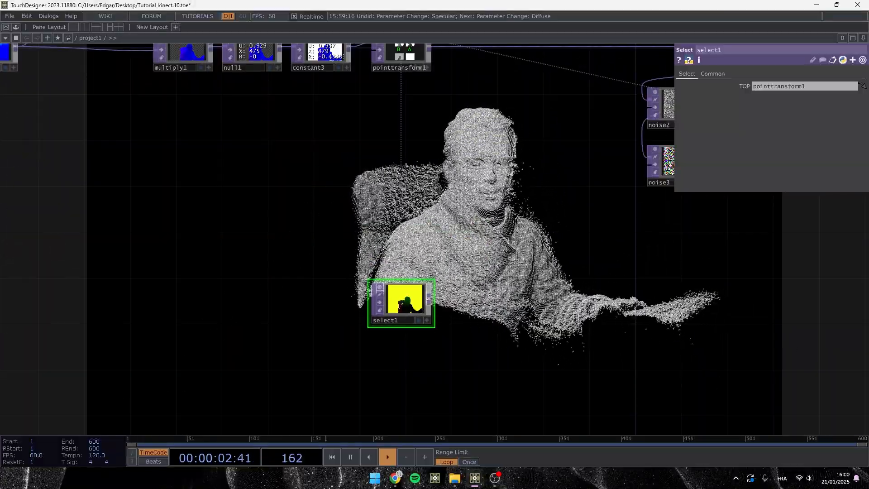
{"action": "key", "text": "Tab"}
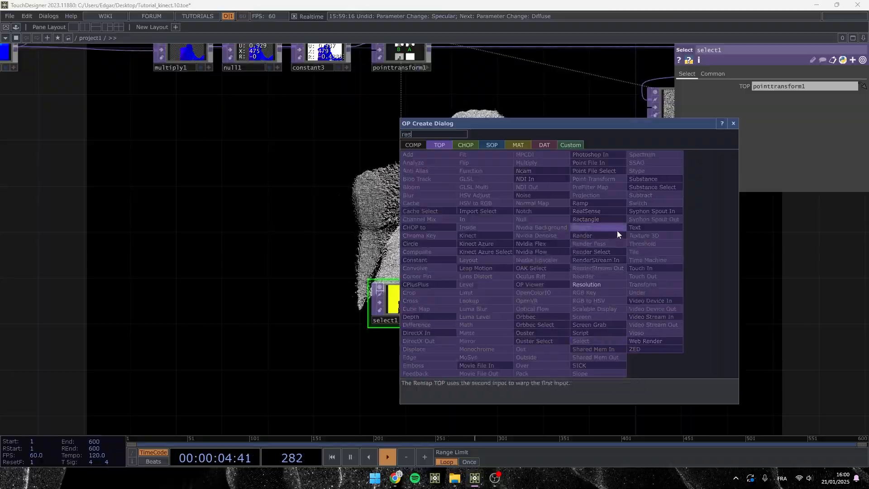
{"action": "left_click", "coordinate": [598, 282]}
{"action": "left_click", "coordinate": [502, 310]}
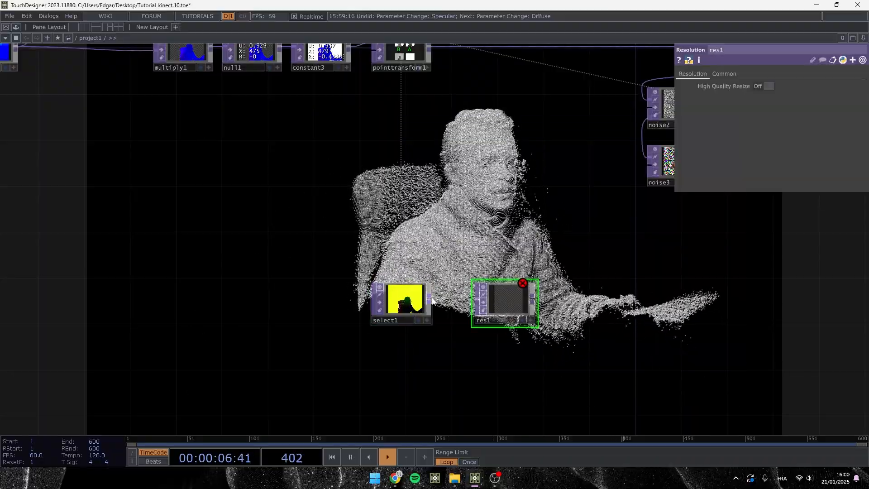
{"action": "scroll", "coordinate": [487, 365], "scroll_direction": "up", "scroll_amount": 5}
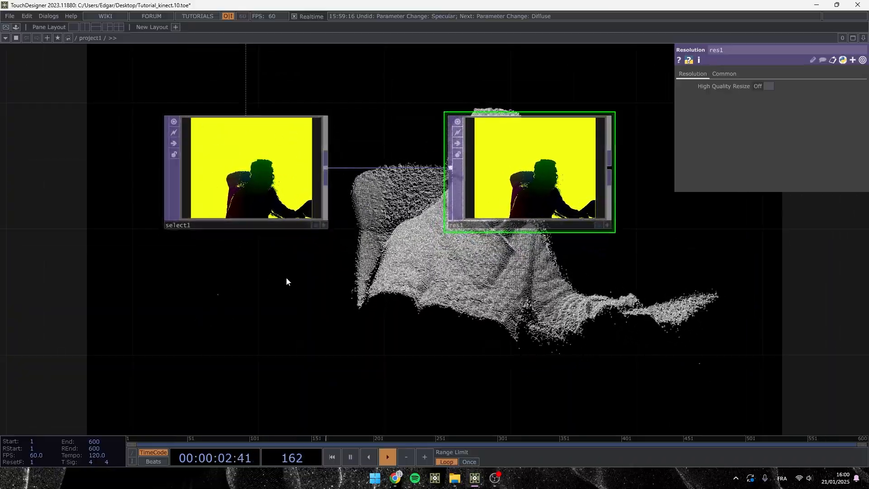
{"action": "scroll", "coordinate": [322, 173], "scroll_direction": "down", "scroll_amount": 3}
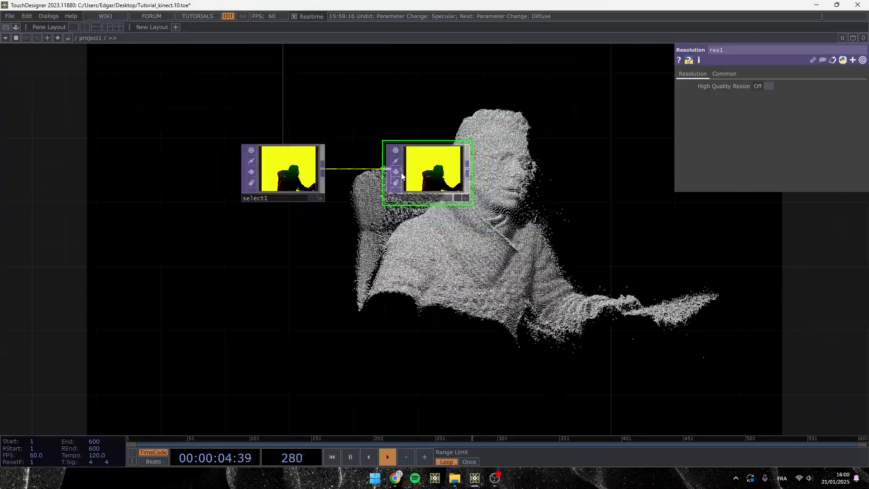
Create an Info CHOP from select1's output and place it directly below select1
{"action": "right_click", "coordinate": [322, 168]}
{"action": "left_click", "coordinate": [220, 52]}
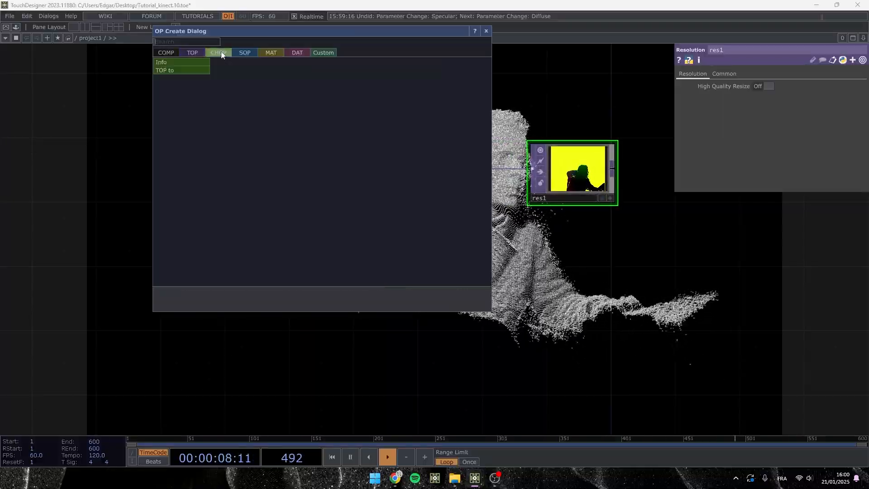
{"action": "left_click", "coordinate": [186, 63]}
{"action": "left_click", "coordinate": [281, 246]}
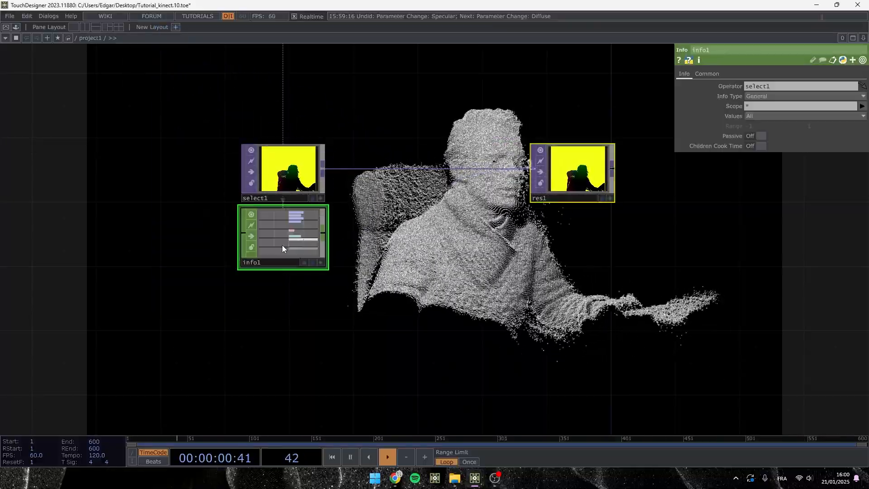
Add a Select CHOP after info1
{"action": "scroll", "coordinate": [282, 246], "scroll_direction": "up", "scroll_amount": 4}
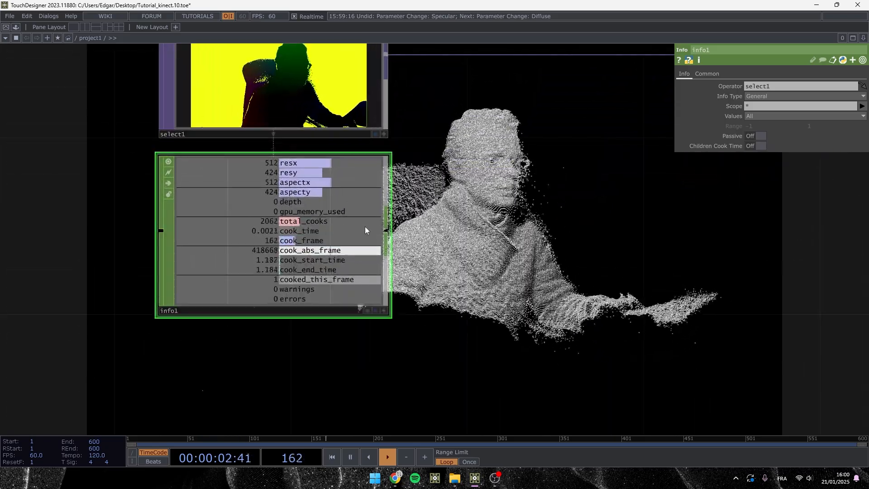
{"action": "right_click", "coordinate": [386, 231]}
{"action": "type", "text": "se"}
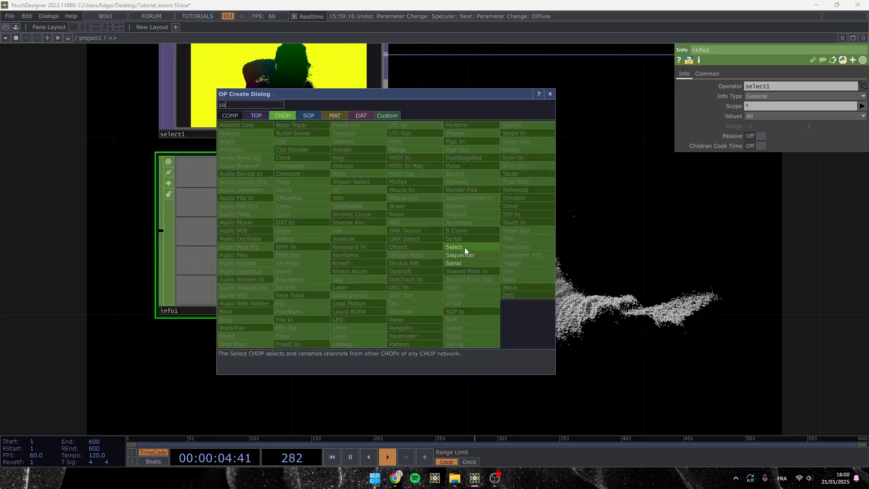
{"action": "left_click", "coordinate": [465, 247]}
{"action": "left_click", "coordinate": [466, 248]}
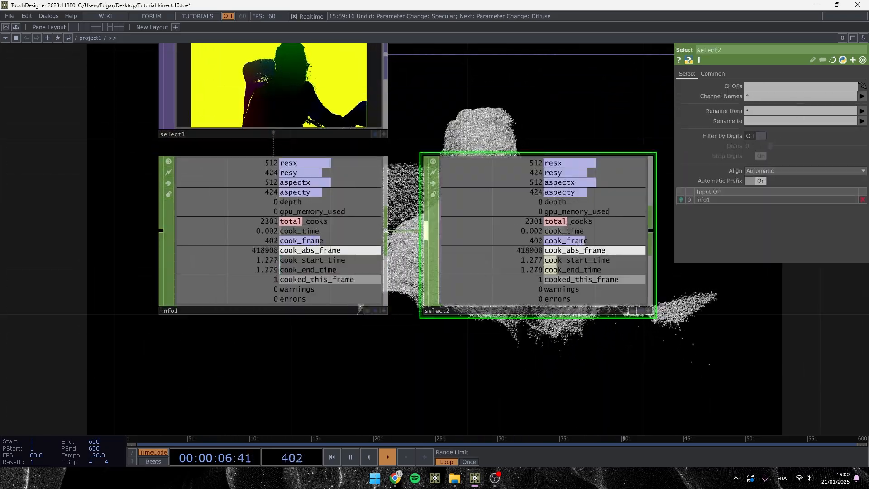
Limit select2's Channel Names to resx and resy
{"action": "left_click", "coordinate": [862, 96]}
{"action": "left_click", "coordinate": [862, 98]}
{"action": "left_click", "coordinate": [862, 97]}
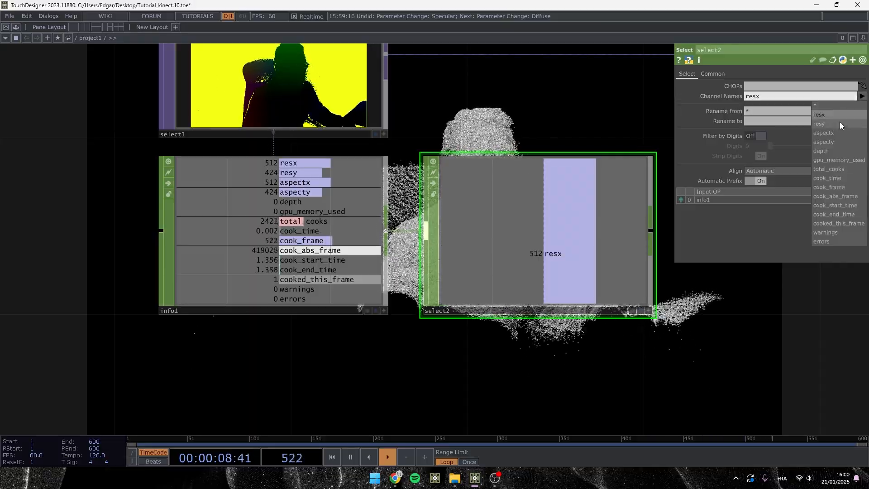
{"action": "left_click", "coordinate": [817, 154]}
Space select2 away from info1, then add a Math CHOP after it and place it below res1
{"action": "scroll", "coordinate": [569, 347], "scroll_direction": "down", "scroll_amount": 2}
{"action": "left_click_drag", "start_coordinate": [569, 348], "coordinate": [438, 334]}
{"action": "scroll", "coordinate": [438, 334], "scroll_direction": "down", "scroll_amount": 2}
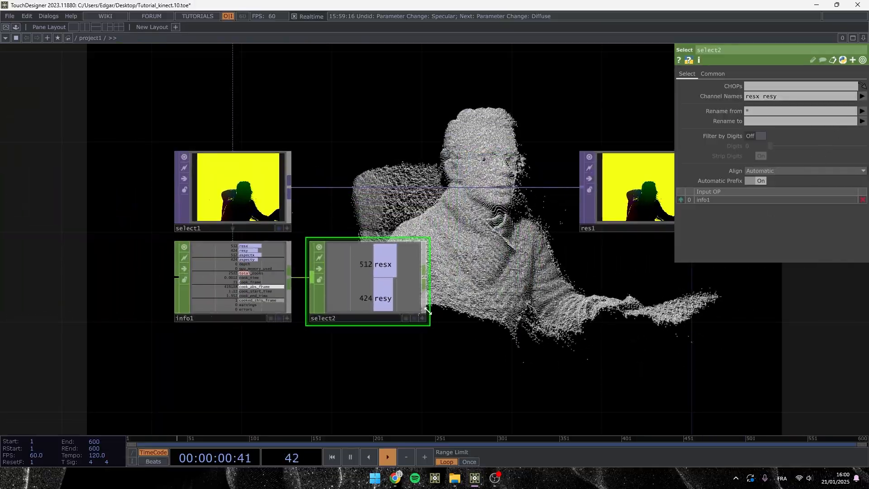
{"action": "left_click_drag", "start_coordinate": [368, 284], "coordinate": [436, 284]}
{"action": "right_click", "coordinate": [493, 278]}
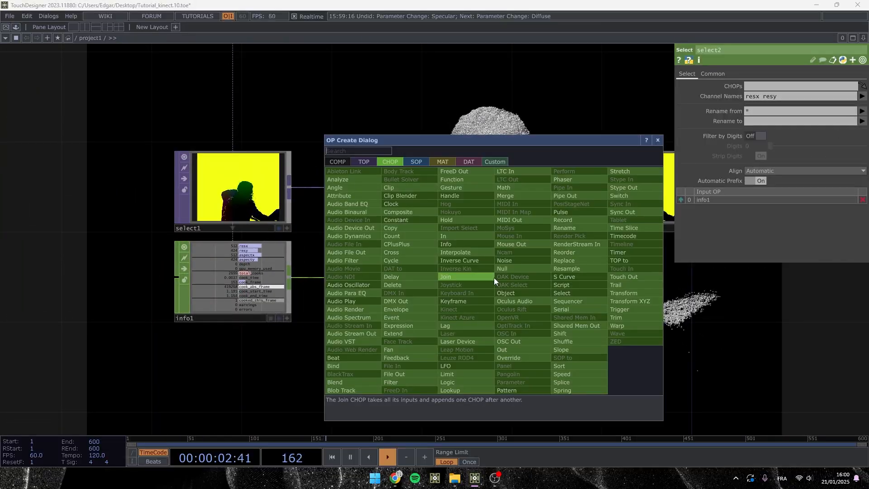
{"action": "type", "text": "math"}
{"action": "key", "text": "Return"}
{"action": "left_click", "coordinate": [494, 278]}
{"action": "left_click_drag", "start_coordinate": [530, 290], "coordinate": [663, 288]}
{"action": "left_click_drag", "start_coordinate": [619, 343], "coordinate": [484, 368]}
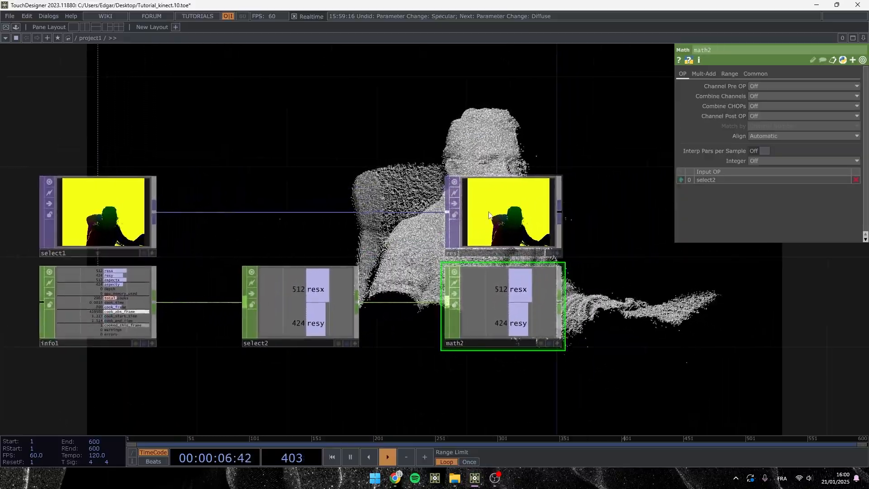
Set res1's Output Resolution to Custom Resolution
{"action": "left_click", "coordinate": [510, 242]}
{"action": "left_click", "coordinate": [723, 74]}
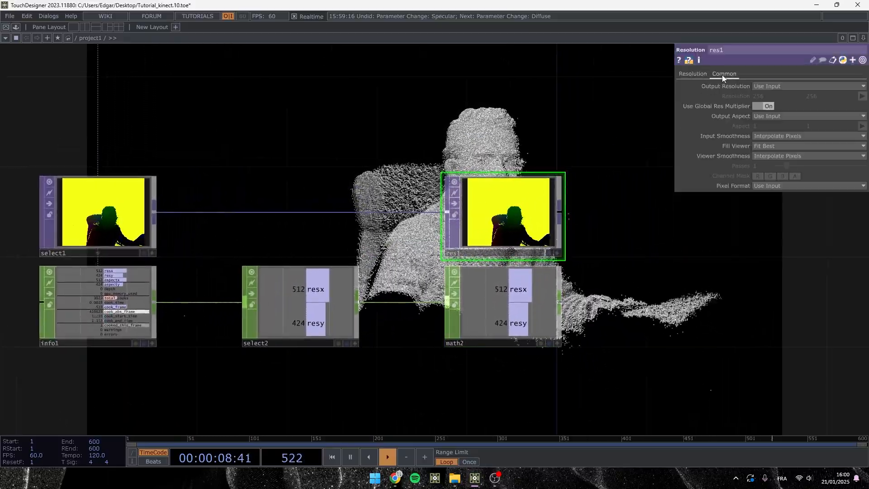
{"action": "left_click", "coordinate": [781, 86]}
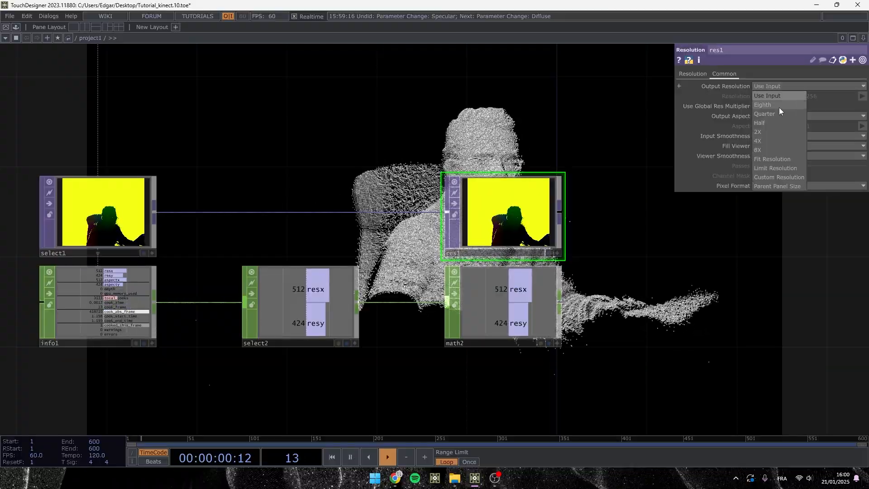
{"action": "left_click", "coordinate": [772, 177]}
Link math2's resx and resy channels to res1's Resolution width and height, and check res1's size information
{"action": "scroll", "coordinate": [603, 337], "scroll_direction": "up", "scroll_amount": 1}
{"action": "scroll", "coordinate": [604, 338], "scroll_direction": "up", "scroll_amount": 1}
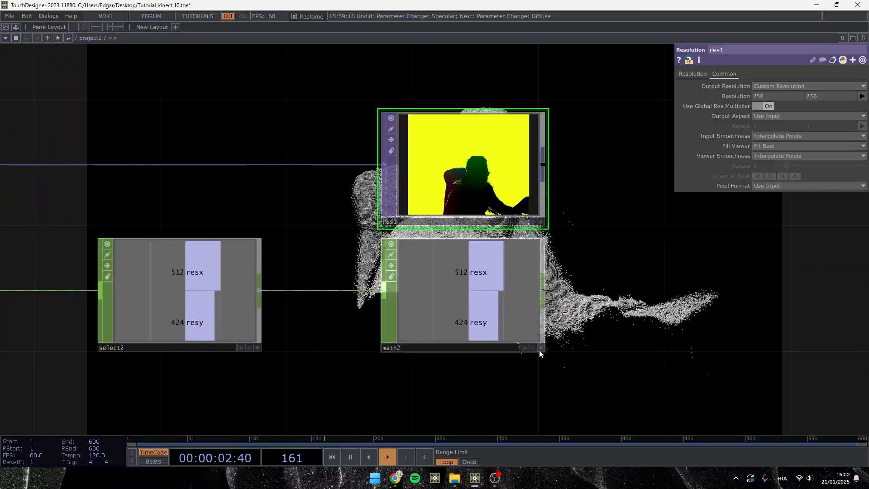
{"action": "left_click", "coordinate": [541, 349]}
{"action": "left_click_drag", "start_coordinate": [482, 269], "coordinate": [758, 96]}
{"action": "left_click", "coordinate": [771, 90]}
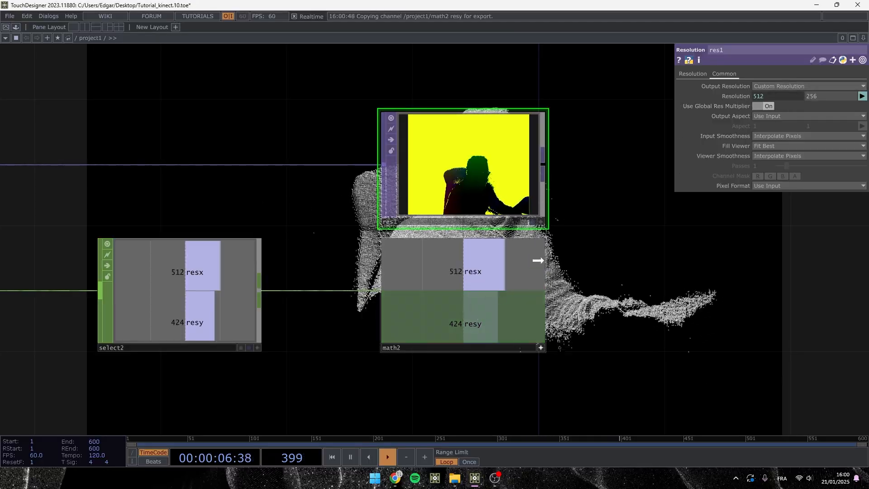
{"action": "left_click_drag", "start_coordinate": [538, 260], "coordinate": [813, 95]}
{"action": "left_click", "coordinate": [831, 91]}
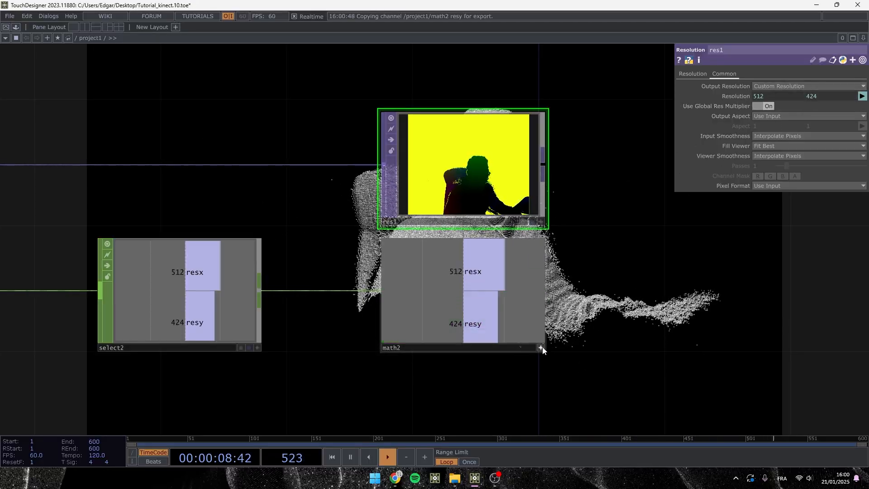
{"action": "middle_click", "coordinate": [495, 186]}
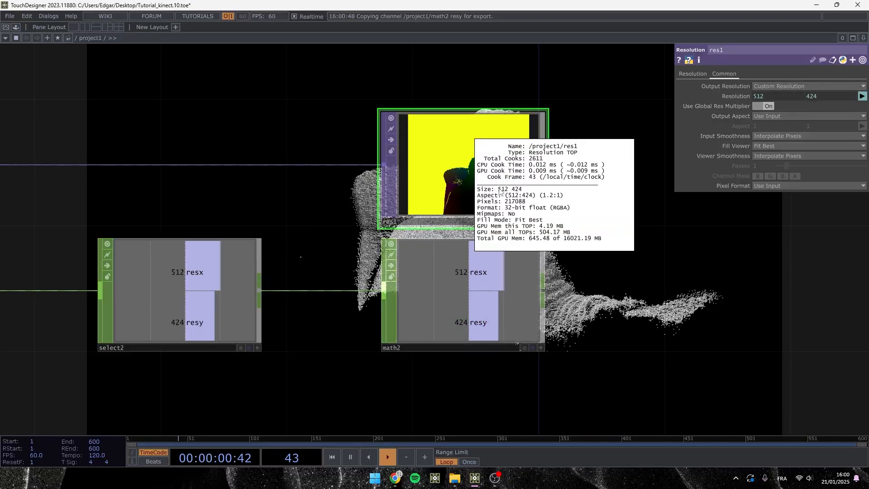
Set math2's Multiply to 2 and check res1's size information
{"action": "left_click", "coordinate": [488, 292]}
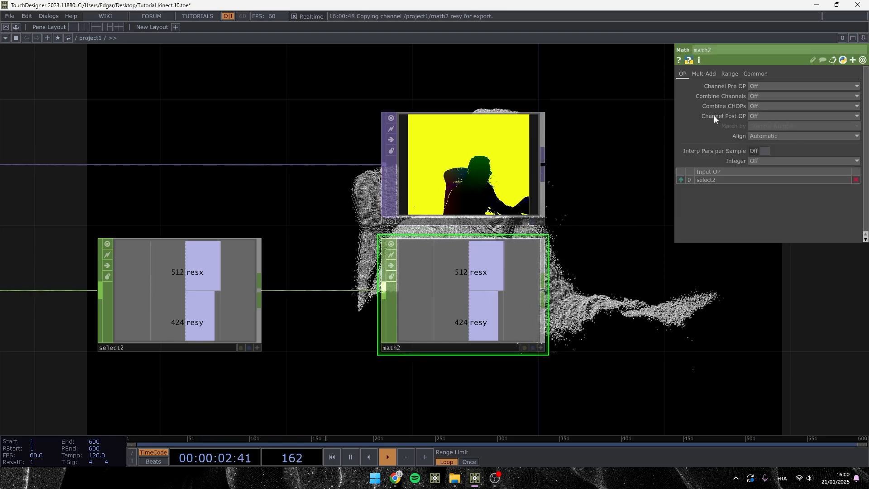
{"action": "left_click", "coordinate": [703, 74]}
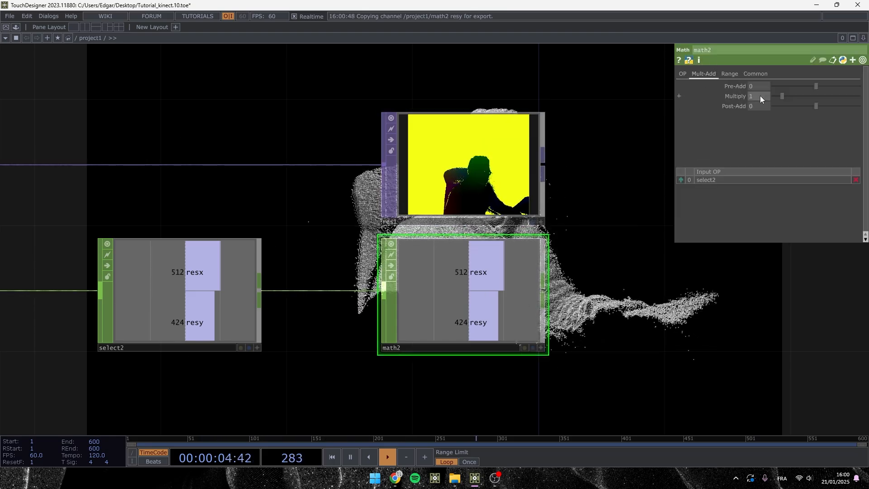
{"action": "middle_click_drag", "start_coordinate": [759, 96], "coordinate": [763, 84]}
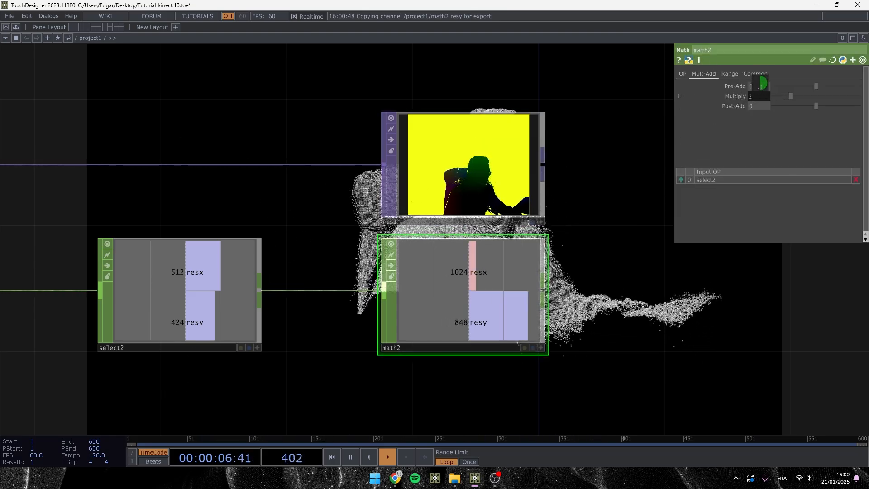
{"action": "middle_click", "coordinate": [479, 180]}
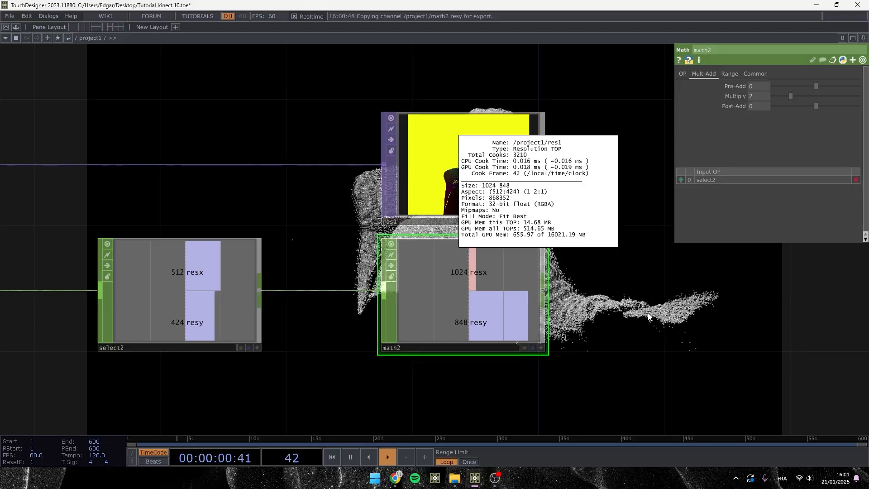
Select the select1, res1, info1, select2 and math2 operators and move them together further down the network
{"action": "scroll", "coordinate": [653, 323], "scroll_direction": "down", "scroll_amount": 5}
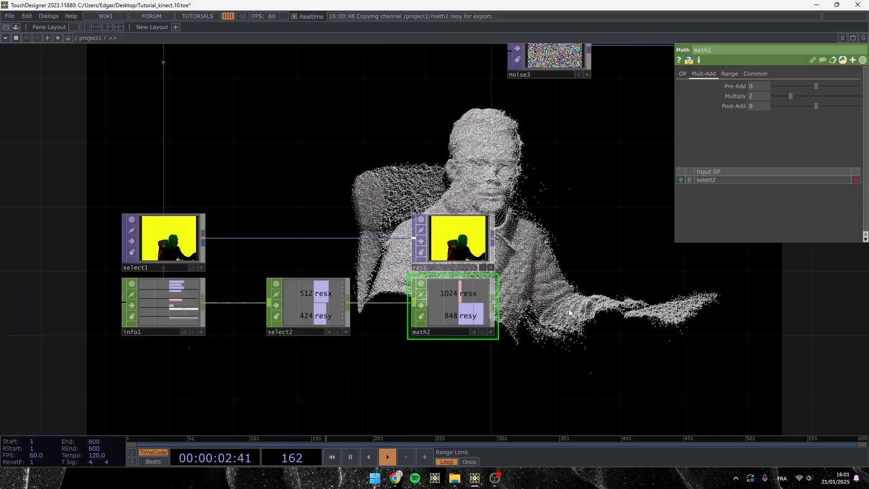
{"action": "left_click_drag", "start_coordinate": [612, 315], "coordinate": [494, 343]}
{"action": "left_click_drag", "start_coordinate": [530, 260], "coordinate": [478, 173]}
{"action": "scroll", "coordinate": [487, 267], "scroll_direction": "down", "scroll_amount": 4}
{"action": "left_click_drag", "start_coordinate": [433, 329], "coordinate": [234, 144]}
{"action": "left_click_drag", "start_coordinate": [237, 186], "coordinate": [237, 278]}
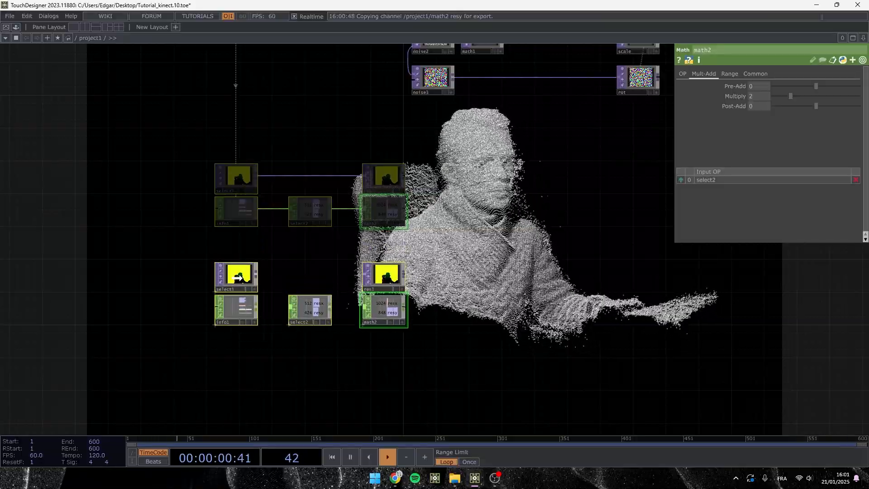
Switch to Chrome to show the NEW LIFE COMPONENT reference video on YouTube, and return to TouchDesigner
{"action": "left_click", "coordinate": [398, 481]}
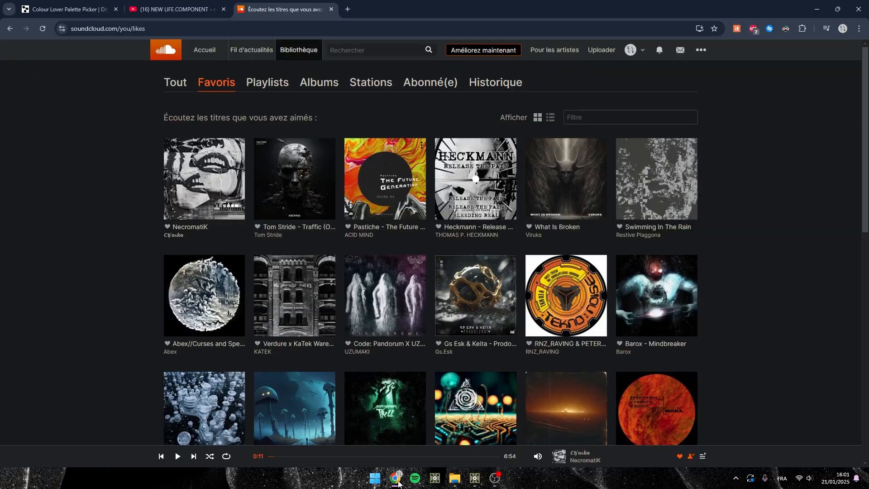
{"action": "left_click", "coordinate": [184, 6]}
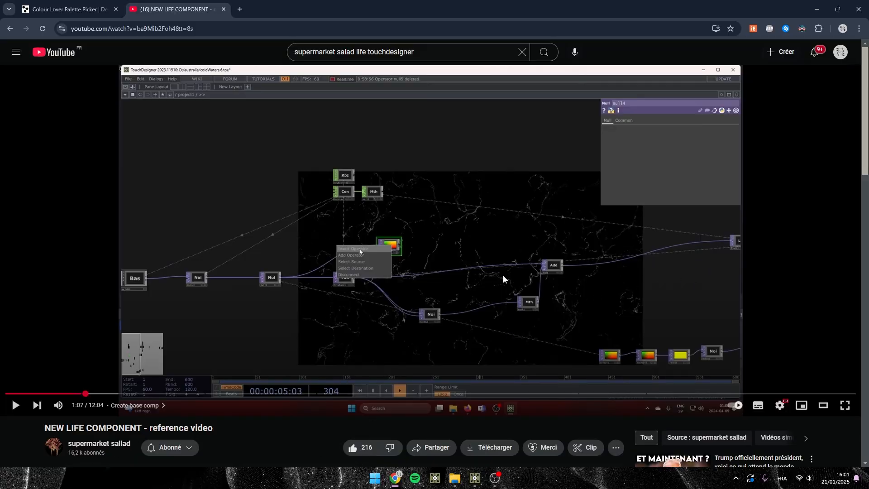
{"action": "left_click", "coordinate": [822, 17]}
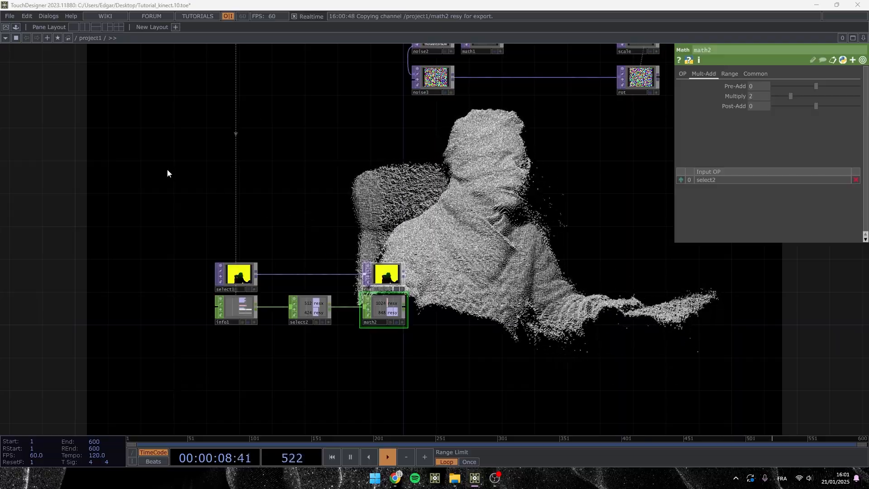
Add the life component from the Others folder of My Components in the palette, accepting the load despite the version conflict
{"action": "left_click", "coordinate": [16, 28]}
{"action": "scroll", "coordinate": [38, 188], "scroll_direction": "down", "scroll_amount": 1}
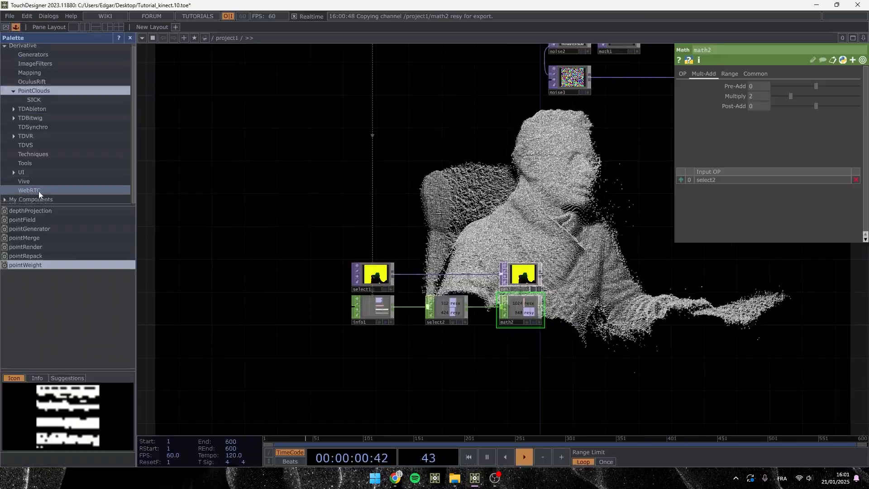
{"action": "left_click", "coordinate": [38, 199]}
{"action": "scroll", "coordinate": [30, 197], "scroll_direction": "down", "scroll_amount": 4}
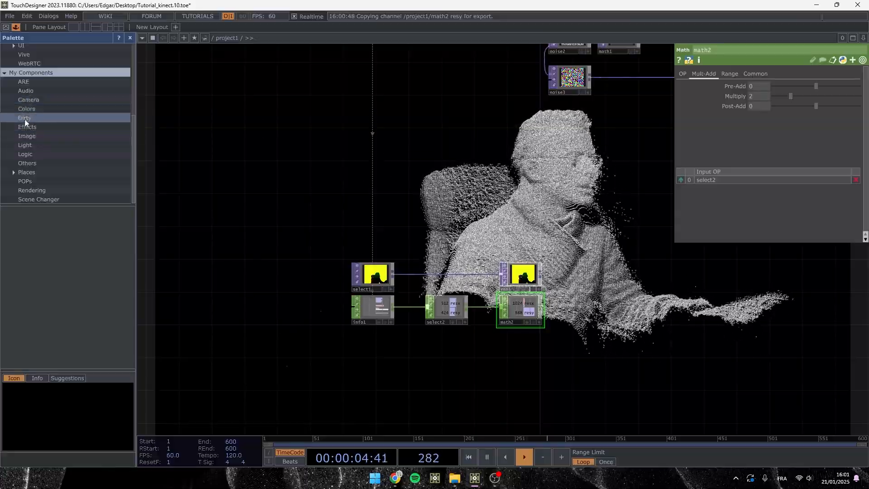
{"action": "left_click", "coordinate": [26, 163]}
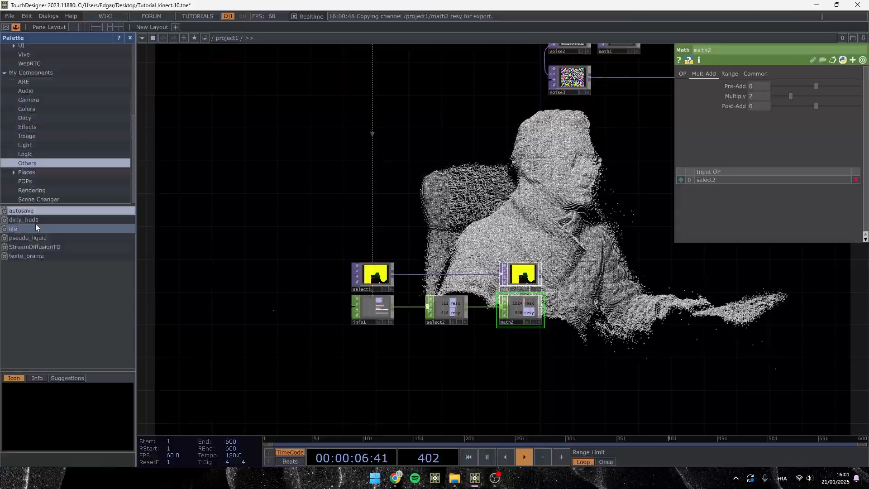
{"action": "left_click_drag", "start_coordinate": [22, 228], "coordinate": [604, 316]}
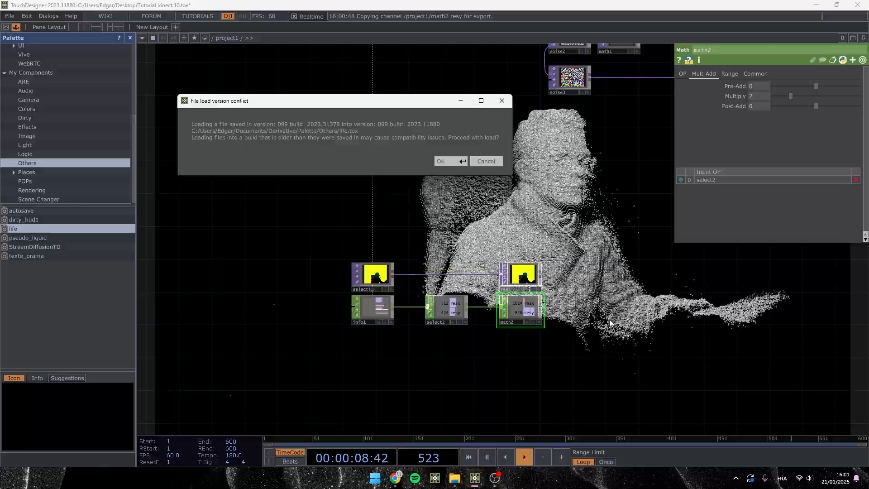
{"action": "left_click", "coordinate": [458, 161]}
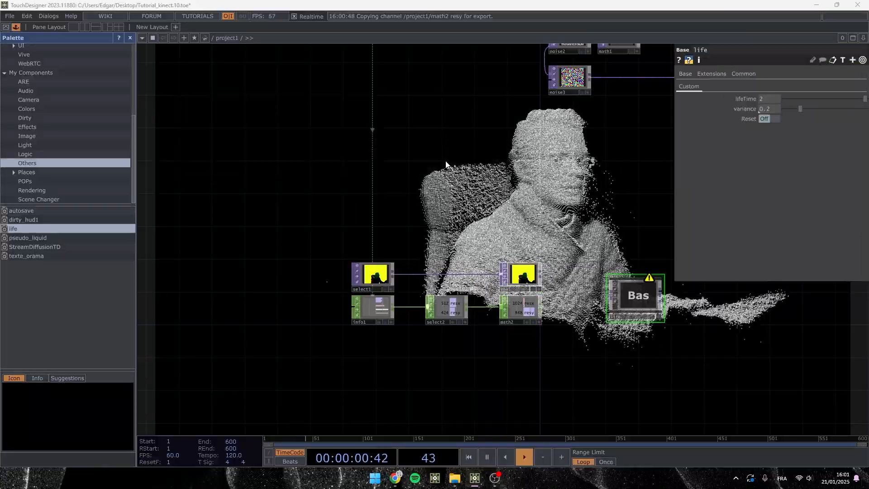
Place the life component beside res1, inspect its internal network, and delete the component
{"action": "left_click_drag", "start_coordinate": [645, 301], "coordinate": [590, 263]}
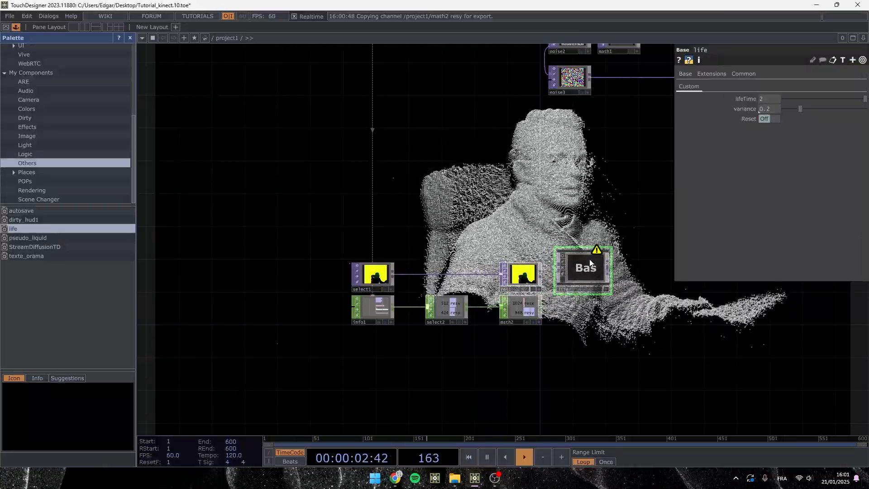
{"action": "double_click", "coordinate": [590, 265]}
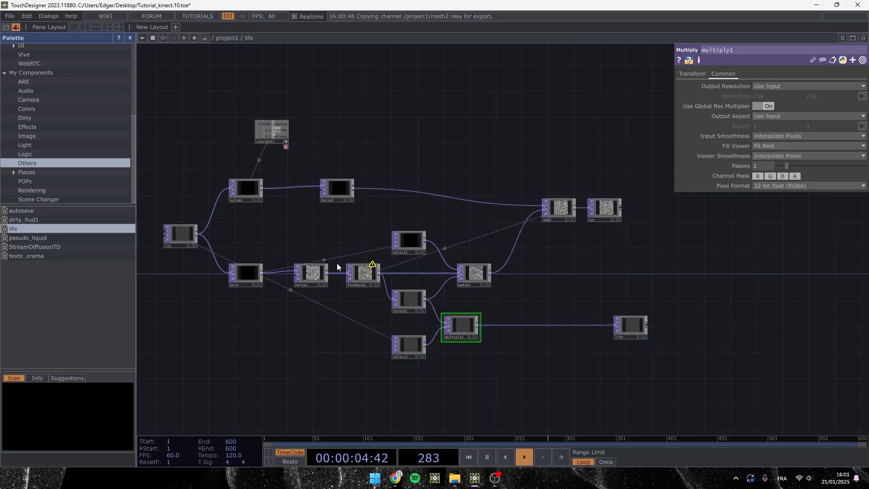
{"action": "scroll", "coordinate": [337, 266], "scroll_direction": "down", "scroll_amount": 6}
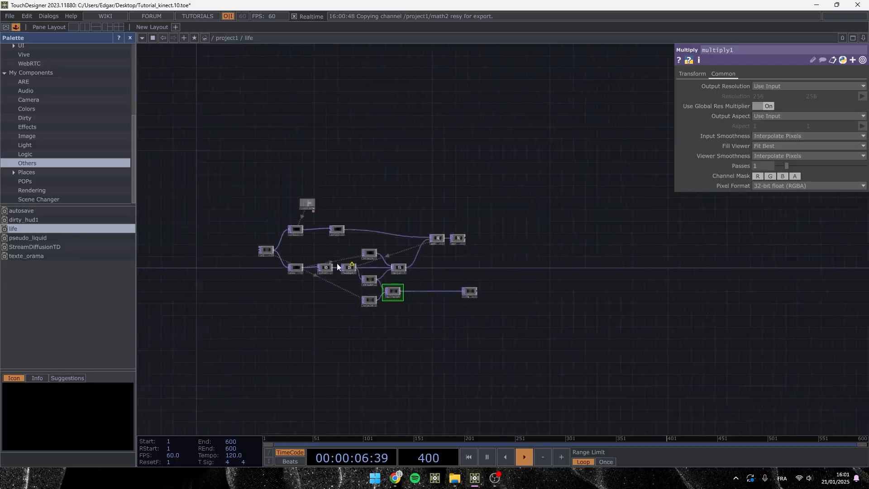
{"action": "key", "text": "Delete"}
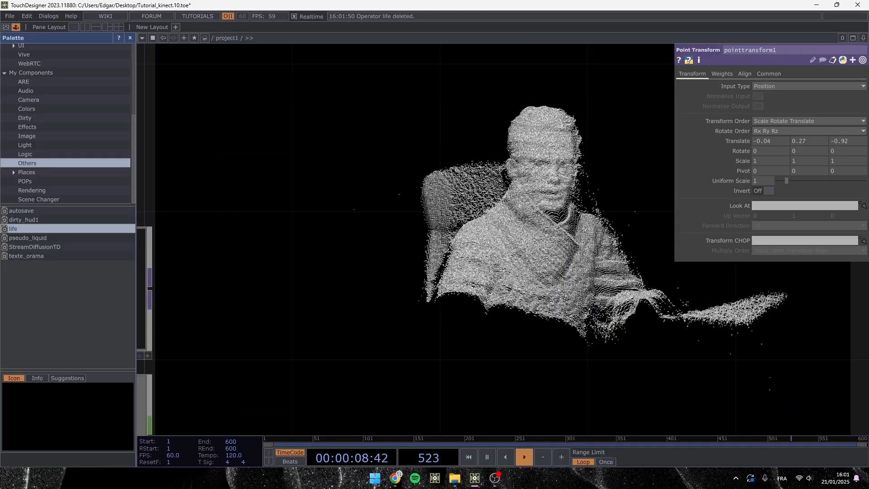
Paste the copied life component beside res1 with its input fed by res1
{"action": "key", "text": "ctrl+v"}
{"action": "scroll", "coordinate": [424, 280], "scroll_direction": "down", "scroll_amount": 5}
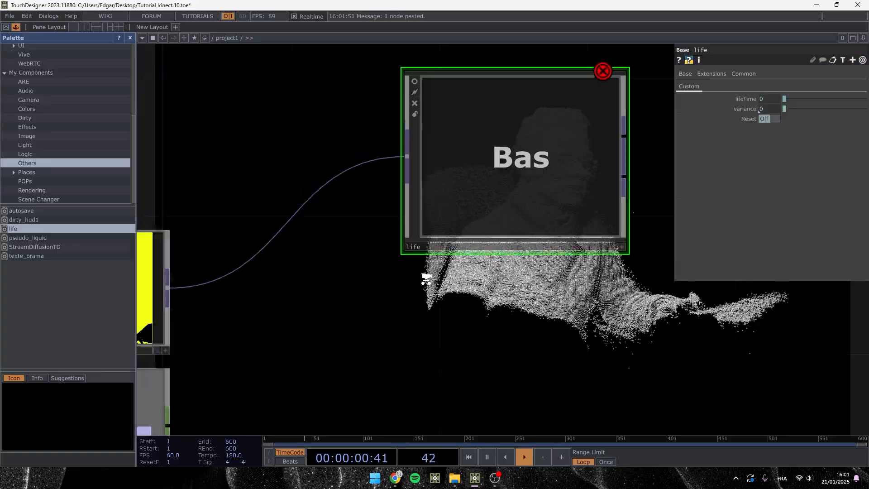
{"action": "left_click_drag", "start_coordinate": [430, 257], "coordinate": [337, 311]}
Examine the values and constant1 operators inside the life component to find the source of the error
{"action": "double_click", "coordinate": [383, 272]}
{"action": "left_click_drag", "start_coordinate": [562, 335], "coordinate": [409, 383]}
{"action": "scroll", "coordinate": [580, 216], "scroll_direction": "up", "scroll_amount": 6}
{"action": "scroll", "coordinate": [559, 239], "scroll_direction": "up", "scroll_amount": 2}
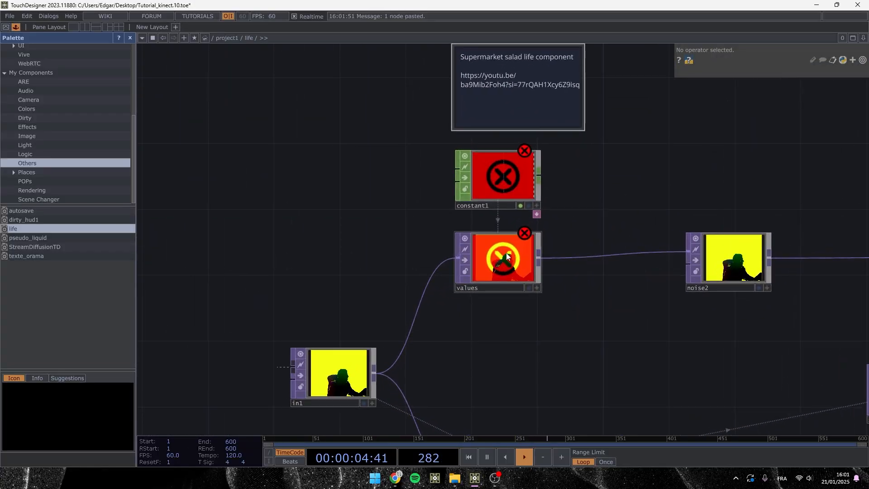
{"action": "left_click", "coordinate": [506, 253]}
{"action": "scroll", "coordinate": [581, 233], "scroll_direction": "up", "scroll_amount": 1}
{"action": "left_click_drag", "start_coordinate": [581, 232], "coordinate": [531, 255]}
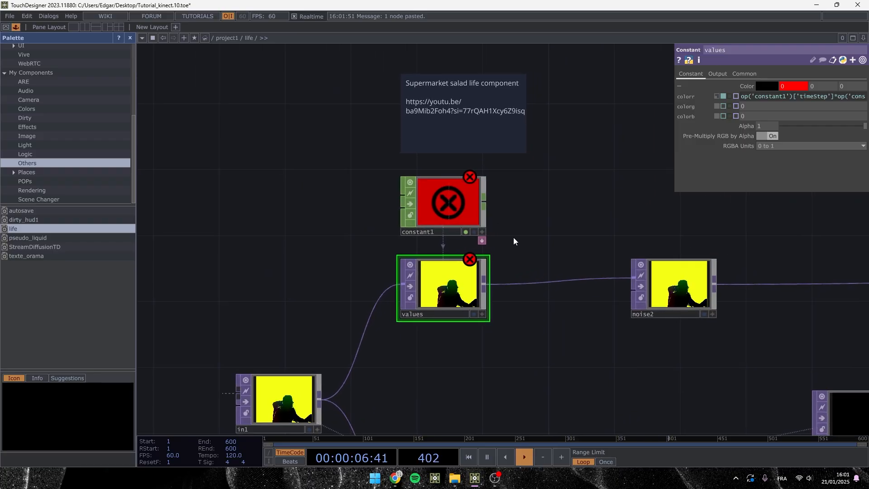
{"action": "left_click", "coordinate": [482, 232]}
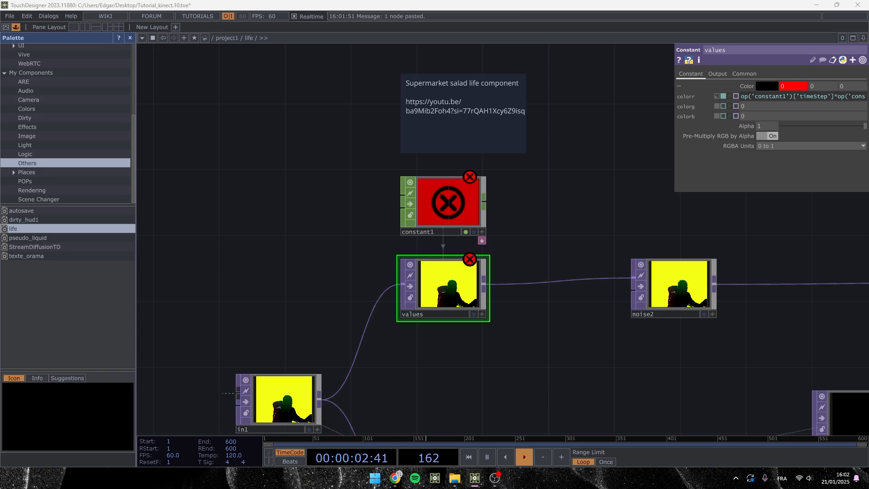
{"action": "left_click", "coordinate": [472, 200]}
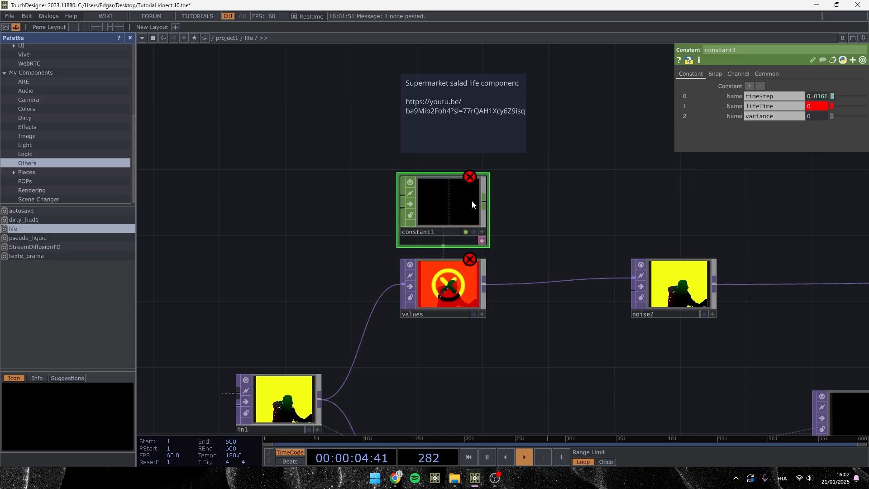
{"action": "scroll", "coordinate": [500, 221], "scroll_direction": "down", "scroll_amount": 6}
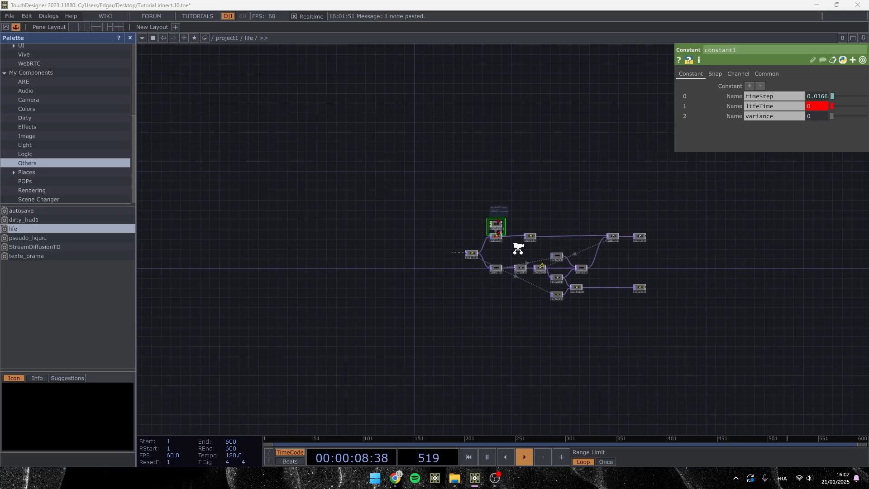
Return to the project network and set the life component's lifeTime to 1
{"action": "scroll", "coordinate": [518, 248], "scroll_direction": "down", "scroll_amount": 3}
{"action": "scroll", "coordinate": [524, 245], "scroll_direction": "down", "scroll_amount": 3}
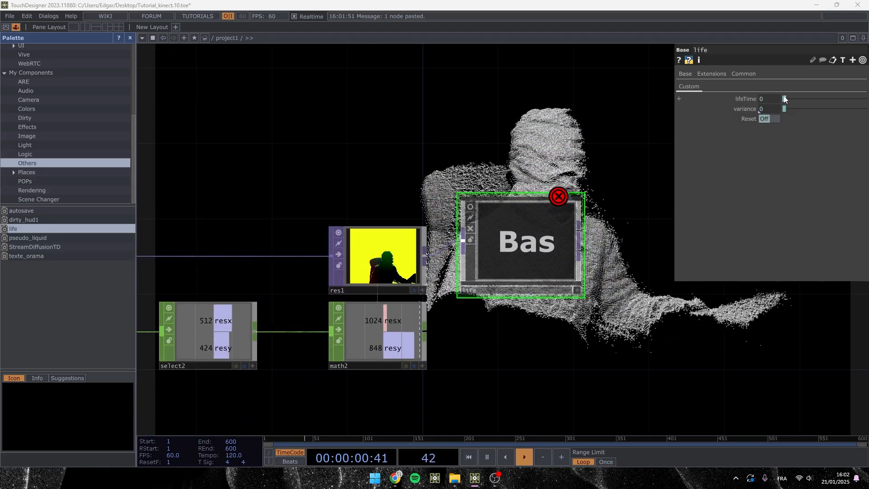
{"action": "left_click_drag", "start_coordinate": [784, 99], "coordinate": [865, 98]}
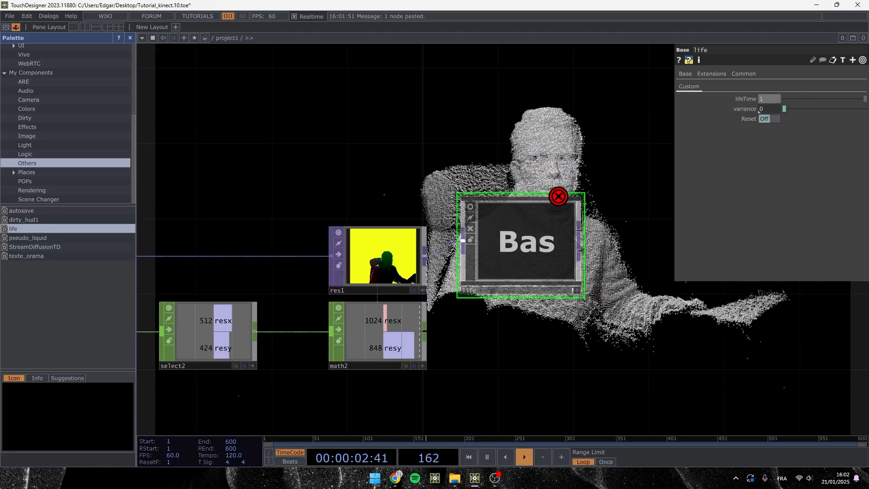
Add a Keyboard In CHOP above the life component and link its k1 channel to life's Reset parameter
{"action": "left_click_drag", "start_coordinate": [519, 165], "coordinate": [462, 165]}
{"action": "key", "text": "Tab"}
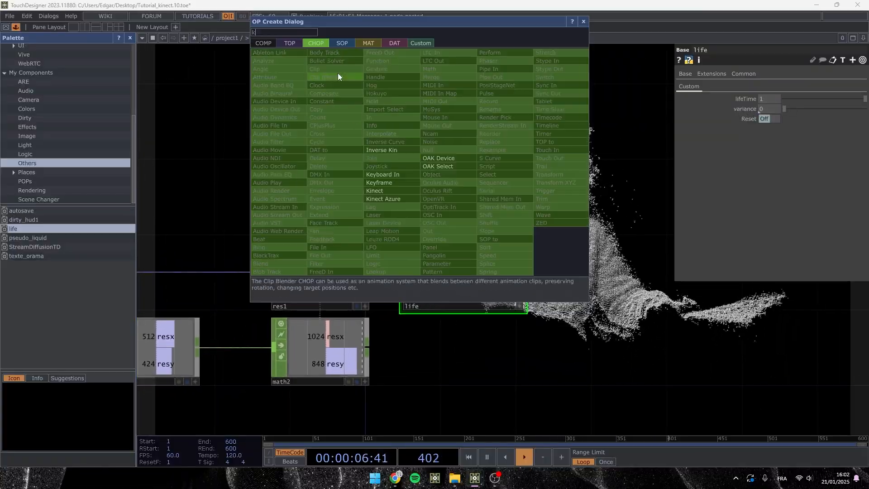
{"action": "left_click", "coordinate": [387, 191]}
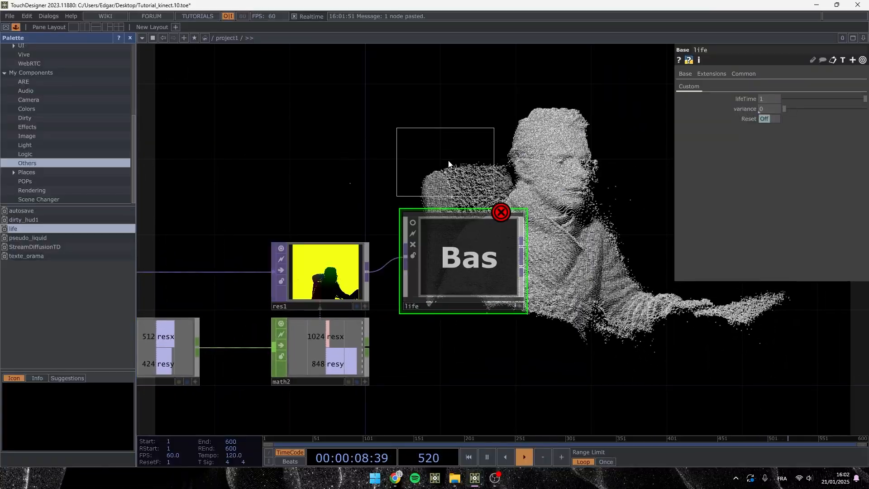
{"action": "left_click", "coordinate": [448, 161]}
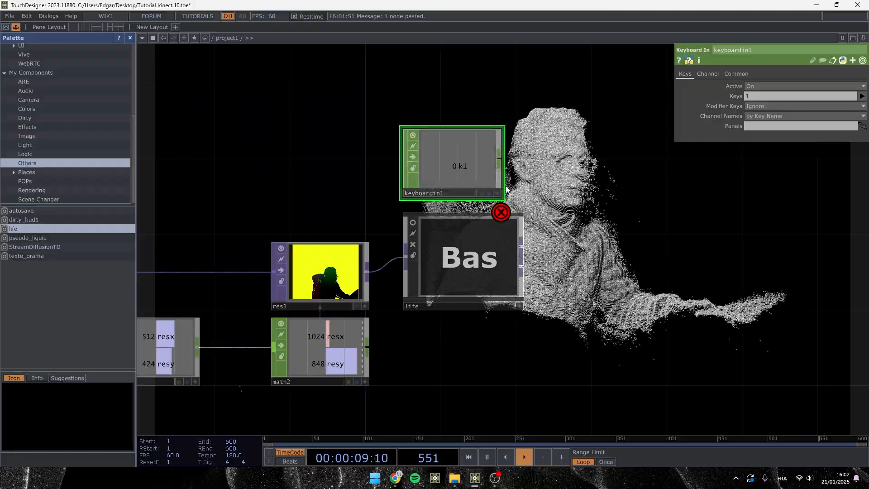
{"action": "left_click", "coordinate": [475, 241]}
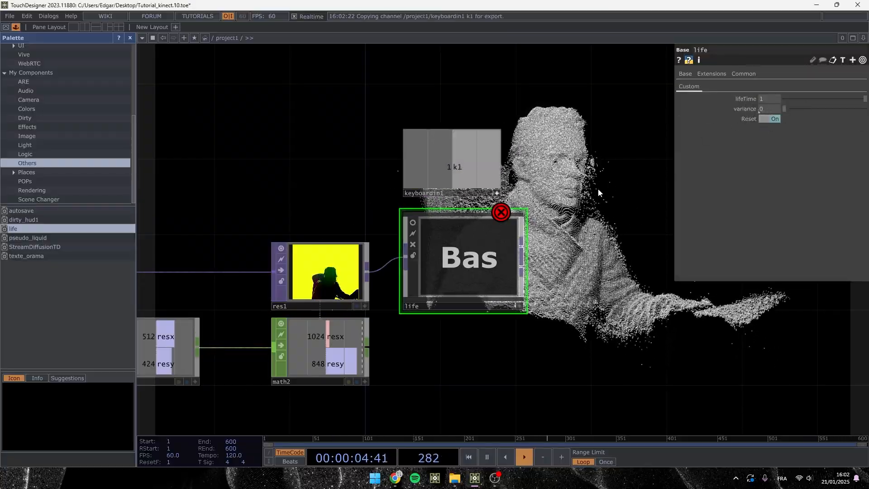
Inspect feedback1 and its warning inside the life component
{"action": "double_click", "coordinate": [471, 255]}
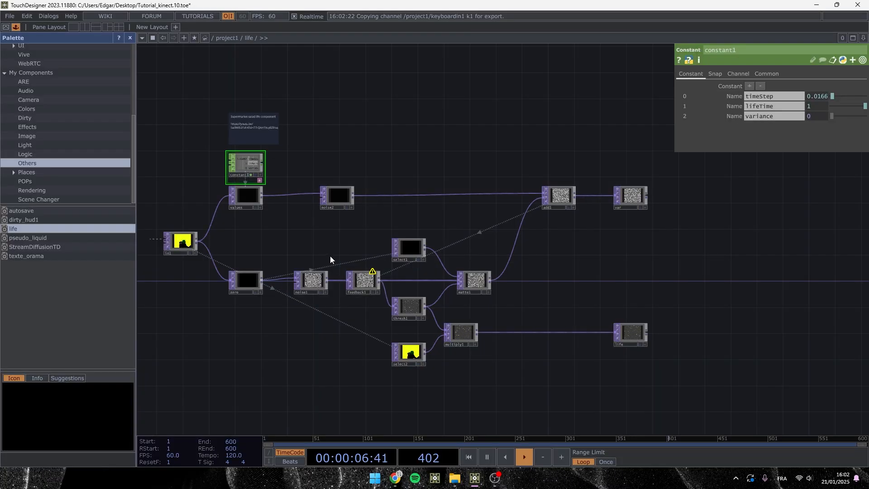
{"action": "left_click", "coordinate": [366, 283]}
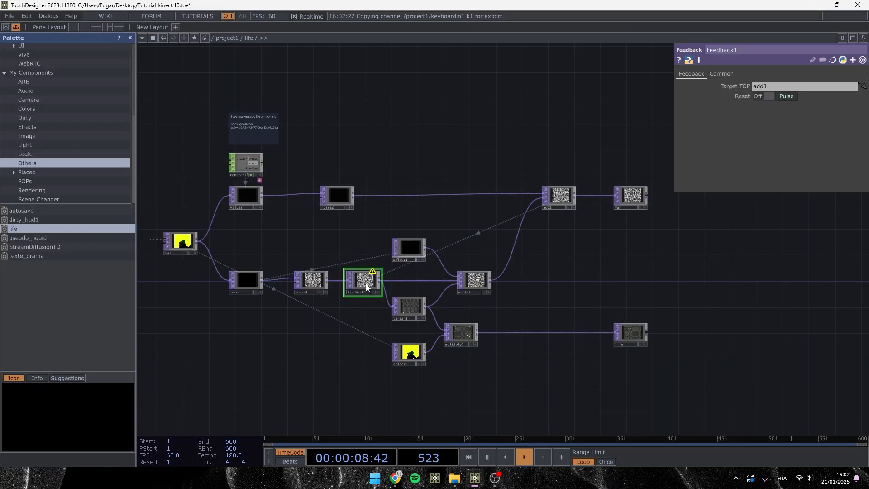
{"action": "middle_click", "coordinate": [372, 274]}
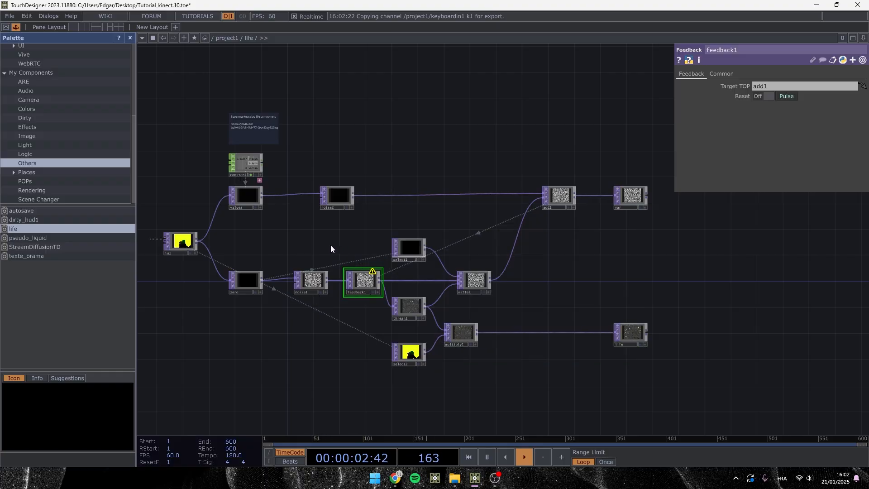
Split the network view to show project1 beside life's internal network, undo the last node deletion, and pulse feedback1's Reset
{"action": "left_click", "coordinate": [85, 27]}
{"action": "scroll", "coordinate": [355, 231], "scroll_direction": "down", "scroll_amount": 6}
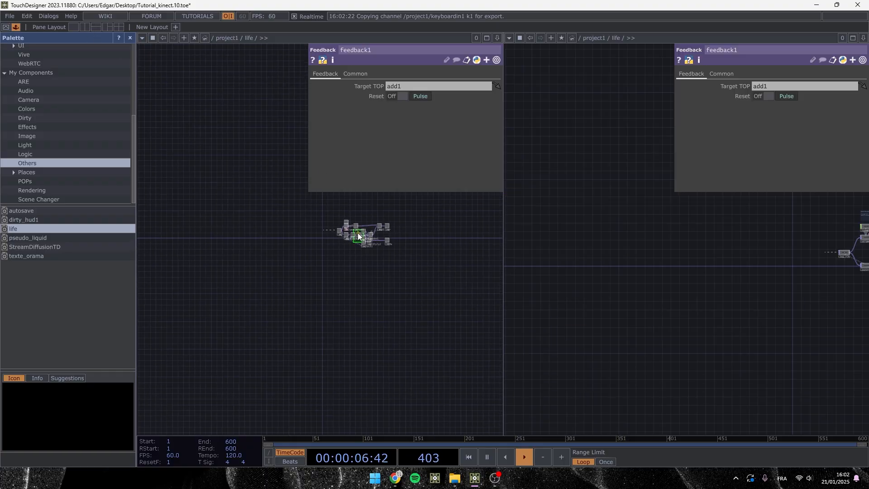
{"action": "scroll", "coordinate": [358, 234], "scroll_direction": "down", "scroll_amount": 3}
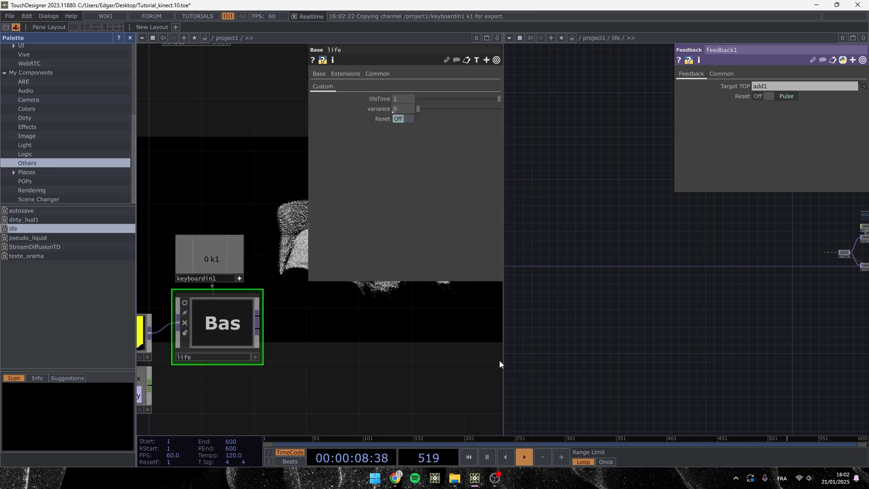
{"action": "scroll", "coordinate": [724, 320], "scroll_direction": "up", "scroll_amount": 5}
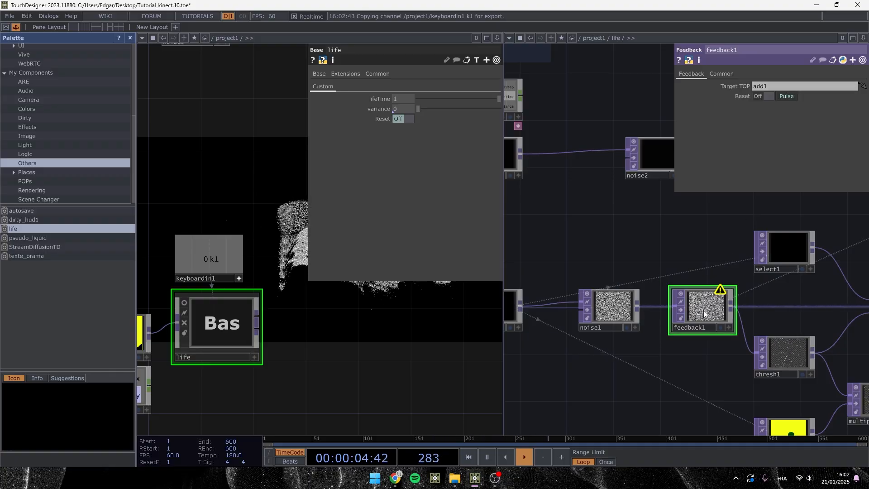
{"action": "key", "text": "ctrl+z"}
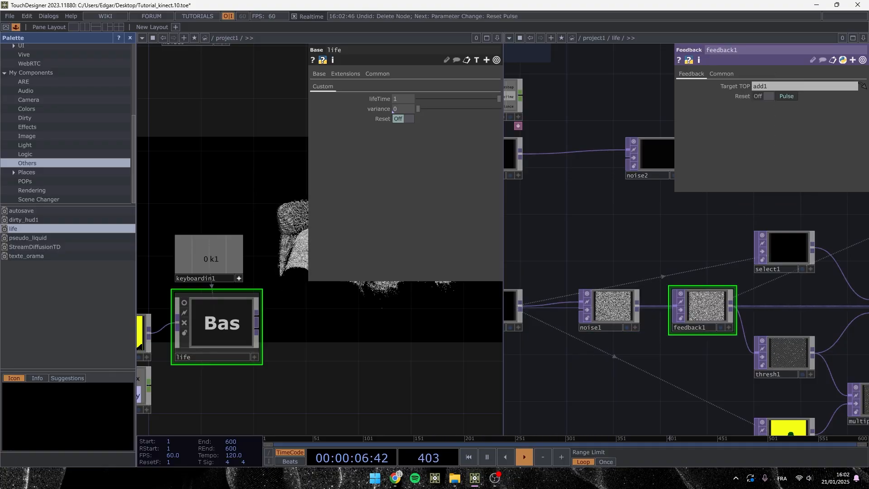
{"action": "left_click", "coordinate": [797, 96]}
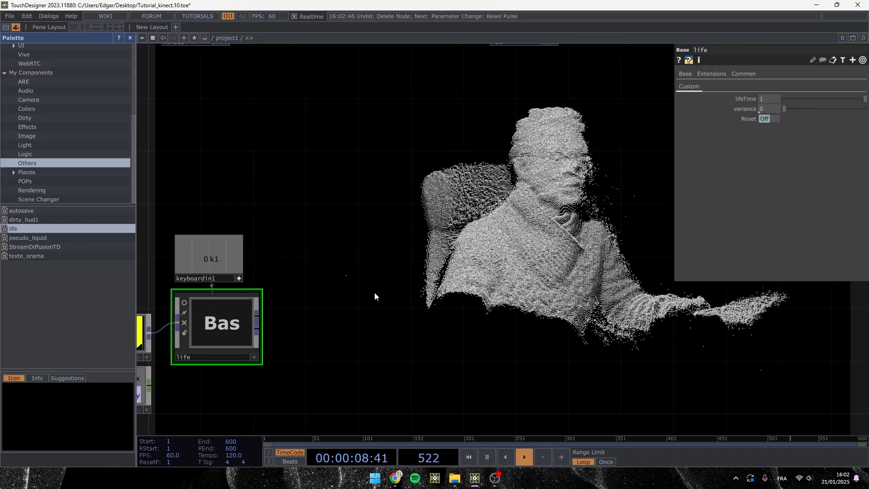
Move the keyboardin1 and life operators together to free space beside res1
{"action": "left_click_drag", "start_coordinate": [363, 304], "coordinate": [469, 246]}
{"action": "scroll", "coordinate": [415, 267], "scroll_direction": "down", "scroll_amount": 3}
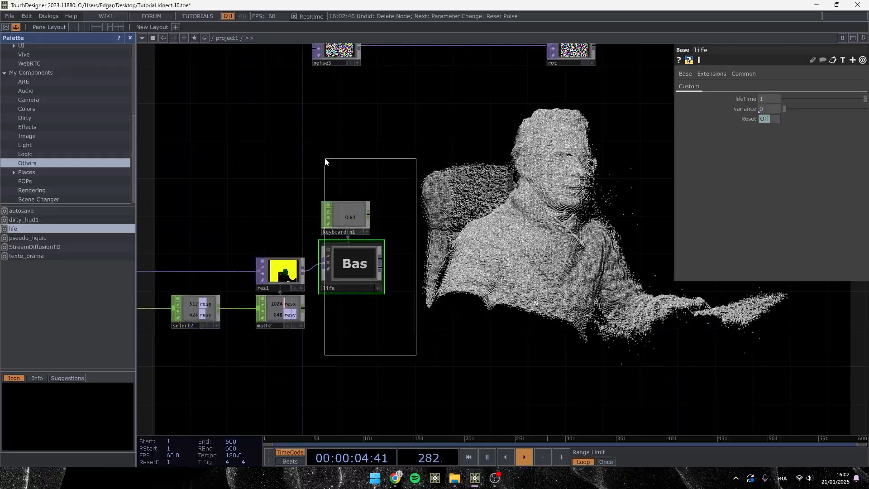
{"action": "left_click_drag", "start_coordinate": [324, 159], "coordinate": [325, 158]}
{"action": "left_click_drag", "start_coordinate": [346, 213], "coordinate": [394, 147]}
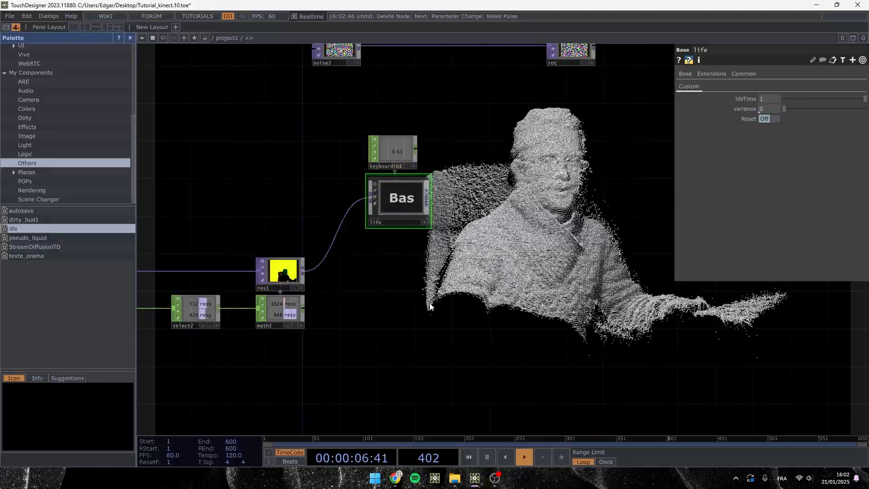
Add a Feedback TOP below the life component, fed by res1
{"action": "key", "text": "Tab"}
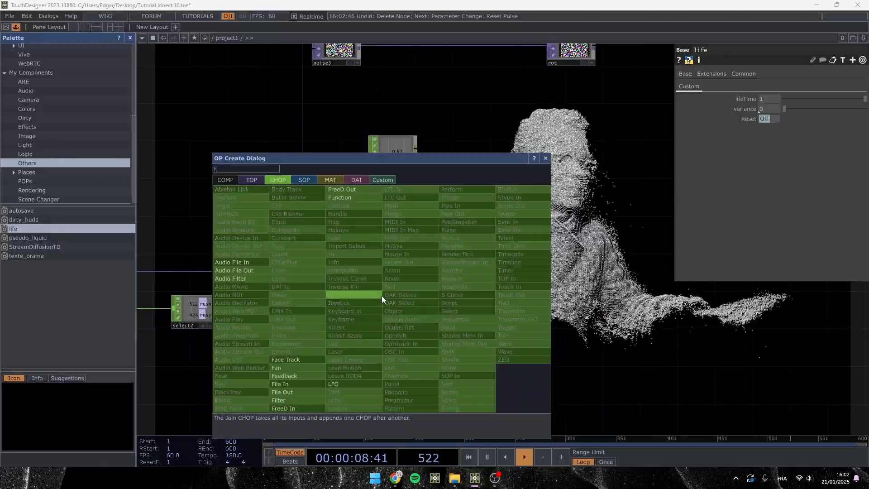
{"action": "type", "text": "fe"}
{"action": "left_click", "coordinate": [260, 180]}
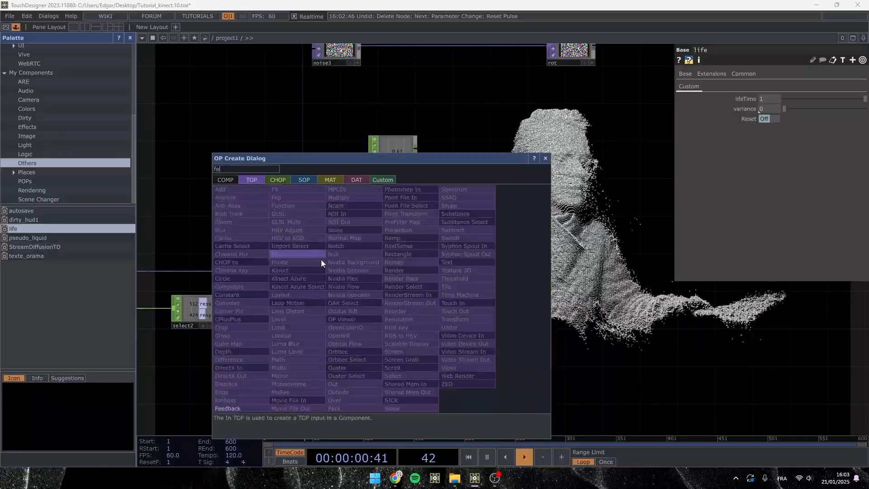
{"action": "left_click", "coordinate": [231, 408]}
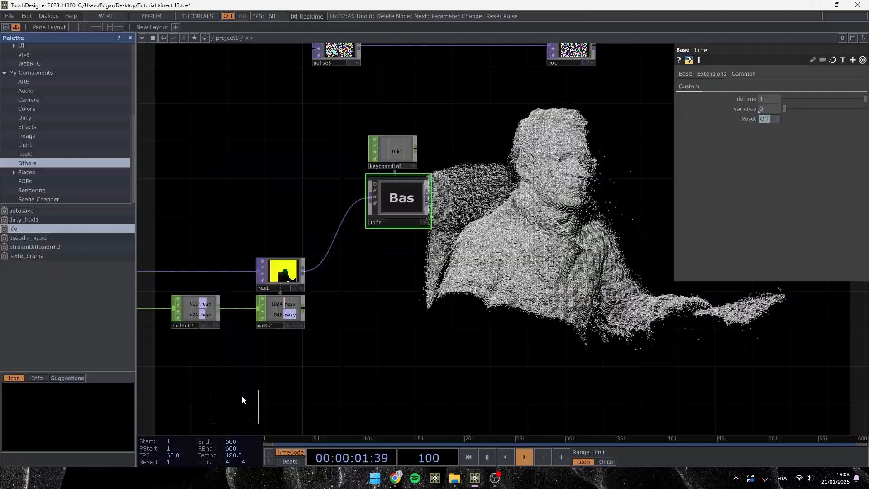
{"action": "left_click", "coordinate": [387, 270]}
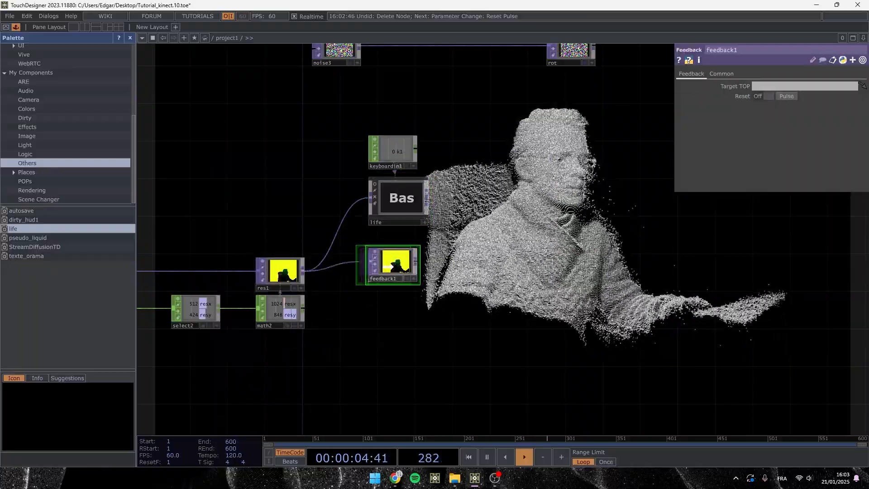
Align feedback1 with res1 and drive its Reset pulse with a CHOP reference to keyboardin1's k1 channel
{"action": "left_click_drag", "start_coordinate": [389, 265], "coordinate": [394, 273]}
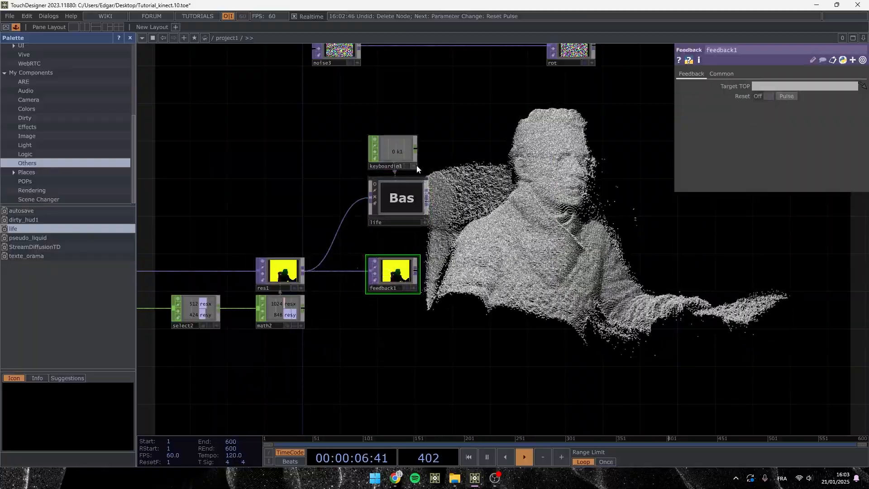
{"action": "left_click_drag", "start_coordinate": [407, 156], "coordinate": [398, 159]}
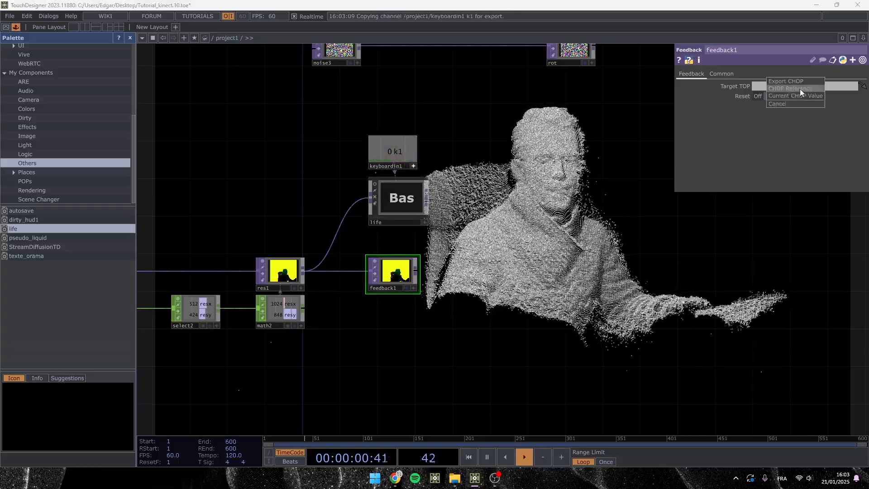
{"action": "left_click", "coordinate": [800, 89]}
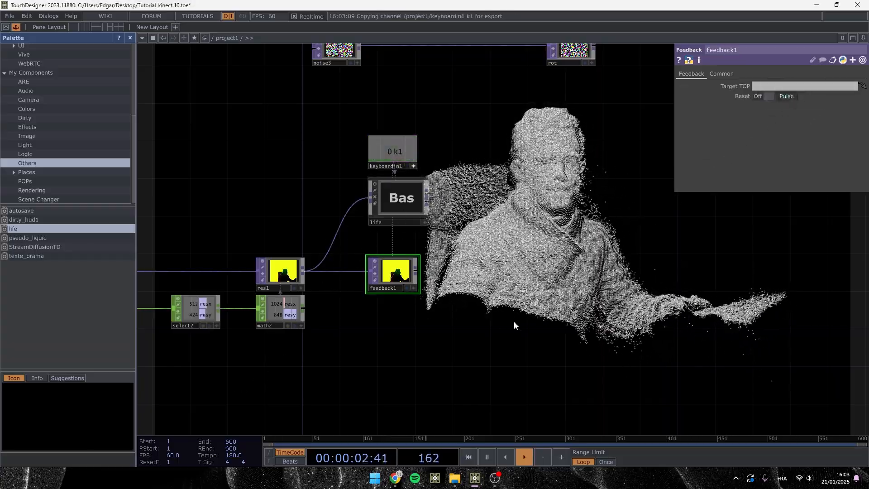
Add a Null TOP fed by the life component's first output and place it beside the component
{"action": "right_click", "coordinate": [430, 193]}
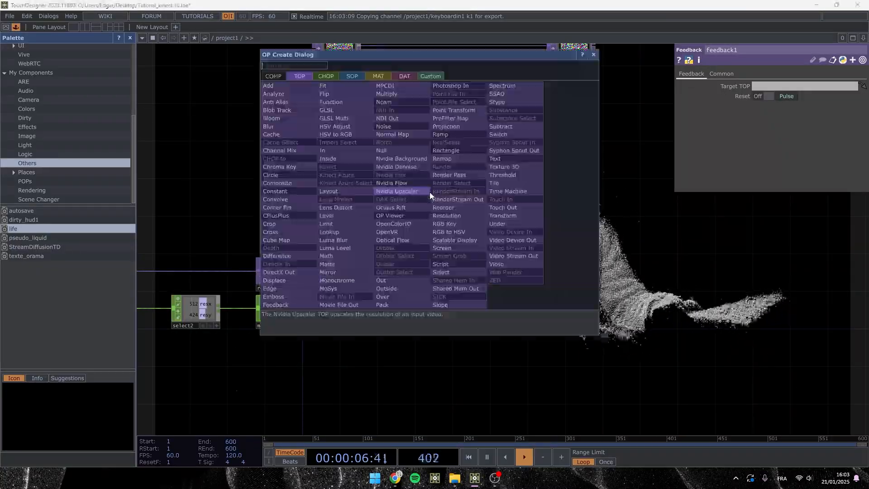
{"action": "type", "text": "nu"}
{"action": "left_click", "coordinate": [383, 150]}
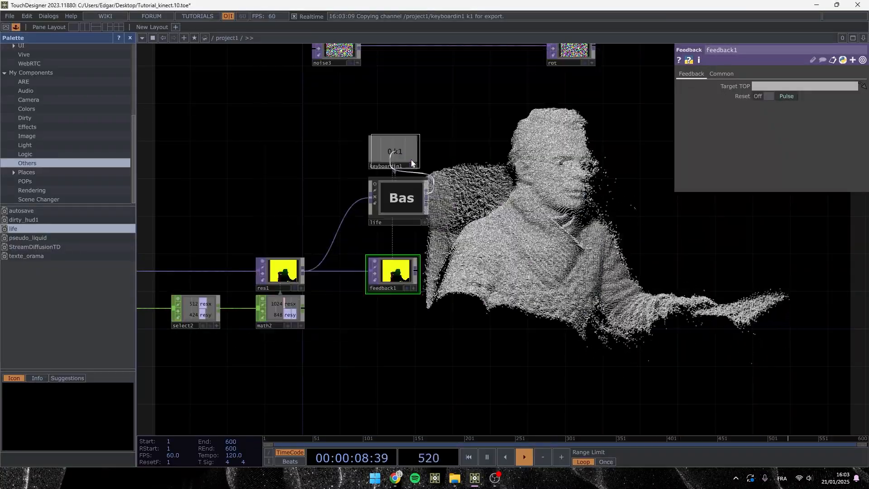
{"action": "left_click", "coordinate": [505, 190]}
{"action": "left_click_drag", "start_coordinate": [505, 193], "coordinate": [476, 189]}
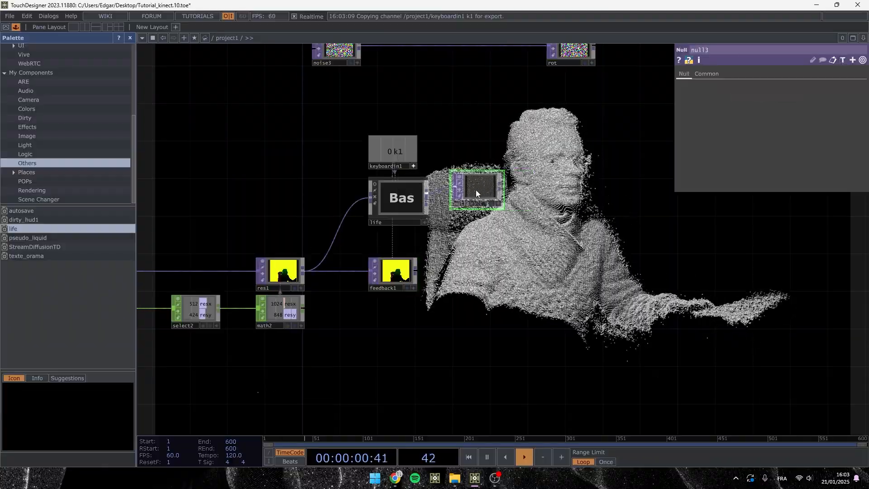
Add an Over TOP in line with feedback1, past the null connected to life
{"action": "left_click_drag", "start_coordinate": [503, 280], "coordinate": [467, 278]}
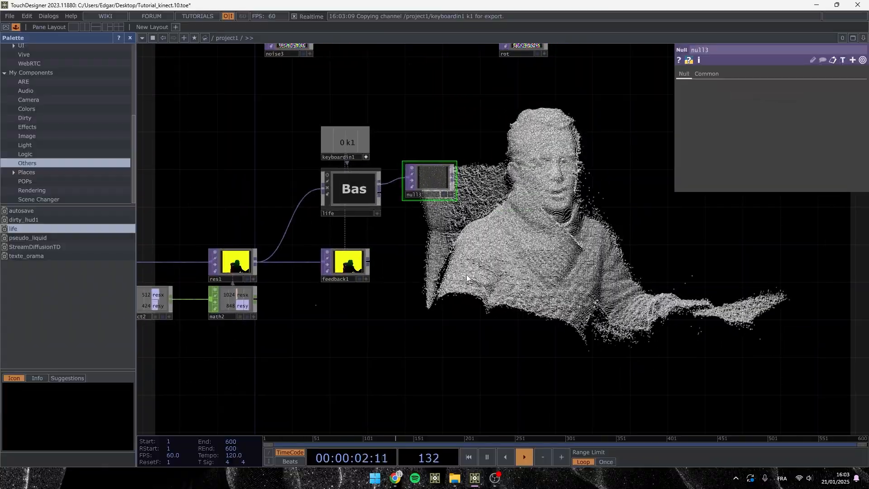
{"action": "key", "text": "Tab"}
{"action": "type", "text": "ove"}
{"action": "key", "text": "Return"}
{"action": "left_click", "coordinate": [501, 260]}
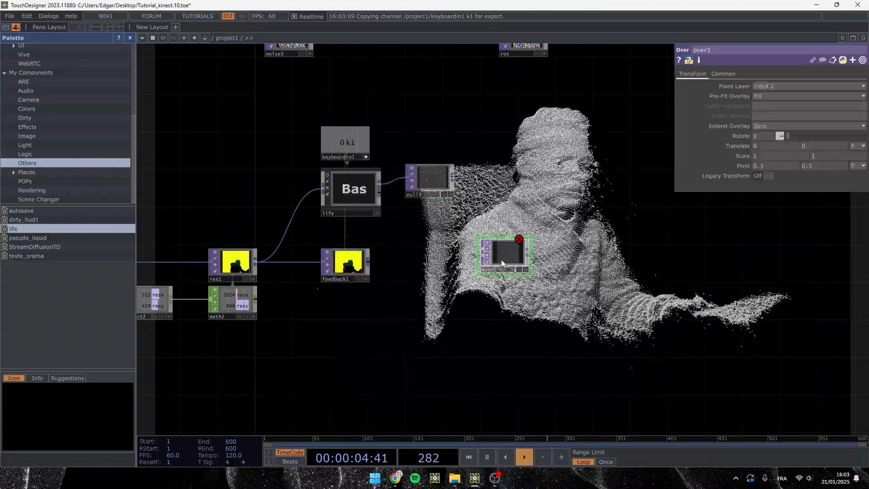
{"action": "left_click_drag", "start_coordinate": [504, 269], "coordinate": [515, 279]}
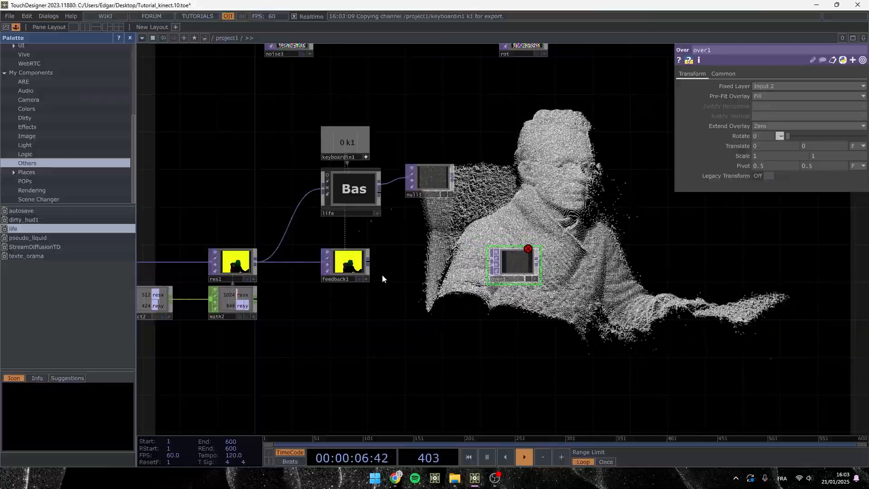
Wire null3 into over1's first input and feedback1 into its second input
{"action": "left_click", "coordinate": [369, 262]}
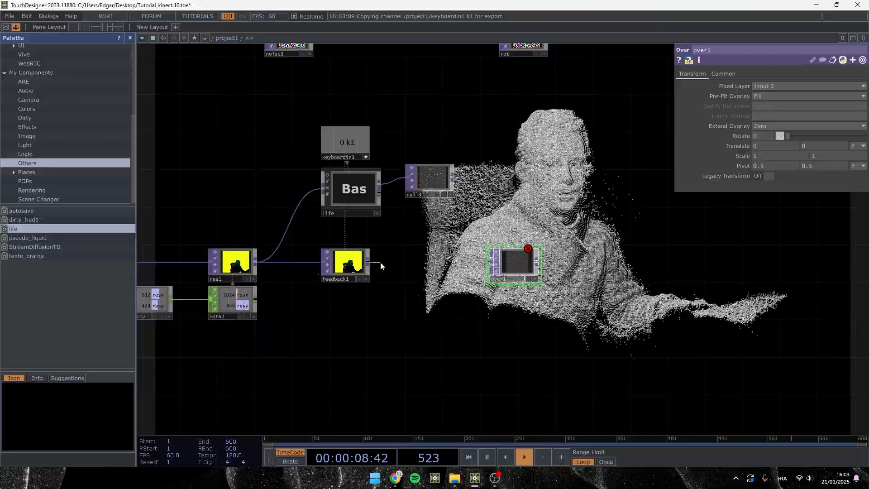
{"action": "left_click", "coordinate": [494, 262]}
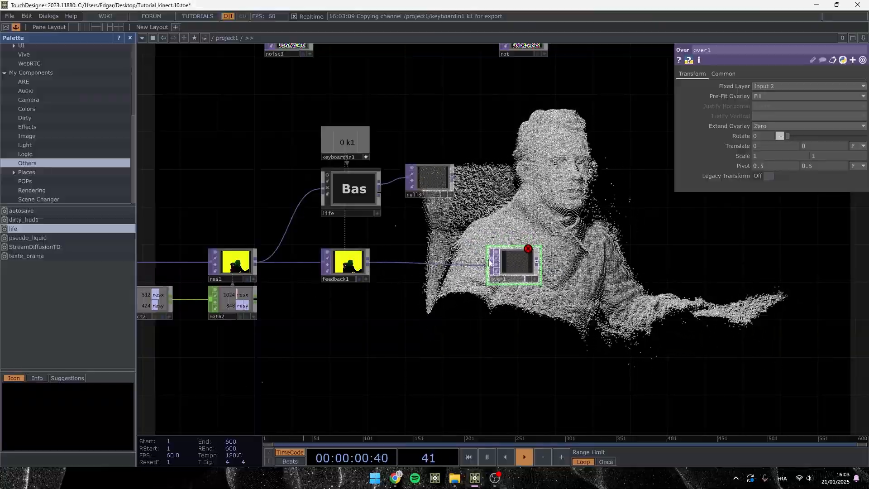
{"action": "scroll", "coordinate": [503, 266], "scroll_direction": "up", "scroll_amount": 6}
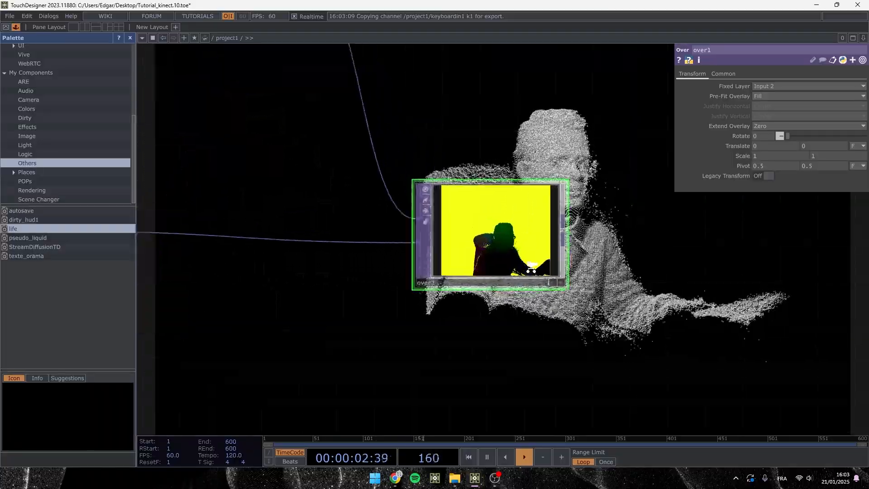
{"action": "scroll", "coordinate": [559, 285], "scroll_direction": "down", "scroll_amount": 5}
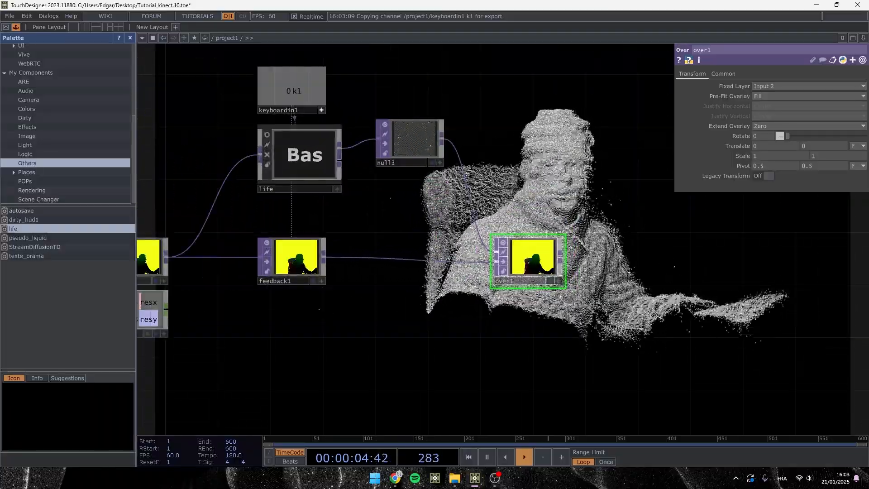
Add a Null TOP directly after over1
{"action": "key", "text": "Tab"}
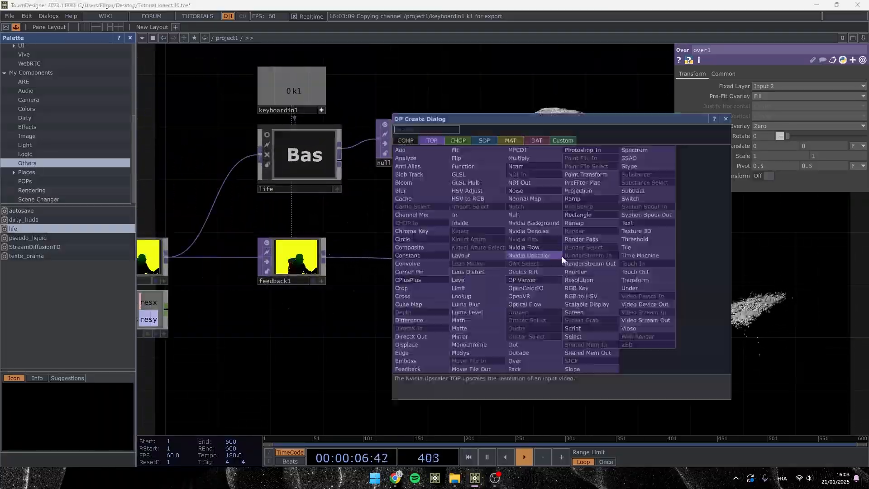
{"action": "type", "text": "nu"}
{"action": "left_click", "coordinate": [515, 214]}
{"action": "left_click", "coordinate": [595, 259]}
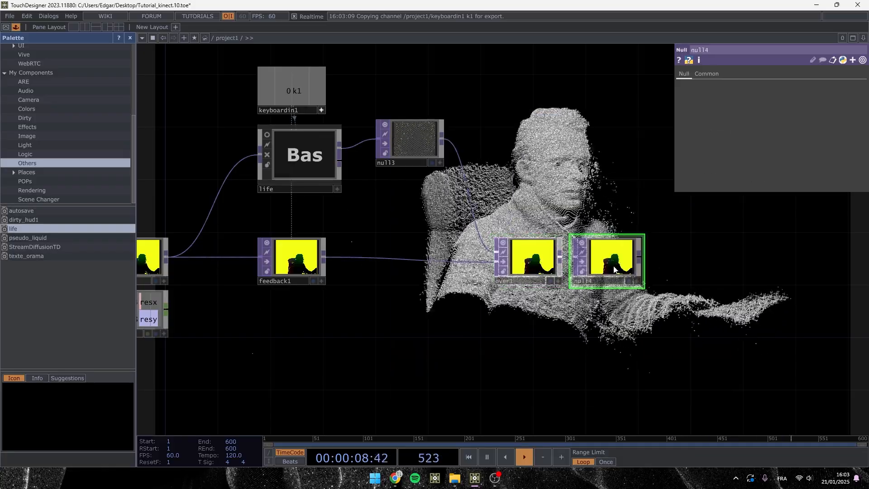
Set feedback1's Target TOP to null4 to close the feedback loop
{"action": "left_click_drag", "start_coordinate": [595, 259], "coordinate": [297, 253]}
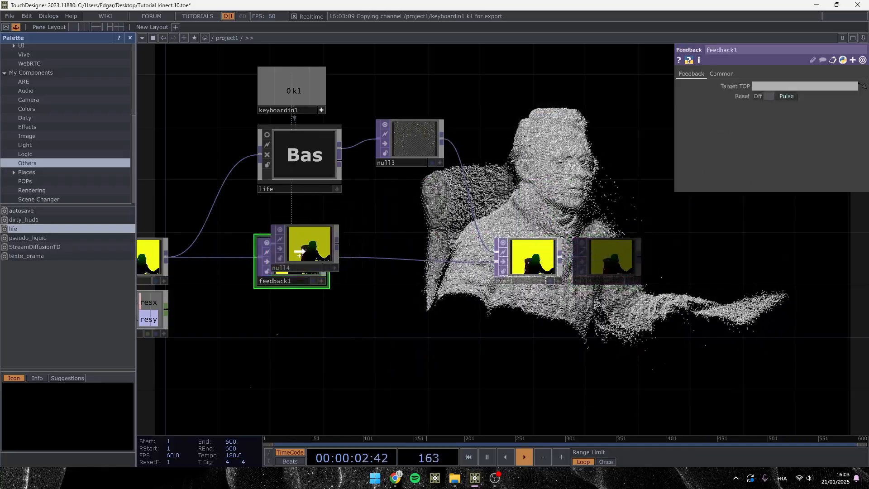
{"action": "left_click", "coordinate": [636, 279]}
{"action": "left_click", "coordinate": [636, 280]}
Add another Null TOP after null4, leaving a gap between them, and rename it pos_particles
{"action": "scroll", "coordinate": [630, 315], "scroll_direction": "down", "scroll_amount": 6}
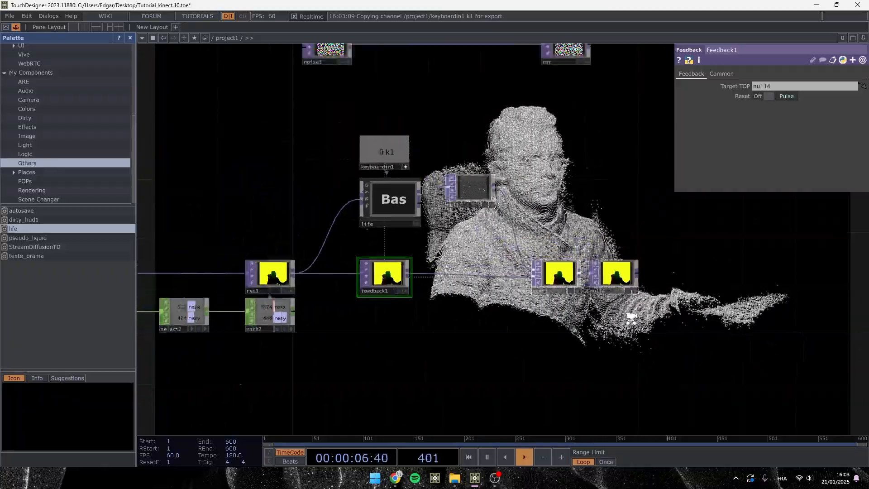
{"action": "left_click_drag", "start_coordinate": [630, 338], "coordinate": [466, 322]}
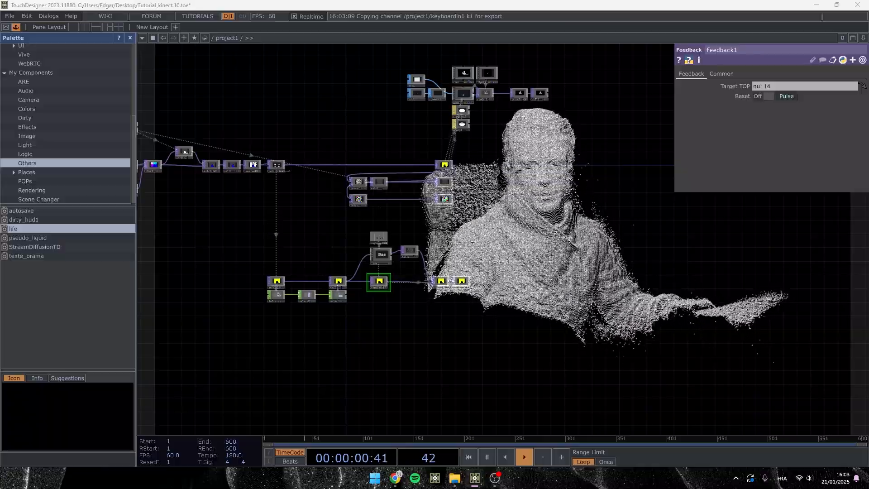
{"action": "scroll", "coordinate": [463, 272], "scroll_direction": "up", "scroll_amount": 5}
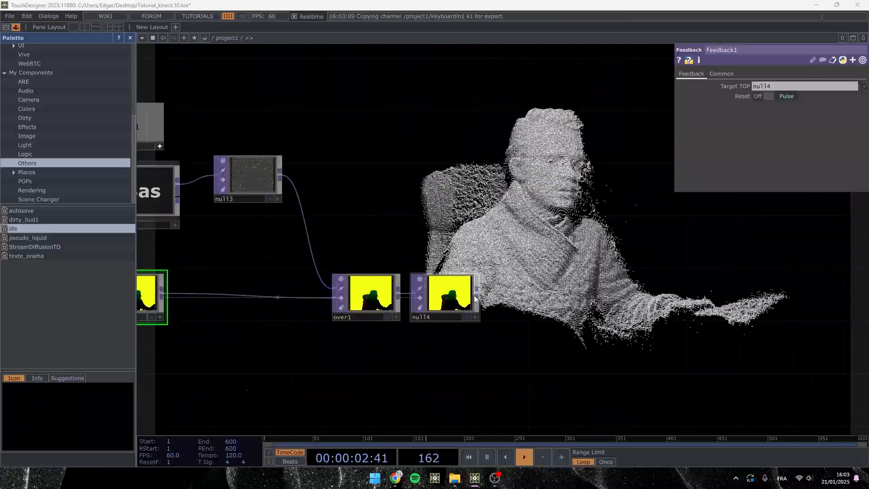
{"action": "right_click", "coordinate": [477, 293]}
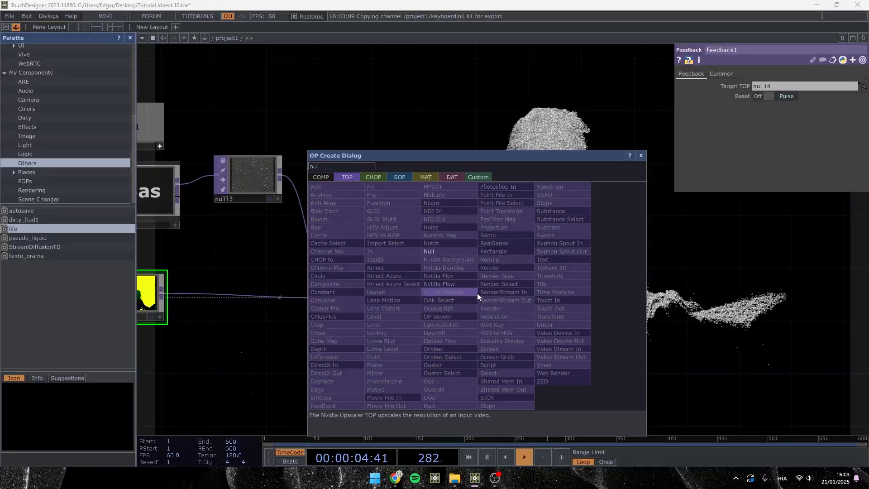
{"action": "left_click", "coordinate": [449, 251]}
{"action": "left_click", "coordinate": [619, 295]}
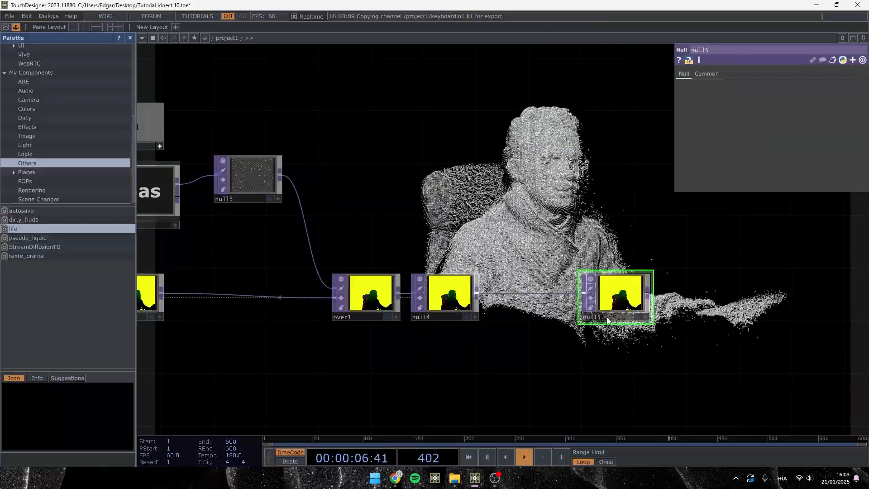
{"action": "left_click", "coordinate": [606, 317]}
{"action": "type", "text": "pos"}
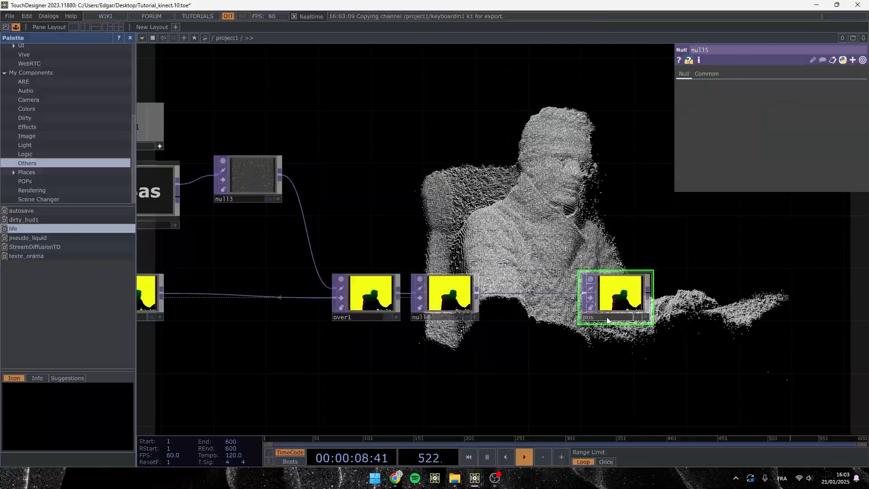
{"action": "type", "text": "_particles"}
{"action": "key", "text": "Return"}
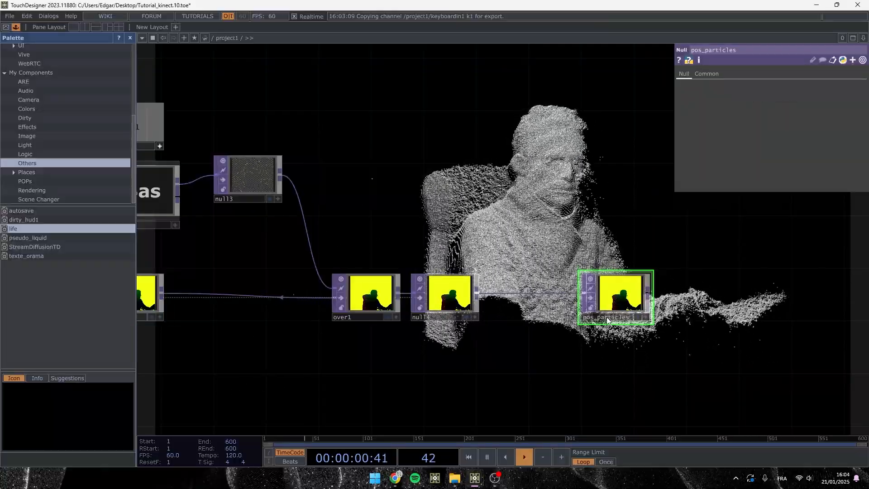
Create an Add SOP in the empty area above pos_particles and enable Add Points for a single point at 0, 0, 0
{"action": "left_click_drag", "start_coordinate": [551, 223], "coordinate": [521, 262]}
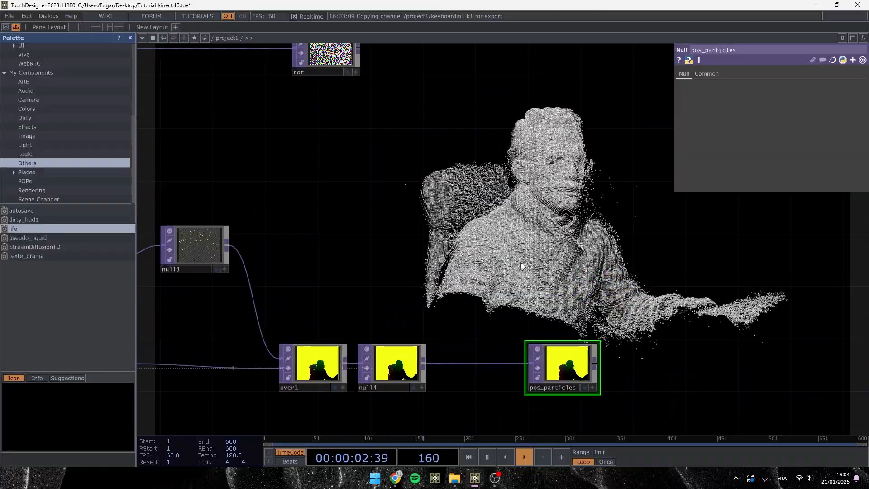
{"action": "key", "text": "Tab"}
{"action": "left_click", "coordinate": [450, 89]}
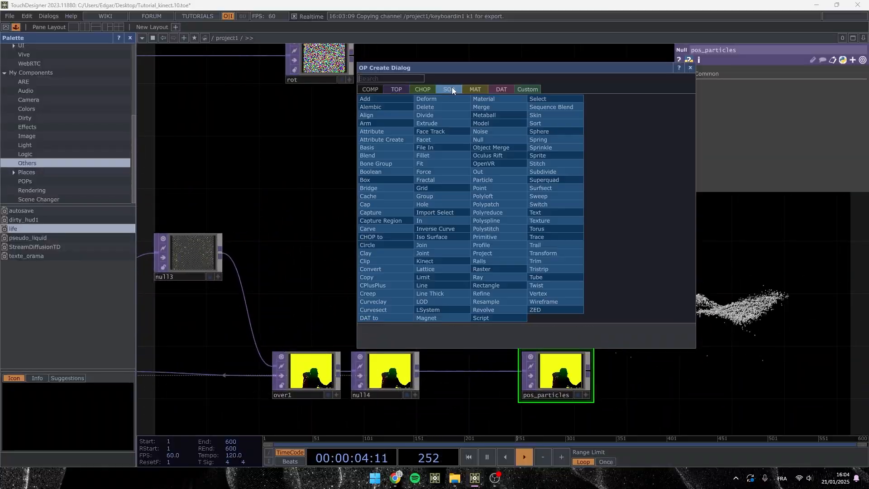
{"action": "left_click", "coordinate": [391, 97]}
{"action": "left_click", "coordinate": [468, 183]}
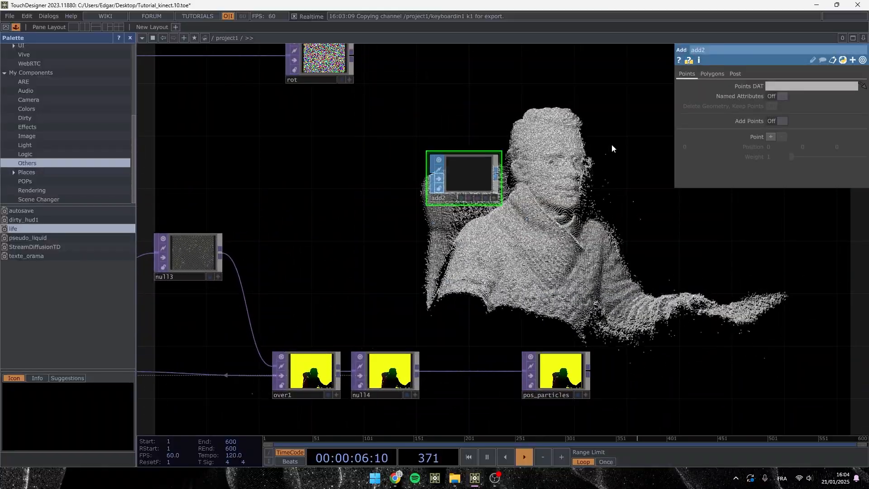
{"action": "left_click", "coordinate": [775, 121]}
Append a Convert SOP to add2 and set it to convert to Particles Per Point
{"action": "right_click", "coordinate": [499, 173]}
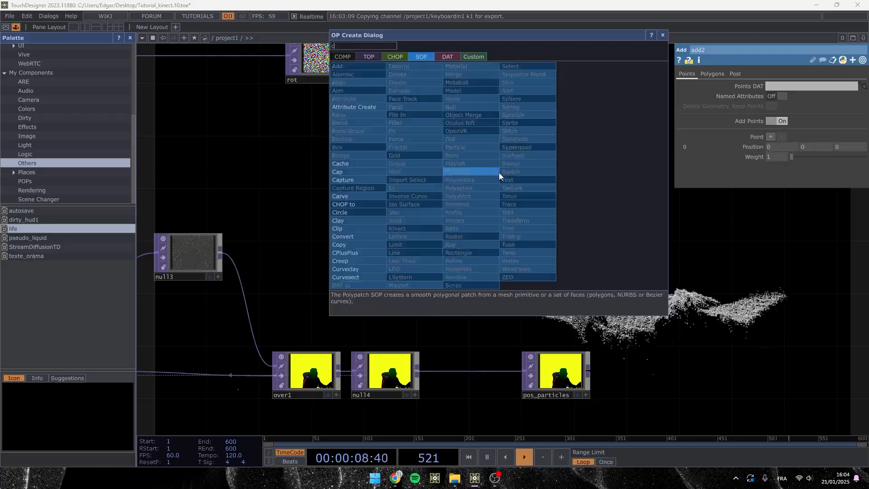
{"action": "left_click", "coordinate": [355, 246]}
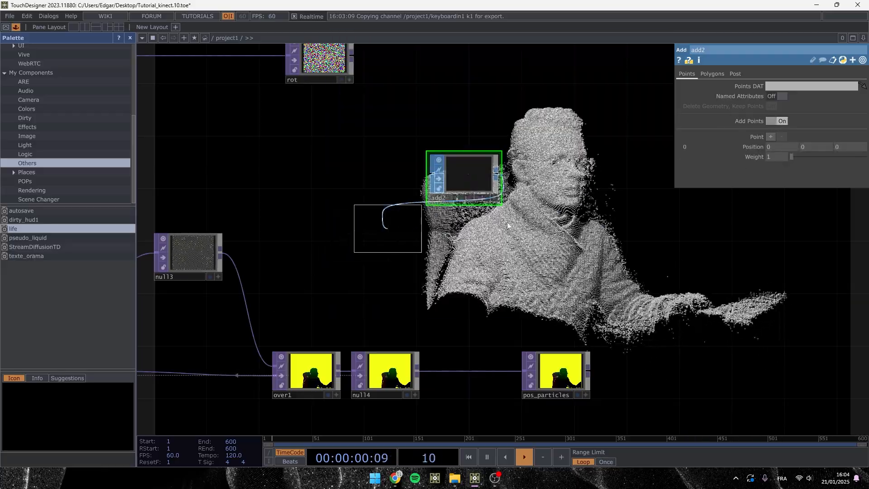
{"action": "left_click", "coordinate": [543, 176]}
{"action": "left_click", "coordinate": [770, 107]}
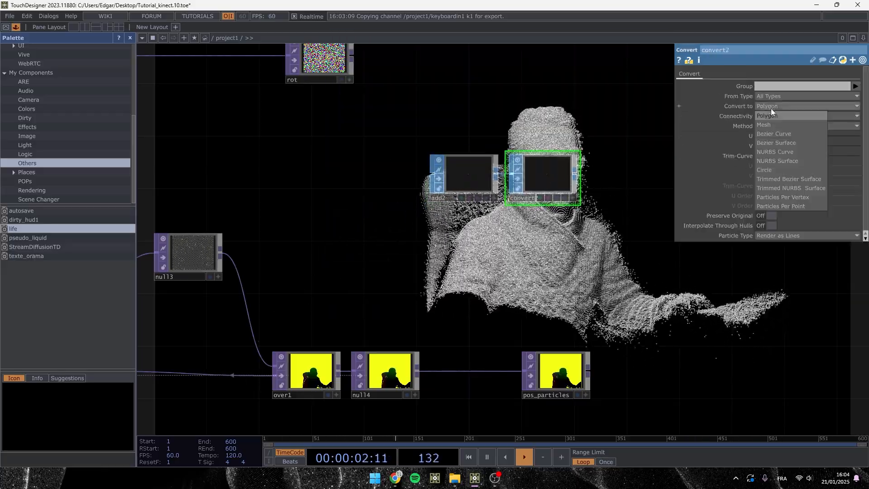
{"action": "left_click", "coordinate": [774, 207]}
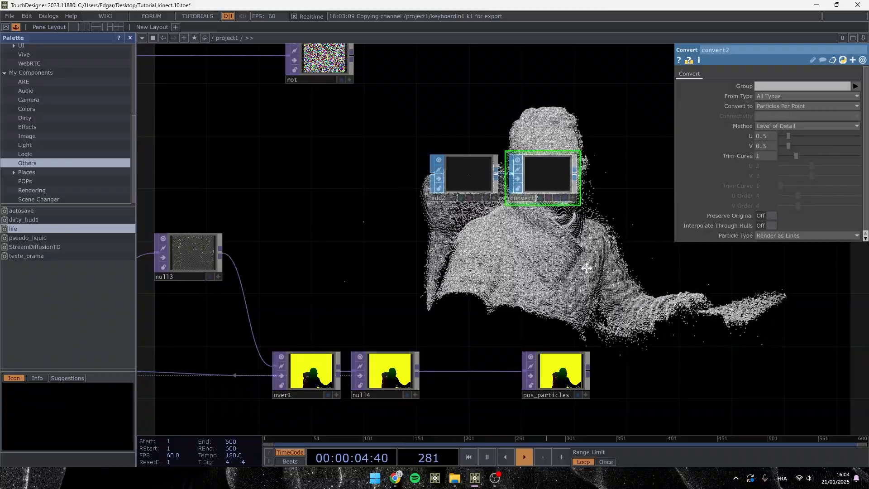
Append a Geometry COMP to the output of convert2
{"action": "left_click_drag", "start_coordinate": [585, 268], "coordinate": [474, 285]}
{"action": "right_click", "coordinate": [466, 190]}
{"action": "type", "text": "ge"}
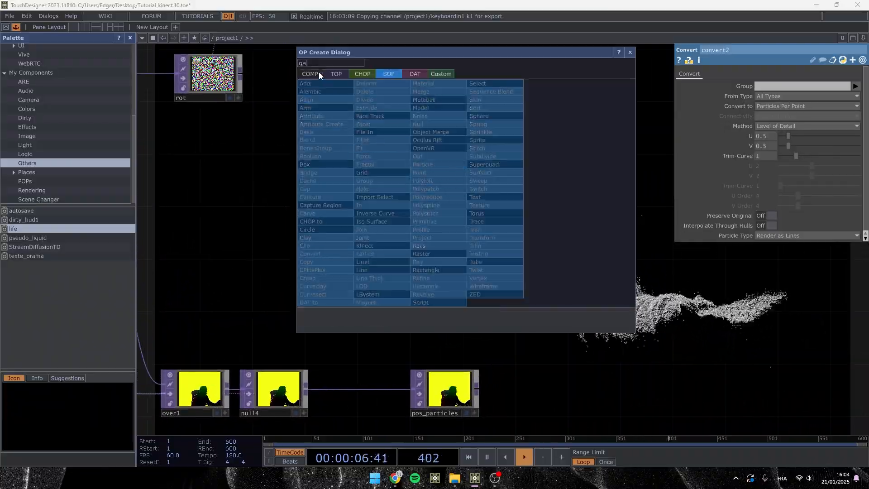
{"action": "left_click", "coordinate": [319, 73]}
{"action": "left_click", "coordinate": [322, 147]}
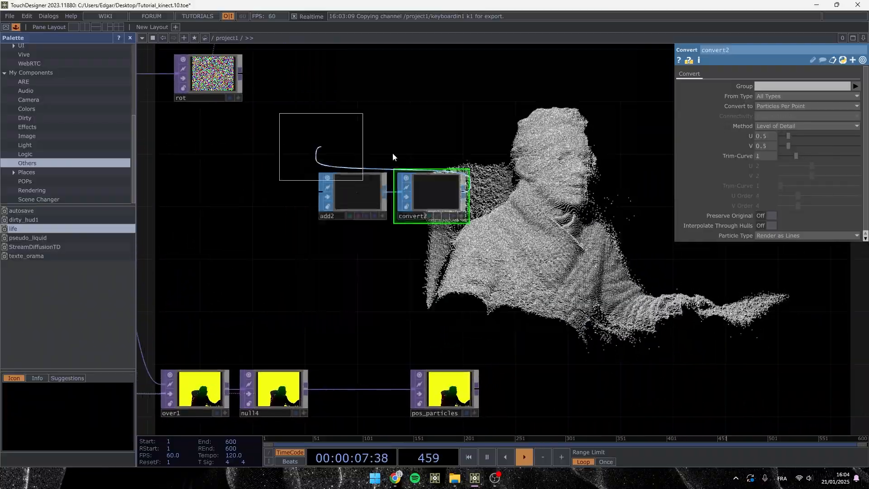
{"action": "left_click", "coordinate": [541, 192]}
{"action": "left_click_drag", "start_coordinate": [511, 282], "coordinate": [438, 244]}
Enable instancing on geo2 with pos_particles as Translate OP and r, g, b as Translate X, Y, Z
{"action": "left_click", "coordinate": [713, 75]}
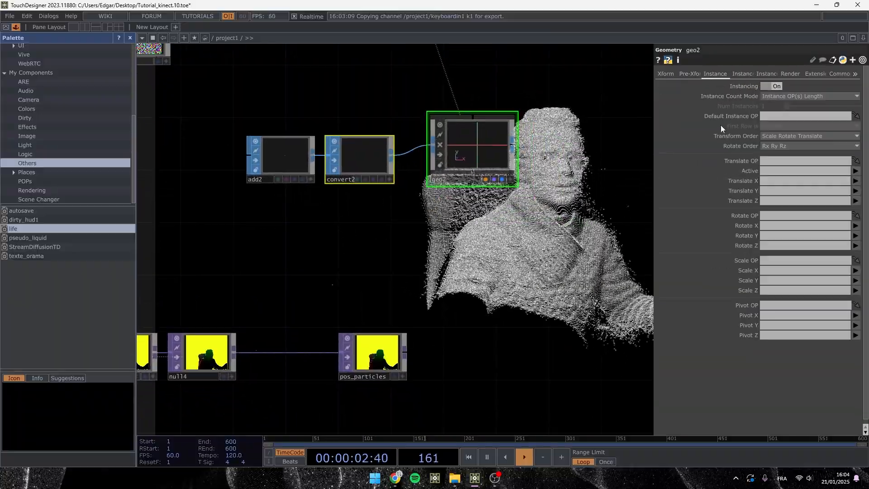
{"action": "left_click_drag", "start_coordinate": [423, 344], "coordinate": [770, 164]}
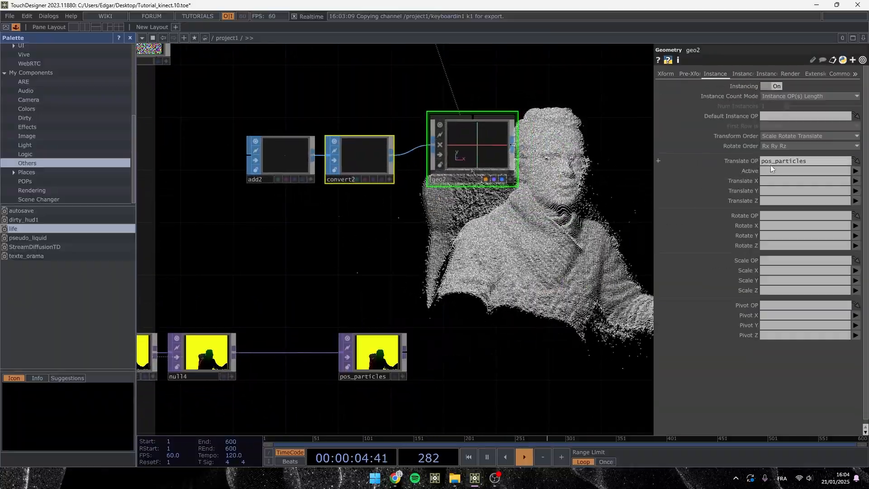
{"action": "left_click", "coordinate": [771, 180]}
{"action": "type", "text": "r"}
{"action": "left_click", "coordinate": [772, 191]}
{"action": "type", "text": "g"}
{"action": "left_click", "coordinate": [767, 201]}
{"action": "type", "text": "b"}
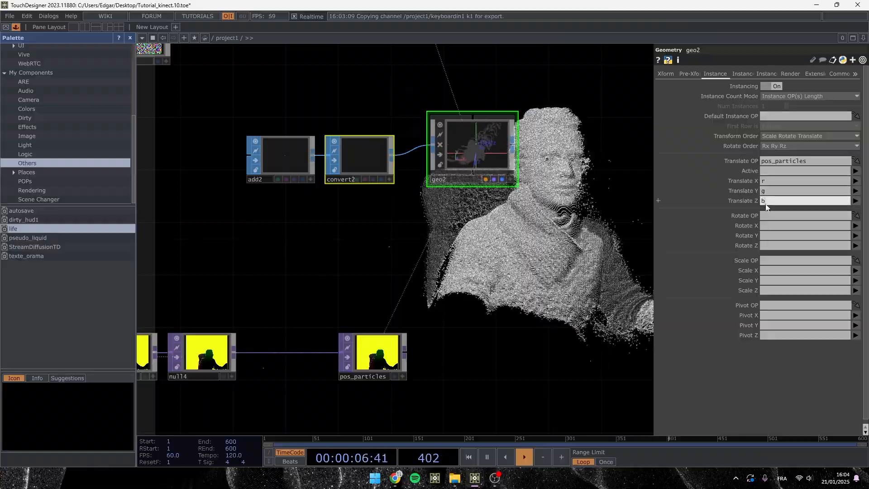
{"action": "left_click", "coordinate": [577, 291]}
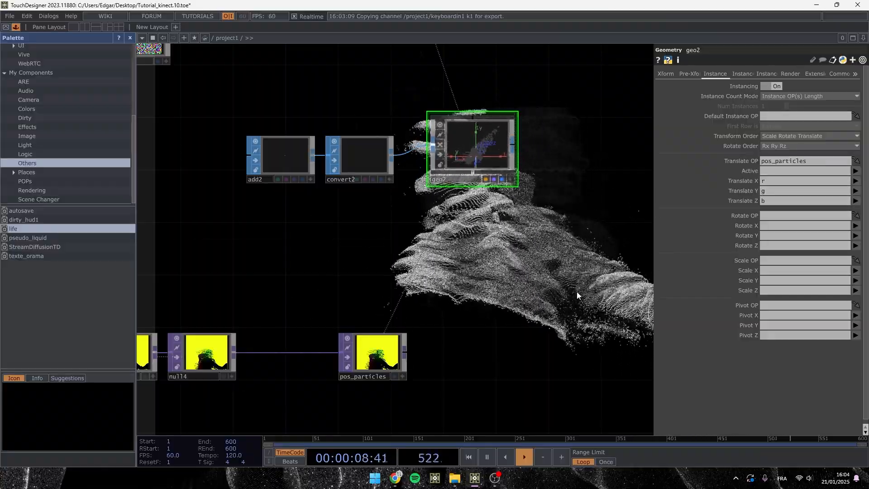
Create a Point Sprite MAT just below geo2 and apply it as the geometry's material
{"action": "left_click_drag", "start_coordinate": [583, 256], "coordinate": [482, 226]}
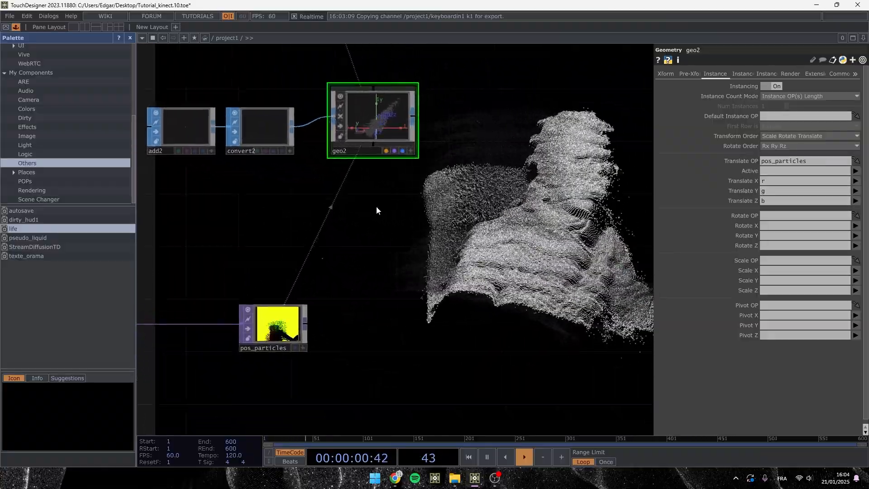
{"action": "key", "text": "Tab"}
{"action": "left_click", "coordinate": [333, 71]}
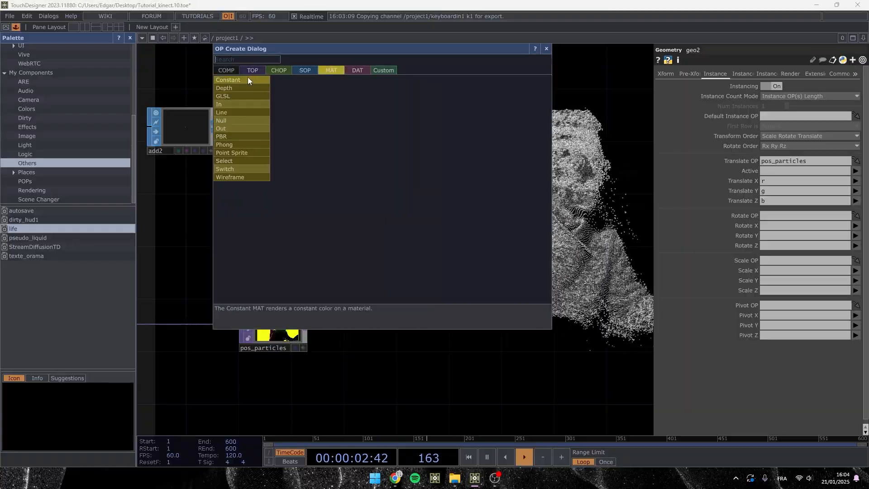
{"action": "left_click", "coordinate": [232, 153]}
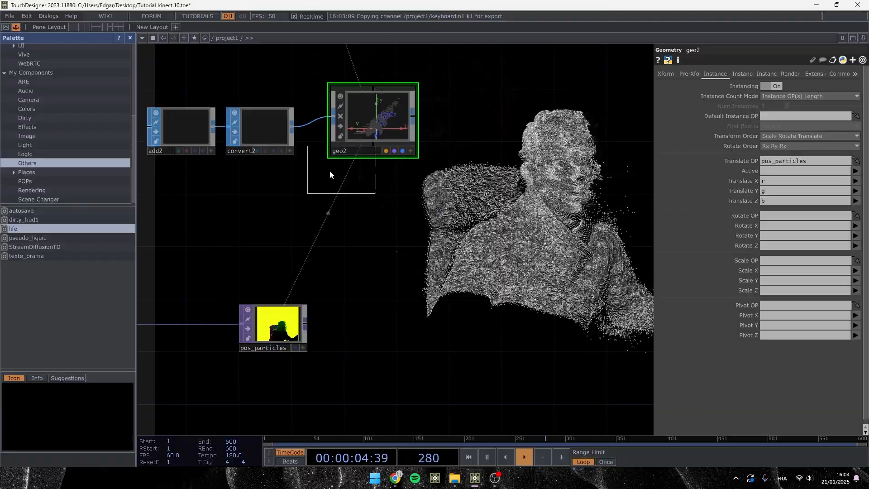
{"action": "left_click", "coordinate": [362, 175]}
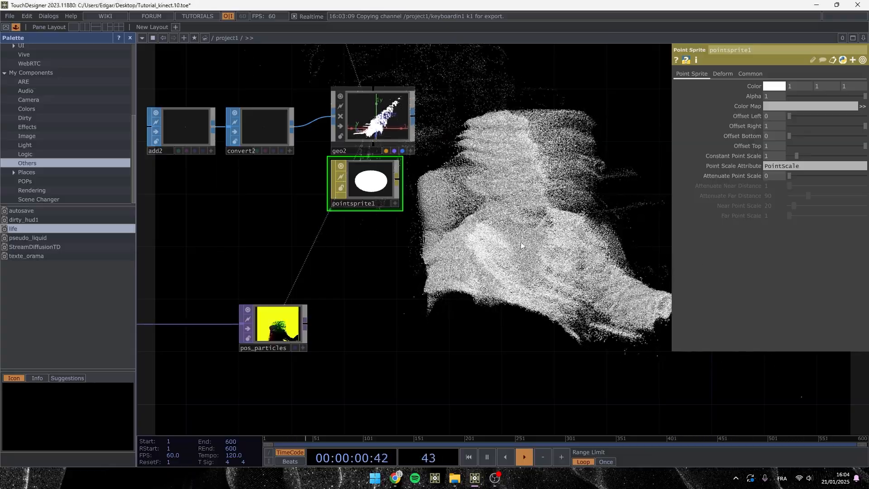
Inspect the network around the point transform and select1 nodes to trace the source of the stray points behind the figure
{"action": "scroll", "coordinate": [388, 242], "scroll_direction": "down", "scroll_amount": 4}
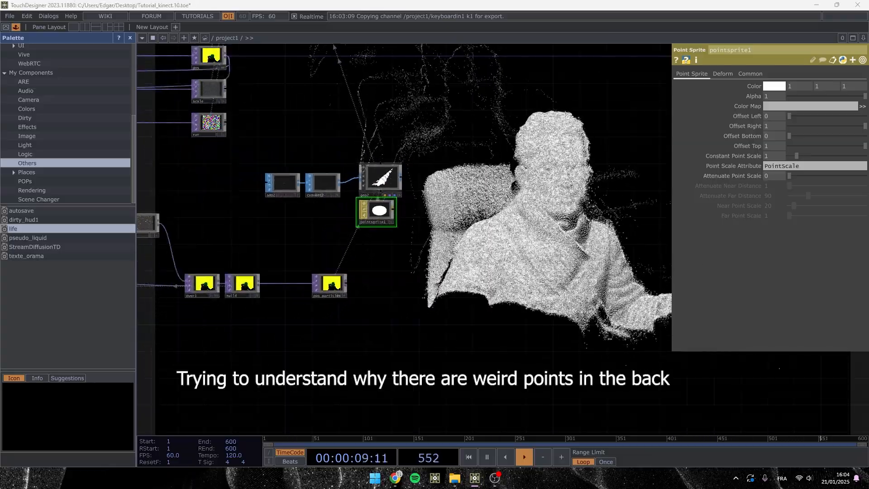
{"action": "left_click_drag", "start_coordinate": [225, 220], "coordinate": [593, 290]}
{"action": "left_click_drag", "start_coordinate": [158, 213], "coordinate": [269, 195]}
{"action": "scroll", "coordinate": [404, 319], "scroll_direction": "up", "scroll_amount": 3}
{"action": "scroll", "coordinate": [404, 319], "scroll_direction": "down", "scroll_amount": 3}
{"action": "key", "text": "ctrl+z"}
{"action": "left_click_drag", "start_coordinate": [323, 112], "coordinate": [330, 159]}
{"action": "left_click_drag", "start_coordinate": [329, 159], "coordinate": [368, 157]}
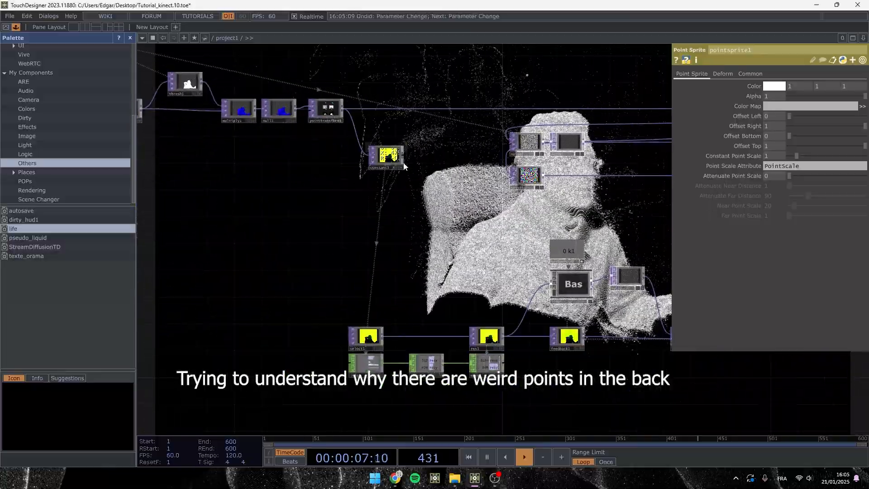
{"action": "left_click_drag", "start_coordinate": [386, 155], "coordinate": [319, 109]}
{"action": "left_click", "coordinate": [365, 337]}
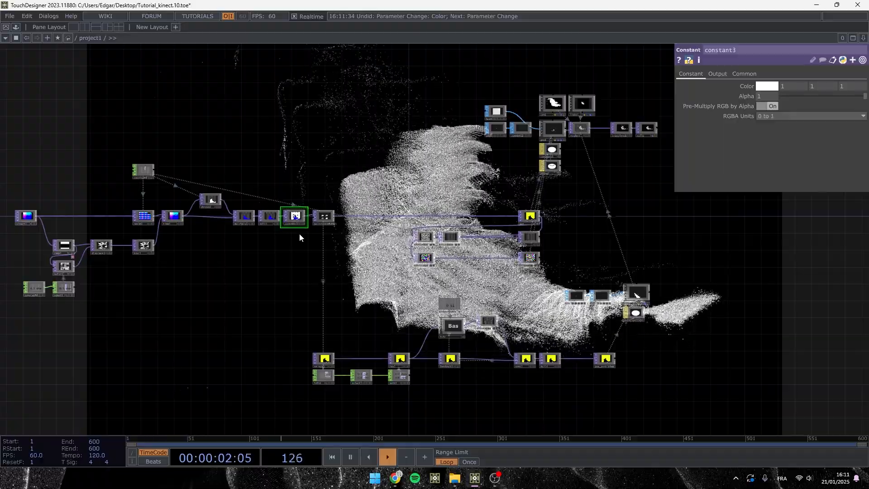
Set the color of constant3, between null1 and pointtransform1, to 999, 999, 999
{"action": "scroll", "coordinate": [300, 232], "scroll_direction": "up", "scroll_amount": 5}
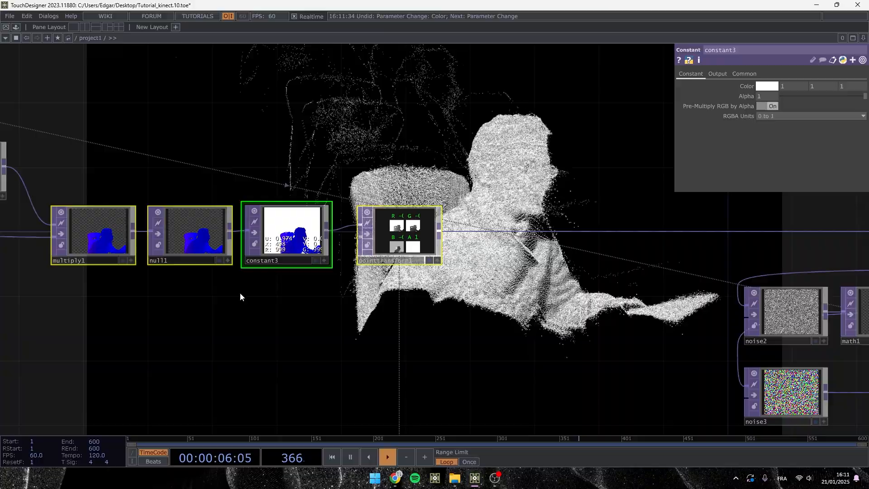
{"action": "scroll", "coordinate": [233, 257], "scroll_direction": "up", "scroll_amount": 4}
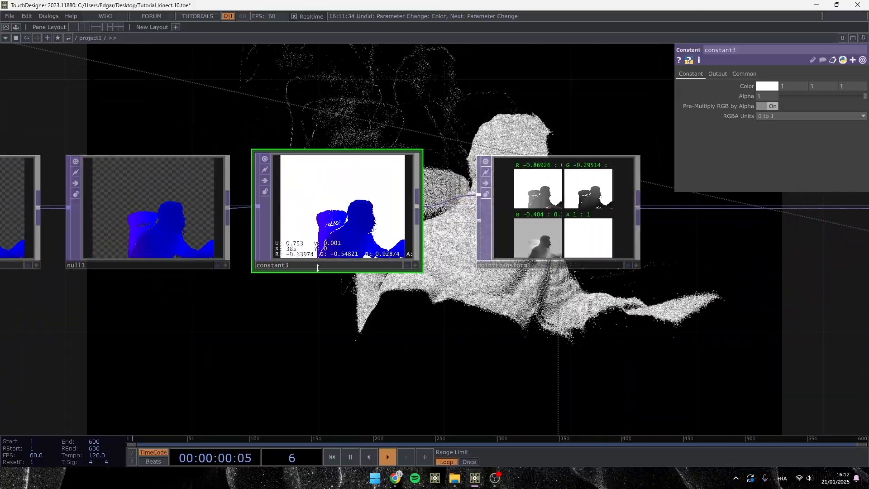
{"action": "scroll", "coordinate": [322, 177], "scroll_direction": "down", "scroll_amount": 6}
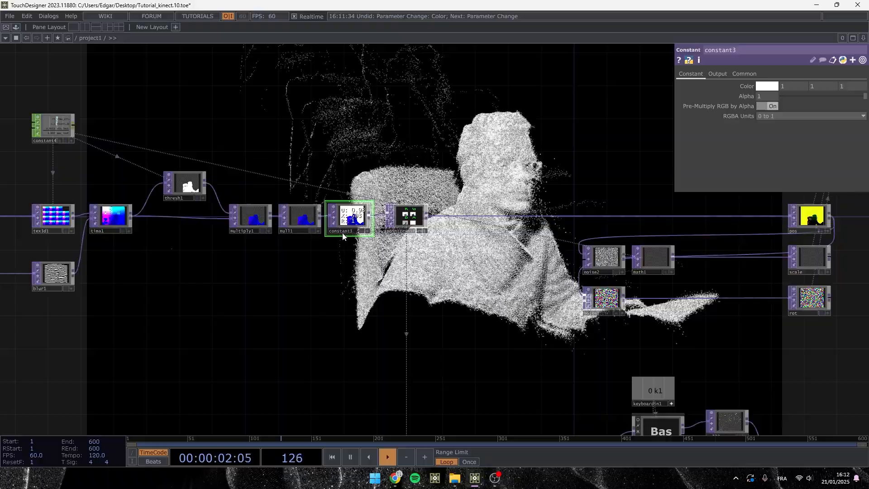
{"action": "scroll", "coordinate": [356, 213], "scroll_direction": "up", "scroll_amount": 5}
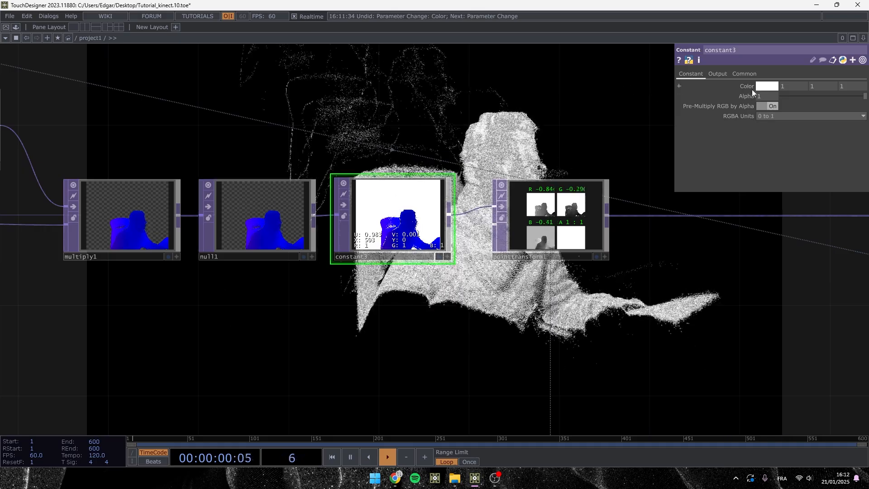
{"action": "scroll", "coordinate": [536, 316], "scroll_direction": "down", "scroll_amount": 3}
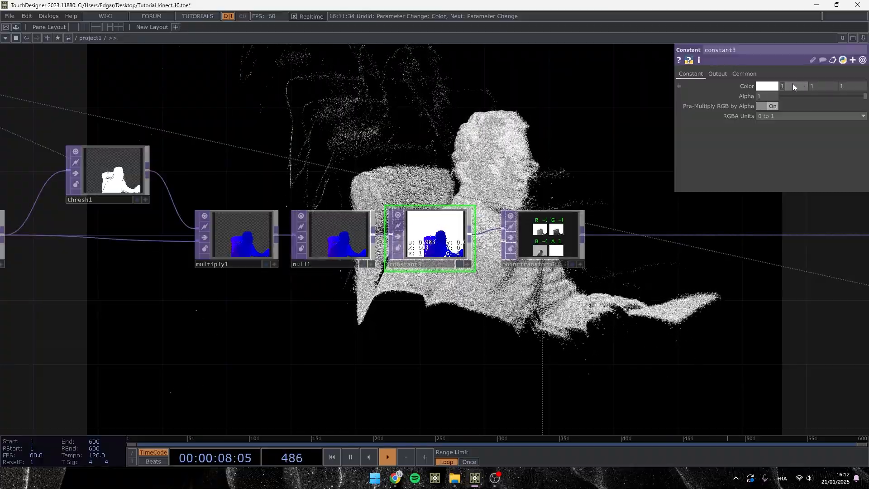
{"action": "type", "text": "99"}
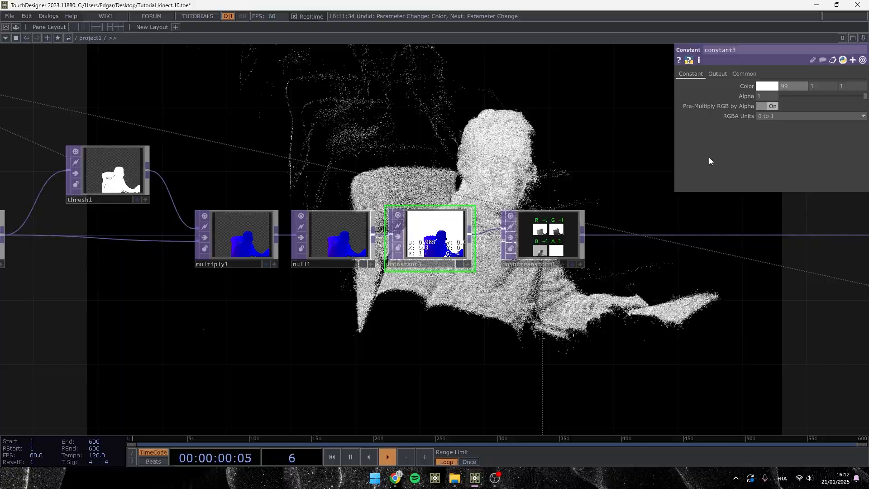
{"action": "type", "text": "9"}
{"action": "key", "text": "Tab"}
{"action": "type", "text": "999"}
{"action": "key", "text": "Tab"}
{"action": "type", "text": "999"}
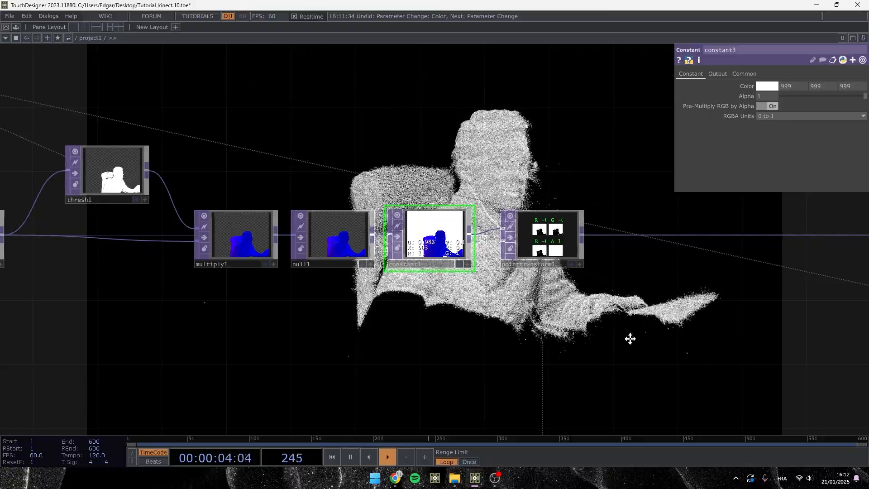
Examine the particle branch from select1 through res1, life, feedback1 and over1 to pos_particles
{"action": "scroll", "coordinate": [470, 327], "scroll_direction": "down", "scroll_amount": 10}
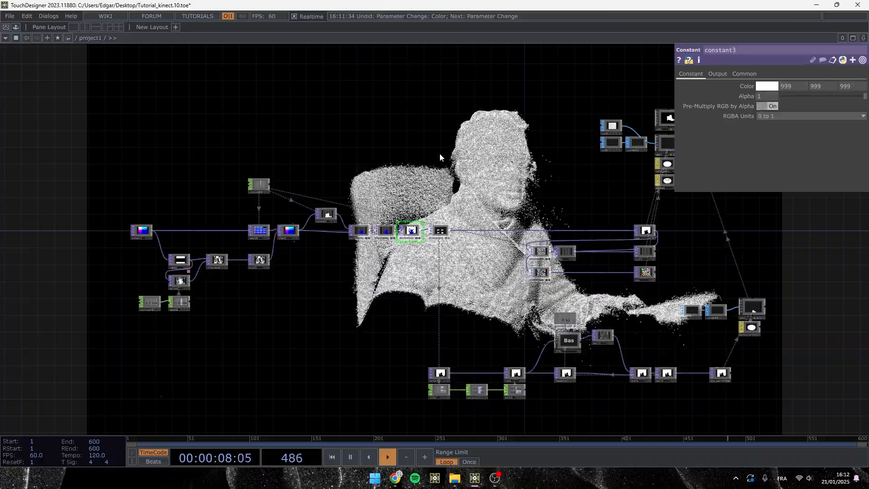
{"action": "left_click_drag", "start_coordinate": [442, 324], "coordinate": [282, 274]}
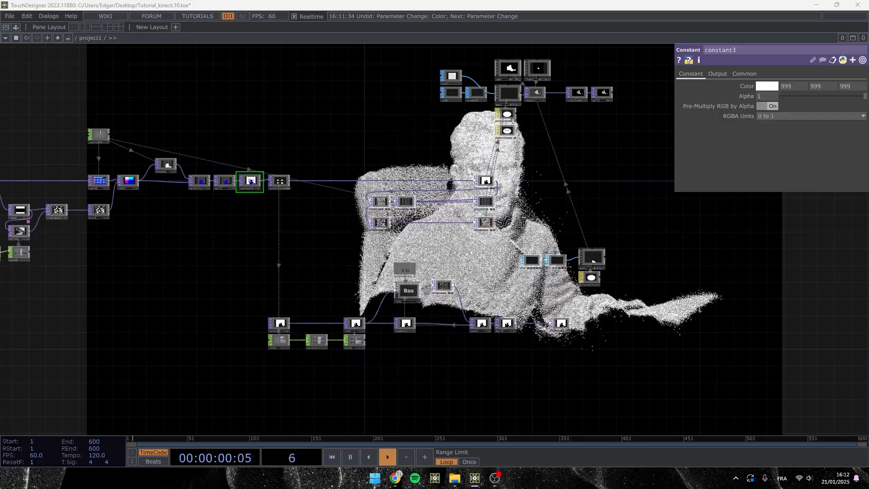
{"action": "scroll", "coordinate": [412, 347], "scroll_direction": "up", "scroll_amount": 3}
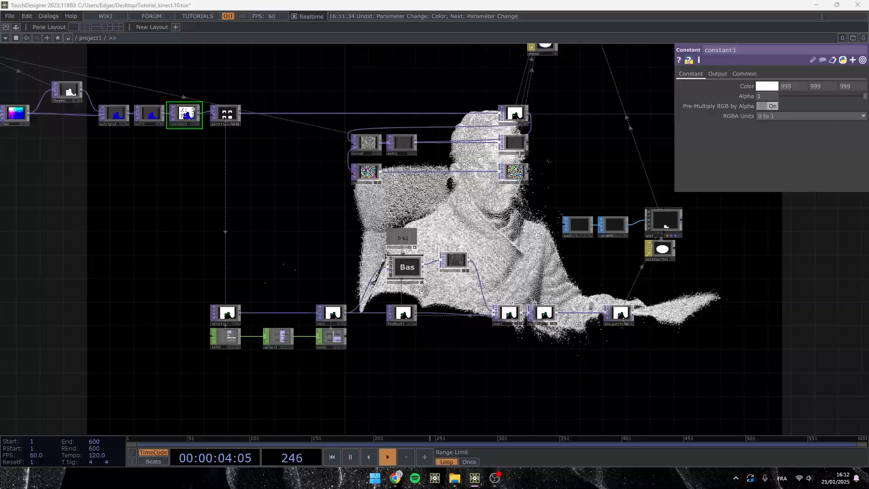
{"action": "scroll", "coordinate": [369, 376], "scroll_direction": "up", "scroll_amount": 5}
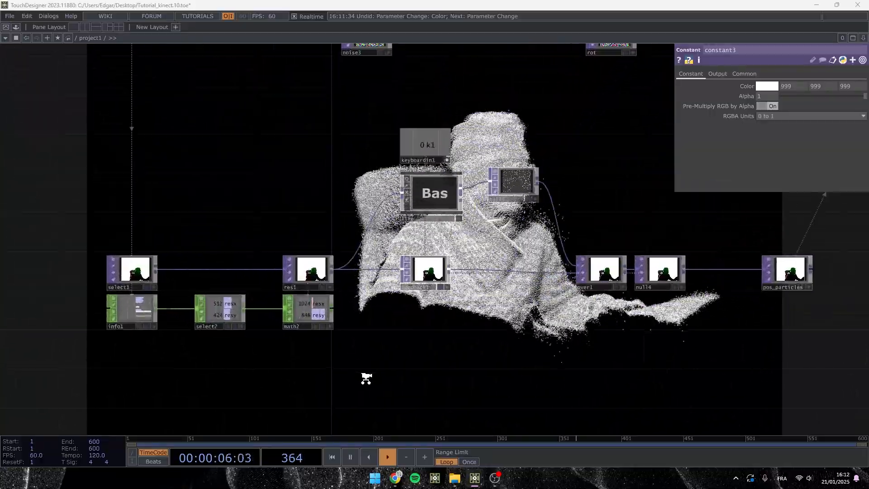
{"action": "scroll", "coordinate": [465, 362], "scroll_direction": "down", "scroll_amount": 5}
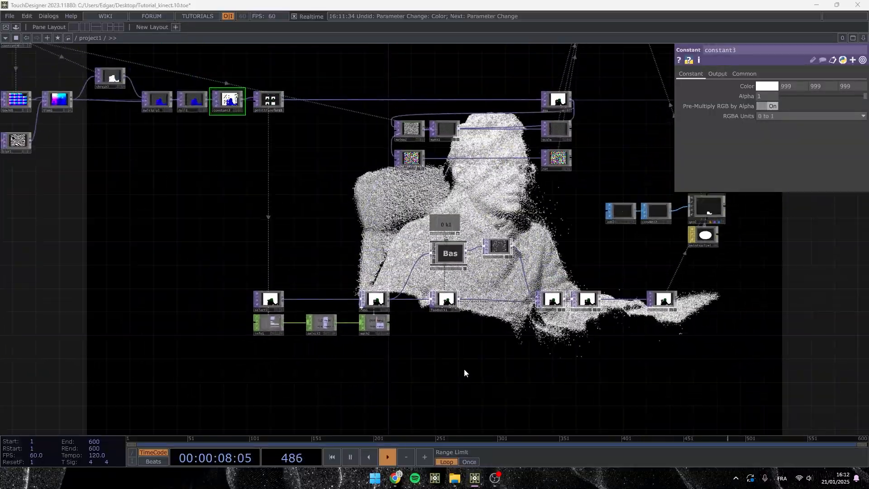
{"action": "right_click_drag", "start_coordinate": [442, 378], "coordinate": [216, 204]}
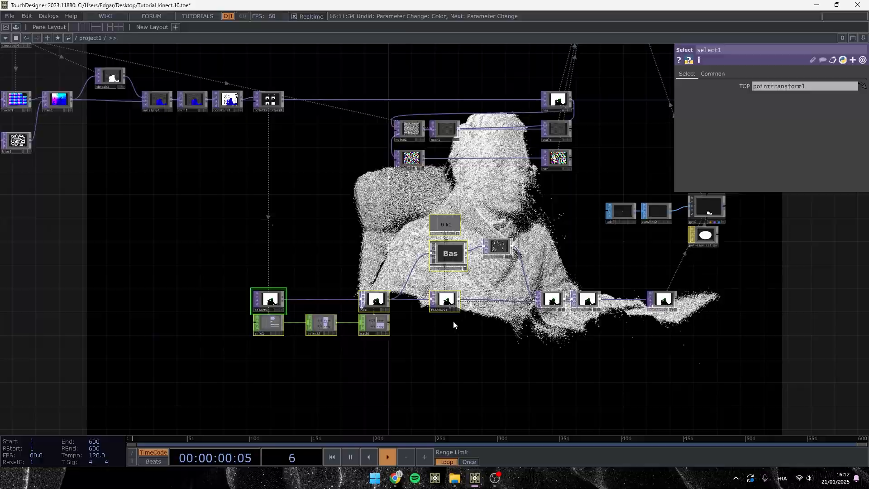
{"action": "scroll", "coordinate": [453, 326], "scroll_direction": "up", "scroll_amount": 5}
{"action": "left_click_drag", "start_coordinate": [440, 275], "coordinate": [325, 275]}
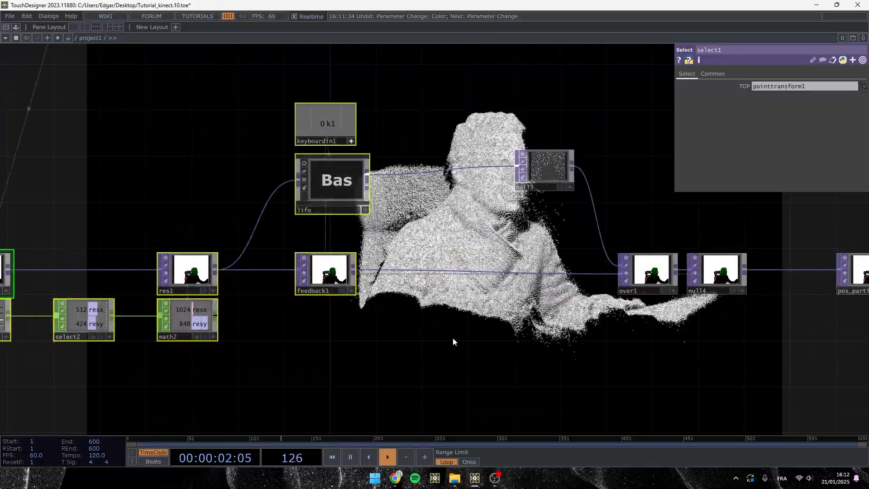
{"action": "left_click", "coordinate": [454, 340]}
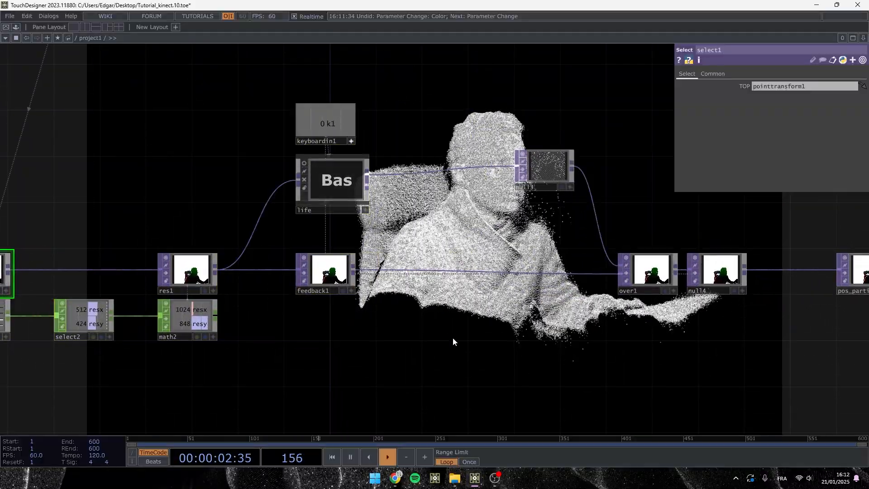
Insert a Point Transform TOP on the connection between feedback1 and over1
{"action": "right_click", "coordinate": [355, 270]}
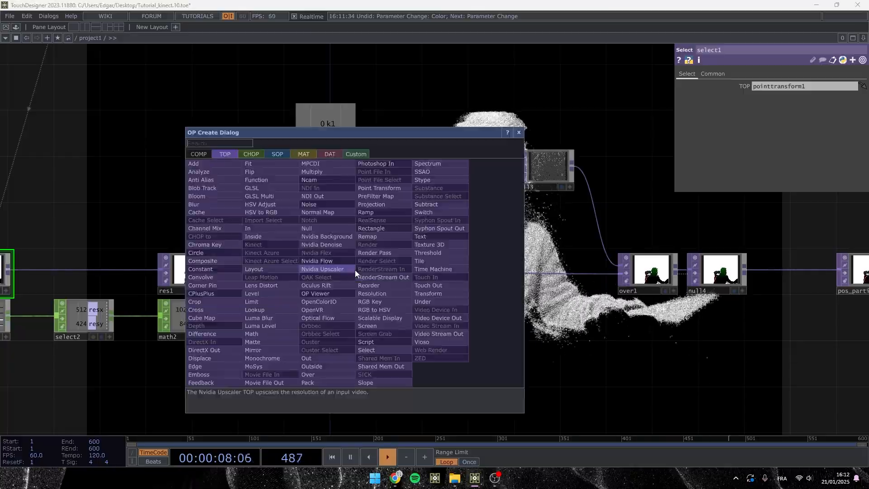
{"action": "key", "text": "Escape"}
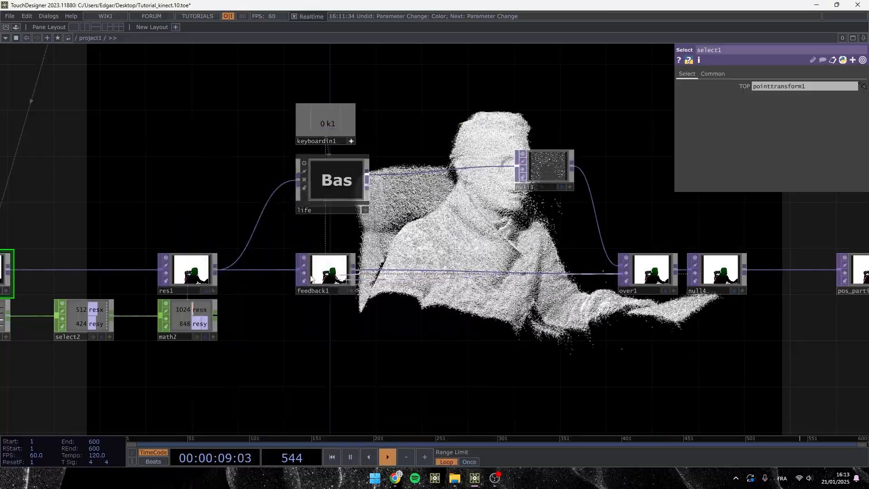
{"action": "right_click", "coordinate": [355, 271]}
{"action": "left_click", "coordinate": [379, 189]}
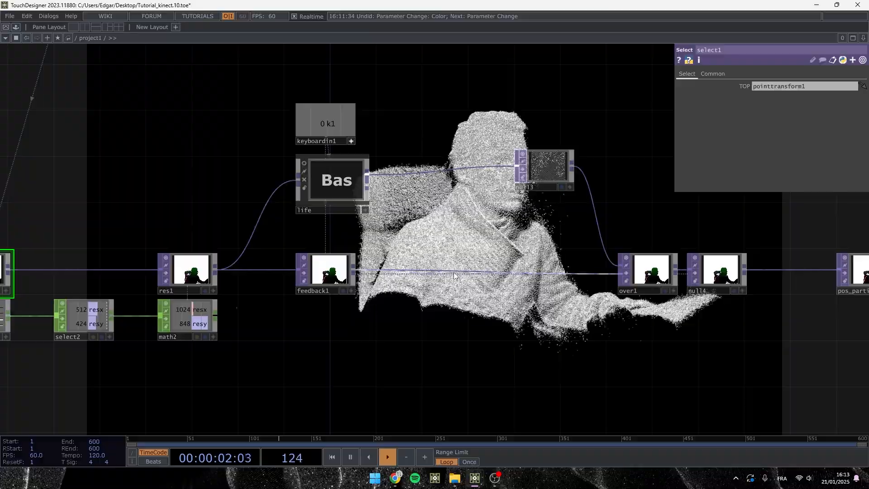
{"action": "left_click", "coordinate": [447, 277]}
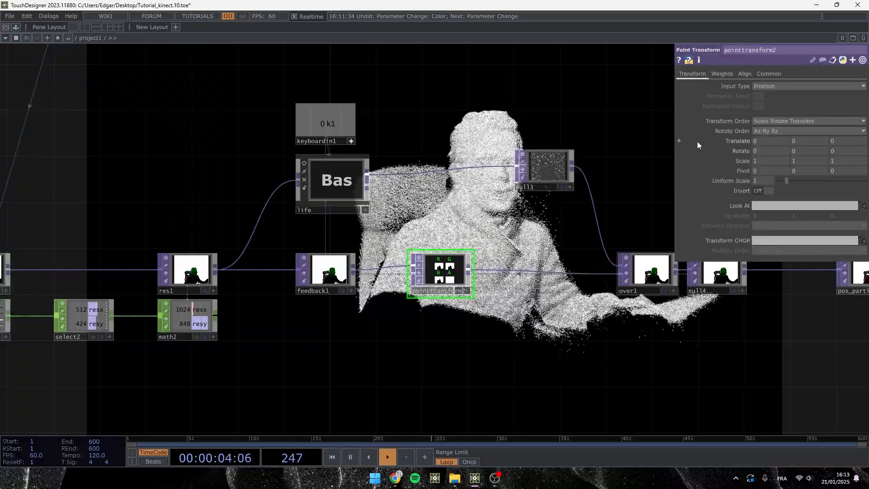
Set pointtransform2's translation to 0.006 in Y and 0.01 in Z, and its scale to 1.007 in X and 1.009 in Y
{"action": "middle_click_drag", "start_coordinate": [815, 140], "coordinate": [819, 161]}
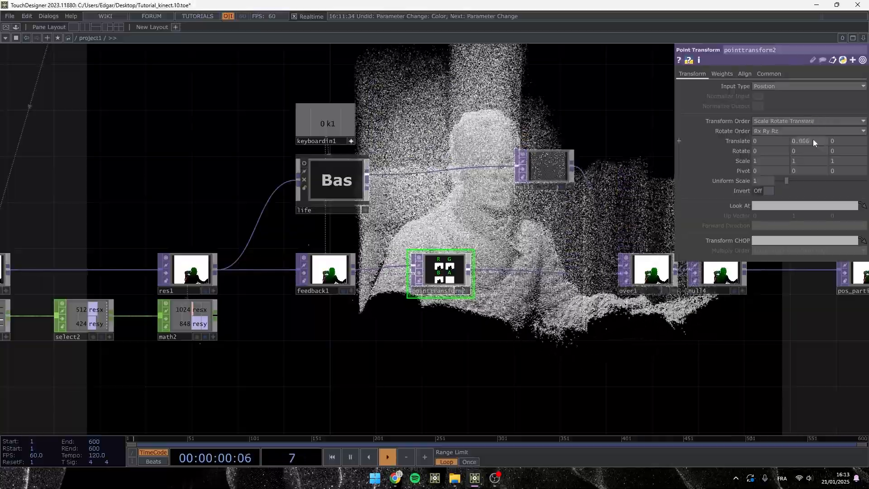
{"action": "middle_click_drag", "start_coordinate": [843, 141], "coordinate": [843, 141]}
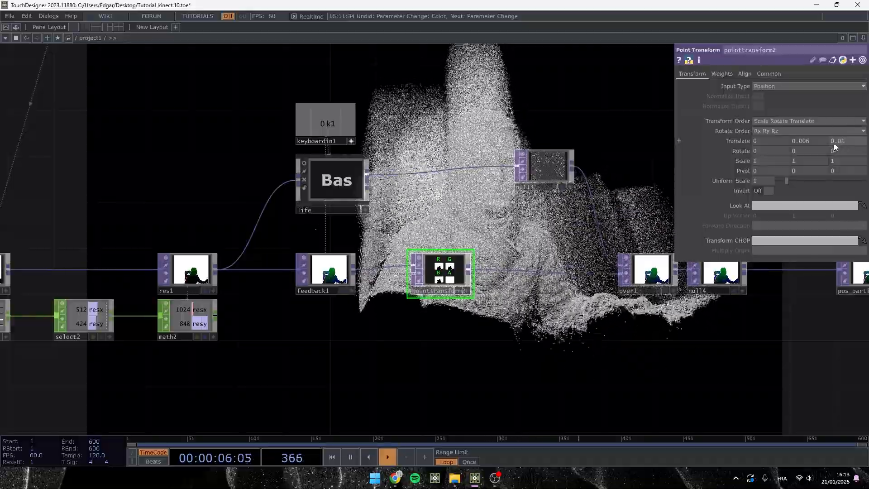
{"action": "middle_click_drag", "start_coordinate": [770, 161], "coordinate": [778, 152]}
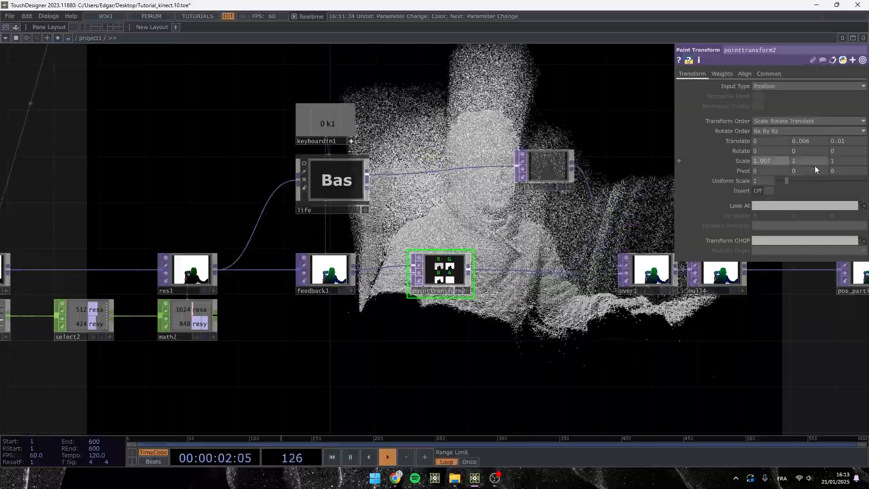
{"action": "middle_click_drag", "start_coordinate": [814, 161], "coordinate": [816, 180]}
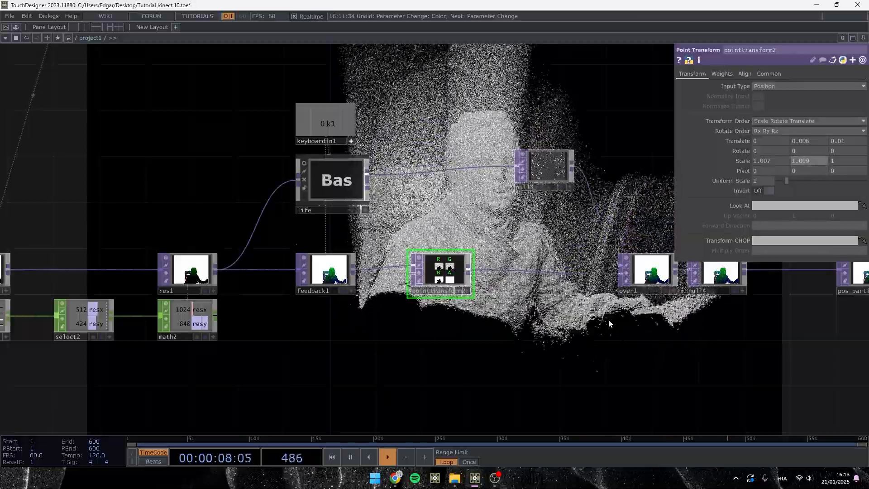
Create a Noise TOP below feedback1 and place a copy of it directly underneath
{"action": "left_click_drag", "start_coordinate": [461, 358], "coordinate": [330, 219]}
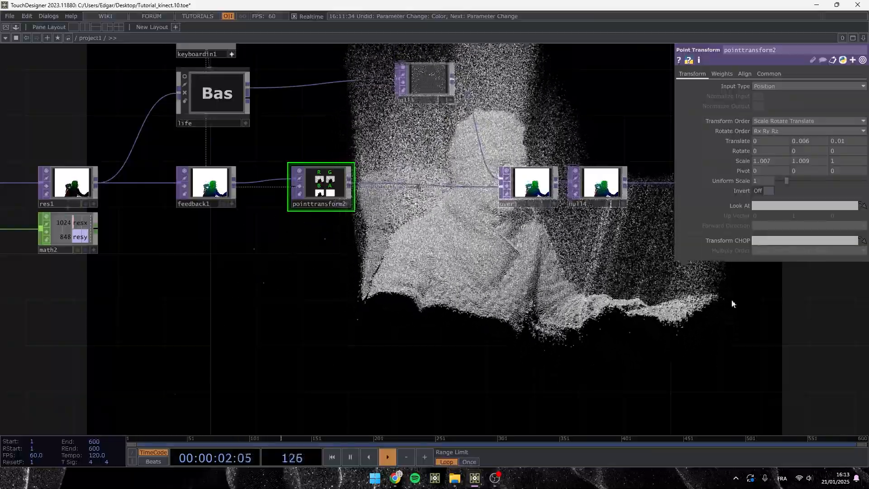
{"action": "key", "text": "Tab"}
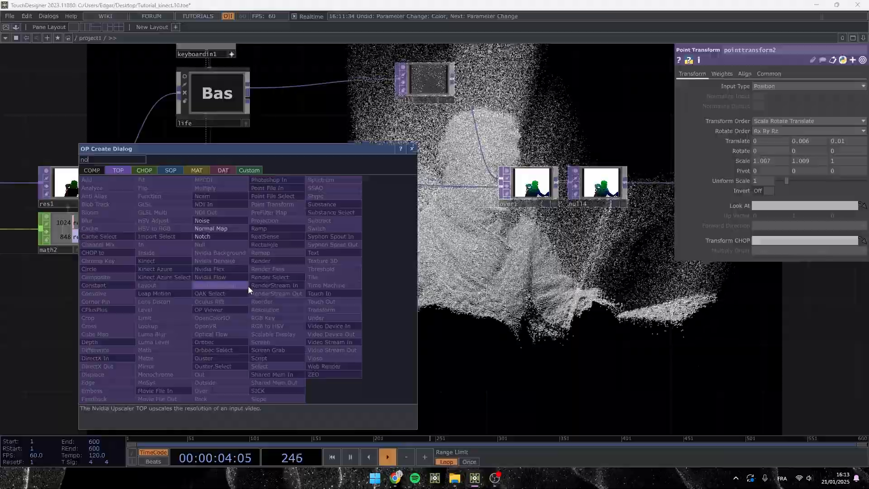
{"action": "left_click", "coordinate": [216, 220]}
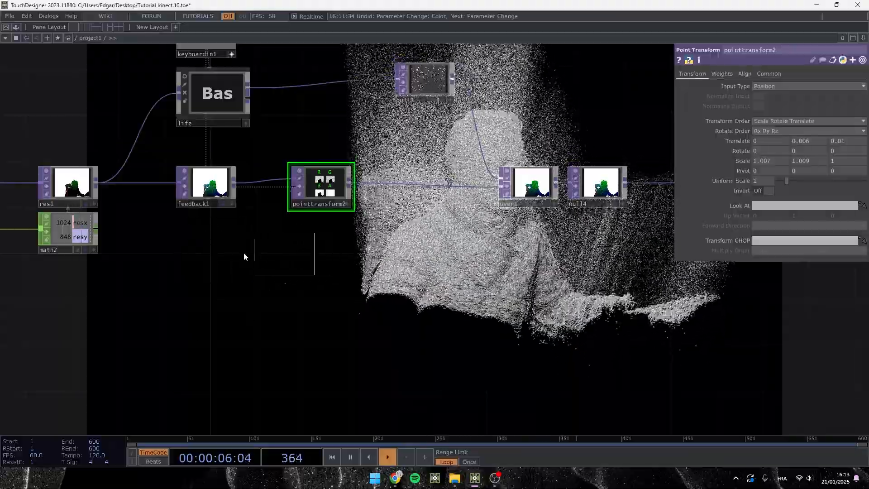
{"action": "left_click", "coordinate": [197, 260]}
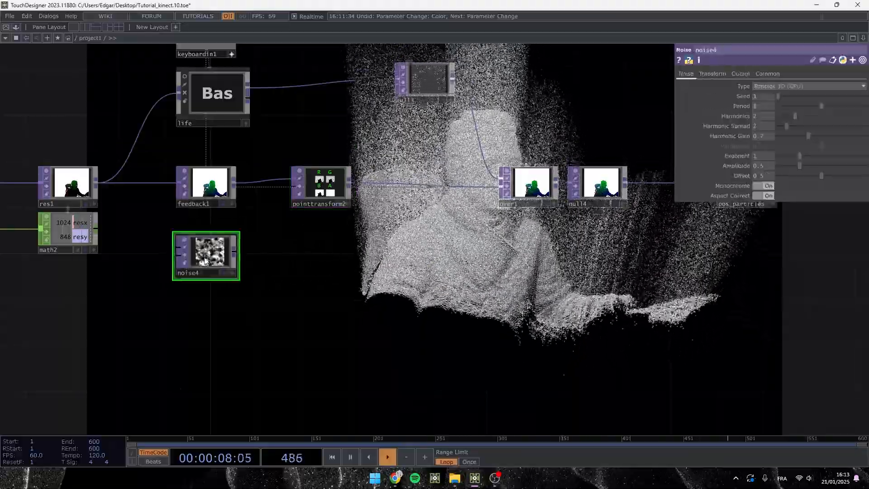
{"action": "key", "text": "ctrl+c"}
{"action": "key", "text": "ctrl+v"}
{"action": "left_click_drag", "start_coordinate": [285, 316], "coordinate": [336, 308]}
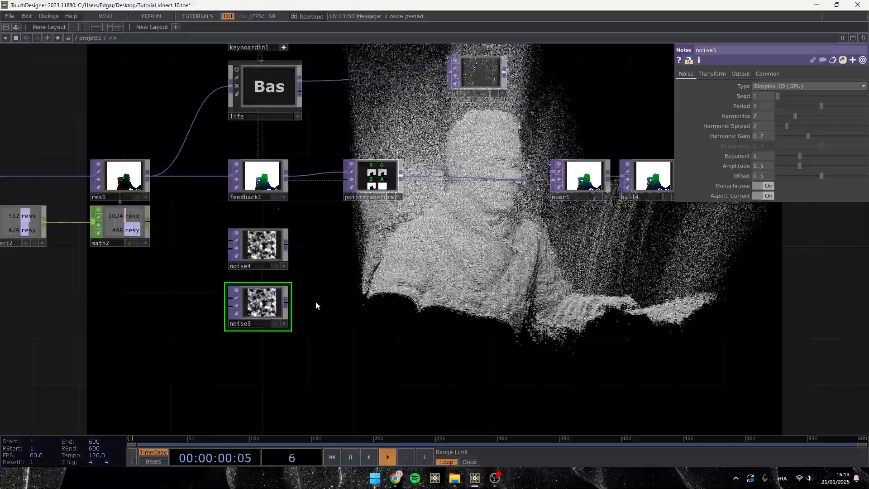
Connect feedback1's output to both inputs of noise4 and of noise5
{"action": "scroll", "coordinate": [225, 285], "scroll_direction": "up", "scroll_amount": 3}
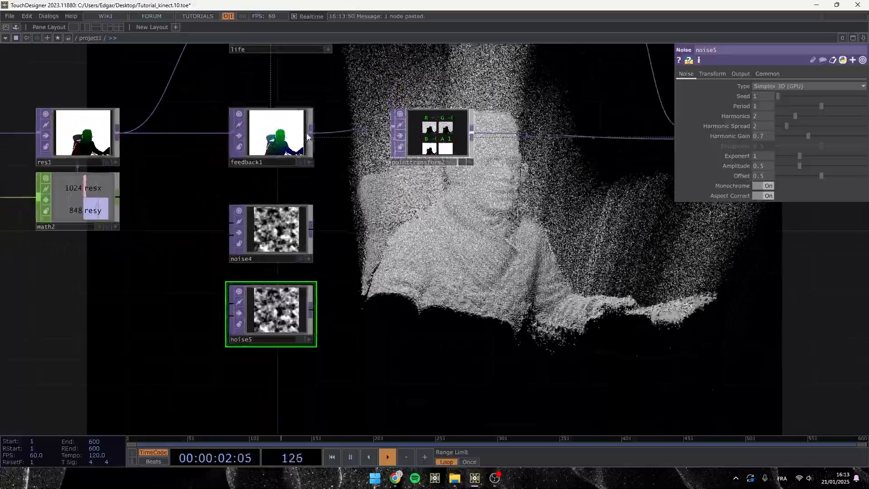
{"action": "left_click_drag", "start_coordinate": [312, 136], "coordinate": [264, 211]}
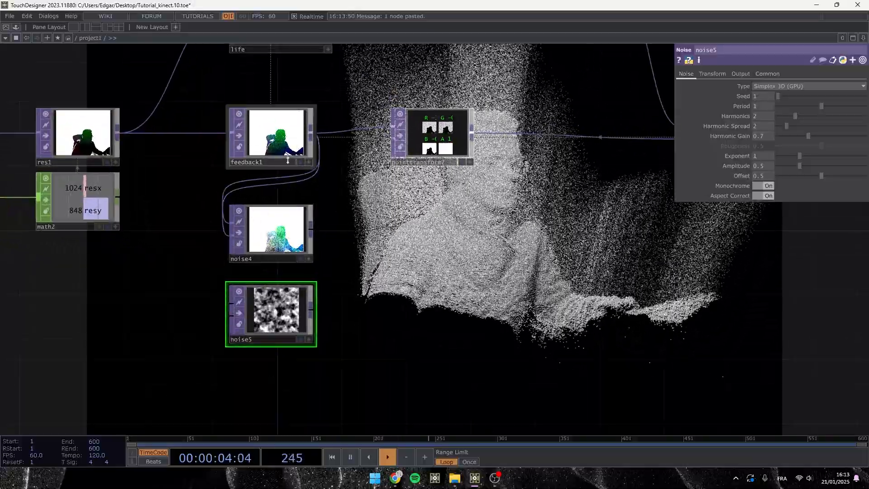
{"action": "left_click_drag", "start_coordinate": [311, 135], "coordinate": [229, 303]}
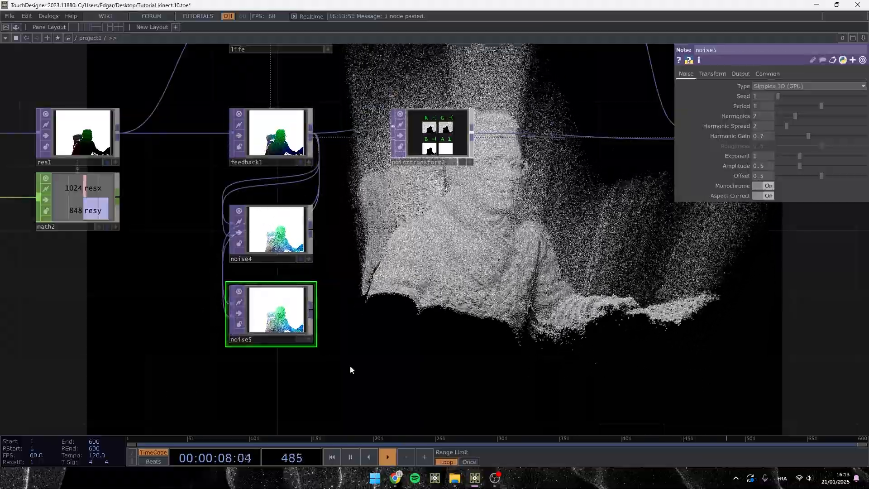
Set the RGB output mode of noise4 and noise5 together to Noise, and check the resulting noise images
{"action": "left_click_drag", "start_coordinate": [357, 381], "coordinate": [207, 197]}
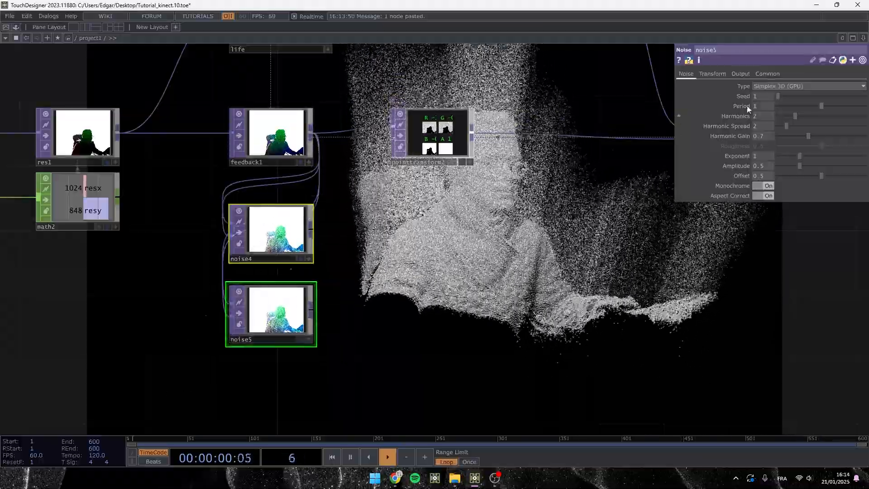
{"action": "left_click", "coordinate": [740, 73]}
{"action": "left_click", "coordinate": [788, 86]}
{"action": "left_click", "coordinate": [772, 95]}
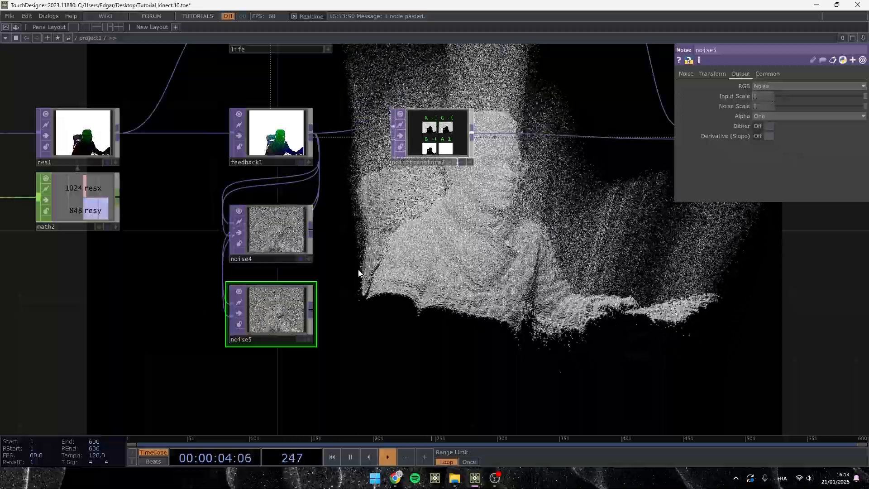
{"action": "scroll", "coordinate": [278, 244], "scroll_direction": "up", "scroll_amount": 6}
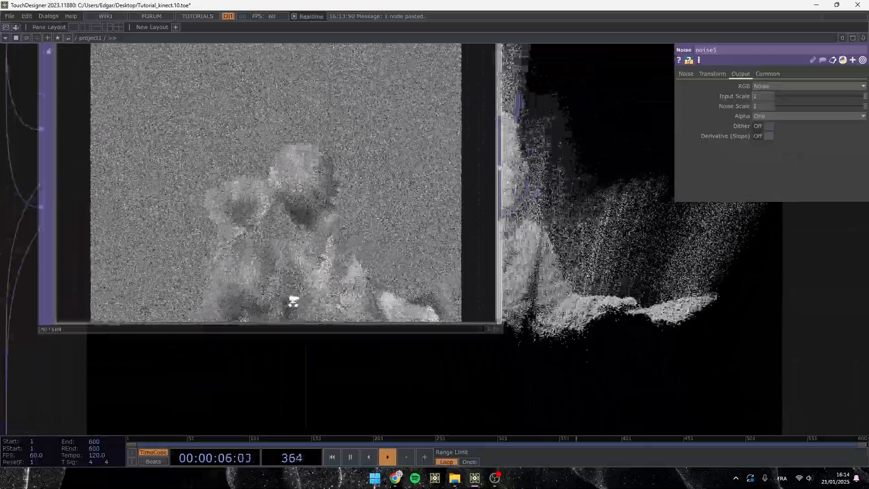
{"action": "scroll", "coordinate": [294, 301], "scroll_direction": "down", "scroll_amount": 3}
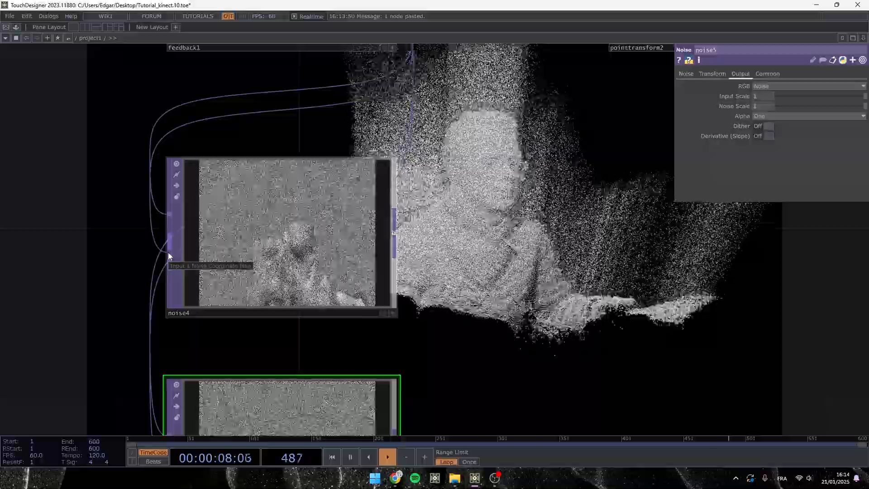
{"action": "scroll", "coordinate": [169, 252], "scroll_direction": "down", "scroll_amount": 3}
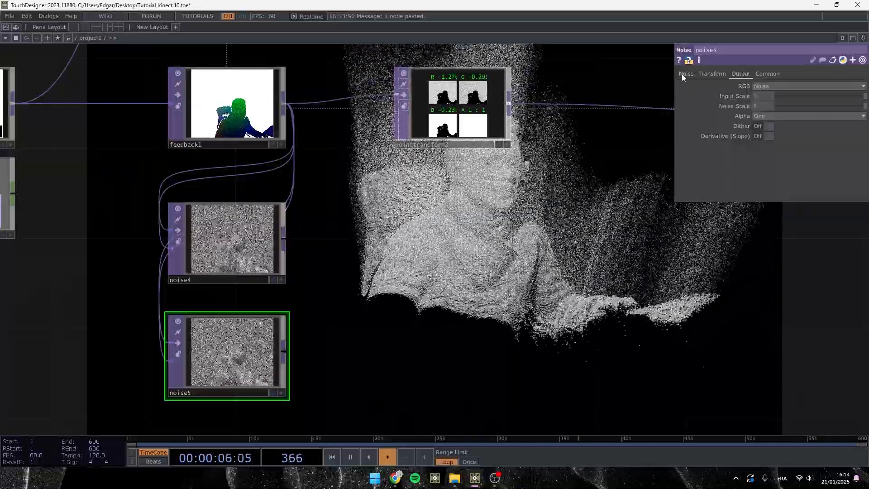
Create an Add TOP beside the two noise nodes, feed noise4 and noise5 into it, and save the project
{"action": "left_click", "coordinate": [683, 74]}
{"action": "left_click", "coordinate": [263, 231]}
{"action": "left_click", "coordinate": [686, 74]}
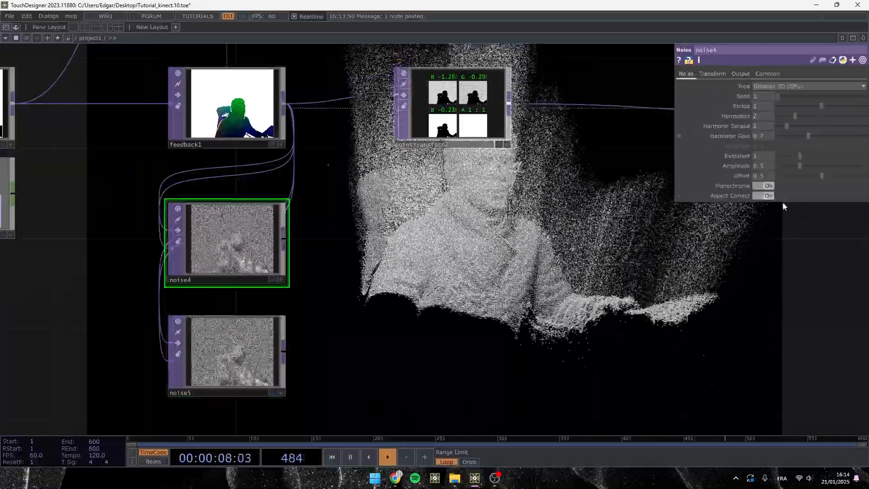
{"action": "key", "text": "Tab"}
{"action": "key", "text": "Escape"}
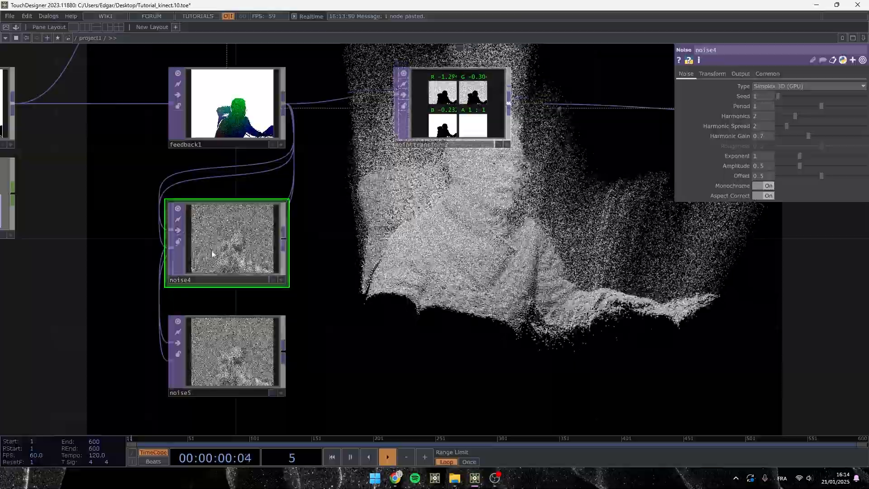
{"action": "key", "text": "Tab"}
{"action": "left_click", "coordinate": [211, 194]}
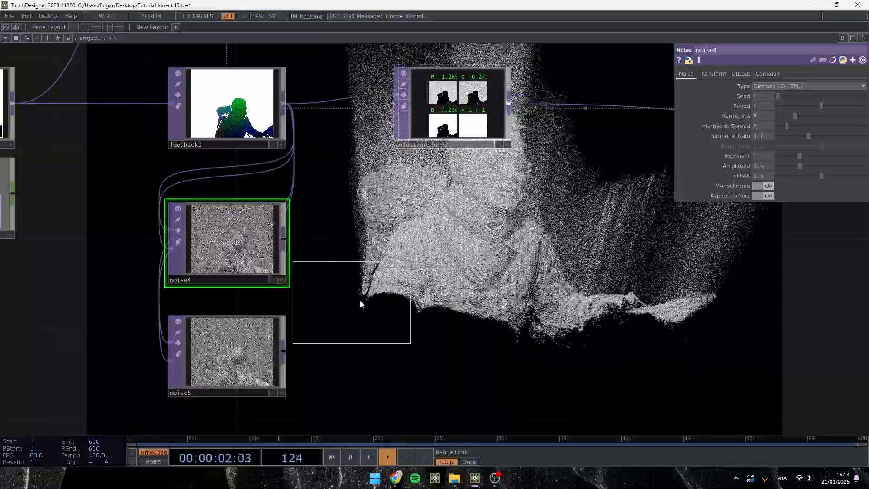
{"action": "left_click", "coordinate": [383, 311]}
{"action": "key", "text": "ctrl+s"}
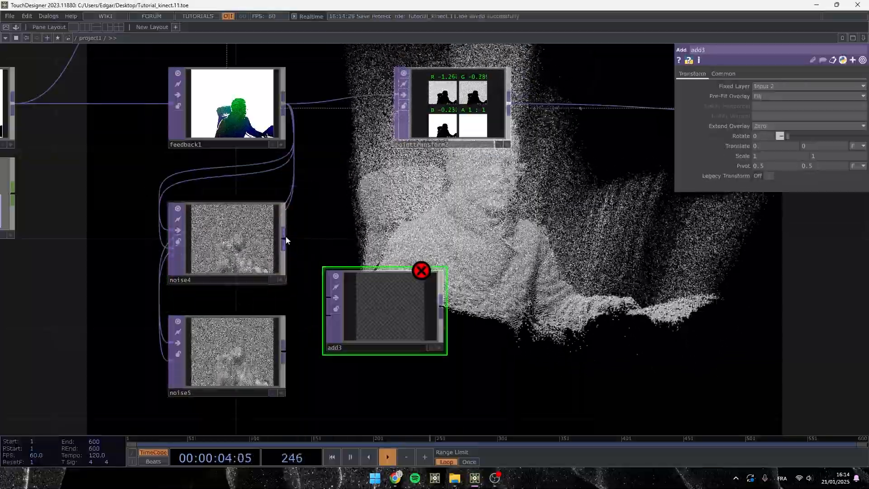
{"action": "left_click_drag", "start_coordinate": [284, 238], "coordinate": [284, 351]}
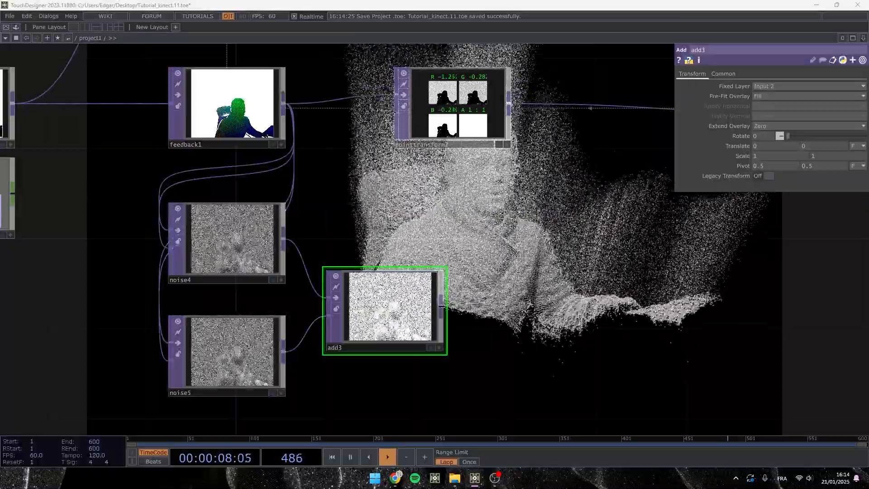
Configure noise4 with period 3, monochrome off, offset 0 and amplitude 0.008
{"action": "left_click", "coordinate": [243, 260]}
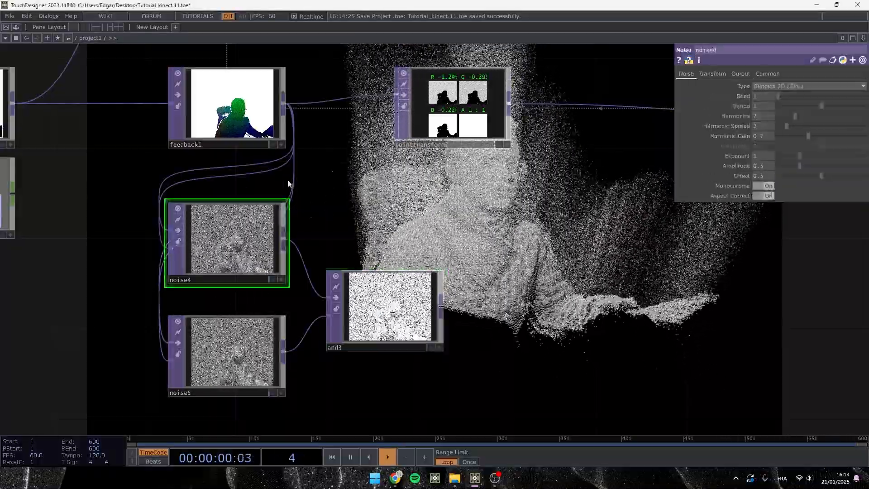
{"action": "middle_click_drag", "start_coordinate": [770, 105], "coordinate": [787, 103]}
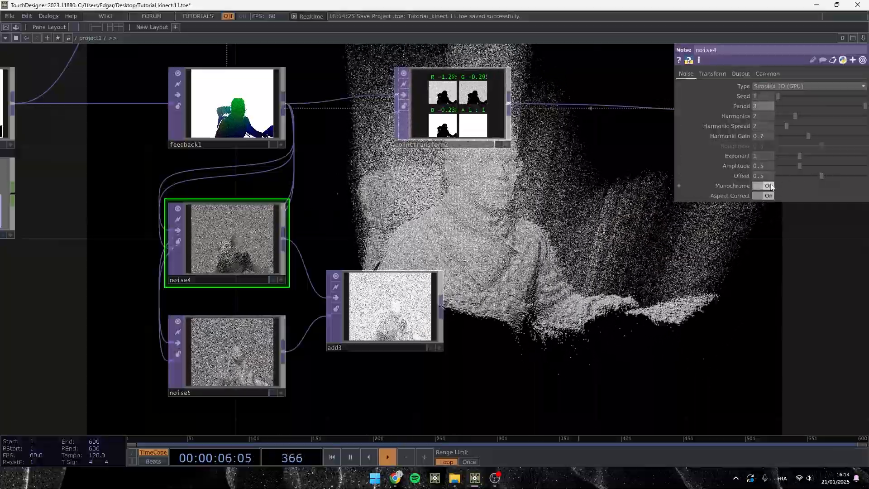
{"action": "left_click", "coordinate": [766, 185]}
{"action": "left_click_drag", "start_coordinate": [819, 175], "coordinate": [769, 177]}
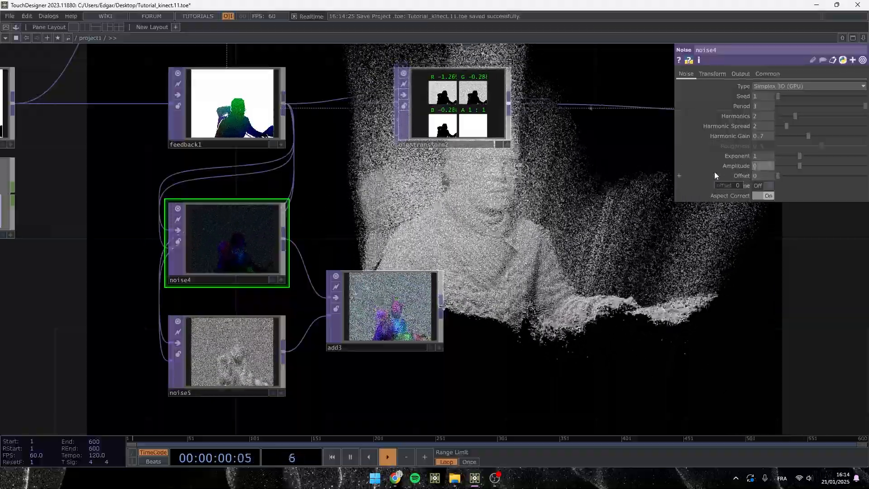
{"action": "type", "text": "0.00"}
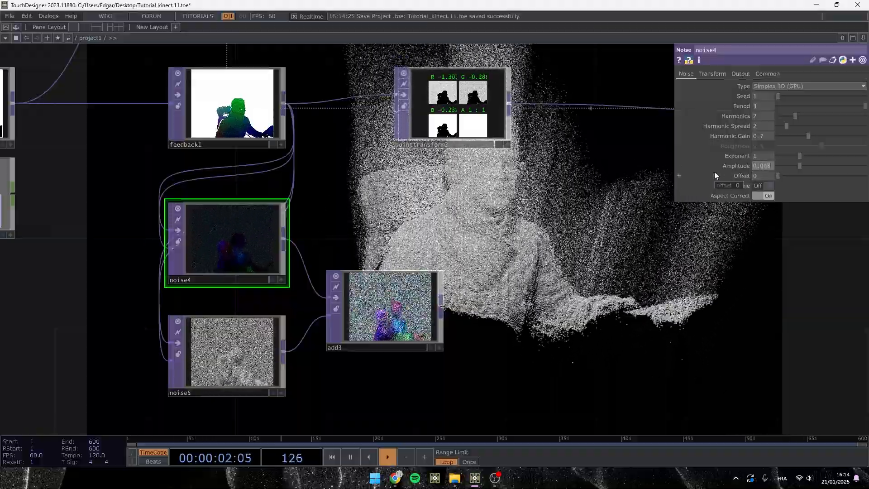
{"action": "type", "text": "8"}
{"action": "key", "text": "Return"}
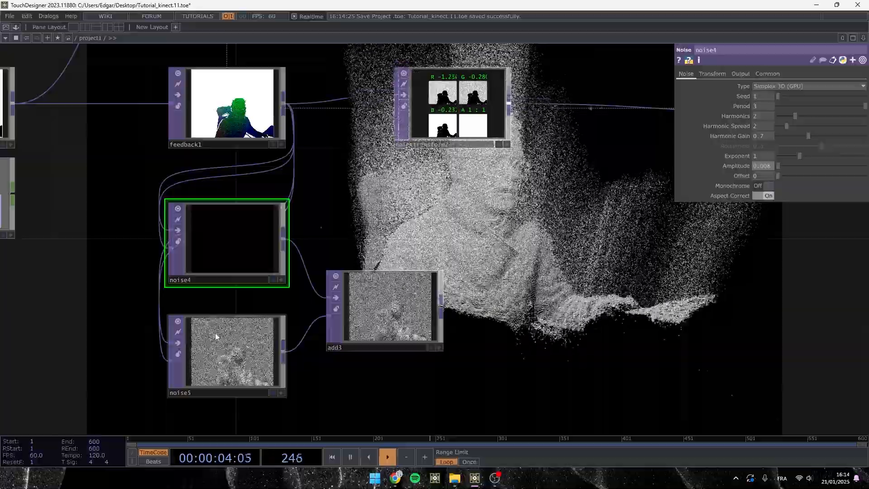
Give the two noise nodes different seeds, 1710 for noise4 and 4508 for noise5
{"action": "left_click", "coordinate": [215, 335]}
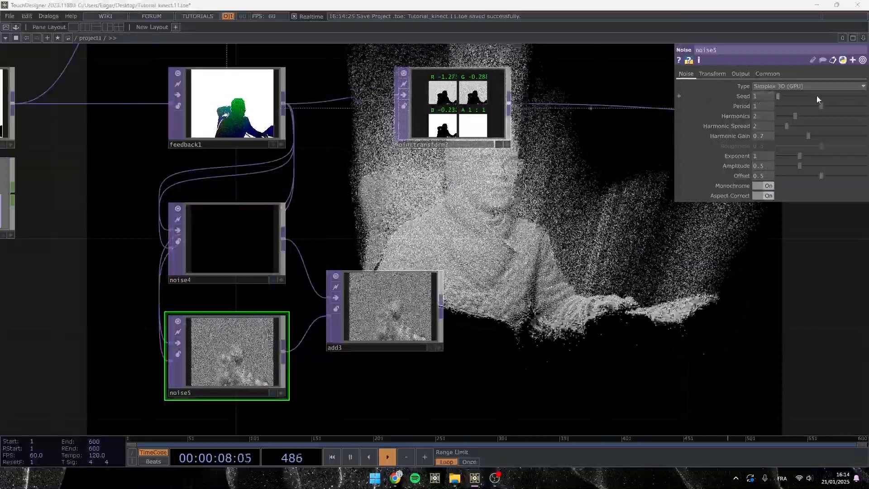
{"action": "left_click", "coordinate": [251, 226]}
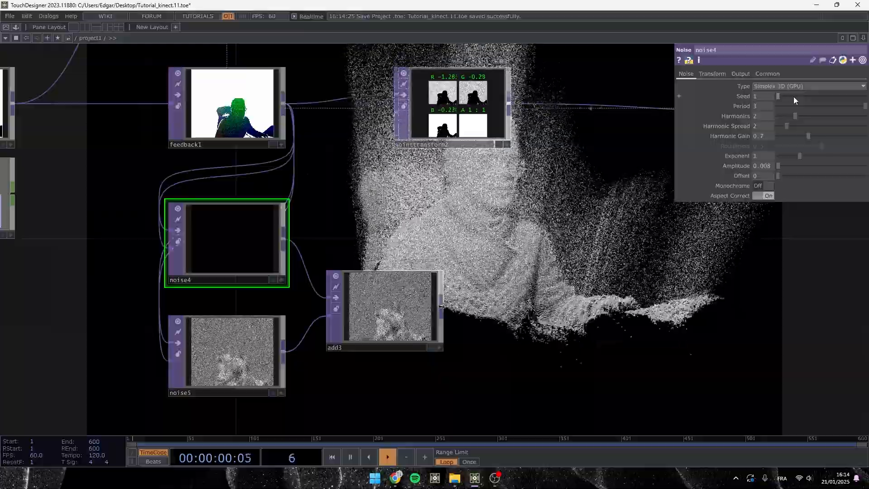
{"action": "left_click", "coordinate": [222, 353]}
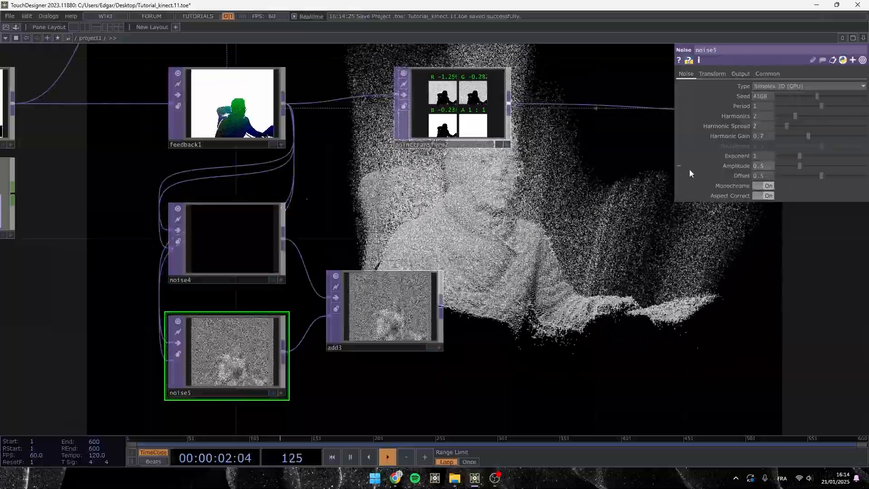
Configure noise5 with period 0.7, monochrome off, offset 0 and amplitude 0.003
{"action": "middle_click_drag", "start_coordinate": [763, 109], "coordinate": [749, 93]}
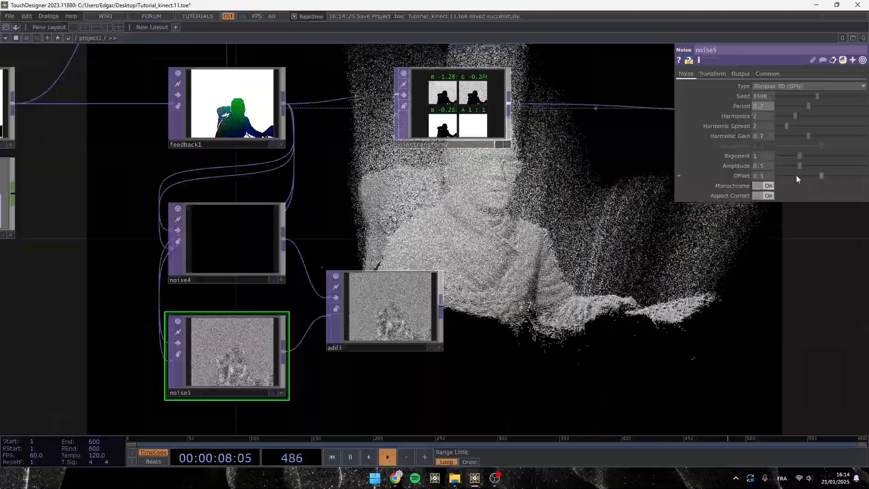
{"action": "left_click", "coordinate": [768, 185]}
{"action": "left_click_drag", "start_coordinate": [818, 175], "coordinate": [756, 172]}
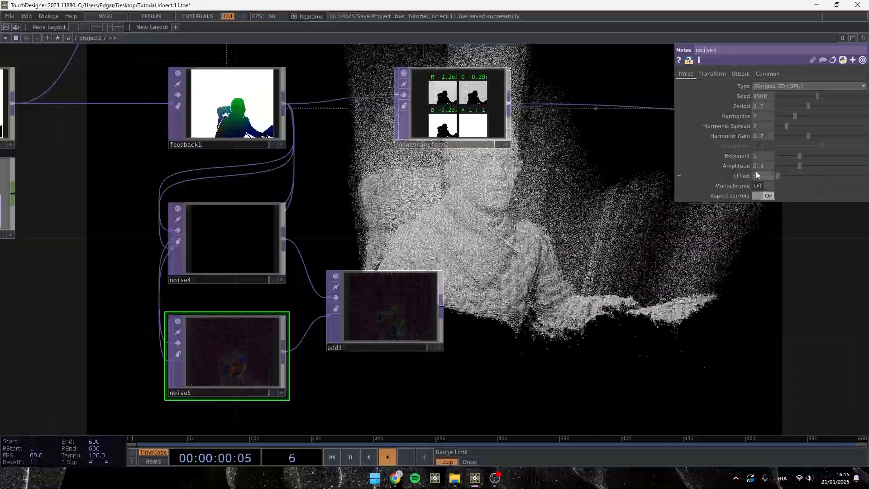
{"action": "type", "text": "0.003"}
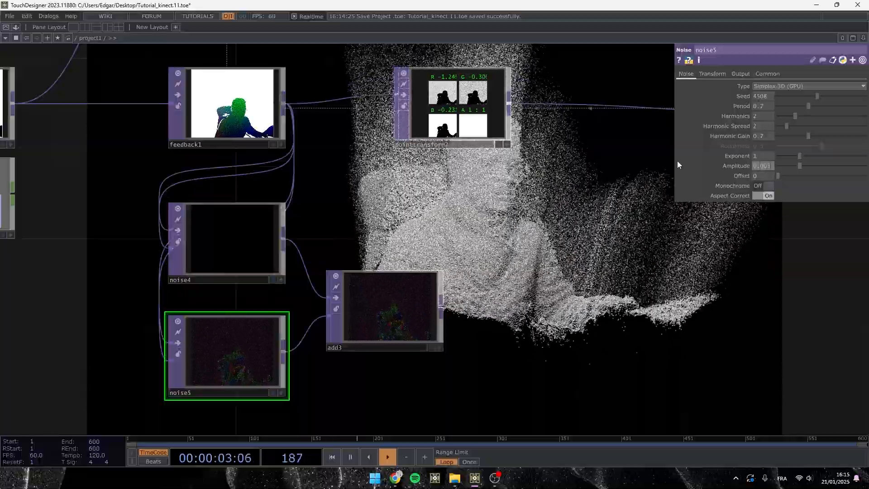
{"action": "key", "text": "Return"}
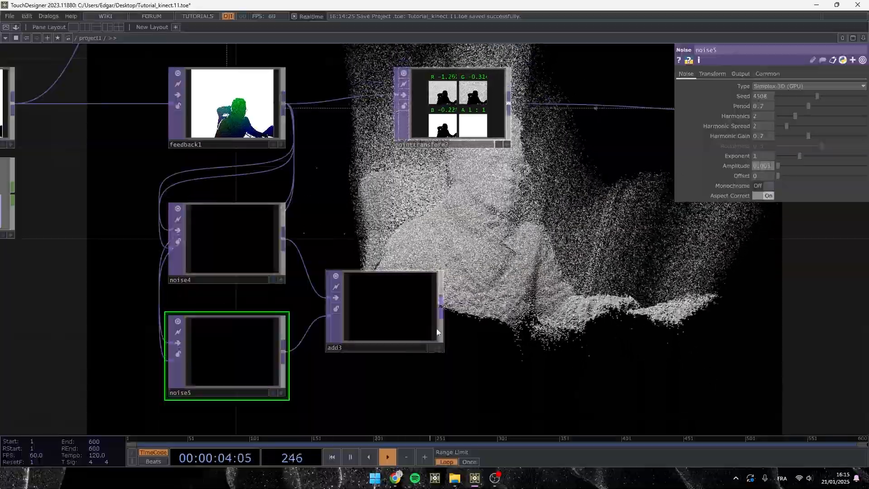
Place pointtransform2 closer to feedback1 and create an Add TOP in the gap before over1
{"action": "left_click_drag", "start_coordinate": [722, 300], "coordinate": [628, 311]}
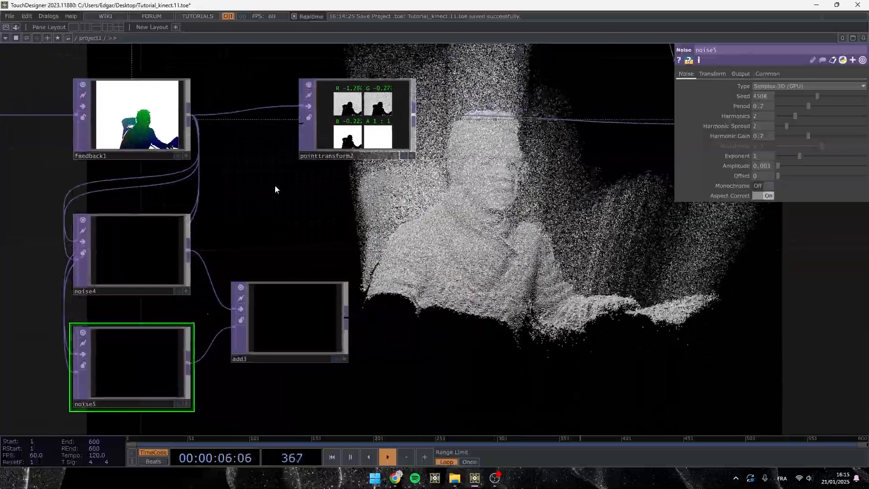
{"action": "left_click_drag", "start_coordinate": [393, 141], "coordinate": [262, 141]}
{"action": "left_click_drag", "start_coordinate": [341, 175], "coordinate": [293, 209]}
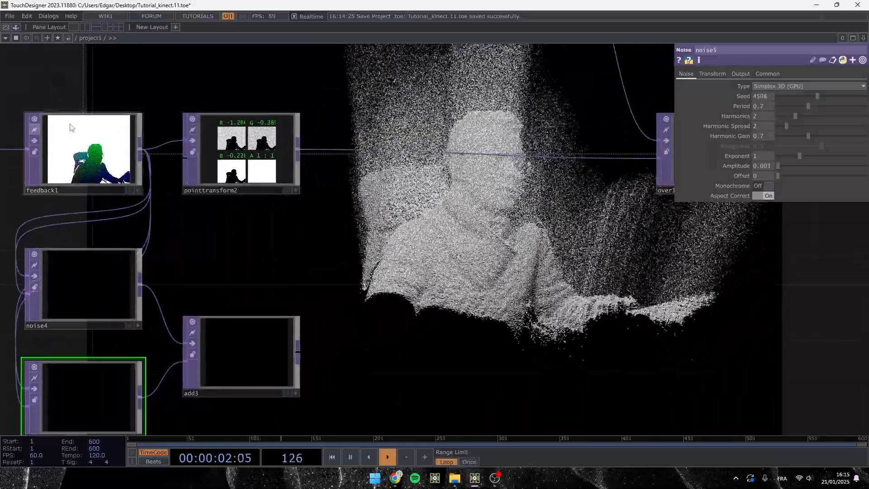
{"action": "key", "text": "Tab"}
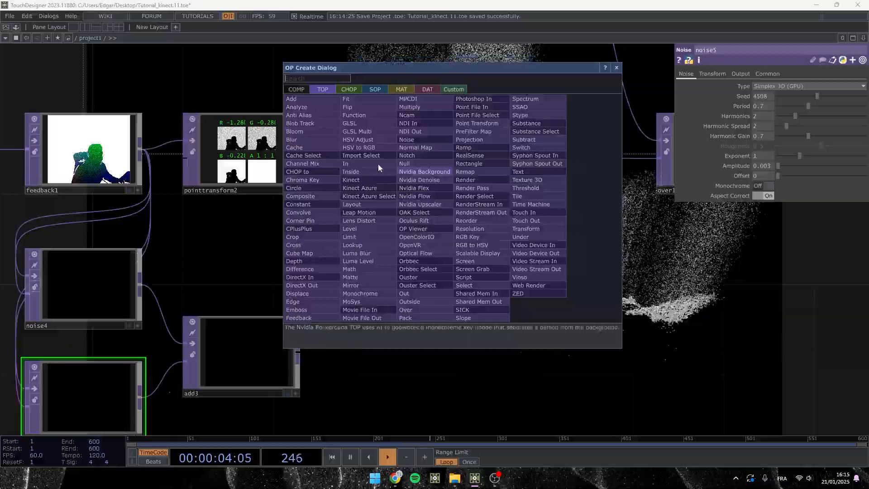
{"action": "type", "text": "ad"}
{"action": "left_click", "coordinate": [306, 98]}
{"action": "left_click", "coordinate": [443, 177]}
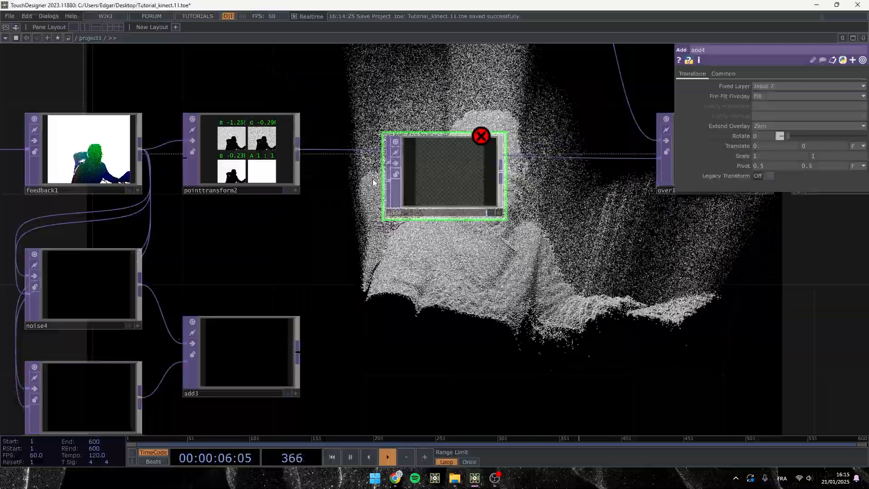
Feed pointtransform2 and add3 into add4, connect add4 to over1, and align it with the row
{"action": "left_click_drag", "start_coordinate": [299, 149], "coordinate": [387, 181]}
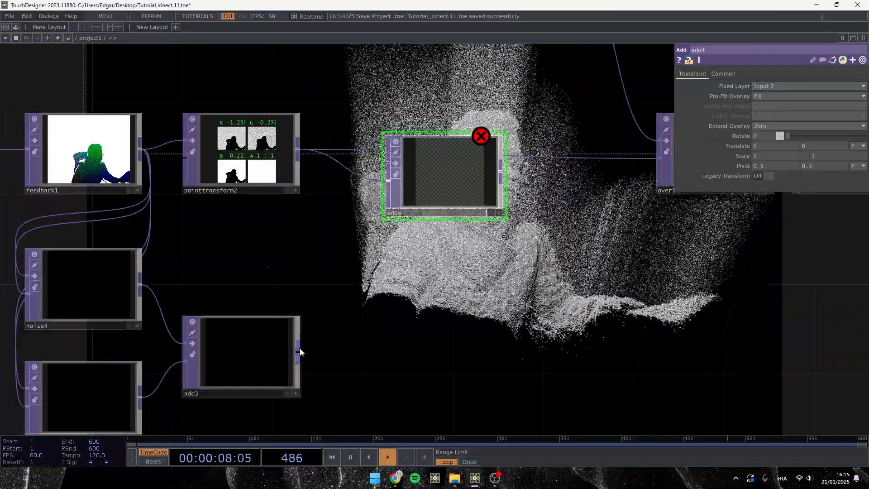
{"action": "left_click_drag", "start_coordinate": [298, 352], "coordinate": [388, 180]}
{"action": "left_click_drag", "start_coordinate": [501, 167], "coordinate": [657, 162]}
{"action": "left_click_drag", "start_coordinate": [458, 196], "coordinate": [457, 175]}
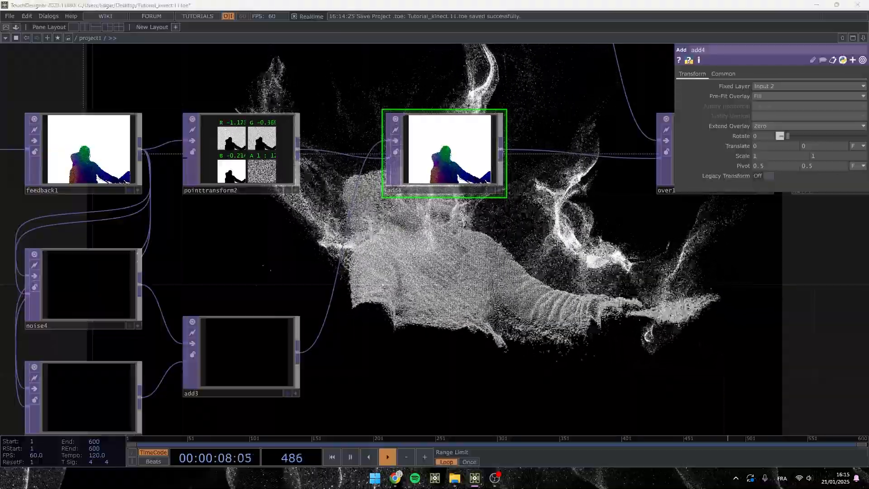
Create a Constant CHOP in the empty space below the noise nodes and append a Speed CHOP to it
{"action": "scroll", "coordinate": [605, 171], "scroll_direction": "down", "scroll_amount": 4}
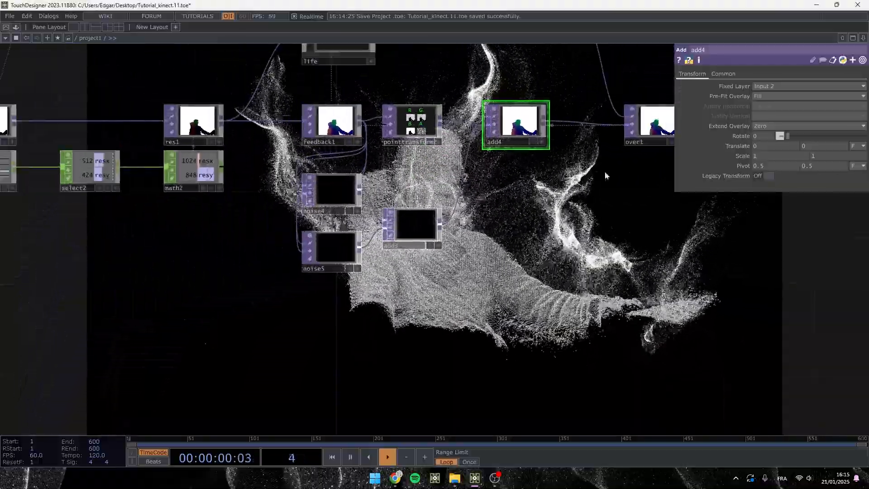
{"action": "left_click_drag", "start_coordinate": [618, 316], "coordinate": [489, 211]}
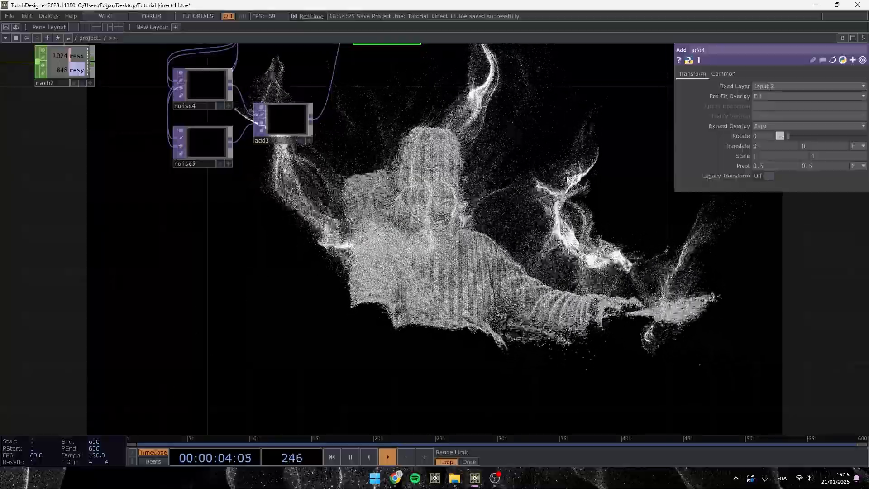
{"action": "left_click_drag", "start_coordinate": [322, 286], "coordinate": [477, 366]}
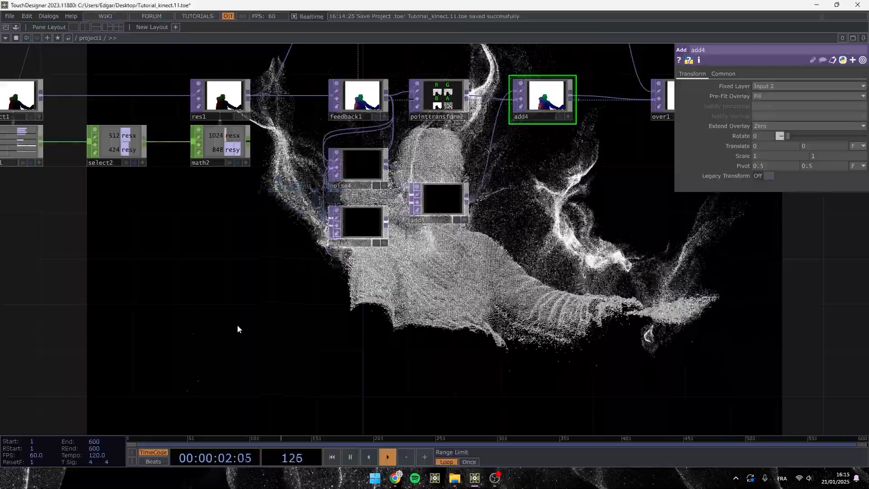
{"action": "key", "text": "Tab"}
{"action": "left_click", "coordinate": [132, 207]}
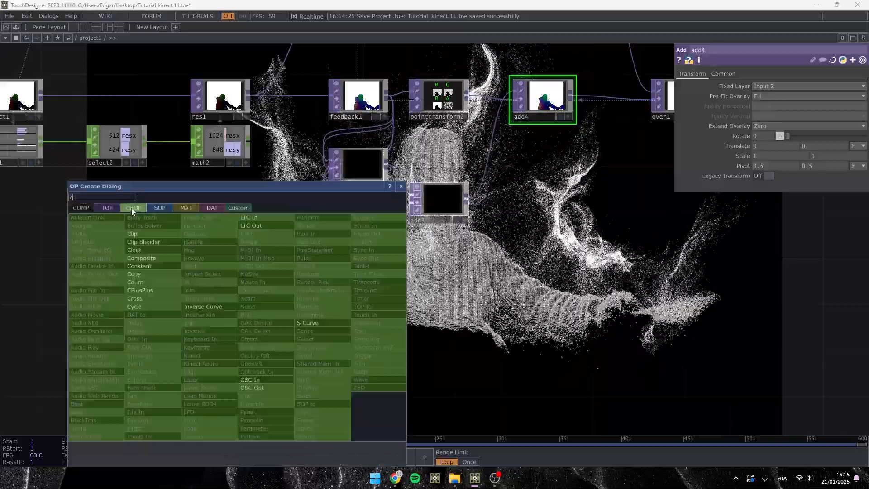
{"action": "left_click", "coordinate": [152, 264]}
{"action": "left_click", "coordinate": [247, 287]}
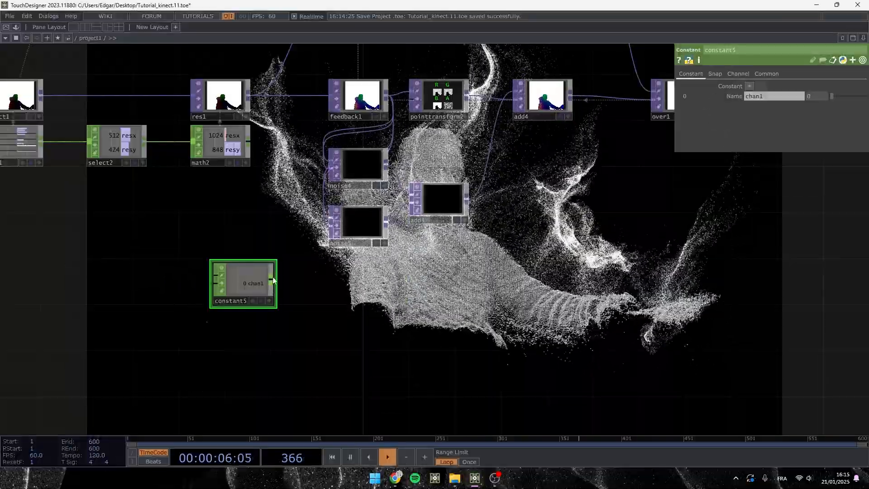
{"action": "right_click", "coordinate": [272, 283]}
{"action": "type", "text": "s"}
{"action": "left_click", "coordinate": [345, 375]}
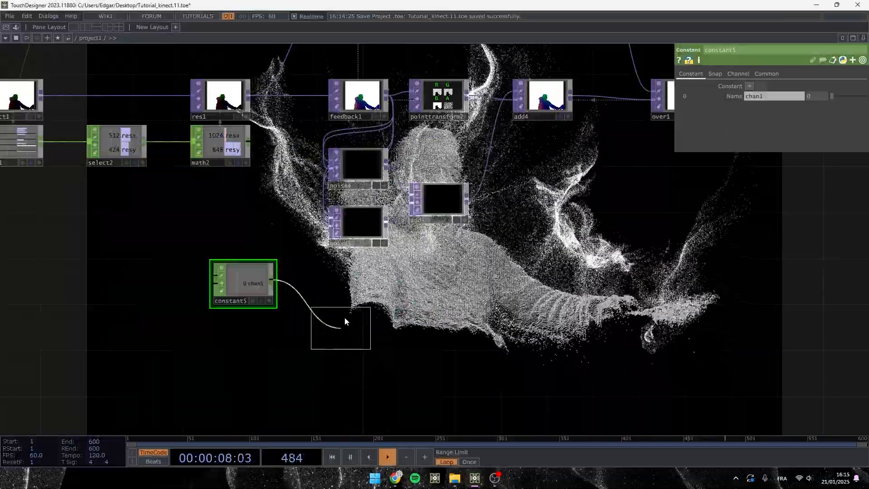
{"action": "left_click", "coordinate": [324, 283]}
Append a Null CHOP to the Speed CHOP, space the chain evenly, and paste a copy of all three nodes below
{"action": "left_click_drag", "start_coordinate": [323, 288], "coordinate": [242, 323]}
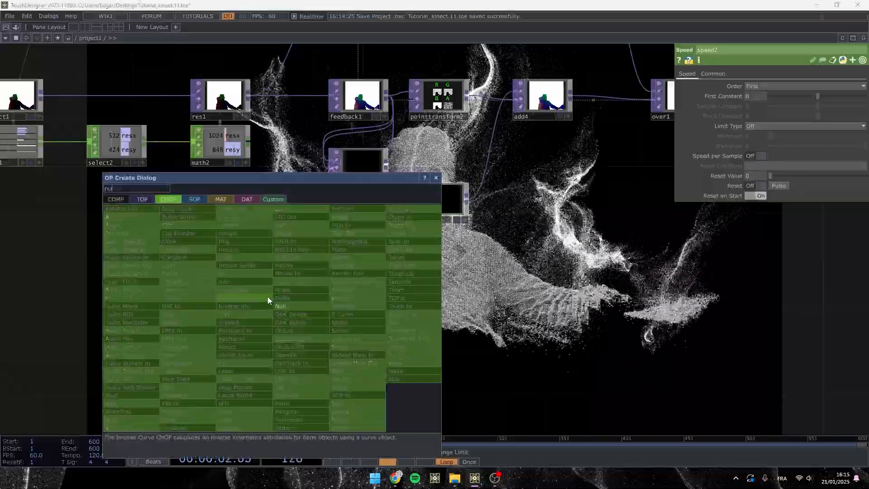
{"action": "left_click", "coordinate": [283, 306]}
{"action": "left_click", "coordinate": [358, 318]}
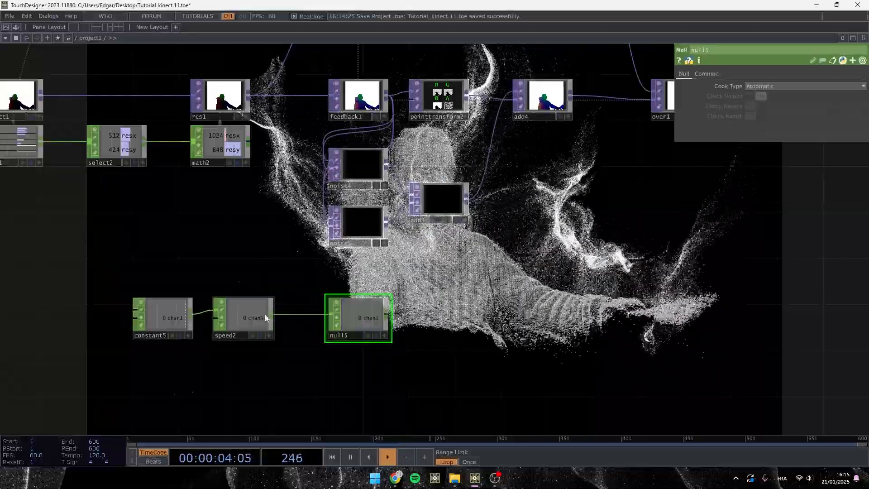
{"action": "left_click_drag", "start_coordinate": [264, 318], "coordinate": [287, 319]}
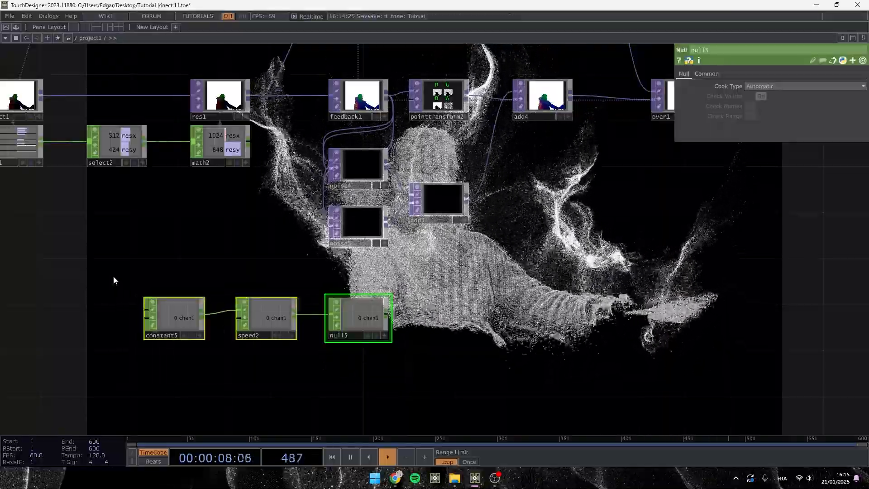
{"action": "key", "text": "ctrl+v"}
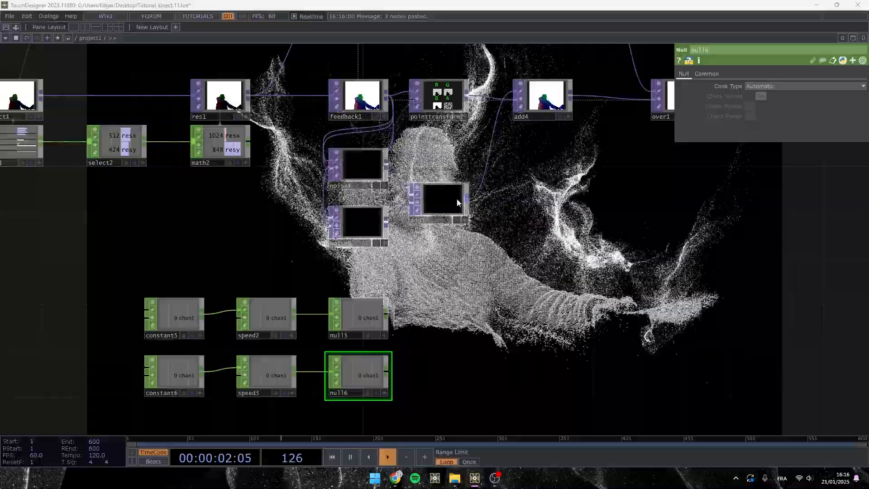
Link the chan1 channel of null5 to the Z translate of noise4
{"action": "left_click", "coordinate": [366, 162]}
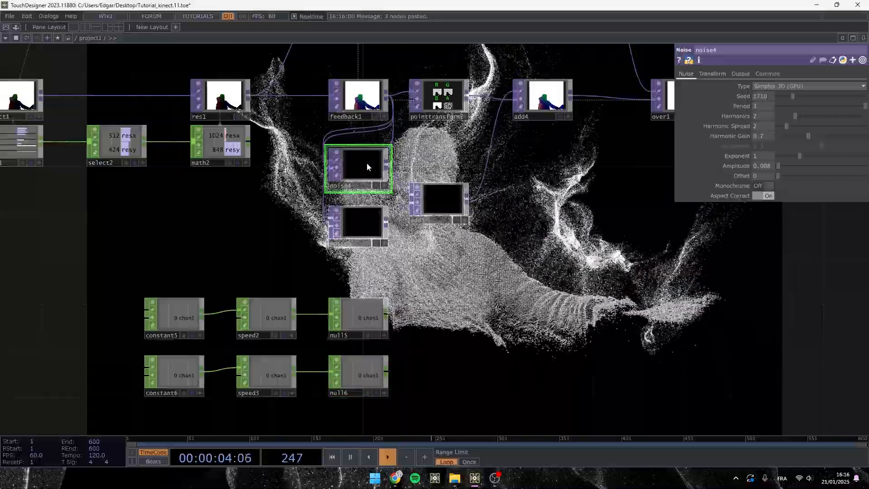
{"action": "left_click", "coordinate": [719, 72]}
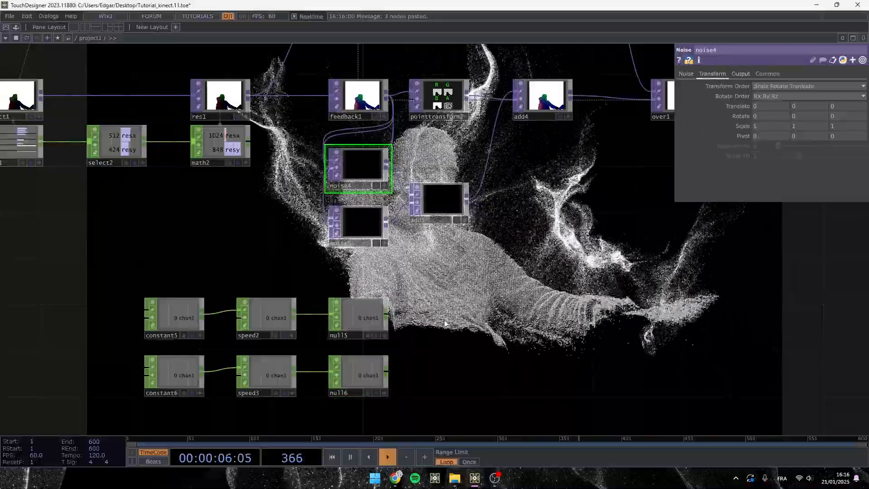
{"action": "left_click", "coordinate": [384, 335]}
{"action": "left_click_drag", "start_coordinate": [386, 336], "coordinate": [854, 104]}
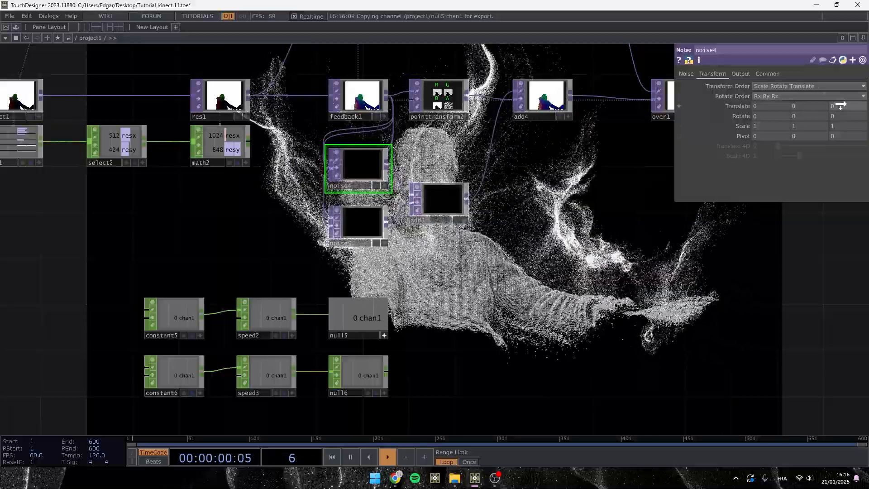
{"action": "left_click", "coordinate": [854, 101]}
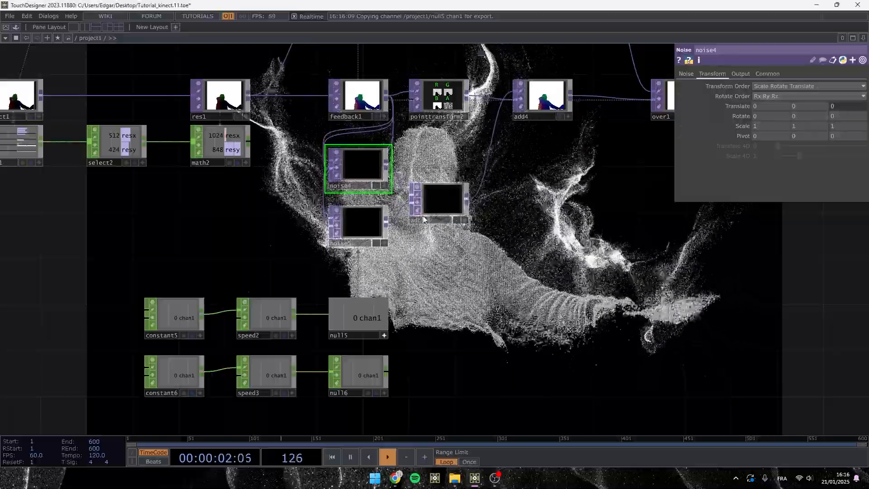
Link the chan1 channel of null6 to the Z translate of noise5
{"action": "left_click", "coordinate": [358, 222]}
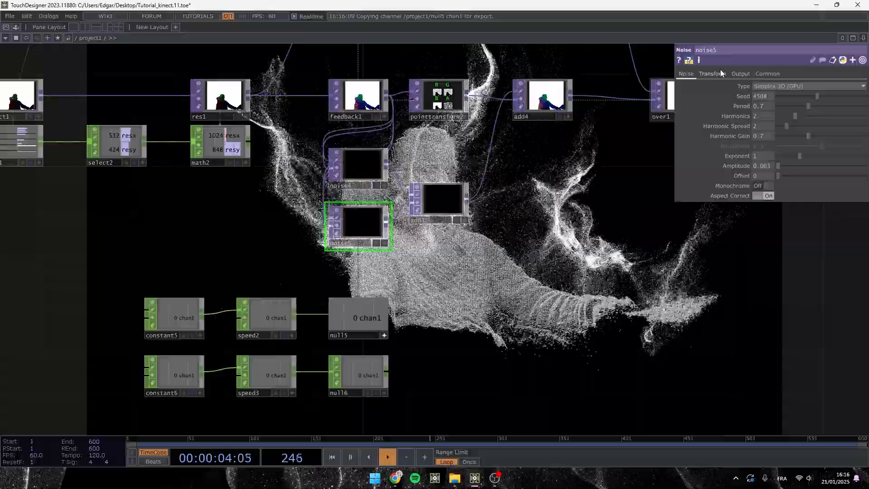
{"action": "left_click", "coordinate": [714, 73]}
{"action": "left_click", "coordinate": [384, 392]}
{"action": "left_click_drag", "start_coordinate": [360, 379], "coordinate": [846, 106]}
{"action": "left_click", "coordinate": [848, 103]}
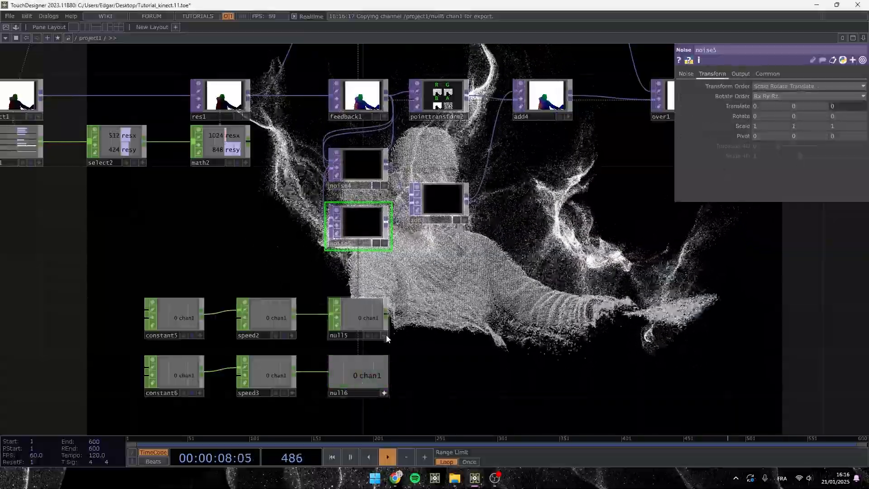
{"action": "left_click", "coordinate": [385, 392]}
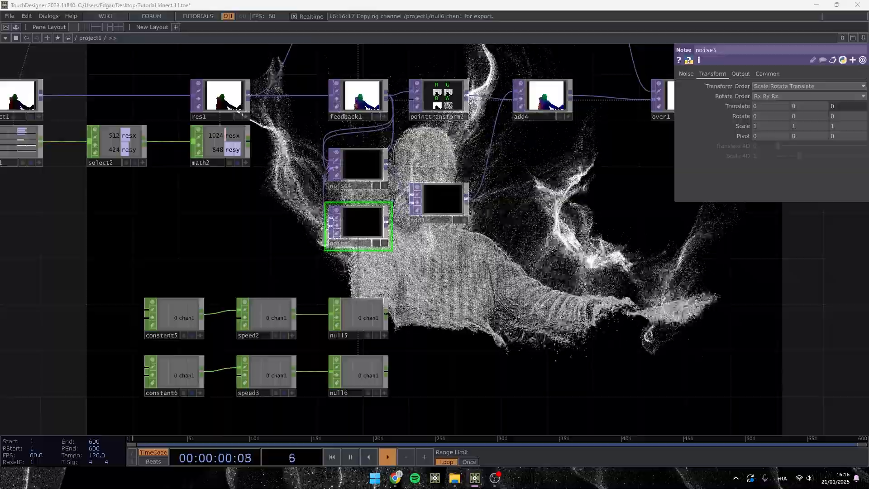
Set the constant5 value to 0.2 and the constant6 value to 0.6 to animate the two noises
{"action": "left_click", "coordinate": [204, 299]}
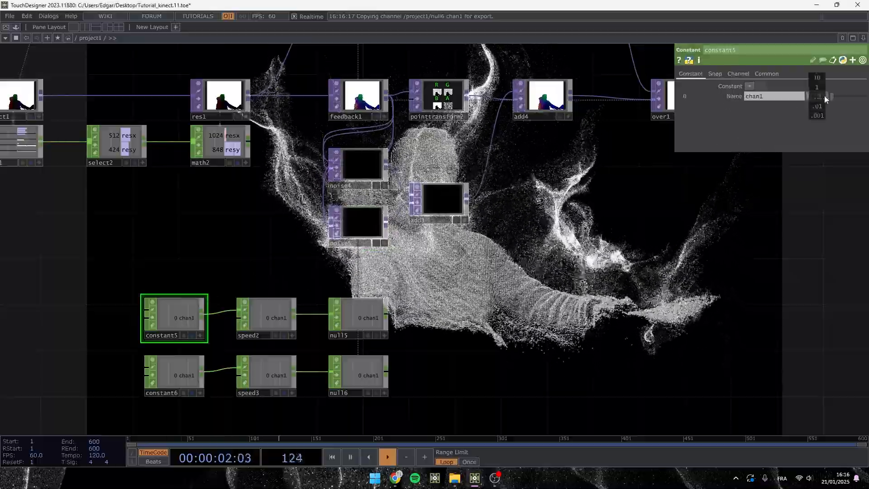
{"action": "middle_click_drag", "start_coordinate": [825, 96], "coordinate": [833, 96]}
{"action": "left_click", "coordinate": [181, 372]}
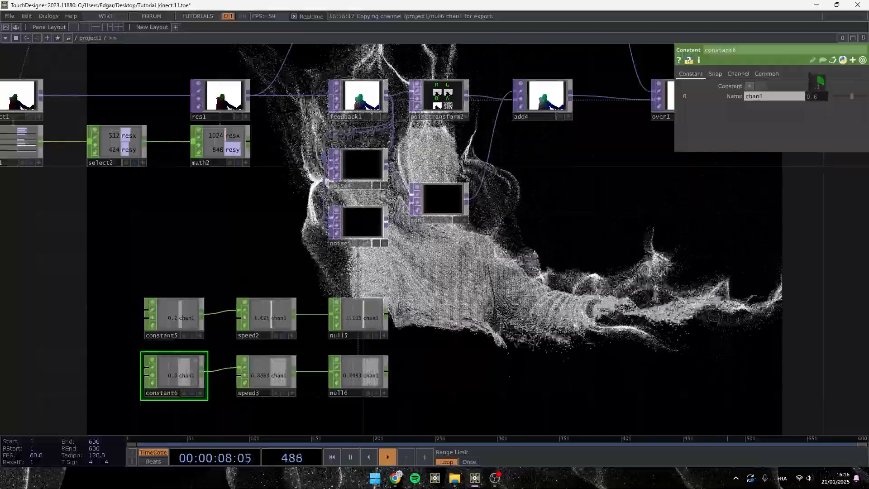
{"action": "left_click_drag", "start_coordinate": [647, 288], "coordinate": [363, 251]}
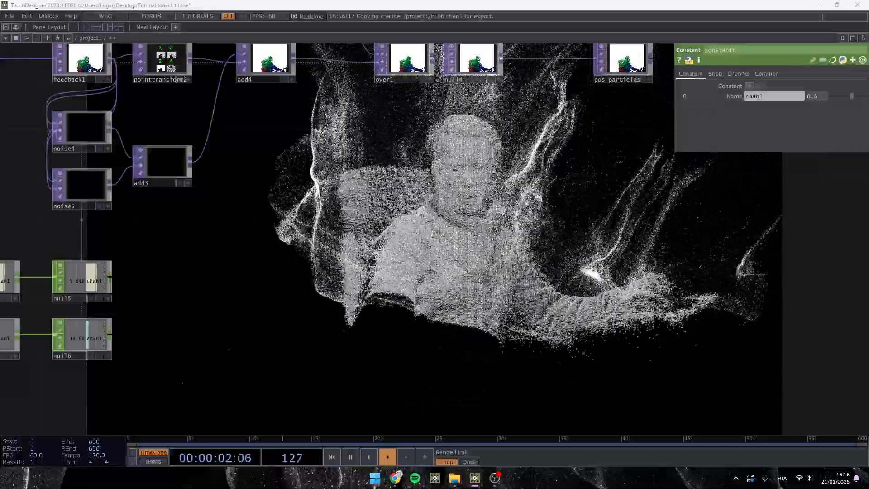
{"action": "scroll", "coordinate": [299, 190], "scroll_direction": "down", "scroll_amount": 3}
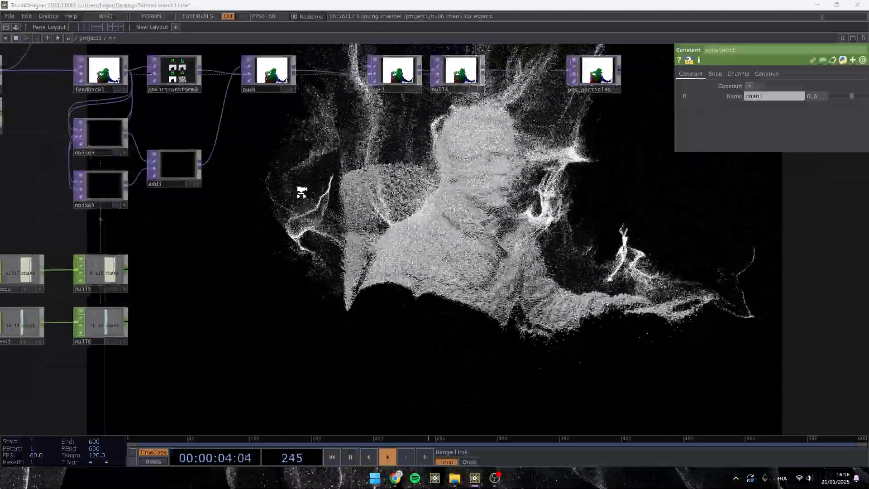
{"action": "scroll", "coordinate": [351, 194], "scroll_direction": "down", "scroll_amount": 2}
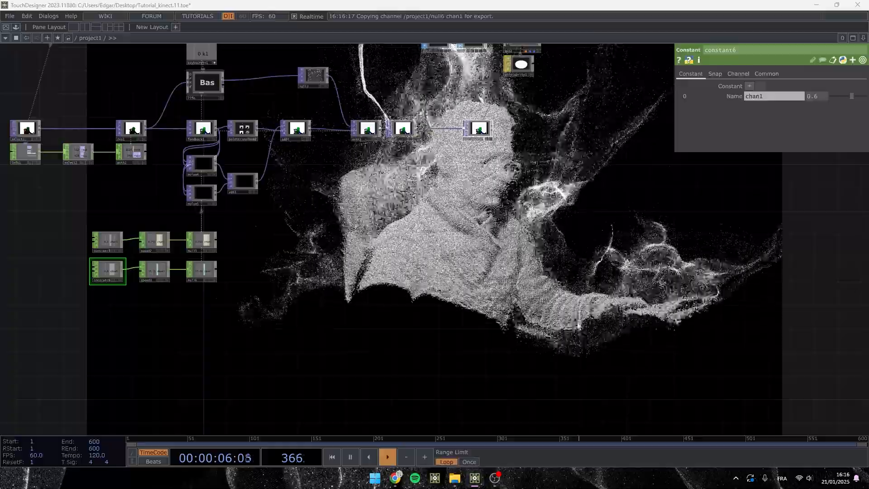
Move pos_particles together with the add2, convert2, geometry and point sprite nodes farther away from null4 to free network space
{"action": "left_click_drag", "start_coordinate": [347, 214], "coordinate": [322, 289]}
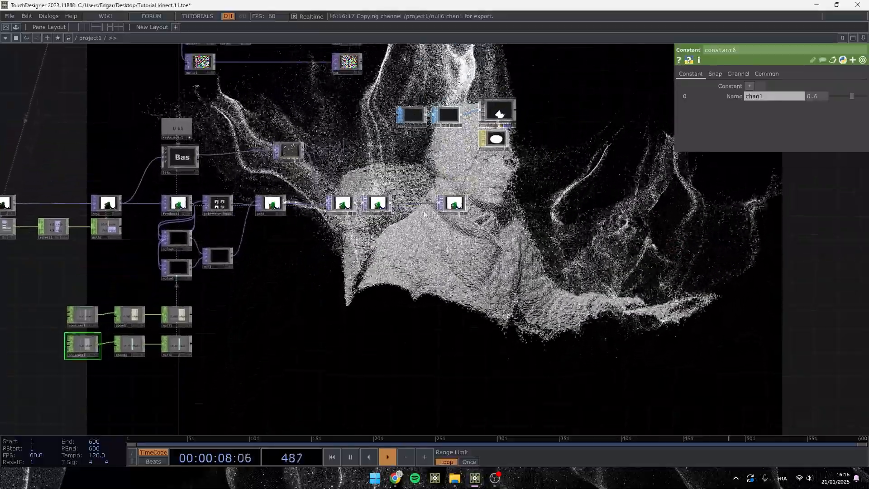
{"action": "scroll", "coordinate": [446, 205], "scroll_direction": "up", "scroll_amount": 5}
{"action": "left_click_drag", "start_coordinate": [638, 138], "coordinate": [468, 263]}
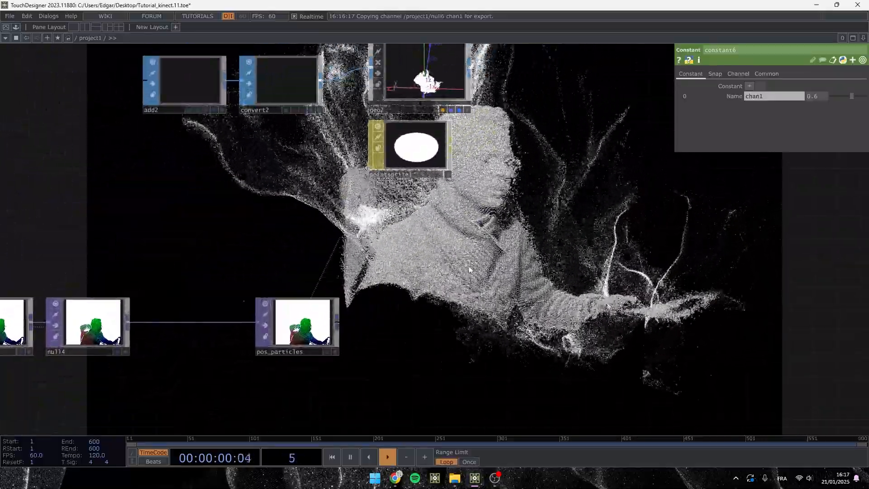
{"action": "scroll", "coordinate": [469, 256], "scroll_direction": "down", "scroll_amount": 2}
{"action": "scroll", "coordinate": [438, 262], "scroll_direction": "down", "scroll_amount": 4}
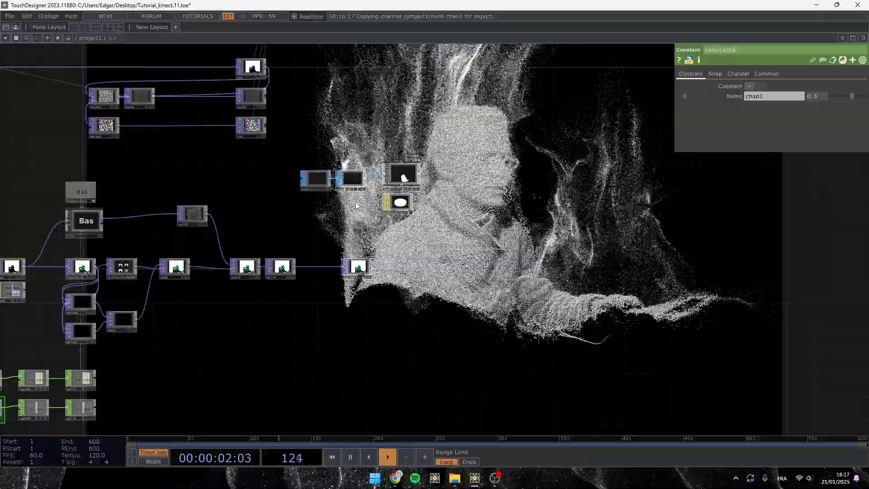
{"action": "right_click_drag", "start_coordinate": [321, 161], "coordinate": [312, 156]}
{"action": "scroll", "coordinate": [356, 280], "scroll_direction": "up", "scroll_amount": 5}
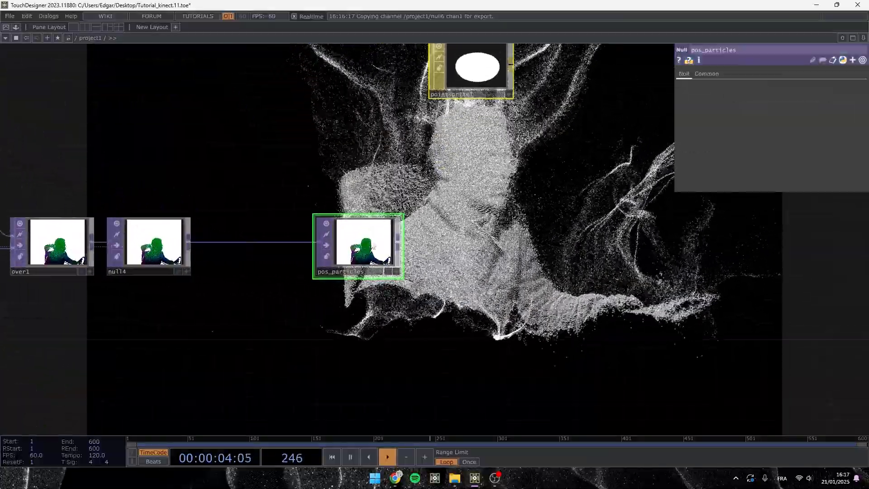
{"action": "left_click_drag", "start_coordinate": [365, 238], "coordinate": [720, 237]}
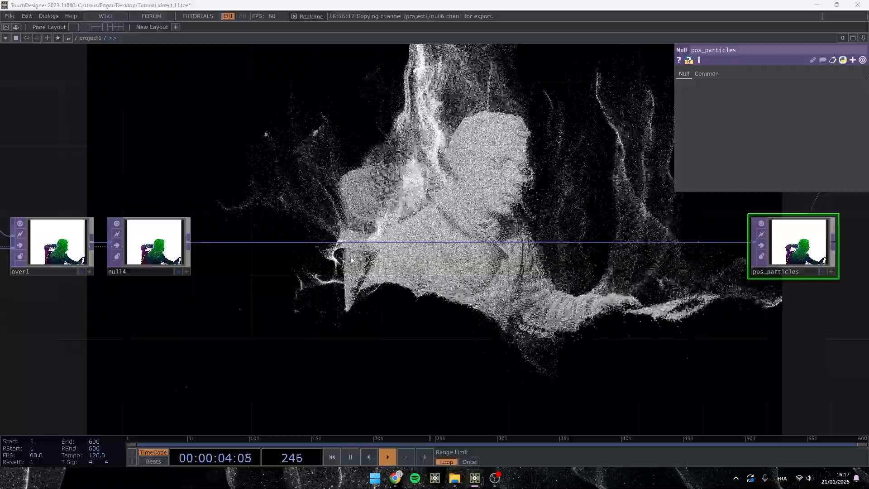
Add a Null TOP to the second output of the life component and inspect its noise image
{"action": "scroll", "coordinate": [374, 255], "scroll_direction": "down", "scroll_amount": 5}
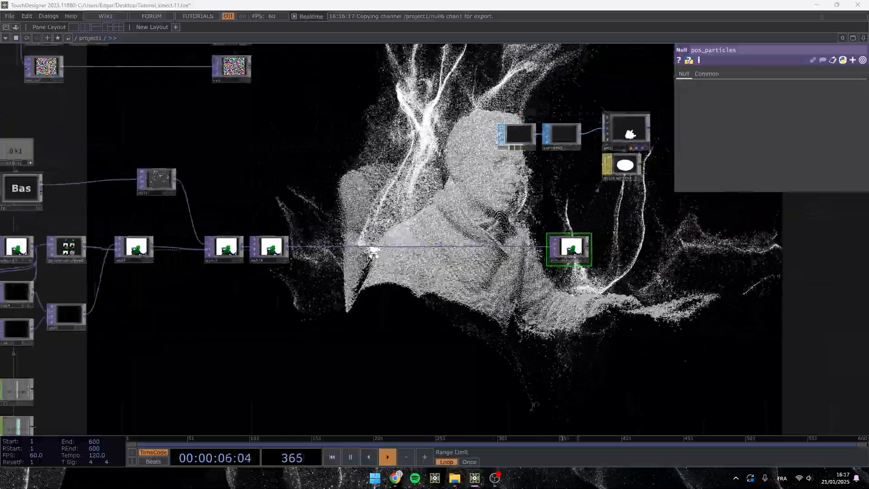
{"action": "scroll", "coordinate": [197, 237], "scroll_direction": "up", "scroll_amount": 5}
{"action": "left_click_drag", "start_coordinate": [165, 231], "coordinate": [265, 281]}
{"action": "left_click", "coordinate": [218, 239]}
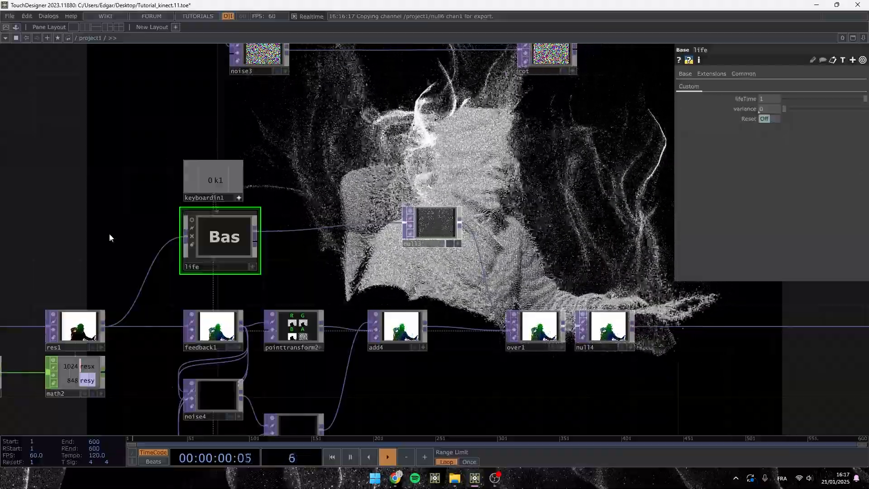
{"action": "scroll", "coordinate": [254, 245], "scroll_direction": "up", "scroll_amount": 5}
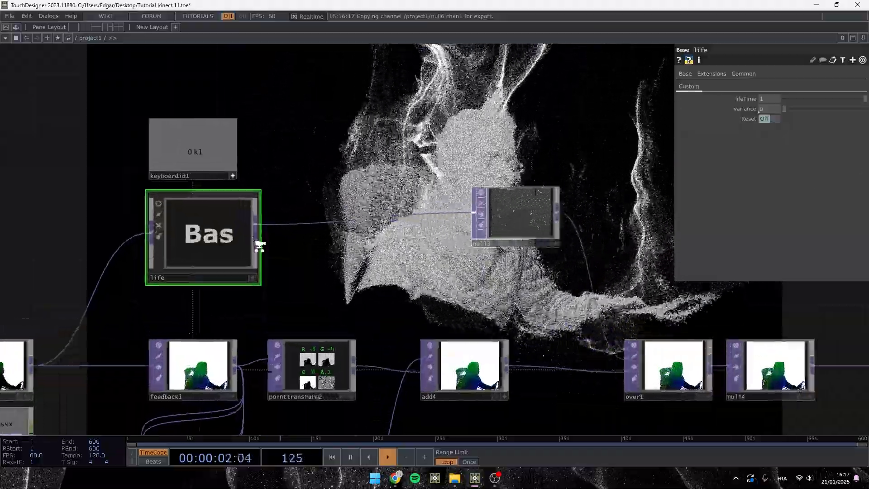
{"action": "right_click", "coordinate": [256, 243]}
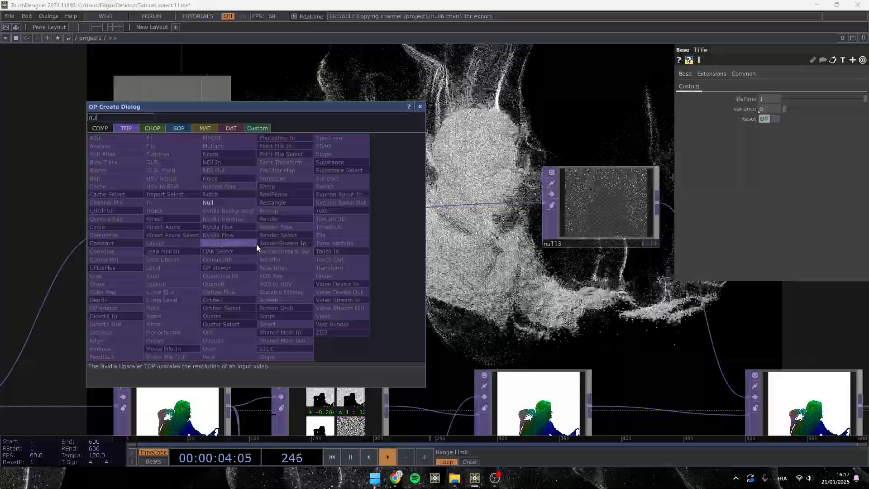
{"action": "left_click", "coordinate": [229, 203]}
{"action": "left_click", "coordinate": [330, 252]}
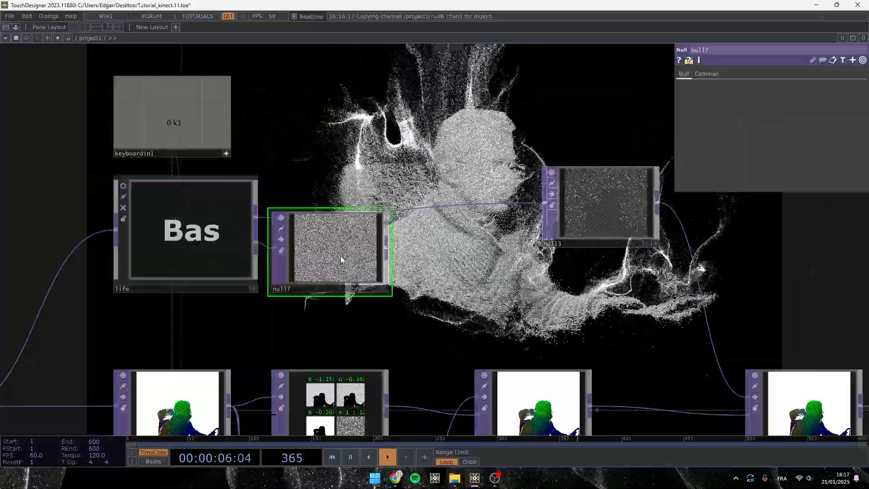
{"action": "scroll", "coordinate": [373, 306], "scroll_direction": "up", "scroll_amount": 10}
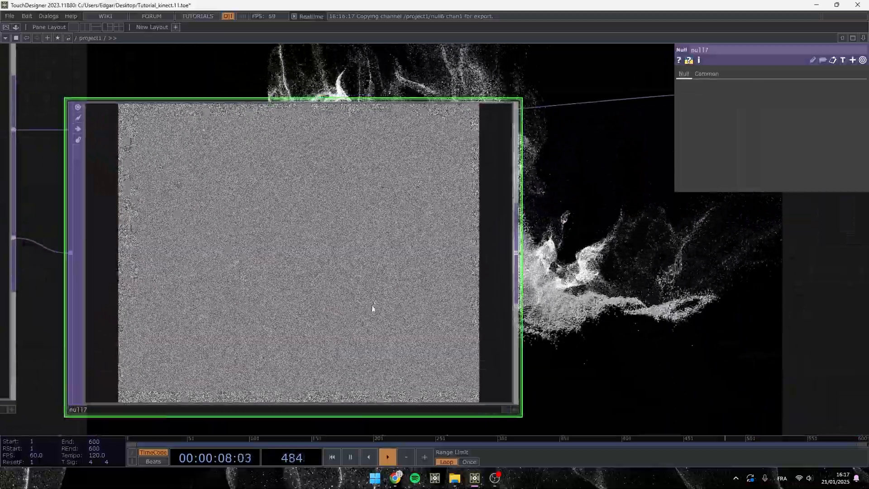
{"action": "scroll", "coordinate": [252, 246], "scroll_direction": "down", "scroll_amount": 10}
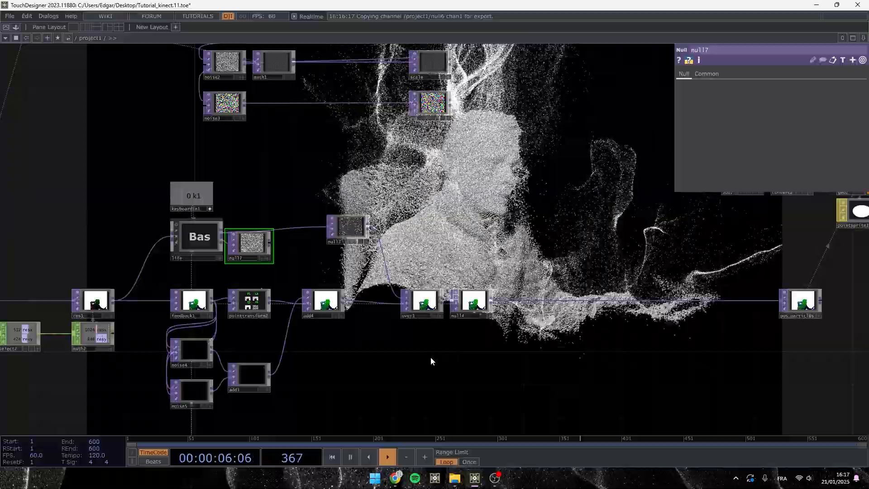
Create a Select TOP below null4 and set its source TOP to null7
{"action": "key", "text": "Tab"}
{"action": "type", "text": "sel"}
{"action": "left_click", "coordinate": [447, 403]}
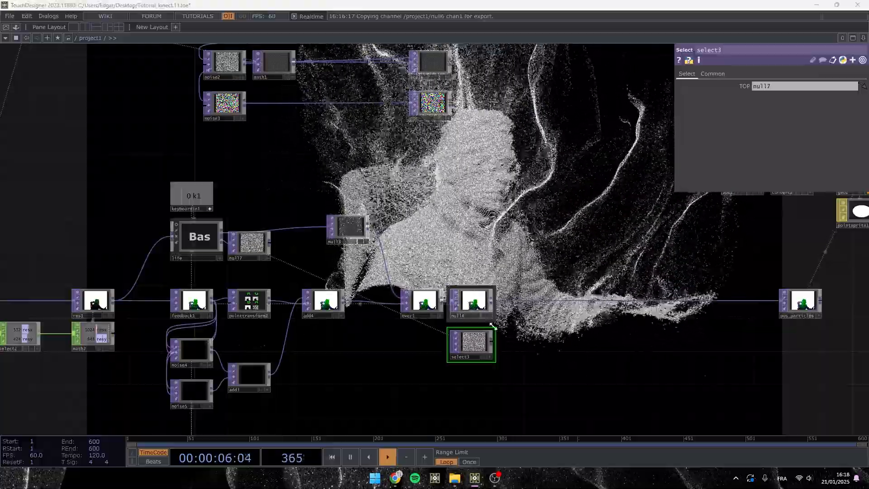
{"action": "left_click_drag", "start_coordinate": [575, 381], "coordinate": [477, 325]}
{"action": "scroll", "coordinate": [407, 286], "scroll_direction": "up", "scroll_amount": 3}
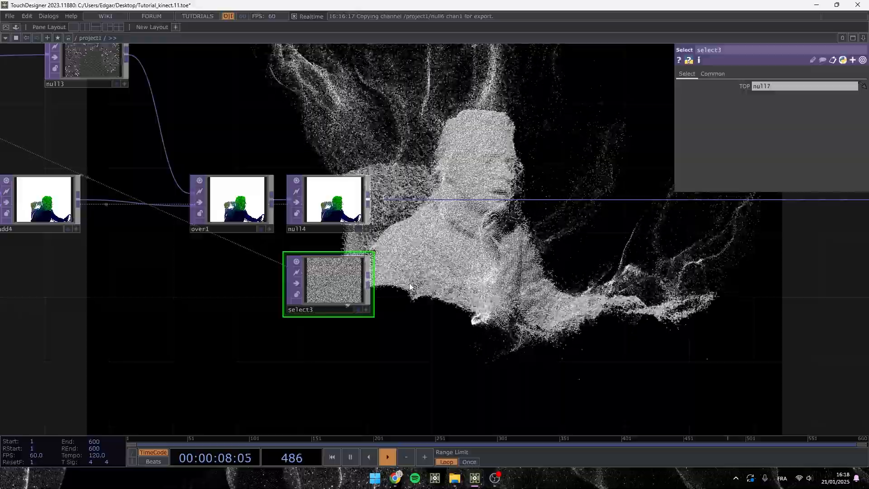
{"action": "left_click_drag", "start_coordinate": [528, 332], "coordinate": [369, 257]}
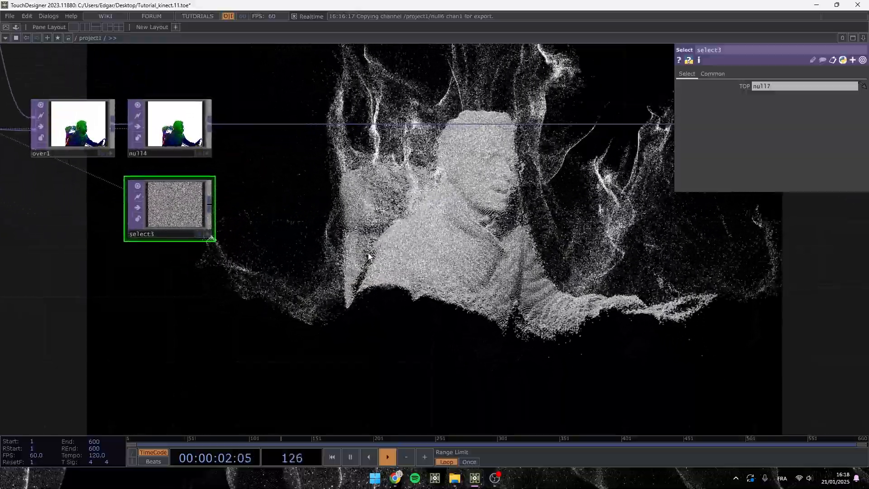
Switch to the browser and review the Colour Lover Palette Picker asset page, including its New, Random, Hue and Favorites sections
{"action": "left_click", "coordinate": [395, 478]}
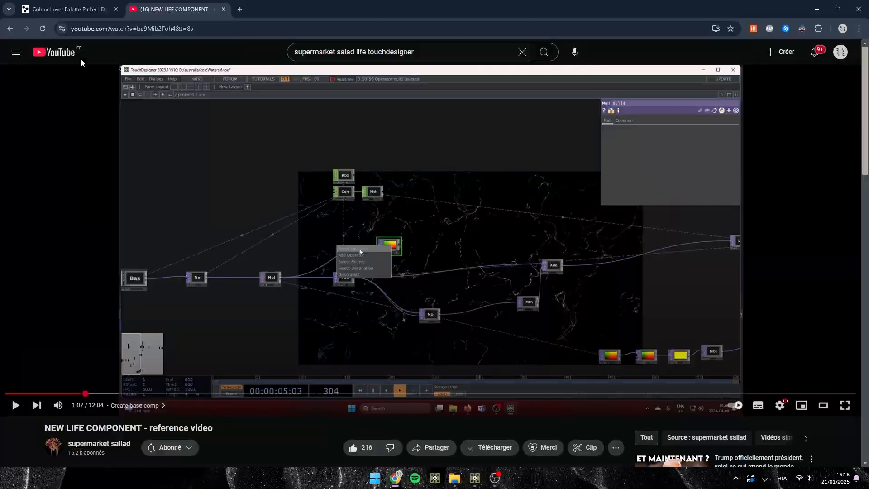
{"action": "left_click", "coordinate": [78, 13]}
{"action": "scroll", "coordinate": [254, 257], "scroll_direction": "down", "scroll_amount": 3}
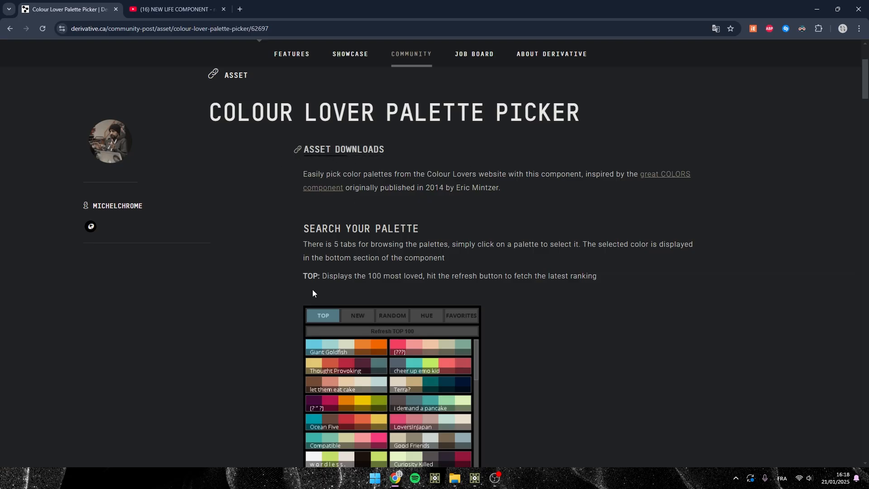
{"action": "scroll", "coordinate": [296, 281], "scroll_direction": "down", "scroll_amount": 10}
{"action": "scroll", "coordinate": [296, 281], "scroll_direction": "up", "scroll_amount": 13}
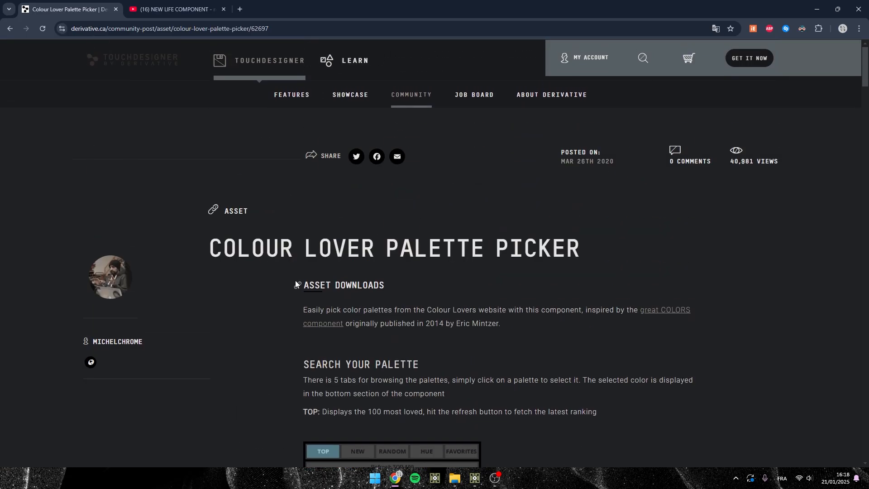
{"action": "scroll", "coordinate": [296, 284], "scroll_direction": "down", "scroll_amount": 8}
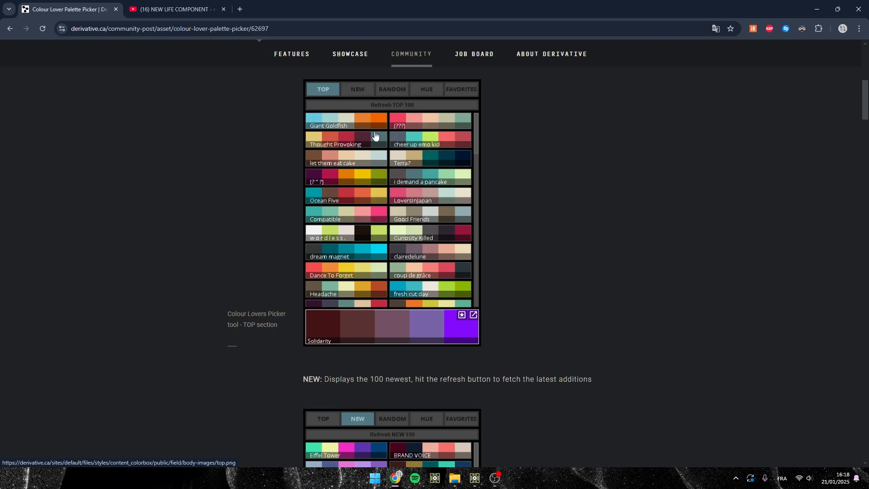
{"action": "scroll", "coordinate": [367, 238], "scroll_direction": "down", "scroll_amount": 14}
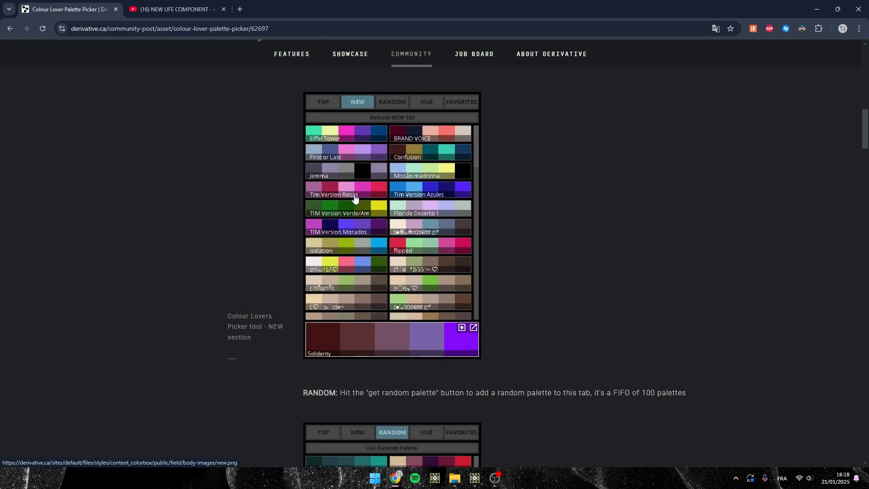
{"action": "scroll", "coordinate": [366, 279], "scroll_direction": "down", "scroll_amount": 15}
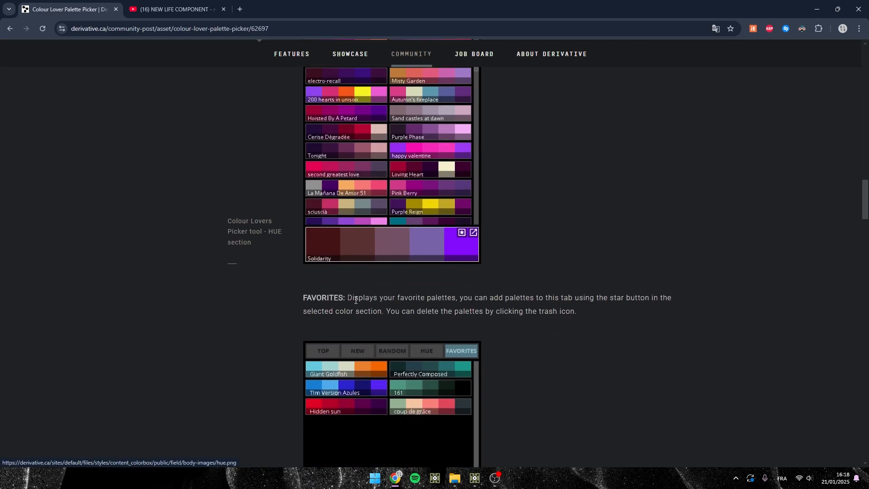
{"action": "scroll", "coordinate": [367, 181], "scroll_direction": "up", "scroll_amount": 11}
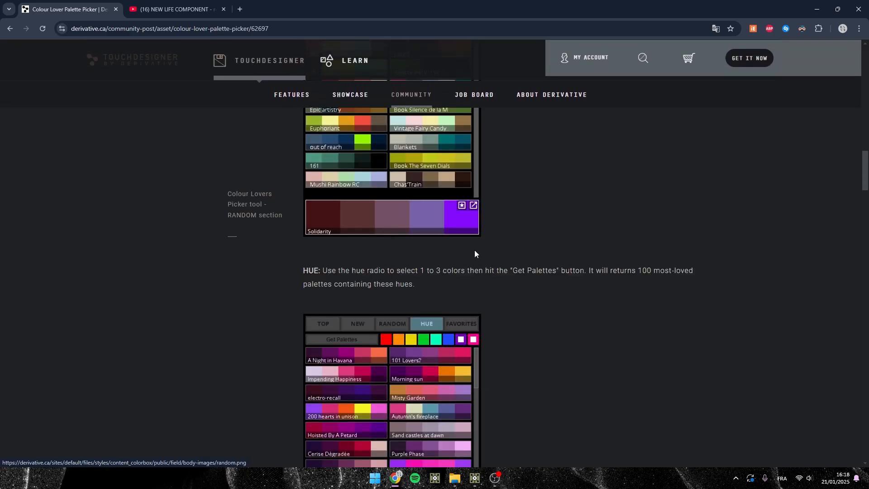
{"action": "scroll", "coordinate": [446, 245], "scroll_direction": "down", "scroll_amount": 2}
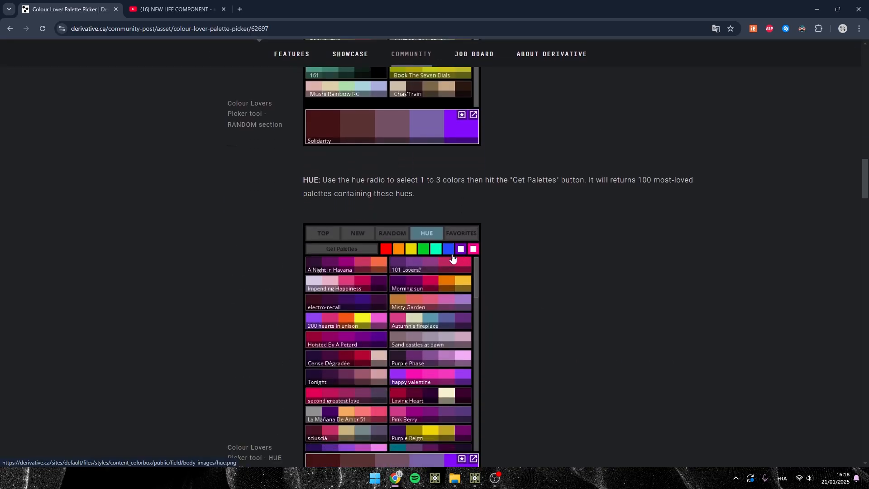
{"action": "scroll", "coordinate": [430, 252], "scroll_direction": "down", "scroll_amount": 2}
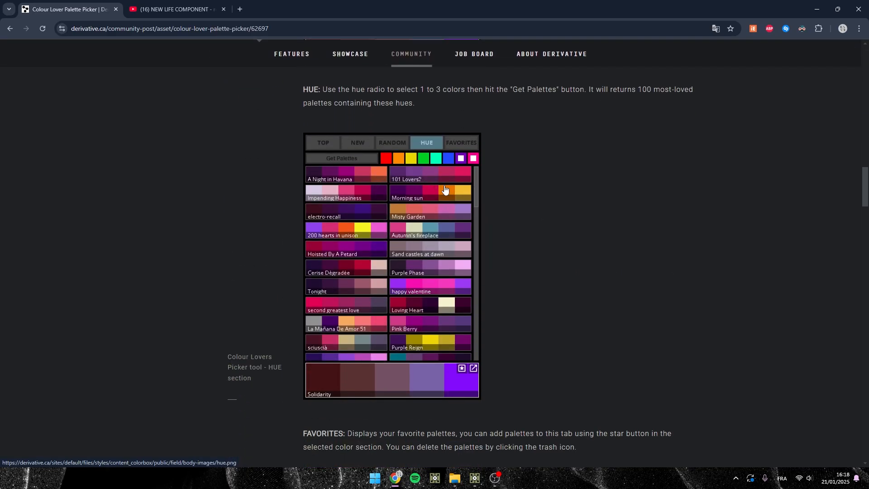
{"action": "left_click", "coordinate": [817, 11]}
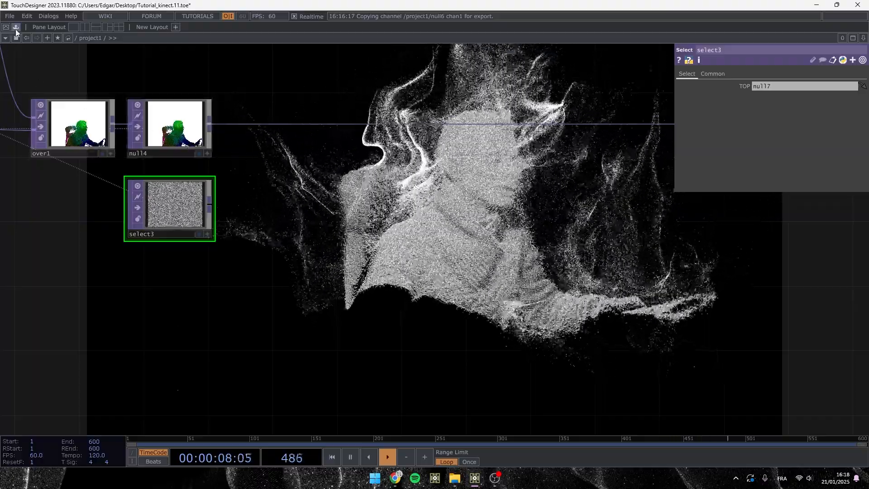
Add the colour_lovers_picker component from the Colors folder of My Components and place it below select3
{"action": "left_click", "coordinate": [16, 27]}
{"action": "left_click", "coordinate": [40, 110]}
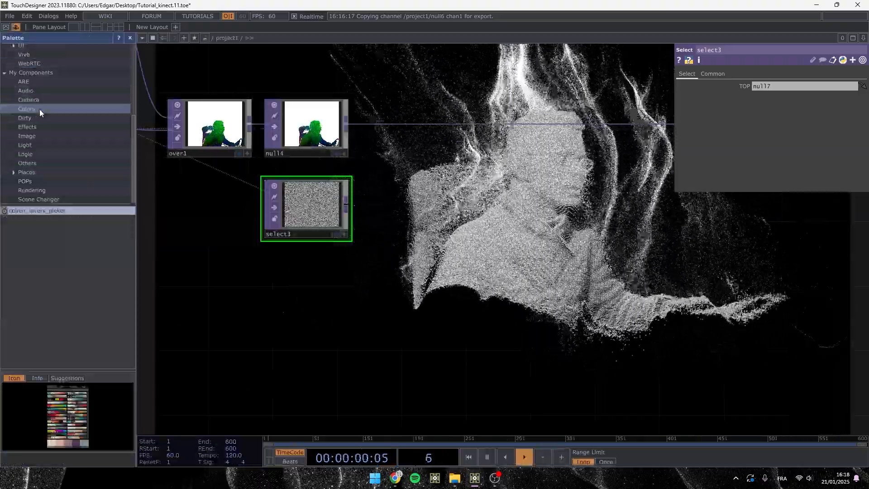
{"action": "left_click_drag", "start_coordinate": [39, 210], "coordinate": [362, 337]}
{"action": "left_click_drag", "start_coordinate": [503, 289], "coordinate": [502, 255]}
{"action": "scroll", "coordinate": [470, 181], "scroll_direction": "down", "scroll_amount": 3}
{"action": "left_click_drag", "start_coordinate": [407, 210], "coordinate": [348, 265]}
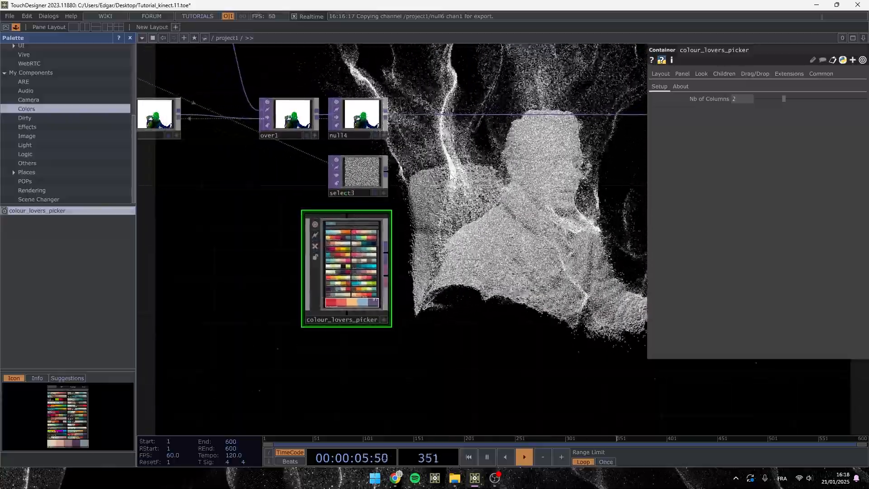
Create a Lookup TOP, connecting select3 to its first input and colour_lovers_picker to its second
{"action": "key", "text": "Tab"}
{"action": "left_click", "coordinate": [350, 213]}
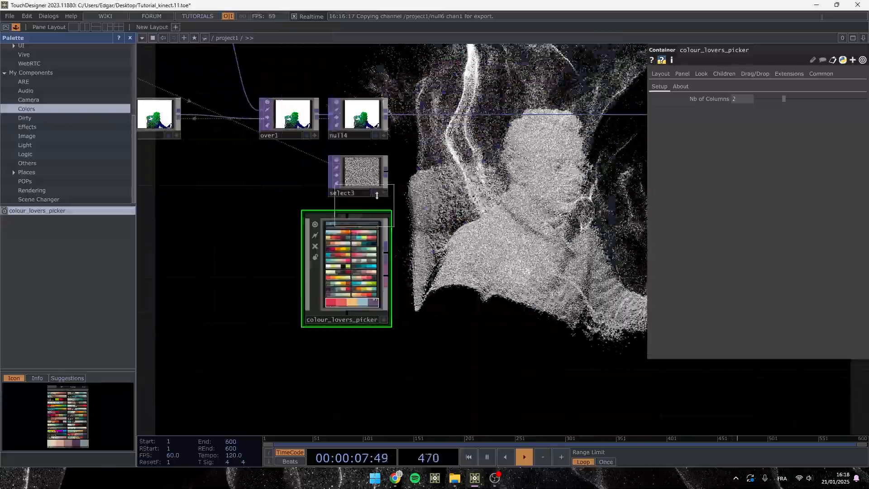
{"action": "left_click", "coordinate": [470, 180]}
{"action": "scroll", "coordinate": [393, 167], "scroll_direction": "up", "scroll_amount": 3}
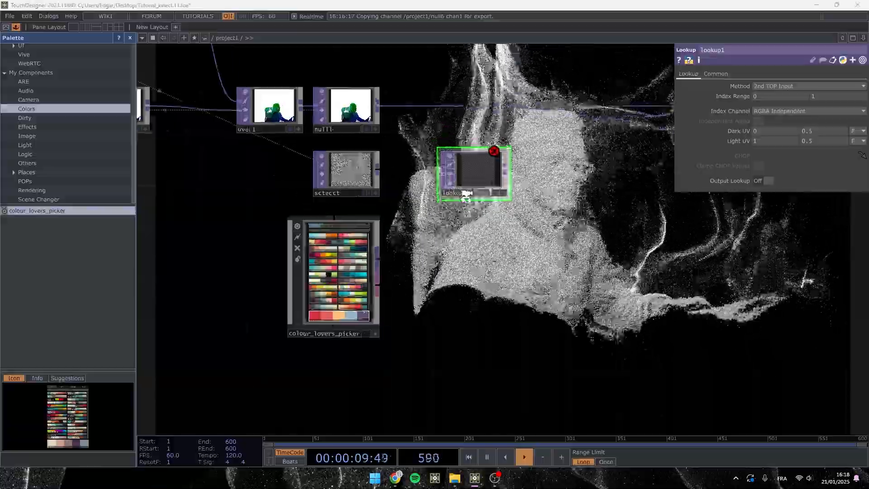
{"action": "left_click_drag", "start_coordinate": [355, 165], "coordinate": [436, 159]}
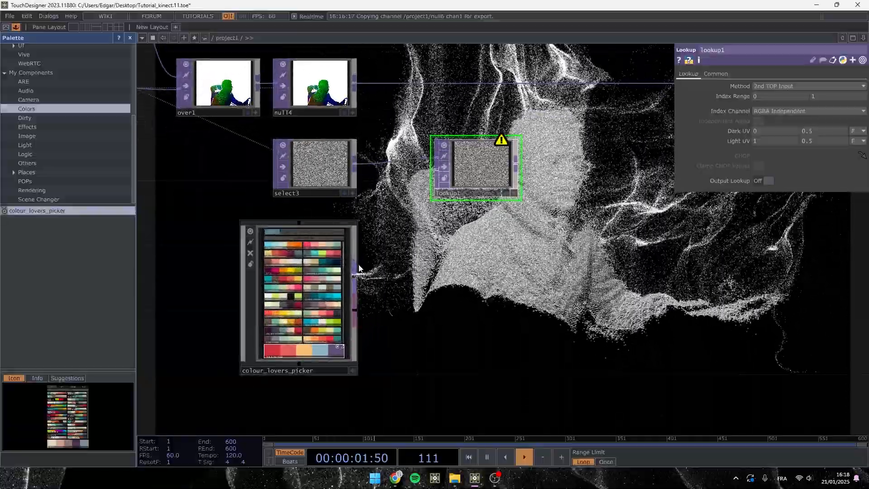
{"action": "left_click_drag", "start_coordinate": [355, 277], "coordinate": [437, 168]}
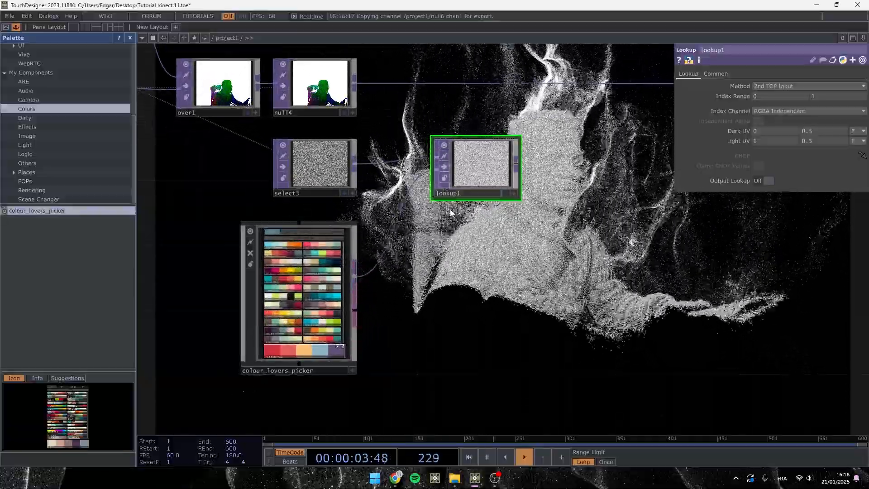
Compare the lookup1 output image with select3 and check the operator information of select3
{"action": "scroll", "coordinate": [466, 176], "scroll_direction": "up", "scroll_amount": 5}
{"action": "scroll", "coordinate": [493, 210], "scroll_direction": "down", "scroll_amount": 5}
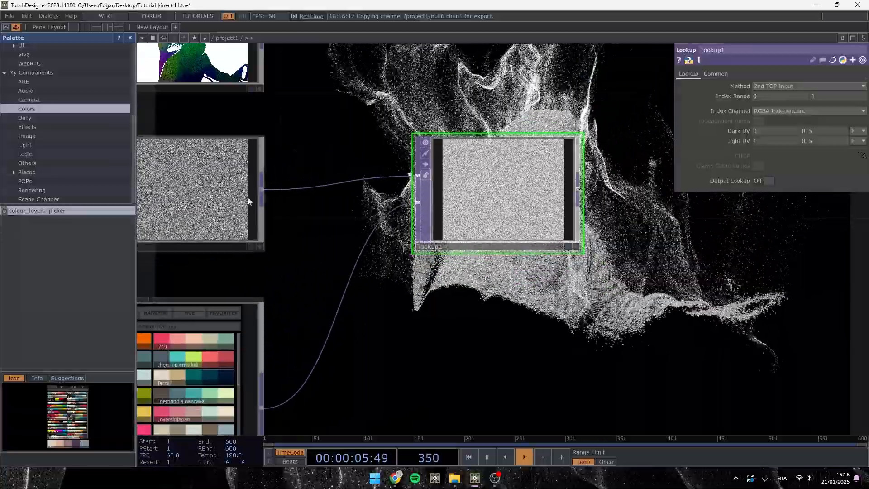
{"action": "middle_click", "coordinate": [209, 206]}
{"action": "left_click", "coordinate": [474, 331]}
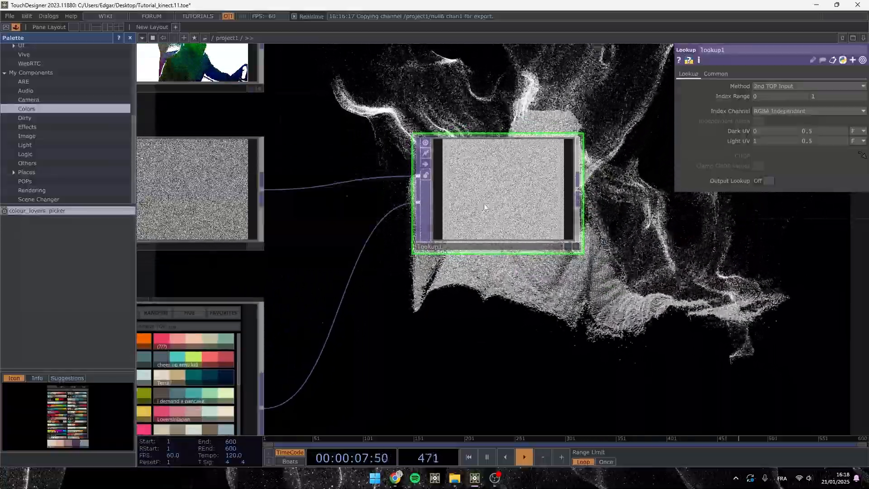
{"action": "scroll", "coordinate": [487, 207], "scroll_direction": "up", "scroll_amount": 5}
{"action": "scroll", "coordinate": [489, 216], "scroll_direction": "down", "scroll_amount": 5}
{"action": "left_click", "coordinate": [209, 208]}
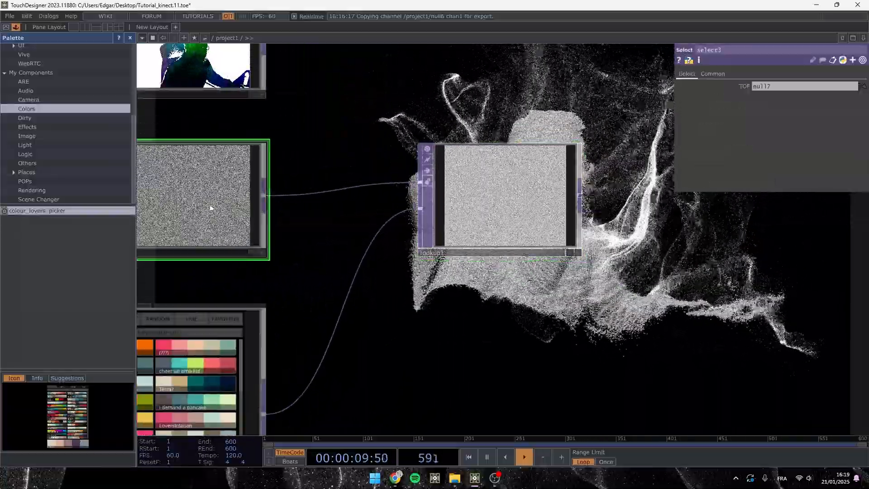
{"action": "middle_click", "coordinate": [185, 202]}
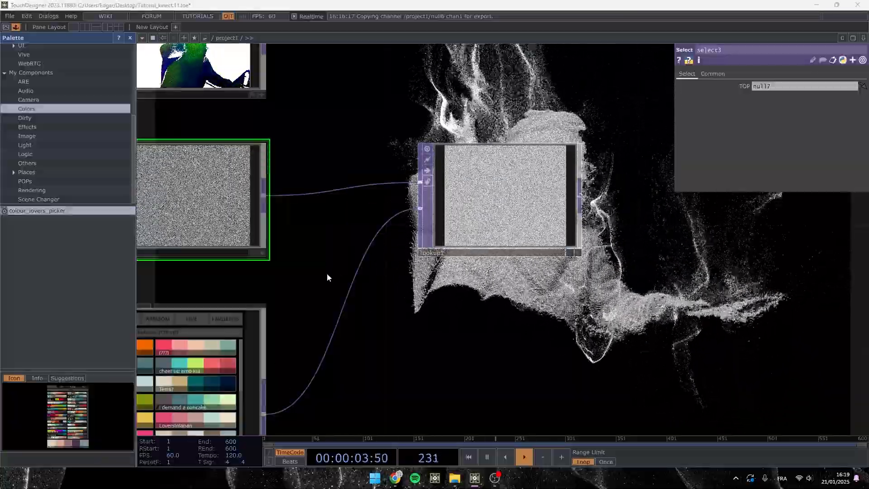
Set the pixel format of select3 to 32-bit float (RGBA)
{"action": "left_click", "coordinate": [712, 73]}
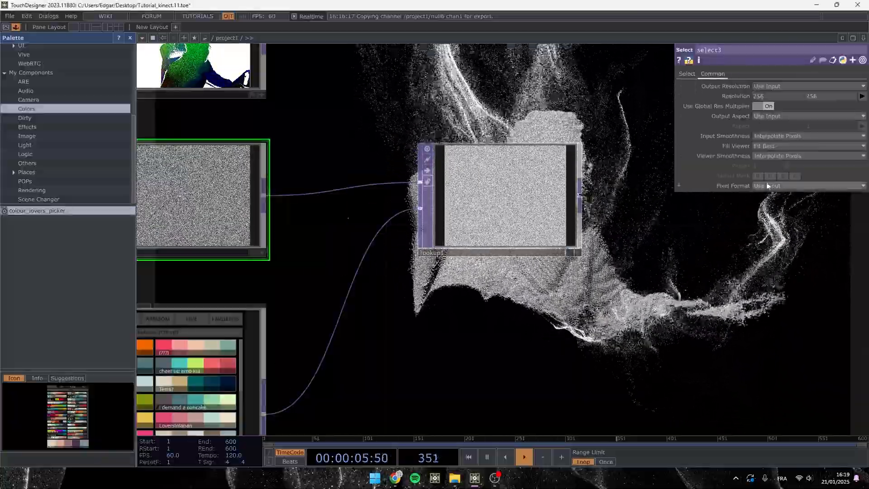
{"action": "left_click", "coordinate": [779, 186]}
{"action": "left_click", "coordinate": [768, 231]}
{"action": "scroll", "coordinate": [521, 226], "scroll_direction": "up", "scroll_amount": 5}
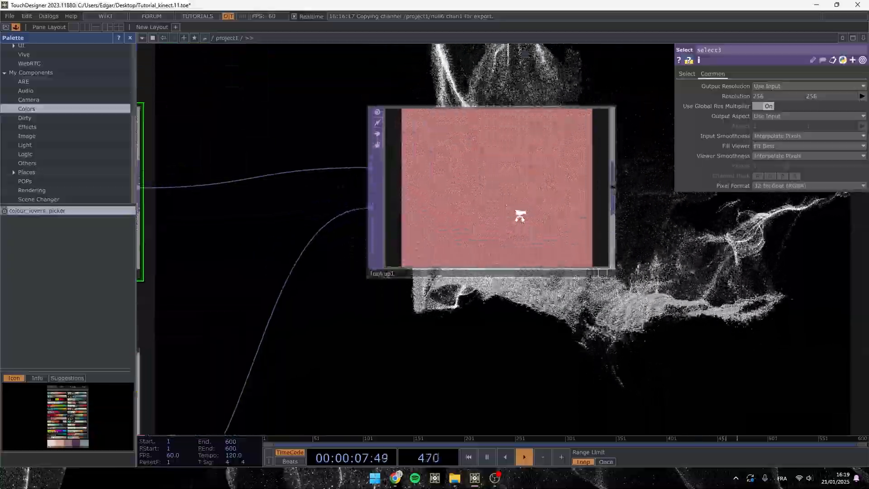
{"action": "scroll", "coordinate": [520, 244], "scroll_direction": "down", "scroll_amount": 8}
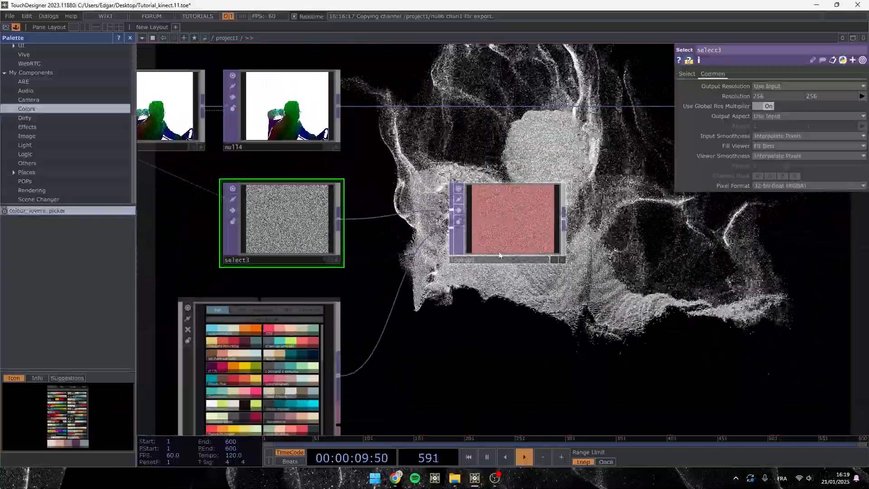
{"action": "left_click_drag", "start_coordinate": [392, 266], "coordinate": [433, 174]}
{"action": "left_click_drag", "start_coordinate": [430, 187], "coordinate": [421, 217]}
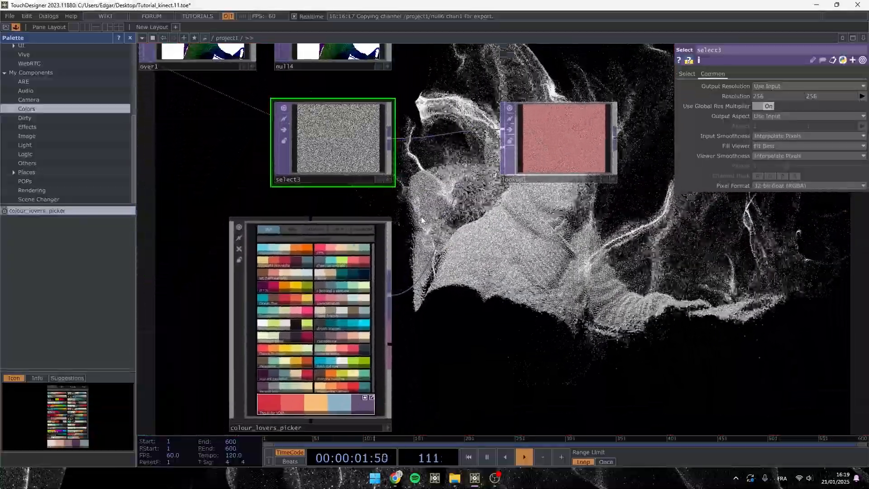
Pause the timeline and set both the input smoothness and viewer smoothness of lookup1 to Nearest Pixel
{"action": "key", "text": "space"}
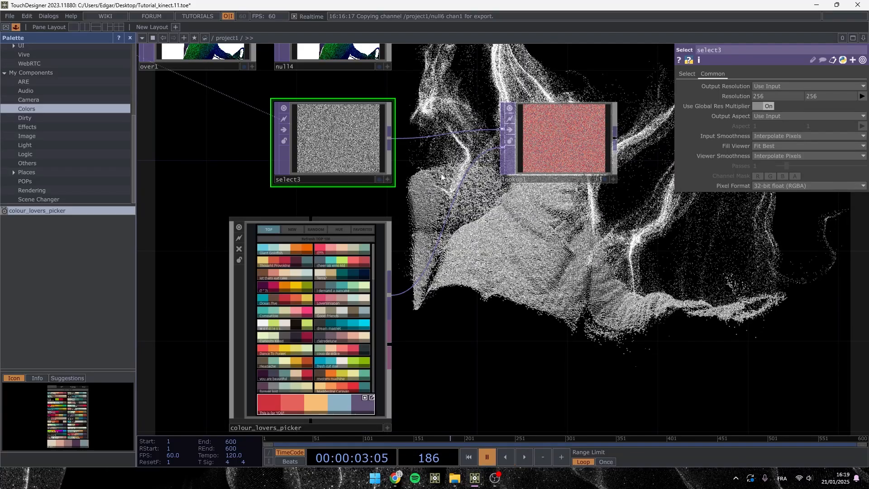
{"action": "scroll", "coordinate": [441, 173], "scroll_direction": "up", "scroll_amount": 5}
{"action": "scroll", "coordinate": [500, 191], "scroll_direction": "down", "scroll_amount": 3}
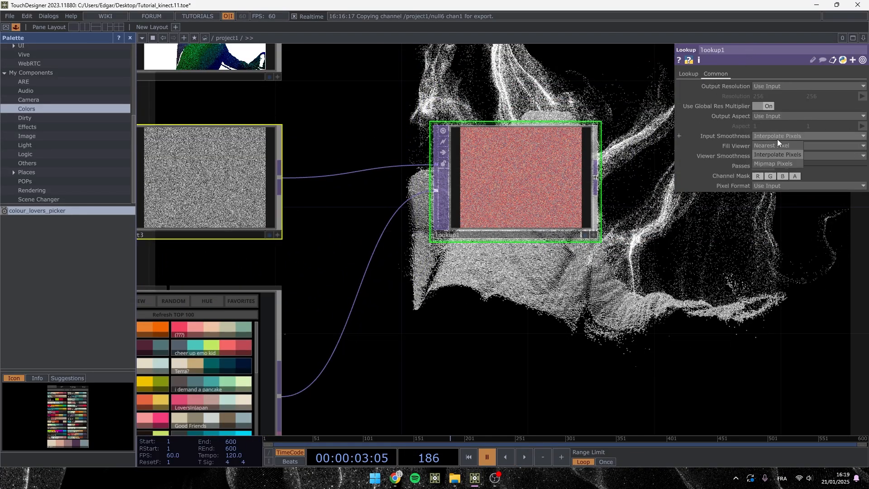
{"action": "scroll", "coordinate": [441, 238], "scroll_direction": "up", "scroll_amount": 6}
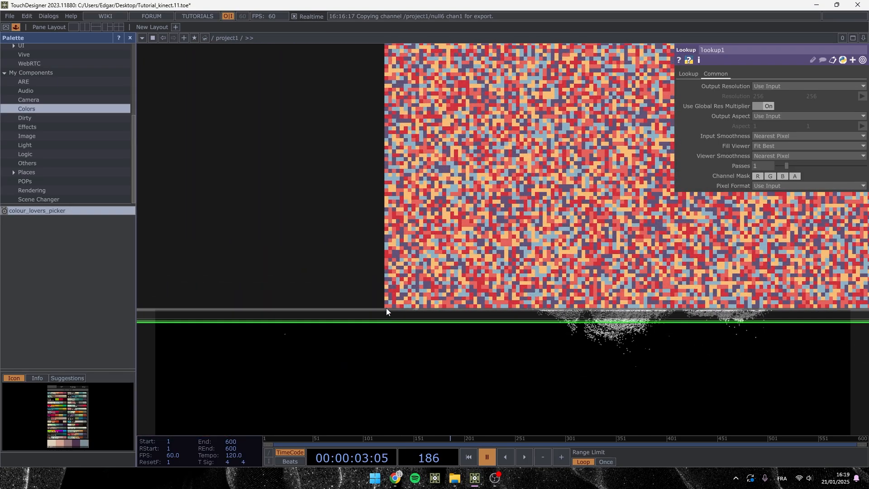
Compare the individual pixels of select3 with those of lookup1, and resume timeline playback
{"action": "scroll", "coordinate": [387, 303], "scroll_direction": "down", "scroll_amount": 6}
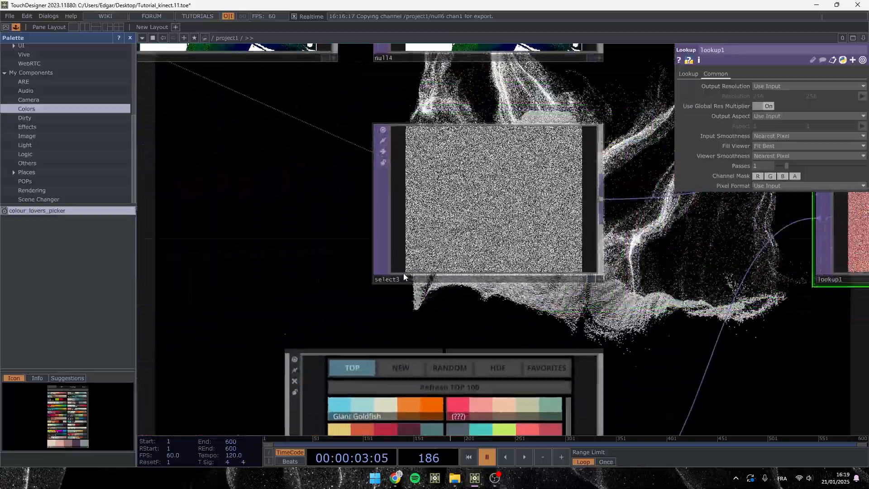
{"action": "scroll", "coordinate": [404, 277], "scroll_direction": "up", "scroll_amount": 5}
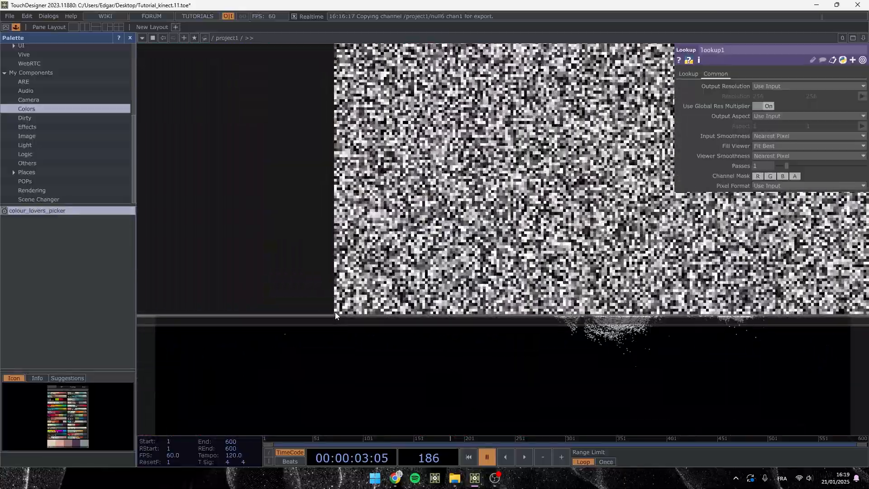
{"action": "scroll", "coordinate": [336, 312], "scroll_direction": "down", "scroll_amount": 7}
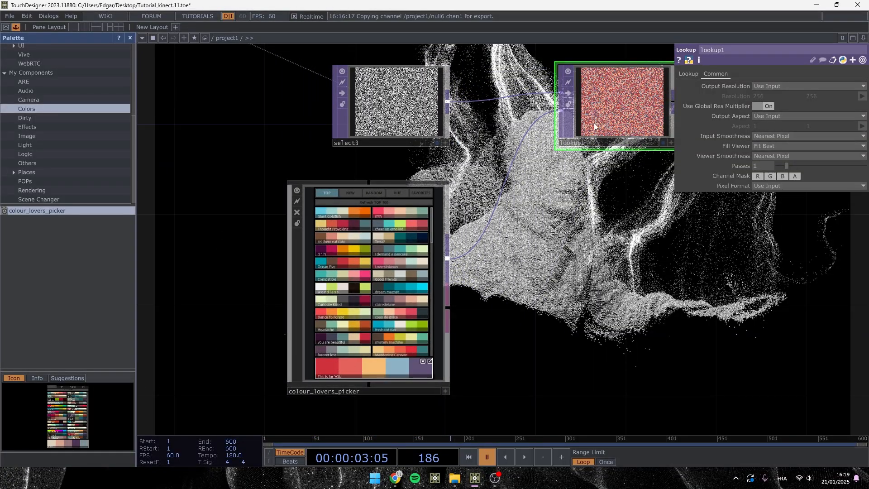
{"action": "scroll", "coordinate": [346, 159], "scroll_direction": "up", "scroll_amount": 6}
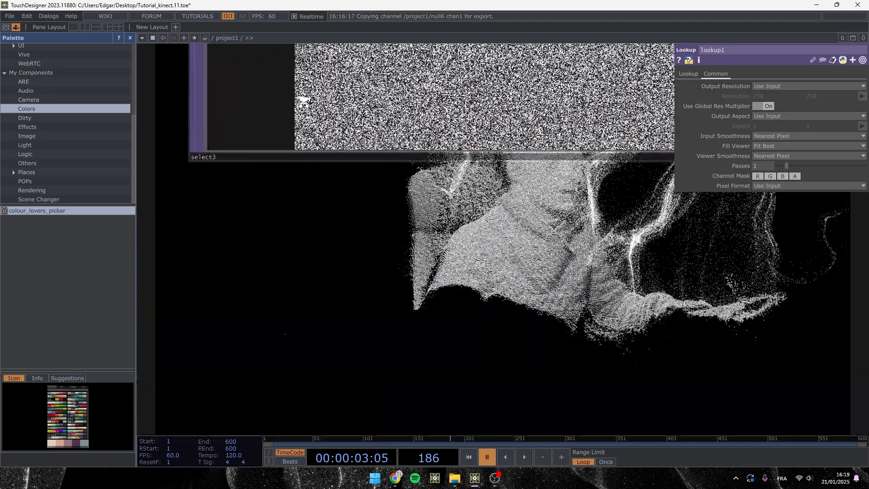
{"action": "scroll", "coordinate": [290, 194], "scroll_direction": "down", "scroll_amount": 6}
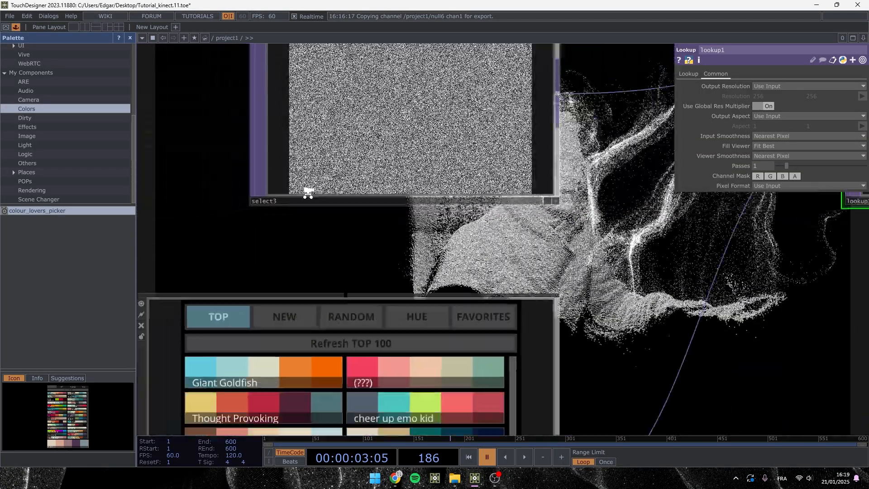
{"action": "left_click_drag", "start_coordinate": [300, 368], "coordinate": [301, 356]}
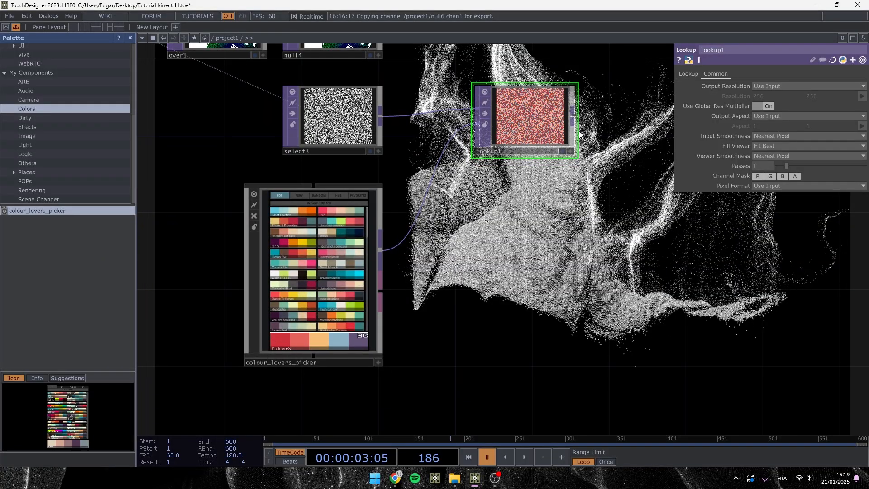
{"action": "scroll", "coordinate": [580, 134], "scroll_direction": "up", "scroll_amount": 3}
{"action": "scroll", "coordinate": [424, 239], "scroll_direction": "down", "scroll_amount": 5}
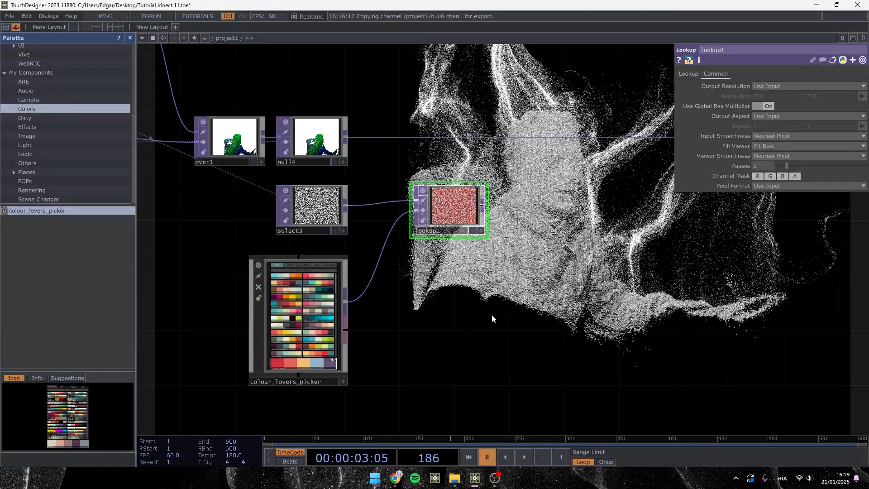
{"action": "key", "text": "space"}
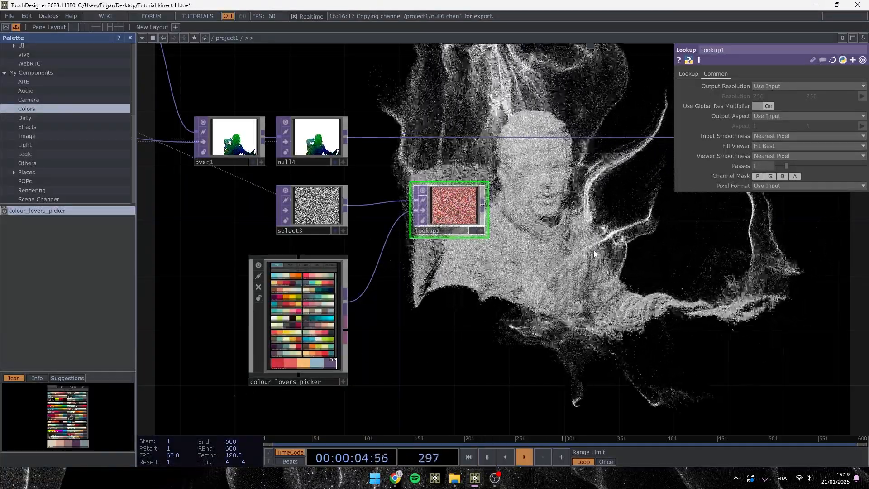
Add a Null TOP after lookup1, place it below pos_particles and rename it colors_particles
{"action": "left_click_drag", "start_coordinate": [617, 272], "coordinate": [479, 320]}
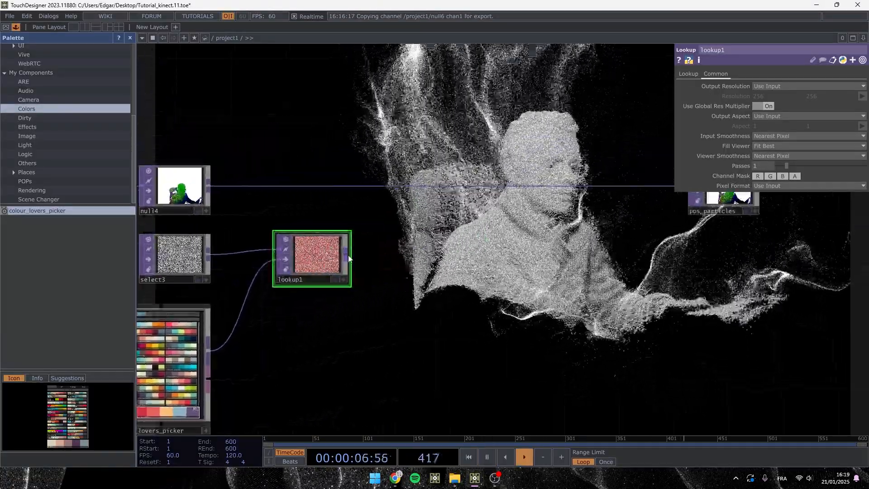
{"action": "key", "text": "Tab"}
{"action": "left_click", "coordinate": [333, 215]}
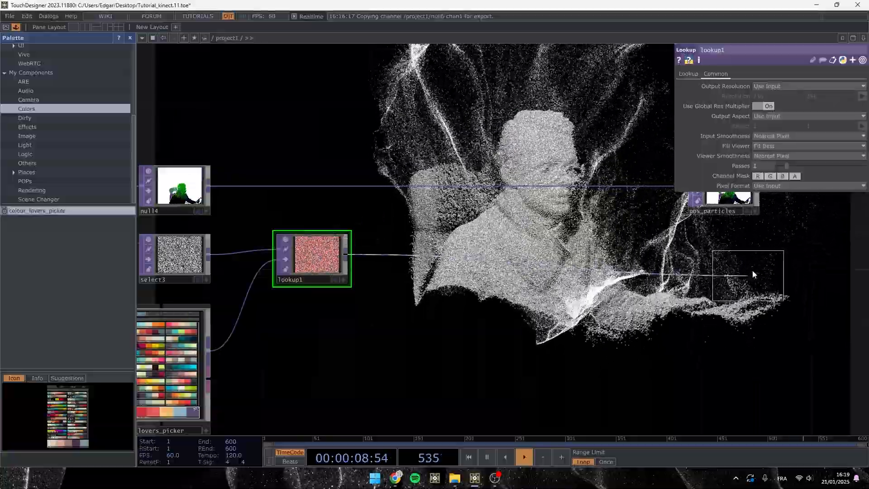
{"action": "left_click", "coordinate": [726, 254]}
{"action": "left_click_drag", "start_coordinate": [717, 252], "coordinate": [716, 265]}
{"action": "left_click", "coordinate": [713, 282]}
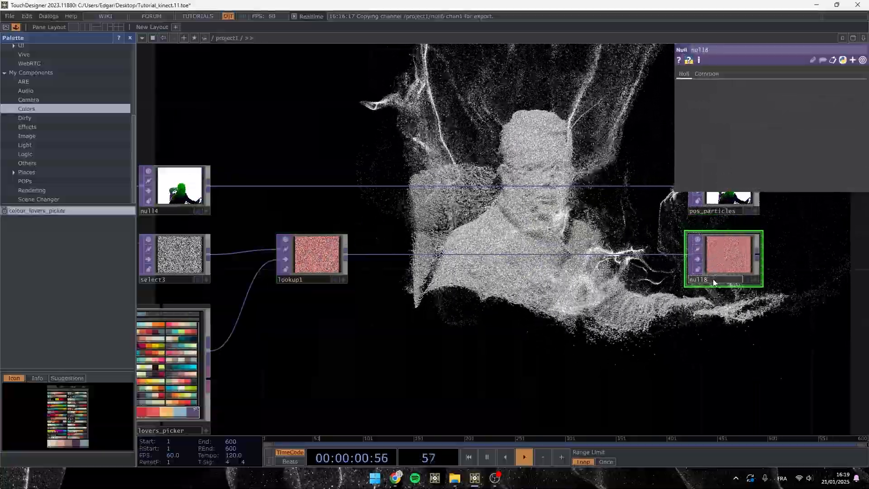
{"action": "type", "text": "colors"}
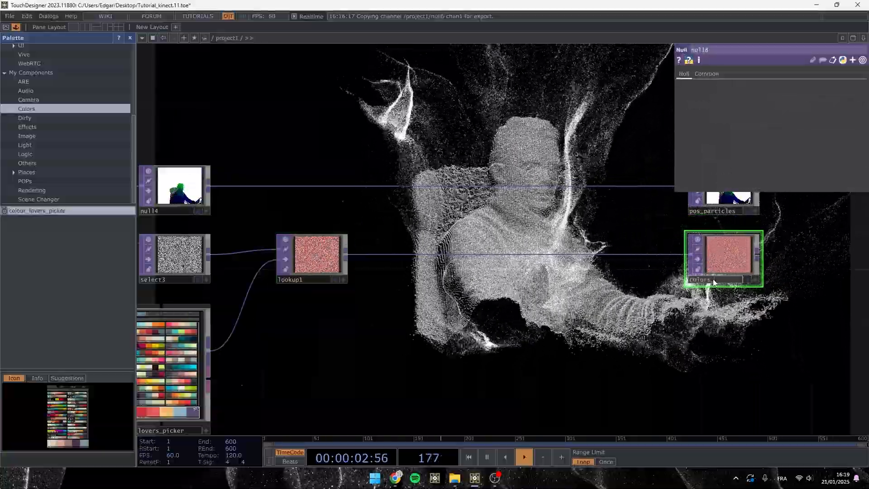
{"action": "type", "text": "_particles"}
{"action": "key", "text": "Return"}
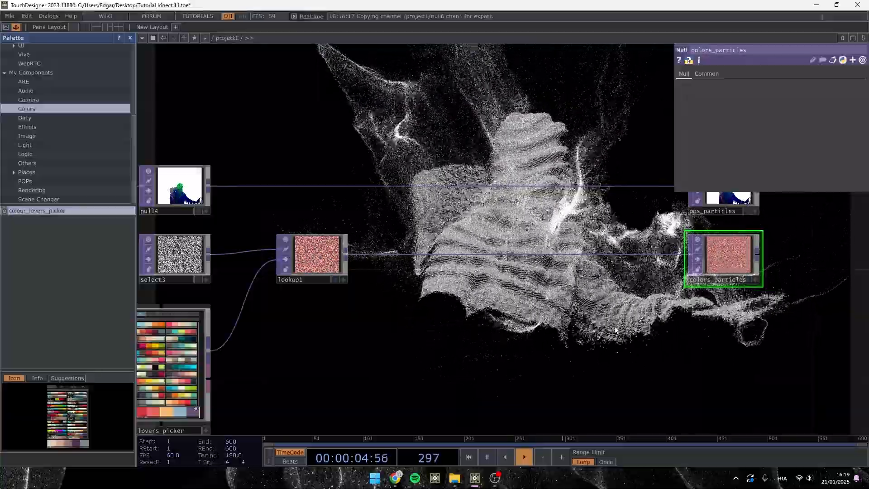
Assign colors_particles as the instance Color OP of geo2, mapping its R, G and B to r, g and b
{"action": "left_click_drag", "start_coordinate": [411, 291], "coordinate": [326, 316]}
{"action": "scroll", "coordinate": [326, 316], "scroll_direction": "down", "scroll_amount": 5}
{"action": "scroll", "coordinate": [502, 219], "scroll_direction": "up", "scroll_amount": 3}
{"action": "left_click", "coordinate": [426, 183]}
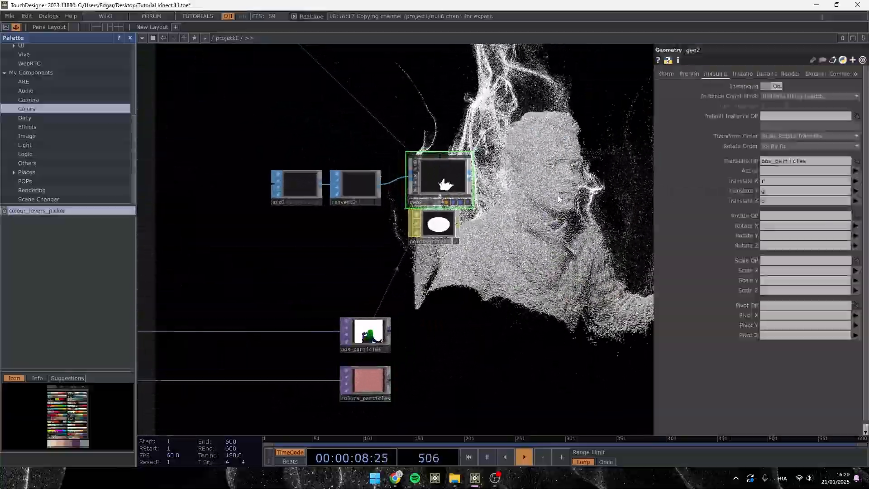
{"action": "left_click", "coordinate": [746, 74]}
{"action": "left_click_drag", "start_coordinate": [365, 383], "coordinate": [789, 360]}
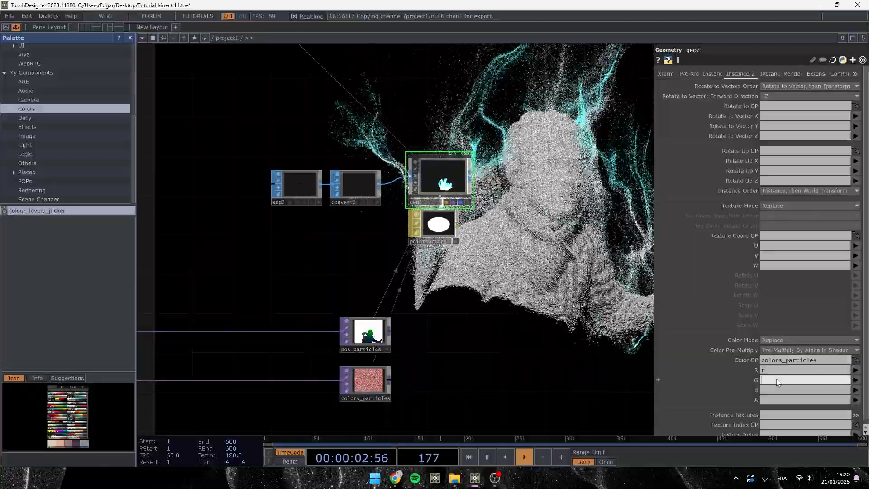
{"action": "left_click", "coordinate": [770, 389]}
{"action": "type", "text": "b"}
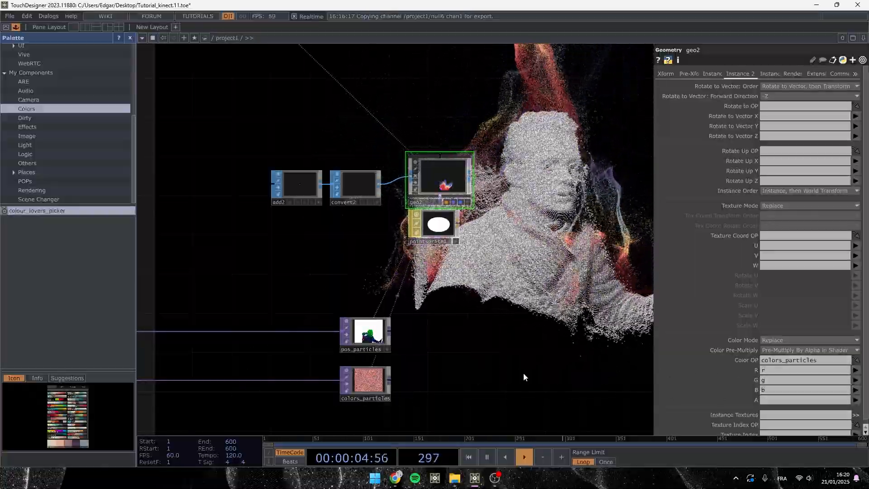
Activate colour_lovers_picker, choose the american idiot palette from its top list, and close the Palette browser
{"action": "left_click_drag", "start_coordinate": [523, 373], "coordinate": [508, 241]}
{"action": "scroll", "coordinate": [505, 254], "scroll_direction": "down", "scroll_amount": 3}
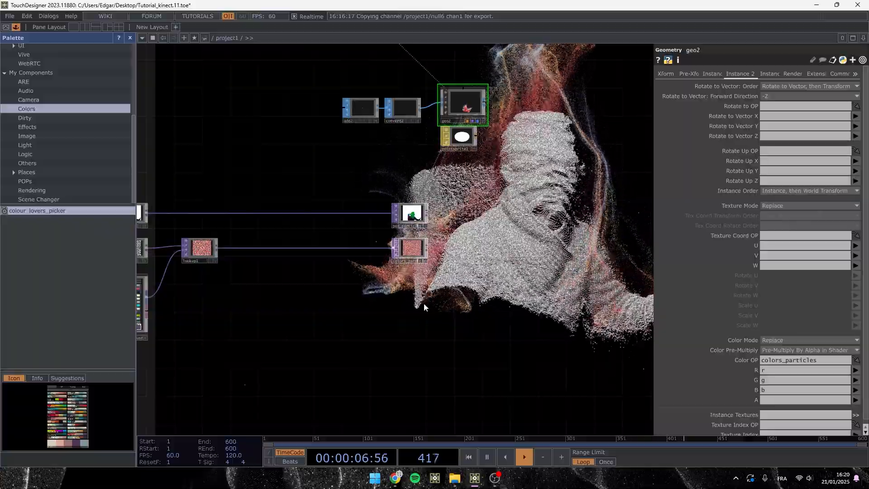
{"action": "left_click_drag", "start_coordinate": [303, 314], "coordinate": [428, 268]}
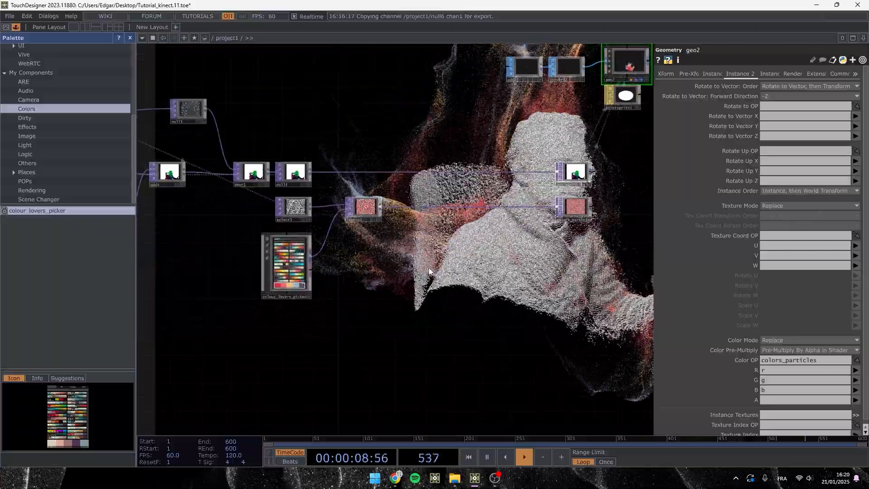
{"action": "scroll", "coordinate": [349, 229], "scroll_direction": "up", "scroll_amount": 2}
{"action": "scroll", "coordinate": [338, 260], "scroll_direction": "up", "scroll_amount": 1}
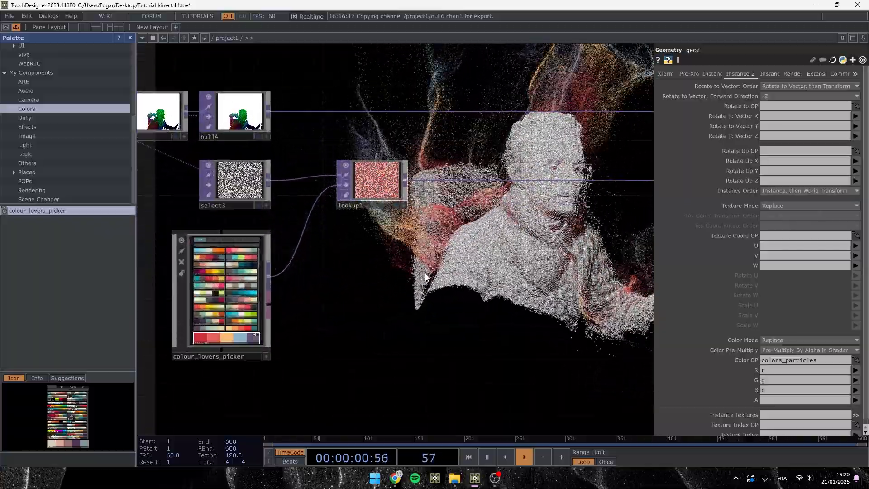
{"action": "left_click_drag", "start_coordinate": [320, 314], "coordinate": [426, 264]}
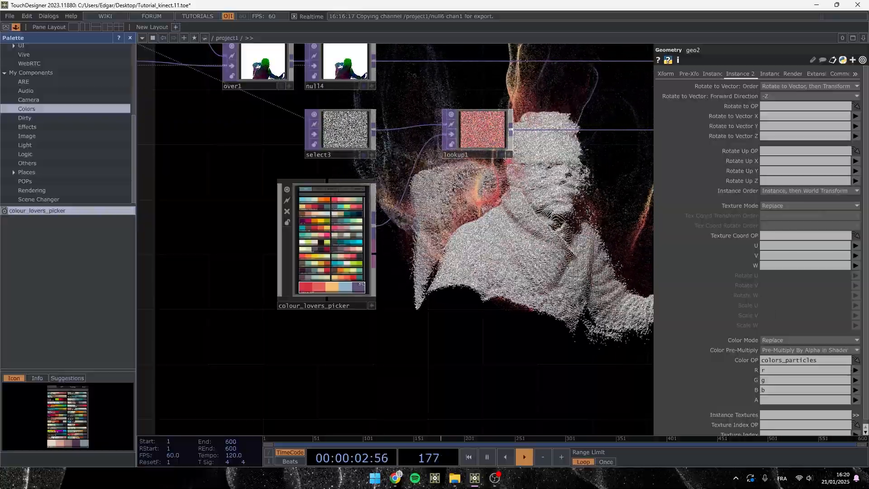
{"action": "scroll", "coordinate": [321, 258], "scroll_direction": "up", "scroll_amount": 3}
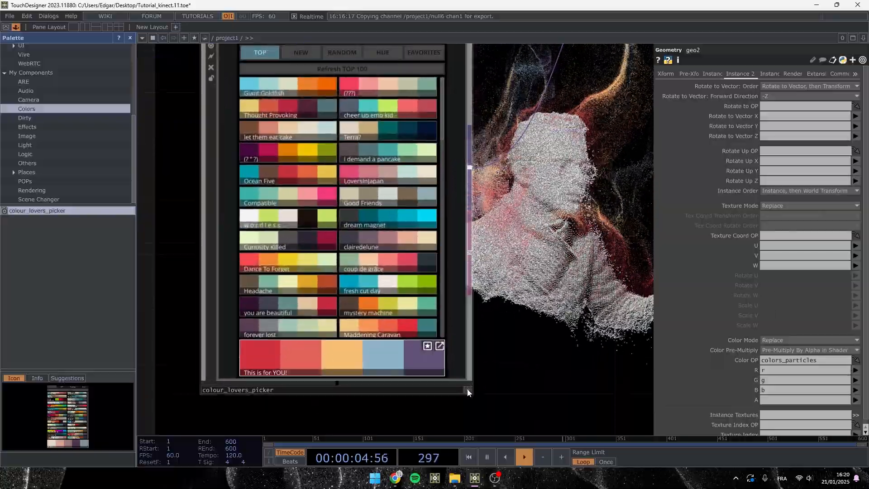
{"action": "left_click", "coordinate": [468, 390]}
{"action": "left_click_drag", "start_coordinate": [537, 287], "coordinate": [531, 315]}
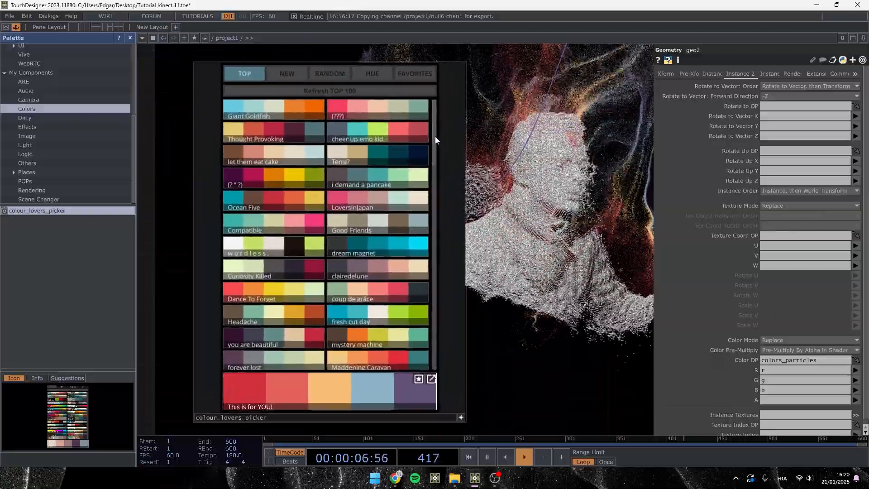
{"action": "left_click_drag", "start_coordinate": [436, 138], "coordinate": [417, 280]}
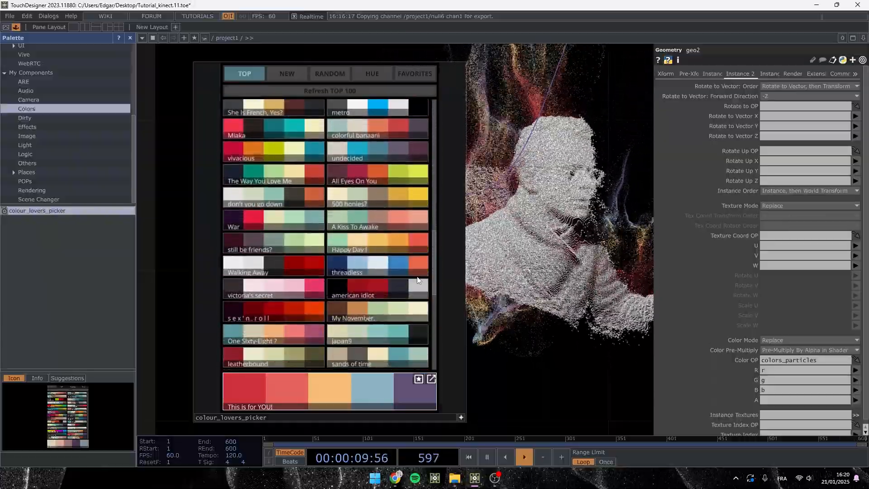
{"action": "left_click", "coordinate": [376, 284]}
{"action": "left_click_drag", "start_coordinate": [513, 275], "coordinate": [396, 240]}
{"action": "left_click", "coordinate": [344, 381]}
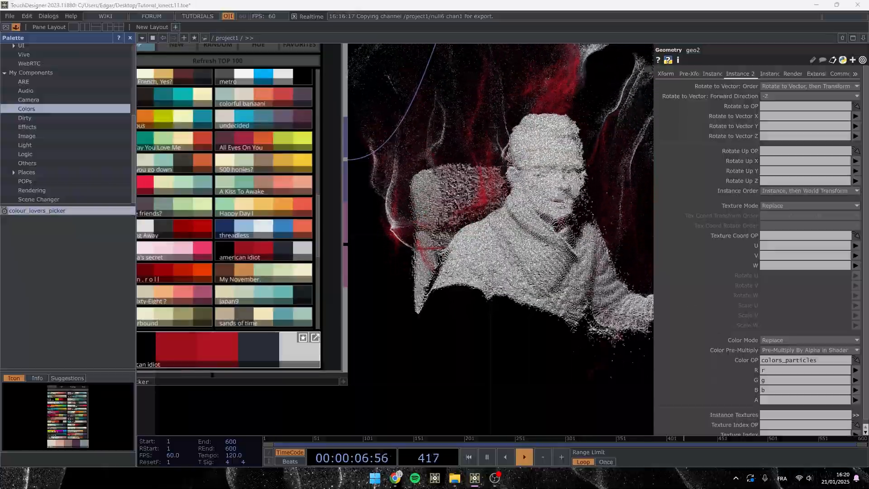
{"action": "scroll", "coordinate": [459, 252], "scroll_direction": "down", "scroll_amount": 5}
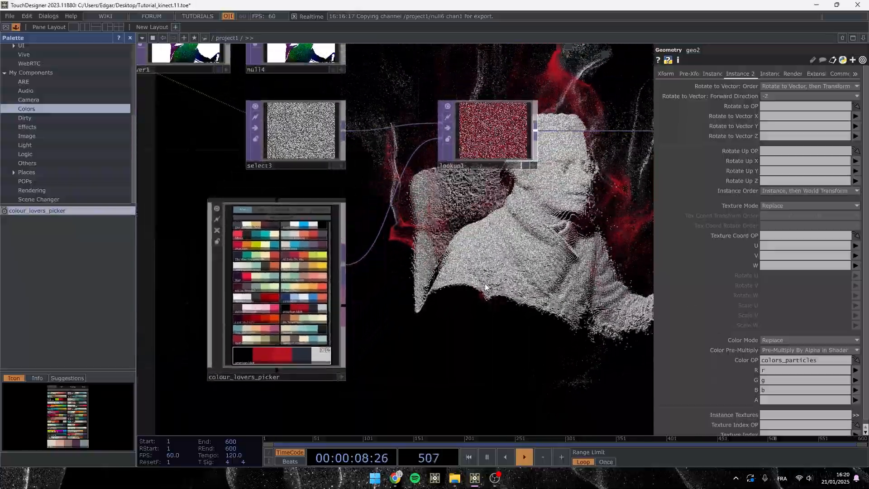
{"action": "left_click", "coordinate": [130, 38]}
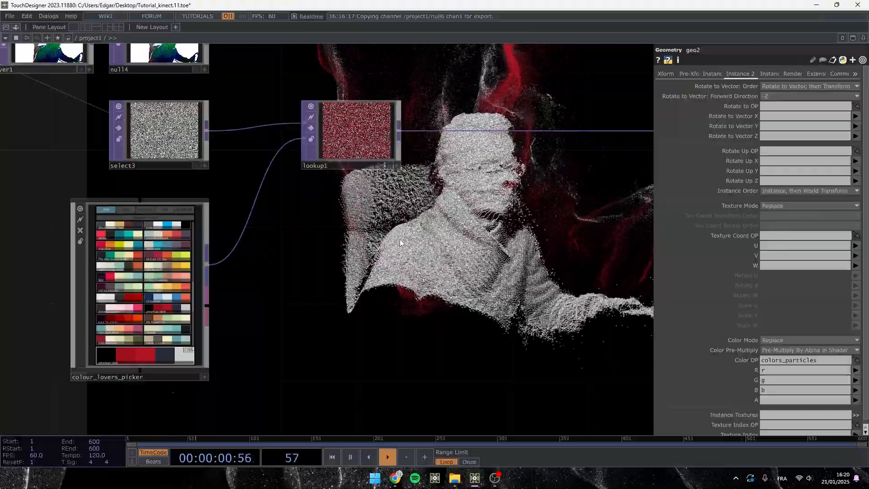
Insert a Level TOP between select3 and lookup1 and set its Invert to 1
{"action": "left_click_drag", "start_coordinate": [395, 156], "coordinate": [564, 141]}
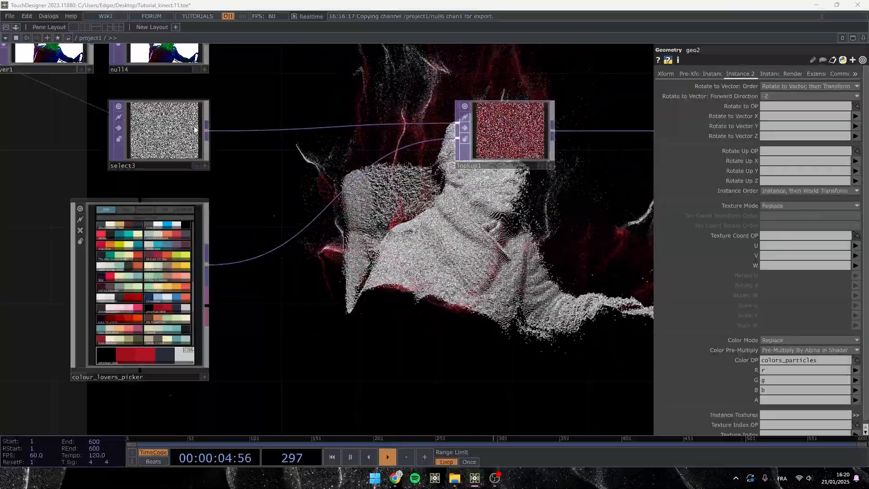
{"action": "key", "text": "Tab"}
{"action": "type", "text": "level"}
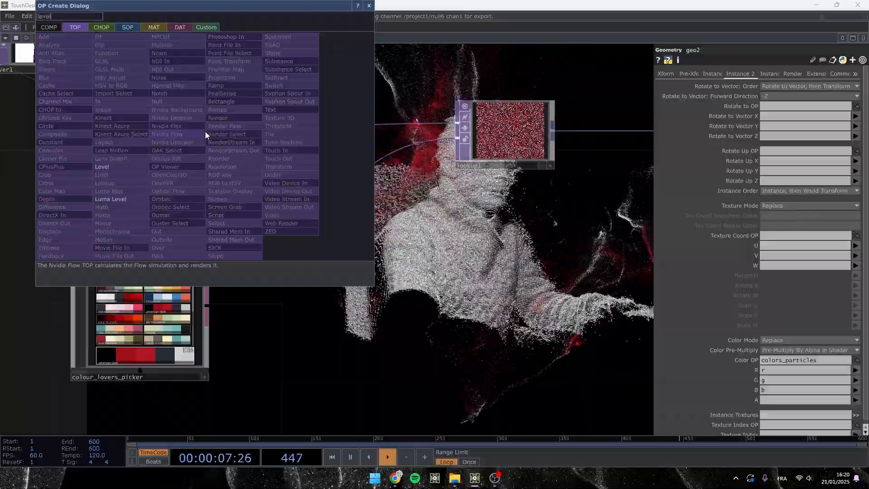
{"action": "key", "text": "Return"}
{"action": "left_click_drag", "start_coordinate": [205, 134], "coordinate": [300, 135]}
{"action": "left_click_drag", "start_coordinate": [461, 293], "coordinate": [444, 257]}
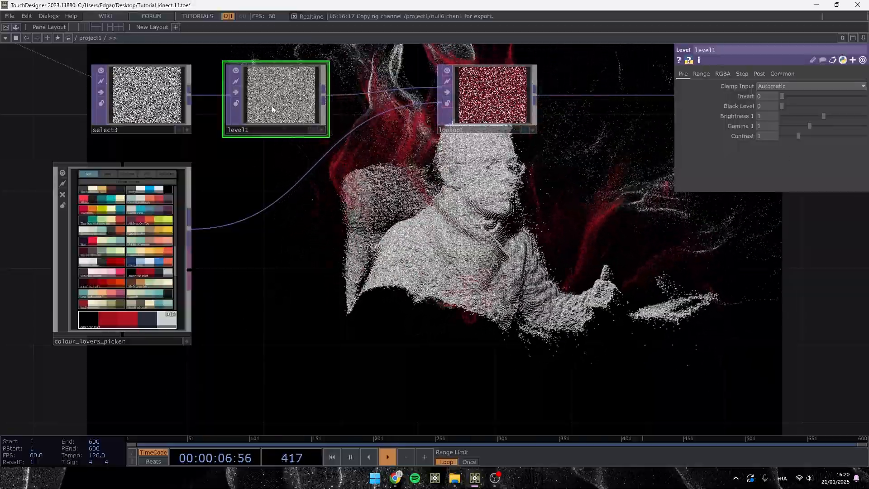
{"action": "left_click_drag", "start_coordinate": [783, 96], "coordinate": [865, 96]}
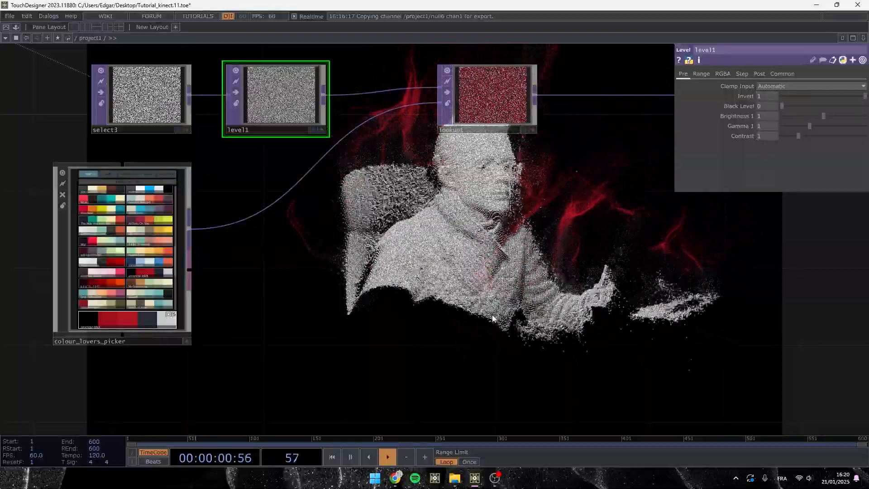
Try a shorter particle life by setting the life component's lifeTime to 0.4
{"action": "scroll", "coordinate": [377, 256], "scroll_direction": "down", "scroll_amount": 5}
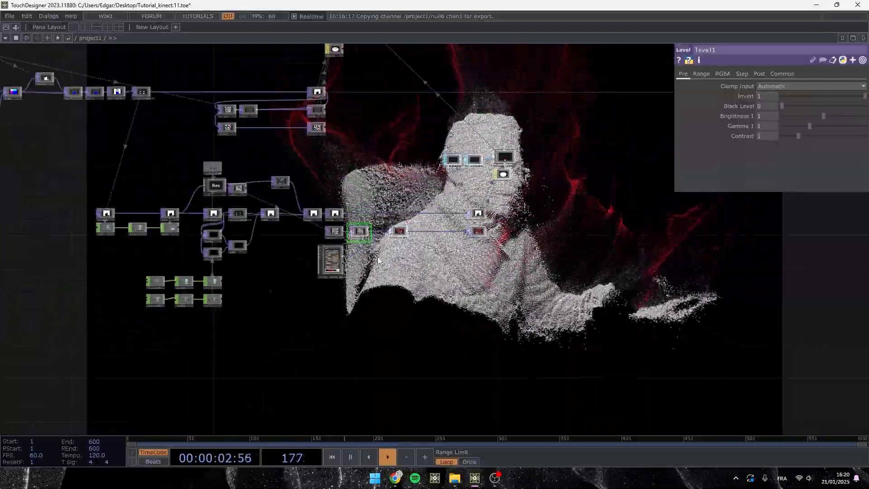
{"action": "scroll", "coordinate": [195, 195], "scroll_direction": "up", "scroll_amount": 4}
{"action": "left_click", "coordinate": [260, 176]}
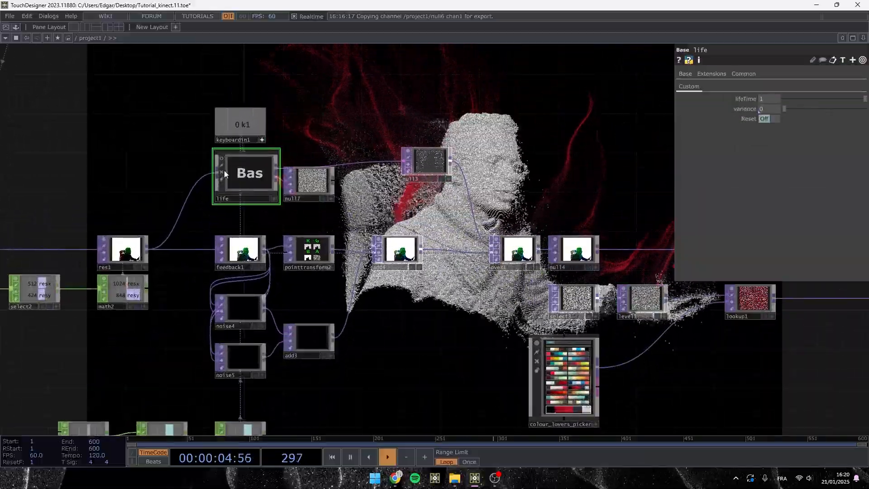
{"action": "middle_click", "coordinate": [773, 98]}
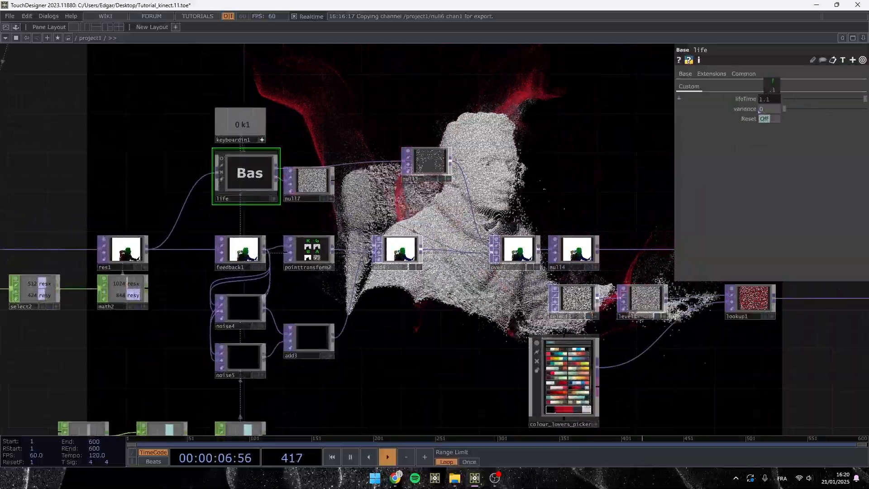
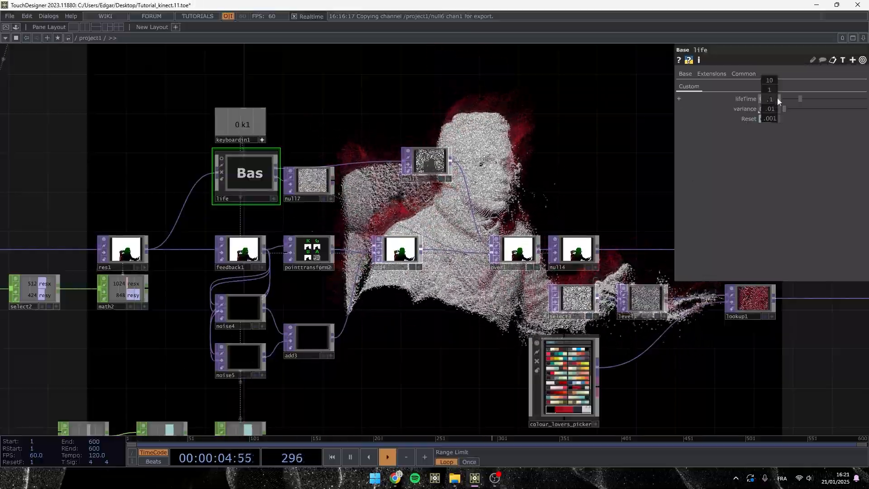
{"action": "middle_click_drag", "start_coordinate": [777, 98], "coordinate": [805, 90]}
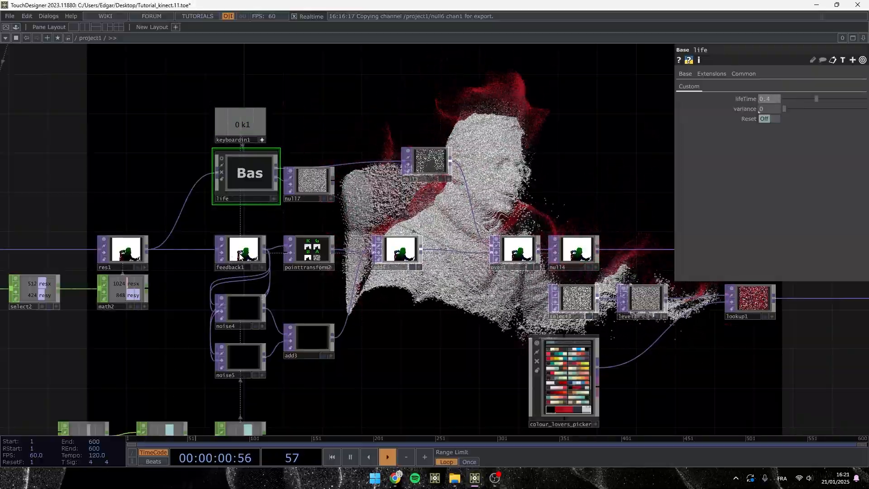
Check the feedback1 parameters and save the project
{"action": "left_click", "coordinate": [251, 252]}
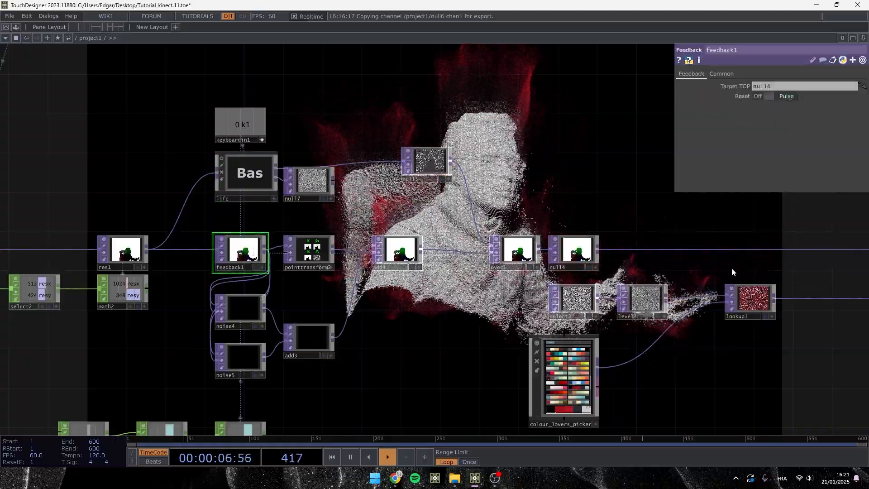
{"action": "left_click_drag", "start_coordinate": [731, 268], "coordinate": [363, 175]}
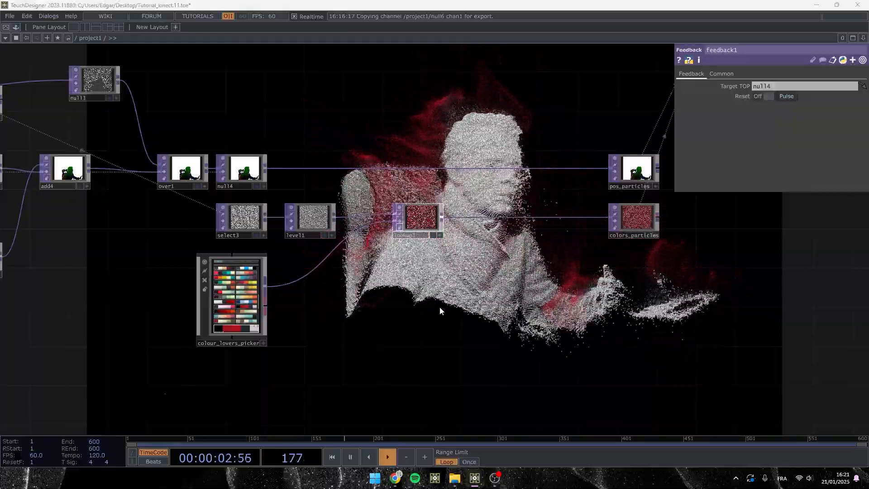
{"action": "left_click_drag", "start_coordinate": [363, 312], "coordinate": [444, 378]}
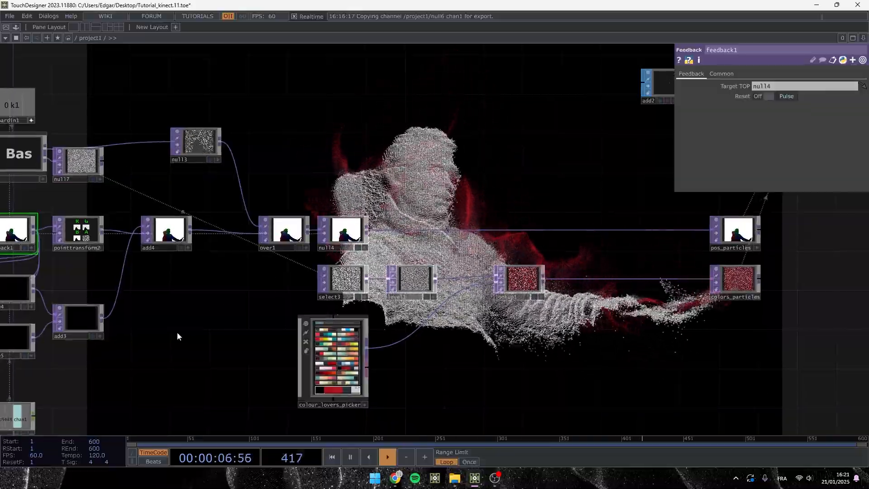
{"action": "left_click_drag", "start_coordinate": [203, 342], "coordinate": [357, 341]}
{"action": "key", "text": "ctrl+s"}
{"action": "left_click_drag", "start_coordinate": [474, 356], "coordinate": [685, 350]}
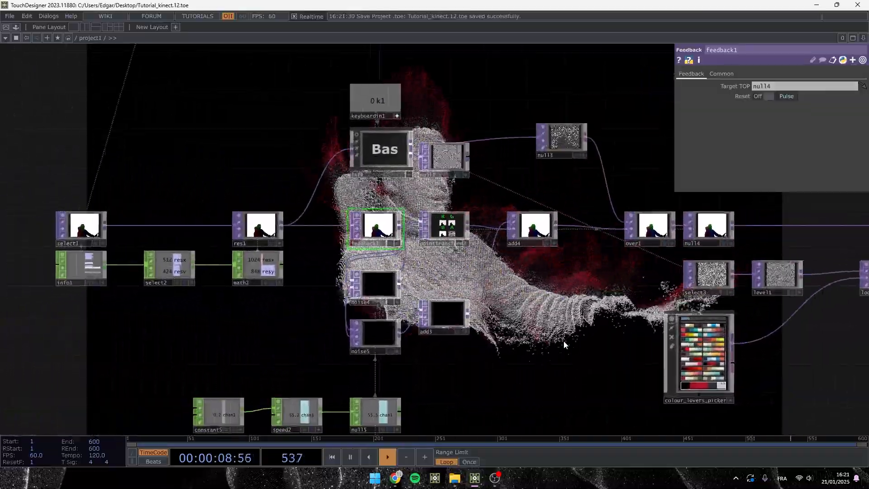
Set the life component's lifeTime to 1
{"action": "left_click_drag", "start_coordinate": [487, 368], "coordinate": [454, 291]}
{"action": "left_click_drag", "start_coordinate": [212, 264], "coordinate": [402, 410]}
{"action": "scroll", "coordinate": [347, 334], "scroll_direction": "up", "scroll_amount": 4}
{"action": "scroll", "coordinate": [502, 376], "scroll_direction": "down", "scroll_amount": 4}
{"action": "left_click", "coordinate": [629, 234]}
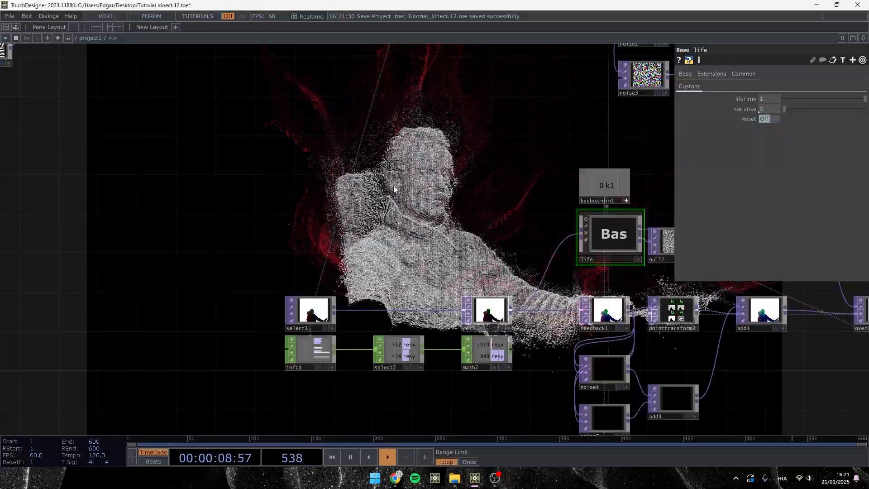
Try a higher particle resolution by setting math2's Multiply to 4, and examine the point cloud network
{"action": "left_click", "coordinate": [492, 344]}
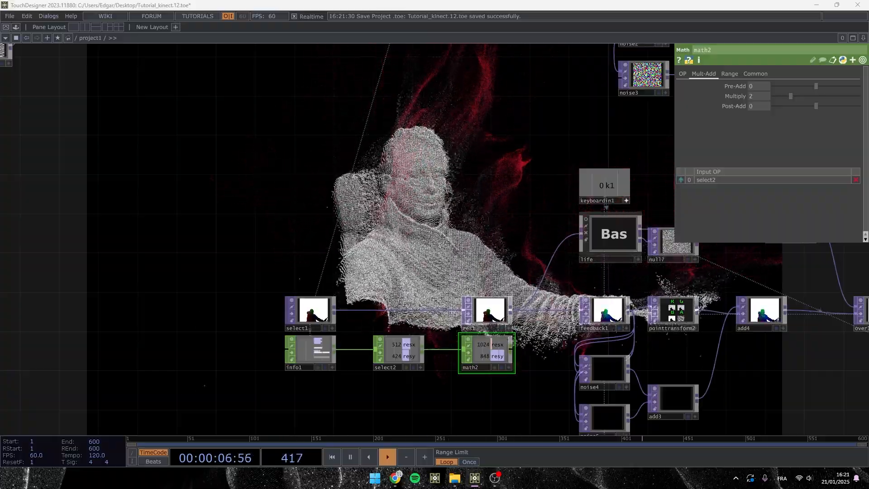
{"action": "left_click_drag", "start_coordinate": [752, 97], "coordinate": [765, 88]}
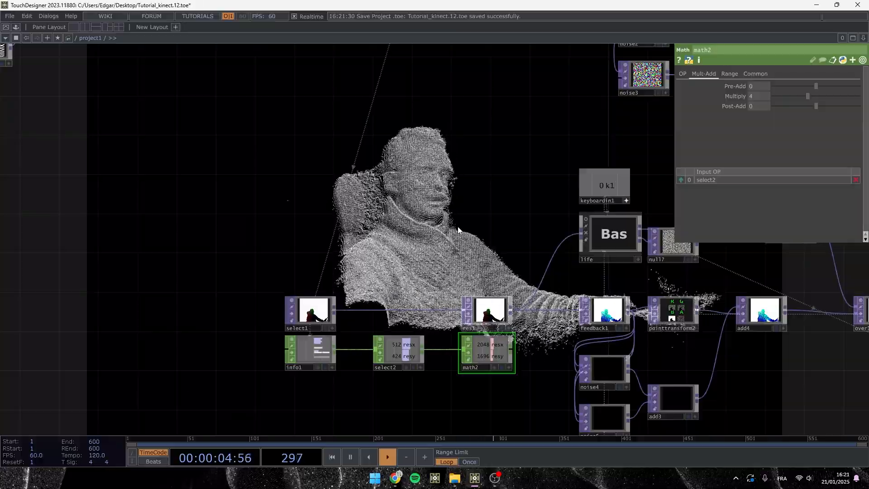
{"action": "left_click_drag", "start_coordinate": [550, 348], "coordinate": [347, 297]}
{"action": "left_click_drag", "start_coordinate": [597, 357], "coordinate": [495, 319]}
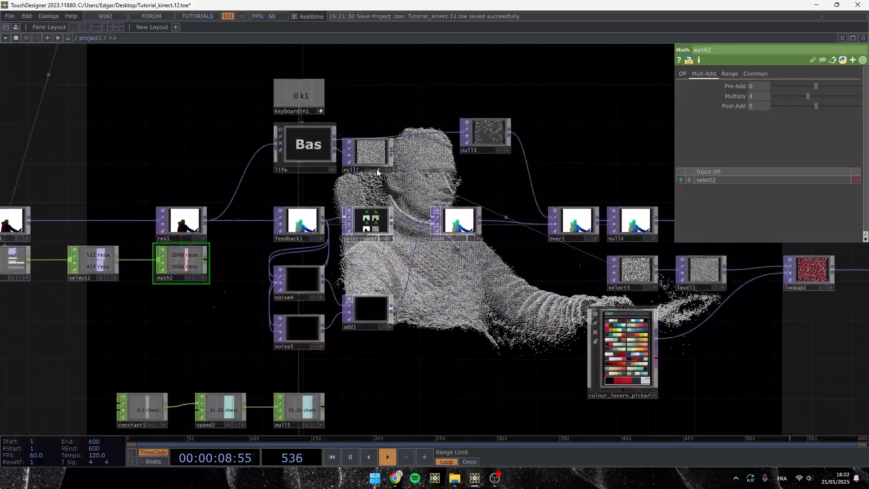
{"action": "scroll", "coordinate": [172, 217], "scroll_direction": "up", "scroll_amount": 6}
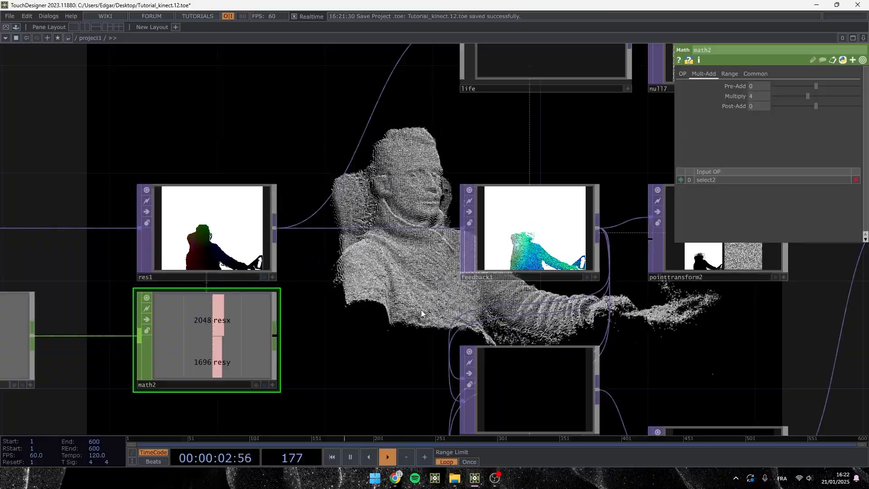
{"action": "scroll", "coordinate": [408, 289], "scroll_direction": "down", "scroll_amount": 3}
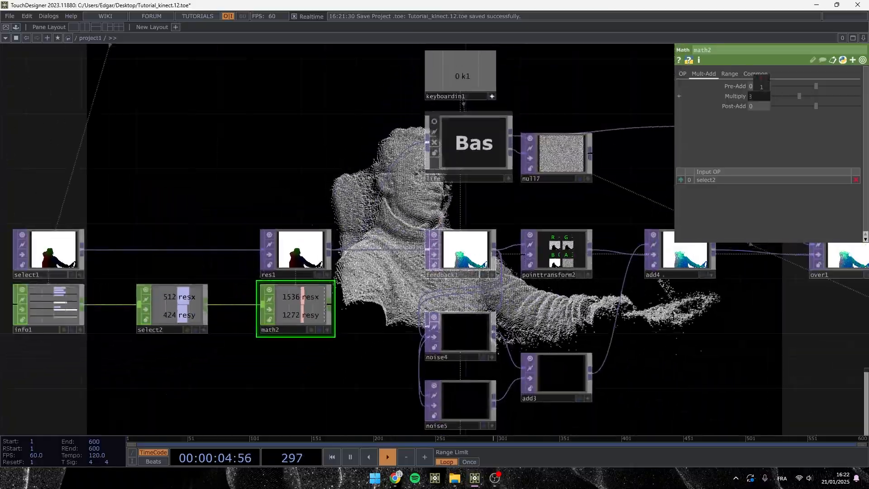
Try lower particle resolutions by setting math2's Multiply to 2 and then to 1, and select res1
{"action": "middle_click_drag", "start_coordinate": [762, 91], "coordinate": [753, 91]}
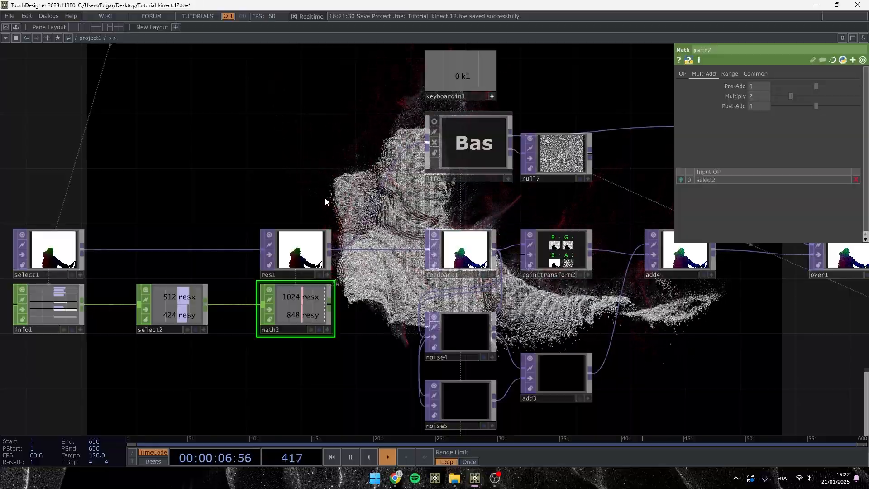
{"action": "middle_click_drag", "start_coordinate": [751, 97], "coordinate": [679, 96]}
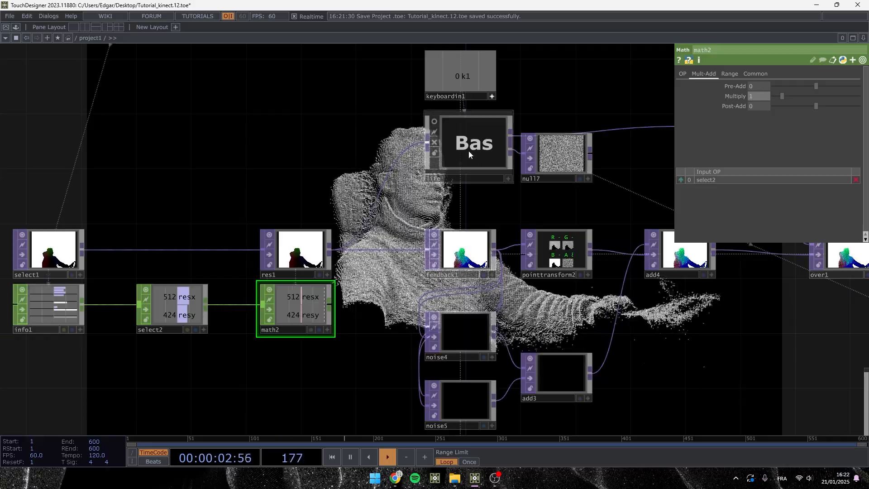
{"action": "left_click", "coordinate": [472, 252]}
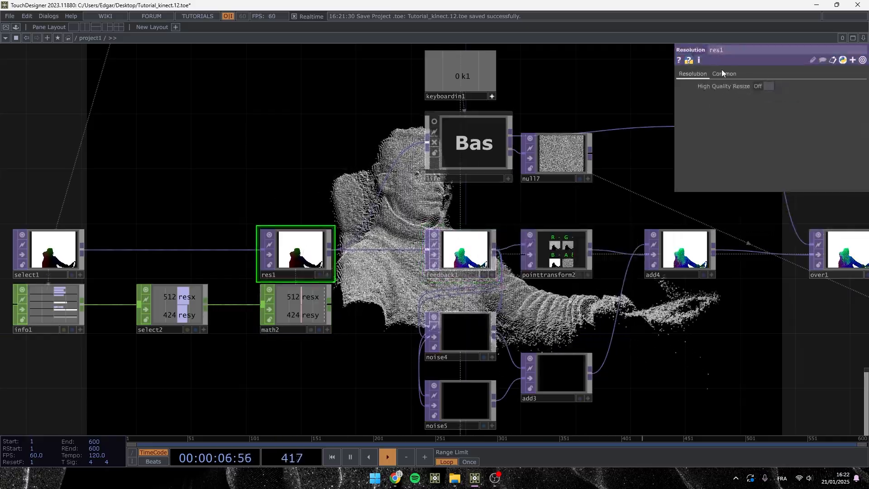
Try a Multiply of 3 on math2 and compare the texture sizes of res1 and feedback1
{"action": "left_click", "coordinate": [296, 305]}
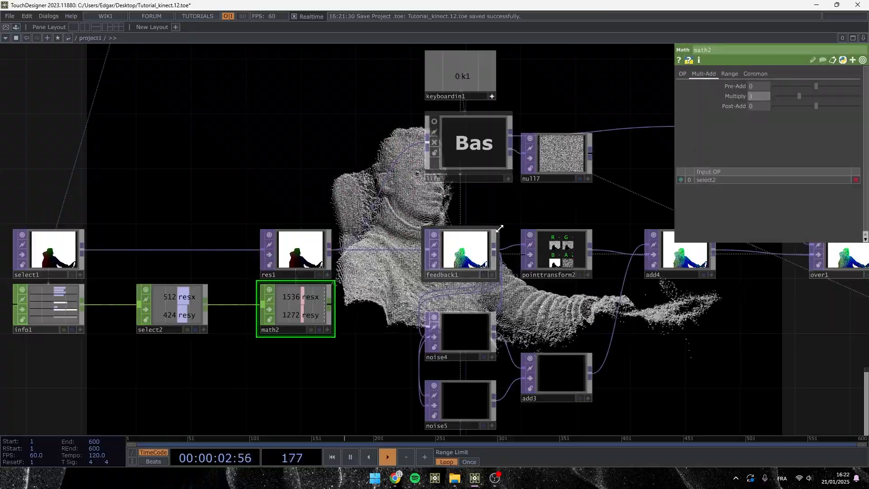
{"action": "middle_click", "coordinate": [569, 164]}
{"action": "middle_click", "coordinate": [302, 253]}
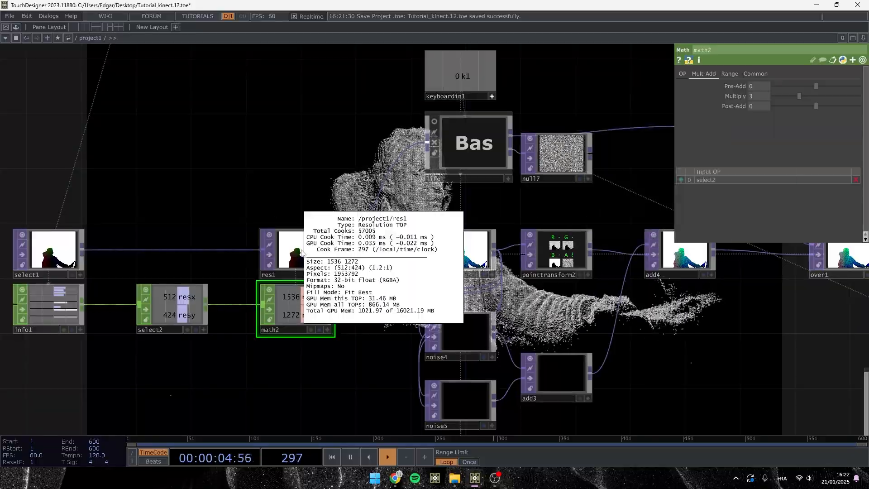
{"action": "scroll", "coordinate": [461, 260], "scroll_direction": "up", "scroll_amount": 3}
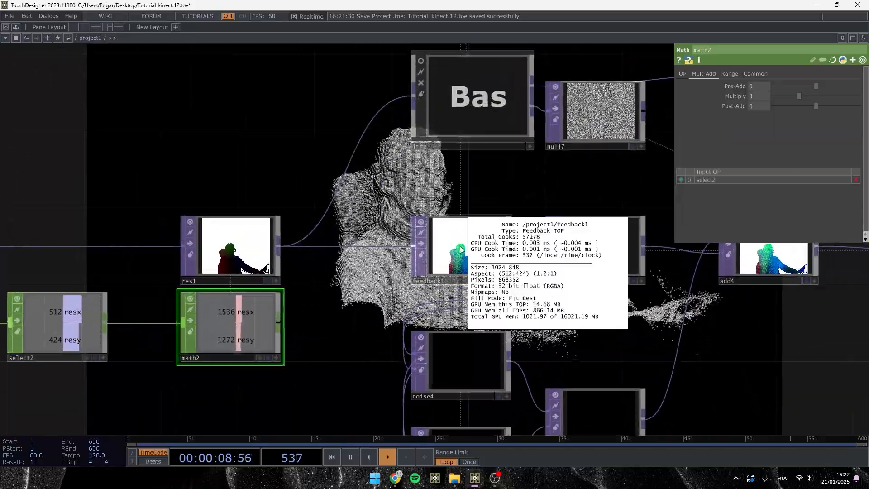
{"action": "middle_click", "coordinate": [259, 257]}
Link feedback1's Reset Pulse to the k1 channel of keyboardin1 with op('keyboardin1')['k1']
{"action": "left_click_drag", "start_coordinate": [445, 173], "coordinate": [349, 261]}
{"action": "left_click", "coordinate": [362, 327]}
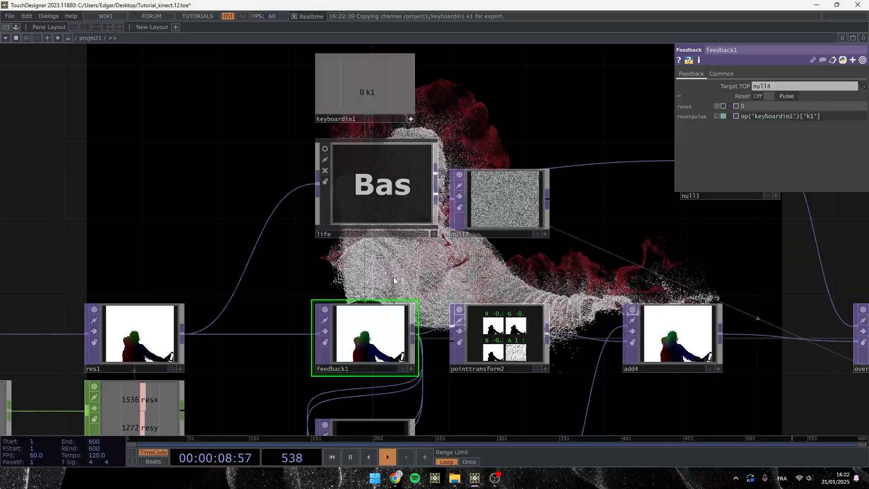
{"action": "scroll", "coordinate": [393, 277], "scroll_direction": "down", "scroll_amount": 2}
{"action": "scroll", "coordinate": [392, 275], "scroll_direction": "down", "scroll_amount": 1}
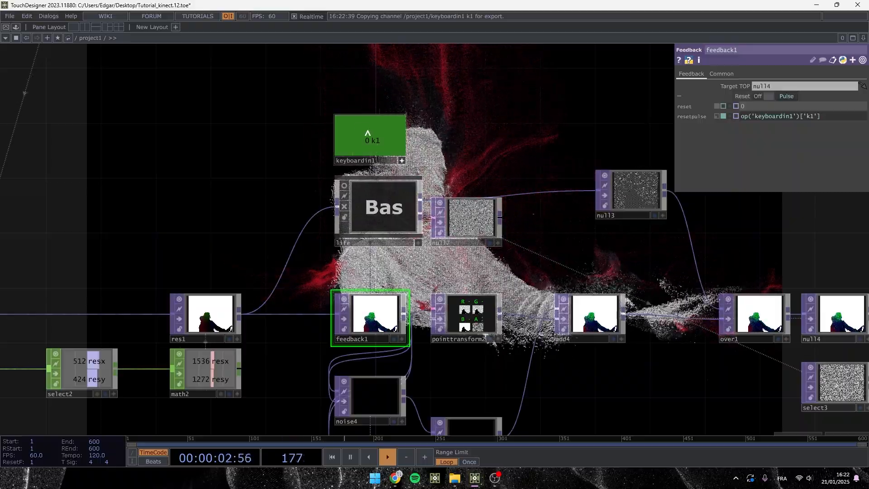
{"action": "left_click", "coordinate": [746, 96]}
Set the Multiply of math2 to 4 to increase the particle resolution
{"action": "left_click_drag", "start_coordinate": [632, 406], "coordinate": [656, 249]}
{"action": "left_click_drag", "start_coordinate": [595, 272], "coordinate": [599, 261]}
{"action": "left_click", "coordinate": [233, 208]}
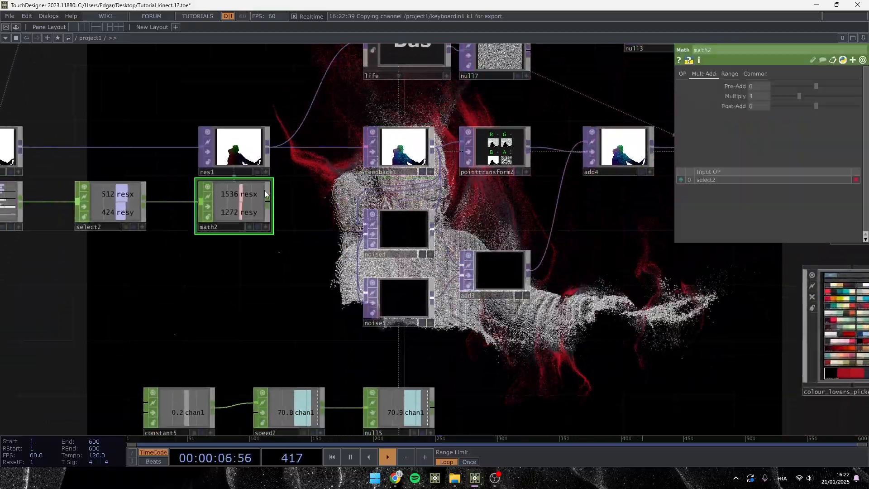
{"action": "middle_click_drag", "start_coordinate": [757, 95], "coordinate": [773, 88]}
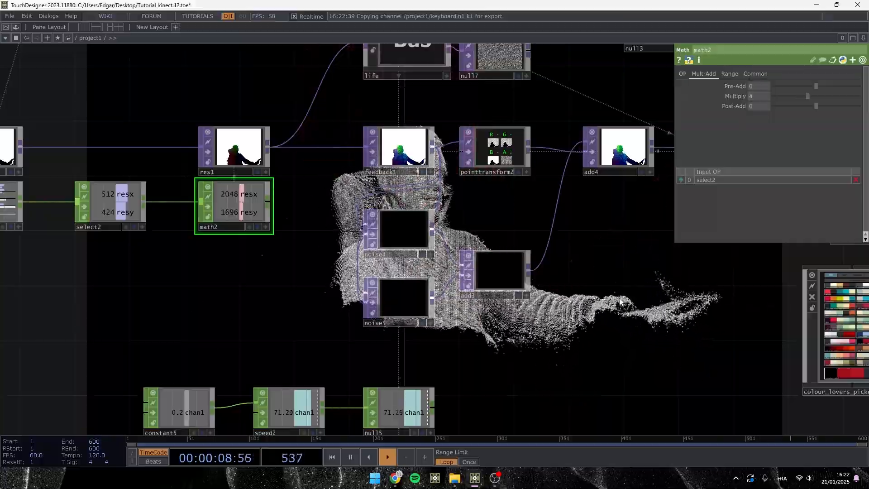
{"action": "mouse_move", "coordinate": [620, 302]}
{"action": "left_mouse_down"}
{"action": "mouse_move", "coordinate": [429, 335]}
{"action": "mouse_move", "coordinate": [211, 275]}
{"action": "mouse_move", "coordinate": [489, 237]}
{"action": "mouse_move", "coordinate": [624, 314]}
{"action": "left_mouse_up"}
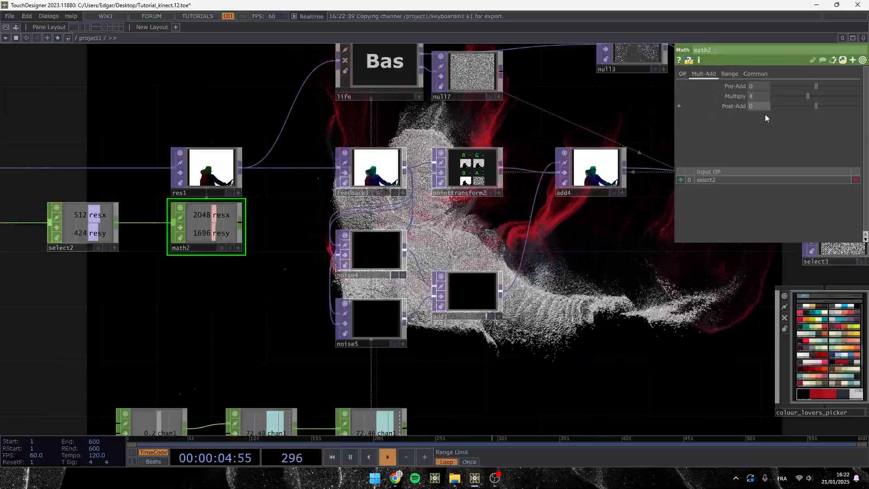
Save the project with the updated particle resolution
{"action": "scroll", "coordinate": [566, 315], "scroll_direction": "down", "scroll_amount": 3}
{"action": "left_click_drag", "start_coordinate": [559, 332], "coordinate": [165, 185]}
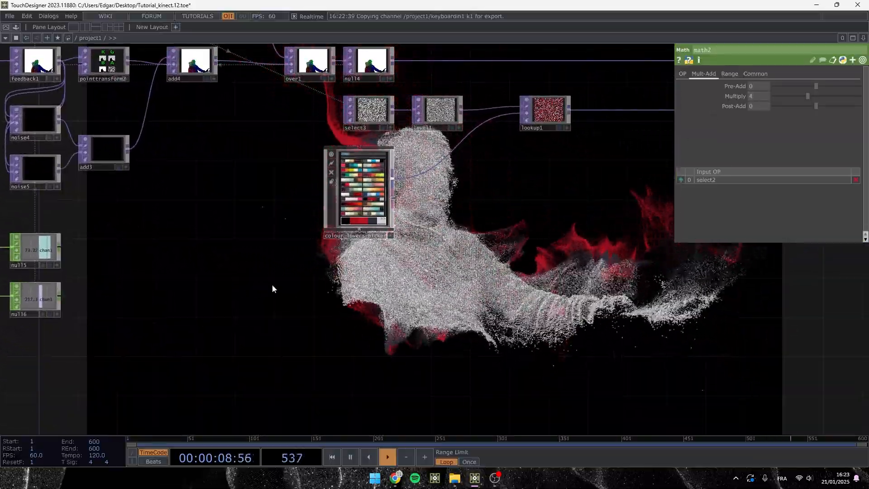
{"action": "left_click_drag", "start_coordinate": [273, 289], "coordinate": [466, 361]}
{"action": "key", "text": "ctrl+s"}
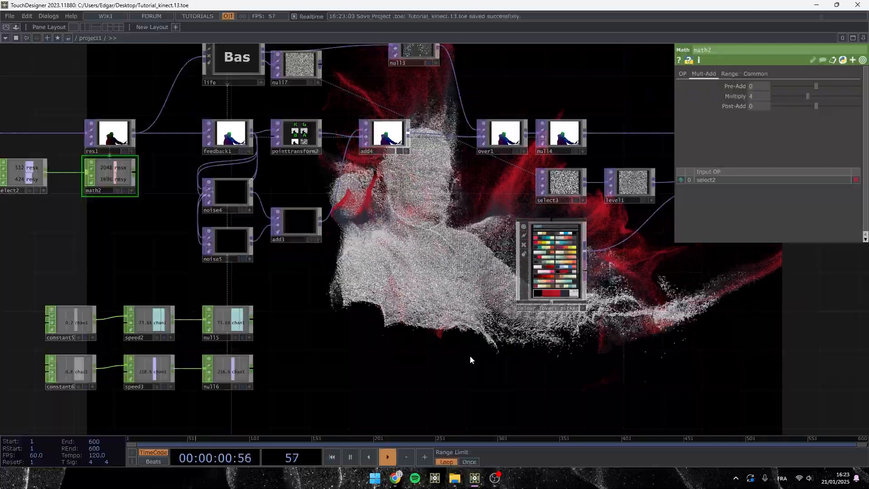
{"action": "scroll", "coordinate": [403, 280], "scroll_direction": "down", "scroll_amount": 5}
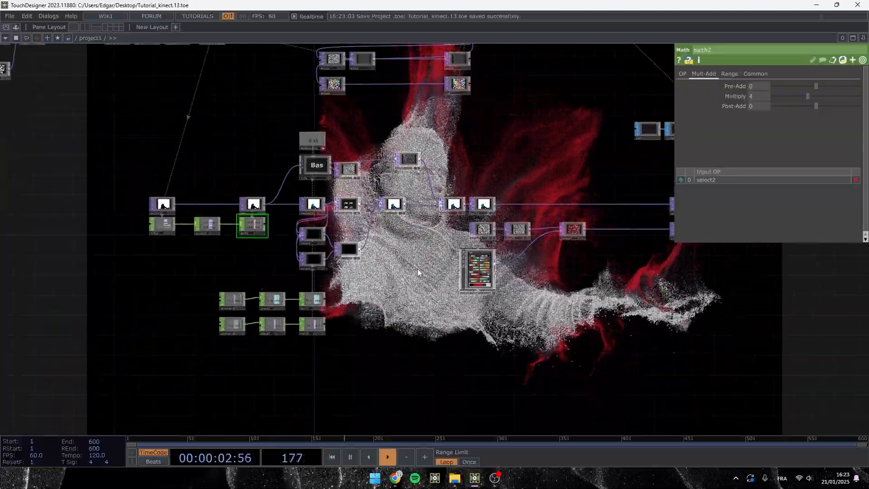
{"action": "left_click_drag", "start_coordinate": [417, 269], "coordinate": [287, 358]}
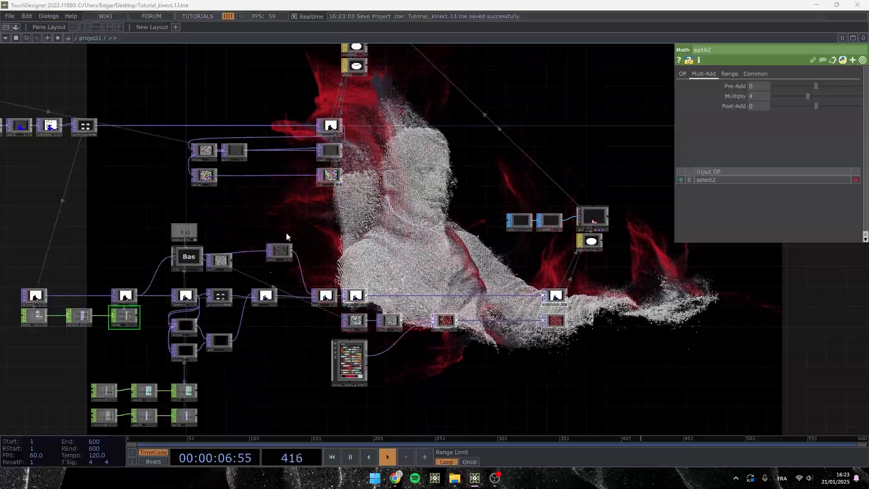
{"action": "scroll", "coordinate": [91, 181], "scroll_direction": "up", "scroll_amount": 5}
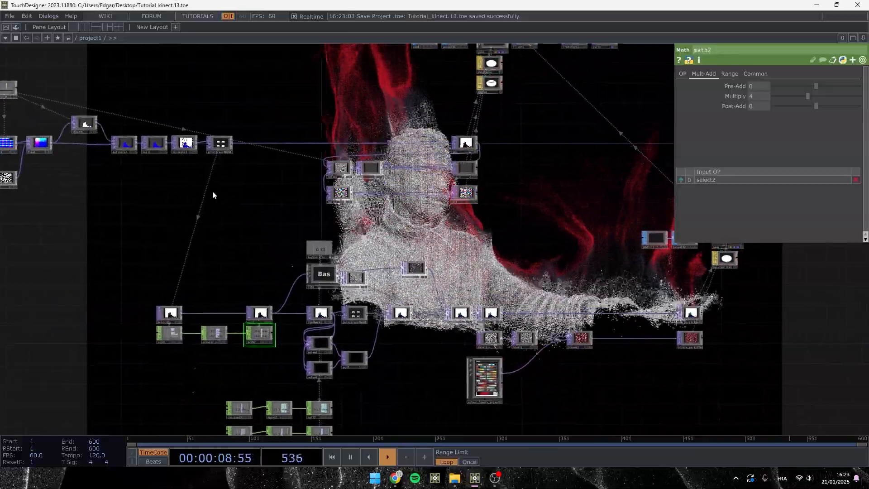
Turn off the node viewers of all operators in the network
{"action": "left_click", "coordinate": [295, 270]}
{"action": "left_click_drag", "start_coordinate": [267, 235], "coordinate": [605, 376]}
{"action": "scroll", "coordinate": [605, 375], "scroll_direction": "down", "scroll_amount": 3}
{"action": "left_click_drag", "start_coordinate": [409, 270], "coordinate": [232, 101]}
{"action": "scroll", "coordinate": [337, 319], "scroll_direction": "up", "scroll_amount": 4}
{"action": "scroll", "coordinate": [337, 320], "scroll_direction": "up", "scroll_amount": 3}
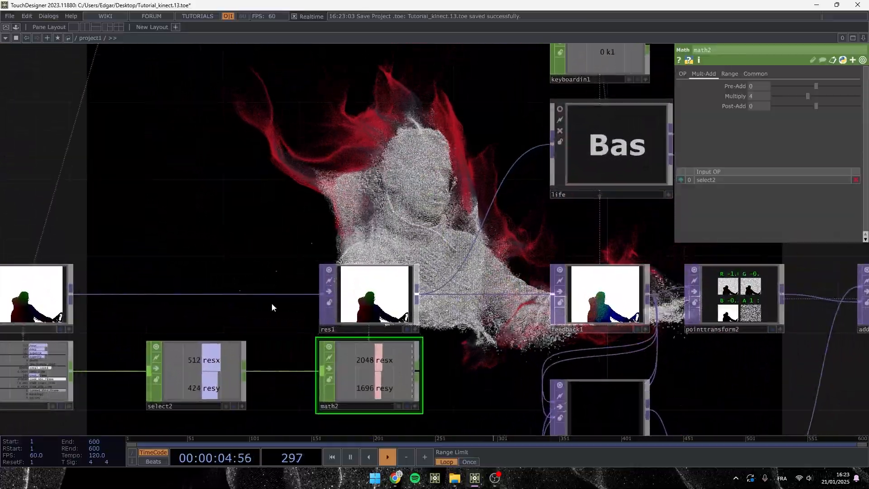
{"action": "left_click_drag", "start_coordinate": [226, 251], "coordinate": [261, 234]}
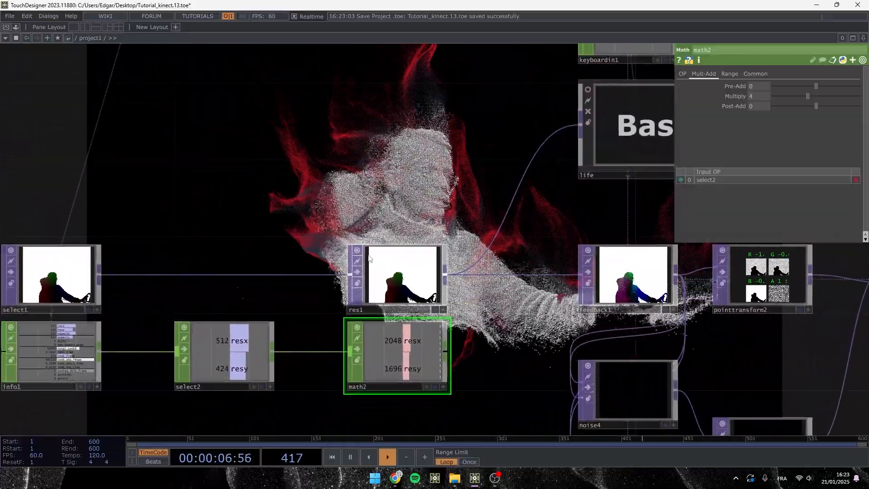
{"action": "scroll", "coordinate": [369, 216], "scroll_direction": "down", "scroll_amount": 4}
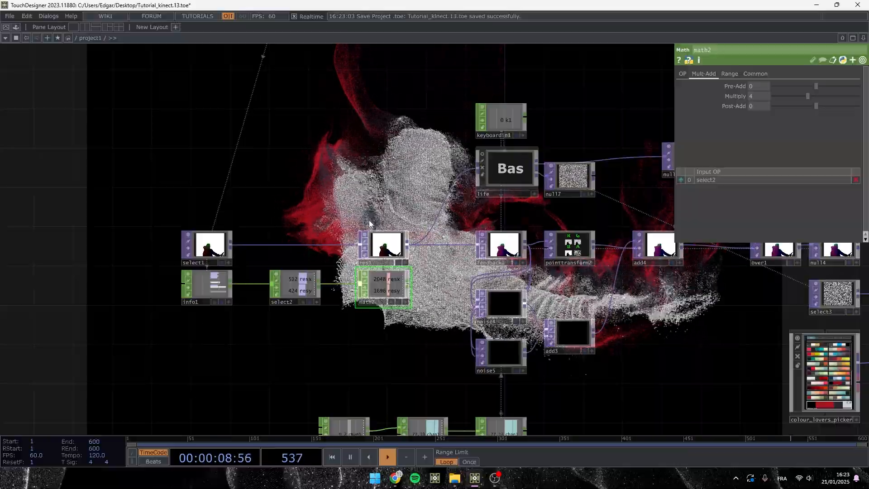
{"action": "scroll", "coordinate": [369, 223], "scroll_direction": "up", "scroll_amount": 5}
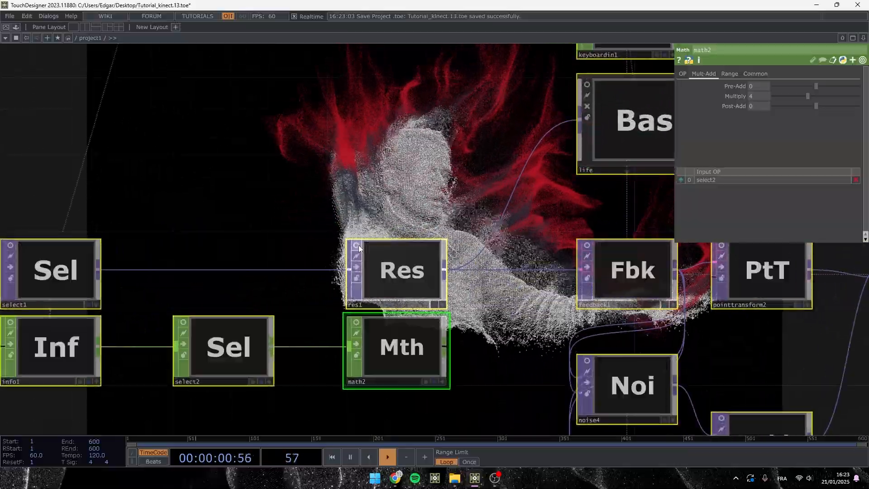
{"action": "scroll", "coordinate": [358, 245], "scroll_direction": "down", "scroll_amount": 4}
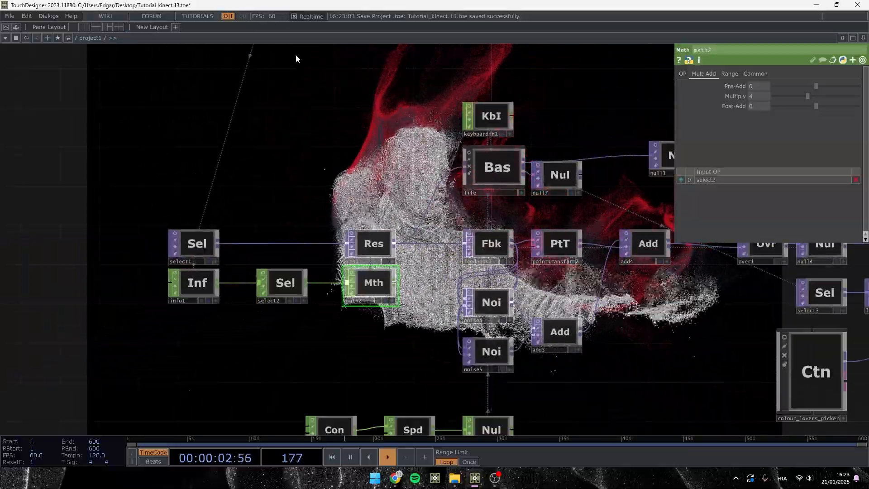
Open the channels of constant4 in a separate viewer window and enlarge it beside the network
{"action": "left_click_drag", "start_coordinate": [374, 199], "coordinate": [473, 316]}
{"action": "scroll", "coordinate": [473, 317], "scroll_direction": "down", "scroll_amount": 4}
{"action": "left_click_drag", "start_coordinate": [365, 322], "coordinate": [378, 349]}
{"action": "scroll", "coordinate": [287, 291], "scroll_direction": "up", "scroll_amount": 5}
{"action": "left_click", "coordinate": [287, 230]}
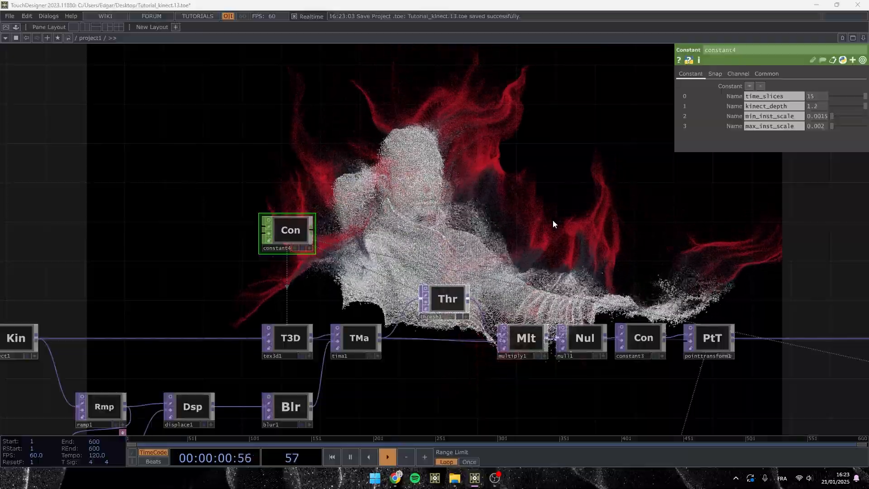
{"action": "left_click_drag", "start_coordinate": [642, 185], "coordinate": [471, 74]}
{"action": "scroll", "coordinate": [471, 74], "scroll_direction": "down", "scroll_amount": 5}
{"action": "left_click_drag", "start_coordinate": [465, 254], "coordinate": [692, 369]}
{"action": "scroll", "coordinate": [440, 276], "scroll_direction": "up", "scroll_amount": 5}
{"action": "scroll", "coordinate": [692, 369], "scroll_direction": "down", "scroll_amount": 3}
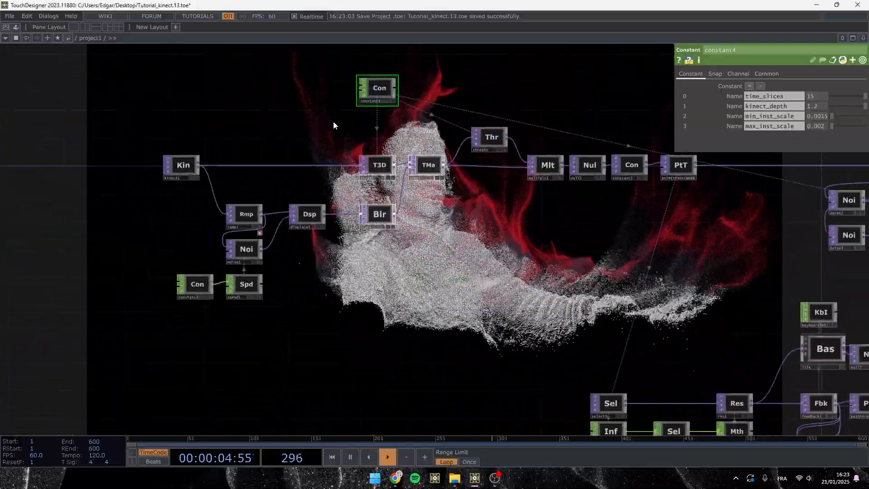
{"action": "left_click_drag", "start_coordinate": [450, 140], "coordinate": [261, 143]}
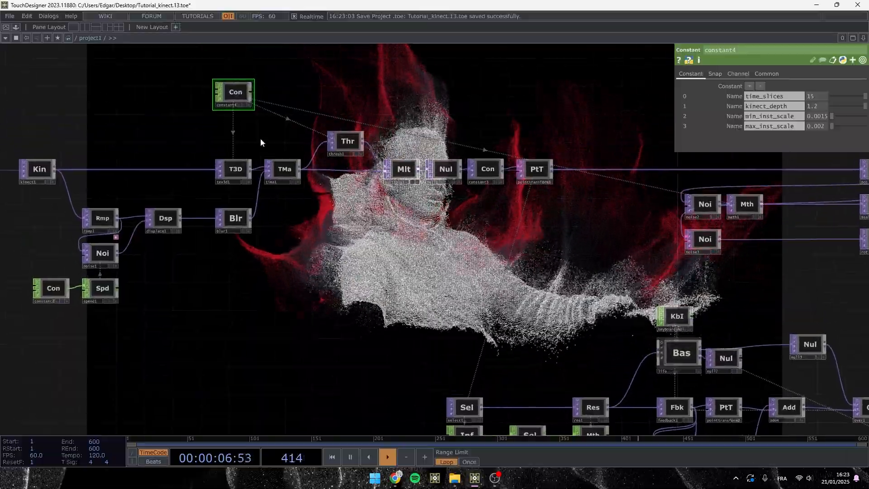
{"action": "right_click", "coordinate": [235, 93]}
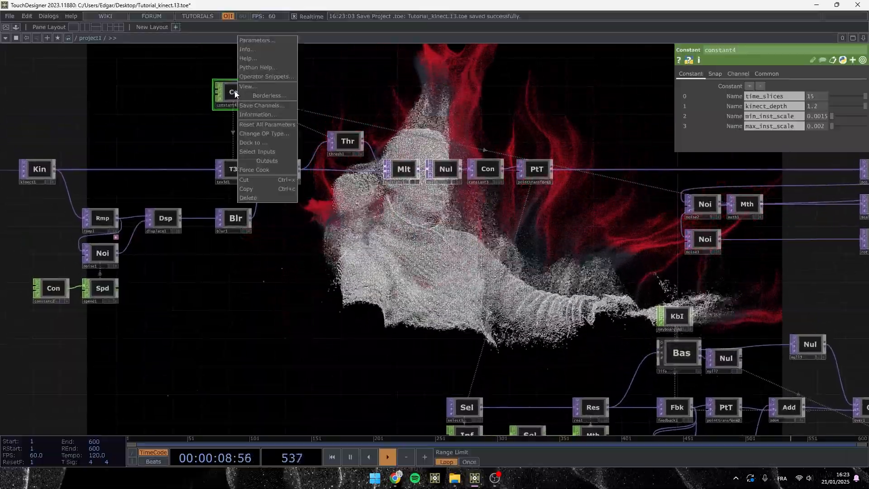
{"action": "left_click", "coordinate": [251, 86]}
{"action": "left_click_drag", "start_coordinate": [234, 15], "coordinate": [81, 54]}
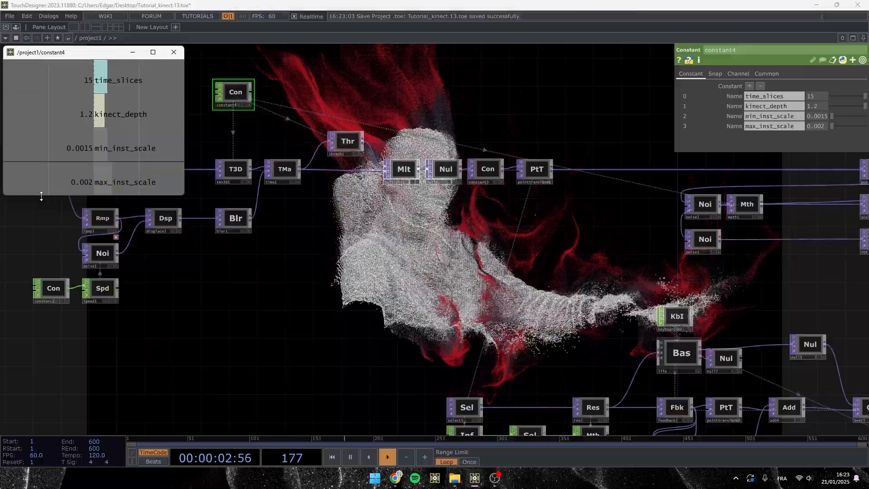
{"action": "left_click_drag", "start_coordinate": [41, 196], "coordinate": [41, 430]}
Add a fifth channel named particles_res_mult to constant4
{"action": "middle_click_drag", "start_coordinate": [345, 286], "coordinate": [311, 250]}
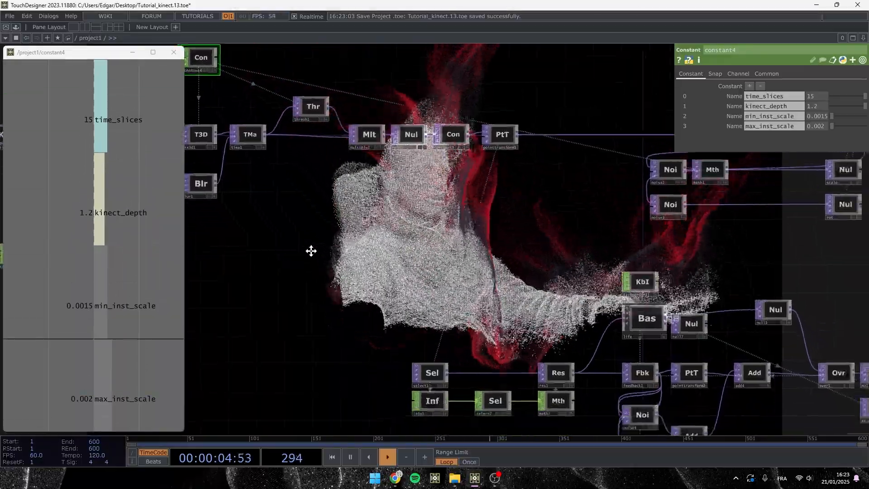
{"action": "left_click_drag", "start_coordinate": [311, 250], "coordinate": [263, 144]}
{"action": "scroll", "coordinate": [466, 272], "scroll_direction": "up", "scroll_amount": 3}
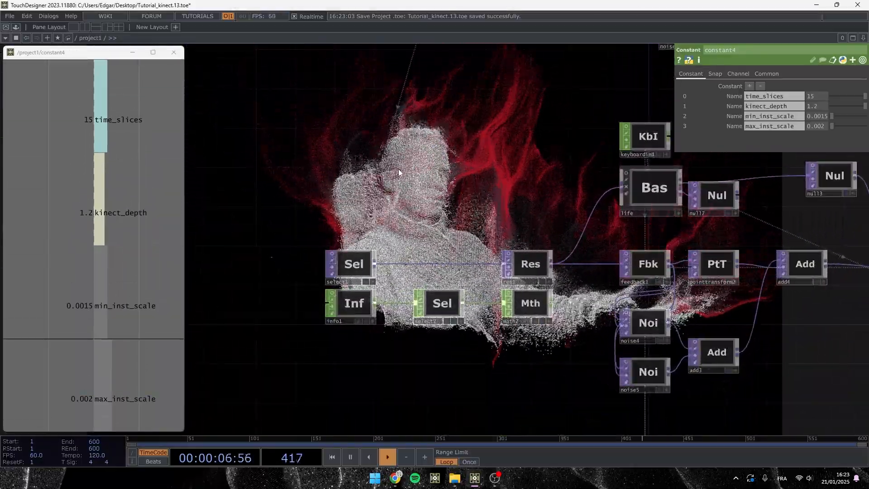
{"action": "scroll", "coordinate": [440, 202], "scroll_direction": "down", "scroll_amount": 3}
{"action": "left_click_drag", "start_coordinate": [520, 278], "coordinate": [735, 448]}
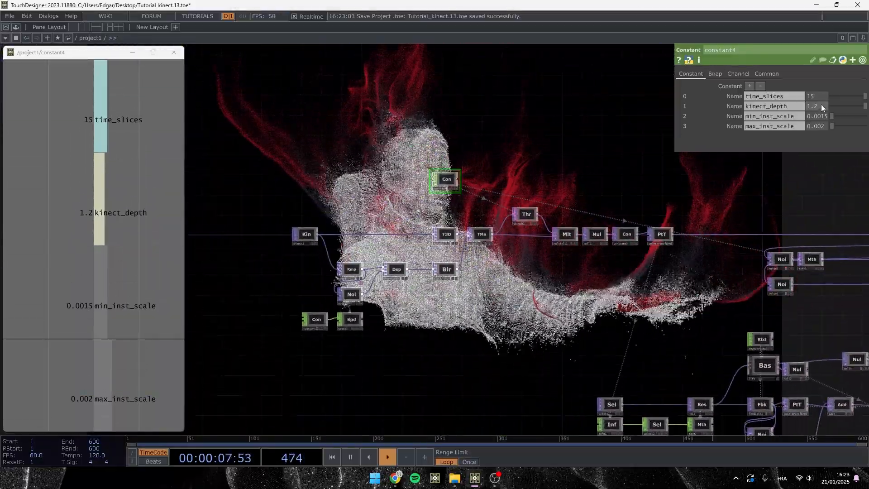
{"action": "left_click", "coordinate": [751, 86]}
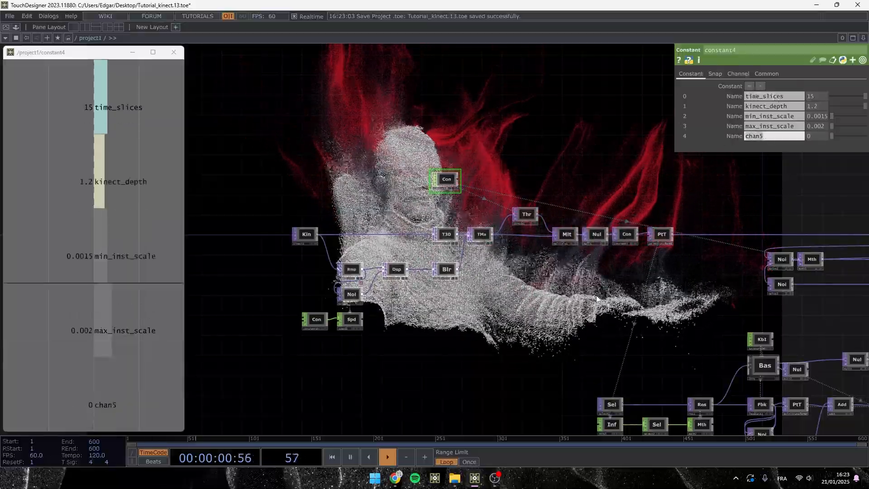
{"action": "type", "text": "part"}
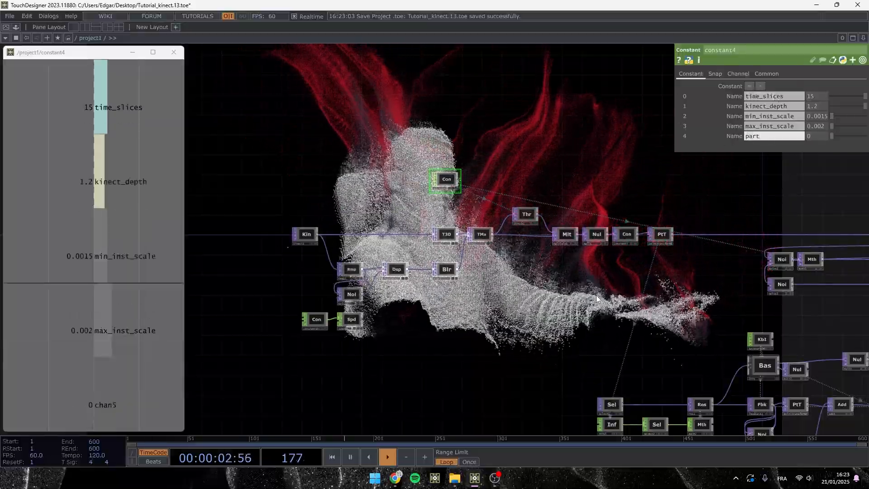
{"action": "type", "text": "icles_re"}
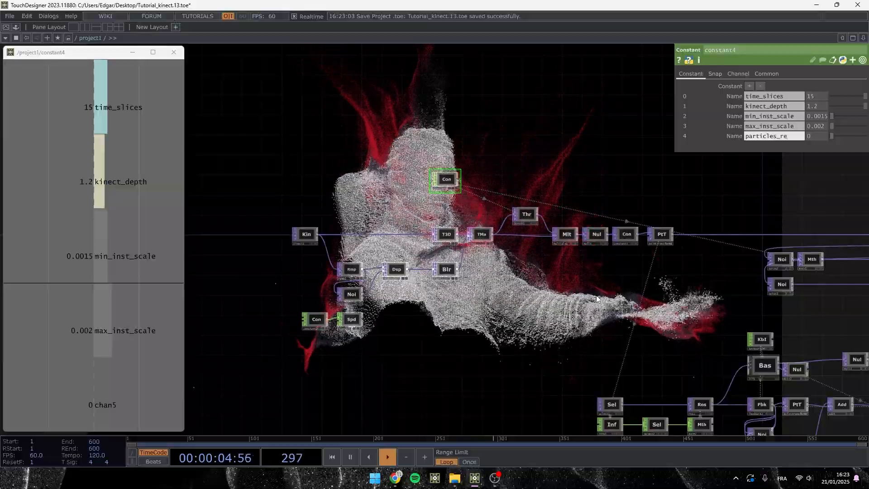
{"action": "type", "text": "s_mult"}
{"action": "key", "text": "Return"}
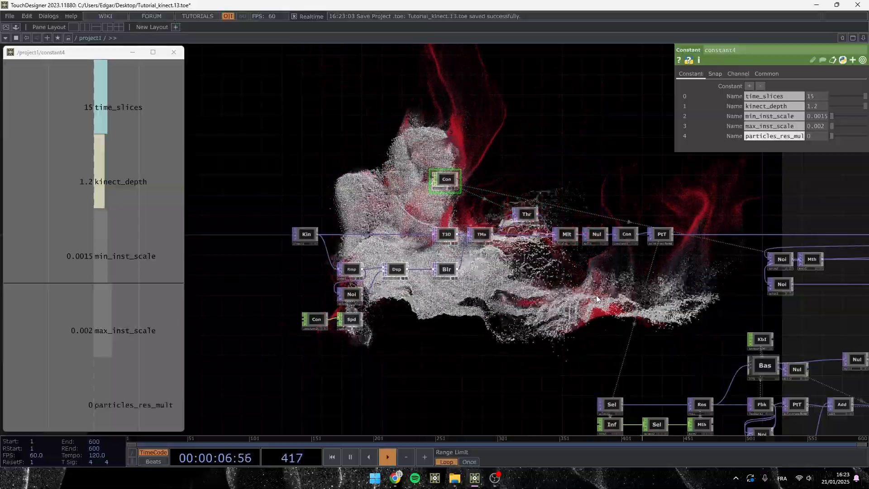
Add a channel named particles_life_duration to constant4
{"action": "left_click", "coordinate": [750, 86]}
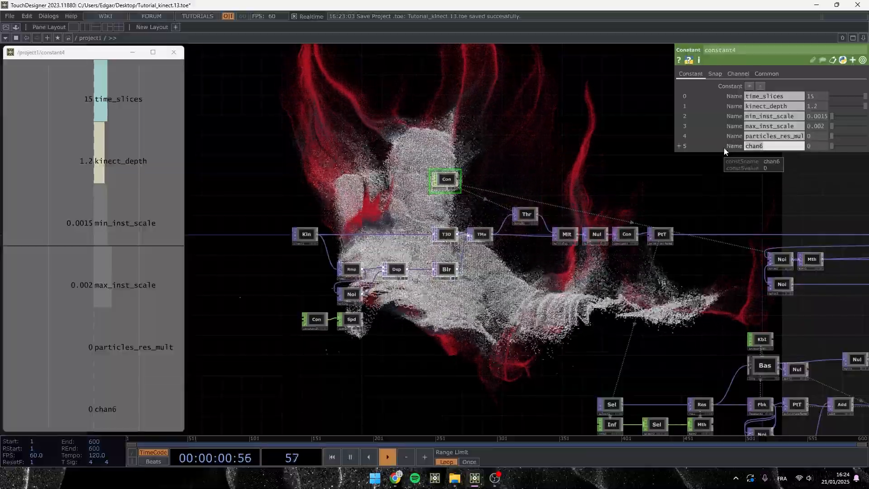
{"action": "type", "text": "pari"}
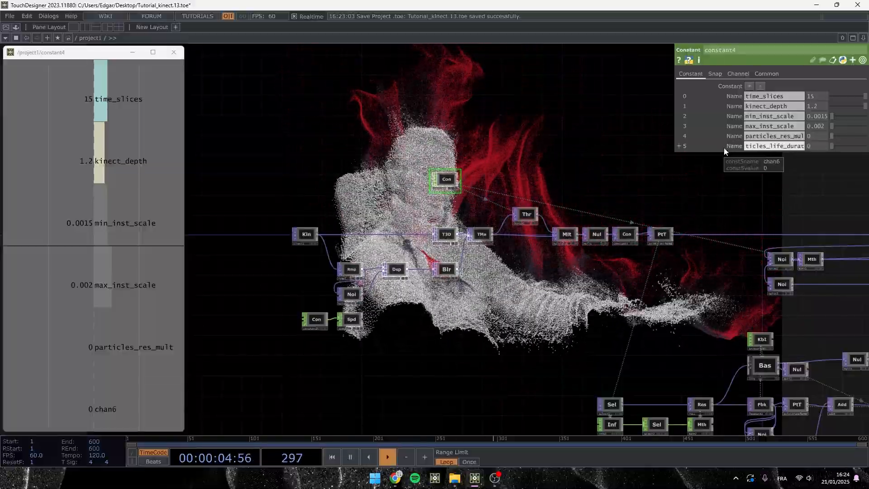
{"action": "type", "text": "icles_life_duration"}
{"action": "key", "text": "Return"}
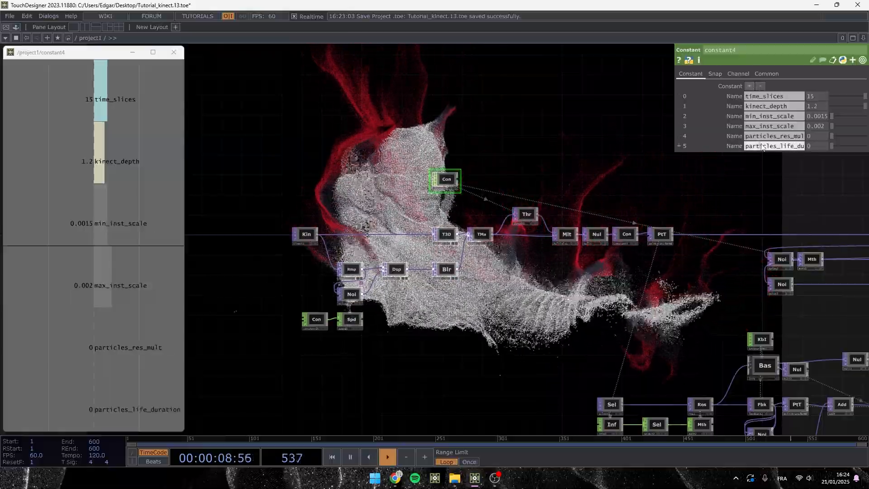
Add a channel named particles_life_variance to constant4
{"action": "left_click", "coordinate": [749, 86]}
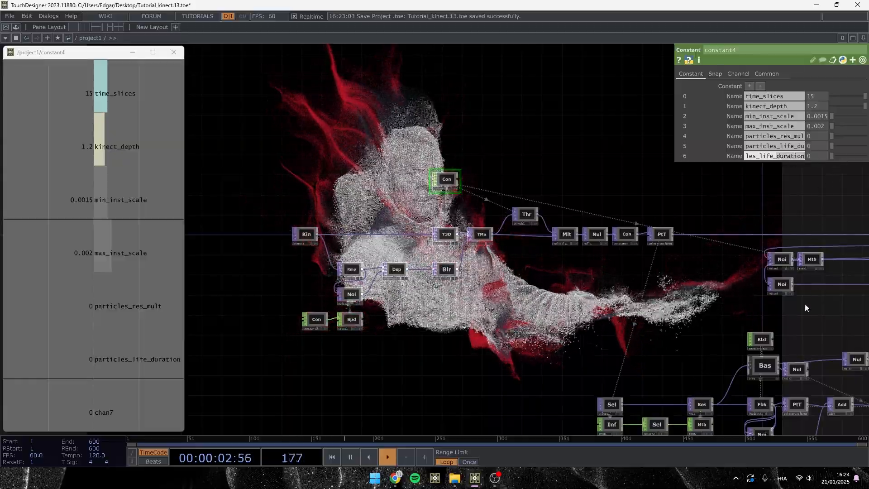
{"action": "key", "text": "BackSpace"}
{"action": "key", "text": "BackSpace"}
{"action": "key", "text": "BackSpace"}
{"action": "key", "text": "BackSpace"}
{"action": "key", "text": "BackSpace"}
{"action": "key", "text": "BackSpace"}
{"action": "key", "text": "BackSpace"}
{"action": "key", "text": "BackSpace"}
{"action": "type", "text": "variance"}
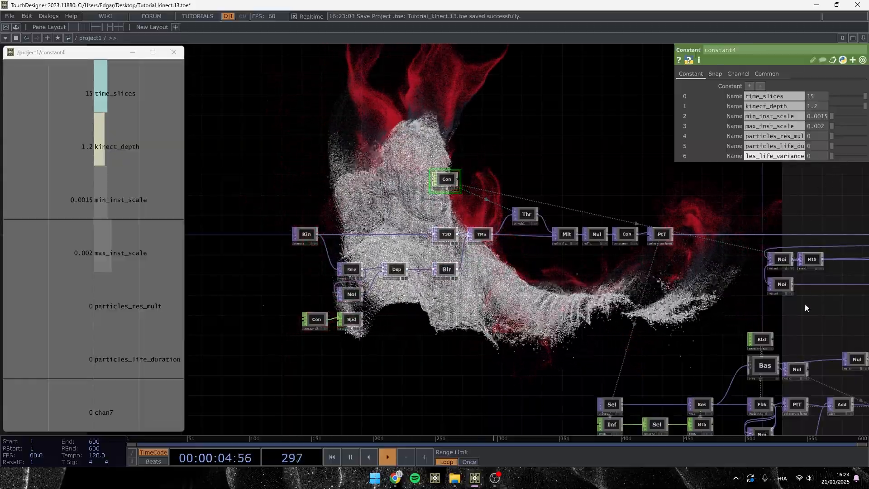
{"action": "key", "text": "Return"}
Set particles_res_mult to 4 and particles_life_duration to 1 in constant4
{"action": "left_click_drag", "start_coordinate": [579, 265], "coordinate": [473, 214]}
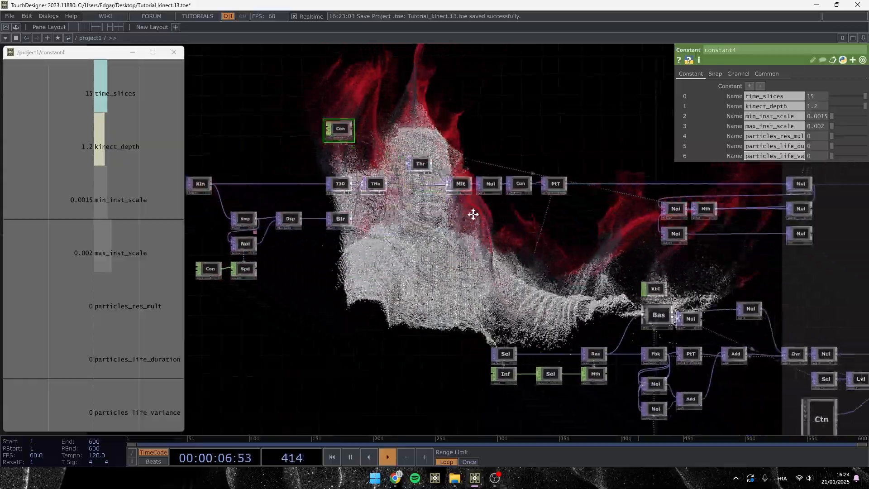
{"action": "left_click", "coordinate": [817, 136]}
{"action": "type", "text": "4"}
{"action": "key", "text": "Tab"}
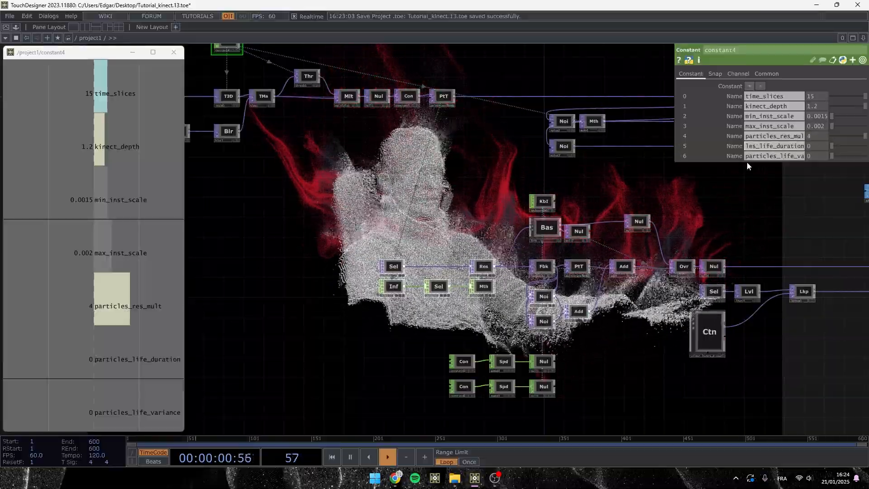
{"action": "type", "text": "10"}
{"action": "key", "text": "Escape"}
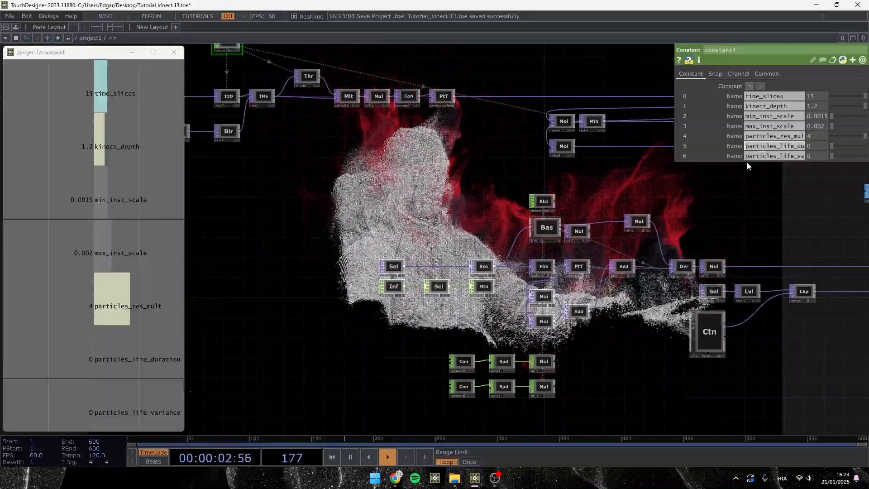
{"action": "key", "text": "Tab"}
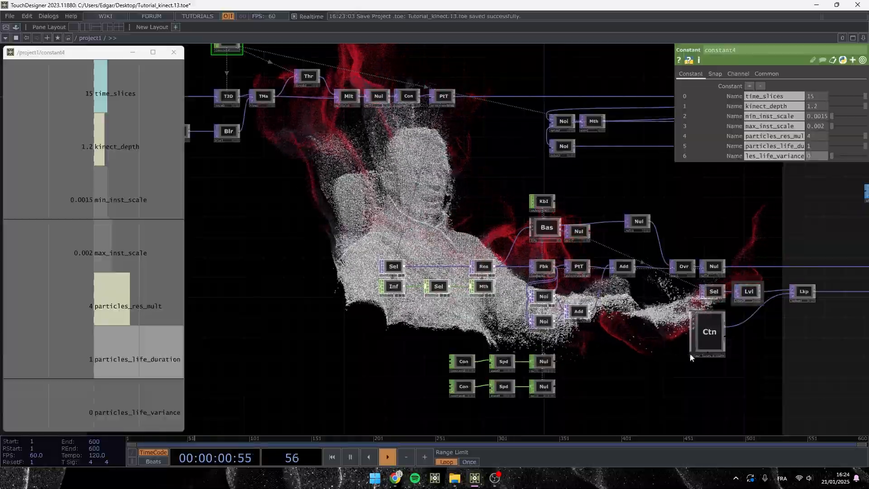
Link the Multiply of math2 to the particles_res_mult channel of constant4
{"action": "left_click", "coordinate": [483, 286]}
{"action": "scroll", "coordinate": [487, 292], "scroll_direction": "up", "scroll_amount": 5}
{"action": "left_click_drag", "start_coordinate": [84, 294], "coordinate": [756, 95]}
{"action": "left_click", "coordinate": [767, 93]}
Link the lifeTime and variance of the life component to constant4's particles_life_duration and particles_life_variance channels
{"action": "left_click_drag", "start_coordinate": [750, 341], "coordinate": [618, 373]}
{"action": "left_click", "coordinate": [482, 181]}
{"action": "left_click_drag", "start_coordinate": [127, 354], "coordinate": [768, 98]}
{"action": "left_click", "coordinate": [777, 97]}
{"action": "left_click_drag", "start_coordinate": [99, 412], "coordinate": [766, 109]}
{"action": "left_click", "coordinate": [776, 107]}
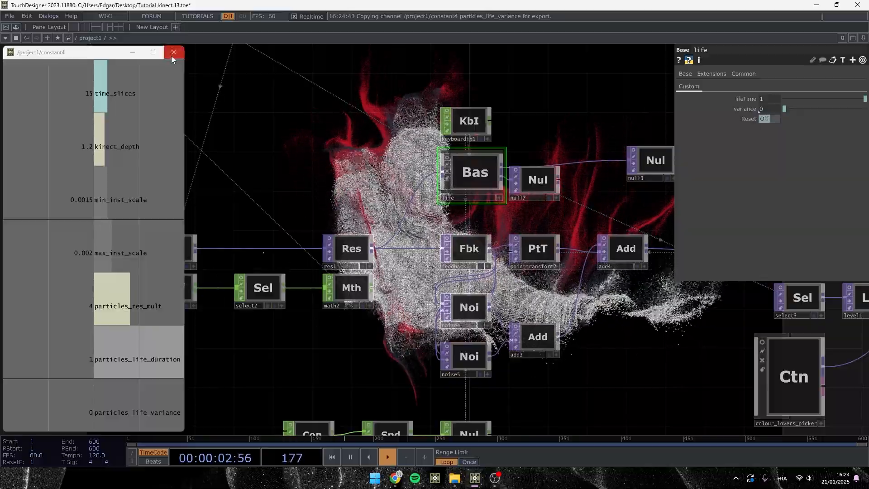
Close the separate constant4 viewer window and save the project
{"action": "left_click", "coordinate": [174, 53]}
{"action": "scroll", "coordinate": [279, 147], "scroll_direction": "down", "scroll_amount": 5}
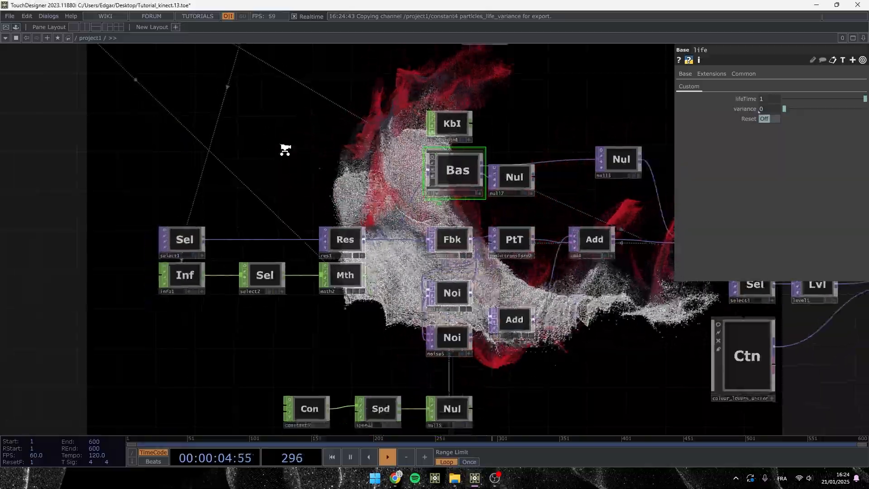
{"action": "key", "text": "ctrl+s"}
Select constant4 and turn its node viewer on
{"action": "left_click_drag", "start_coordinate": [267, 138], "coordinate": [522, 384]}
{"action": "scroll", "coordinate": [312, 220], "scroll_direction": "up", "scroll_amount": 5}
{"action": "left_click", "coordinate": [332, 223]}
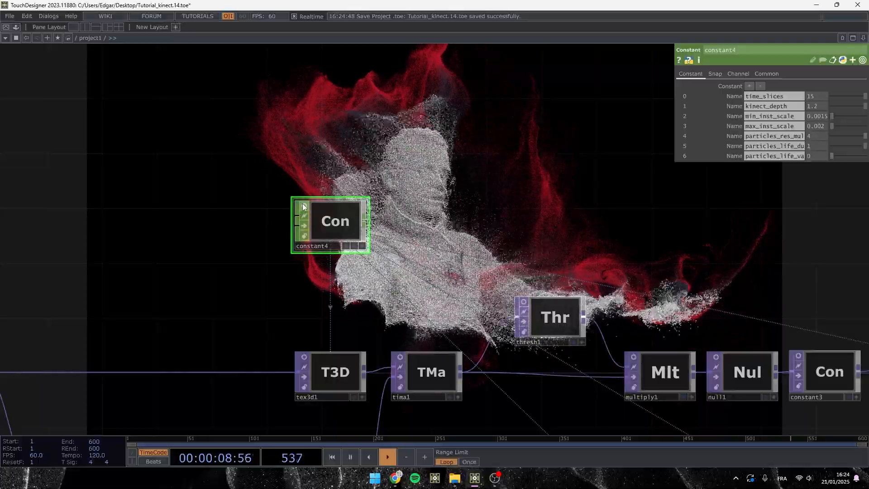
{"action": "scroll", "coordinate": [335, 240], "scroll_direction": "up", "scroll_amount": 5}
{"action": "scroll", "coordinate": [328, 251], "scroll_direction": "down", "scroll_amount": 5}
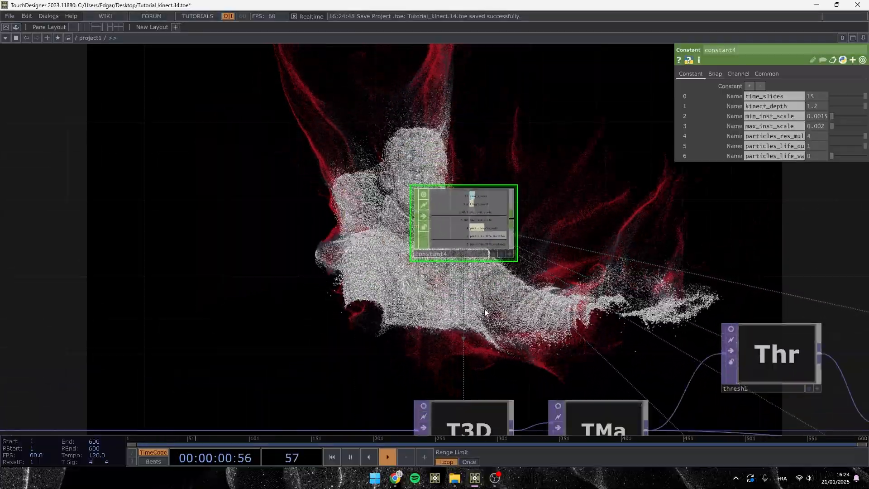
Examine the complete network, following the links from constant4 to the Kinect, resolution and particle-life operators
{"action": "scroll", "coordinate": [328, 251], "scroll_direction": "down", "scroll_amount": 5}
{"action": "left_click_drag", "start_coordinate": [584, 301], "coordinate": [320, 155]}
{"action": "scroll", "coordinate": [321, 155], "scroll_direction": "down", "scroll_amount": 2}
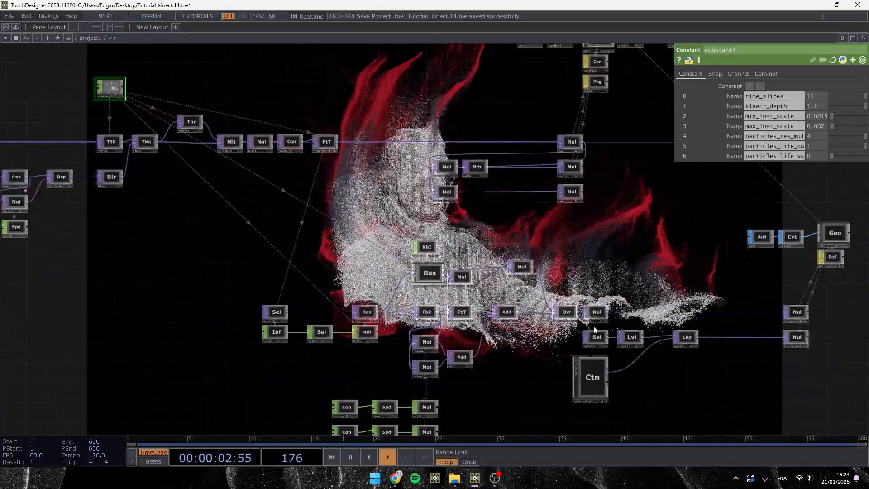
{"action": "scroll", "coordinate": [210, 191], "scroll_direction": "up", "scroll_amount": 8}
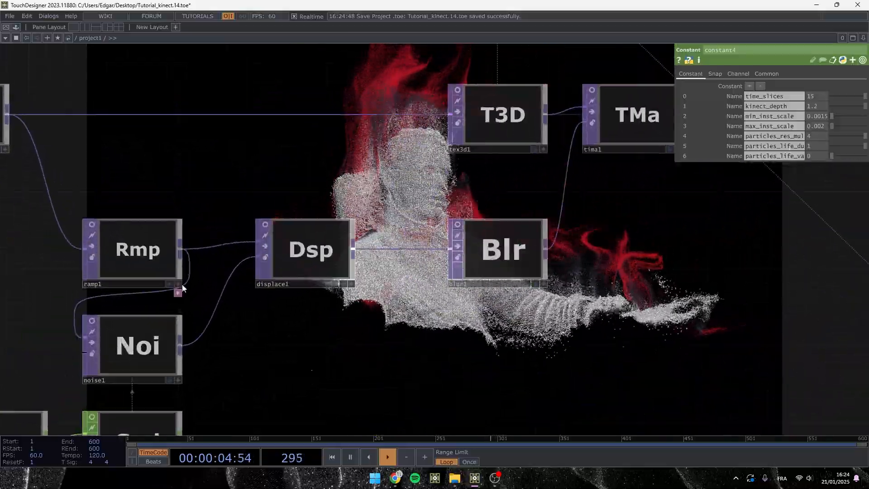
{"action": "scroll", "coordinate": [233, 244], "scroll_direction": "down", "scroll_amount": 3}
{"action": "scroll", "coordinate": [233, 245], "scroll_direction": "down", "scroll_amount": 2}
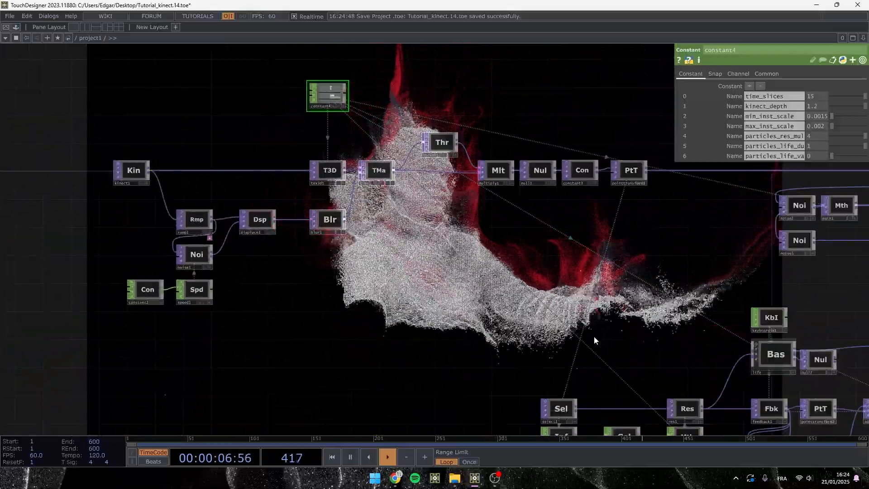
{"action": "left_click_drag", "start_coordinate": [496, 269], "coordinate": [265, 256]}
{"action": "scroll", "coordinate": [265, 256], "scroll_direction": "down", "scroll_amount": 3}
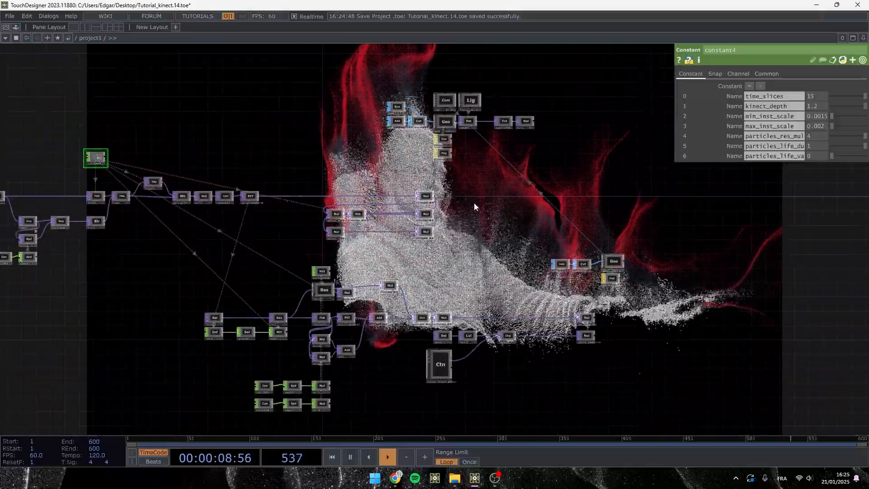
{"action": "left_click_drag", "start_coordinate": [474, 203], "coordinate": [439, 285]}
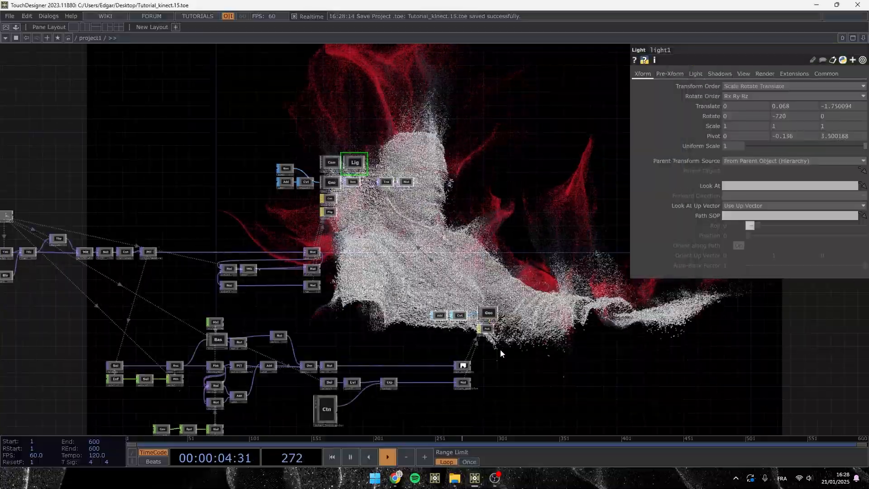
Examine the geo2 component and the particle render branch around it
{"action": "left_click_drag", "start_coordinate": [478, 280], "coordinate": [529, 270]}
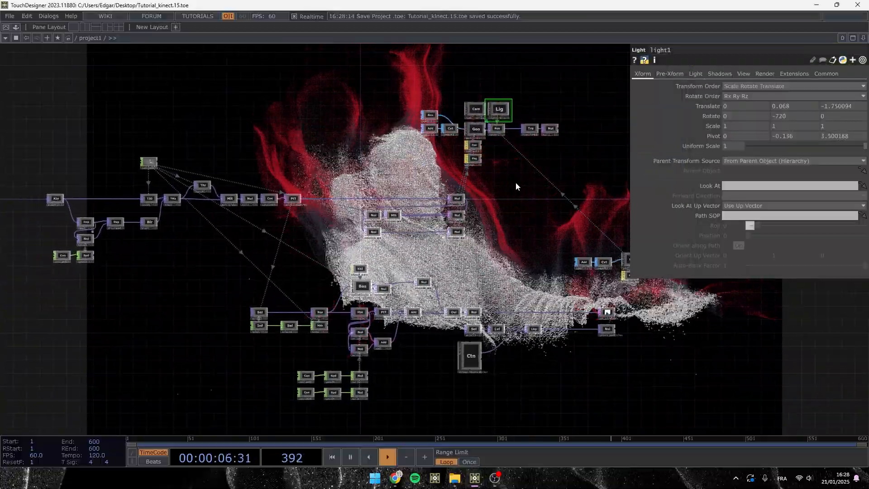
{"action": "left_click_drag", "start_coordinate": [413, 244], "coordinate": [239, 337]}
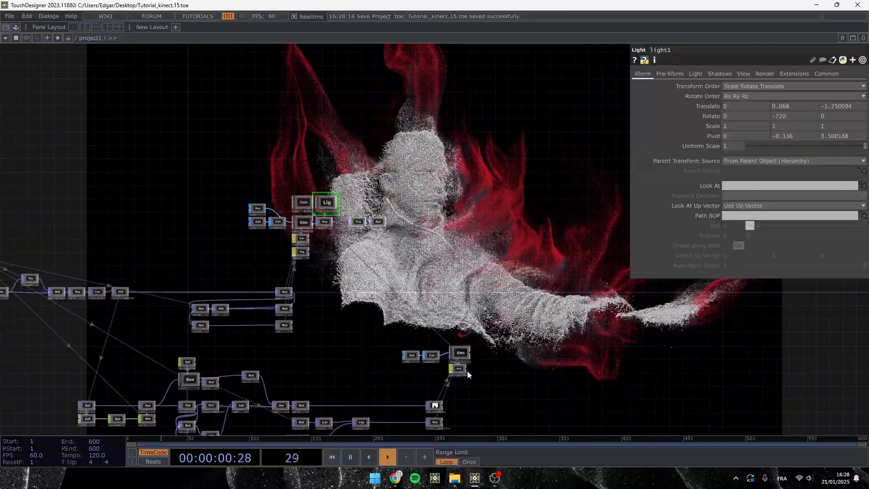
{"action": "scroll", "coordinate": [465, 369], "scroll_direction": "up", "scroll_amount": 10}
{"action": "scroll", "coordinate": [471, 346], "scroll_direction": "up", "scroll_amount": 5}
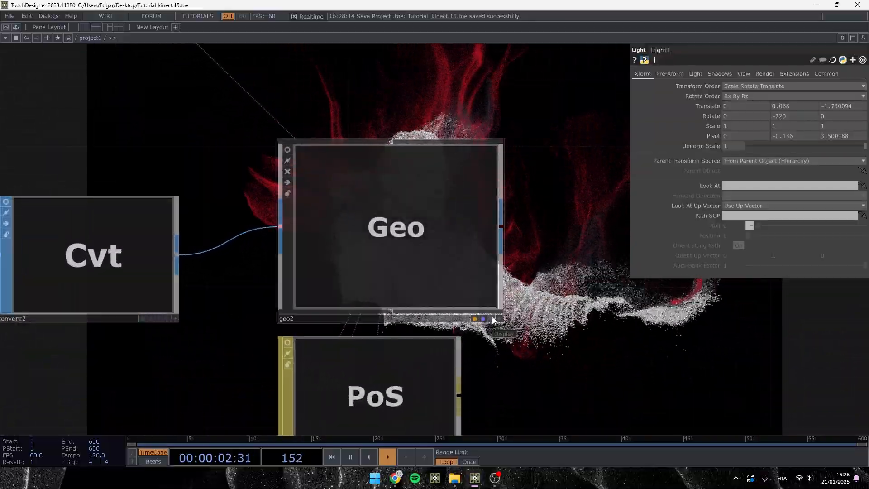
{"action": "scroll", "coordinate": [489, 324], "scroll_direction": "down", "scroll_amount": 12}
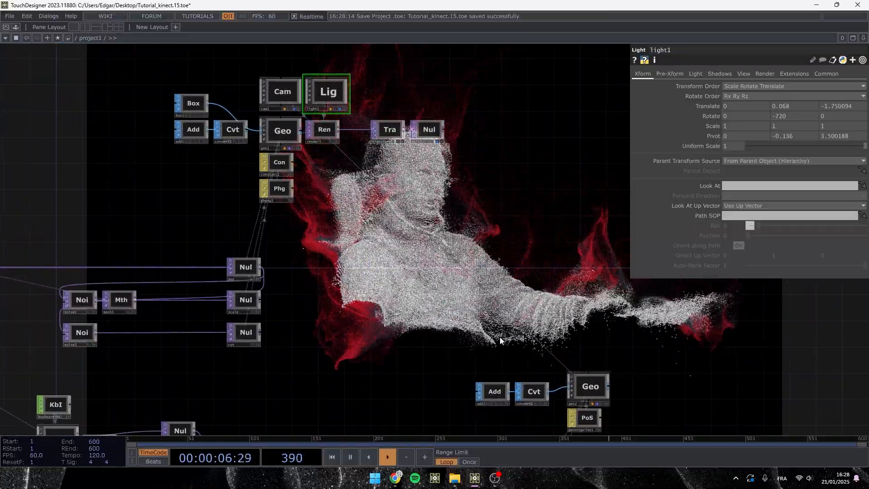
Turn on shadows for light1 by setting its shadow type to Soft, 2D Mapped
{"action": "scroll", "coordinate": [288, 122], "scroll_direction": "up", "scroll_amount": 10}
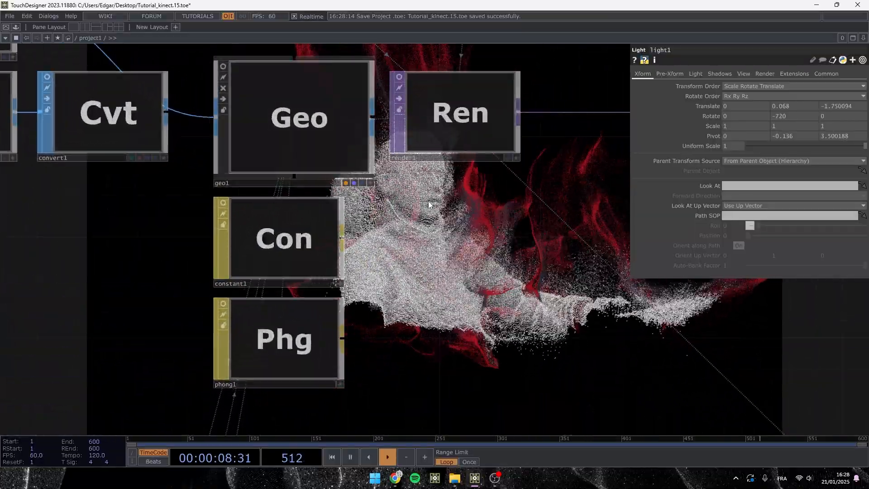
{"action": "left_click_drag", "start_coordinate": [417, 242], "coordinate": [362, 364]}
{"action": "scroll", "coordinate": [362, 364], "scroll_direction": "down", "scroll_amount": 3}
{"action": "left_click_drag", "start_coordinate": [482, 178], "coordinate": [473, 201]}
{"action": "scroll", "coordinate": [473, 201], "scroll_direction": "up", "scroll_amount": 6}
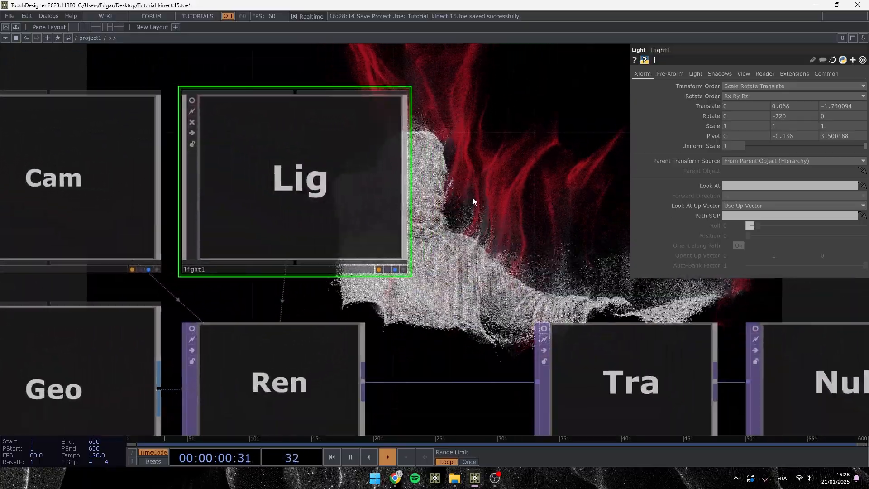
{"action": "scroll", "coordinate": [473, 201], "scroll_direction": "down", "scroll_amount": 2}
{"action": "left_click", "coordinate": [715, 73]}
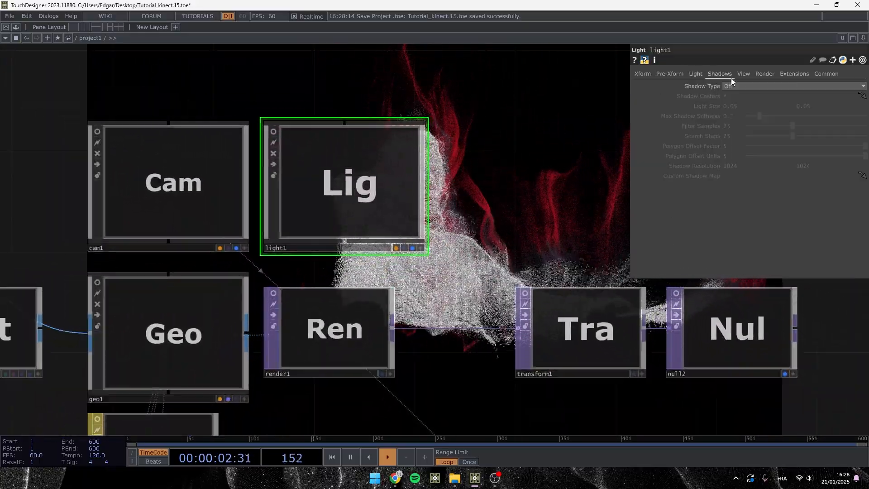
{"action": "left_click", "coordinate": [744, 87]}
{"action": "left_click", "coordinate": [725, 117]}
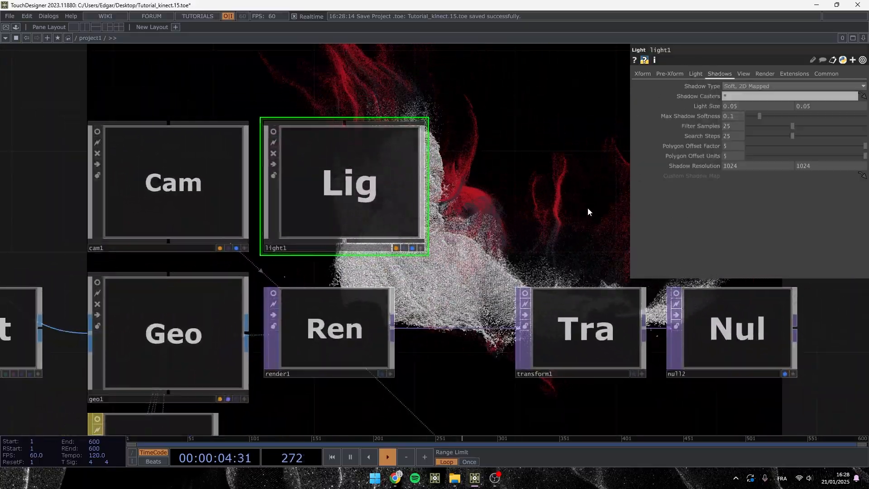
Make light1's second shadow resolution value reference the first one, me.par.shadowresolution1
{"action": "left_click_drag", "start_coordinate": [588, 211], "coordinate": [456, 223]}
{"action": "left_click", "coordinate": [688, 166]}
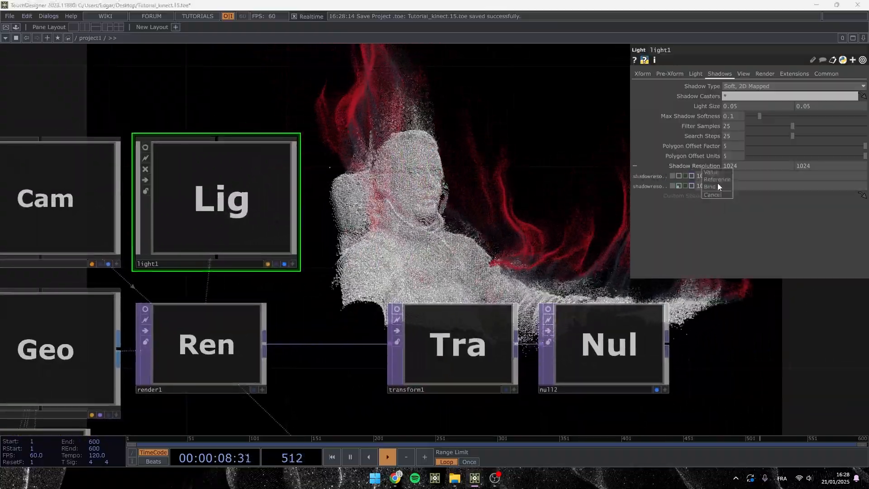
{"action": "left_click", "coordinate": [727, 180]}
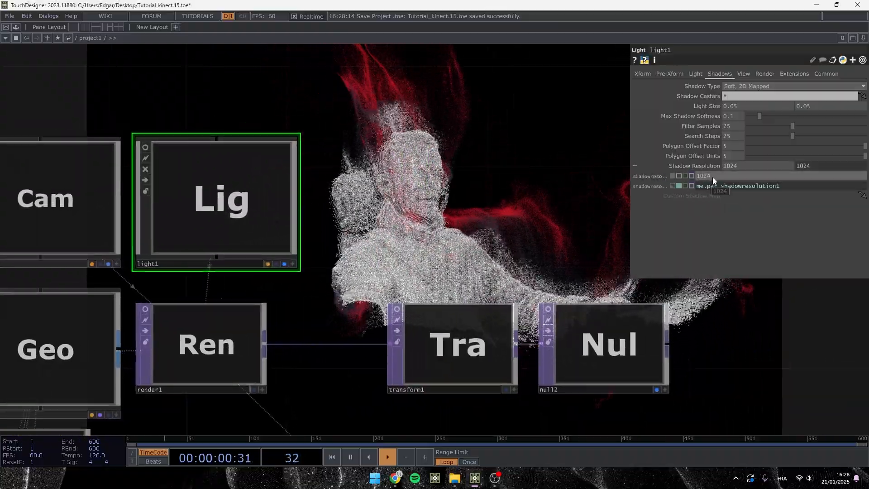
Activate light1's node viewer and turn on geo1's display flag to show the point cloud in it
{"action": "left_click", "coordinate": [293, 264]}
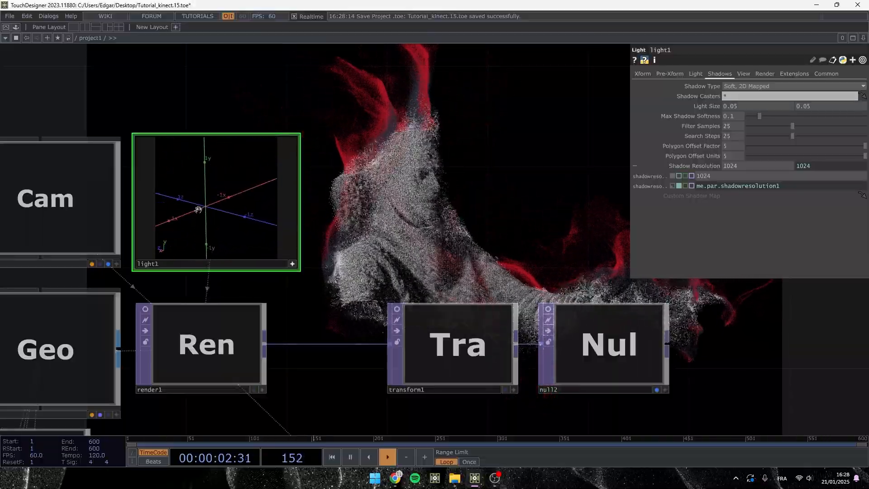
{"action": "left_click", "coordinate": [108, 414]}
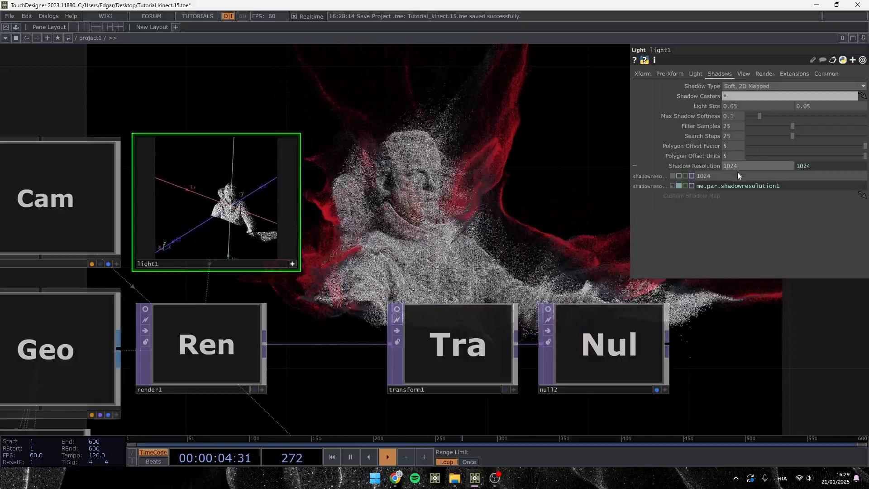
Try a shadow resolution of 2048 for light1
{"action": "left_click", "coordinate": [749, 166]}
{"action": "type", "text": "20"}
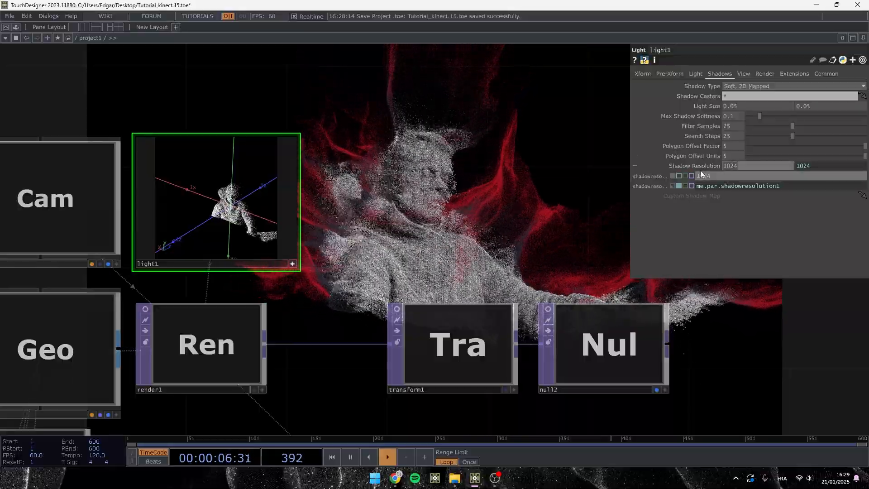
{"action": "type", "text": "48"}
{"action": "key", "text": "Return"}
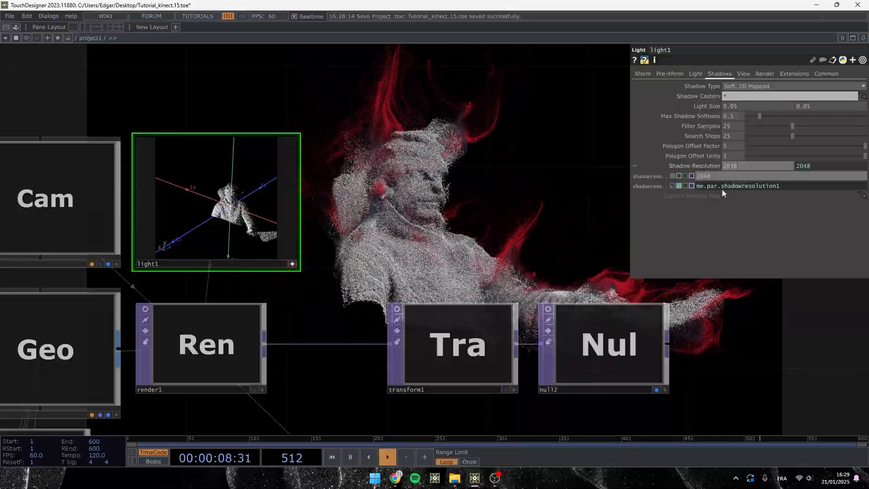
Set light1's shadow resolution to 4096
{"action": "left_click_drag", "start_coordinate": [703, 165], "coordinate": [644, 166]}
{"action": "type", "text": "4096"}
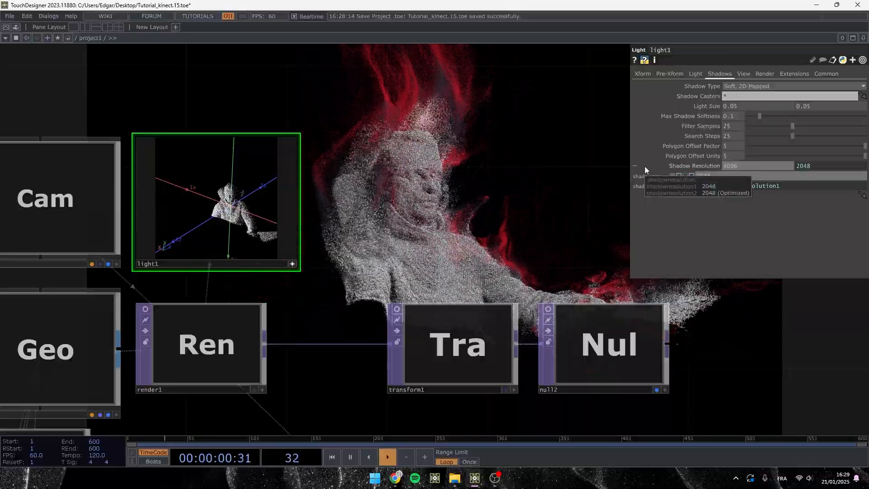
{"action": "key", "text": "Return"}
Reposition light1 through its node viewer so that it lights the point cloud from the camera's side
{"action": "scroll", "coordinate": [222, 224], "scroll_direction": "down", "scroll_amount": 5}
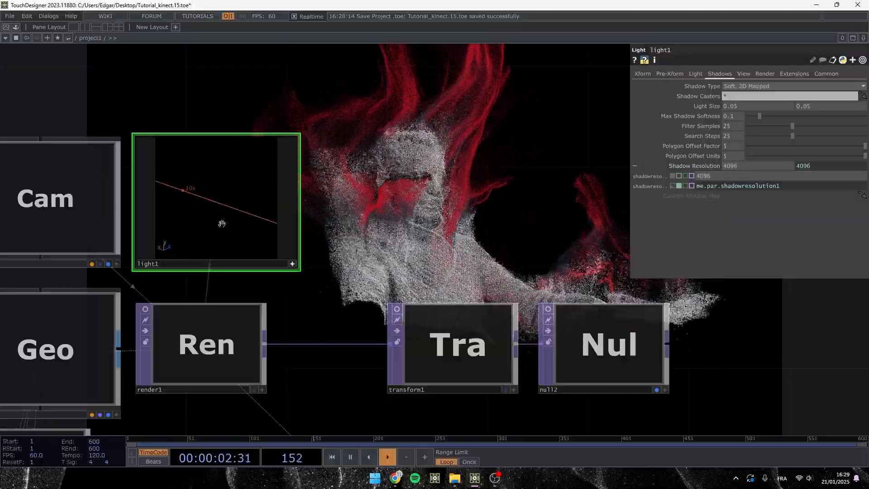
{"action": "scroll", "coordinate": [219, 223], "scroll_direction": "down", "scroll_amount": 5}
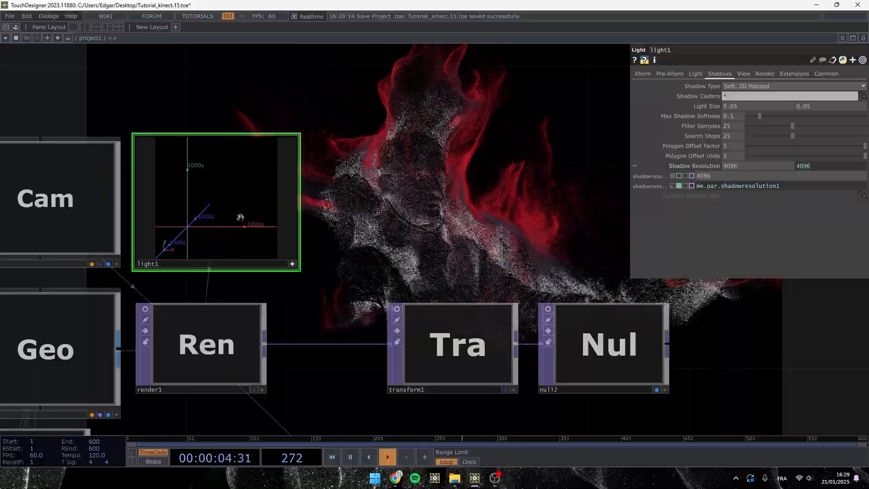
{"action": "scroll", "coordinate": [384, 221], "scroll_direction": "down", "scroll_amount": 8}
{"action": "left_click_drag", "start_coordinate": [78, 270], "coordinate": [272, 205]}
{"action": "left_click_drag", "start_coordinate": [74, 326], "coordinate": [296, 255]}
{"action": "scroll", "coordinate": [216, 254], "scroll_direction": "up", "scroll_amount": 1}
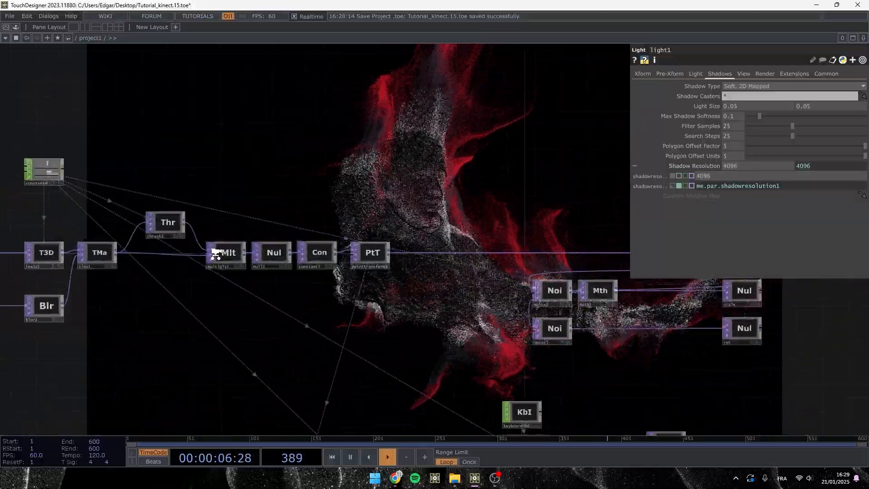
{"action": "scroll", "coordinate": [215, 255], "scroll_direction": "up", "scroll_amount": 2}
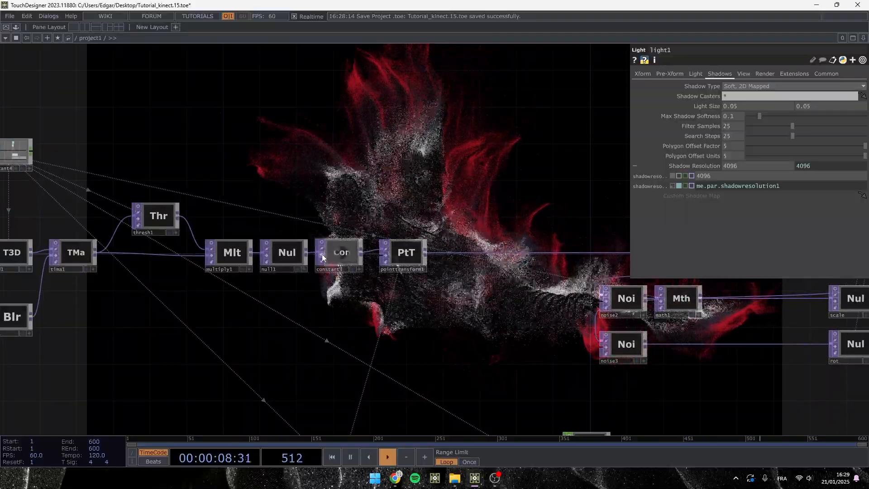
{"action": "left_click_drag", "start_coordinate": [461, 255], "coordinate": [168, 352]}
{"action": "left_click_drag", "start_coordinate": [479, 243], "coordinate": [93, 337]}
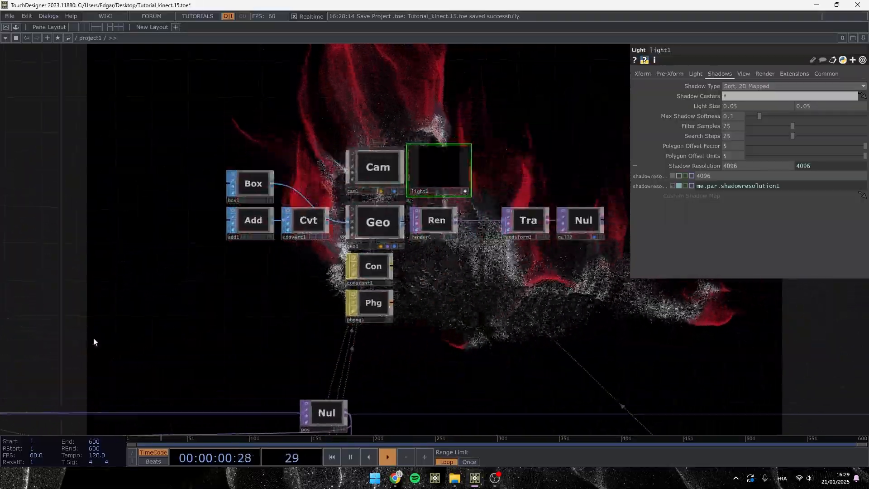
{"action": "scroll", "coordinate": [361, 187], "scroll_direction": "up", "scroll_amount": 5}
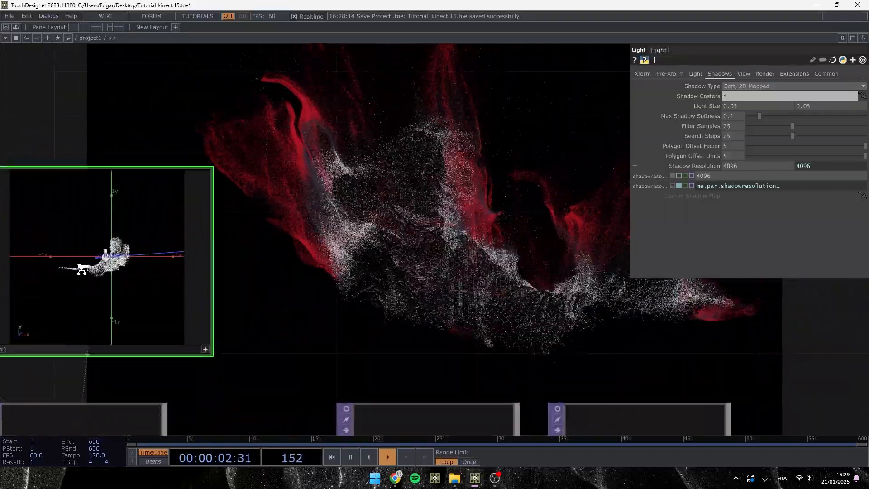
{"action": "left_click_drag", "start_coordinate": [97, 275], "coordinate": [76, 258]}
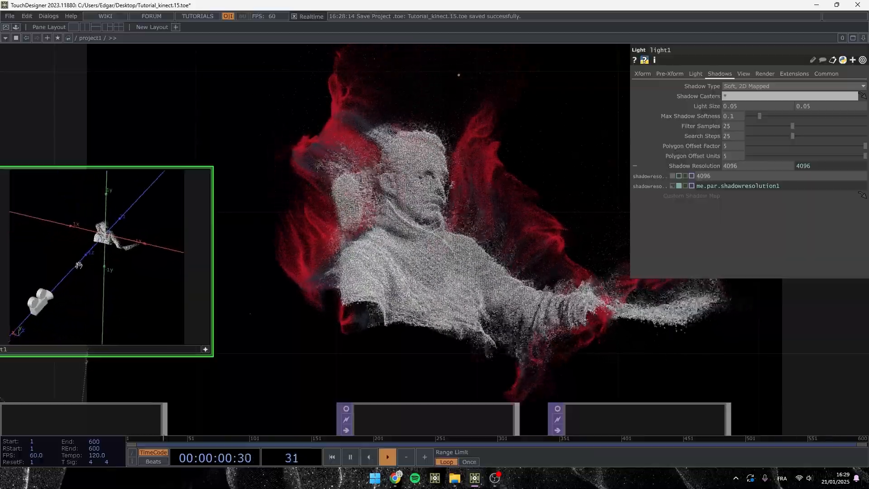
Set the max_inst_scale channel of constant4 to 0.0025
{"action": "scroll", "coordinate": [285, 287], "scroll_direction": "down", "scroll_amount": 10}
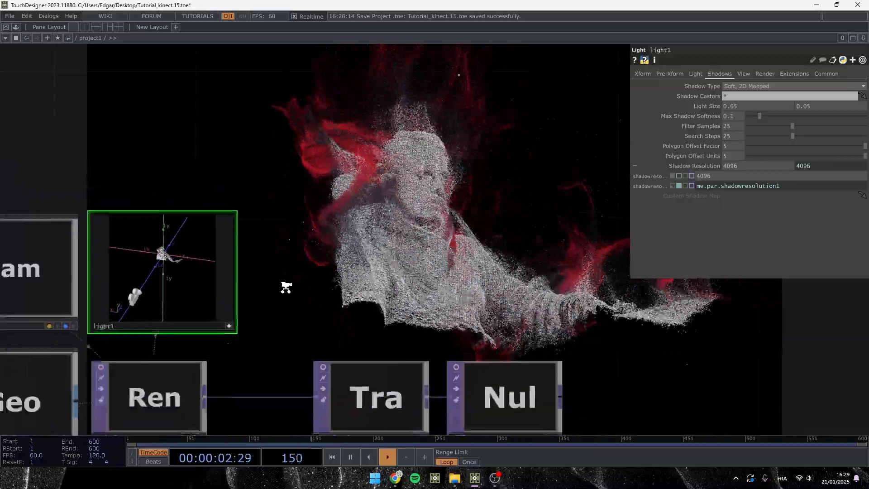
{"action": "left_click_drag", "start_coordinate": [137, 176], "coordinate": [422, 154]}
{"action": "left_click_drag", "start_coordinate": [16, 345], "coordinate": [137, 343]}
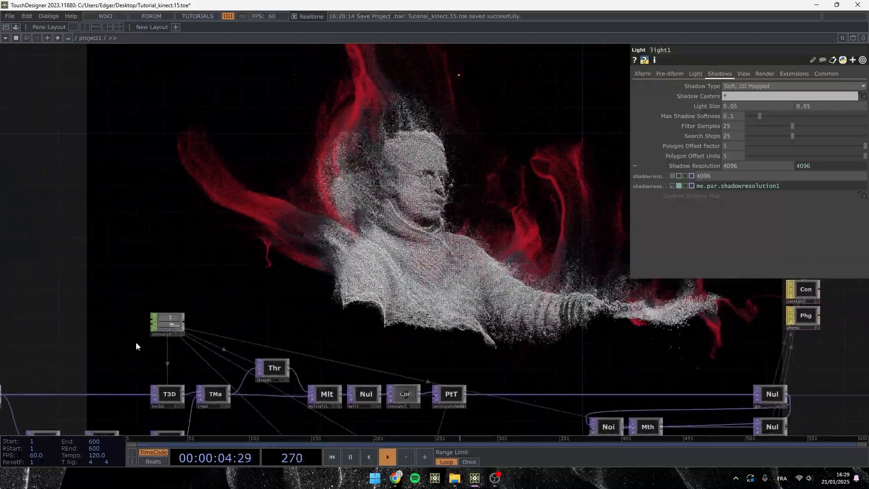
{"action": "left_click", "coordinate": [169, 321]}
{"action": "mouse_move", "coordinate": [825, 127]}
{"action": "middle_mouse_down"}
{"action": "mouse_move", "coordinate": [826, 144]}
{"action": "mouse_move", "coordinate": [825, 128]}
{"action": "middle_mouse_up"}
{"action": "left_click", "coordinate": [825, 128]}
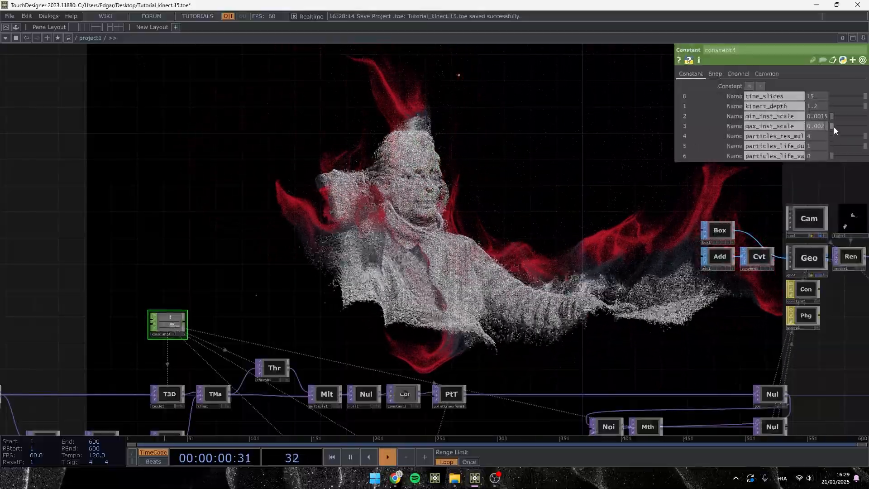
{"action": "type", "text": "5"}
{"action": "key", "text": "Return"}
Orbit light1 in its node viewer to light the point cloud from the opposite side of the camera axis
{"action": "left_click_drag", "start_coordinate": [570, 285], "coordinate": [206, 282]}
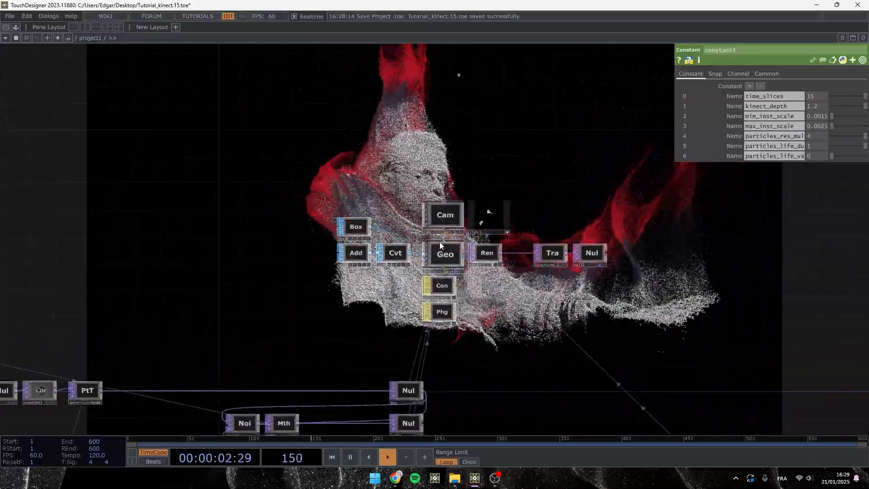
{"action": "scroll", "coordinate": [469, 178], "scroll_direction": "up", "scroll_amount": 6}
{"action": "left_click_drag", "start_coordinate": [469, 178], "coordinate": [146, 125]}
{"action": "scroll", "coordinate": [319, 241], "scroll_direction": "up", "scroll_amount": 1}
{"action": "scroll", "coordinate": [319, 242], "scroll_direction": "up", "scroll_amount": 3}
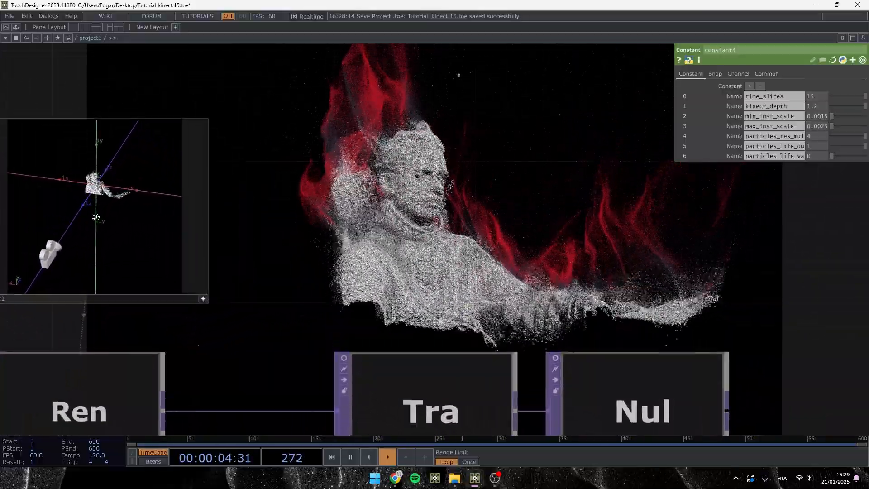
{"action": "left_click_drag", "start_coordinate": [48, 215], "coordinate": [96, 219]}
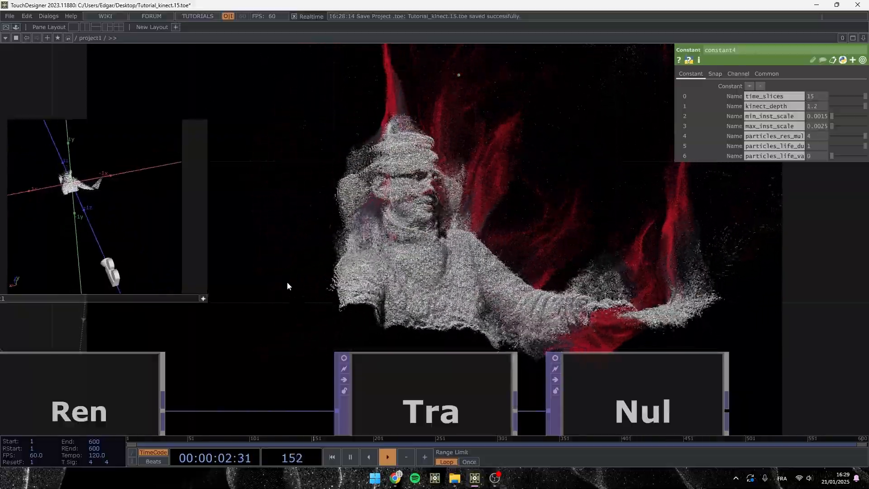
Add a Sphere SOP to the network directly above box1
{"action": "scroll", "coordinate": [352, 277], "scroll_direction": "down", "scroll_amount": 5}
{"action": "left_click_drag", "start_coordinate": [301, 321], "coordinate": [700, 266]}
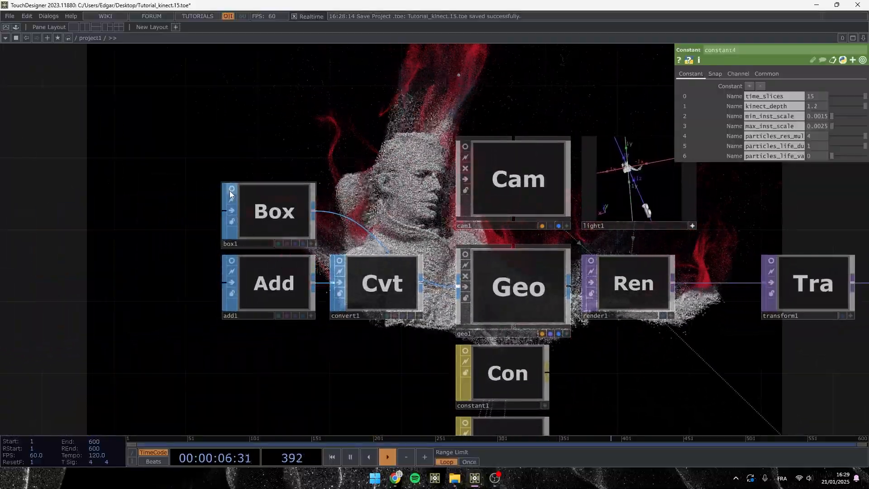
{"action": "left_click_drag", "start_coordinate": [251, 190], "coordinate": [272, 308]}
{"action": "key", "text": "Tab"}
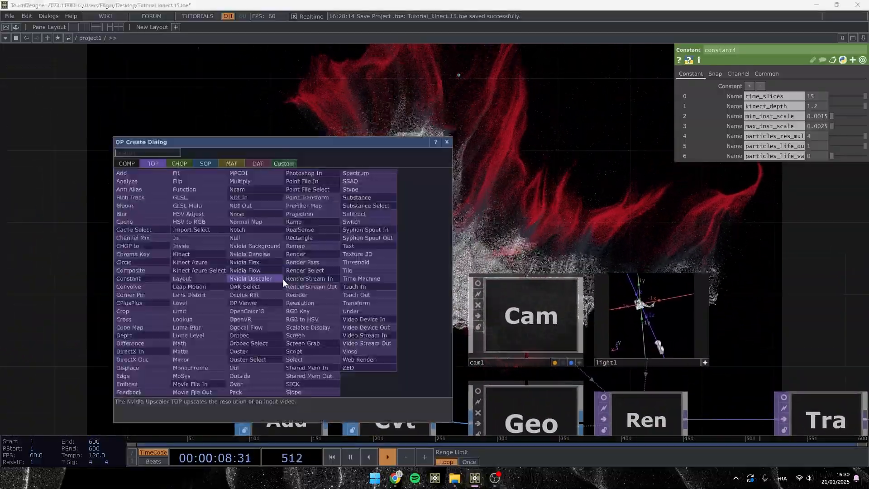
{"action": "left_click", "coordinate": [211, 163]}
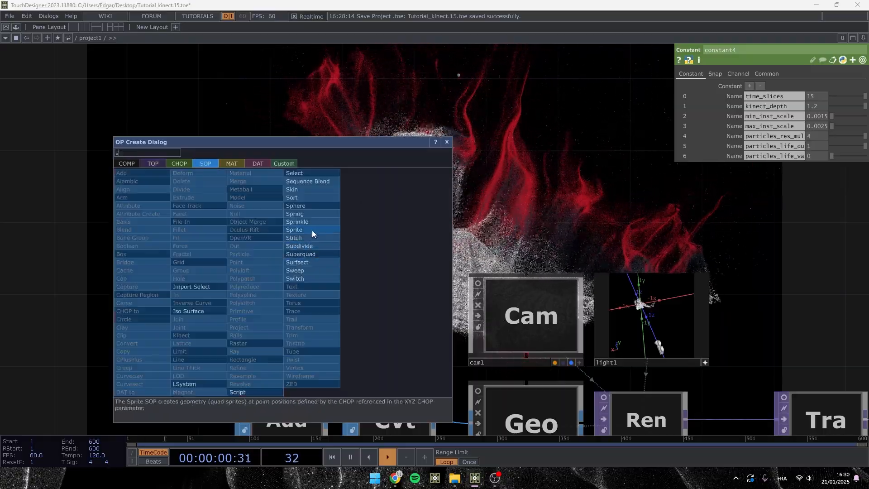
{"action": "left_click", "coordinate": [314, 215]}
{"action": "left_click", "coordinate": [284, 276]}
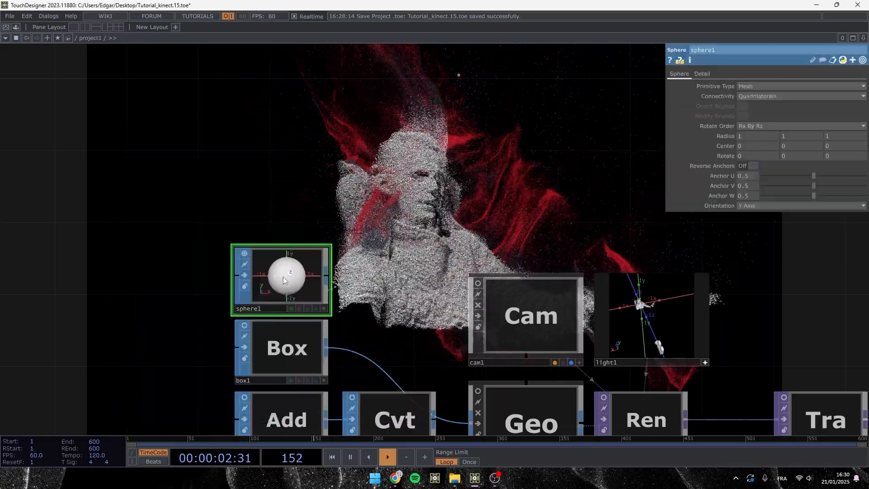
Set sphere1's primitive type to Polygon, show its detail parameters and wire it into geo1 in place of box1
{"action": "left_click", "coordinate": [754, 96]}
{"action": "left_click", "coordinate": [757, 88]}
{"action": "left_click", "coordinate": [760, 89]}
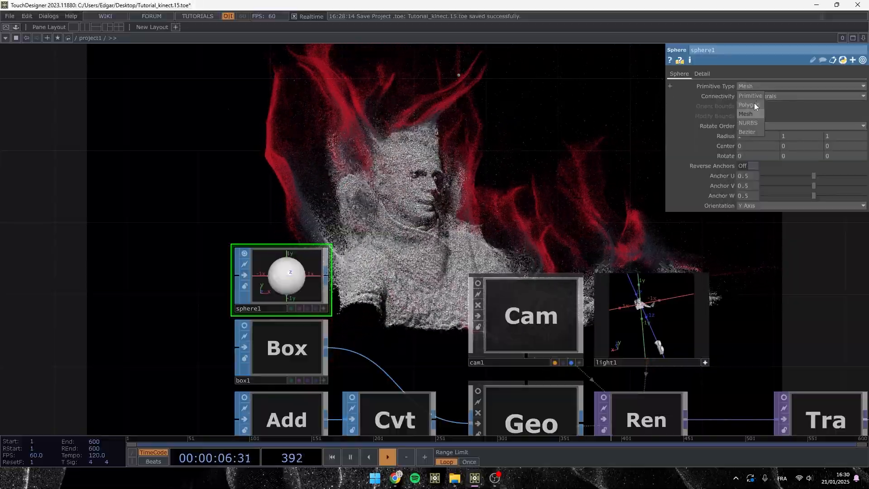
{"action": "left_click", "coordinate": [754, 105]}
{"action": "left_click", "coordinate": [704, 73]}
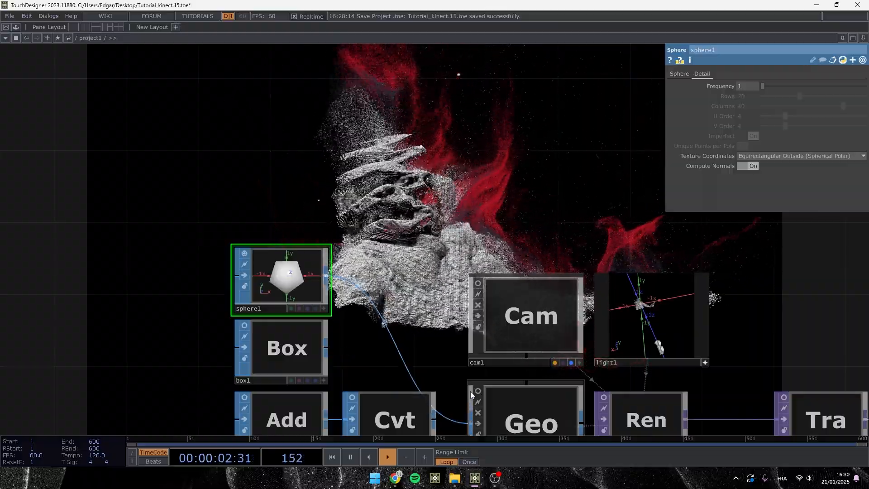
Try wiring box1 into geo1 in place of sphere1 to compare the instanced geometry
{"action": "left_click", "coordinate": [326, 348]}
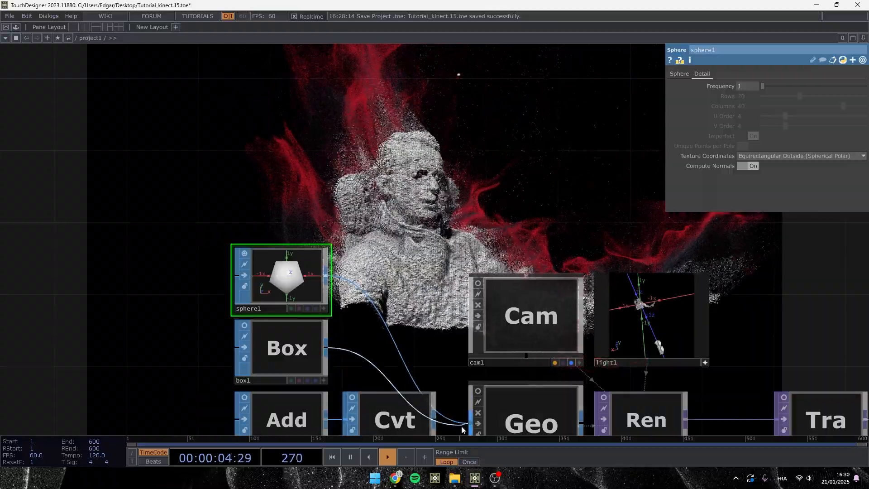
{"action": "left_click", "coordinate": [477, 415]}
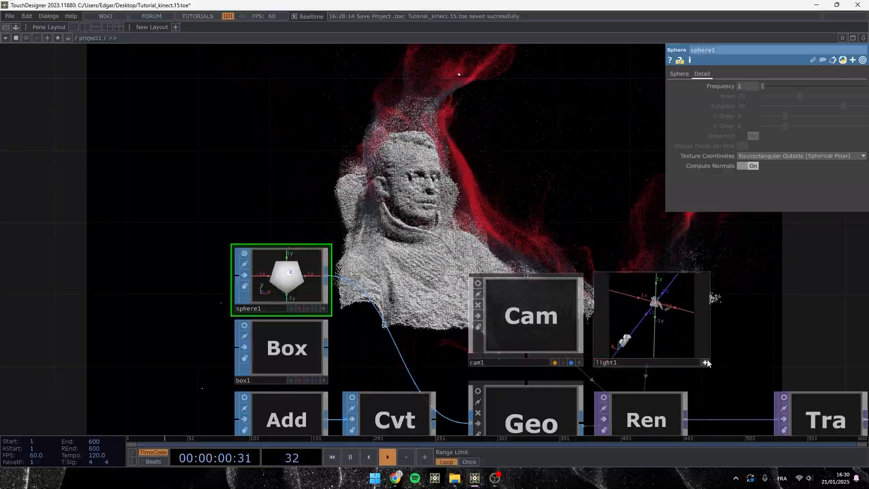
Select tima1, thresh1, multiply1, null1 and constant3 together and turn on their node viewers
{"action": "scroll", "coordinate": [707, 361], "scroll_direction": "down", "scroll_amount": 7}
{"action": "left_click_drag", "start_coordinate": [537, 262], "coordinate": [611, 113]}
{"action": "scroll", "coordinate": [420, 337], "scroll_direction": "up", "scroll_amount": 5}
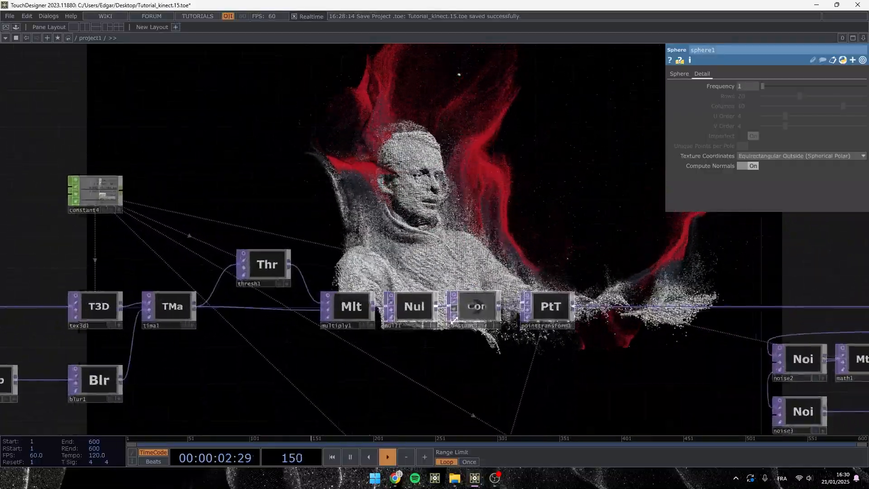
{"action": "scroll", "coordinate": [454, 320], "scroll_direction": "up", "scroll_amount": 2}
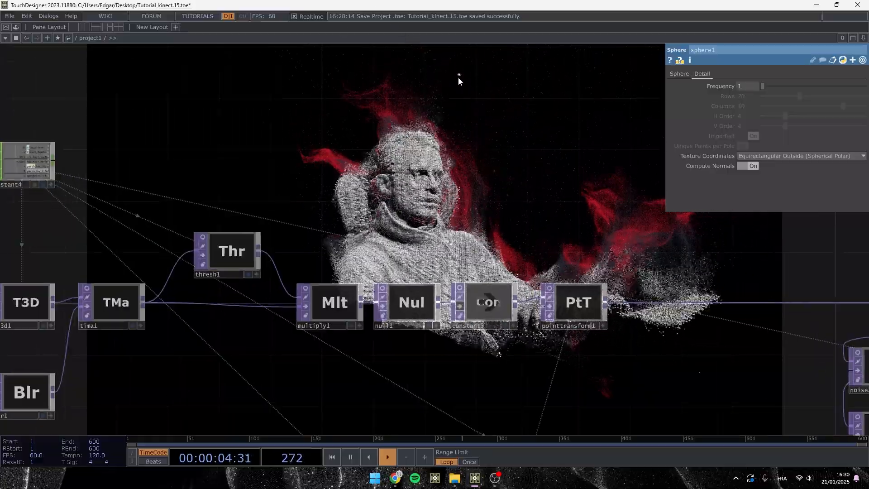
{"action": "right_click_drag", "start_coordinate": [510, 378], "coordinate": [68, 221]}
{"action": "left_click", "coordinate": [87, 288]}
{"action": "scroll", "coordinate": [398, 297], "scroll_direction": "up", "scroll_amount": 5}
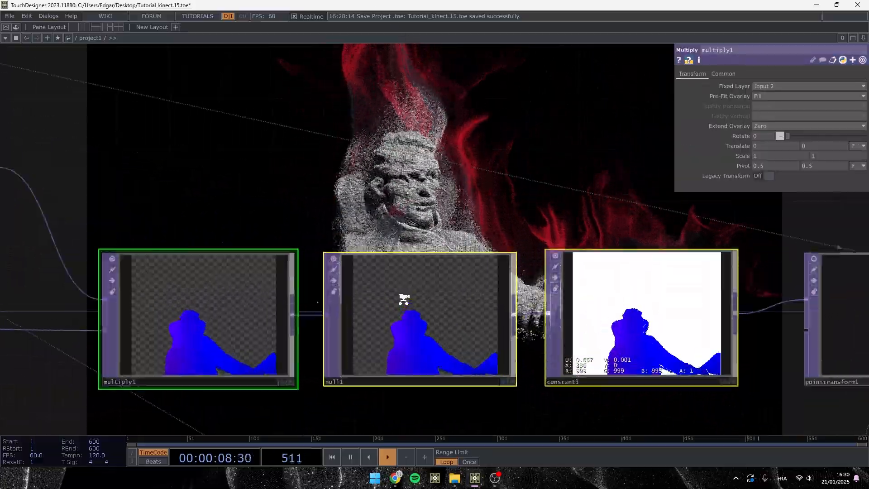
Examine the masked chain from thresh1 to pointtransform1 and the feedback branch around res1, the Base COMP, feedback1 and null3
{"action": "scroll", "coordinate": [454, 304], "scroll_direction": "down", "scroll_amount": 4}
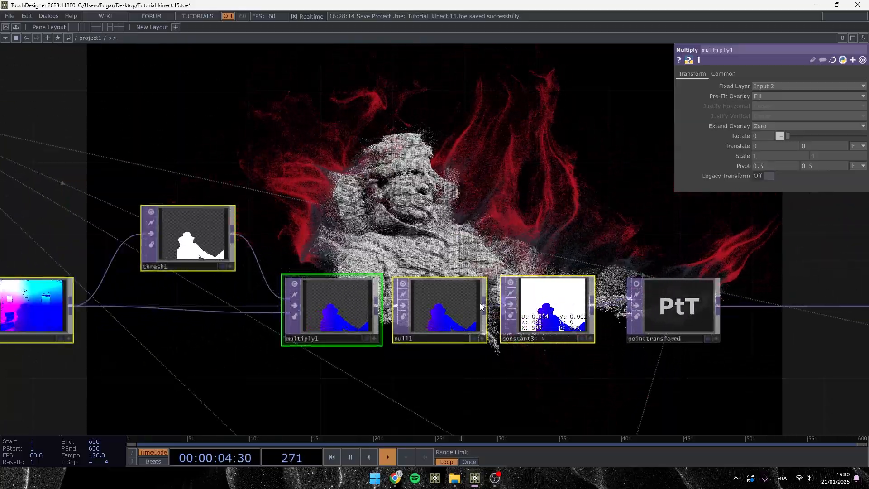
{"action": "scroll", "coordinate": [326, 123], "scroll_direction": "down", "scroll_amount": 4}
{"action": "left_click_drag", "start_coordinate": [319, 327], "coordinate": [260, 261]}
{"action": "scroll", "coordinate": [261, 260], "scroll_direction": "down", "scroll_amount": 3}
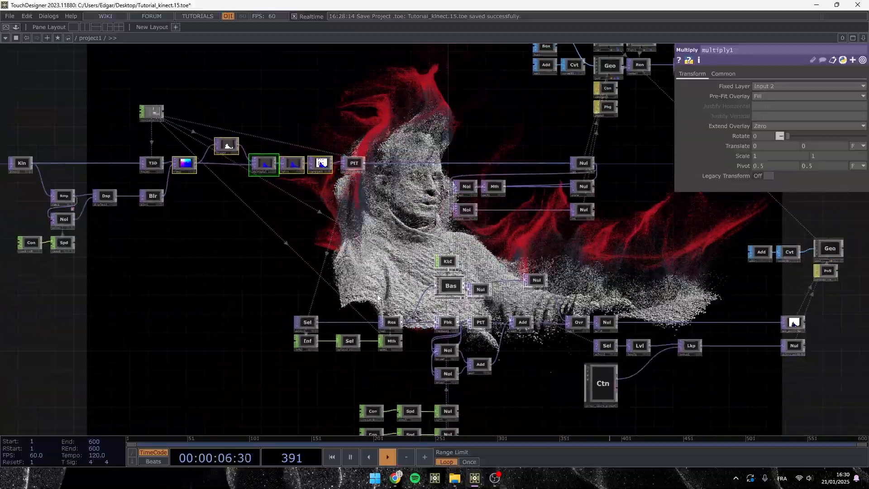
{"action": "left_click_drag", "start_coordinate": [535, 383], "coordinate": [440, 334]}
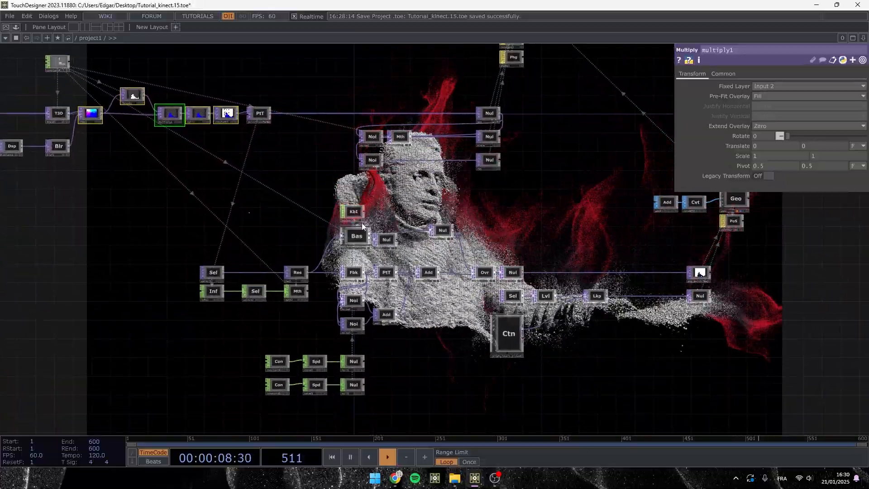
{"action": "middle_click", "coordinate": [298, 273]}
{"action": "scroll", "coordinate": [338, 213], "scroll_direction": "up", "scroll_amount": 5}
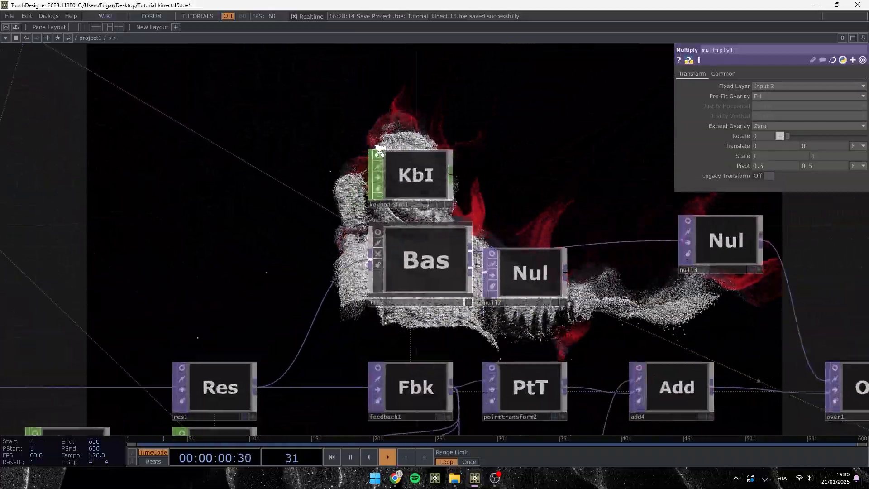
{"action": "scroll", "coordinate": [393, 285], "scroll_direction": "down", "scroll_amount": 3}
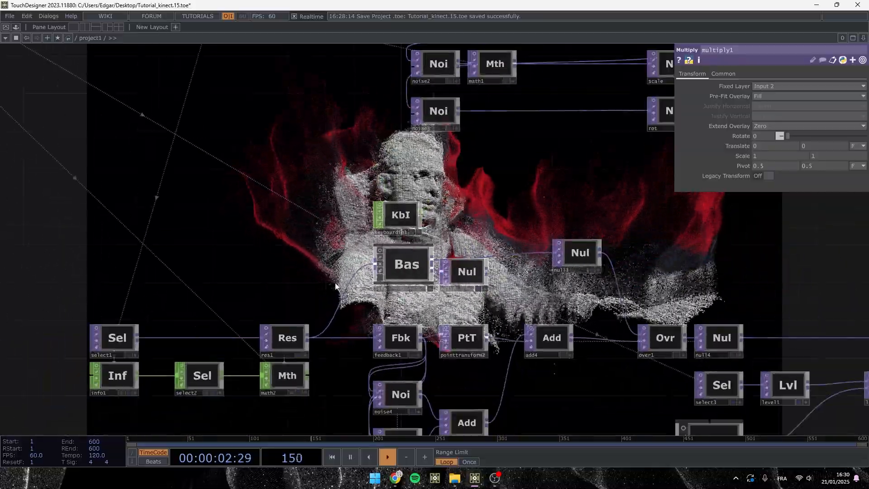
{"action": "scroll", "coordinate": [271, 235], "scroll_direction": "down", "scroll_amount": 3}
{"action": "left_click_drag", "start_coordinate": [139, 214], "coordinate": [389, 243]}
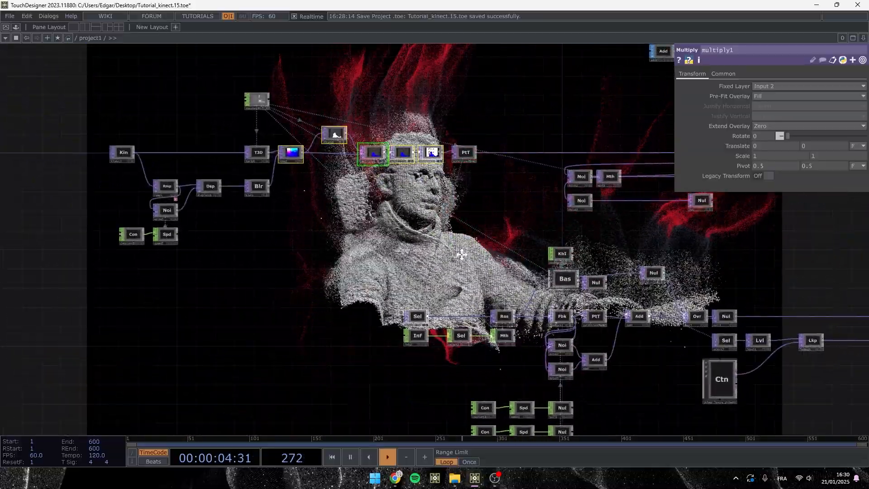
Make cam1's node viewer active in the render section above geo1
{"action": "left_click_drag", "start_coordinate": [462, 254], "coordinate": [346, 338]}
{"action": "left_click_drag", "start_coordinate": [605, 323], "coordinate": [301, 277]}
{"action": "left_click_drag", "start_coordinate": [292, 75], "coordinate": [339, 210]}
{"action": "scroll", "coordinate": [343, 212], "scroll_direction": "up", "scroll_amount": 5}
{"action": "left_click", "coordinate": [363, 241]}
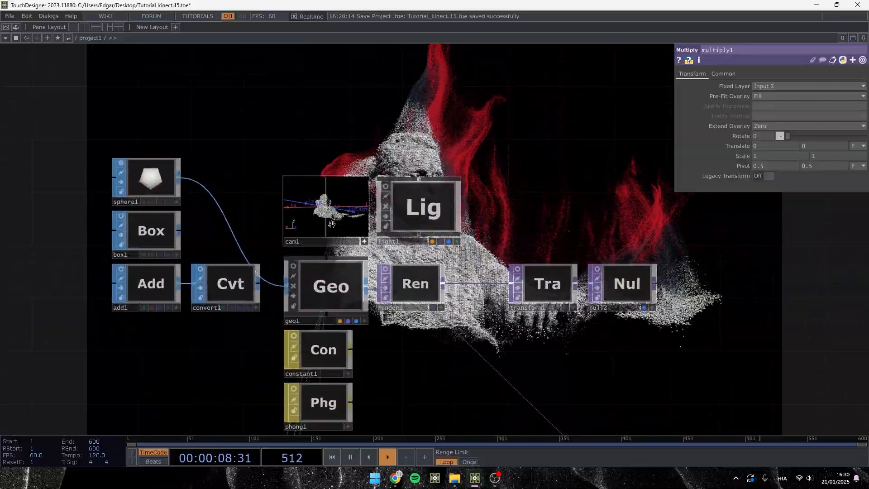